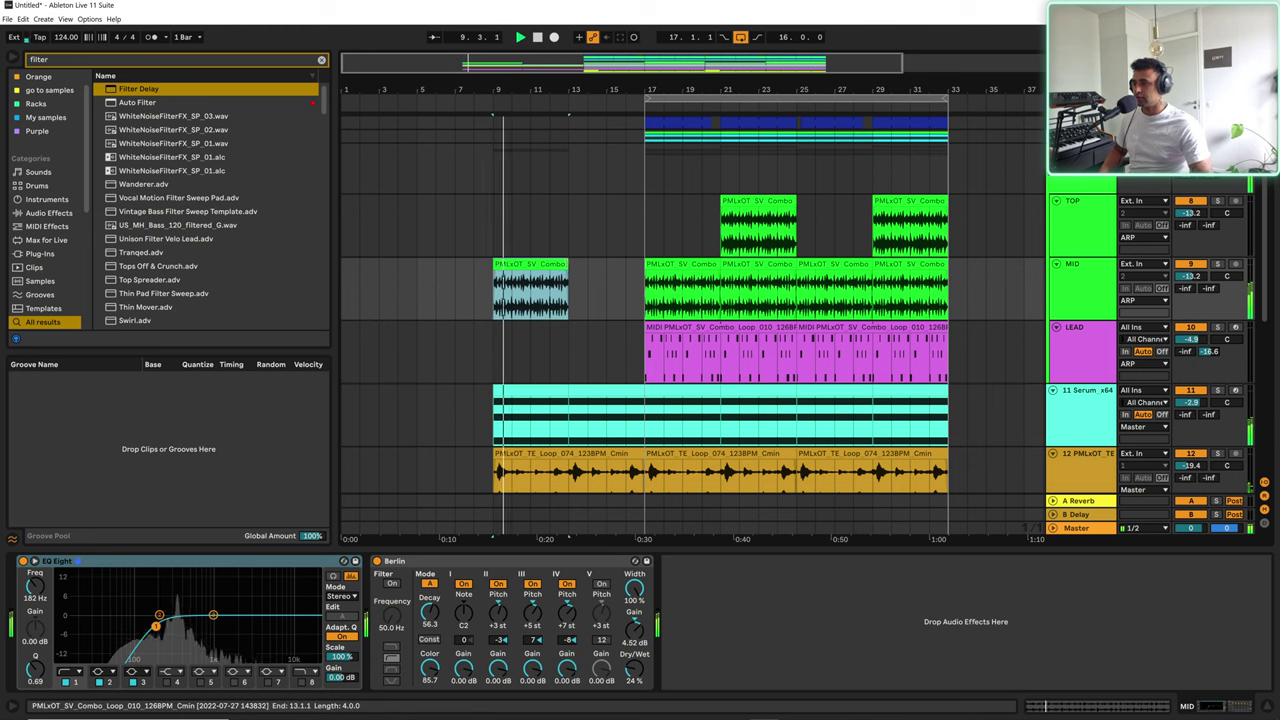
Step: Duplicate the selected MID audio clip into bars 13 to 17 to fill the gap before the existing clips
{"action": "key", "text": "ctrl+d"}
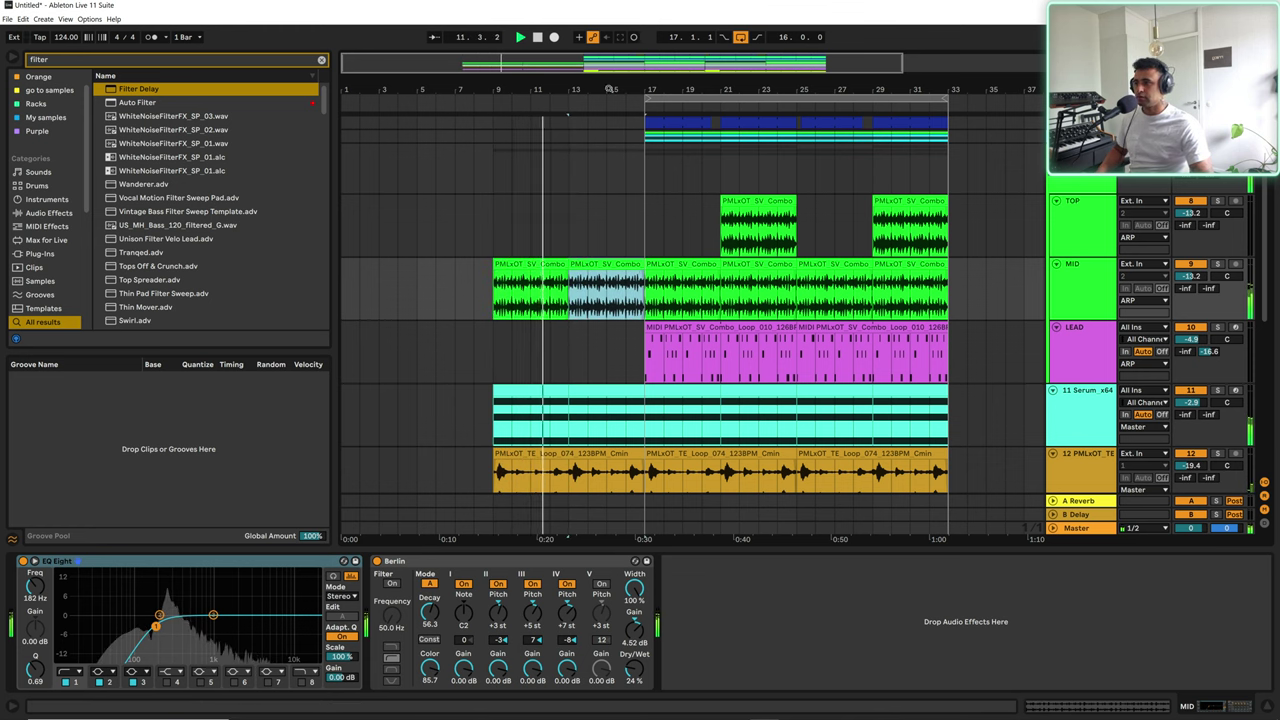
{"action": "scroll", "coordinate": [632, 143], "scroll_direction": "up", "scroll_amount": 2, "text": "ctrl"}
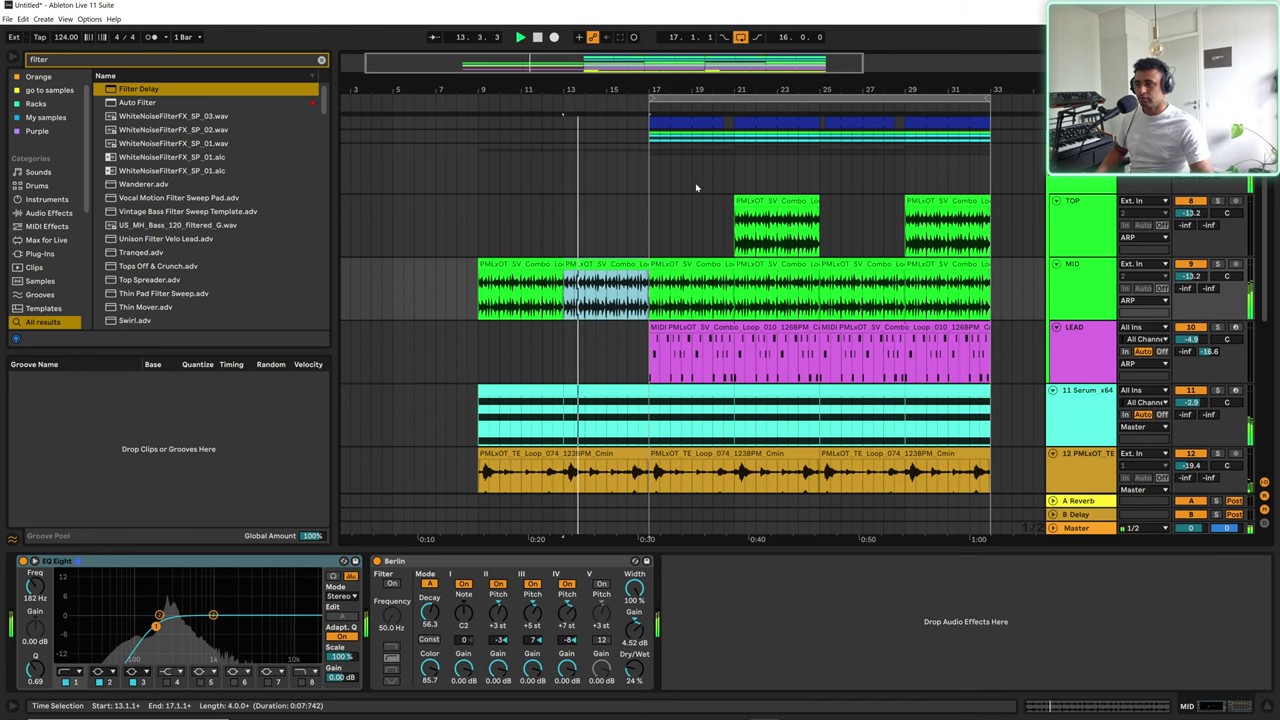
{"action": "scroll", "coordinate": [654, 244], "scroll_direction": "down", "scroll_amount": 1}
{"action": "scroll", "coordinate": [654, 247], "scroll_direction": "down", "scroll_amount": 6}
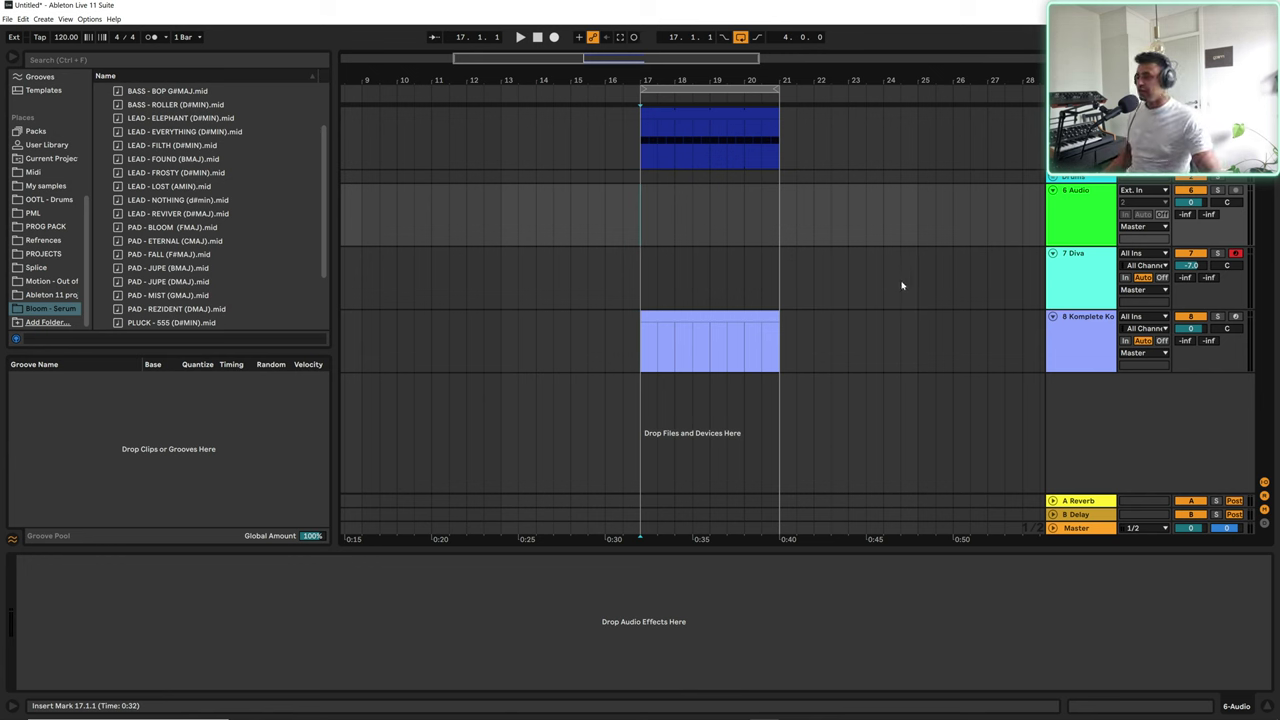
Step: Reshape the kick's EQ Eight with a 7.11 kHz high cut, 0.87 dB at 1.60 kHz and -2.60 dB at 323 Hz, and set its sampler to 1-Shot
{"action": "left_click", "coordinate": [1080, 128]}
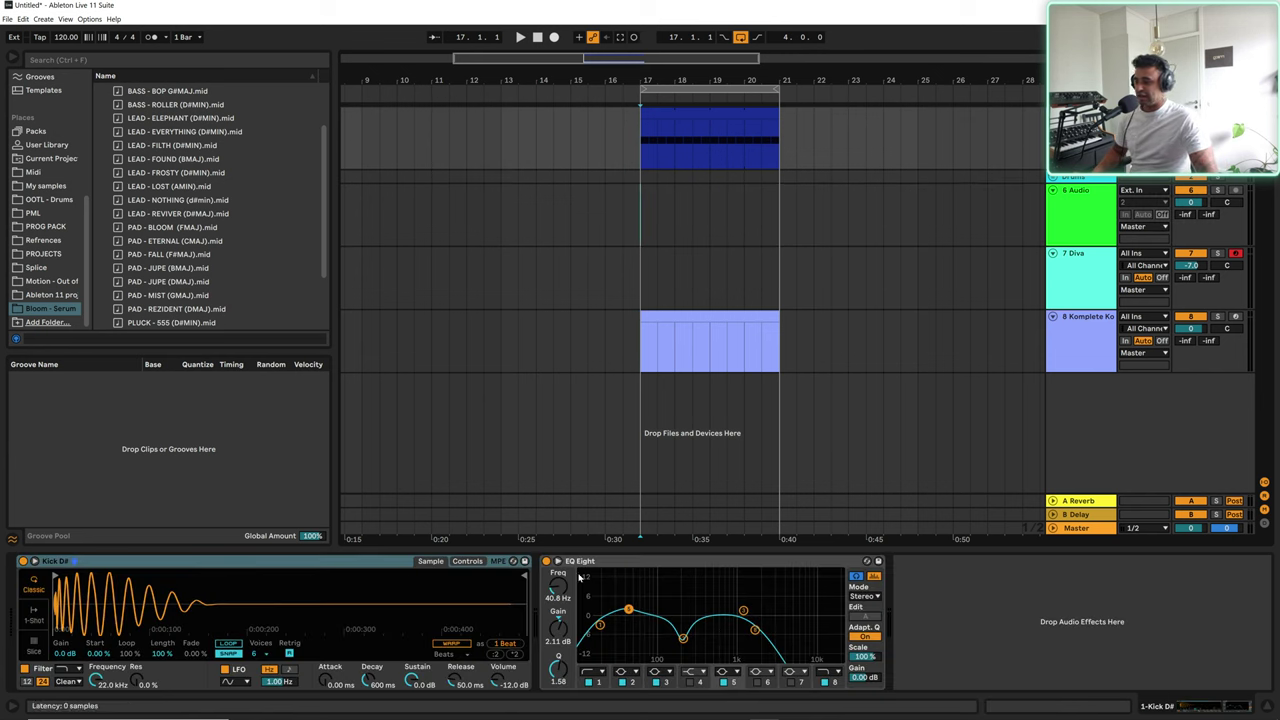
{"action": "left_click_drag", "start_coordinate": [755, 634], "coordinate": [795, 630]}
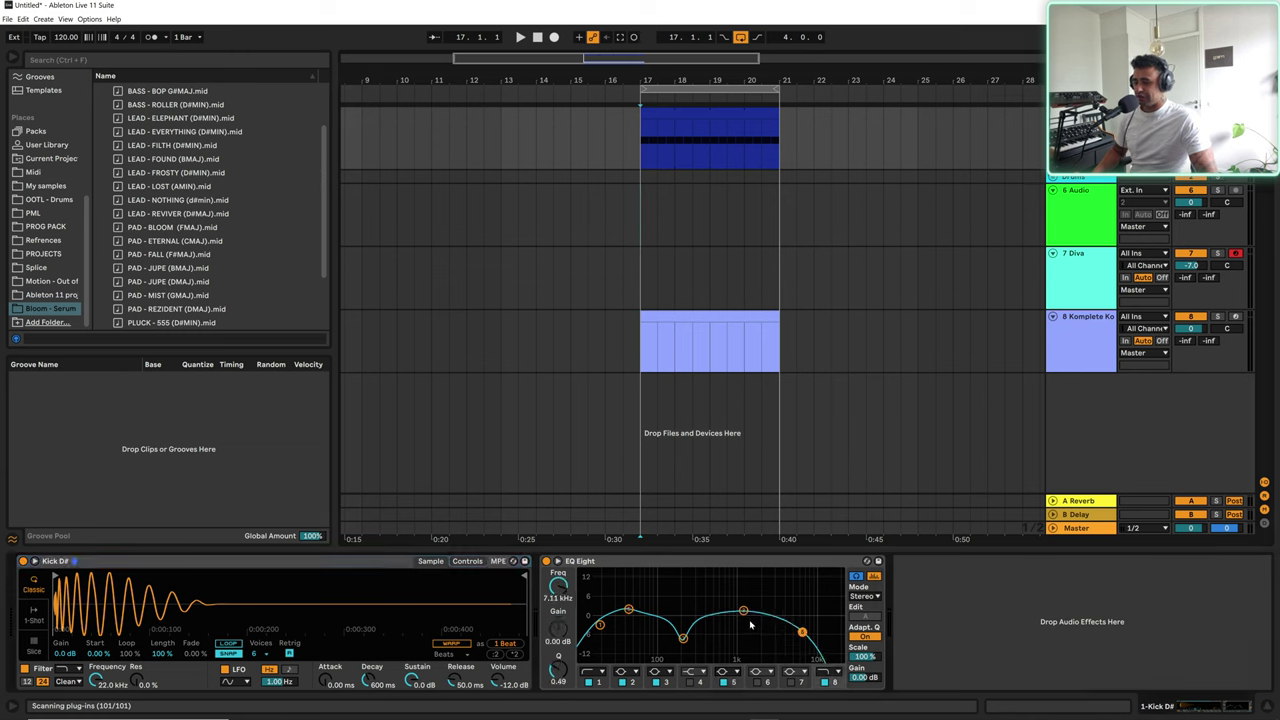
{"action": "key", "text": "space"}
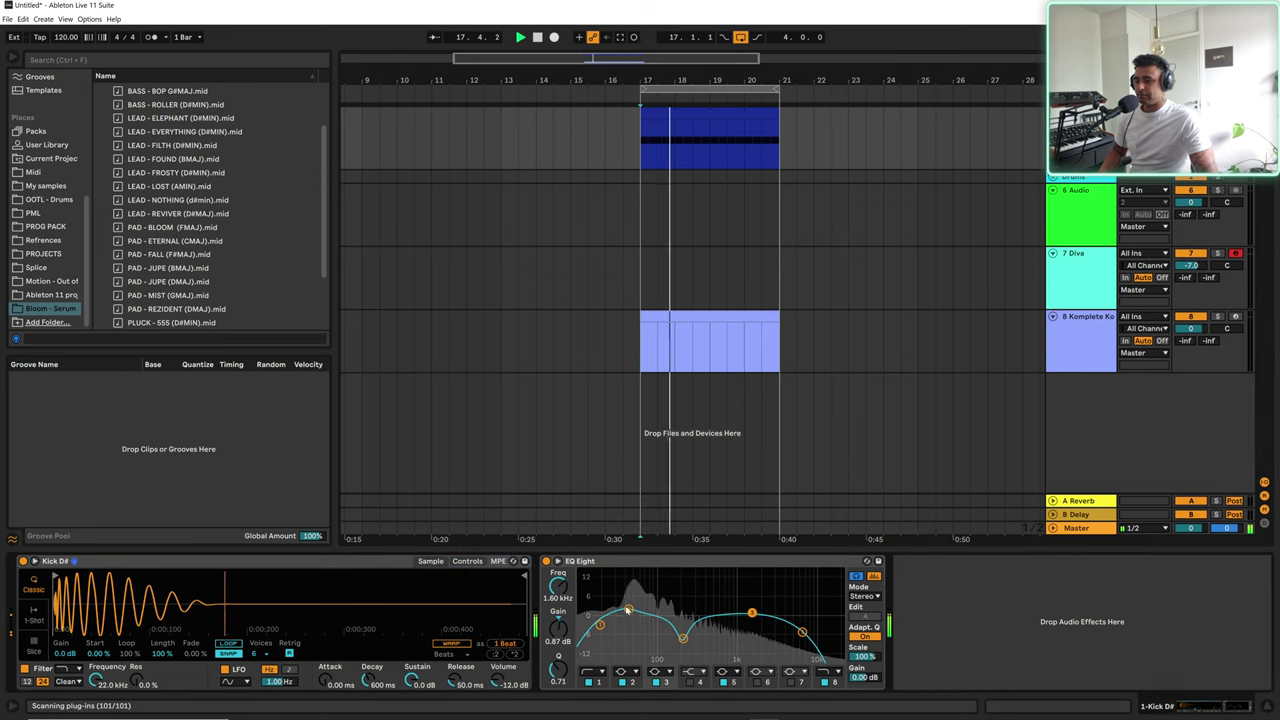
{"action": "left_click_drag", "start_coordinate": [628, 610], "coordinate": [698, 622]}
{"action": "left_click", "coordinate": [856, 577]}
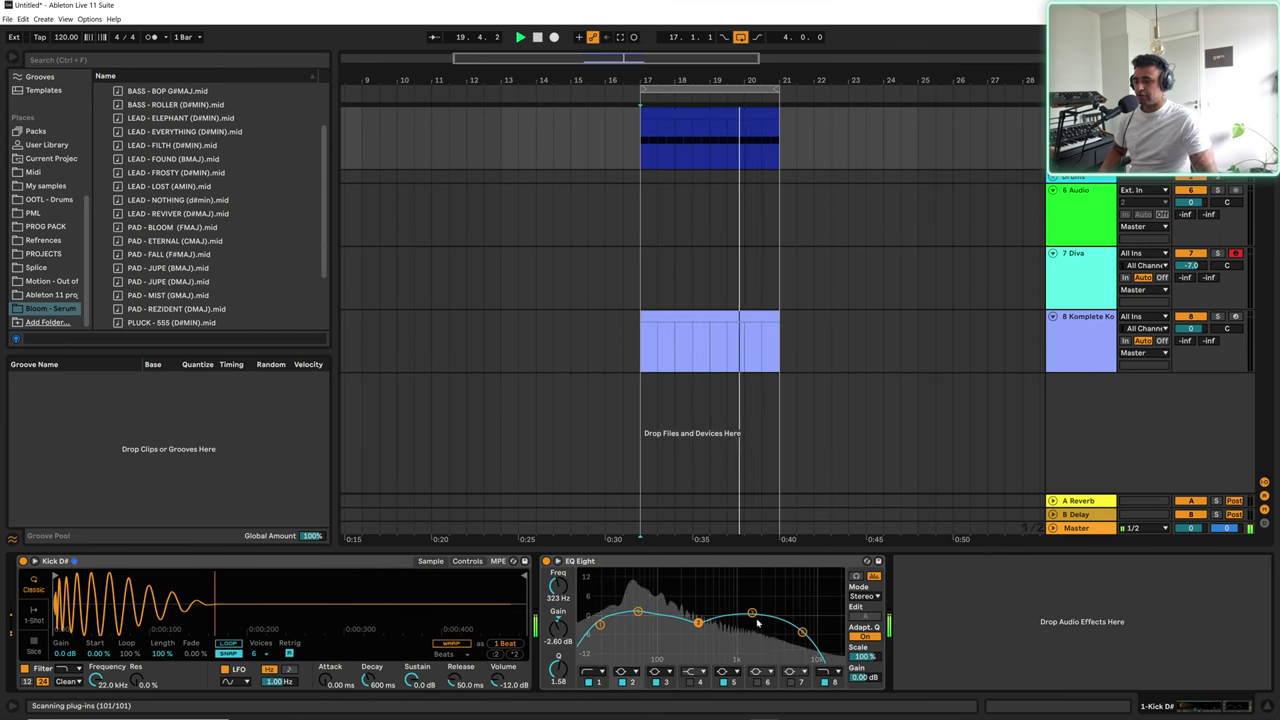
{"action": "key", "text": "space"}
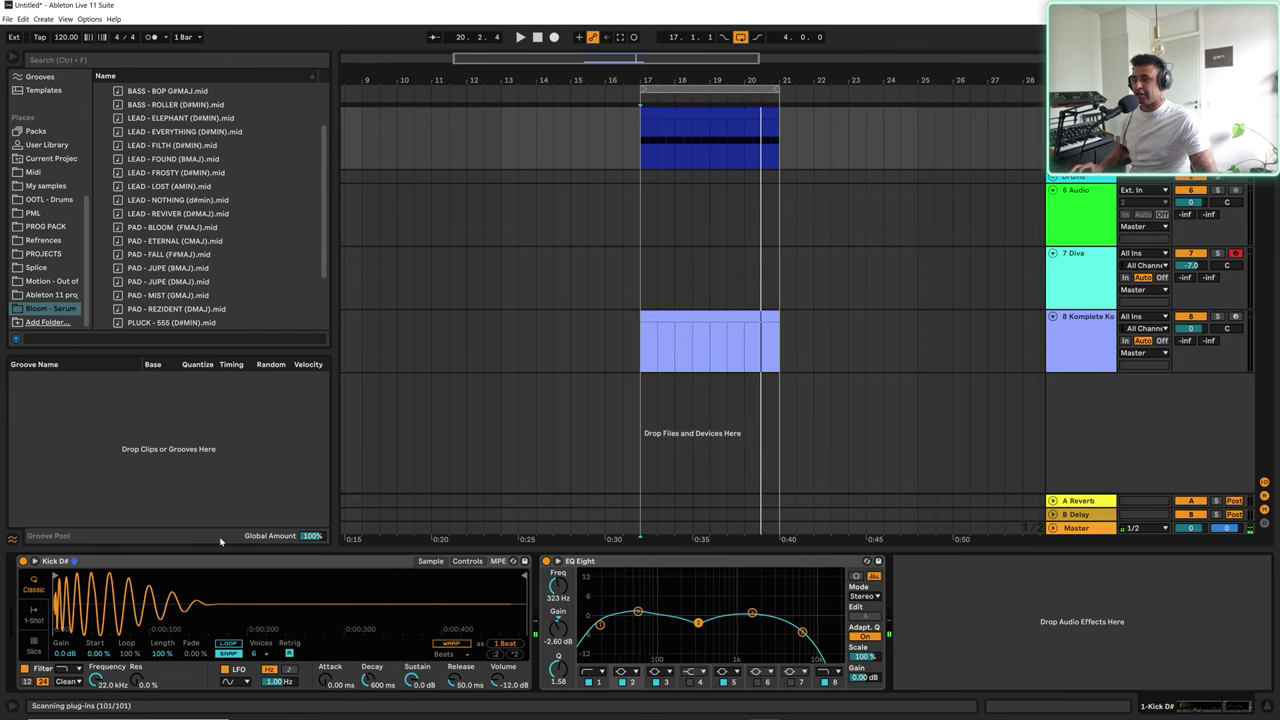
{"action": "left_click", "coordinate": [35, 621]}
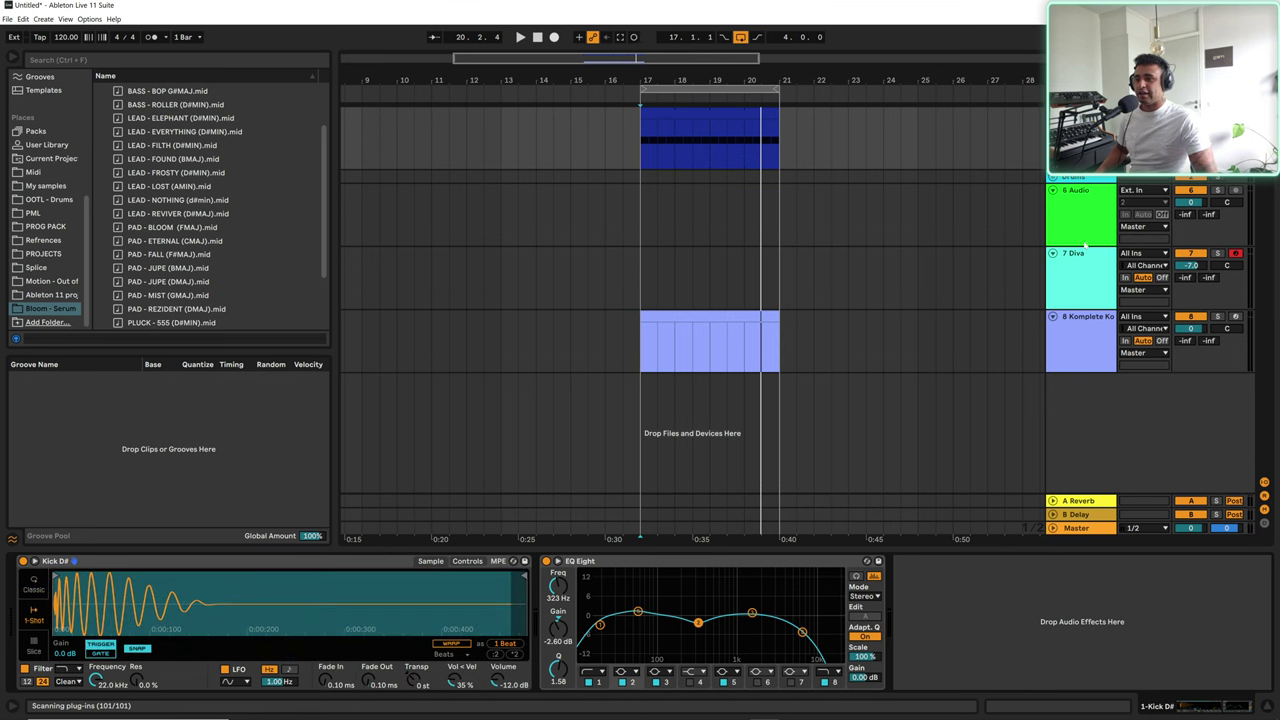
Step: Unfold the Drums group and arm the Komplete Kontrol track for recording
{"action": "left_click", "coordinate": [1081, 291]}
{"action": "left_click", "coordinate": [1065, 178]}
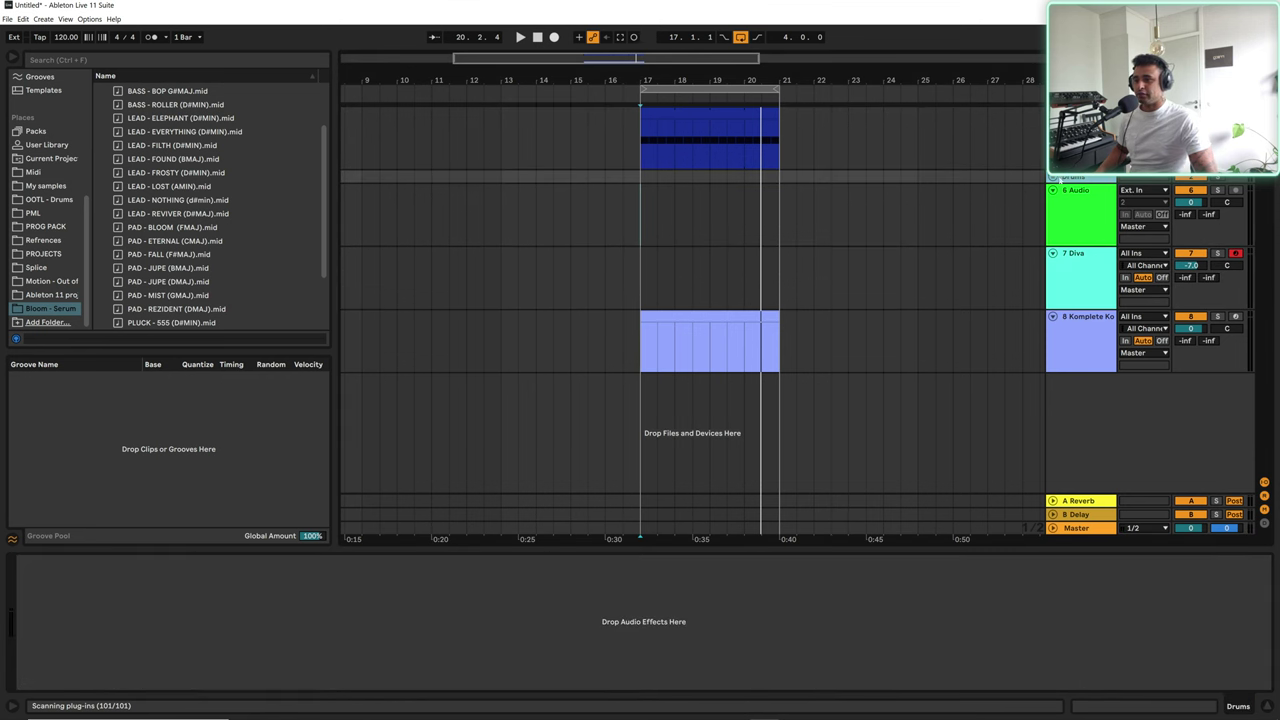
{"action": "left_click", "coordinate": [1053, 178]}
{"action": "left_click", "coordinate": [1086, 437]}
{"action": "scroll", "coordinate": [1087, 435], "scroll_direction": "down", "scroll_amount": 3}
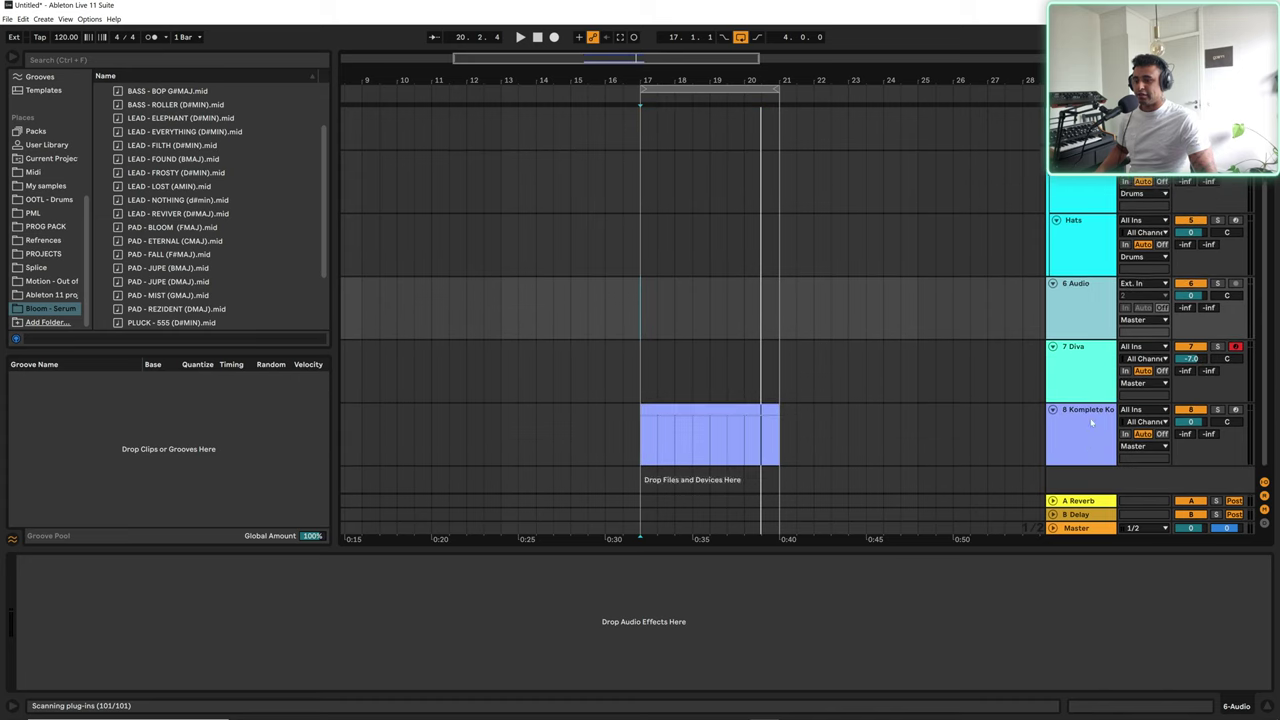
{"action": "left_click", "coordinate": [1087, 440]}
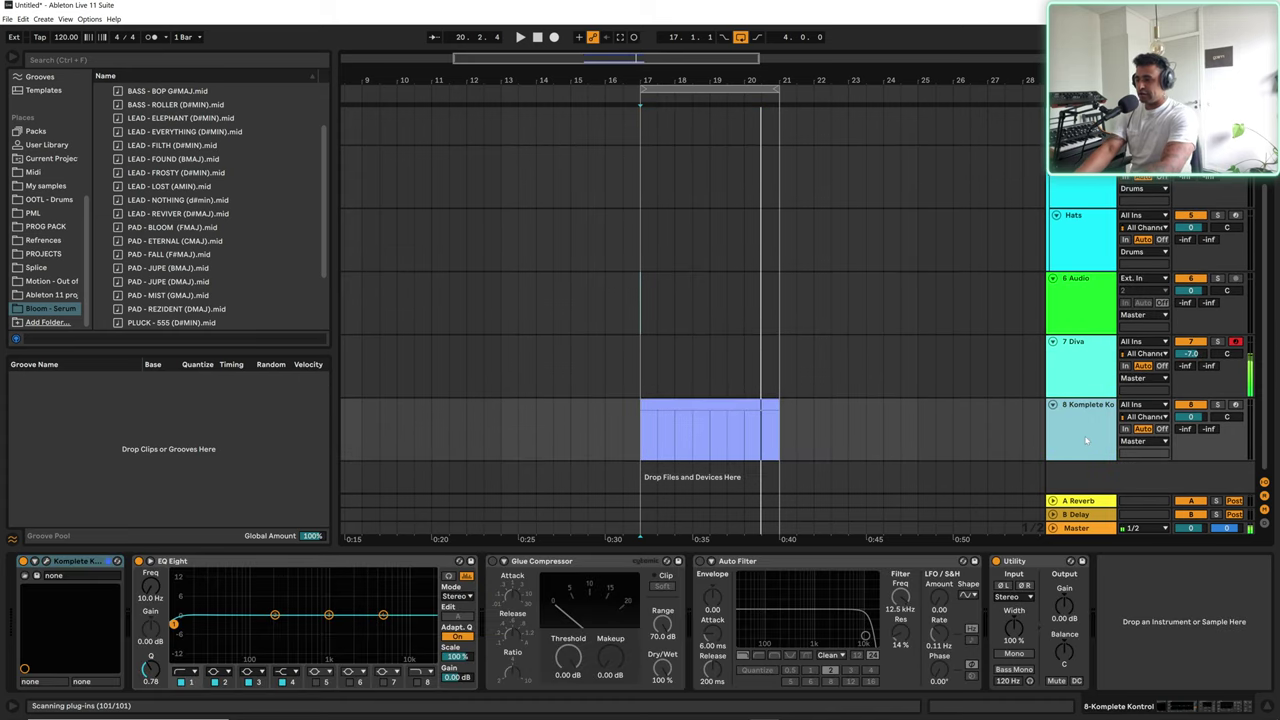
{"action": "left_click", "coordinate": [1236, 405]}
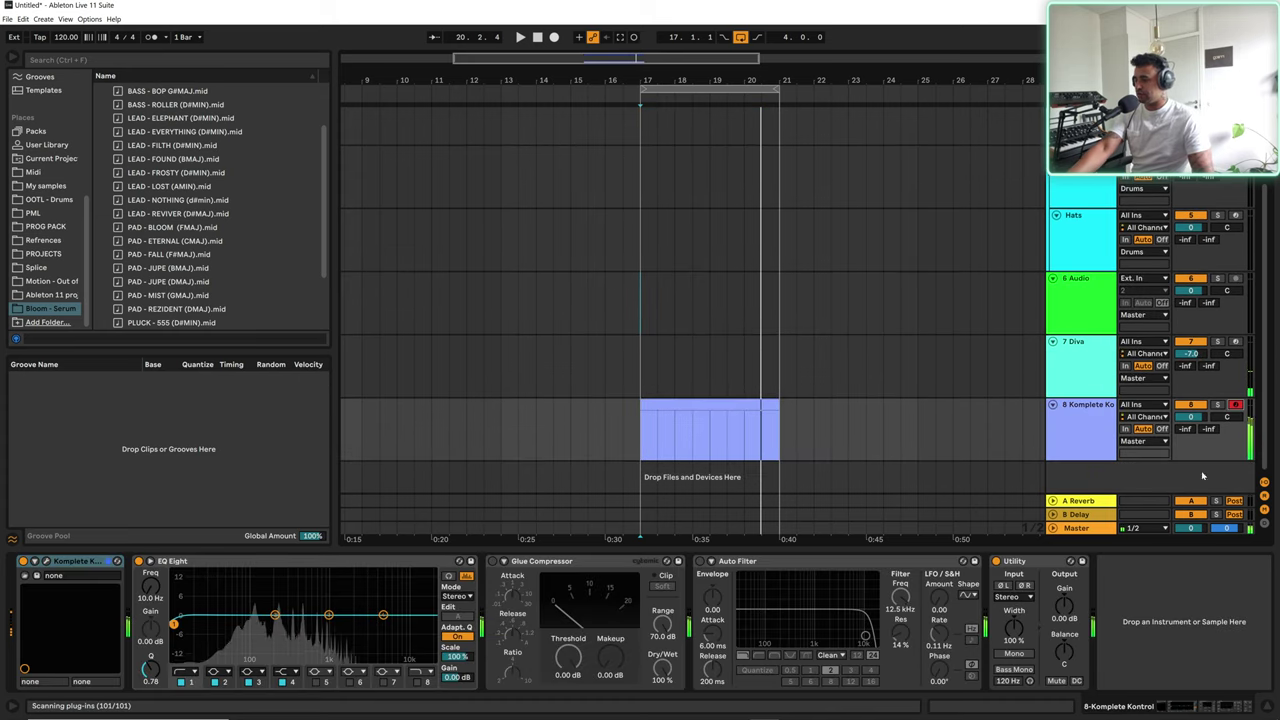
Step: Search the browser for serum and replace Diva on track 7 with the Serum_x64 instrument
{"action": "left_click", "coordinate": [1078, 378]}
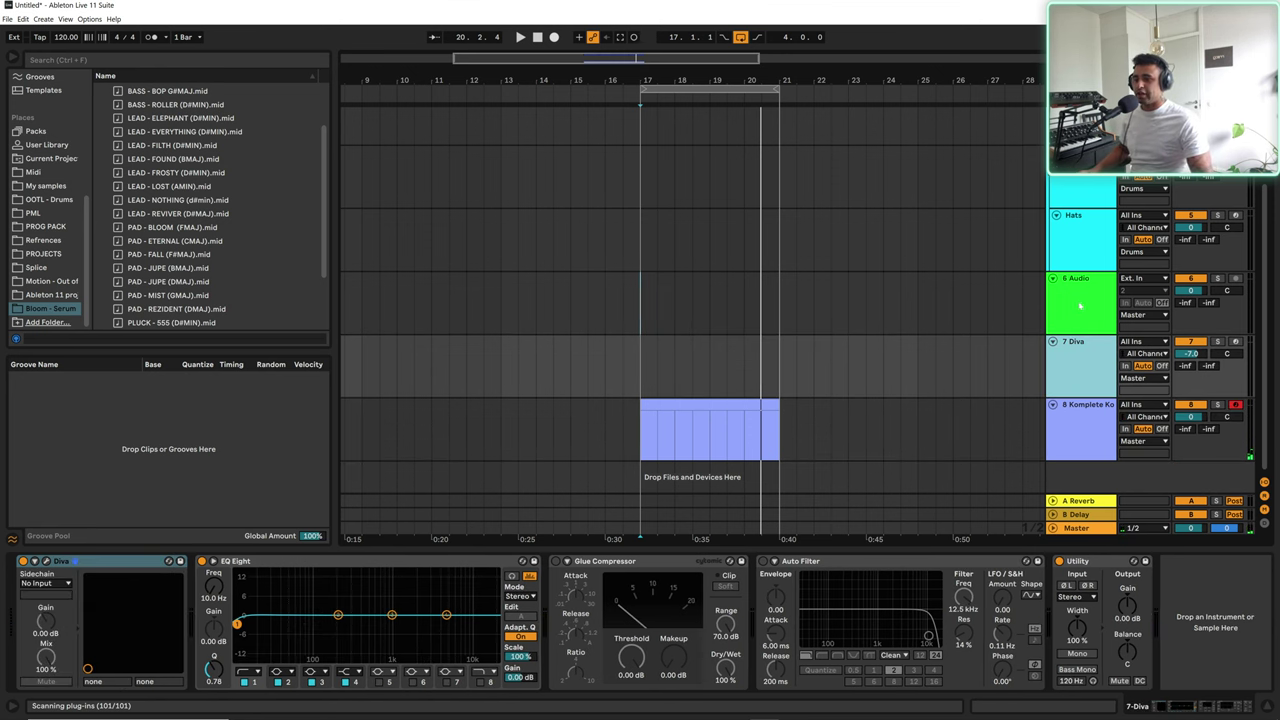
{"action": "key", "text": "ctrl+f"}
{"action": "type", "text": "serum"}
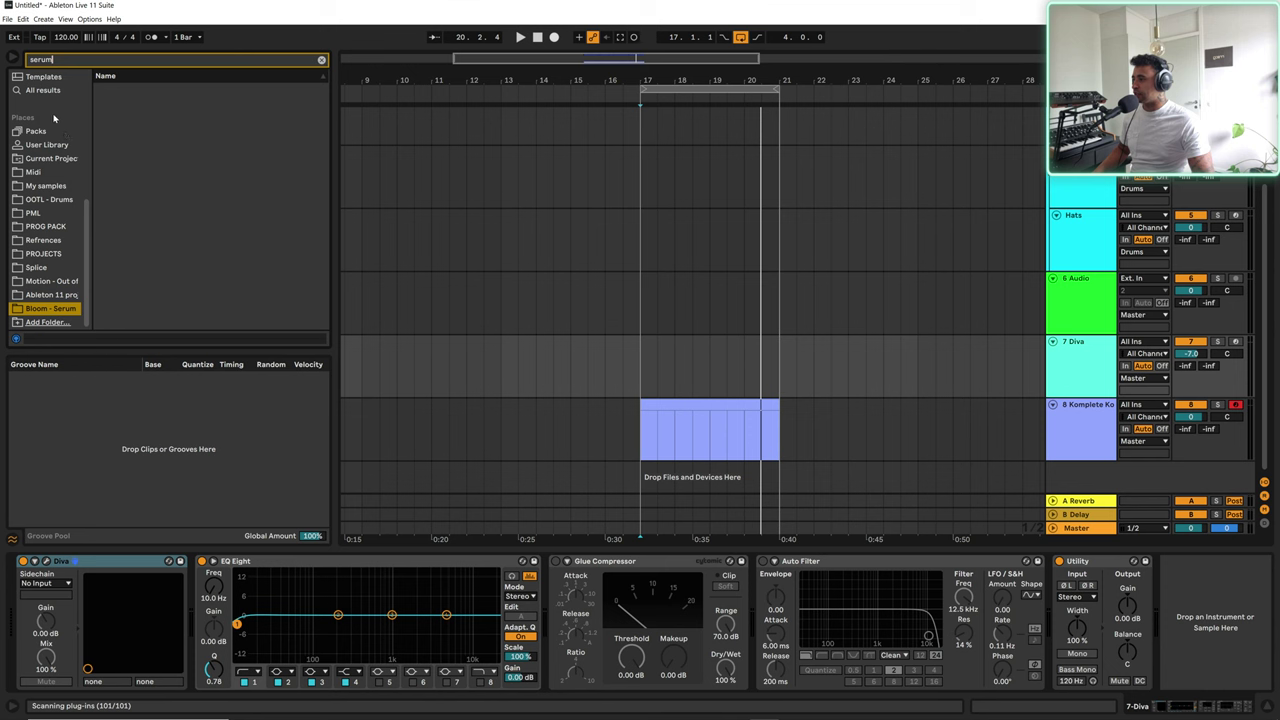
{"action": "scroll", "coordinate": [228, 213], "scroll_direction": "down", "scroll_amount": 10}
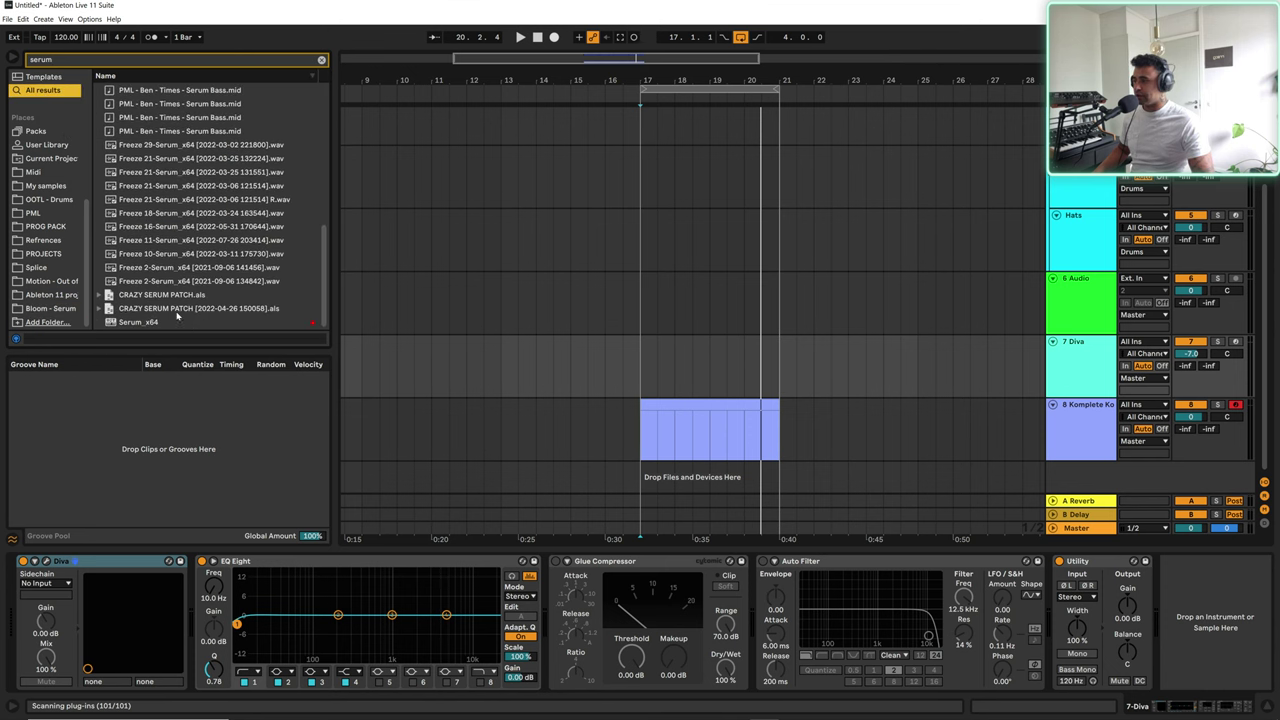
{"action": "left_click", "coordinate": [145, 322]}
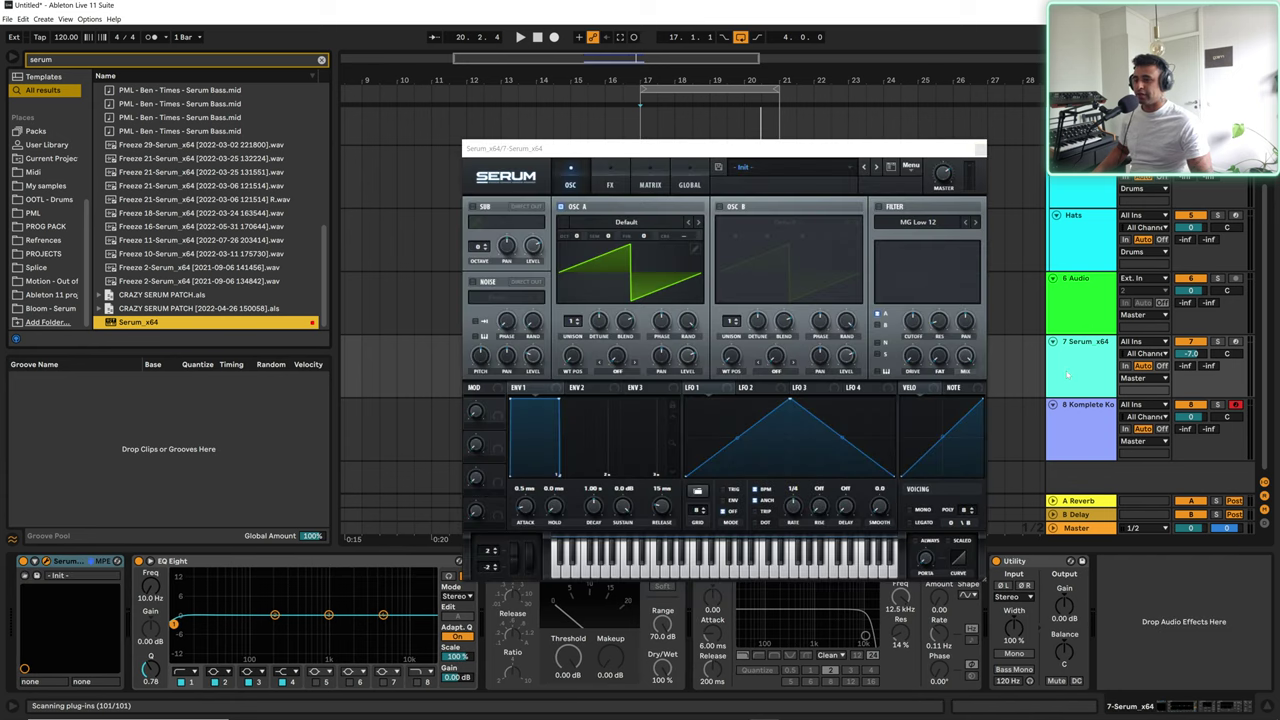
{"action": "left_click", "coordinate": [977, 149]}
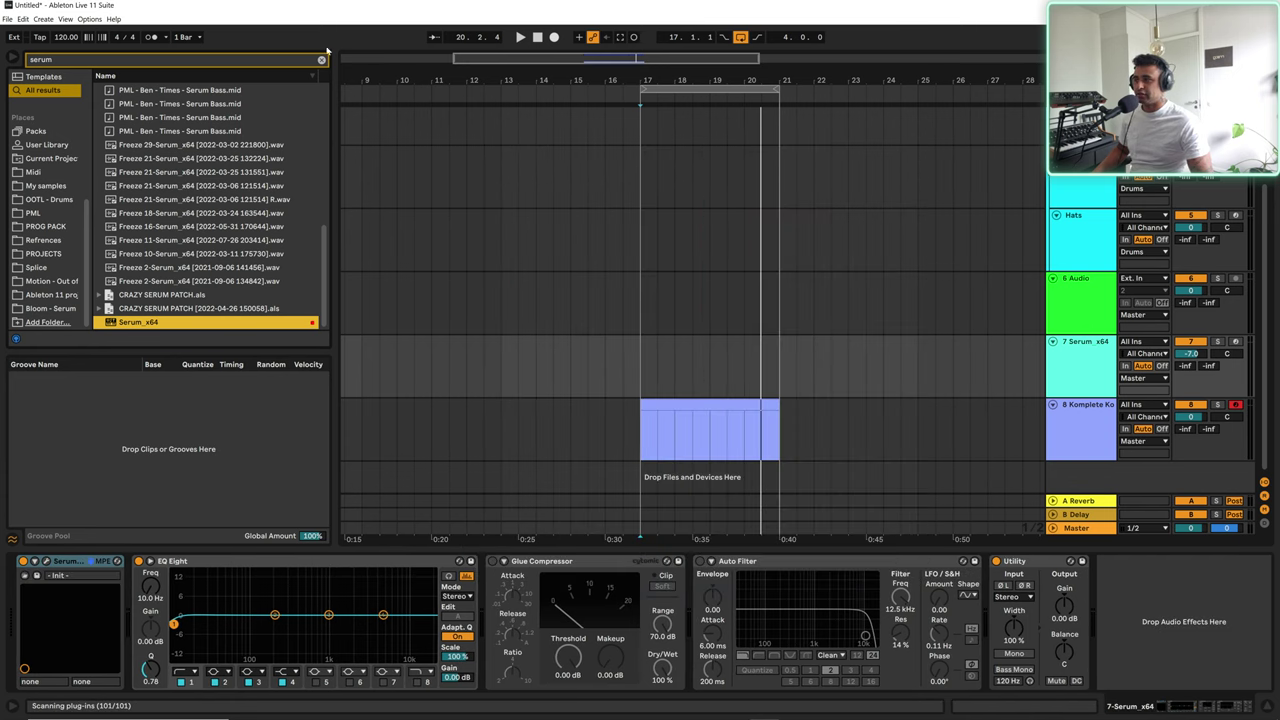
Step: Set the project tempo to 124 BPM
{"action": "left_click", "coordinate": [62, 41]}
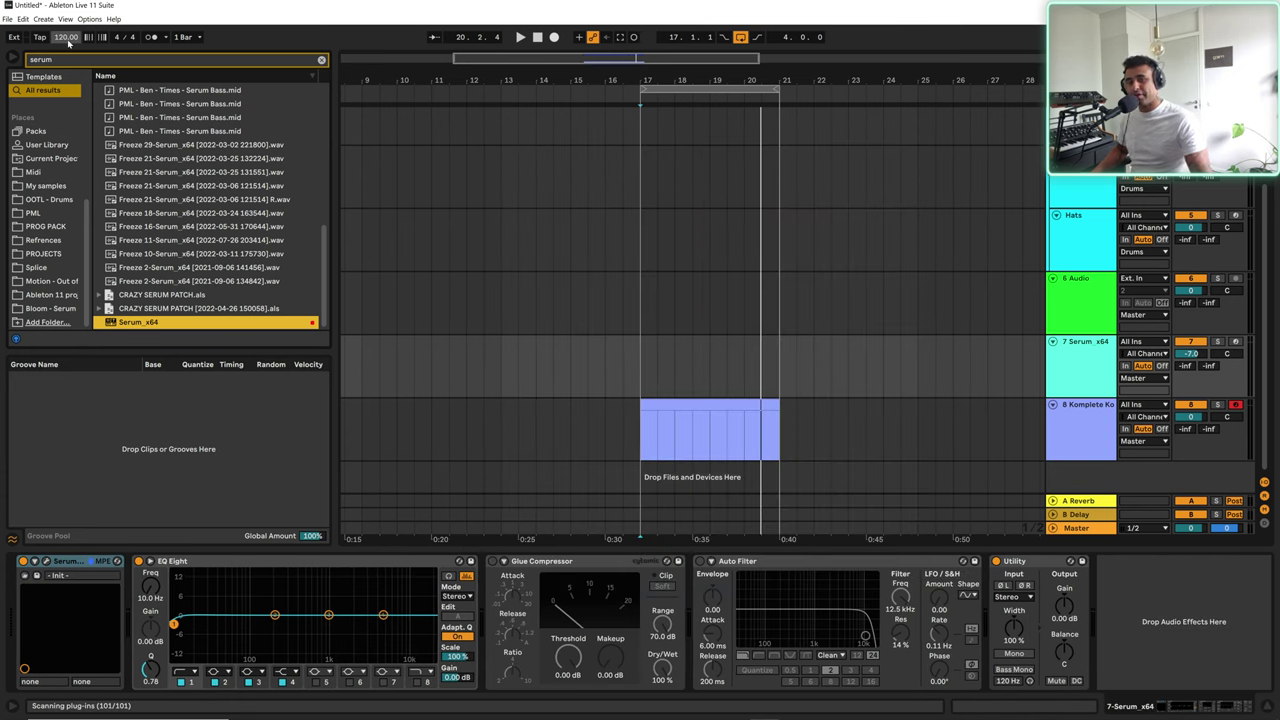
{"action": "left_click_drag", "start_coordinate": [62, 41], "coordinate": [62, 41]}
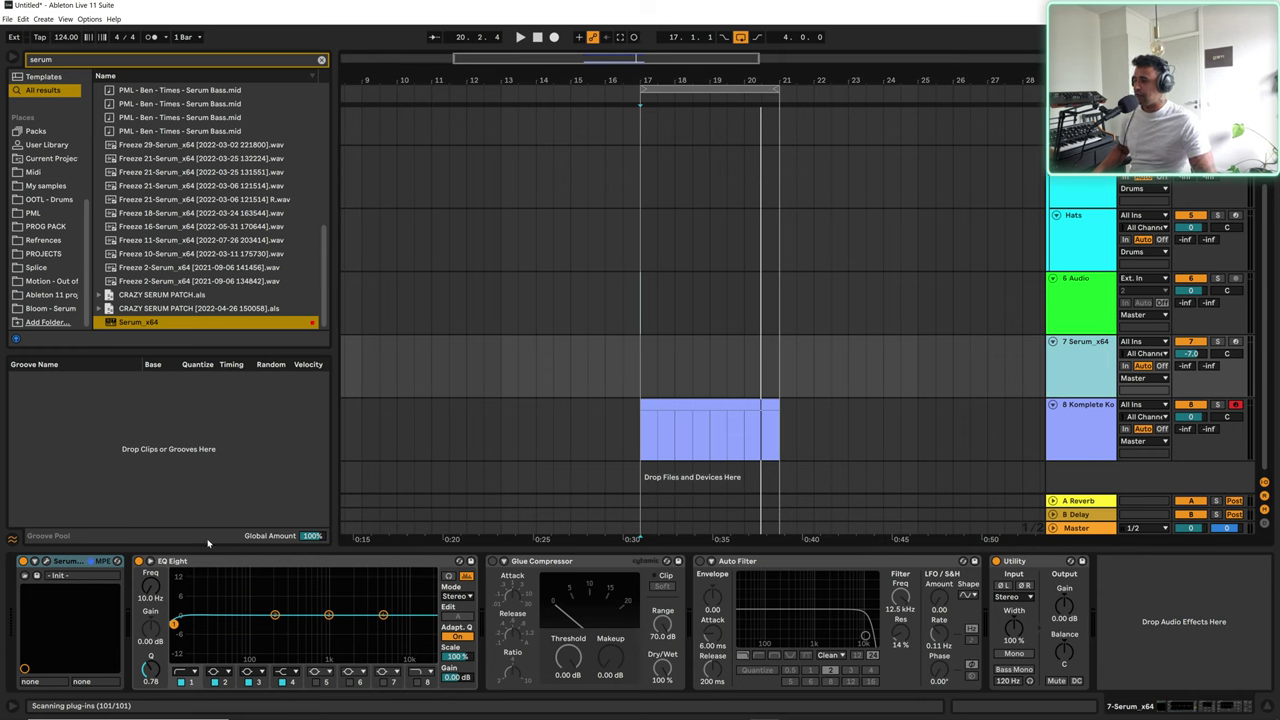
Step: Load the LEAD - Let me down preset from the OOTL Bloom pack in Serum and arm the Serum track for recording
{"action": "left_click", "coordinate": [46, 562]}
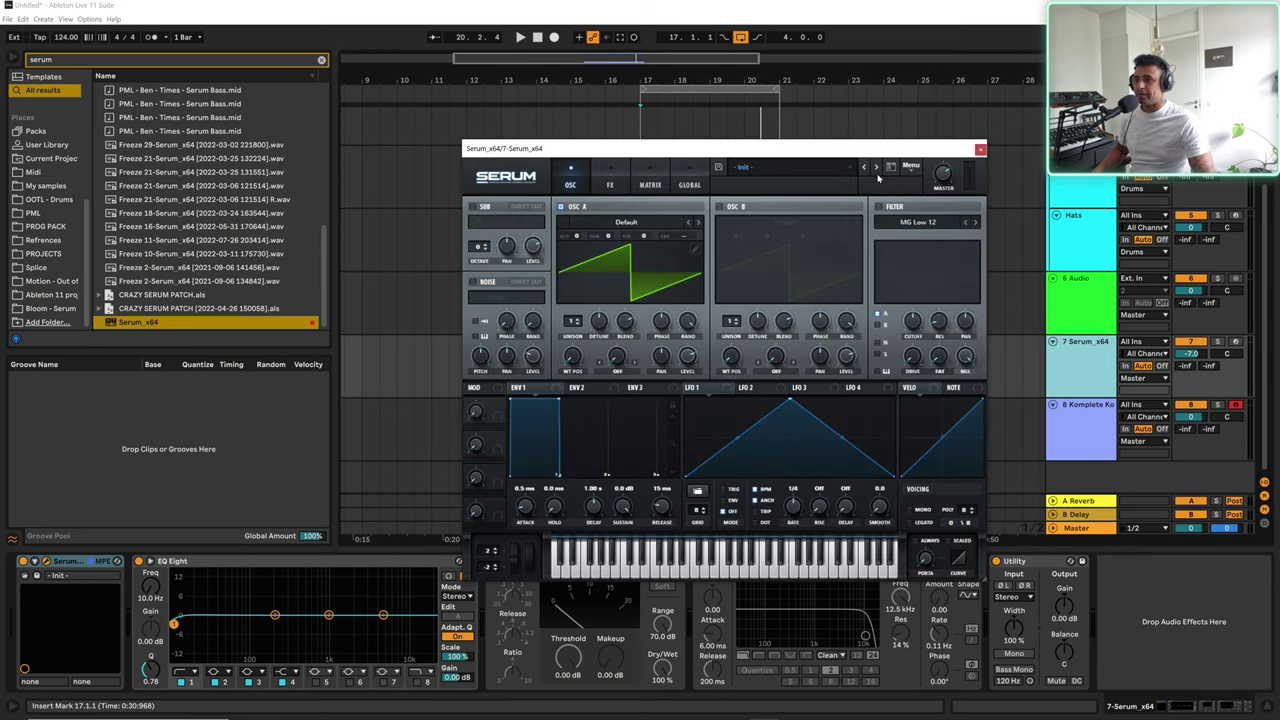
{"action": "left_click_drag", "start_coordinate": [833, 149], "coordinate": [907, 83]}
{"action": "left_click", "coordinate": [858, 101]}
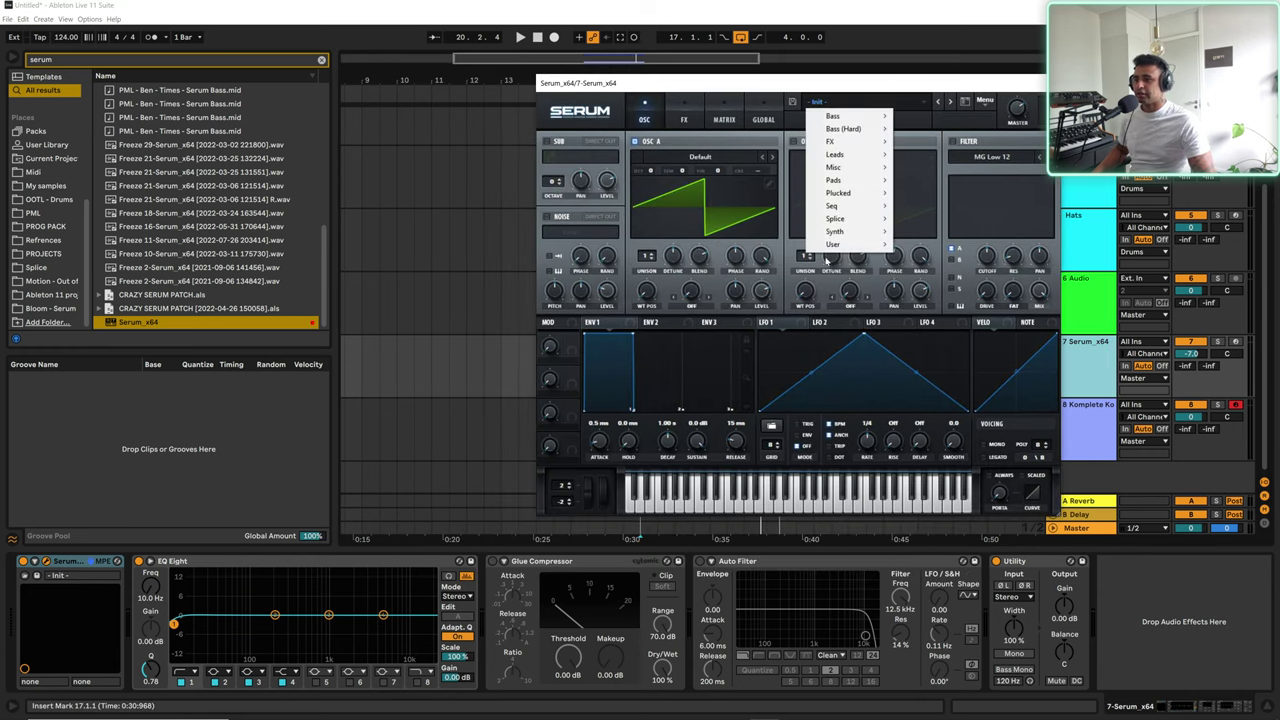
{"action": "mouse_move", "coordinate": [836, 244]}
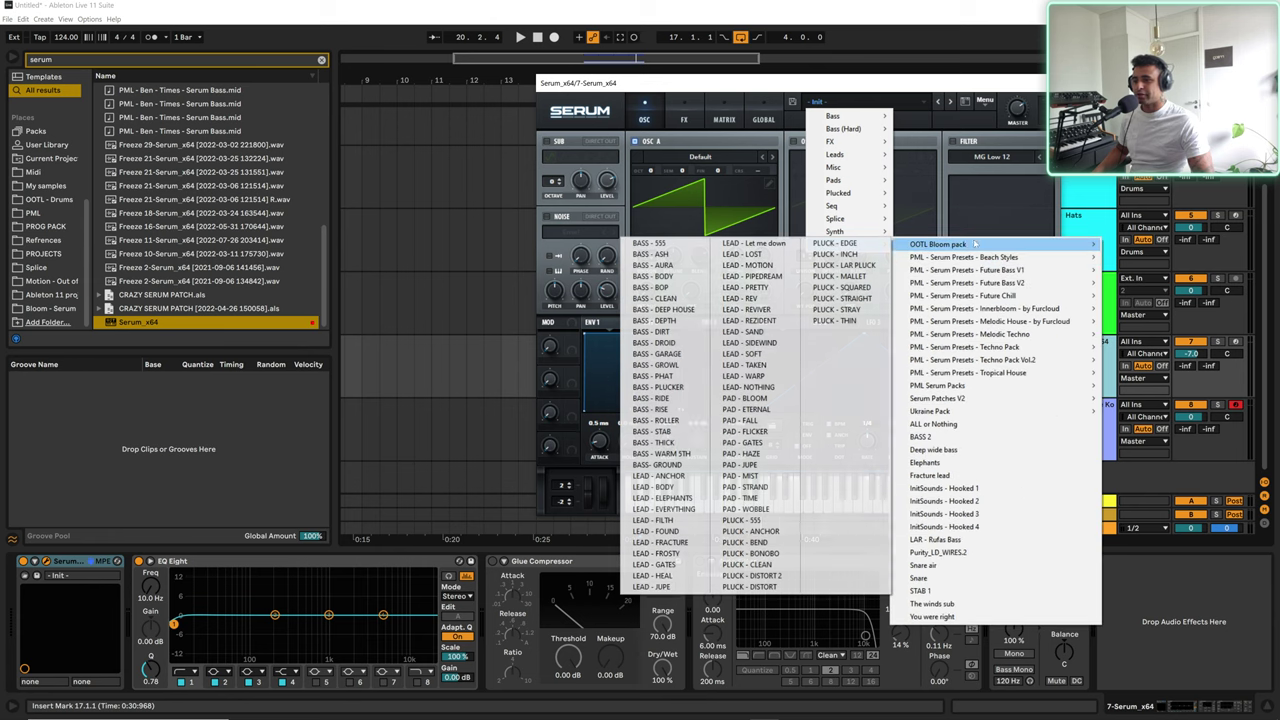
{"action": "mouse_move", "coordinate": [998, 244]}
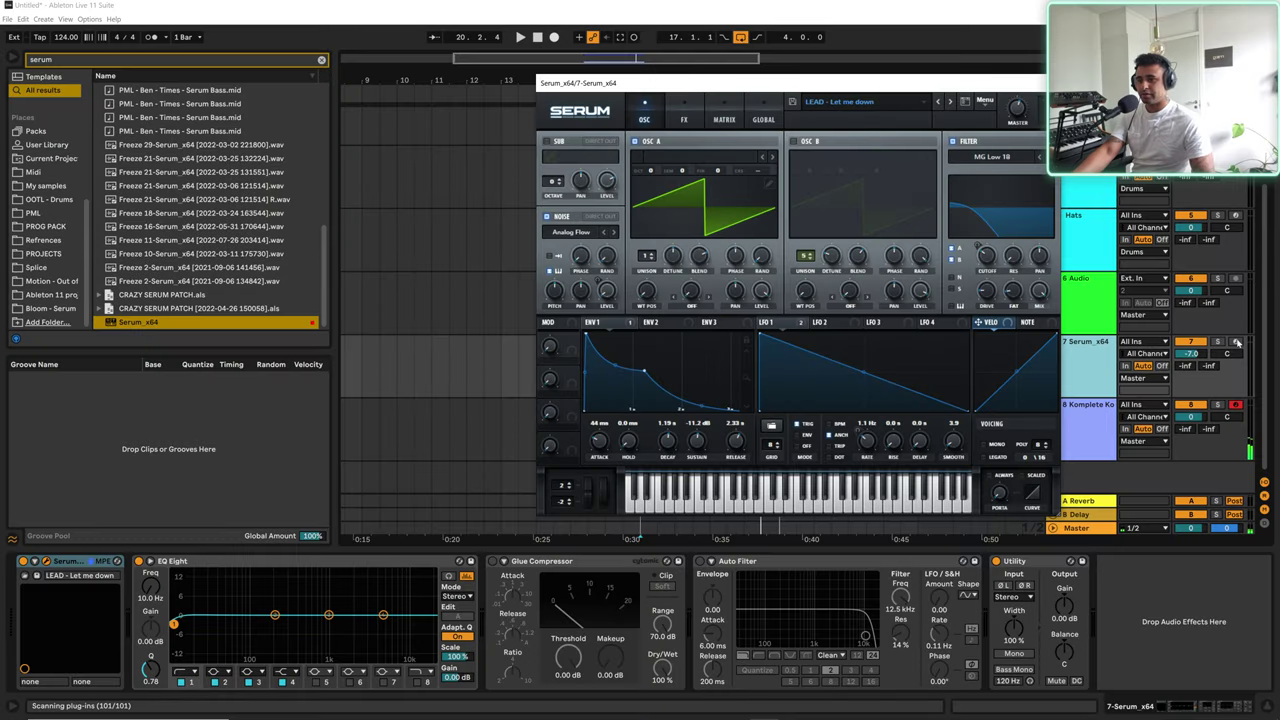
{"action": "left_click", "coordinate": [1236, 342]}
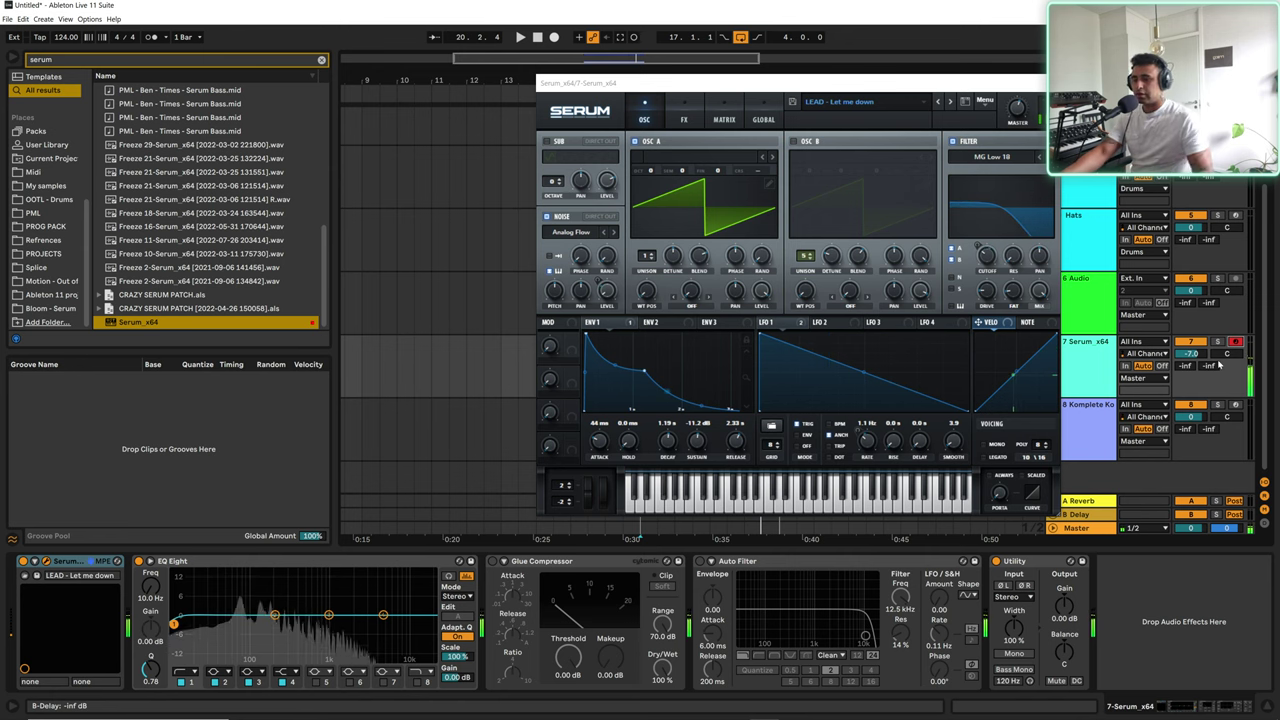
Step: Add a Limiter to the Master track and raise its gain to 6.50 dB during playback
{"action": "left_click", "coordinate": [1208, 472]}
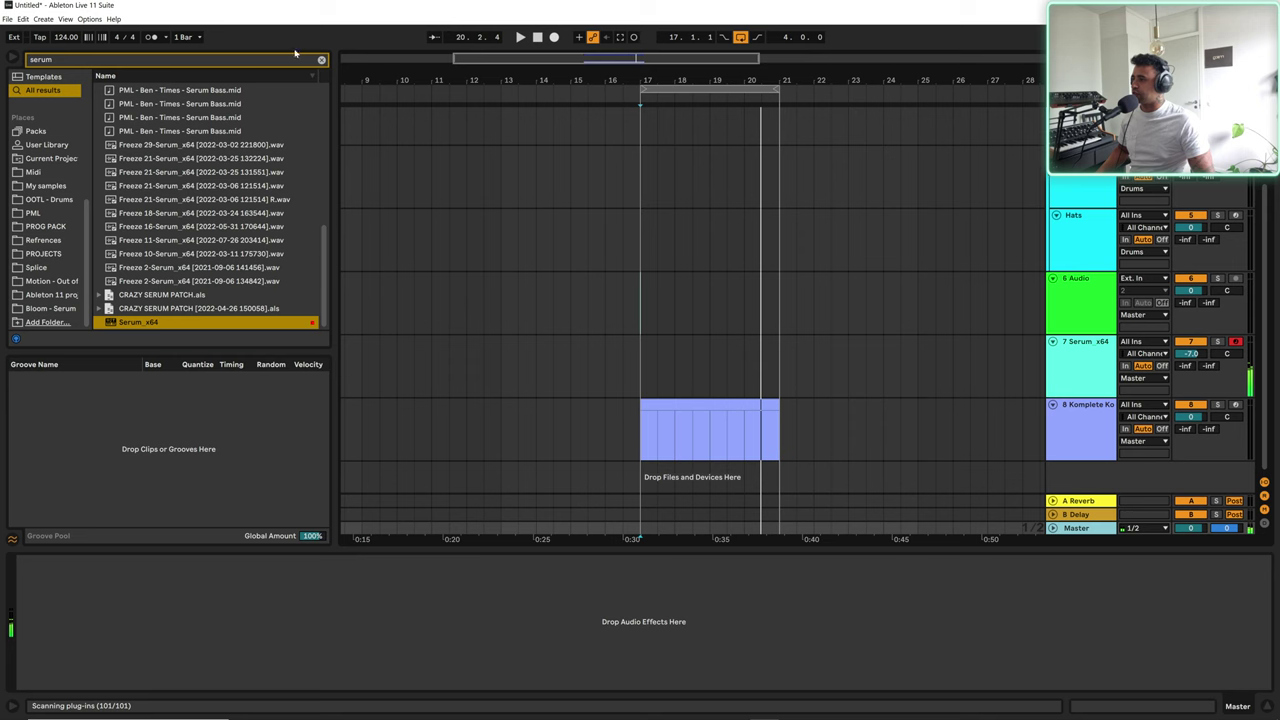
{"action": "left_click", "coordinate": [322, 61]}
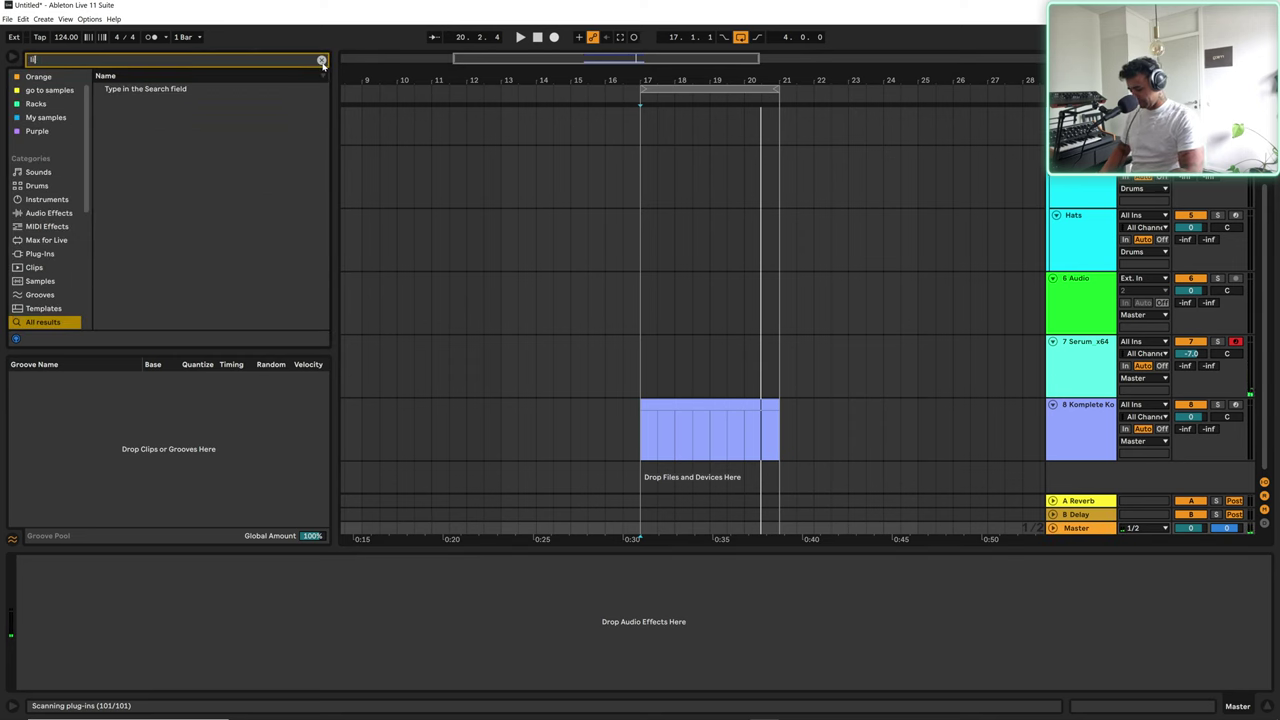
{"action": "type", "text": "limi"}
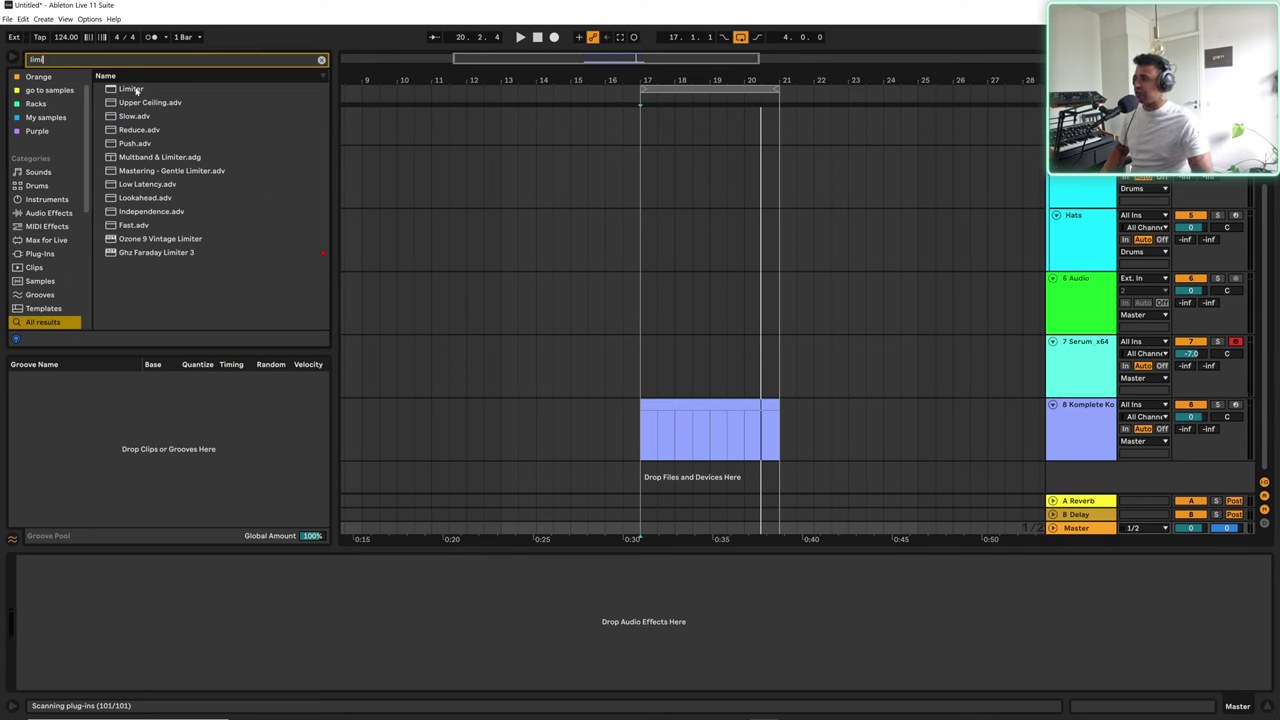
{"action": "left_click", "coordinate": [135, 89]}
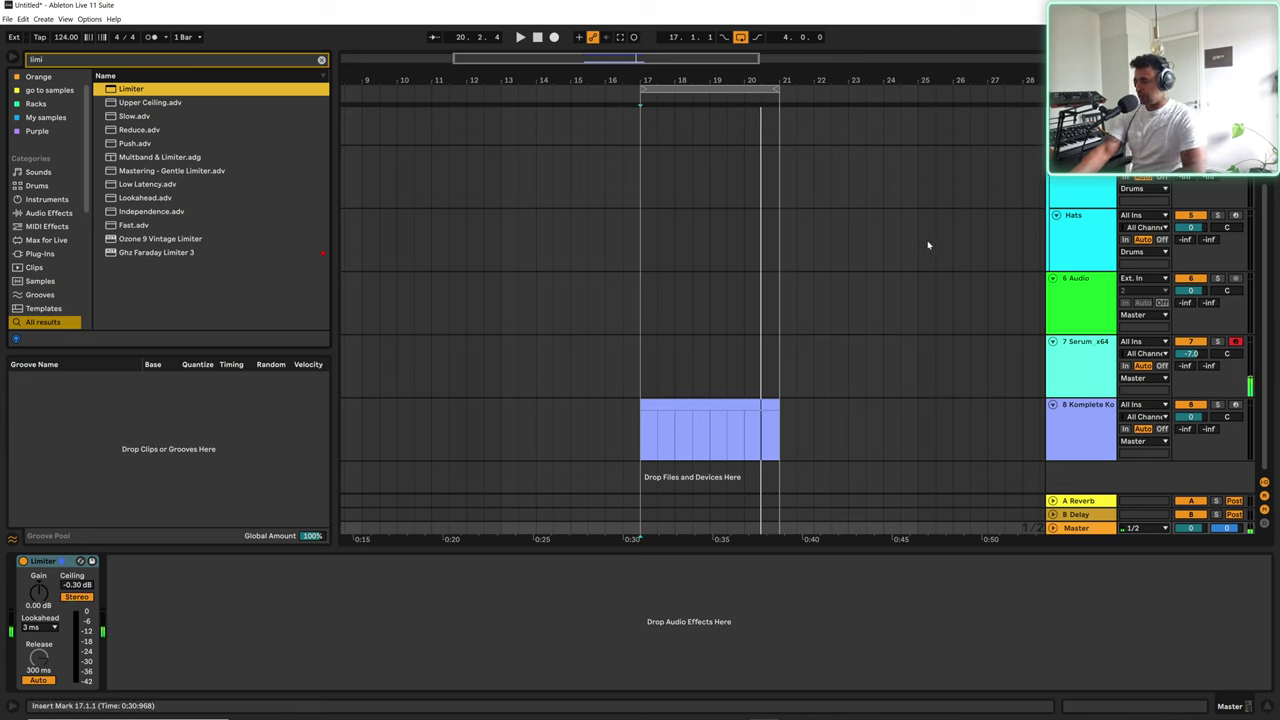
{"action": "key", "text": "space"}
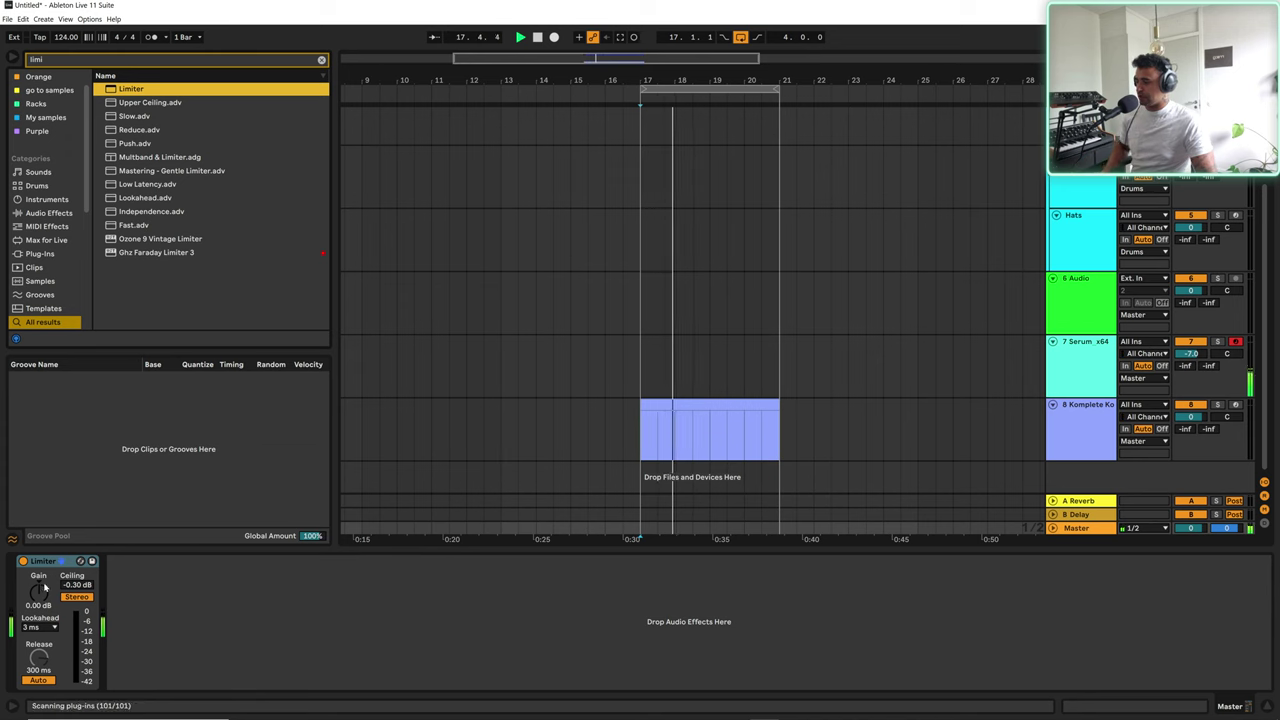
{"action": "left_click_drag", "start_coordinate": [43, 590], "coordinate": [43, 559]}
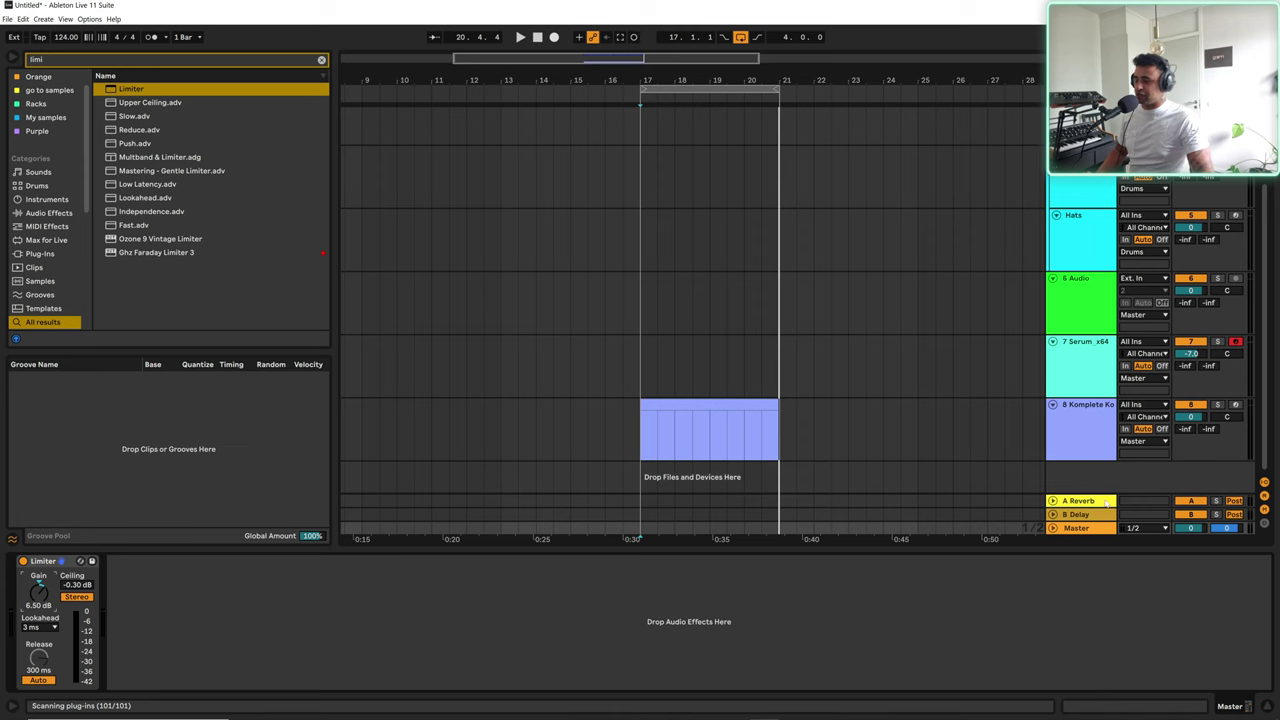
Step: Advance the Serum track's preset through LEAD - LOST and LEAD - MOTION to LEAD - PIPEDREAM, auditioning each sound
{"action": "left_click", "coordinate": [1081, 376]}
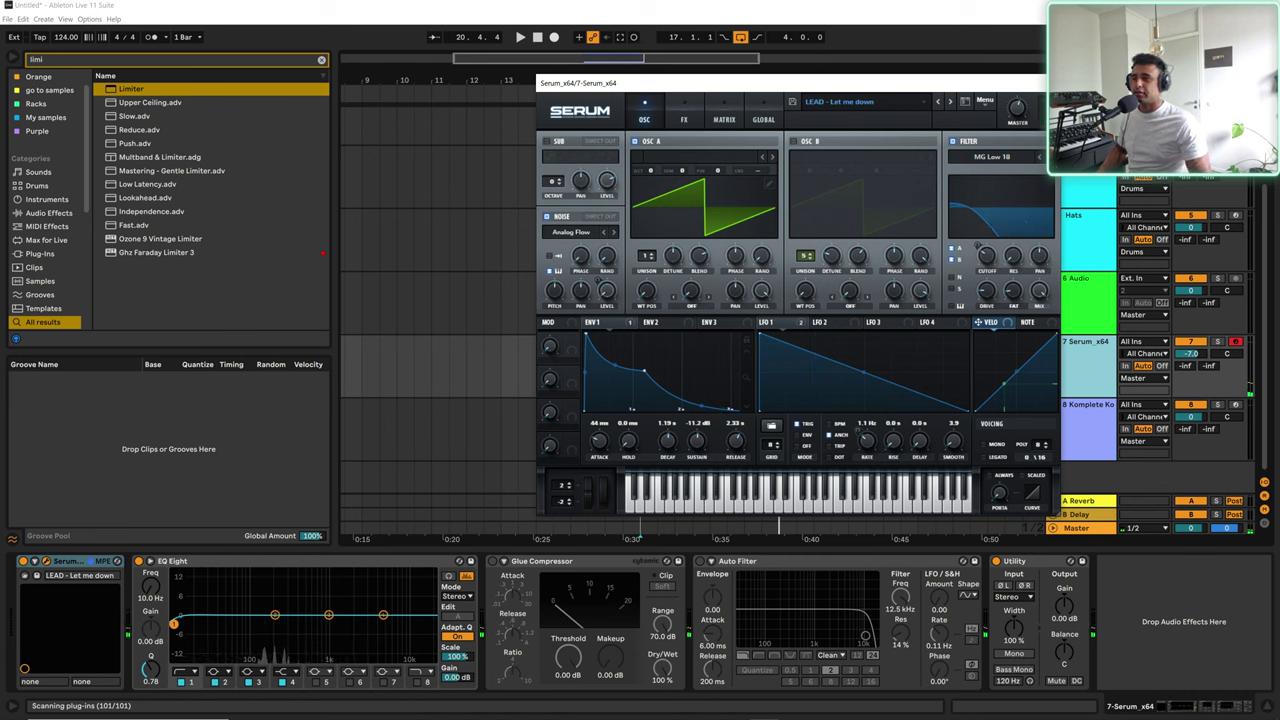
{"action": "left_click", "coordinate": [951, 102]}
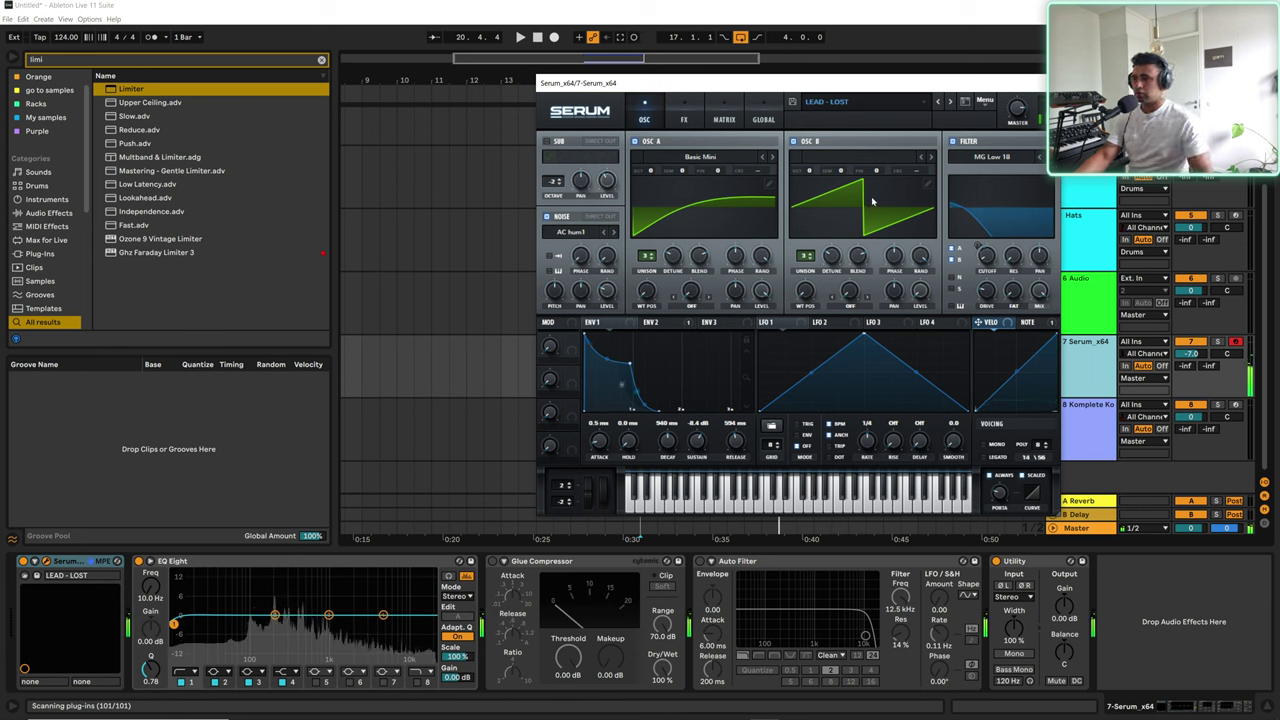
{"action": "left_click", "coordinate": [949, 103]}
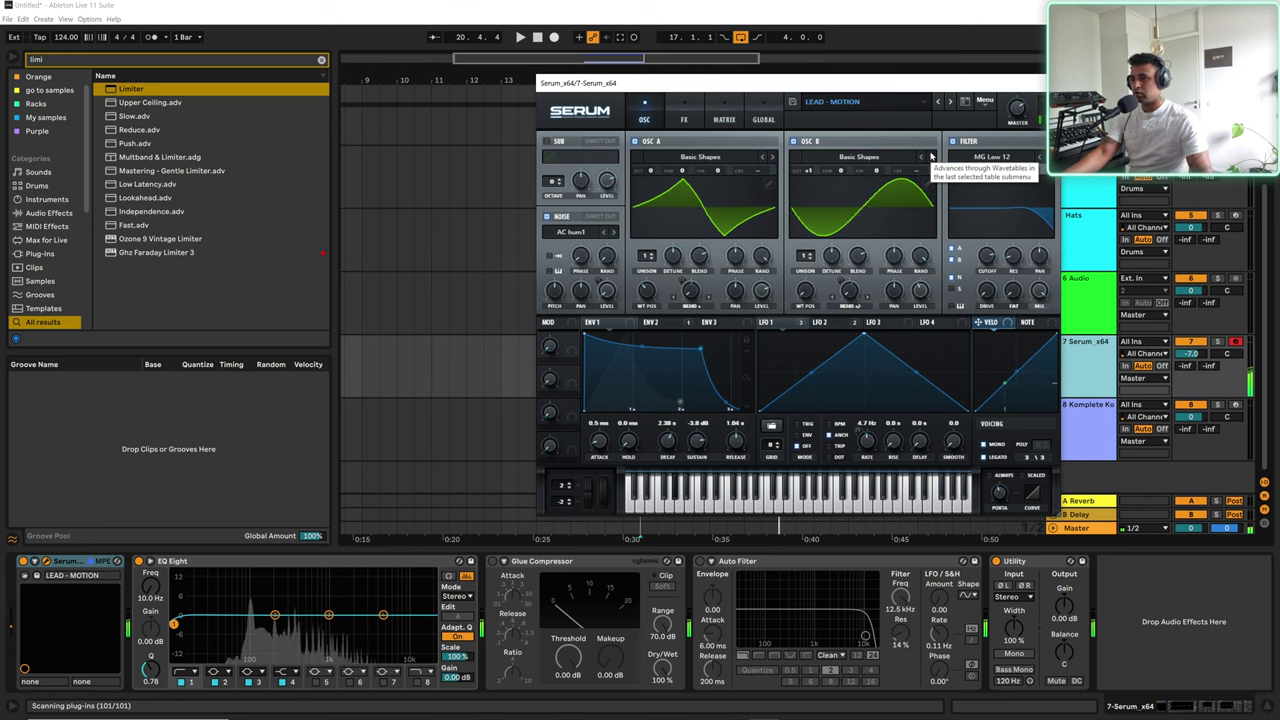
{"action": "left_click", "coordinate": [951, 102]}
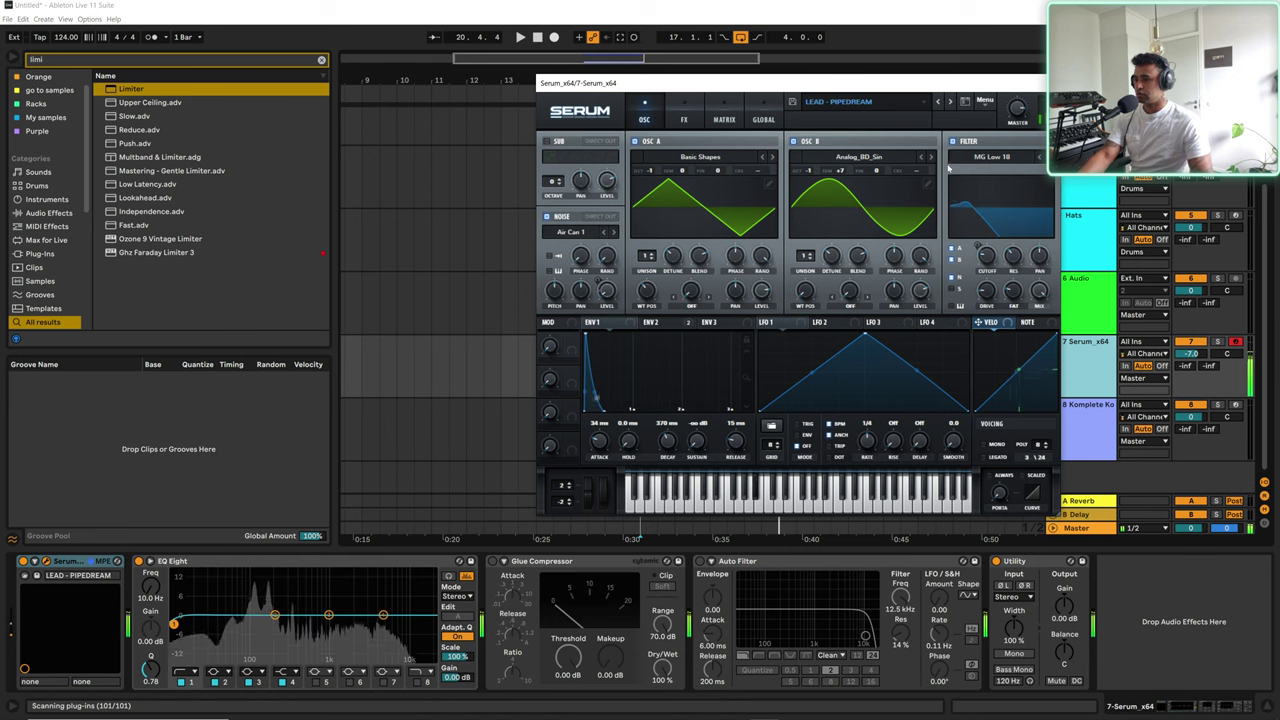
Step: Advance the Serum preset through LEAD - PRETTY, REV, REVIVER, REZIDENT and SAND to LEAD - SIDEWIND, auditioning each lead
{"action": "left_click", "coordinate": [950, 102]}
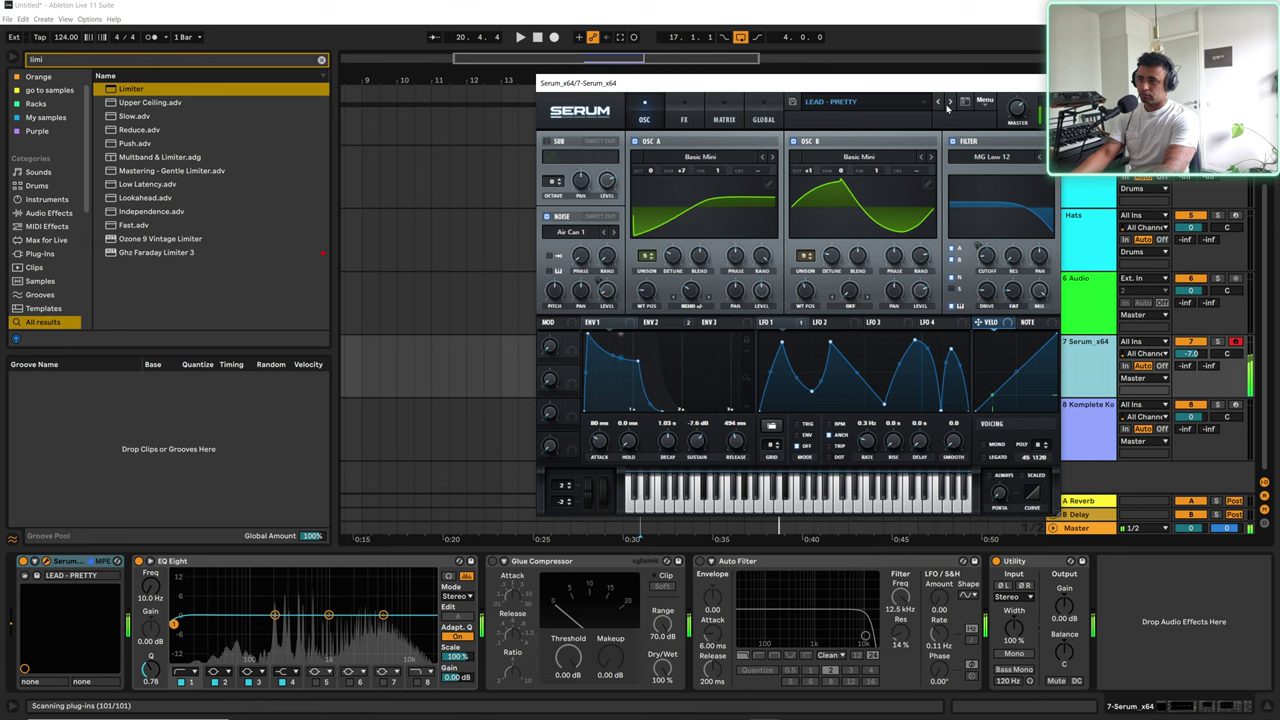
{"action": "left_click", "coordinate": [948, 103]}
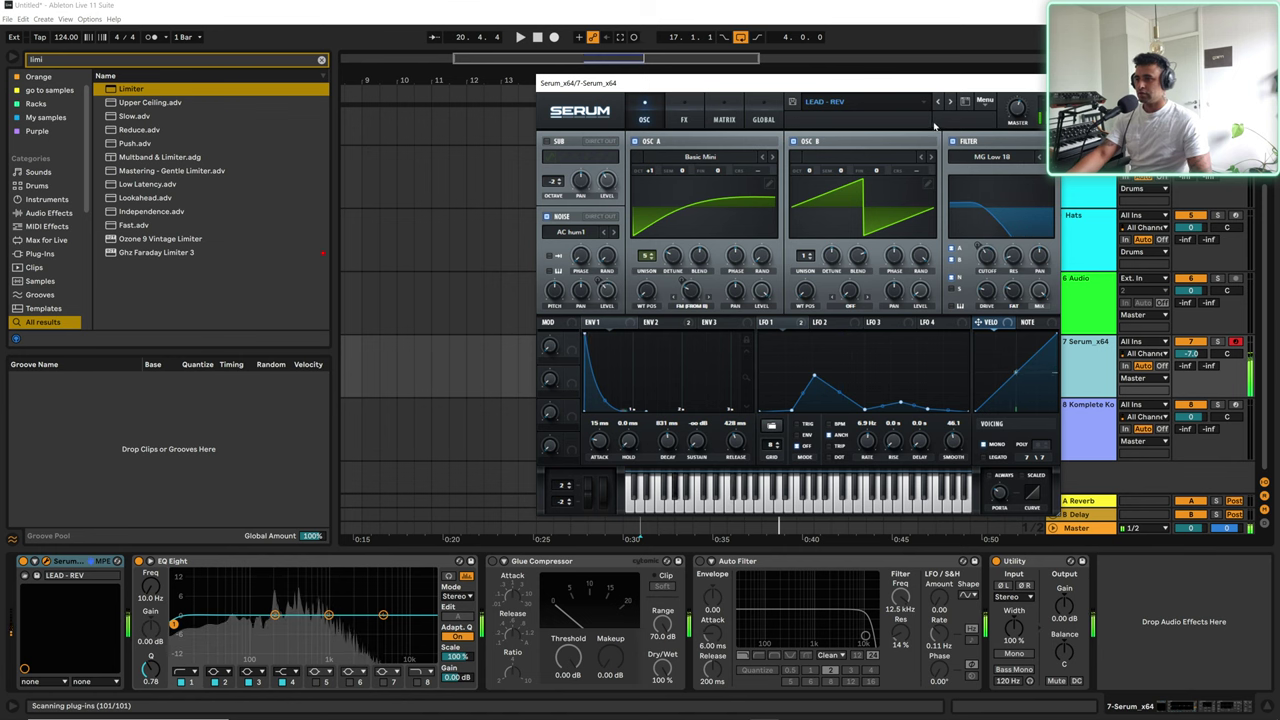
{"action": "left_click", "coordinate": [953, 104]}
{"action": "left_click", "coordinate": [957, 285]}
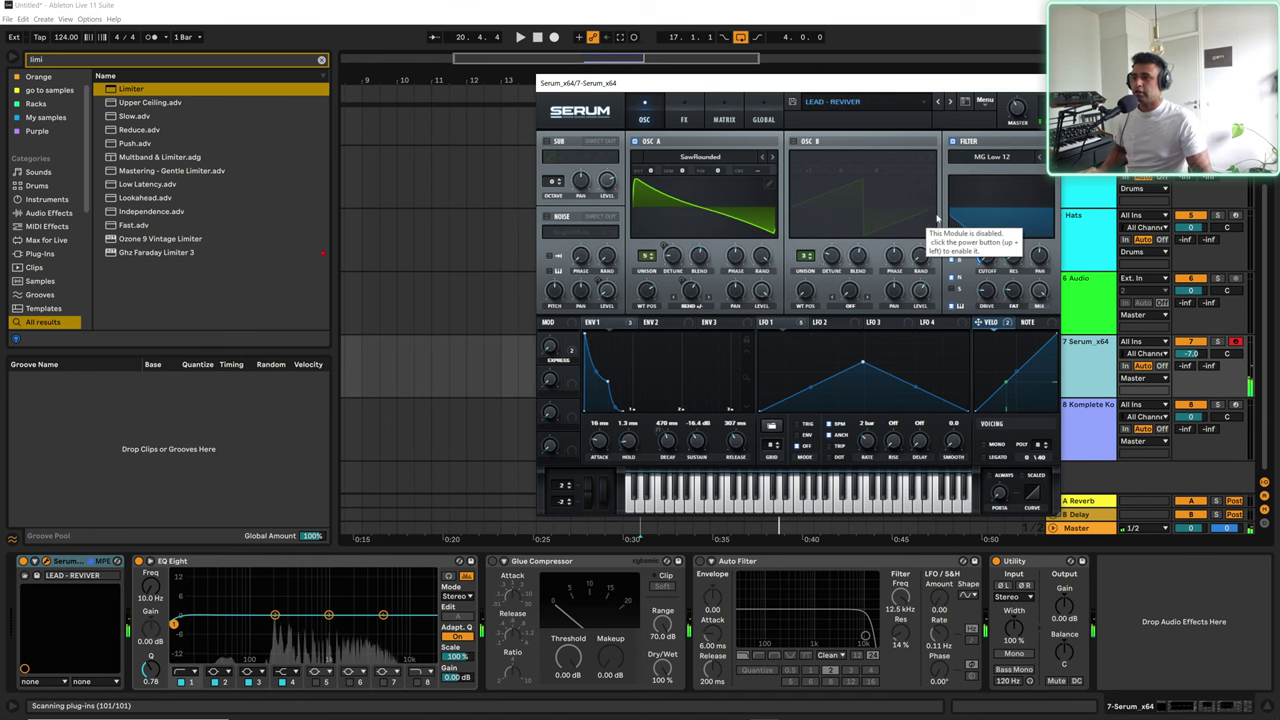
{"action": "left_click", "coordinate": [950, 103]}
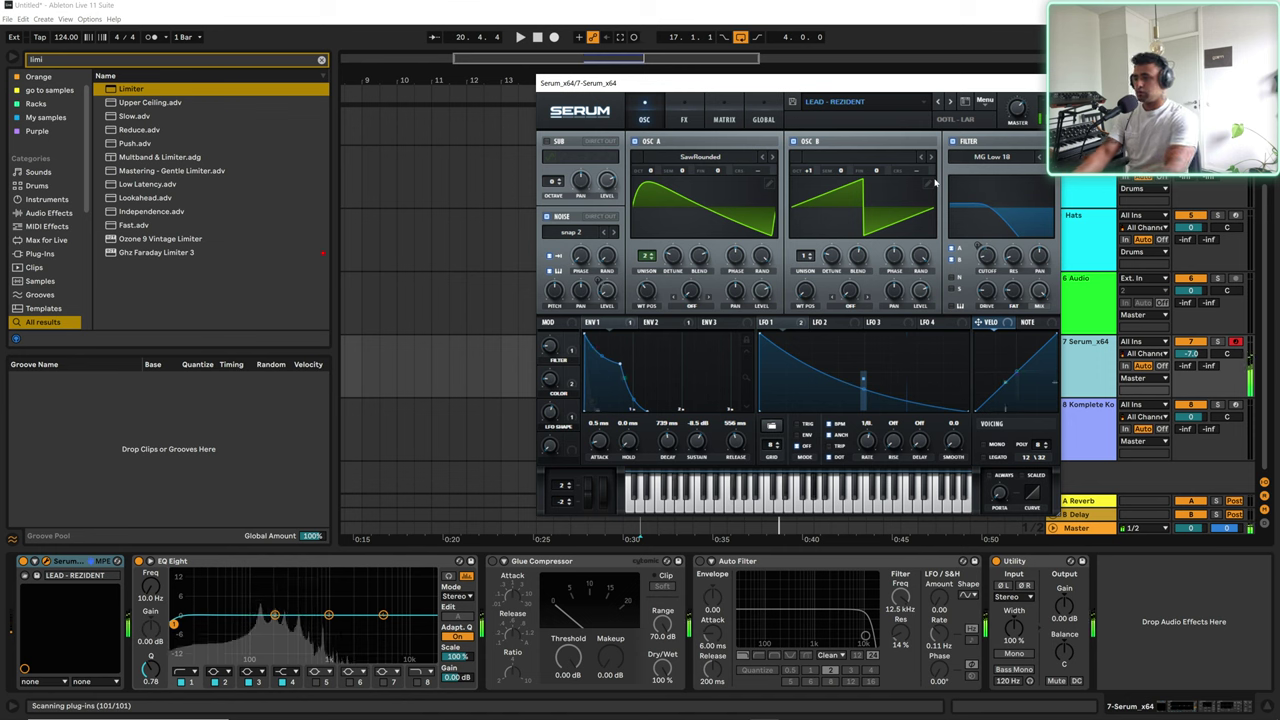
{"action": "left_click", "coordinate": [950, 101]}
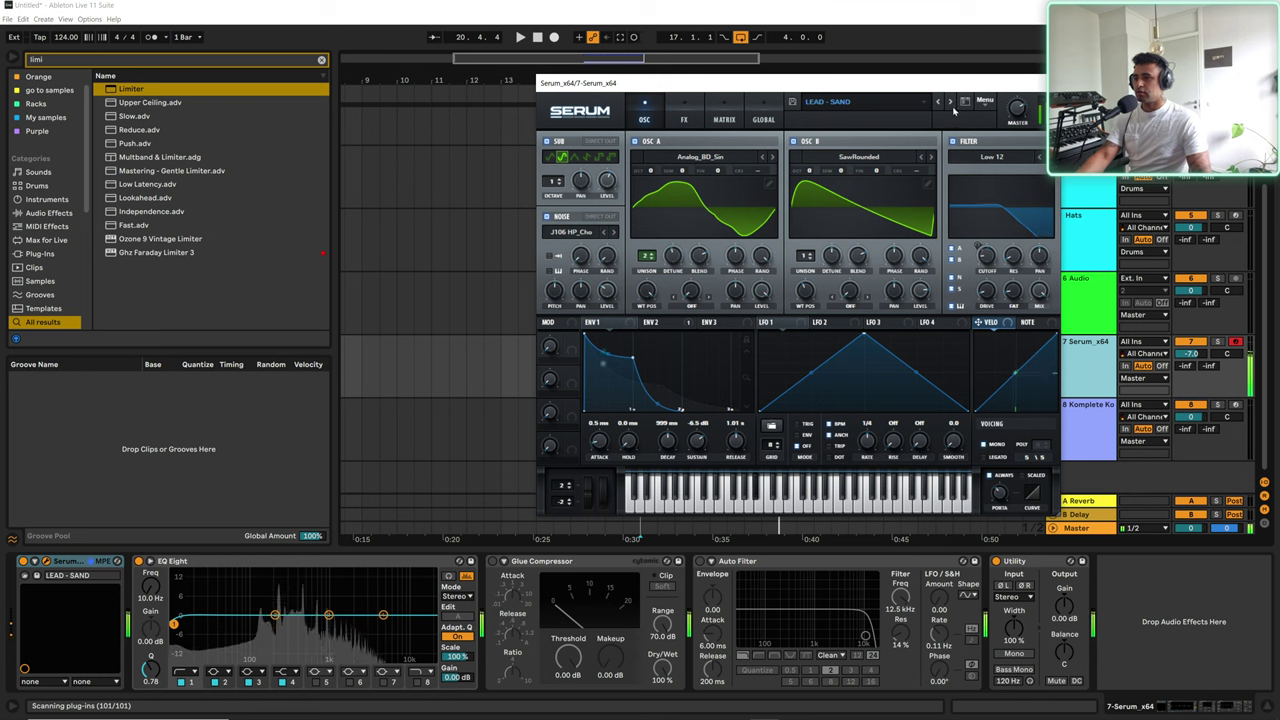
{"action": "left_click", "coordinate": [952, 106]}
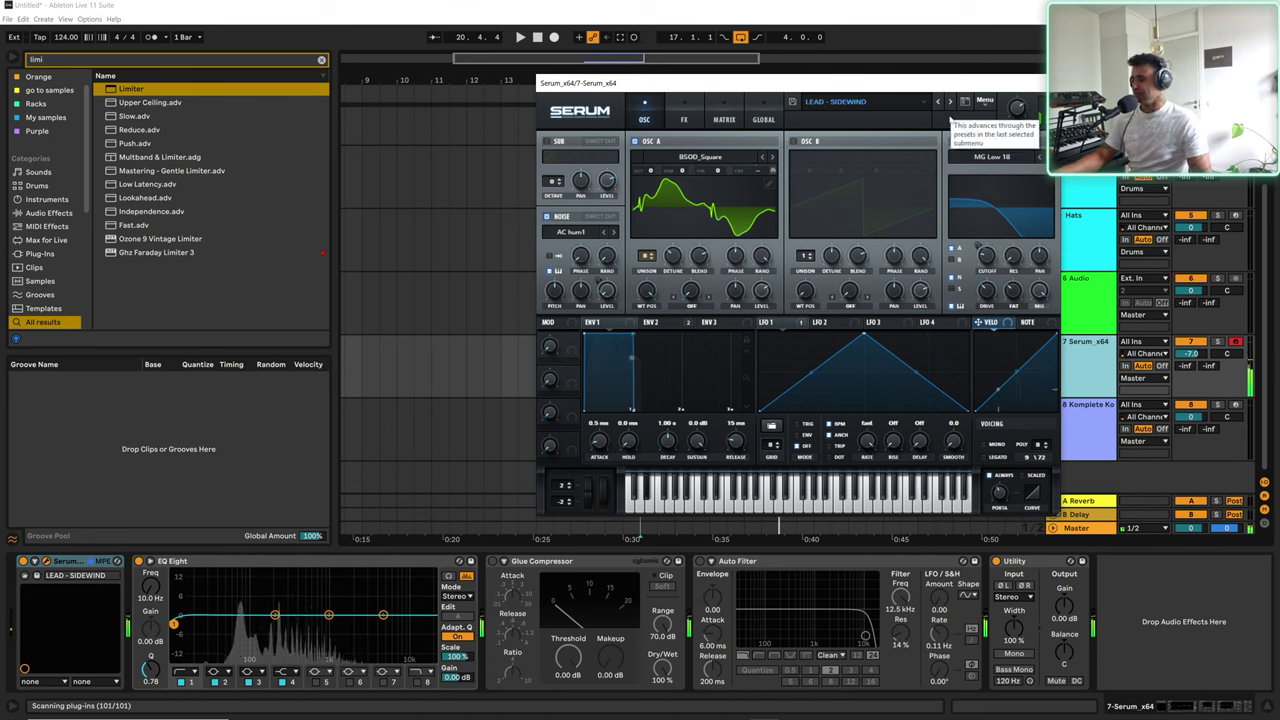
Step: Advance the Serum preset through LEAD - SOFT, TAKEN, WARP and NOTHING to PAD - BLOOM, and raise the Serum track volume to -2.9 dB
{"action": "left_click", "coordinate": [949, 101]}
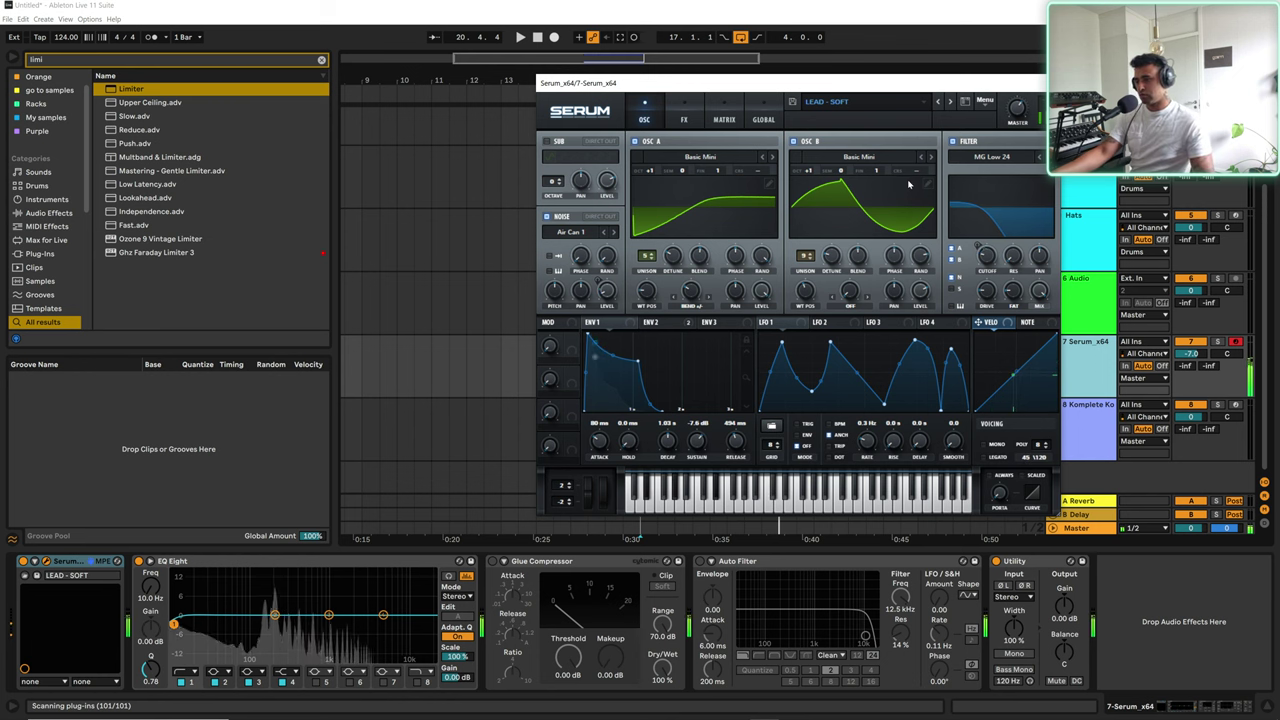
{"action": "left_click", "coordinate": [951, 102]}
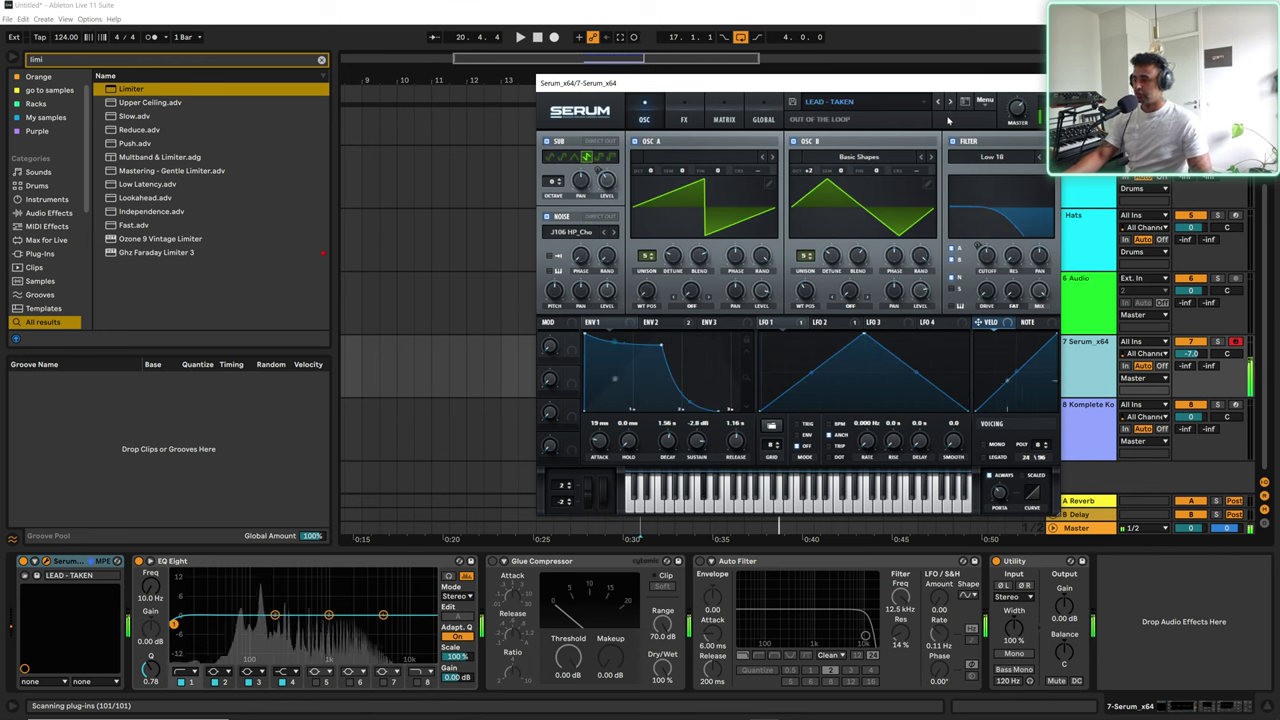
{"action": "left_click", "coordinate": [948, 102]}
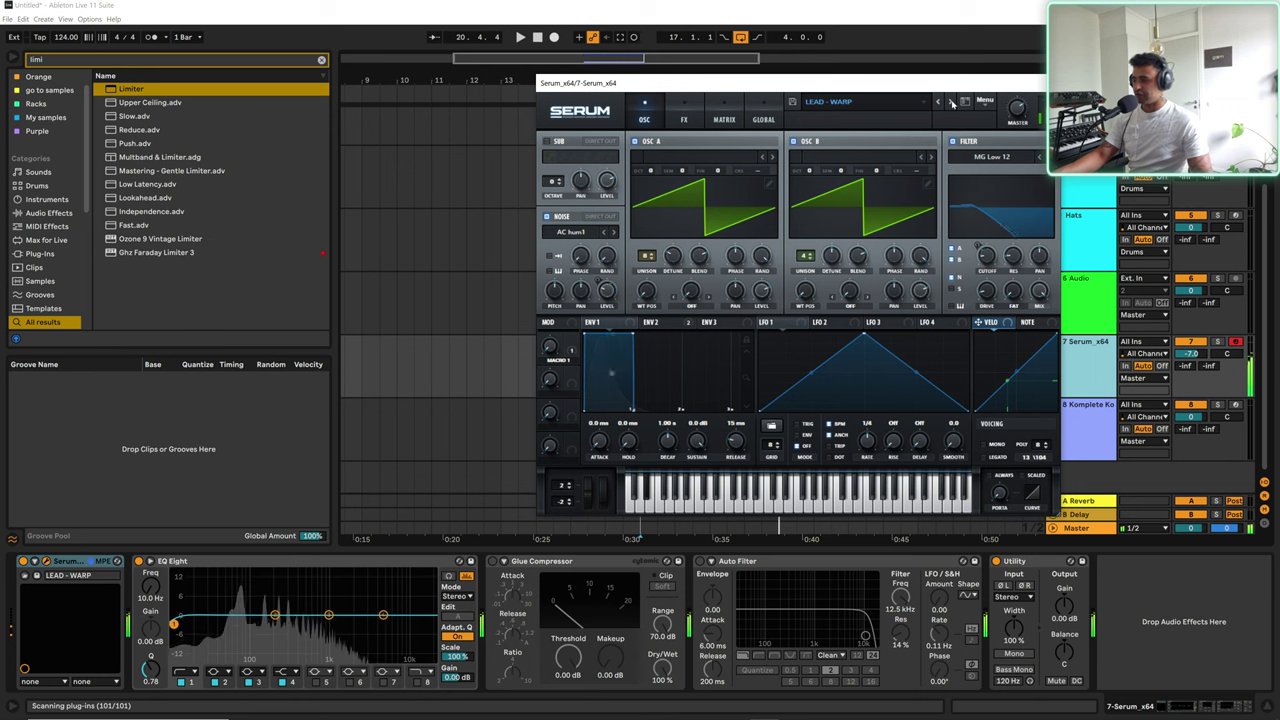
{"action": "left_click", "coordinate": [949, 102]}
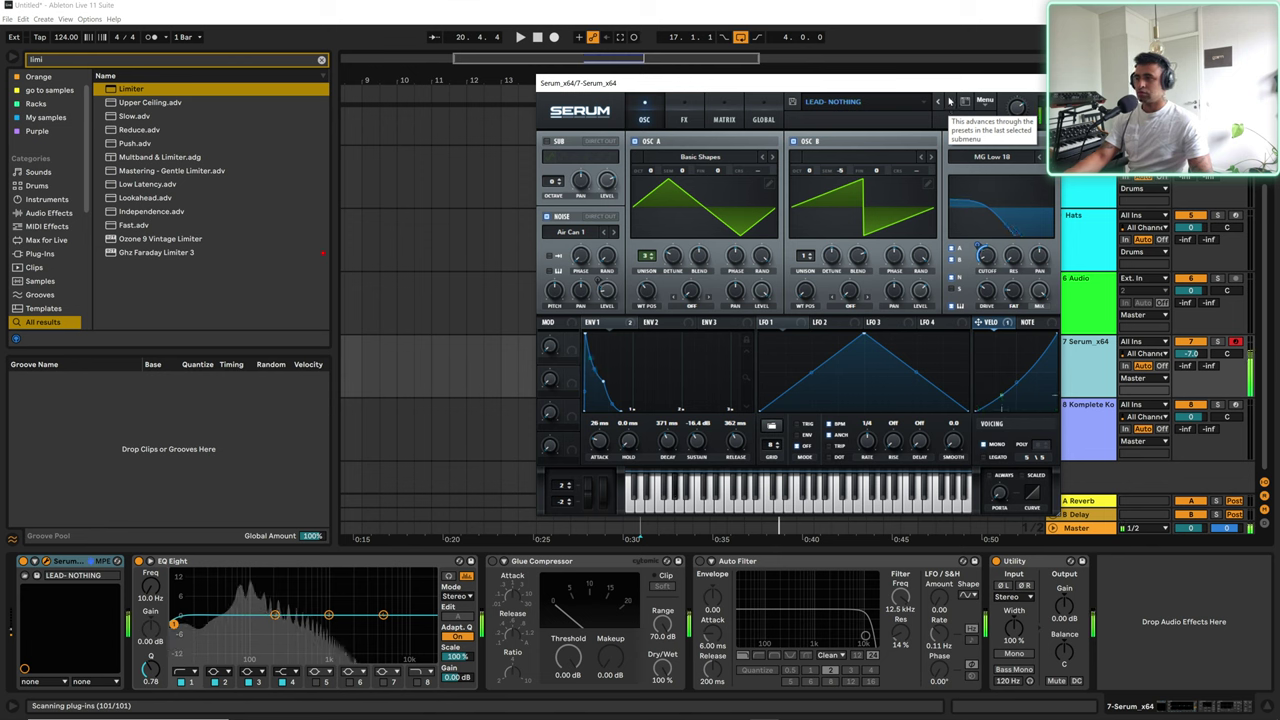
{"action": "left_click", "coordinate": [949, 101]}
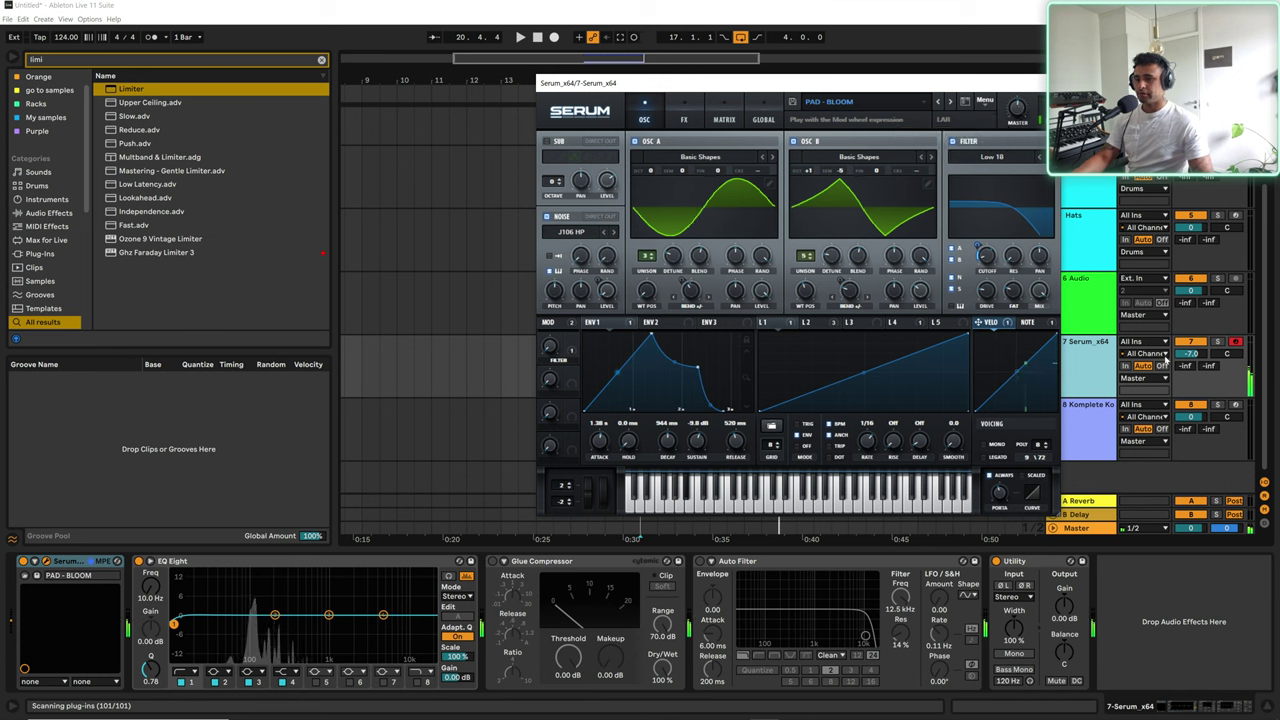
{"action": "left_click_drag", "start_coordinate": [1190, 354], "coordinate": [1190, 340]}
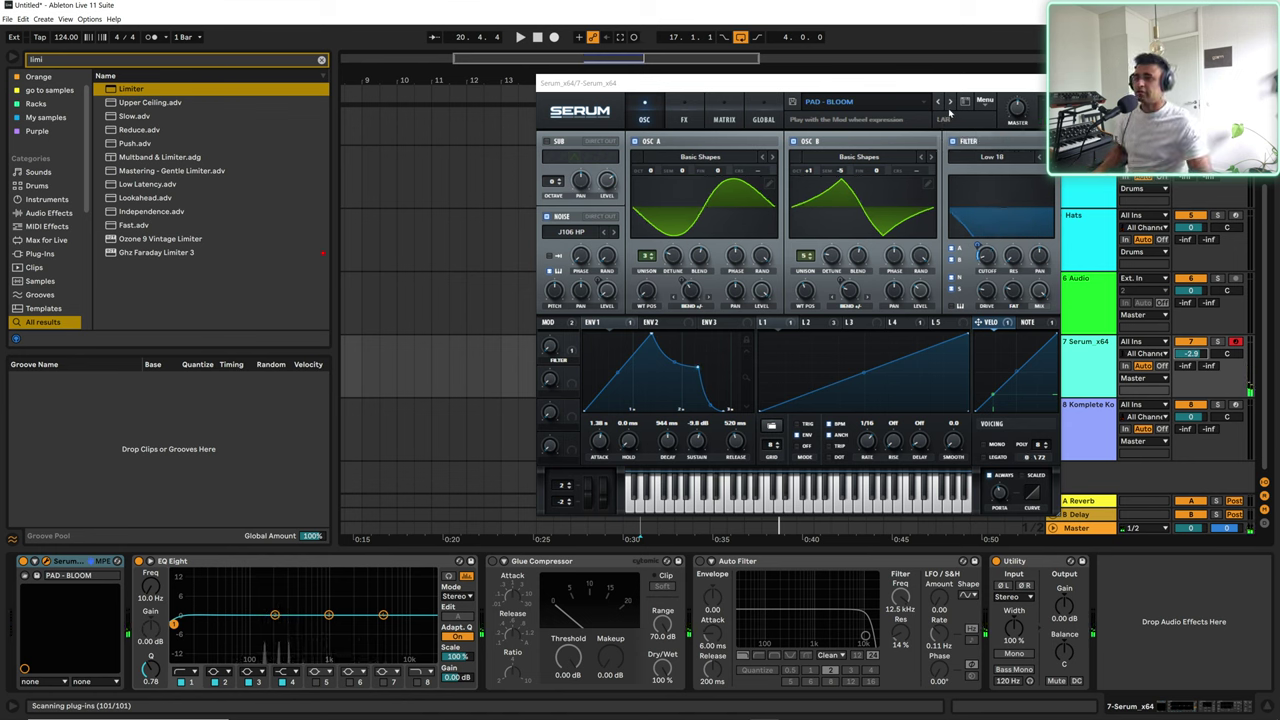
Step: Advance the Serum preset through PAD - ETERNAL, FALL and FLICKER to PAD - GATES, auditioning each pad
{"action": "left_click", "coordinate": [949, 104]}
{"action": "left_click", "coordinate": [962, 285]}
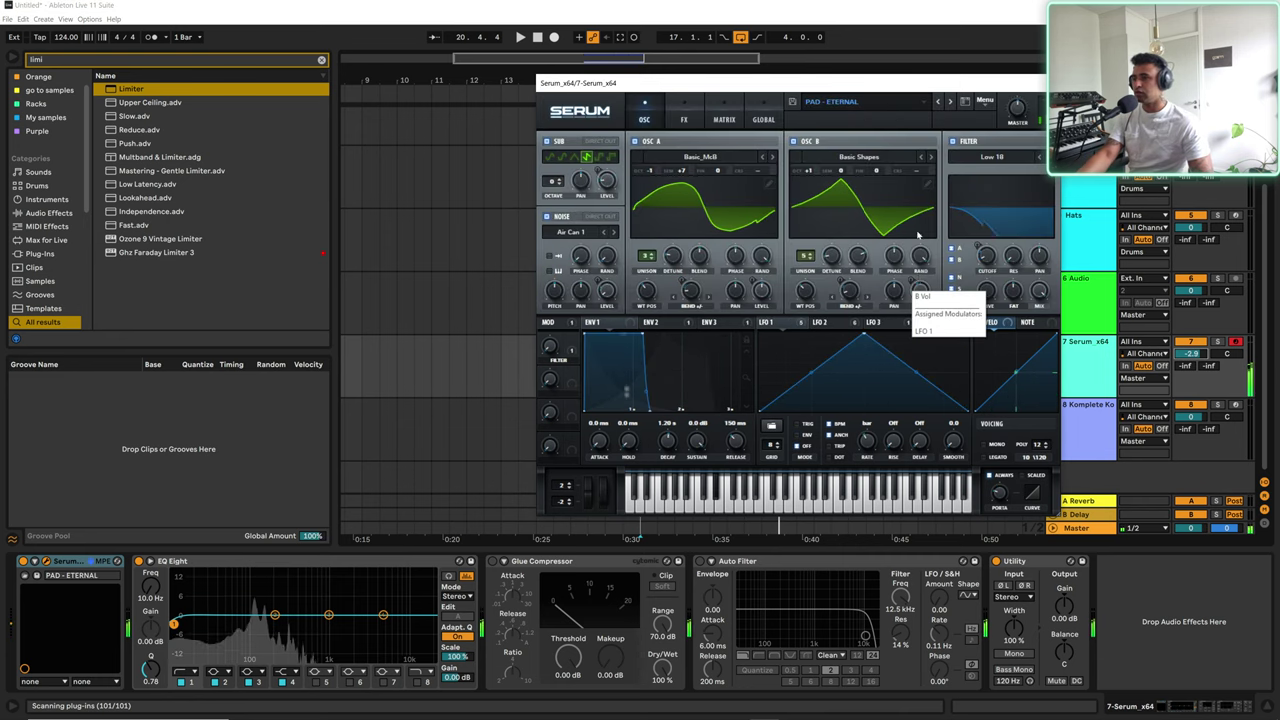
{"action": "left_click", "coordinate": [949, 102]}
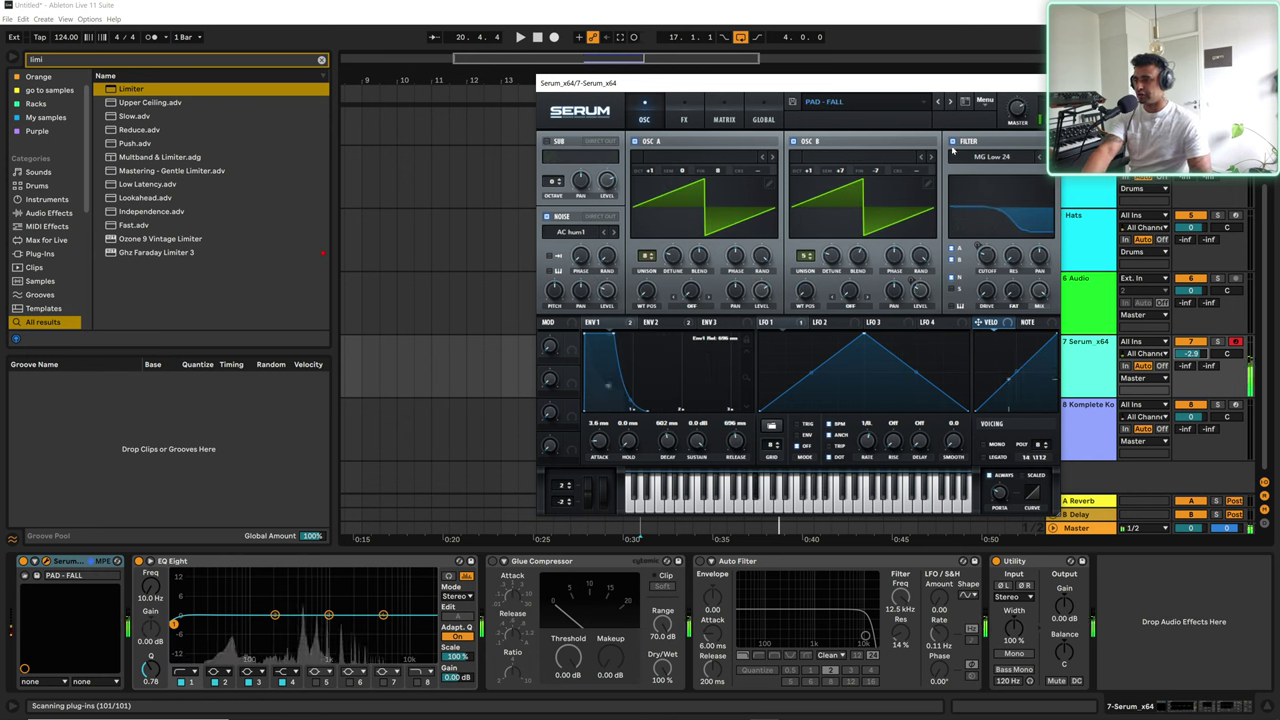
{"action": "left_click", "coordinate": [949, 102]}
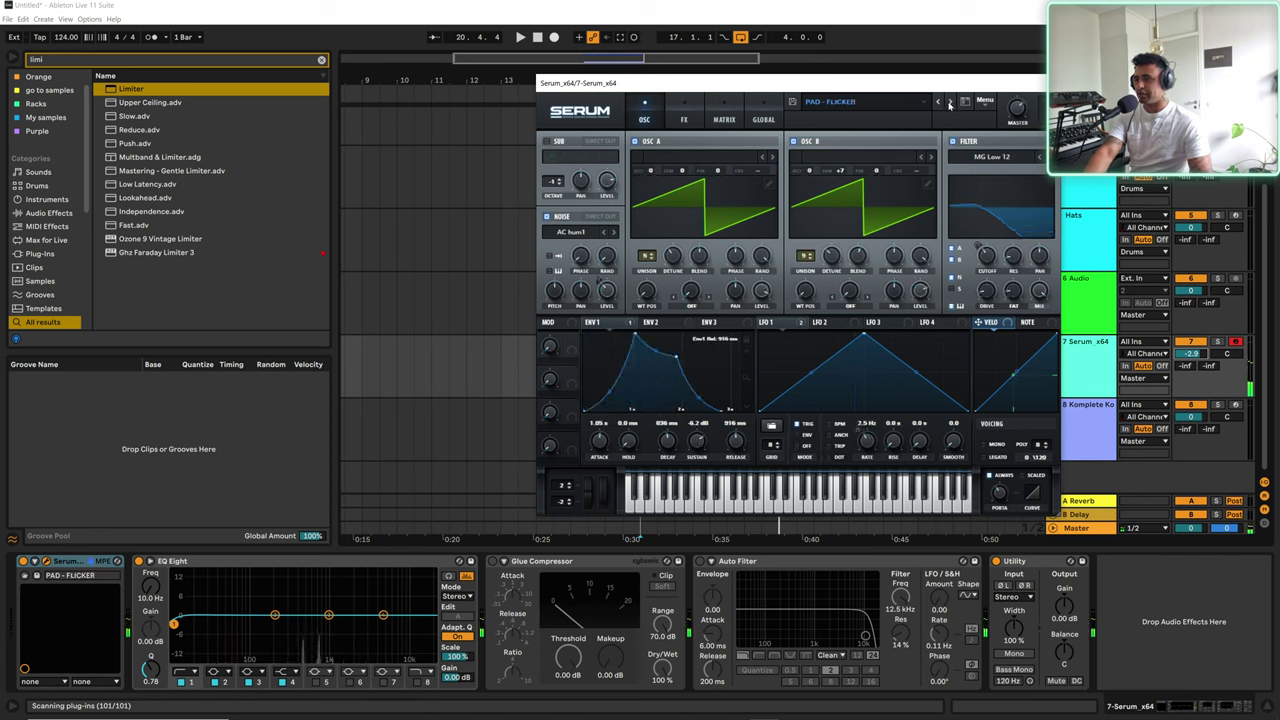
{"action": "left_click", "coordinate": [949, 102]}
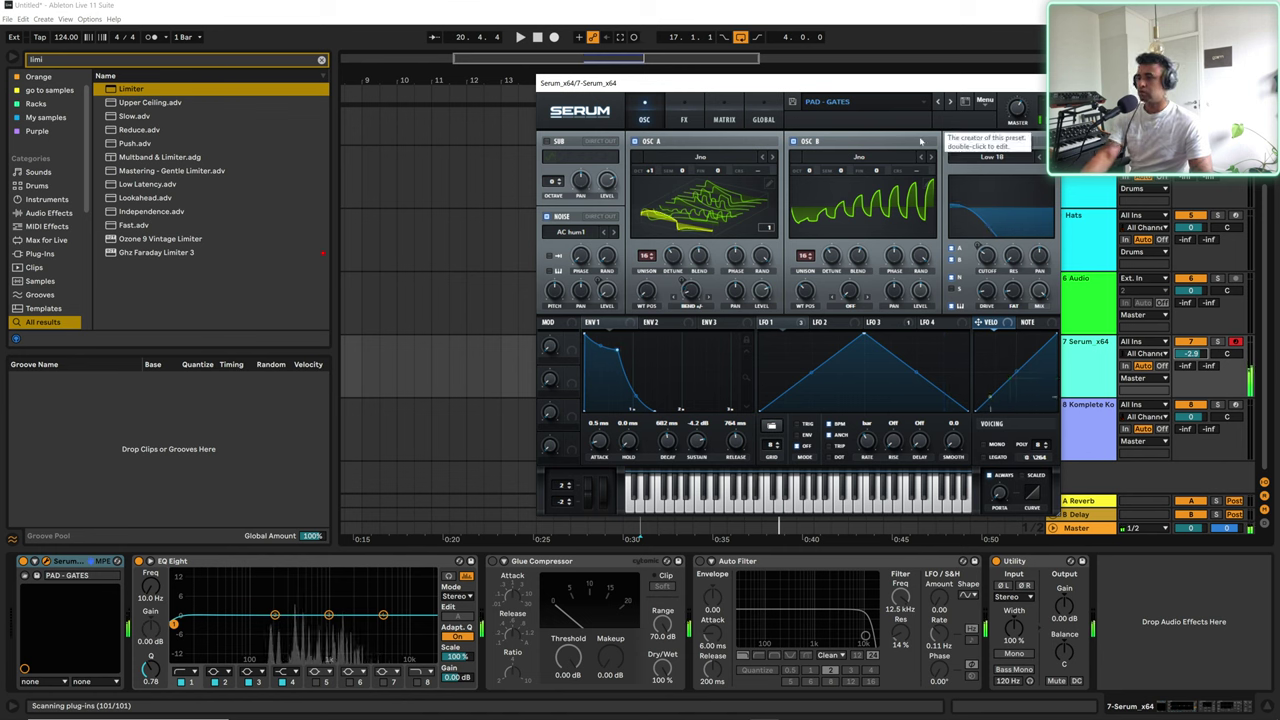
Step: Set oscillator B of the PAD - GATES preset to +7 semitones, reduce the unison voices of both oscillators, and close Serum
{"action": "left_click_drag", "start_coordinate": [842, 175], "coordinate": [845, 162]}
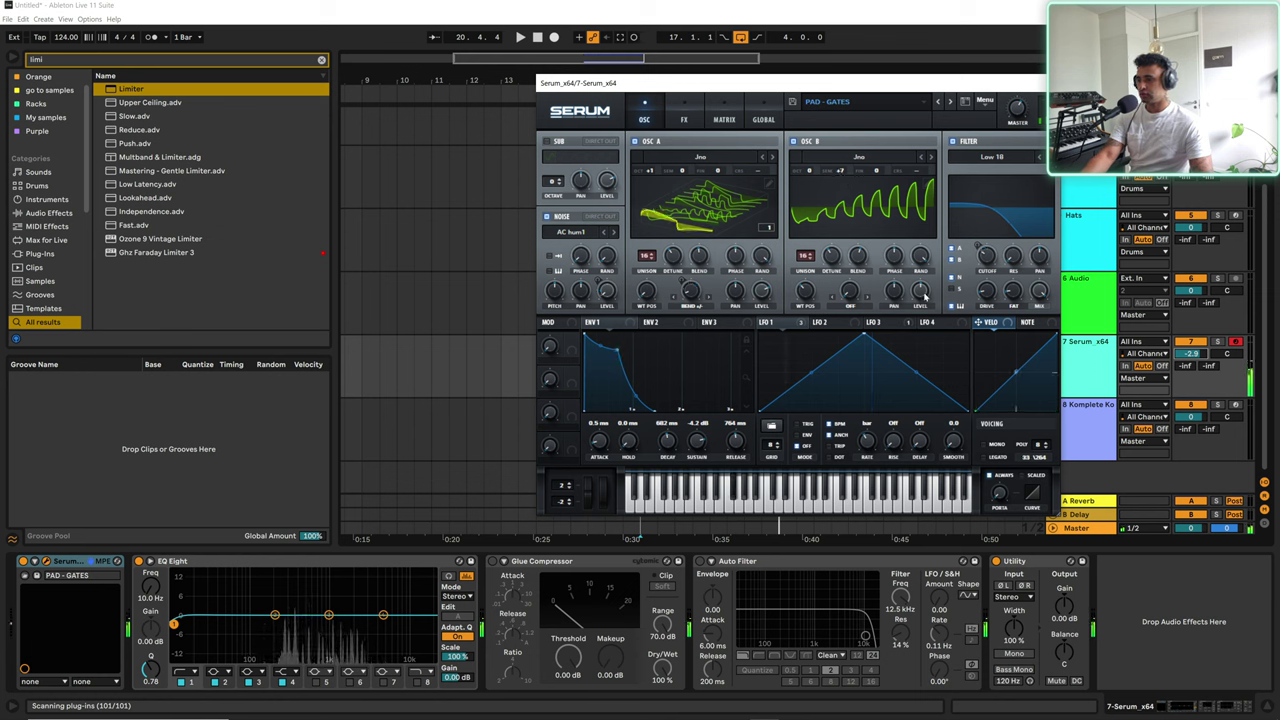
{"action": "left_click_drag", "start_coordinate": [799, 263], "coordinate": [806, 326]}
{"action": "left_click_drag", "start_coordinate": [647, 256], "coordinate": [665, 392]}
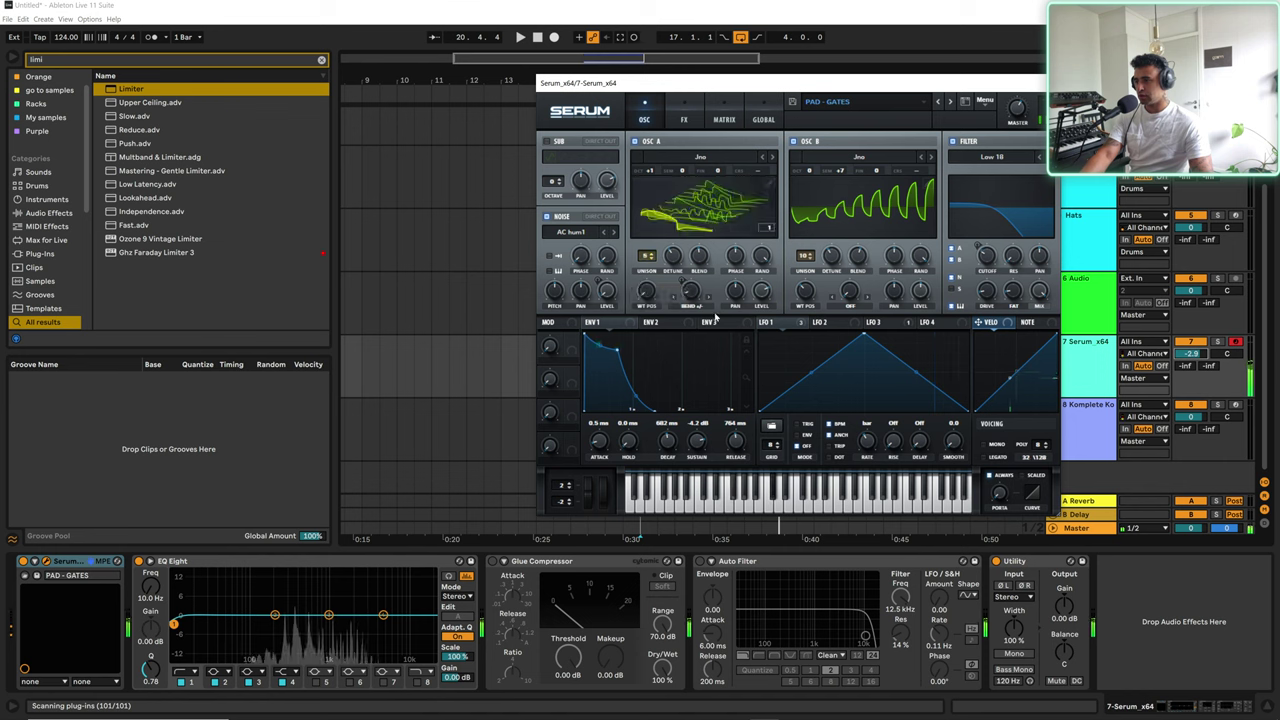
{"action": "left_click", "coordinate": [805, 270]}
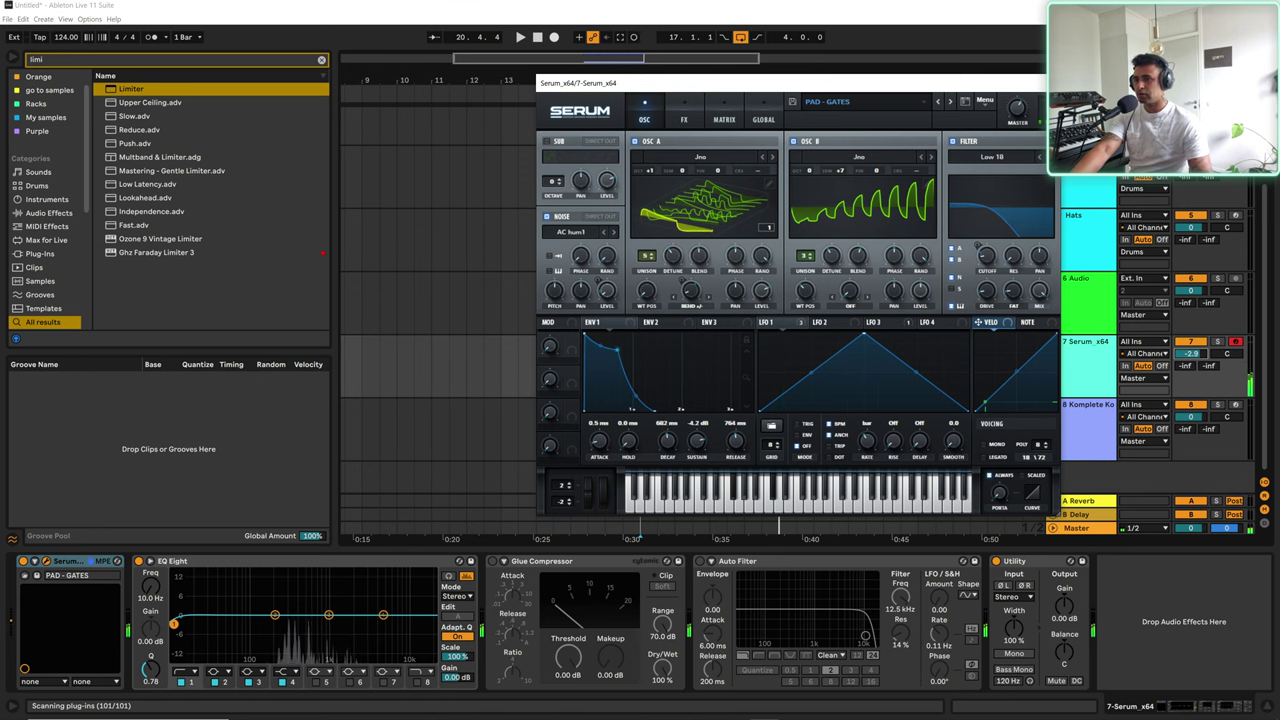
{"action": "left_click", "coordinate": [1051, 83]}
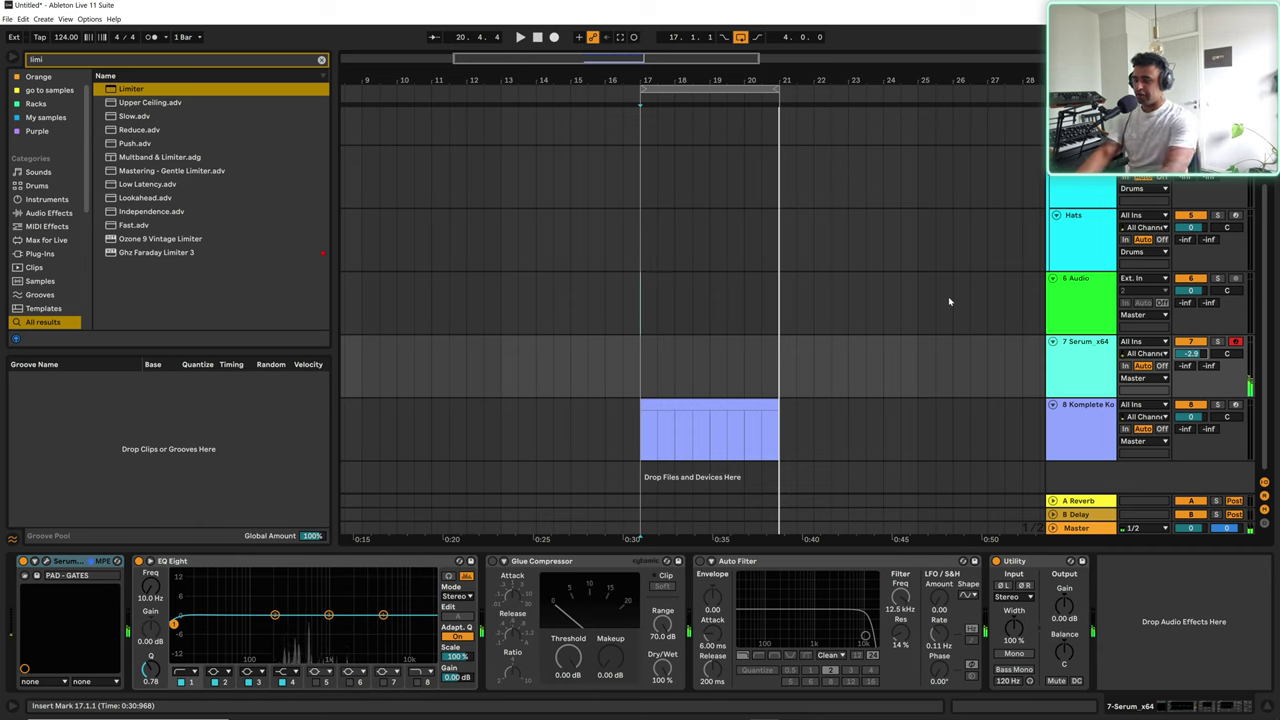
Step: Clear the browser search and open the Acoustic folder under Tonal Loop Themes in the PML Acoustic Melodic (with Orchestral Tools) pack
{"action": "left_click", "coordinate": [321, 61]}
{"action": "scroll", "coordinate": [56, 240], "scroll_direction": "down", "scroll_amount": 5}
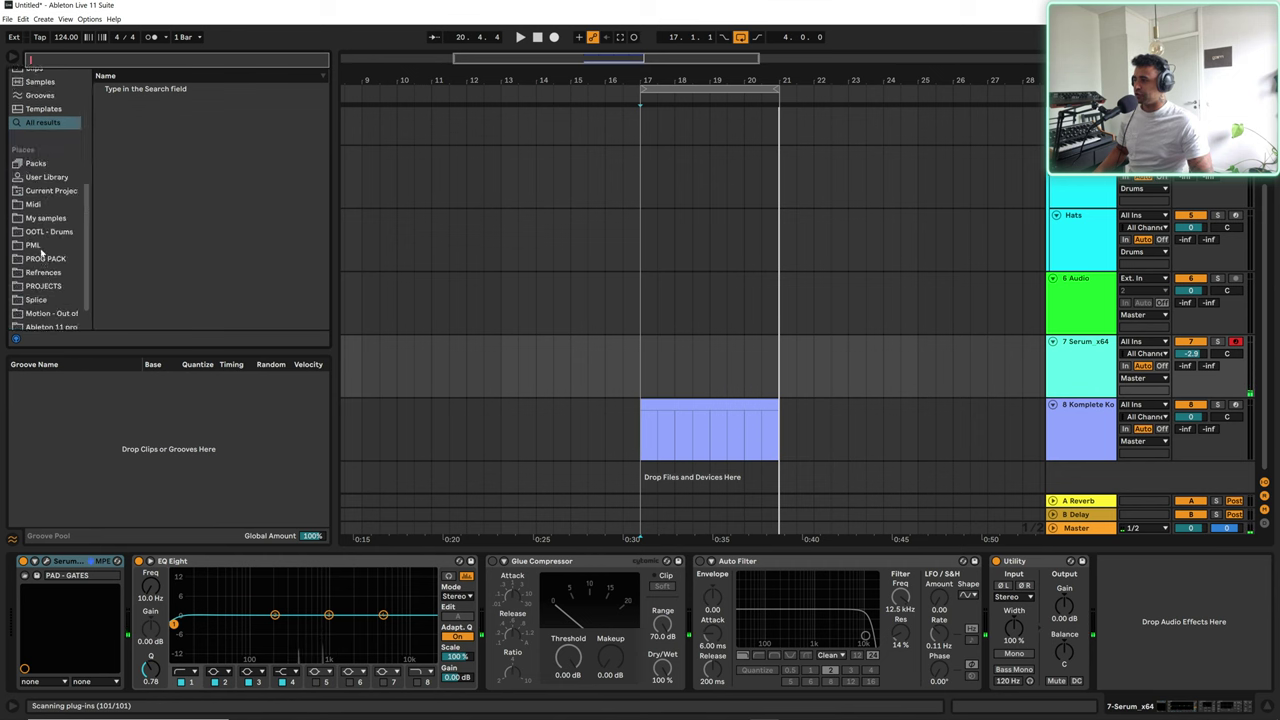
{"action": "left_click", "coordinate": [36, 245]}
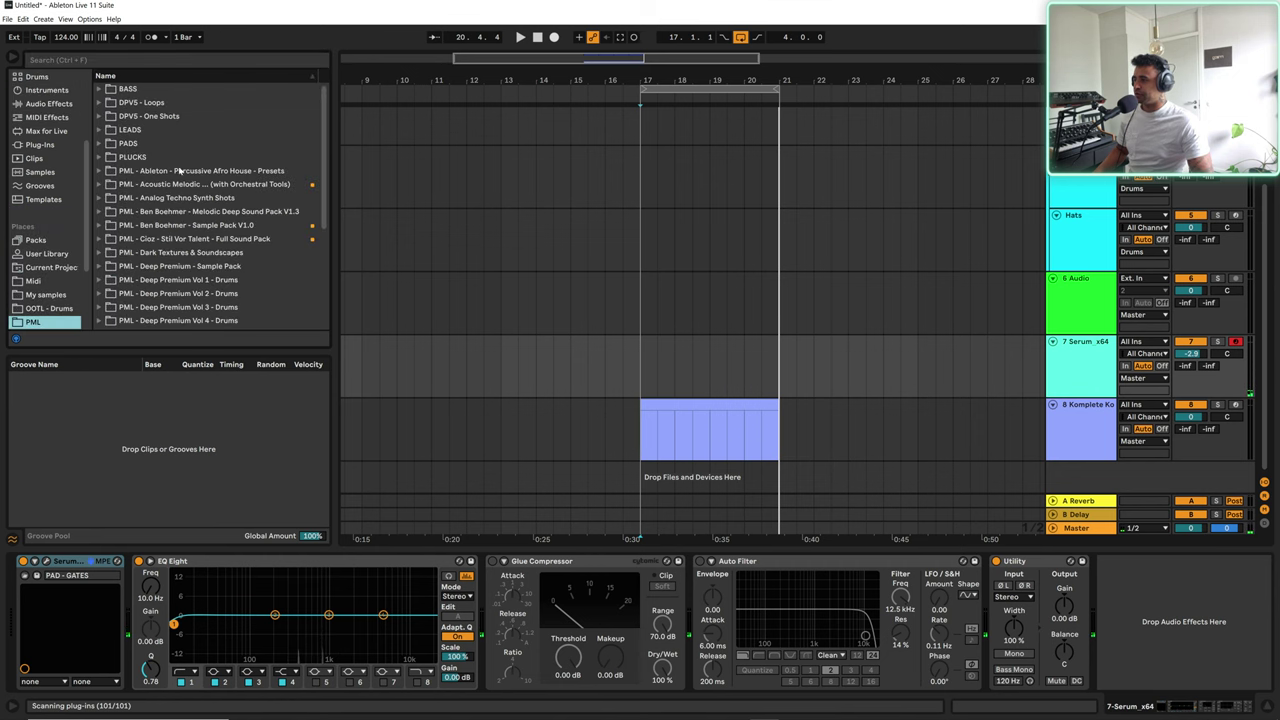
{"action": "left_click", "coordinate": [99, 184]}
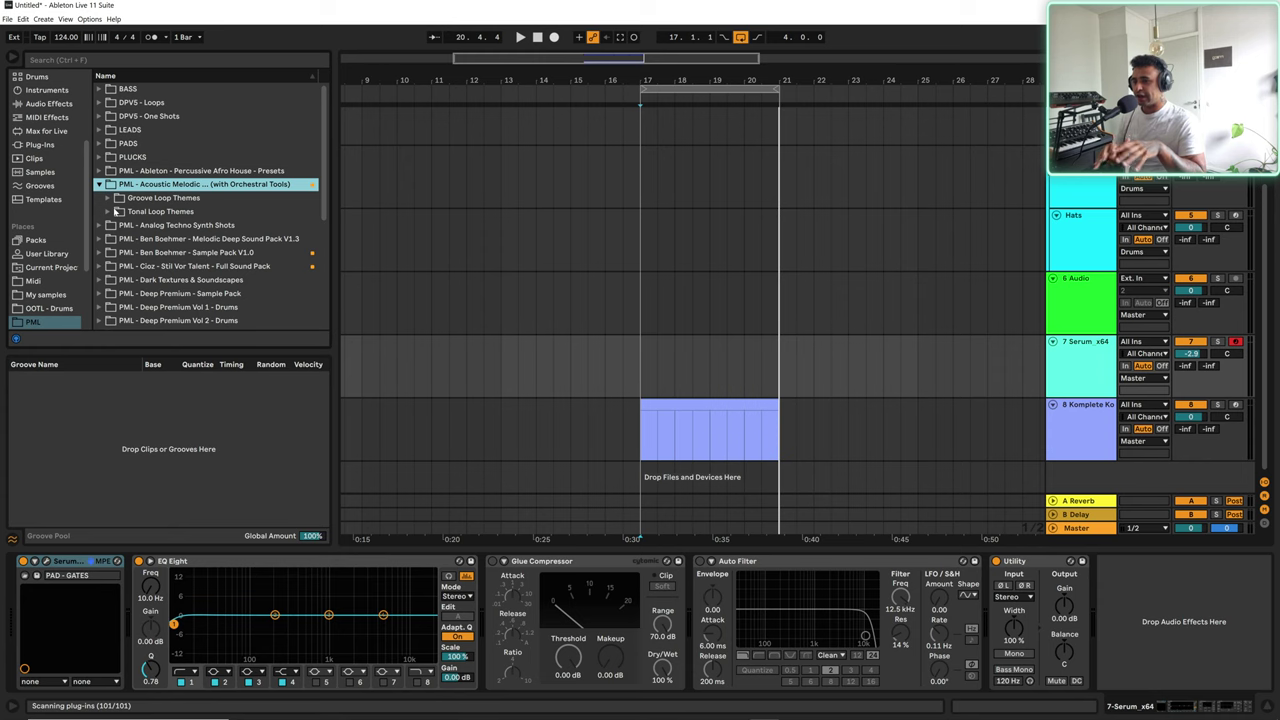
{"action": "left_click", "coordinate": [108, 212]}
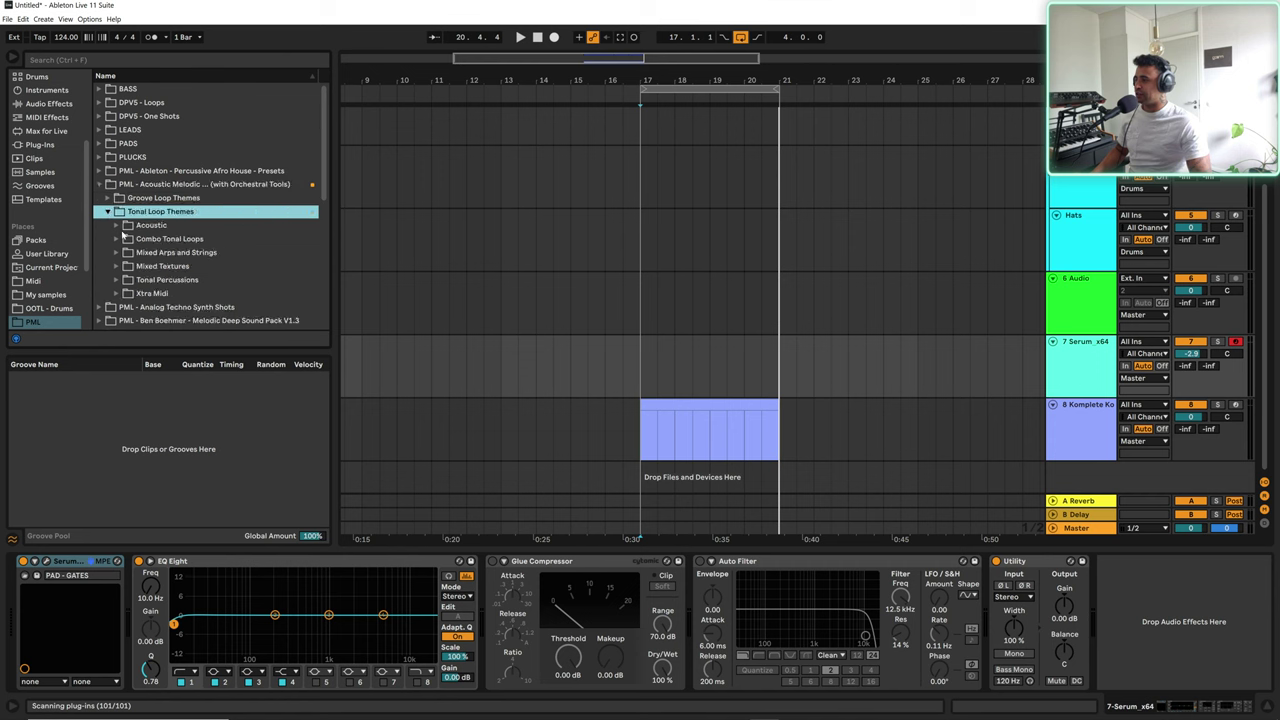
{"action": "scroll", "coordinate": [122, 234], "scroll_direction": "down", "scroll_amount": 2}
{"action": "left_click", "coordinate": [116, 159]}
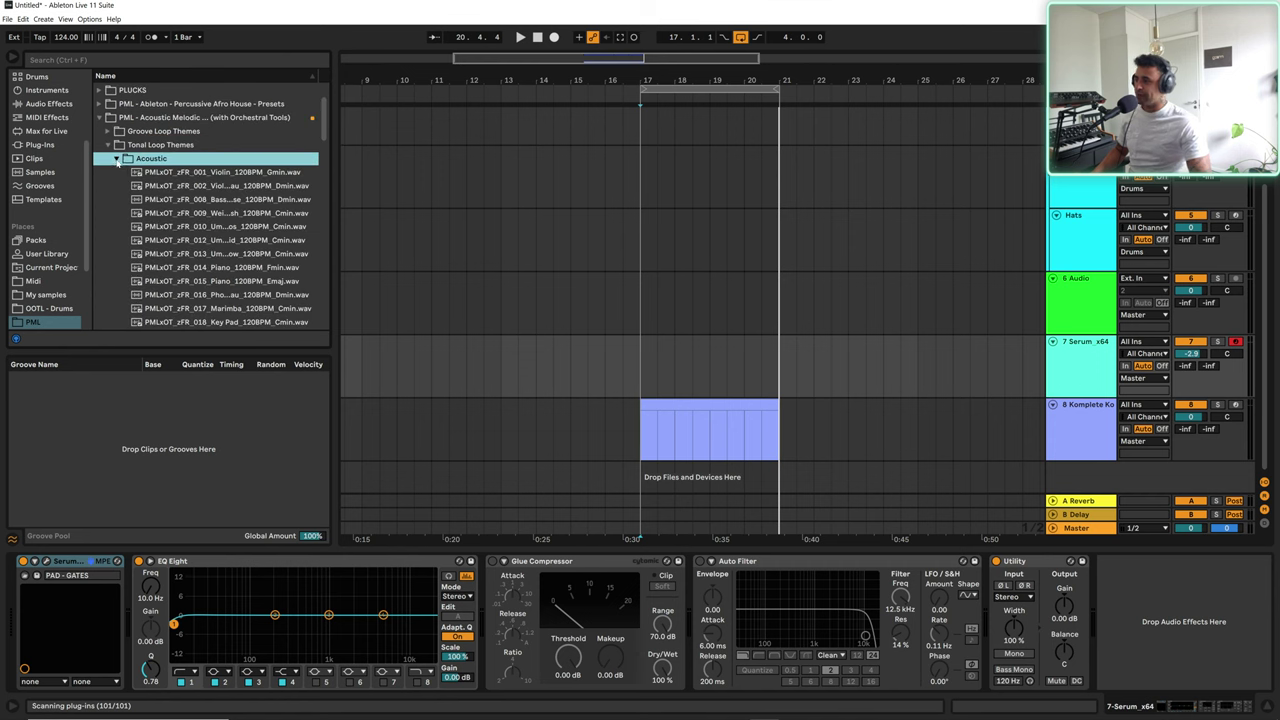
Step: Audition the PML acoustic loops numbered 013 to 027, including the Emaj piano, Cmin marimba and A#maj horns
{"action": "left_click", "coordinate": [236, 253]}
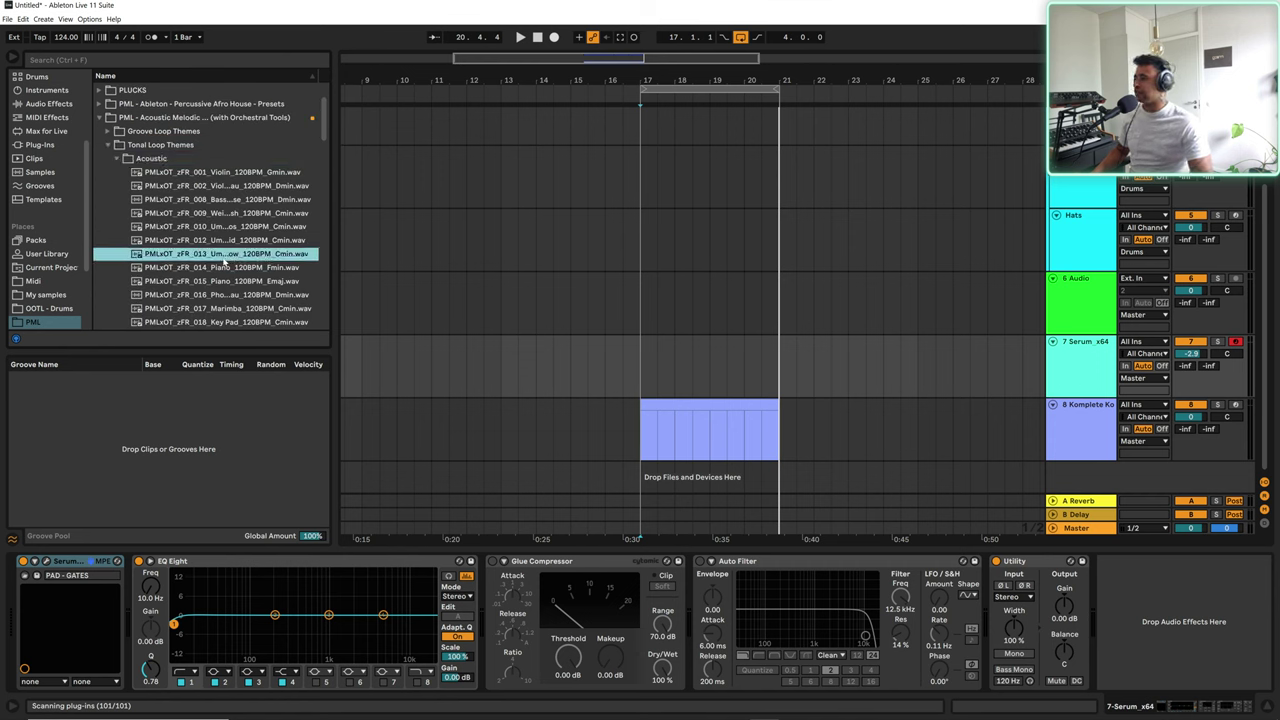
{"action": "scroll", "coordinate": [240, 250], "scroll_direction": "down", "scroll_amount": 2}
{"action": "left_click", "coordinate": [218, 216]}
{"action": "scroll", "coordinate": [219, 224], "scroll_direction": "down", "scroll_amount": 1}
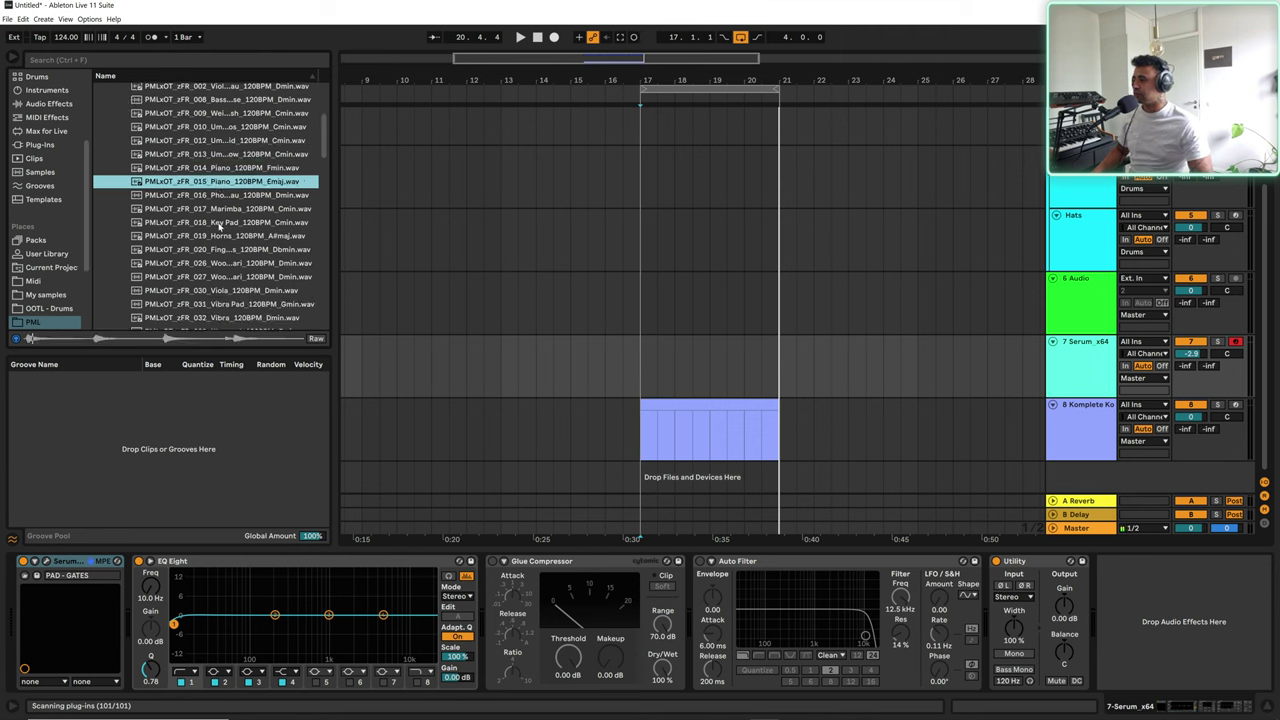
{"action": "left_click", "coordinate": [219, 222]}
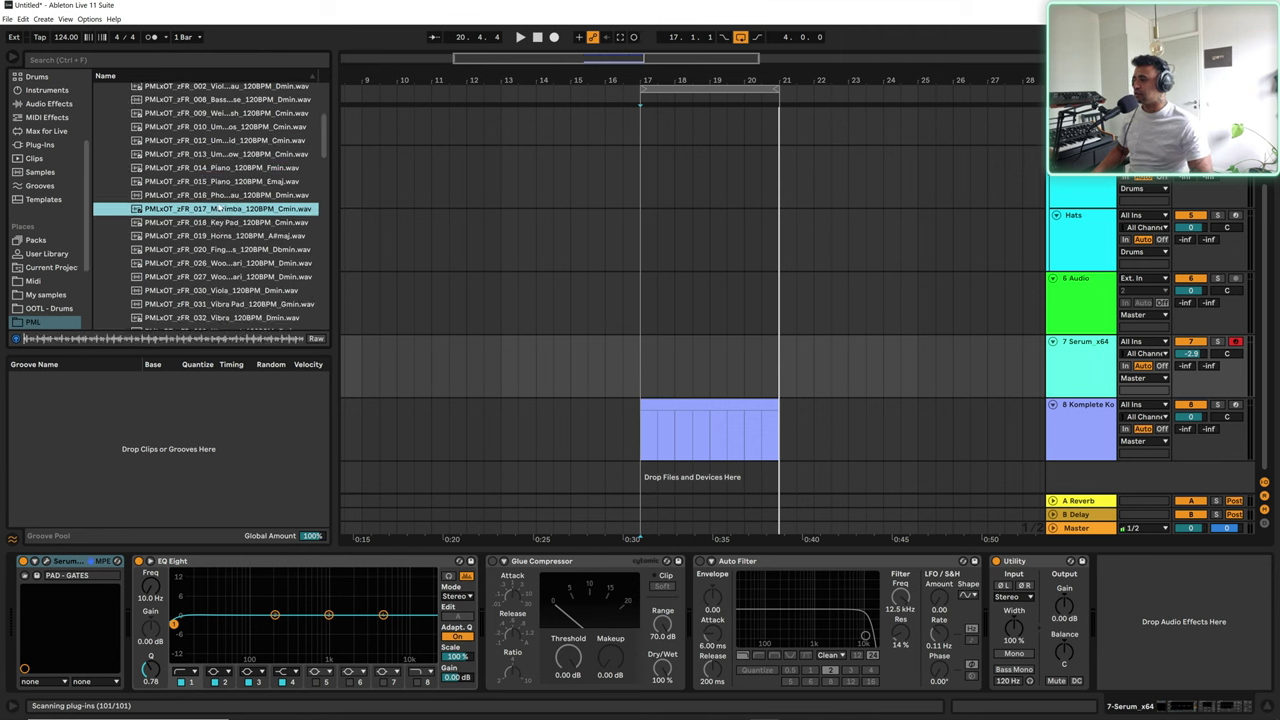
{"action": "left_click", "coordinate": [220, 237]}
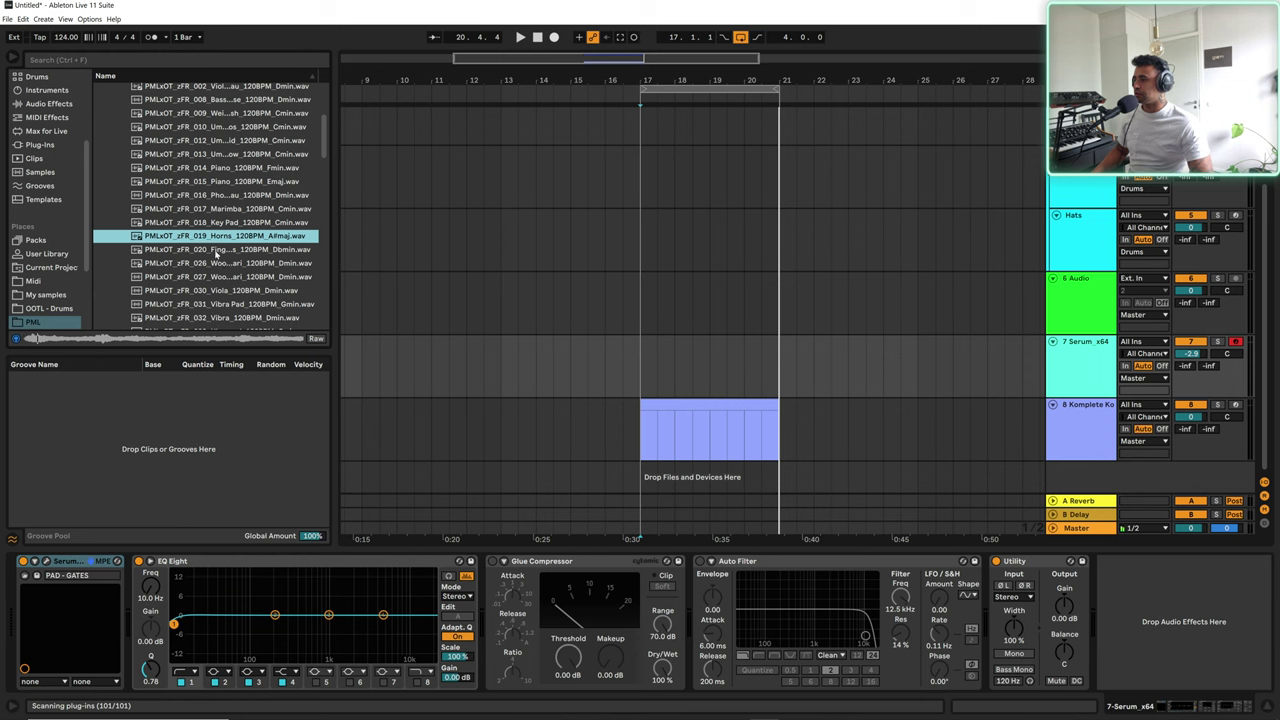
{"action": "left_click", "coordinate": [216, 251]}
{"action": "left_click", "coordinate": [216, 263]}
{"action": "left_click", "coordinate": [216, 276]}
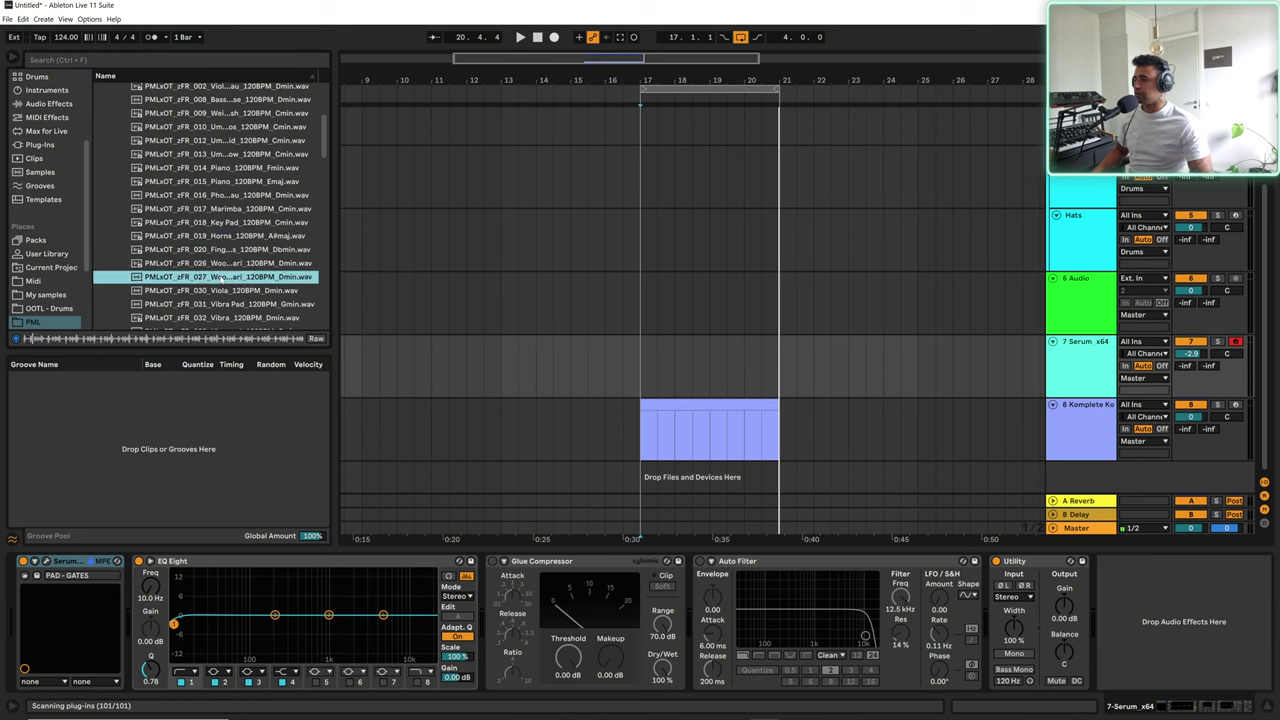
Step: Audition the PML acoustic loops numbered 030 to 035, from the Dmin viola through the vibra loops to the Gmin trumpets
{"action": "scroll", "coordinate": [216, 274], "scroll_direction": "down", "scroll_amount": 3}
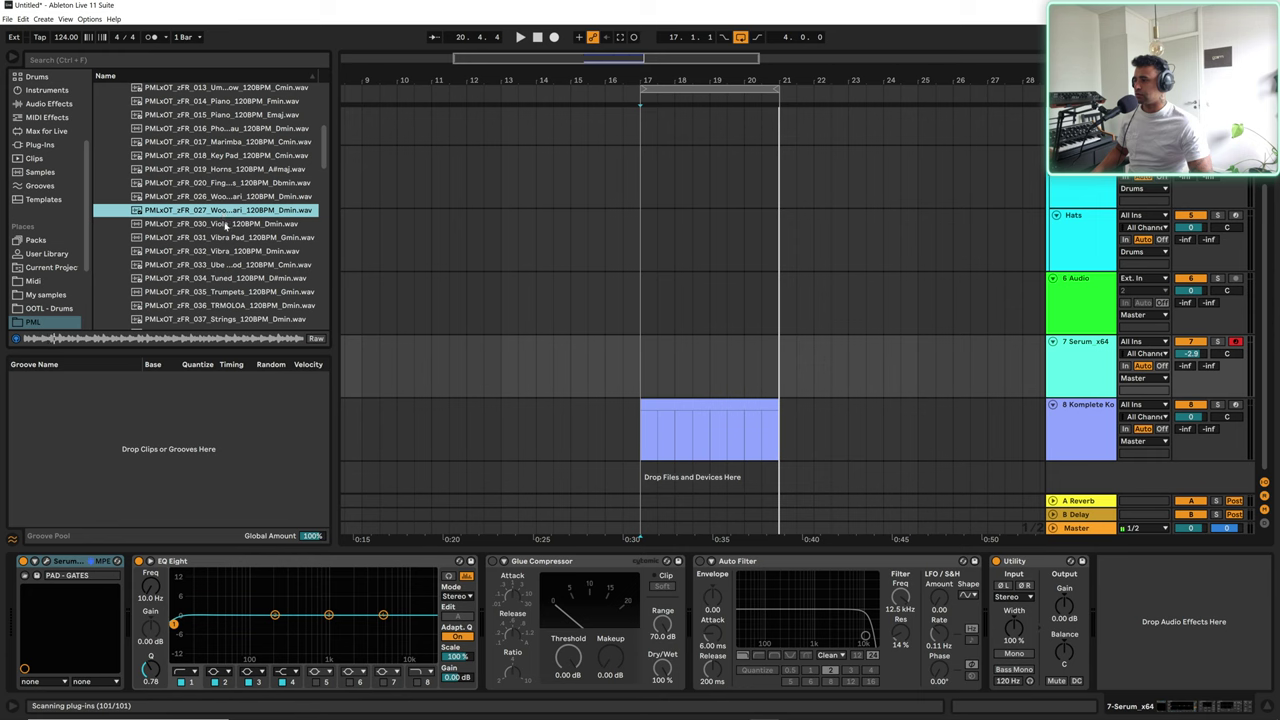
{"action": "left_click", "coordinate": [226, 226]}
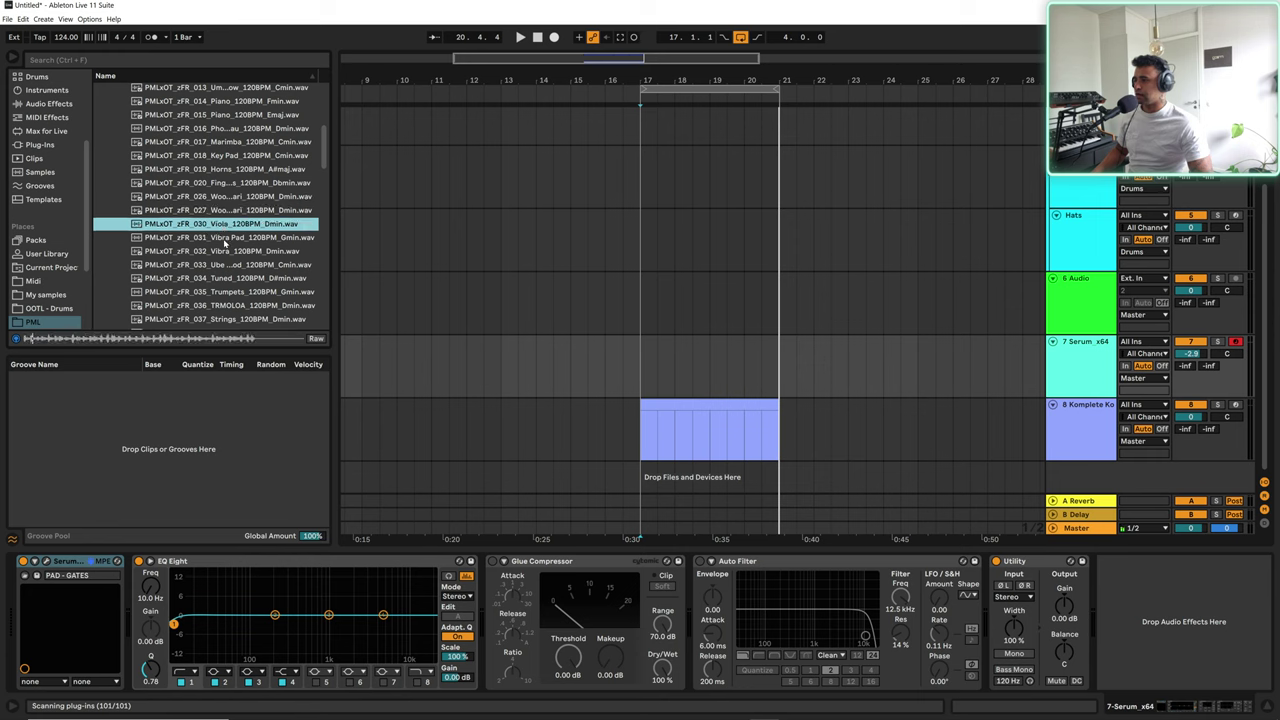
{"action": "left_click", "coordinate": [224, 240]}
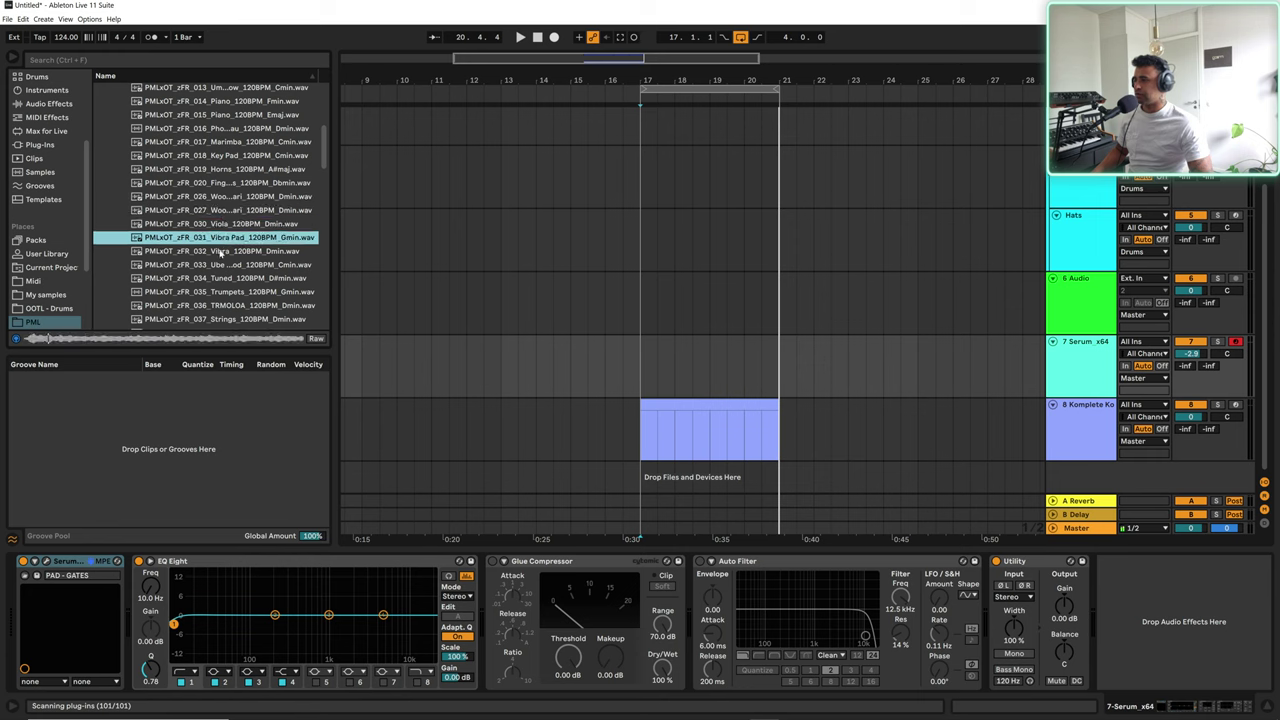
{"action": "left_click", "coordinate": [220, 252]}
{"action": "left_click", "coordinate": [219, 265]}
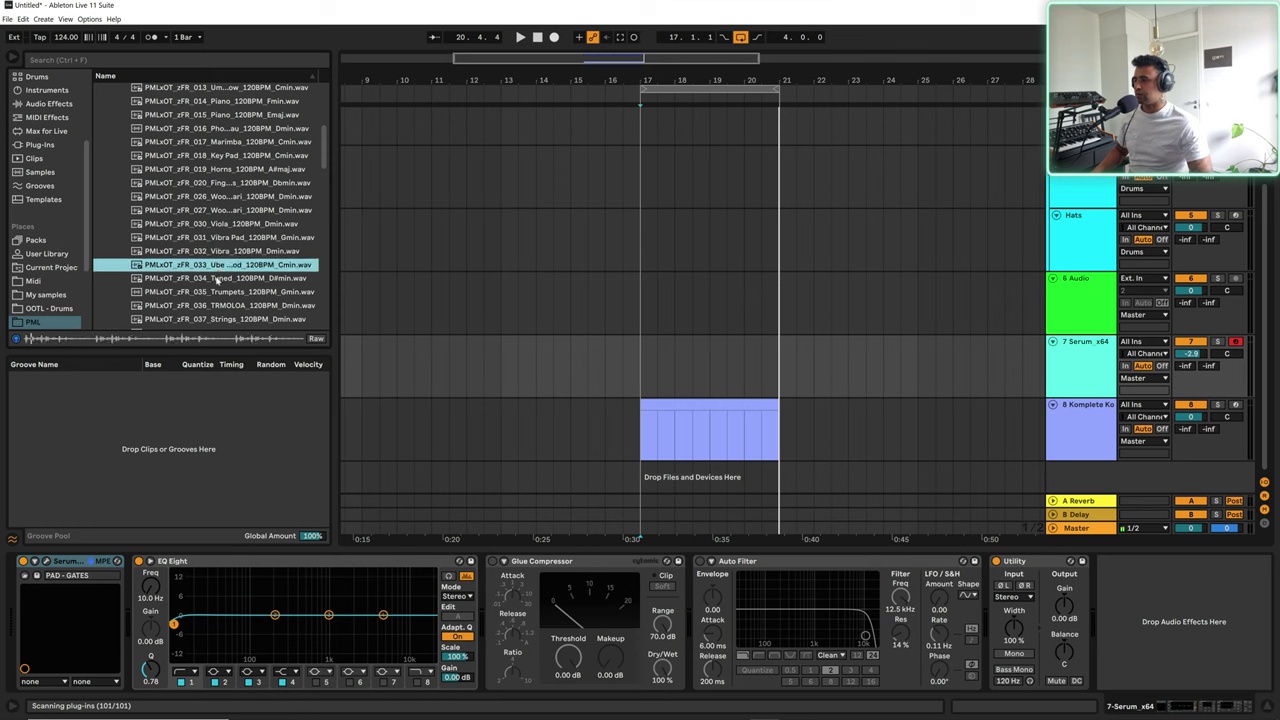
{"action": "left_click", "coordinate": [217, 279]}
{"action": "left_click", "coordinate": [217, 292]}
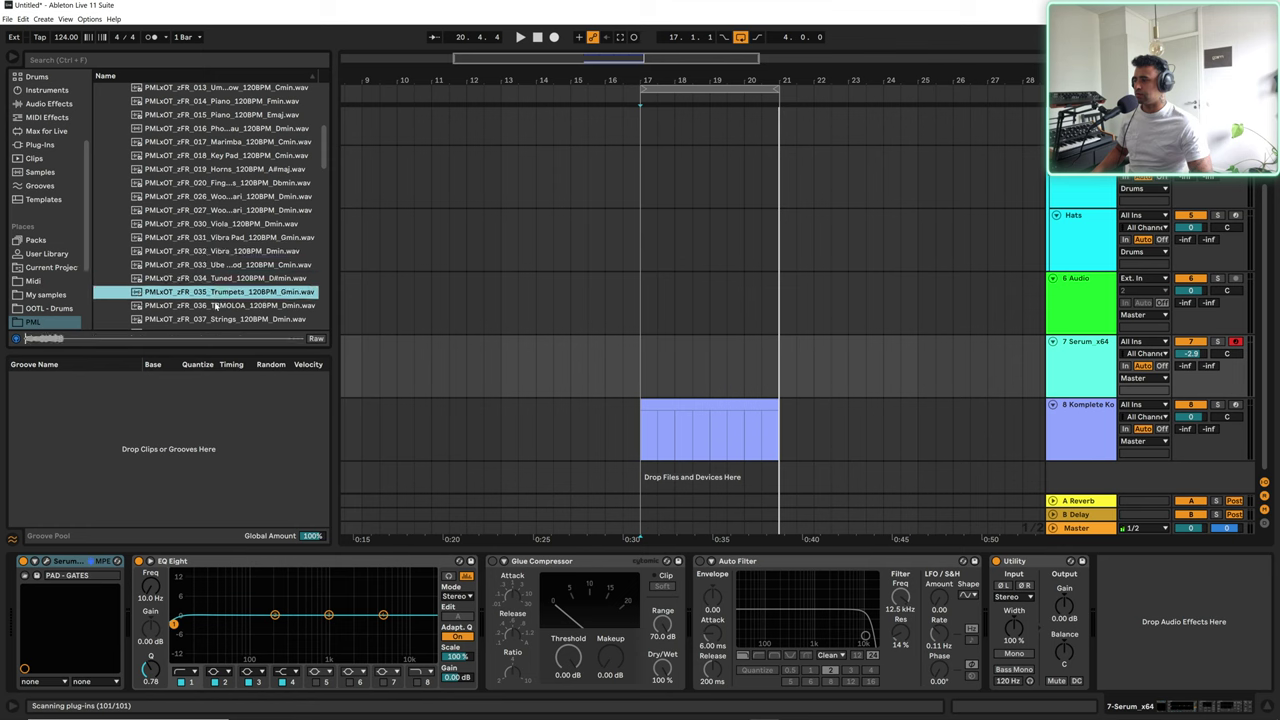
Step: Audition the PML acoustic loops numbered 036 to 042, from TRMOLOA Dmin through the strings and Shakuchi loops to Red Cir Cmin
{"action": "left_click", "coordinate": [216, 305]}
{"action": "scroll", "coordinate": [214, 280], "scroll_direction": "down", "scroll_amount": 2}
{"action": "left_click", "coordinate": [211, 254]}
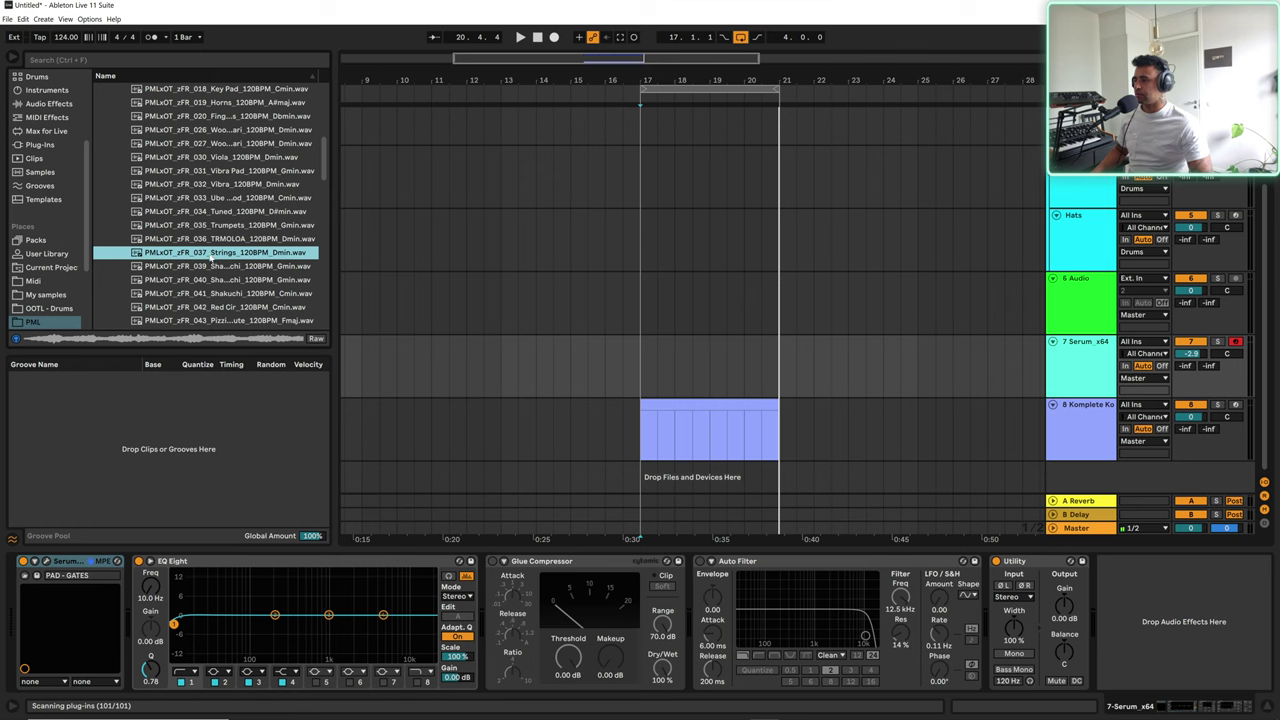
{"action": "left_click", "coordinate": [206, 268]}
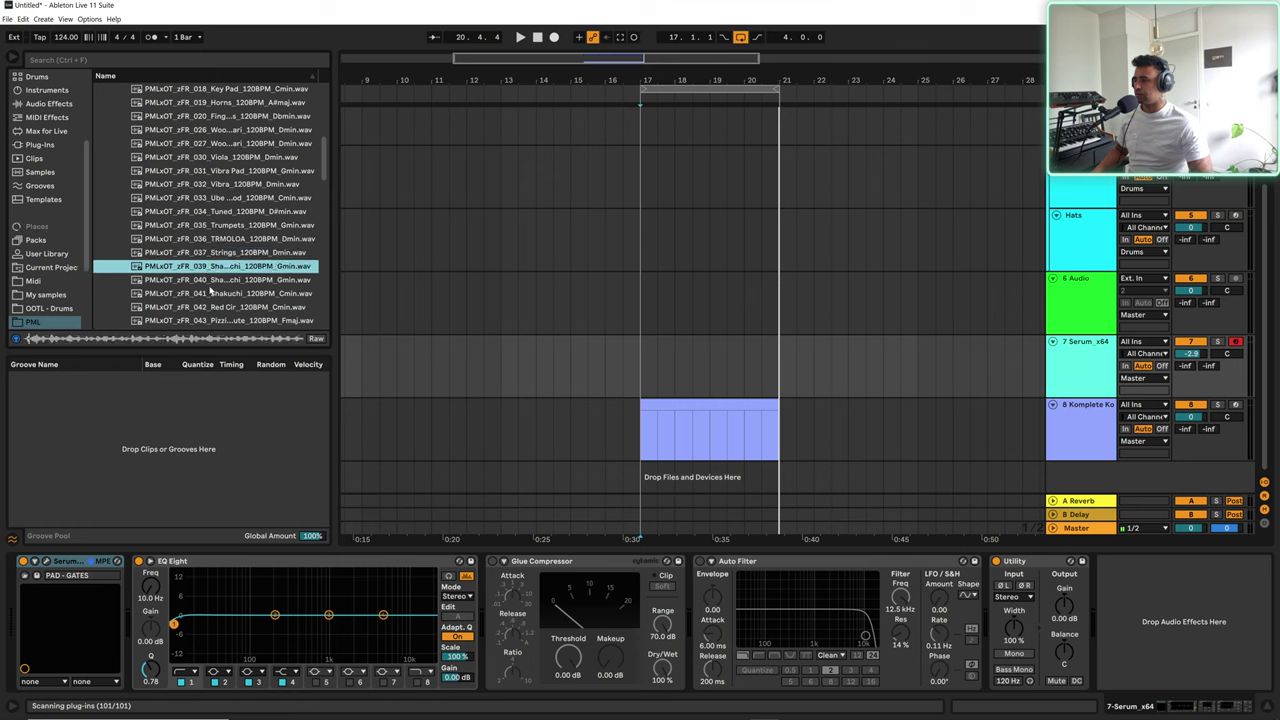
{"action": "left_click", "coordinate": [209, 284]}
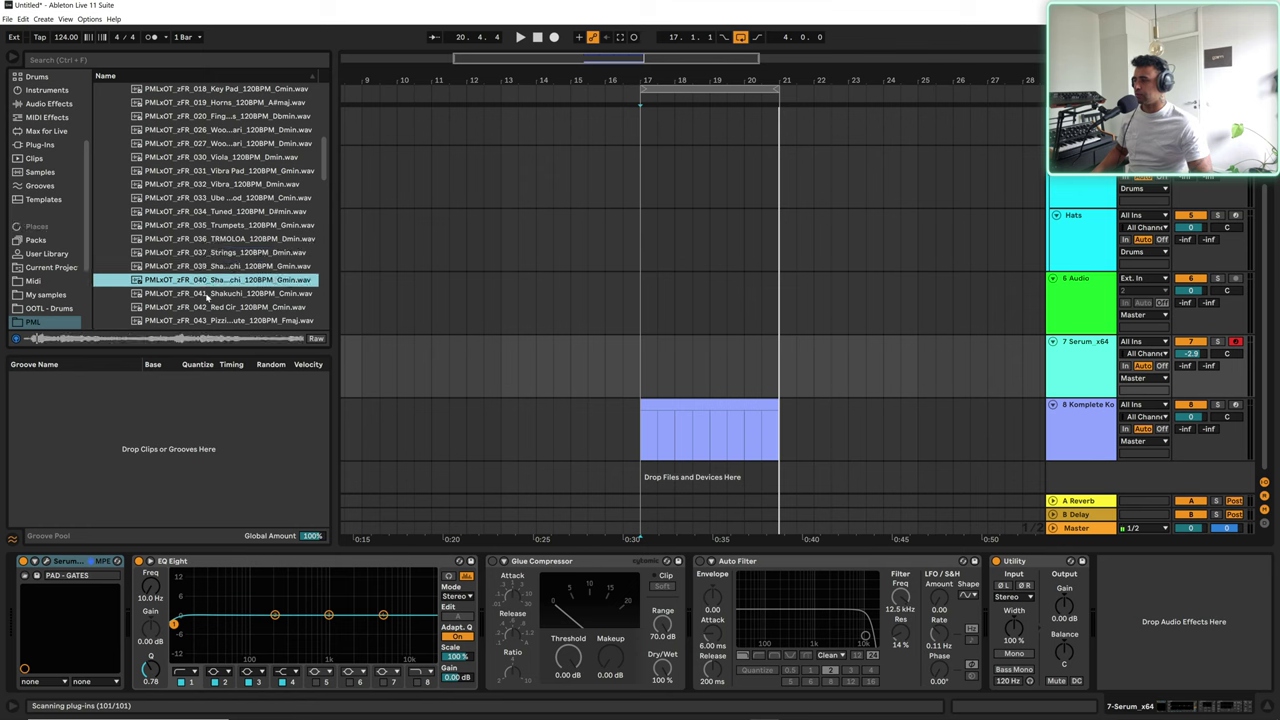
{"action": "left_click", "coordinate": [207, 293]}
{"action": "left_click", "coordinate": [209, 307]}
Step: Audition the PML acoustic loops numbered 043 to 049, including the Fmaj piano pluck, Gmaj PianoPad and Gmin marimba
{"action": "scroll", "coordinate": [210, 276], "scroll_direction": "down", "scroll_amount": 1}
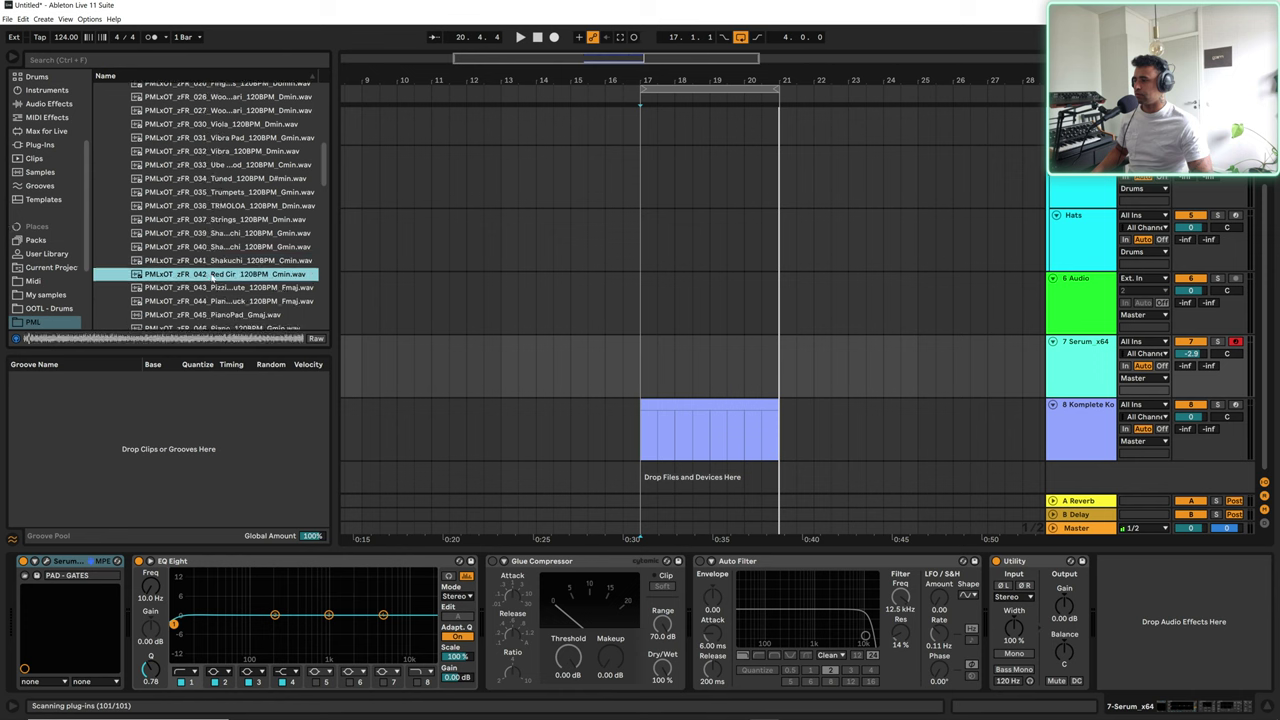
{"action": "left_click", "coordinate": [205, 287]}
{"action": "left_click", "coordinate": [207, 301]}
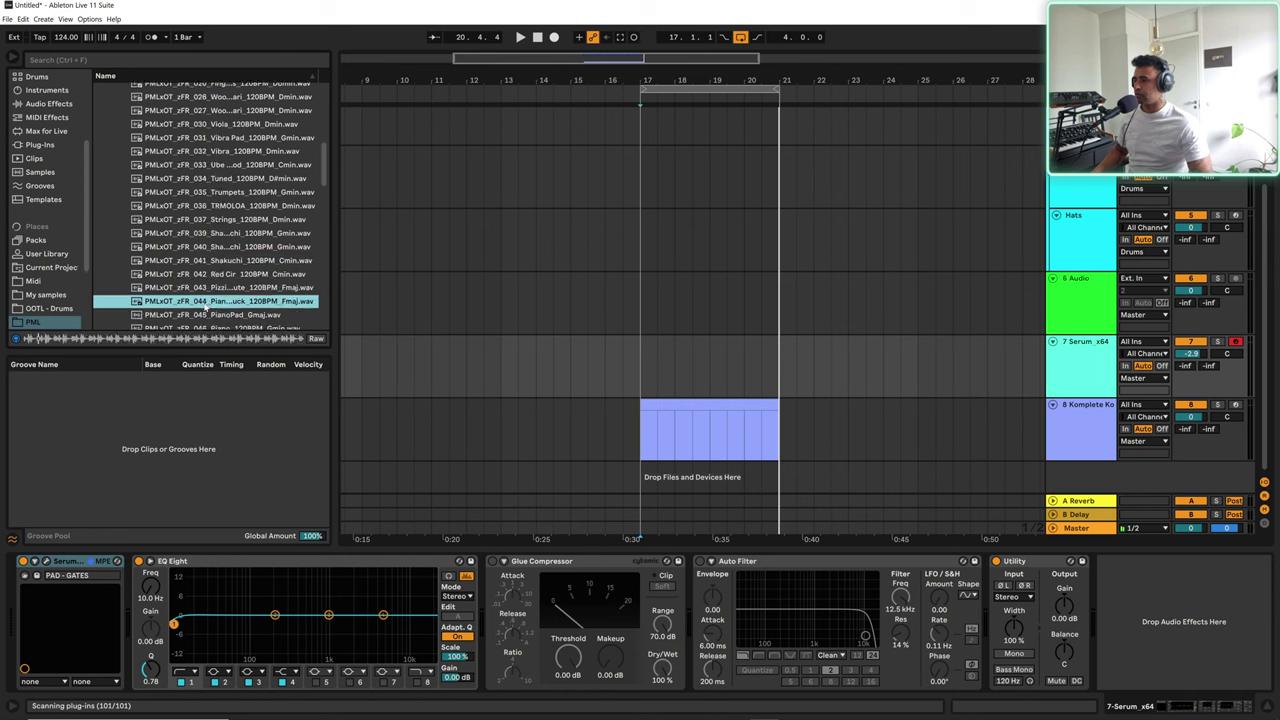
{"action": "scroll", "coordinate": [203, 290], "scroll_direction": "down", "scroll_amount": 2}
{"action": "left_click", "coordinate": [202, 249]}
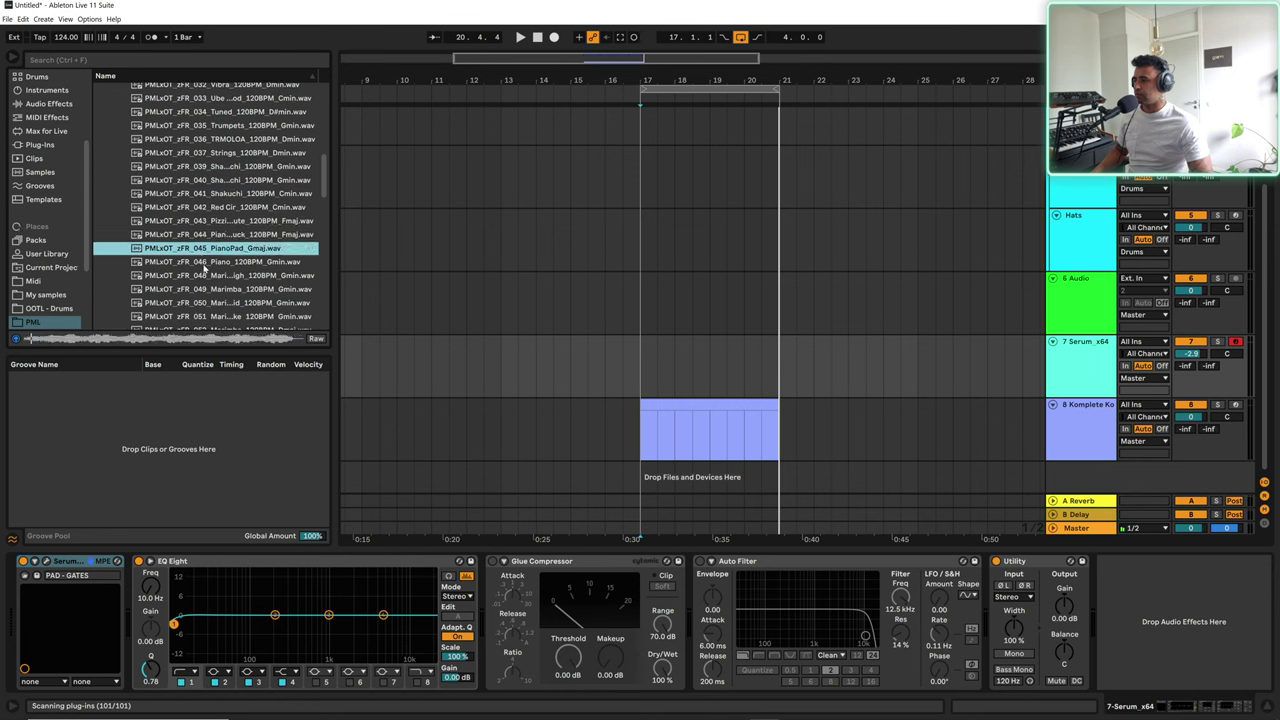
{"action": "left_click", "coordinate": [204, 262]}
{"action": "left_click", "coordinate": [205, 276]}
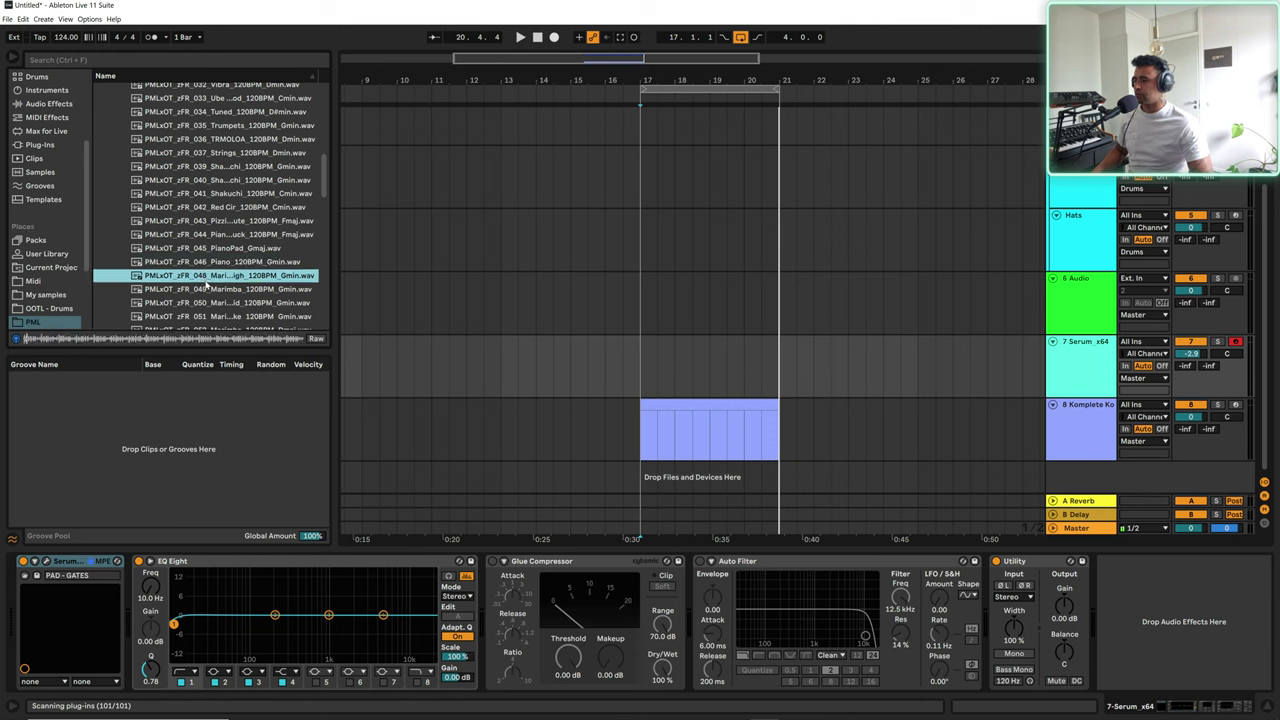
{"action": "left_click", "coordinate": [205, 290]}
Step: Audition the PML acoustic loops numbered 050 to 053, from the Gmin marimbas to the Fmin Maple
{"action": "scroll", "coordinate": [211, 285], "scroll_direction": "down", "scroll_amount": 1}
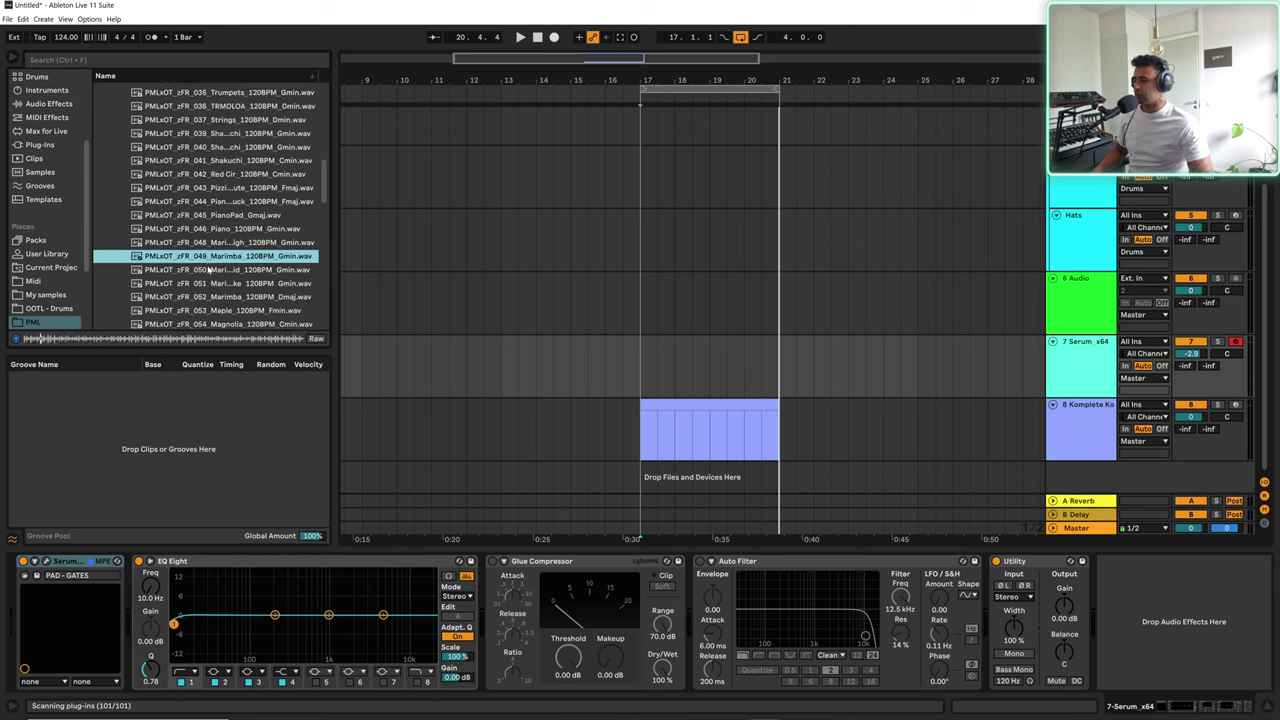
{"action": "left_click", "coordinate": [208, 270]}
{"action": "left_click", "coordinate": [208, 285]}
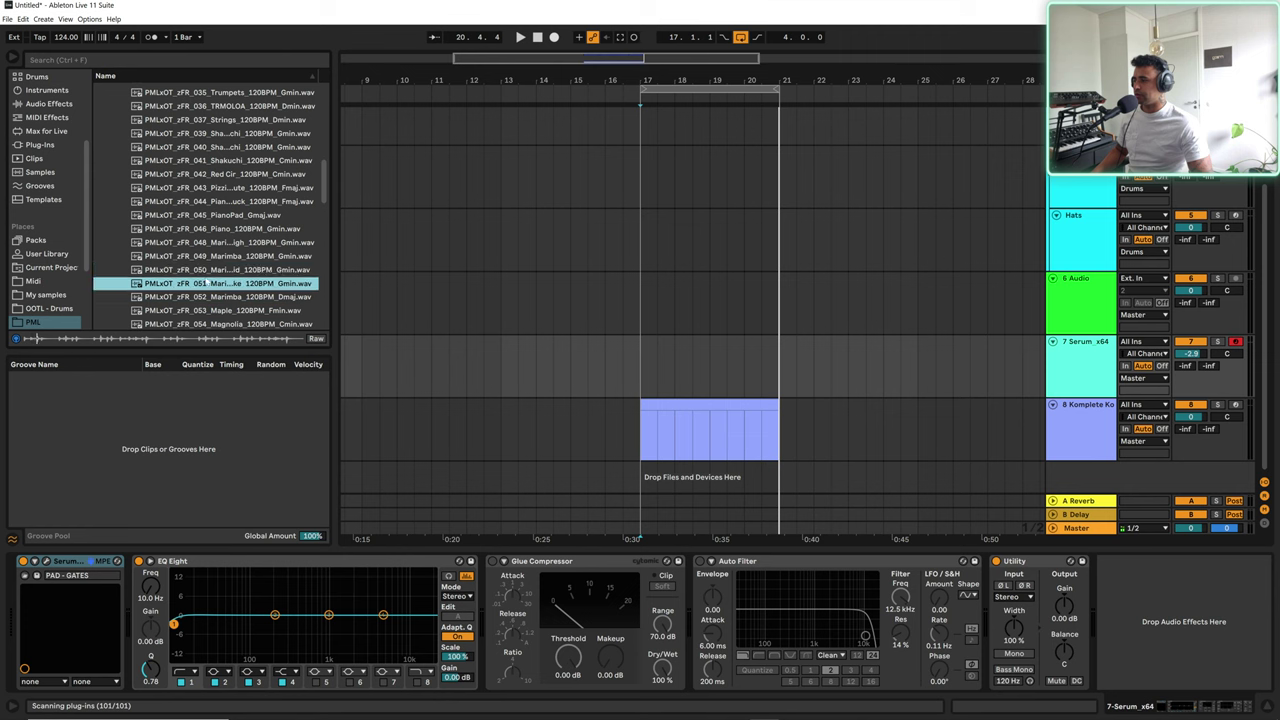
{"action": "left_click", "coordinate": [208, 296]}
{"action": "left_click", "coordinate": [210, 312]}
Step: Audition the PML acoustic loops numbered 056 to 060, including Choir All Bmin, Low Flute Cmin and Low Brass Cmin
{"action": "scroll", "coordinate": [207, 306], "scroll_direction": "down", "scroll_amount": 1}
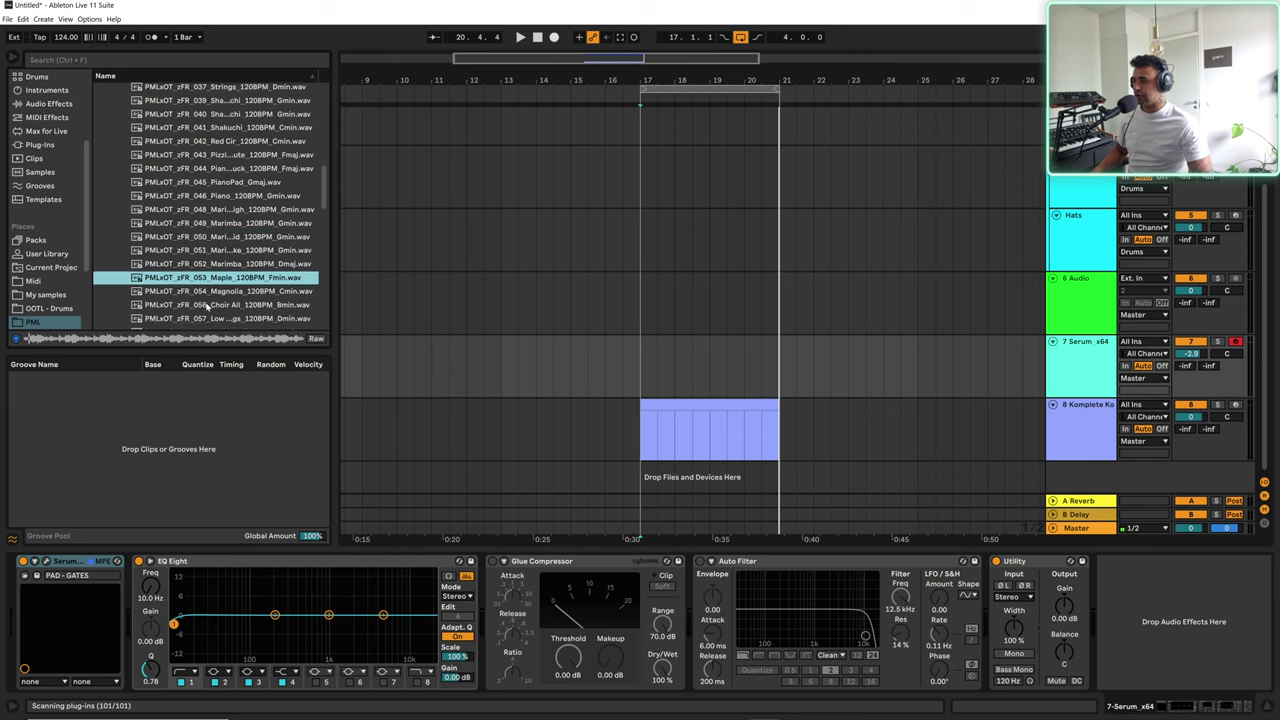
{"action": "scroll", "coordinate": [207, 306], "scroll_direction": "down", "scroll_amount": 1}
{"action": "left_click", "coordinate": [235, 271]}
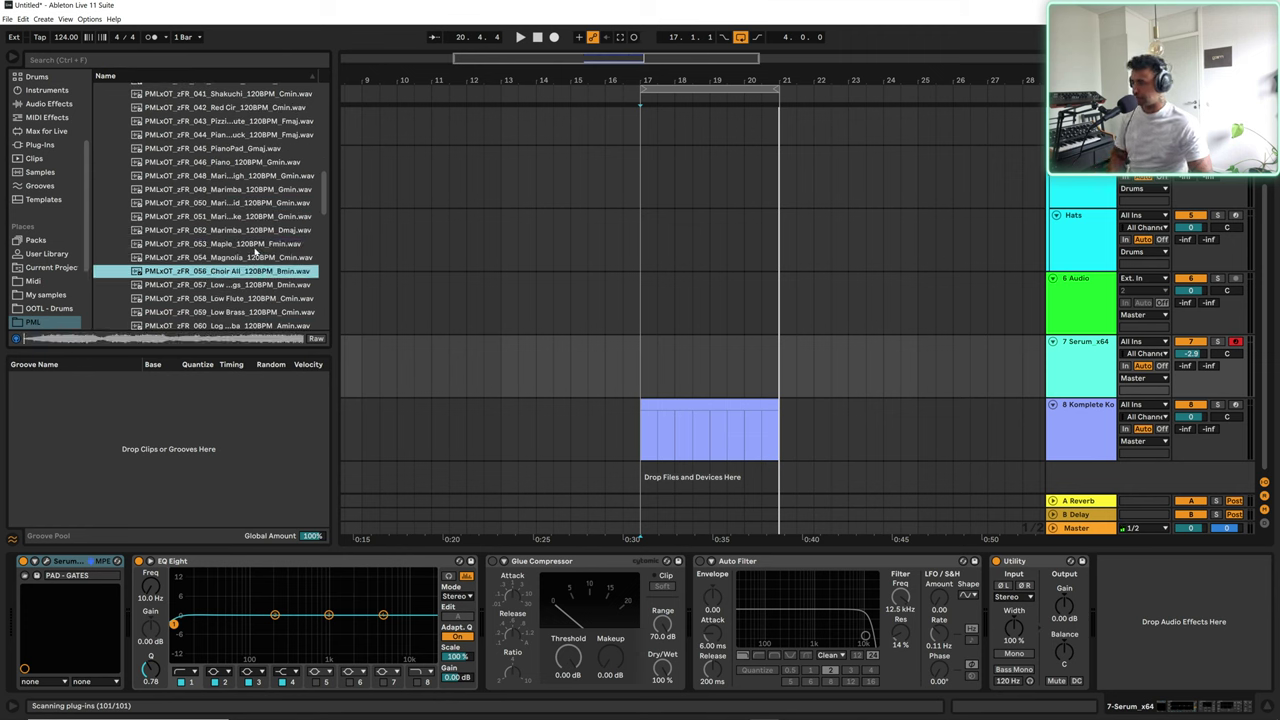
{"action": "key", "text": "Down"}
{"action": "key", "text": "Down"}
{"action": "key", "text": "Down"}
{"action": "key", "text": "Down"}
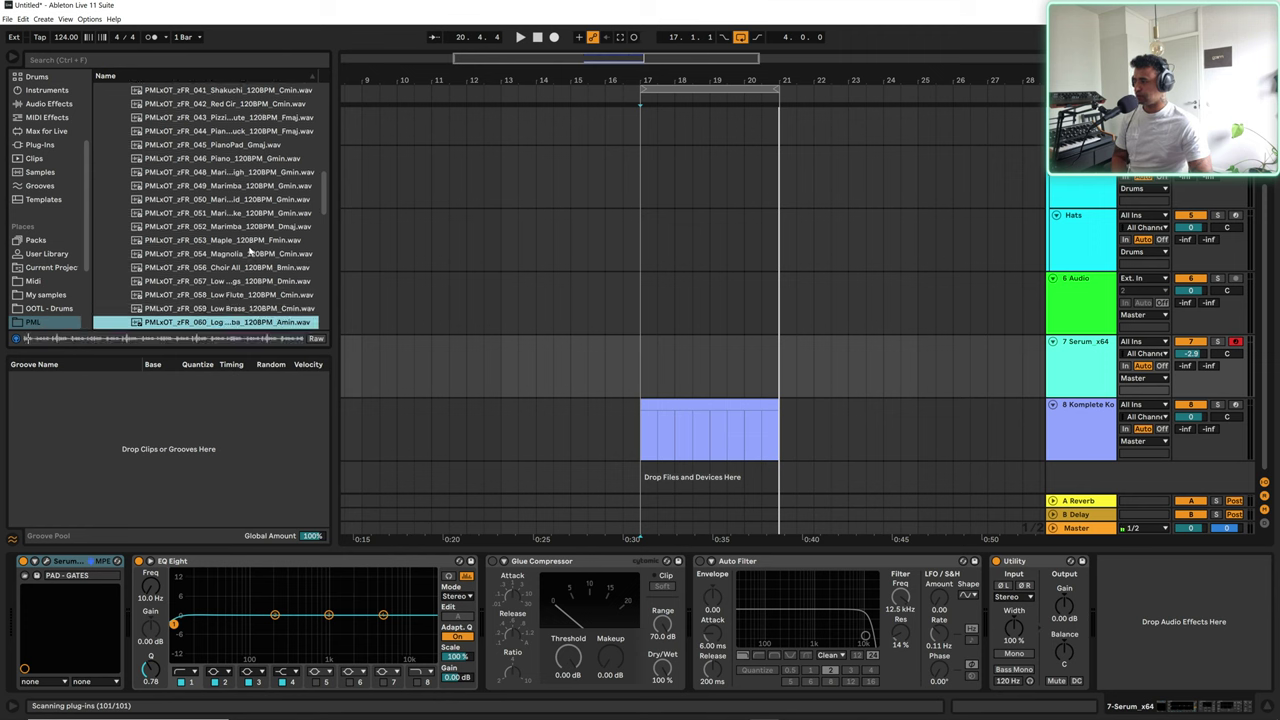
Step: Audition the PML acoustic loops numbered 063 to 068, from the Cmin kalimba through the horns and flutes to the first Bmin FChoir variation
{"action": "scroll", "coordinate": [248, 248], "scroll_direction": "down", "scroll_amount": 1}
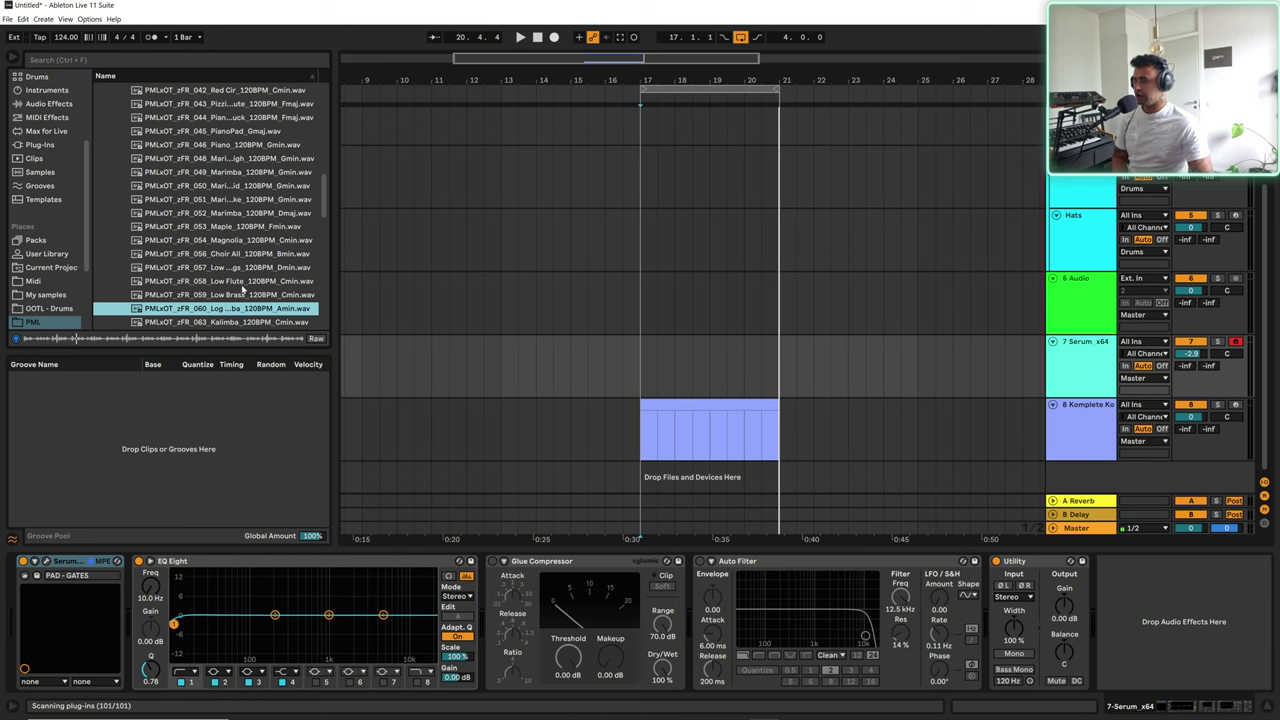
{"action": "key", "text": "Down"}
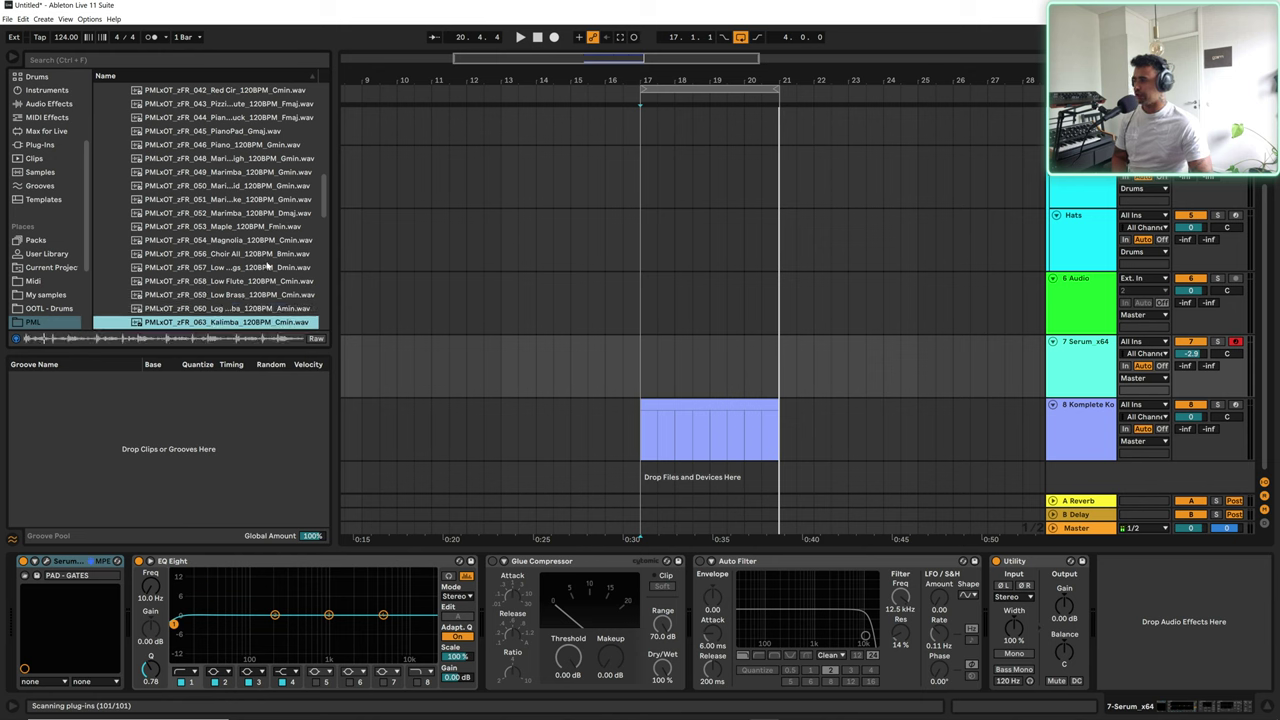
{"action": "key", "text": "Down"}
{"action": "key", "text": "Down"}
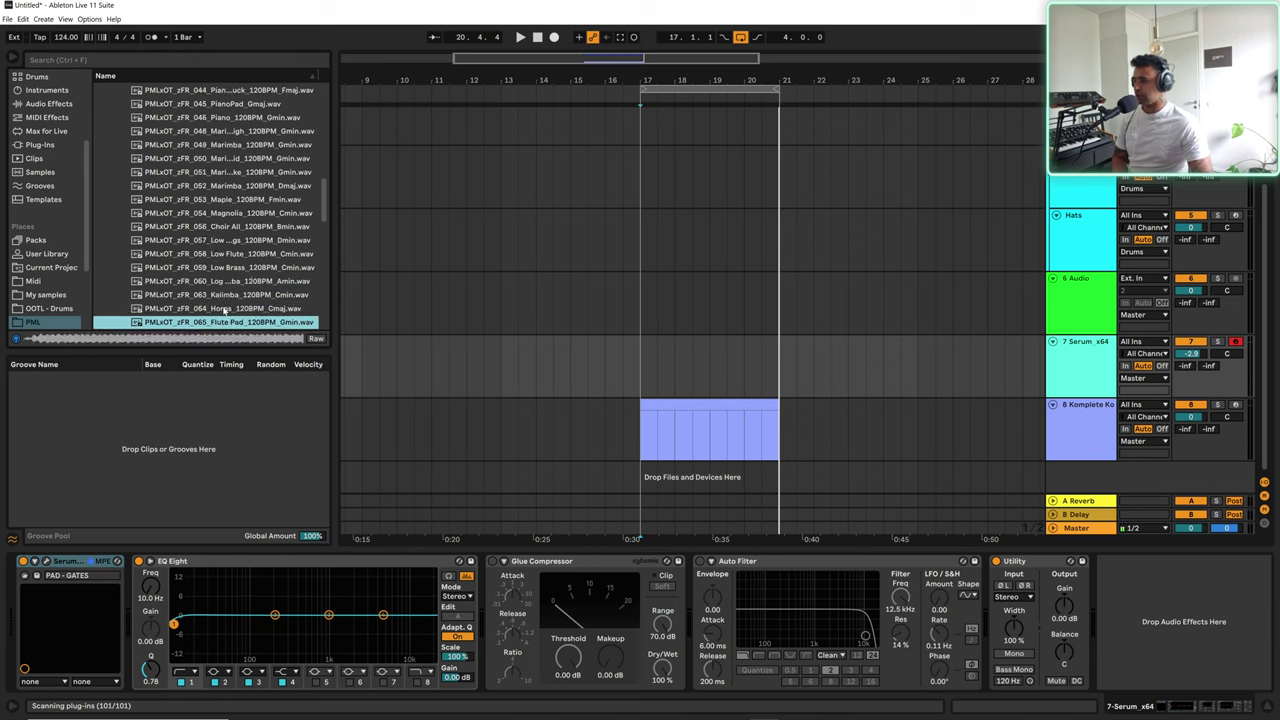
{"action": "key", "text": "Down"}
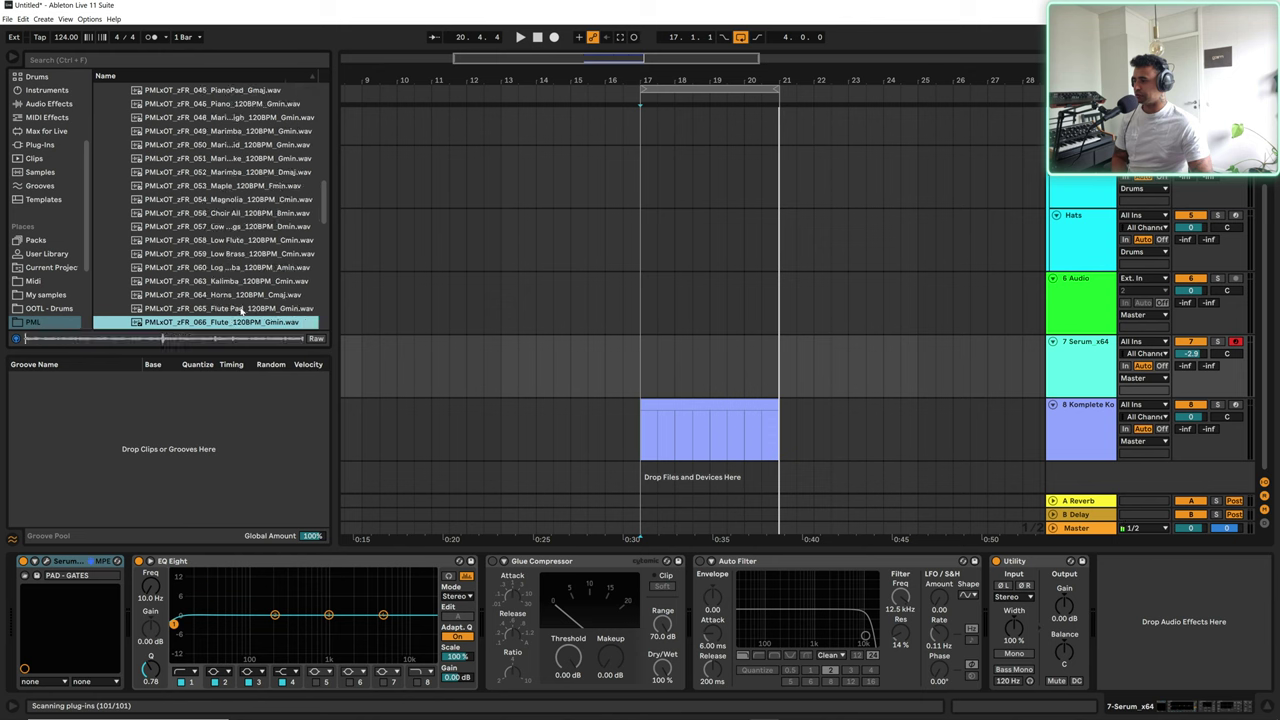
{"action": "key", "text": "Down"}
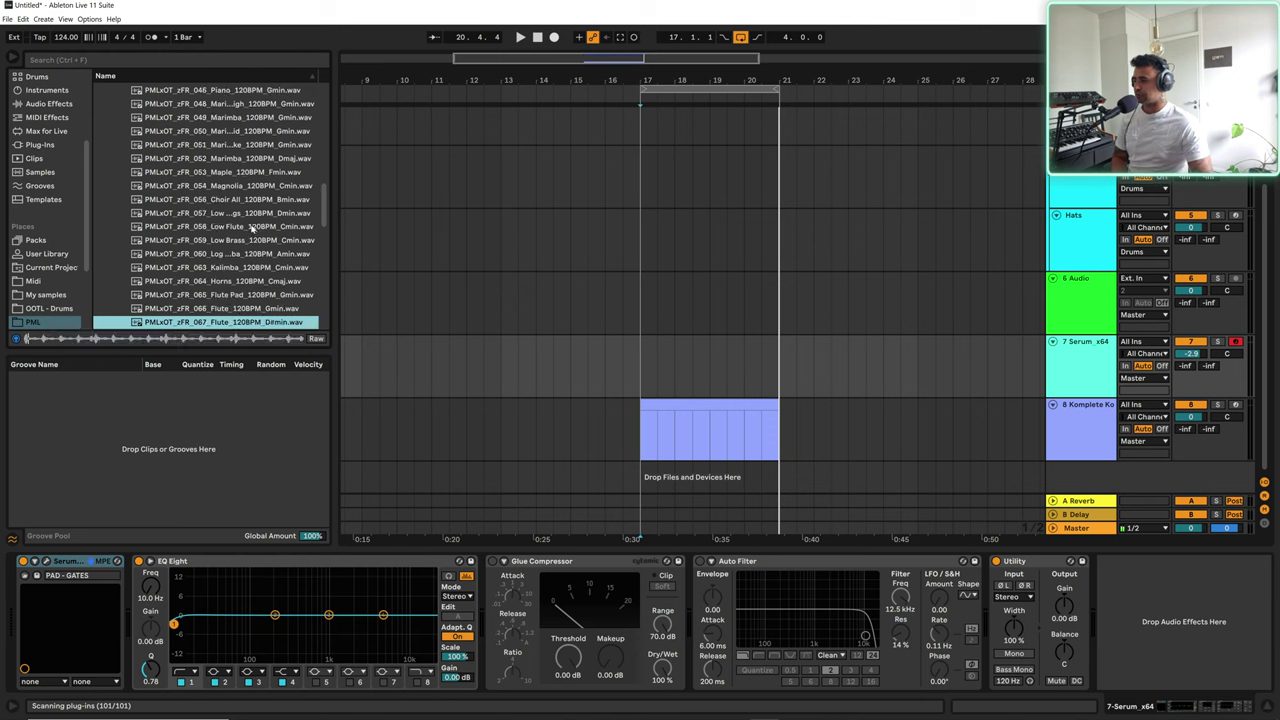
{"action": "key", "text": "Down"}
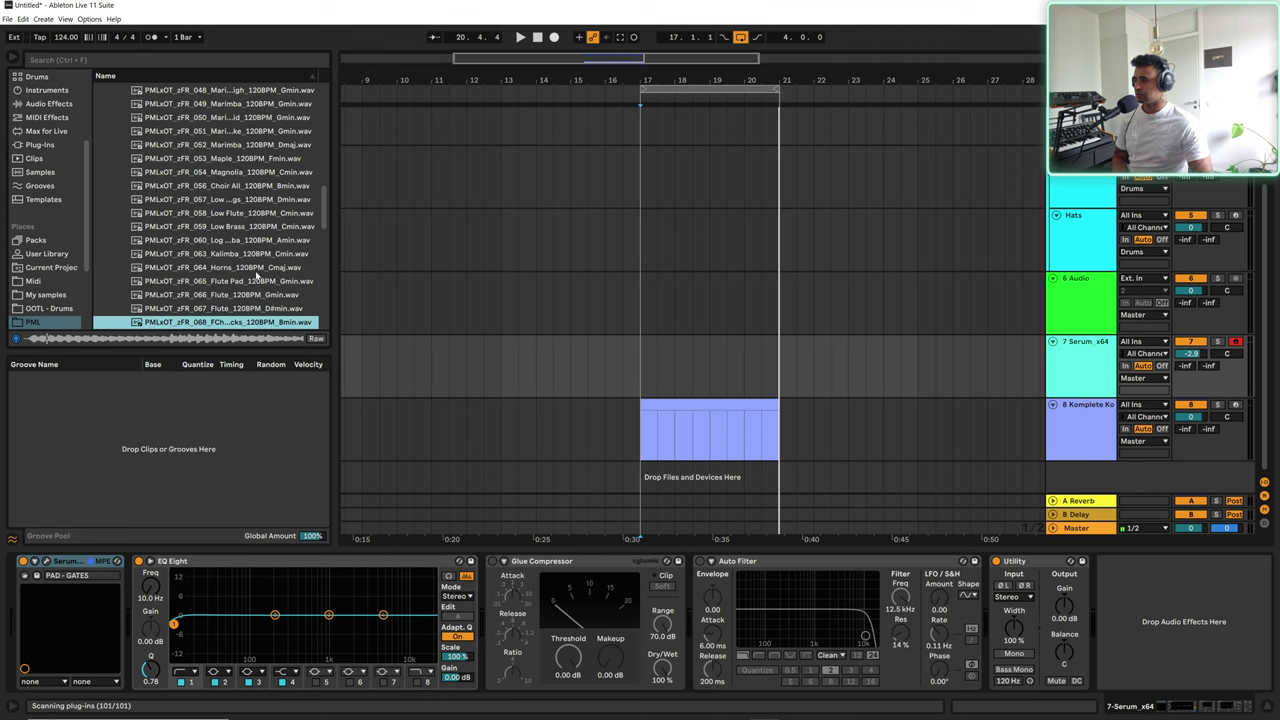
Step: Compare the Bmin FChoir loops 068 to 070, and audition loops 071 and 072 Chinese
{"action": "key", "text": "Down"}
{"action": "key", "text": "Up"}
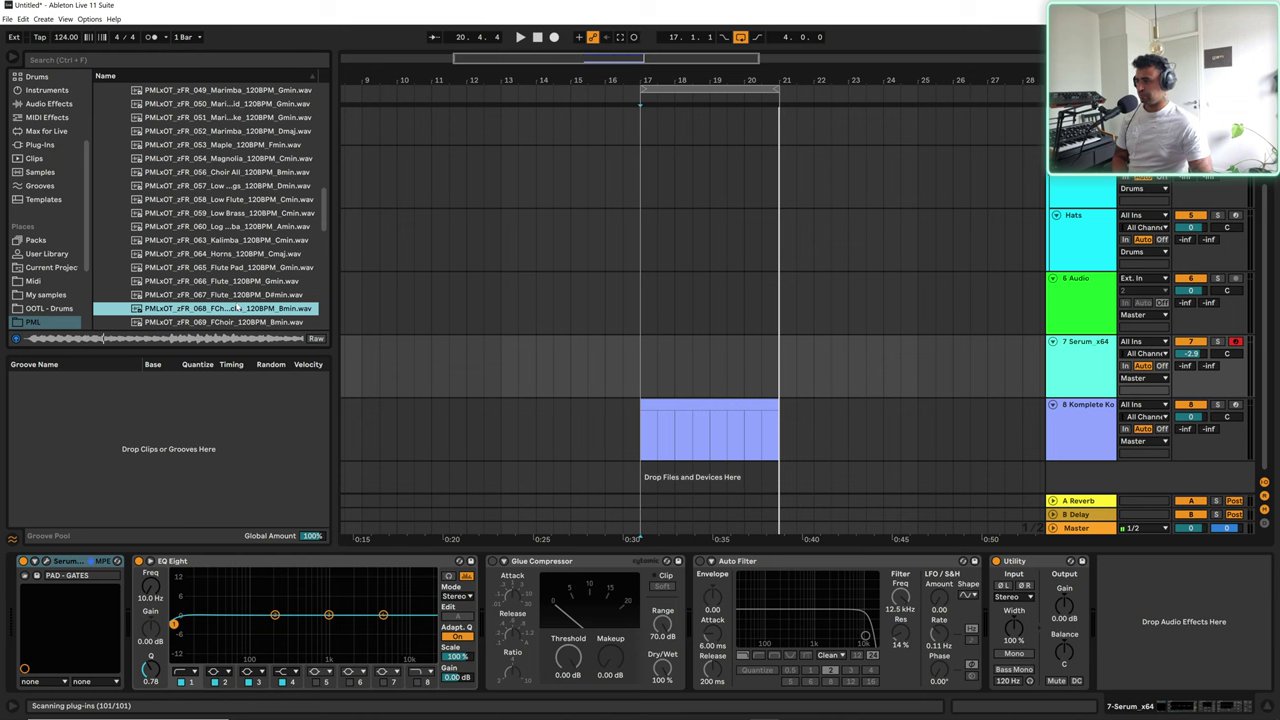
{"action": "key", "text": "Down"}
{"action": "key", "text": "Down"}
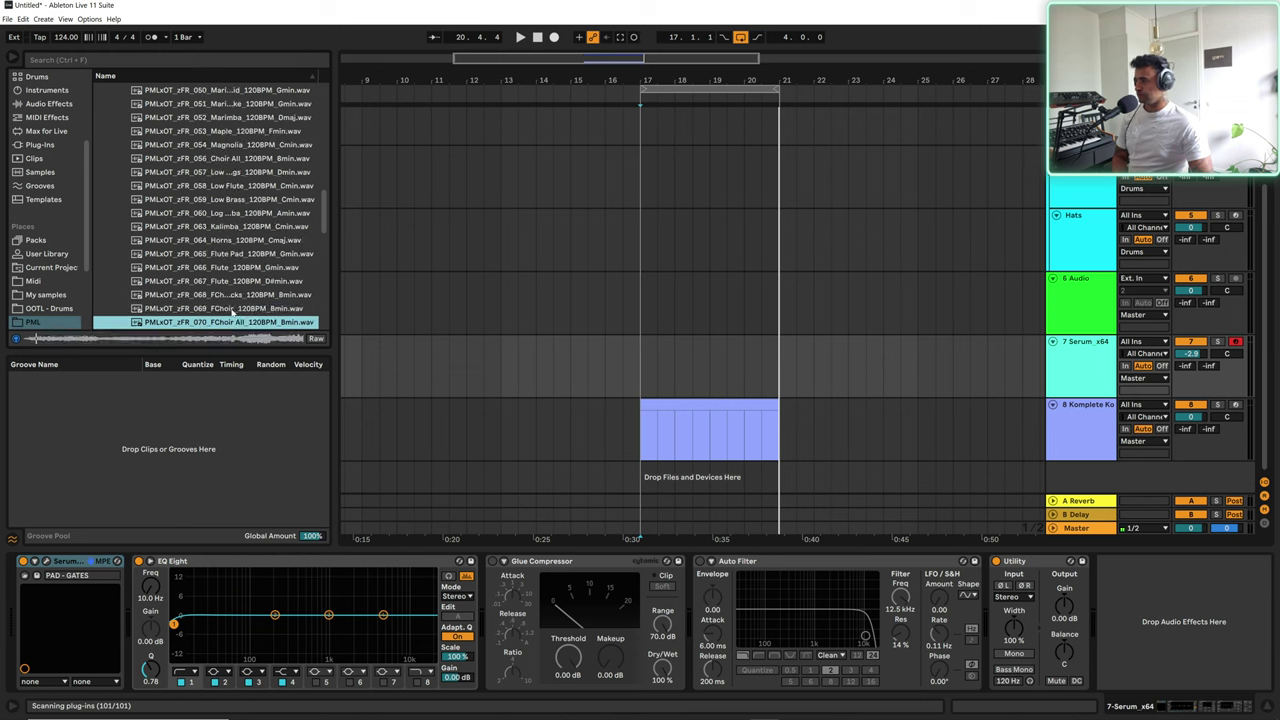
{"action": "key", "text": "Down"}
{"action": "key", "text": "Down"}
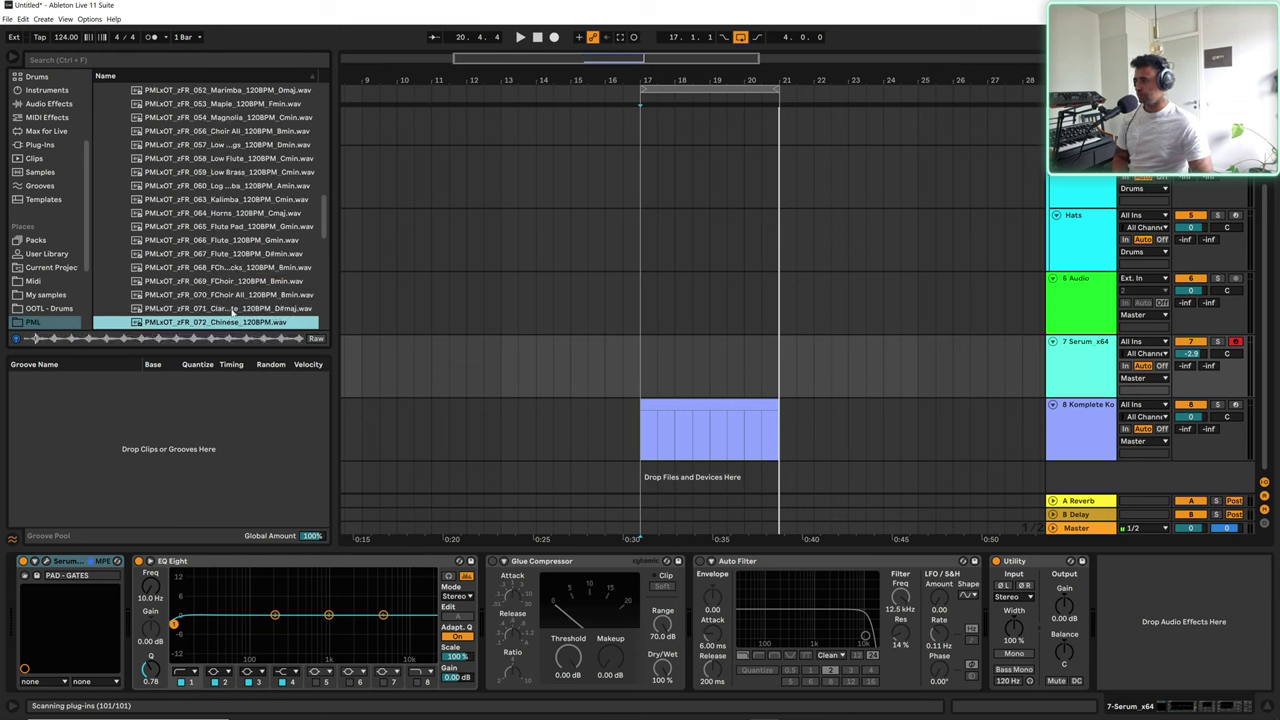
Step: Audition the PML acoustic loops numbered 073 to 078, covering the four cello loops, Catalpa Cmin and the Cmin loop 078
{"action": "key", "text": "Down"}
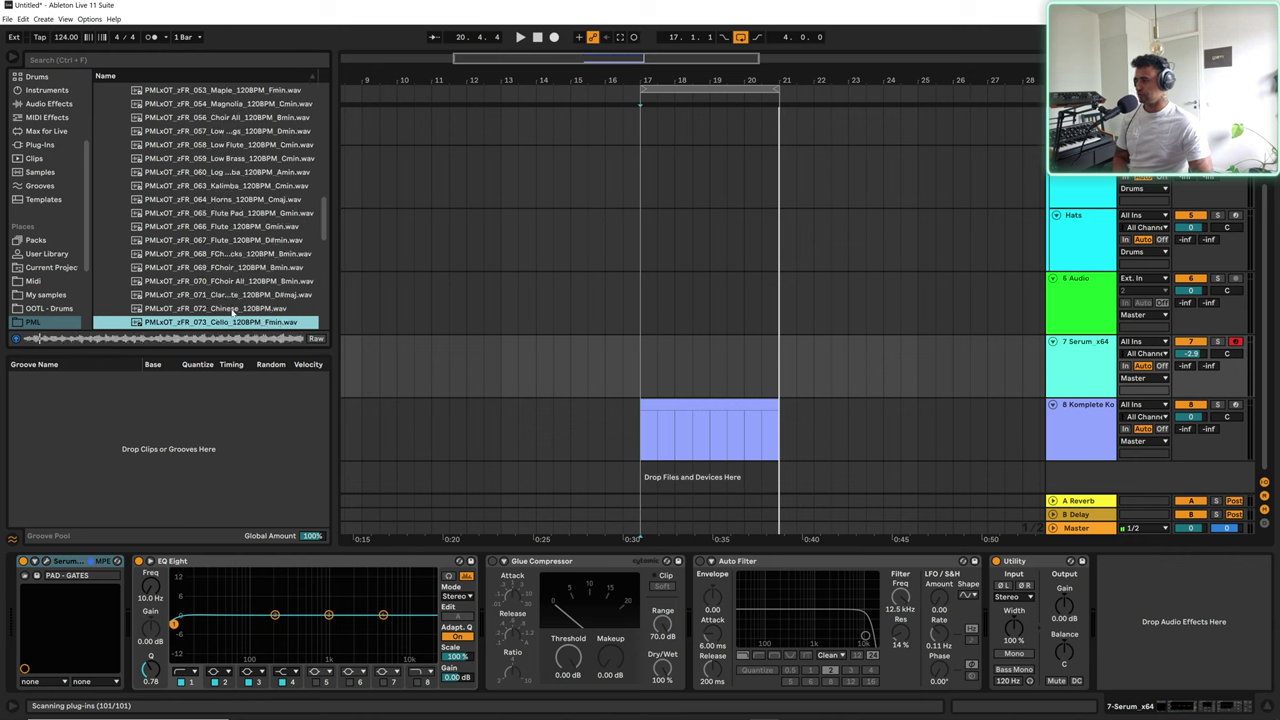
{"action": "key", "text": "Down"}
{"action": "key", "text": "Down"}
{"action": "key", "text": "Down"}
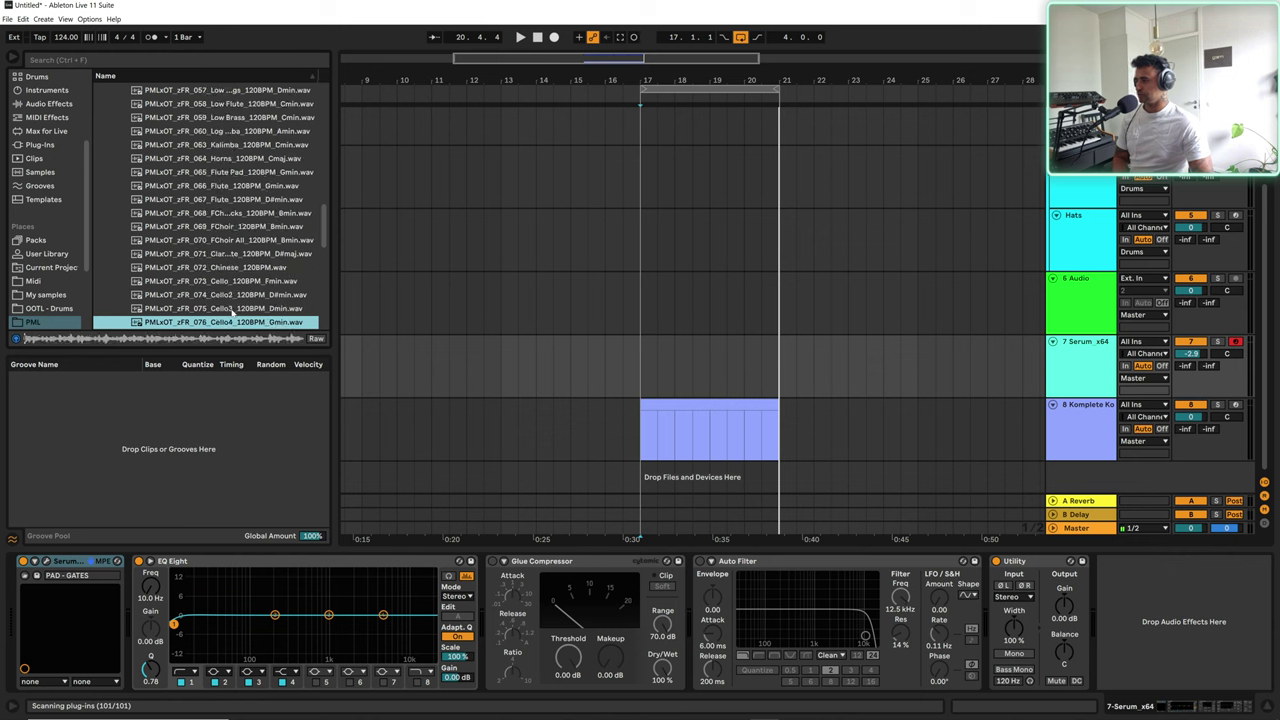
{"action": "key", "text": "Down"}
{"action": "key", "text": "Down"}
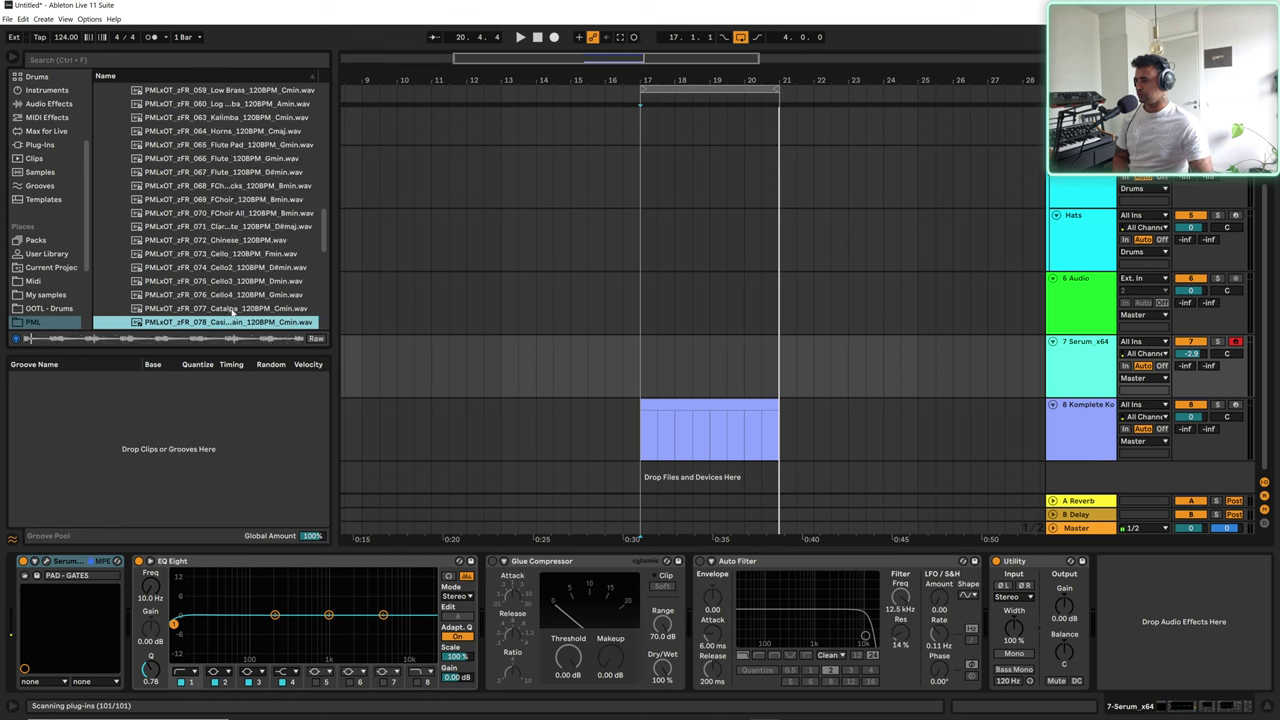
Step: Audition the PML acoustic loops numbered 079 to 082, including the Gmin bass and the Cmin loop 082
{"action": "key", "text": "Down"}
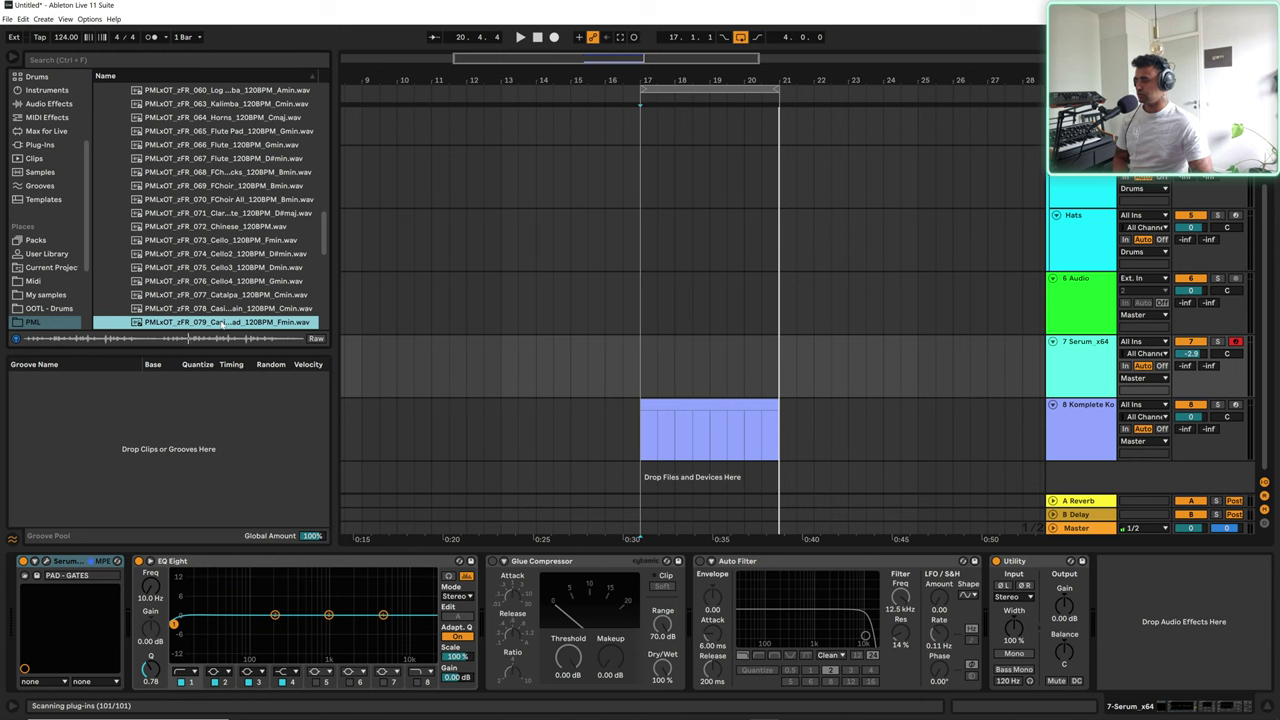
{"action": "key", "text": "Down"}
{"action": "key", "text": "Down"}
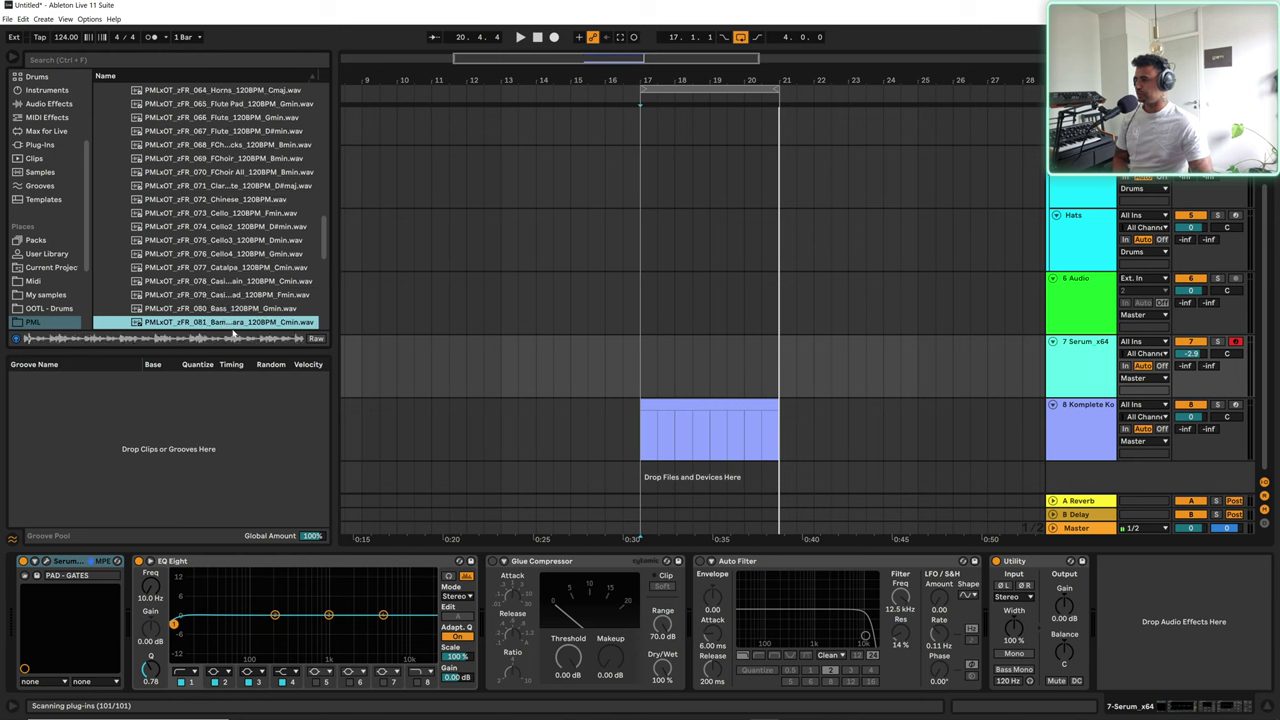
{"action": "key", "text": "Down"}
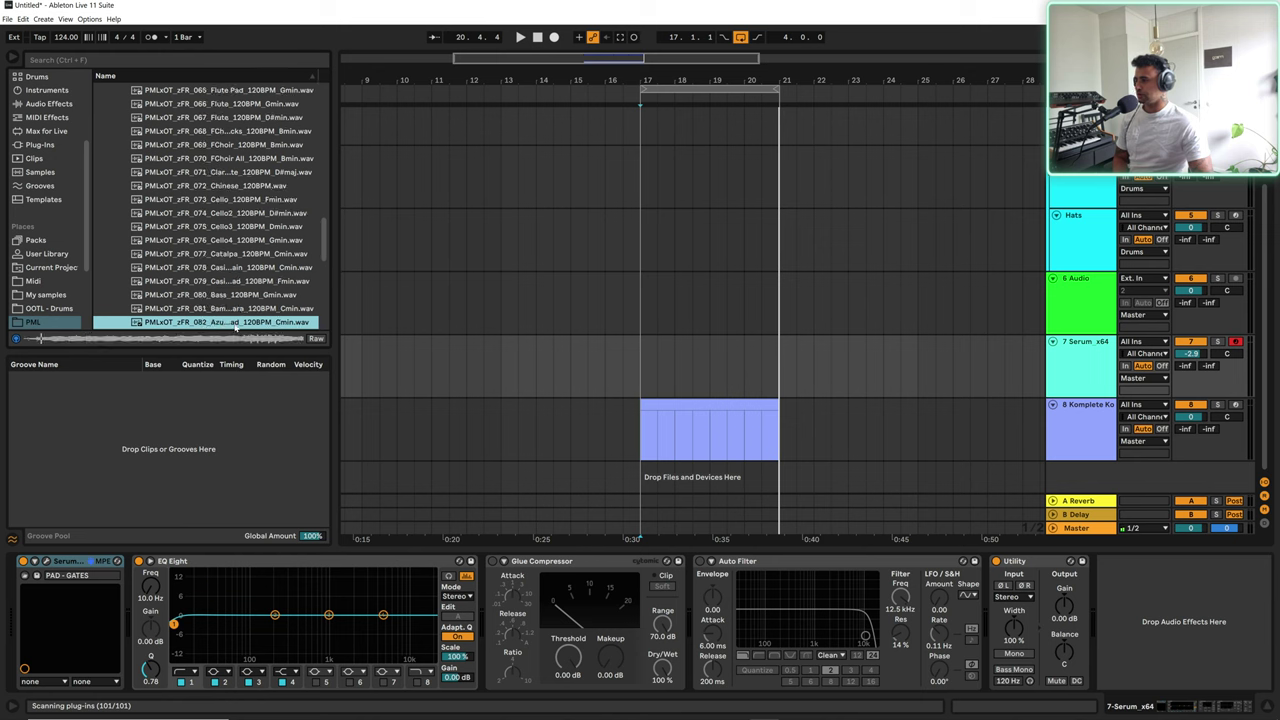
Step: Open the PMLxOT SV Combo Loop samples and audition loop 01 at 123 BPM in Cmin
{"action": "scroll", "coordinate": [229, 311], "scroll_direction": "down", "scroll_amount": 1}
{"action": "key", "text": "Right"}
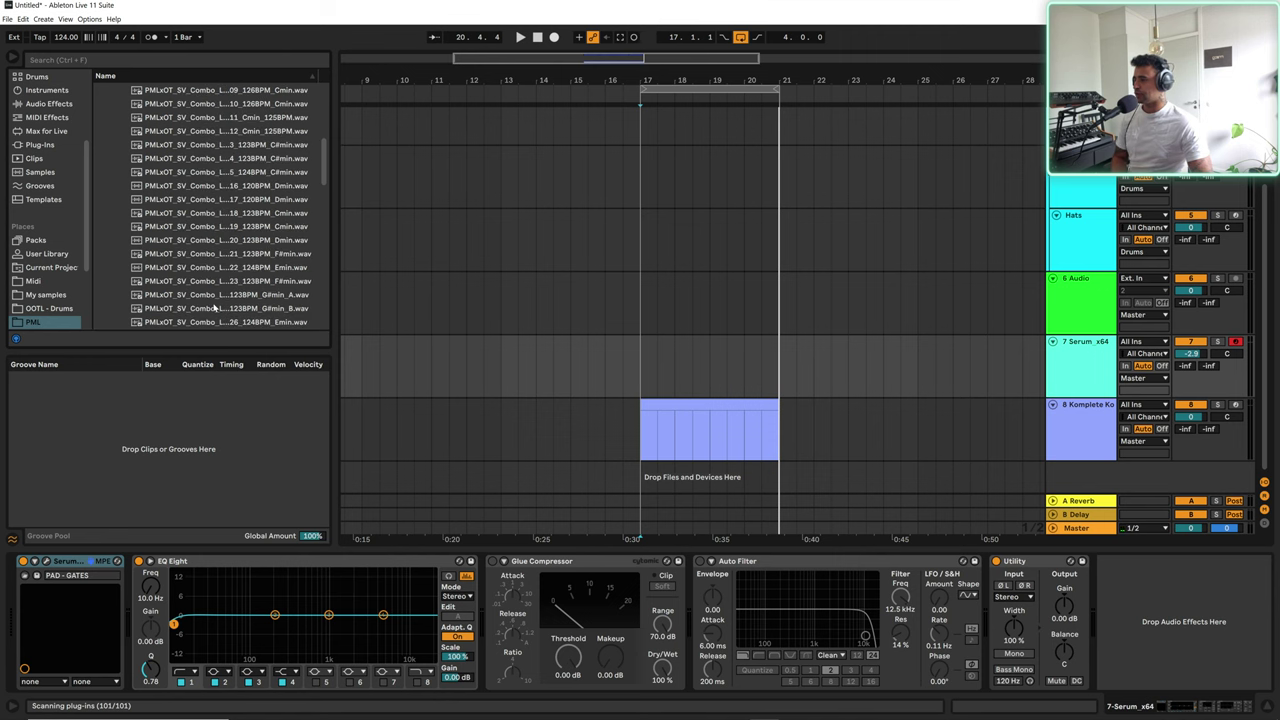
{"action": "key", "text": "Down"}
{"action": "key", "text": "Down"}
{"action": "key", "text": "Up"}
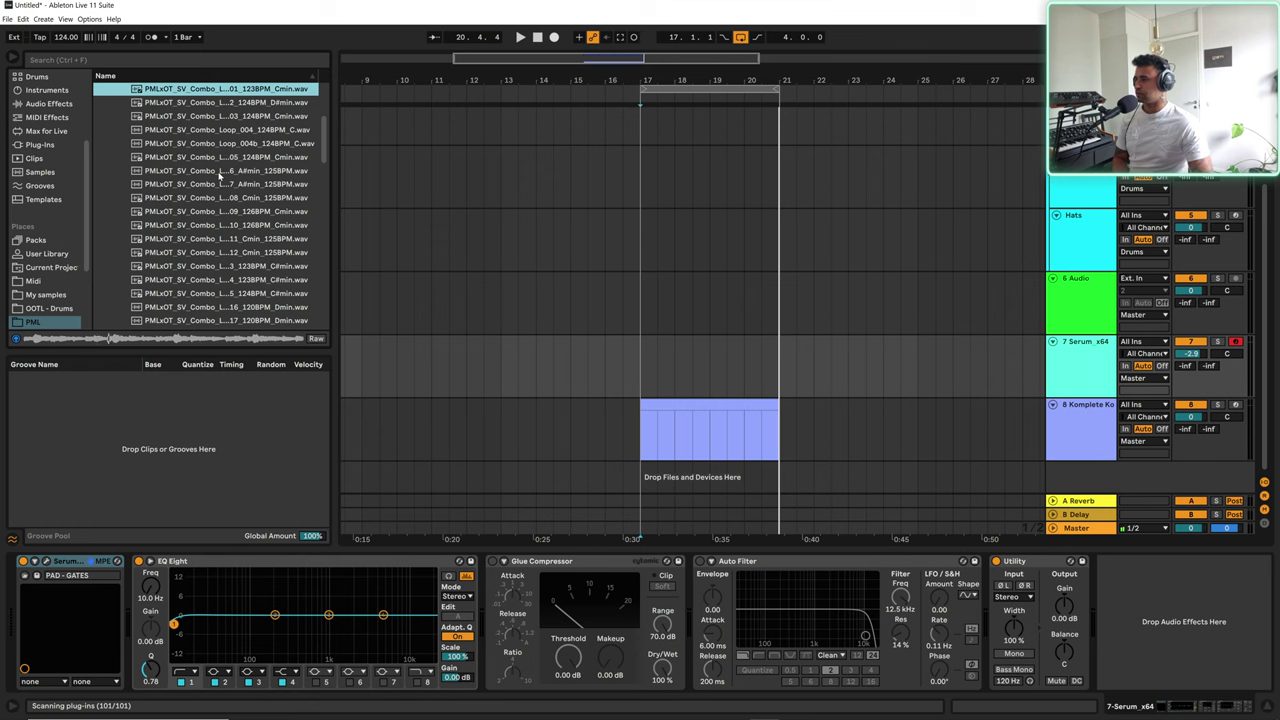
Step: Audition the SV Combo loops from 004b at 124 BPM in C to 09 at 126 BPM in Cmin
{"action": "left_click", "coordinate": [191, 147]}
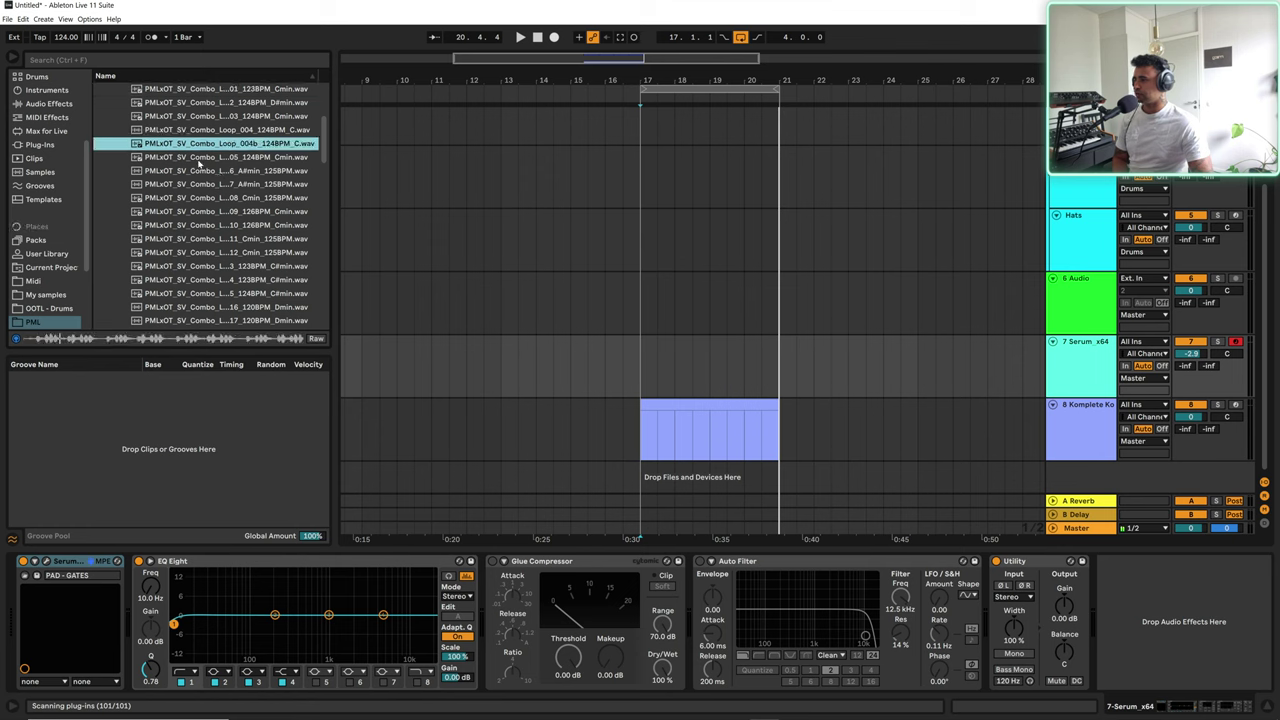
{"action": "left_click", "coordinate": [199, 158]}
{"action": "key", "text": "Down"}
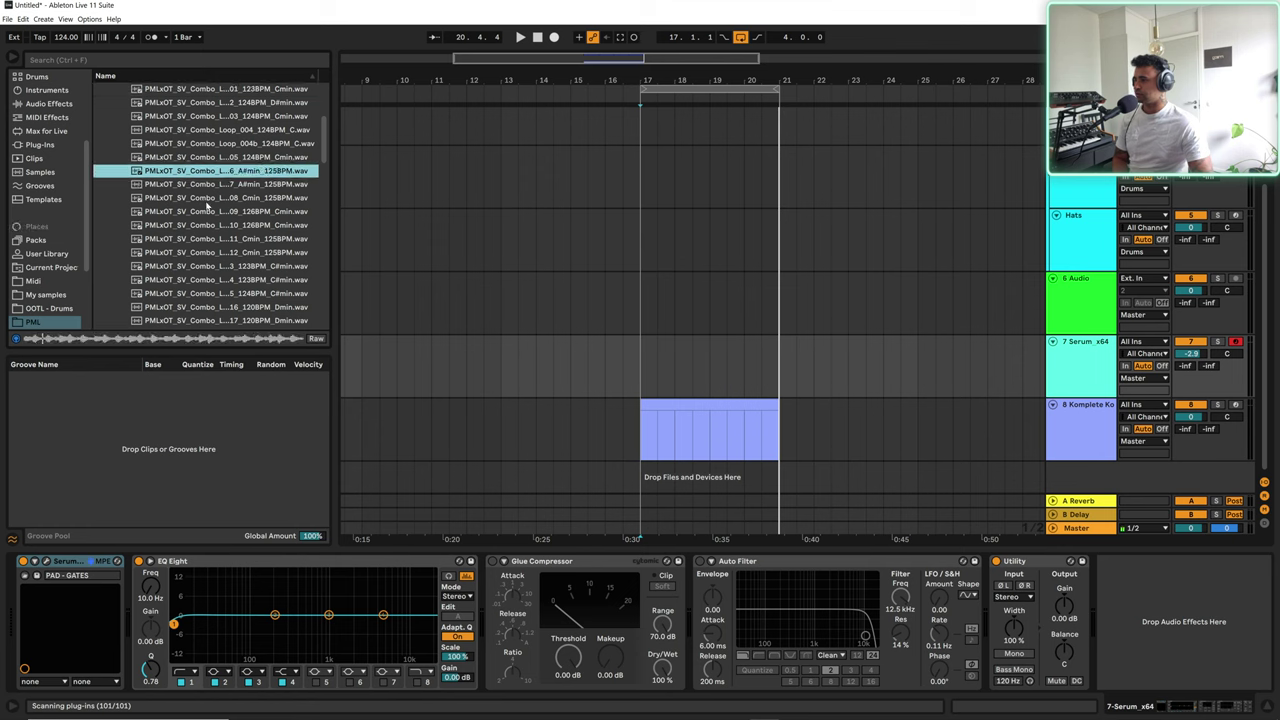
{"action": "key", "text": "Down"}
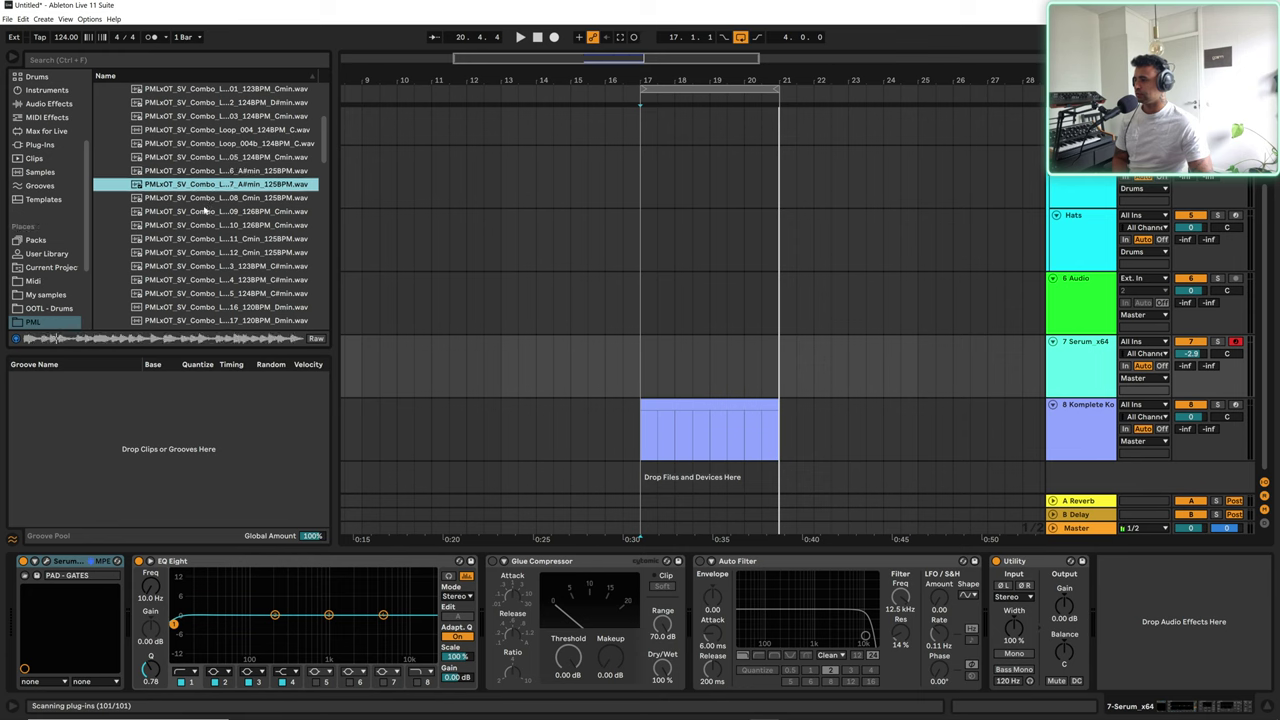
{"action": "key", "text": "Down"}
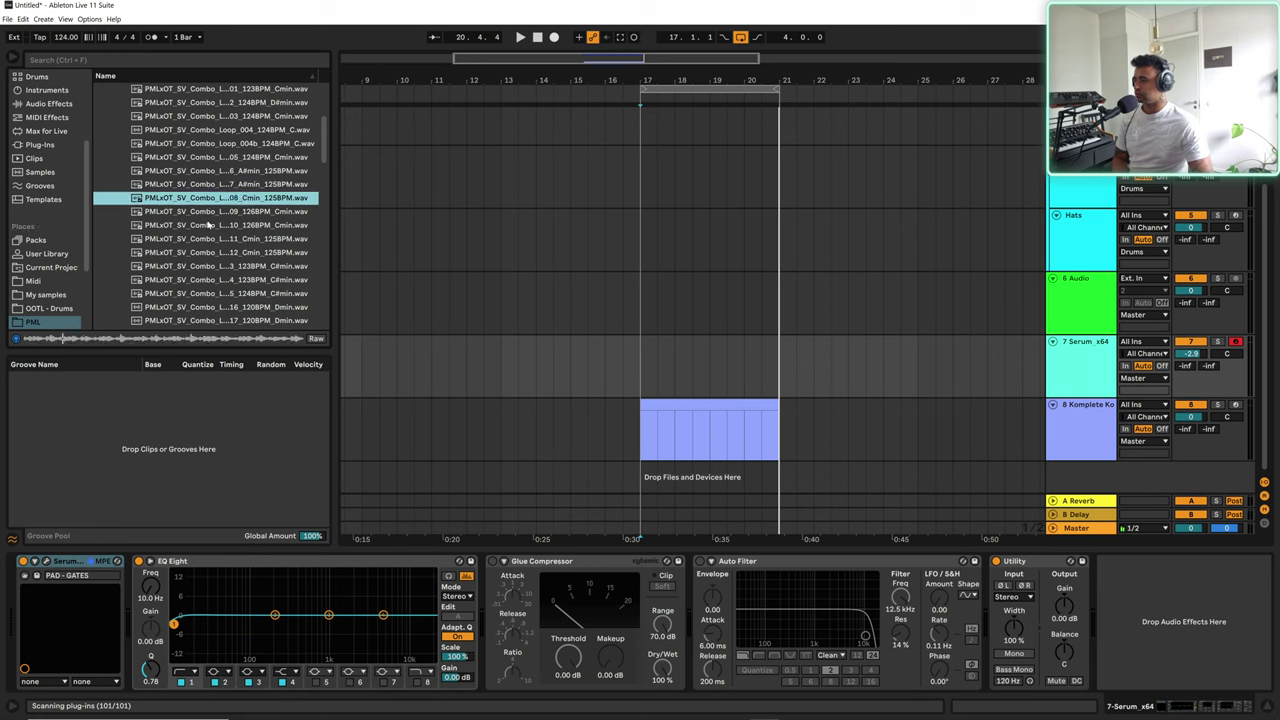
{"action": "key", "text": "Down"}
Step: Place the SV Combo Loop 010 126BPM Cmin sample on audio track 6, starting at bar 17
{"action": "left_click", "coordinate": [214, 230]}
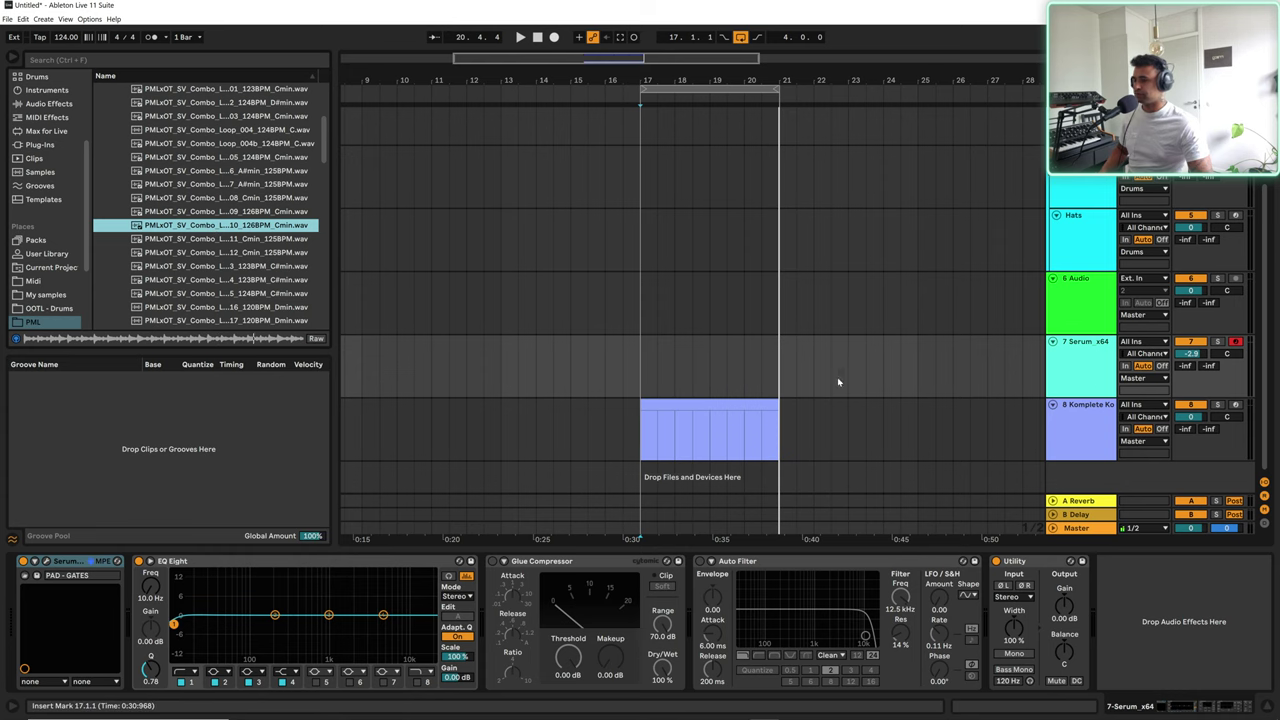
{"action": "left_click_drag", "start_coordinate": [200, 228], "coordinate": [650, 305]}
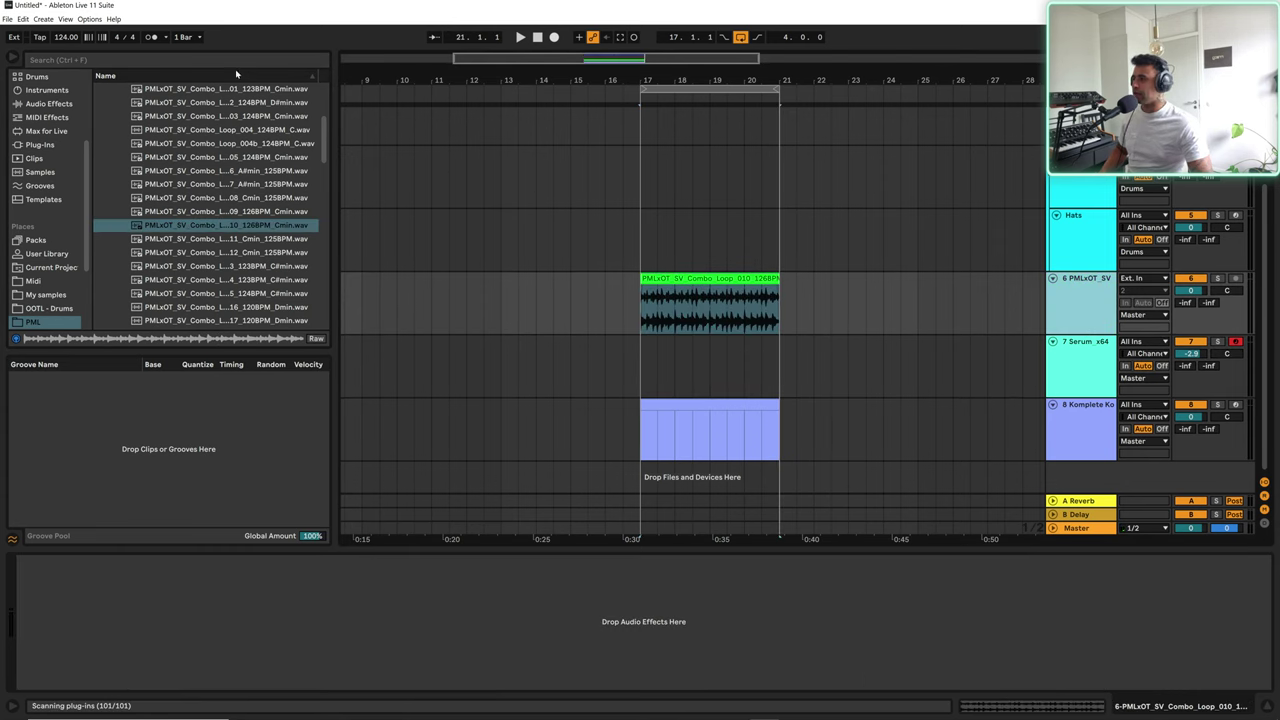
Step: Create a four-bar MIDI clip on the Serum track from bar 17 to bar 21 and open it for editing
{"action": "key", "text": "ctrl+f"}
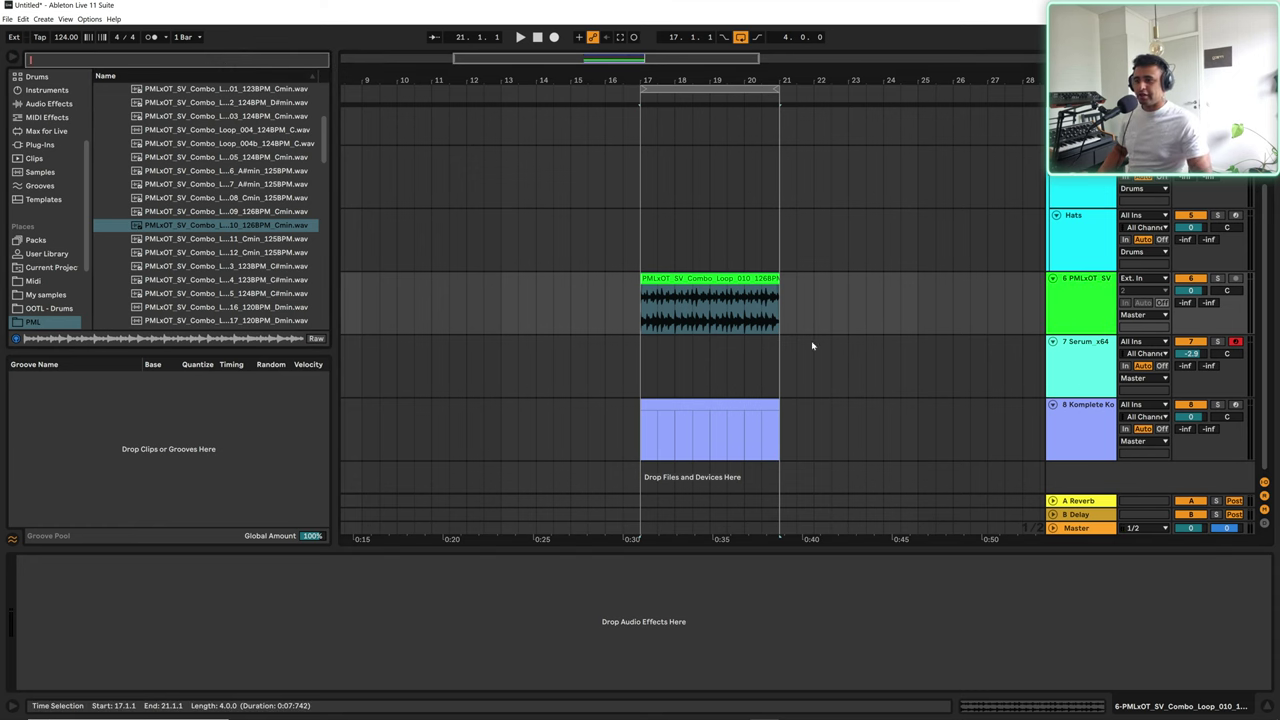
{"action": "left_click_drag", "start_coordinate": [641, 372], "coordinate": [768, 385]}
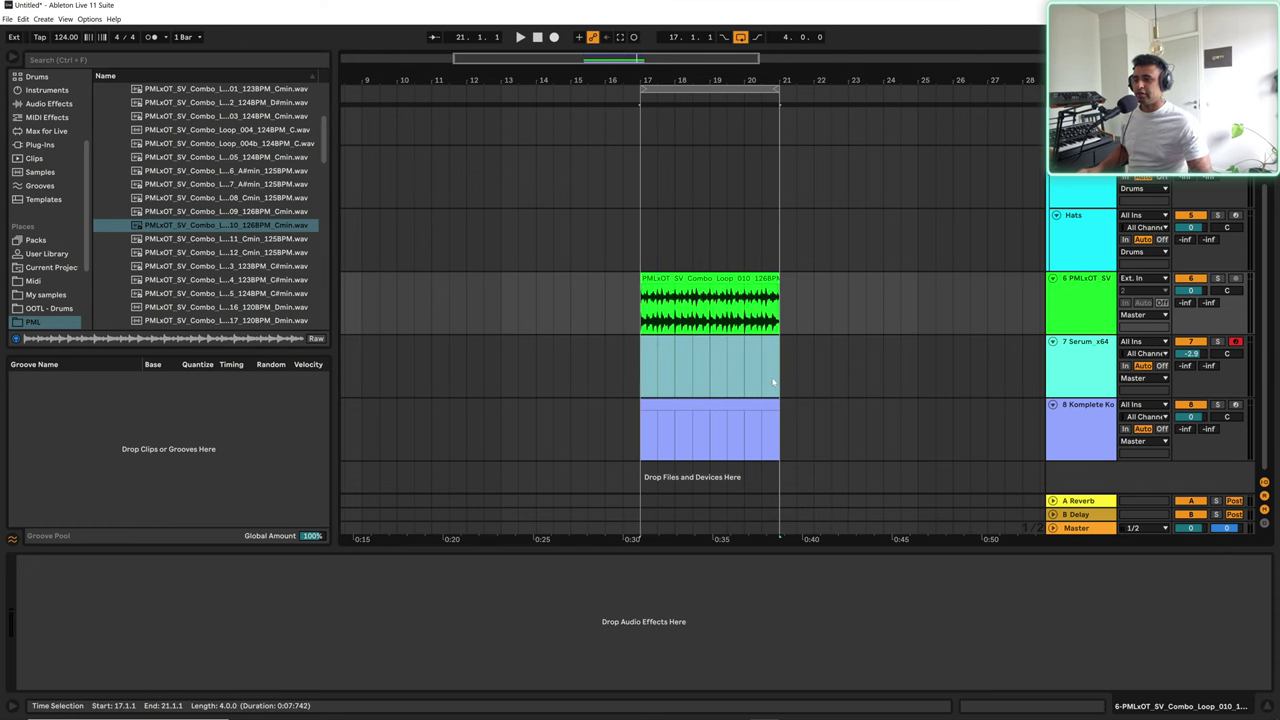
{"action": "double_click", "coordinate": [771, 380]}
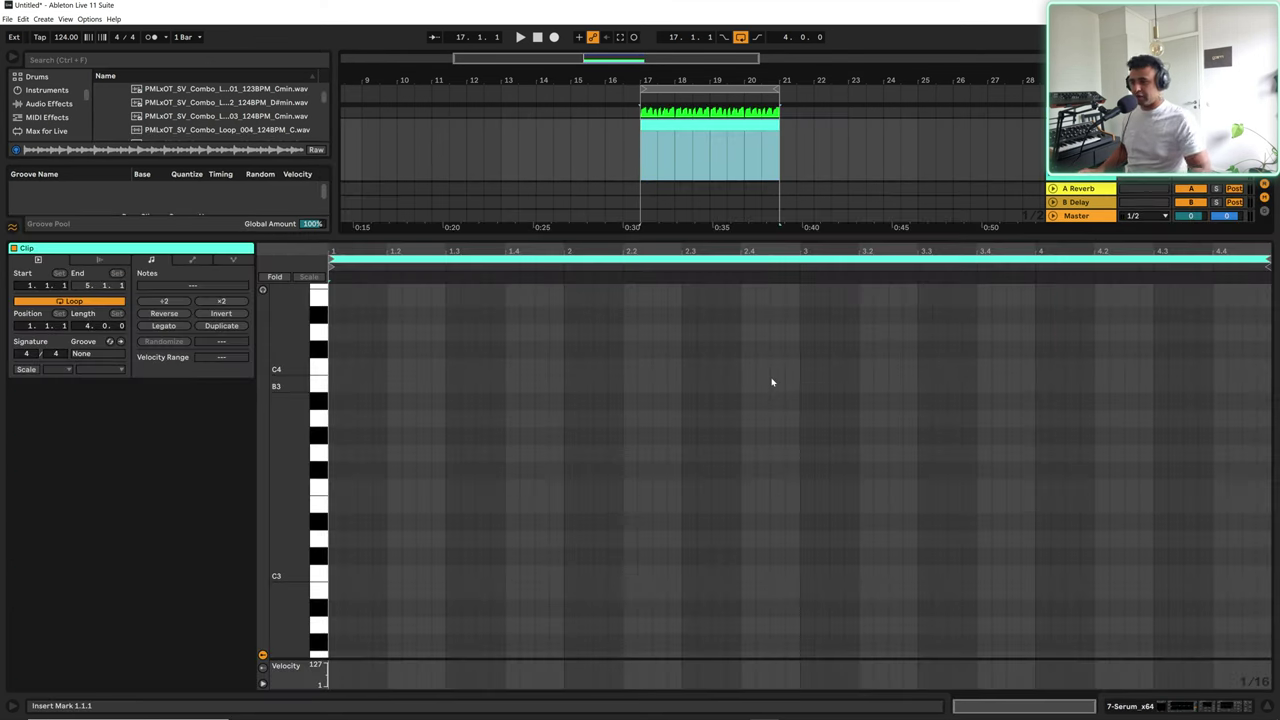
Step: Enable the scale display for the Serum clip and set it to C Minor Pentatonic
{"action": "left_click", "coordinate": [26, 369]}
{"action": "left_click", "coordinate": [100, 369]}
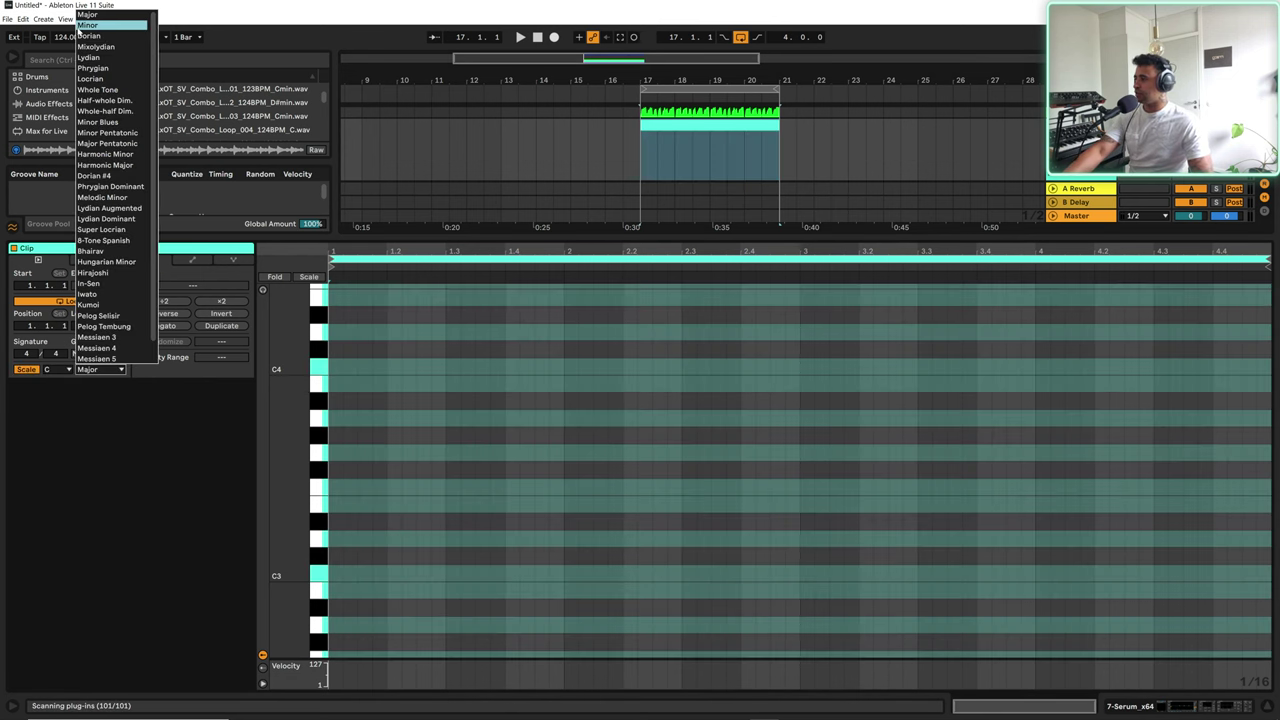
{"action": "left_click", "coordinate": [82, 26]}
{"action": "left_click", "coordinate": [91, 370]}
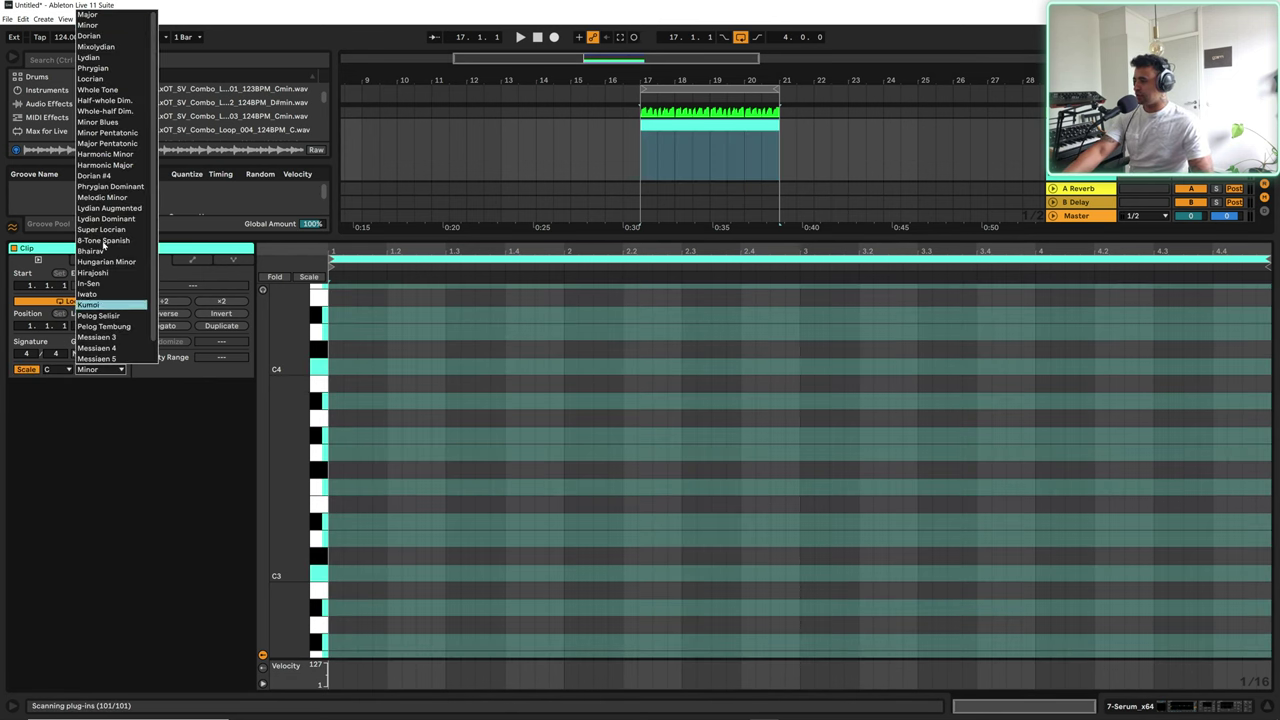
{"action": "left_click", "coordinate": [108, 133]}
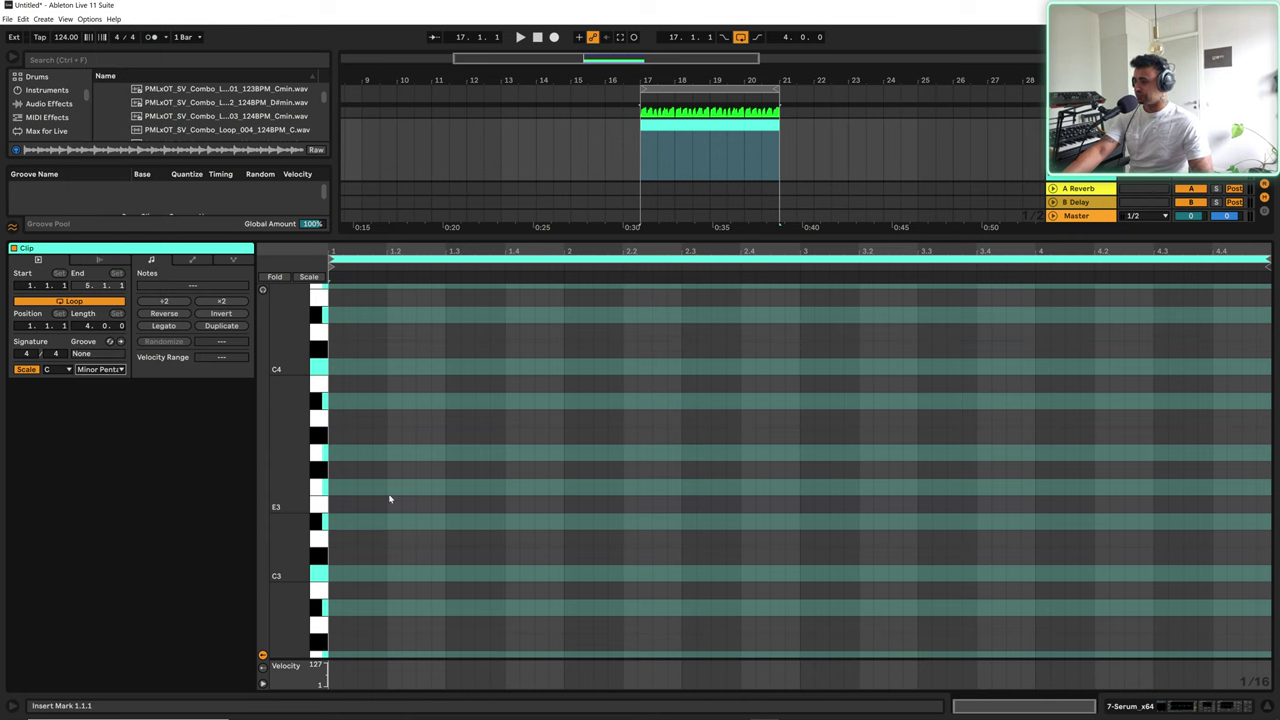
Step: Add a C3 note at the Serum clip's start, extend it with Legato across all four bars, and play it with the loop
{"action": "key", "text": "space"}
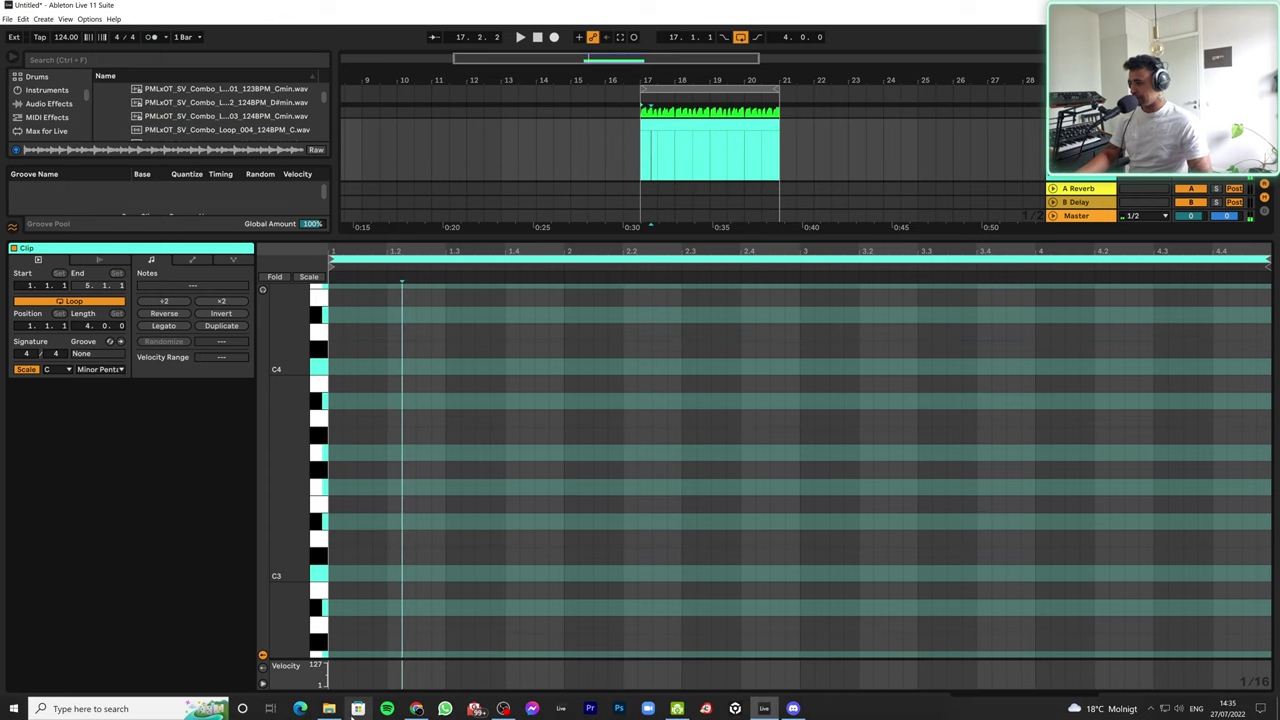
{"action": "key", "text": "space"}
{"action": "double_click", "coordinate": [335, 576]}
{"action": "left_click", "coordinate": [163, 325]}
{"action": "key", "text": "space"}
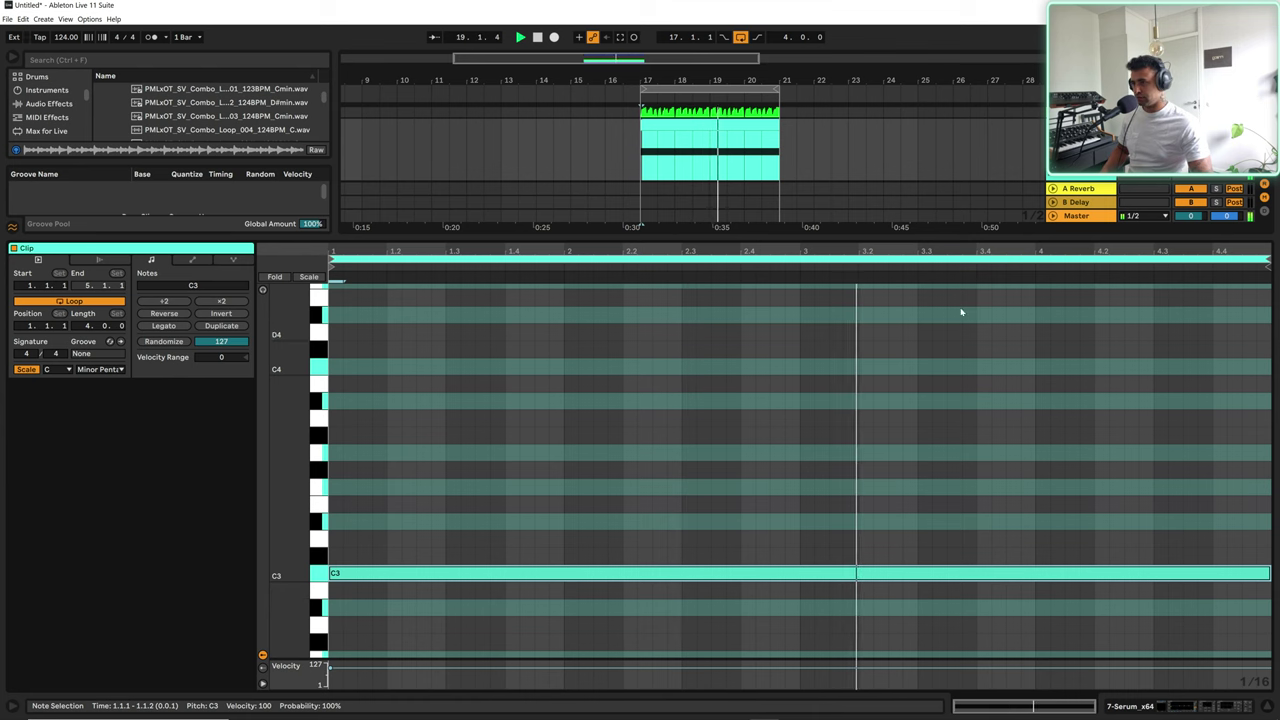
{"action": "key", "text": "space"}
{"action": "key", "text": "space"}
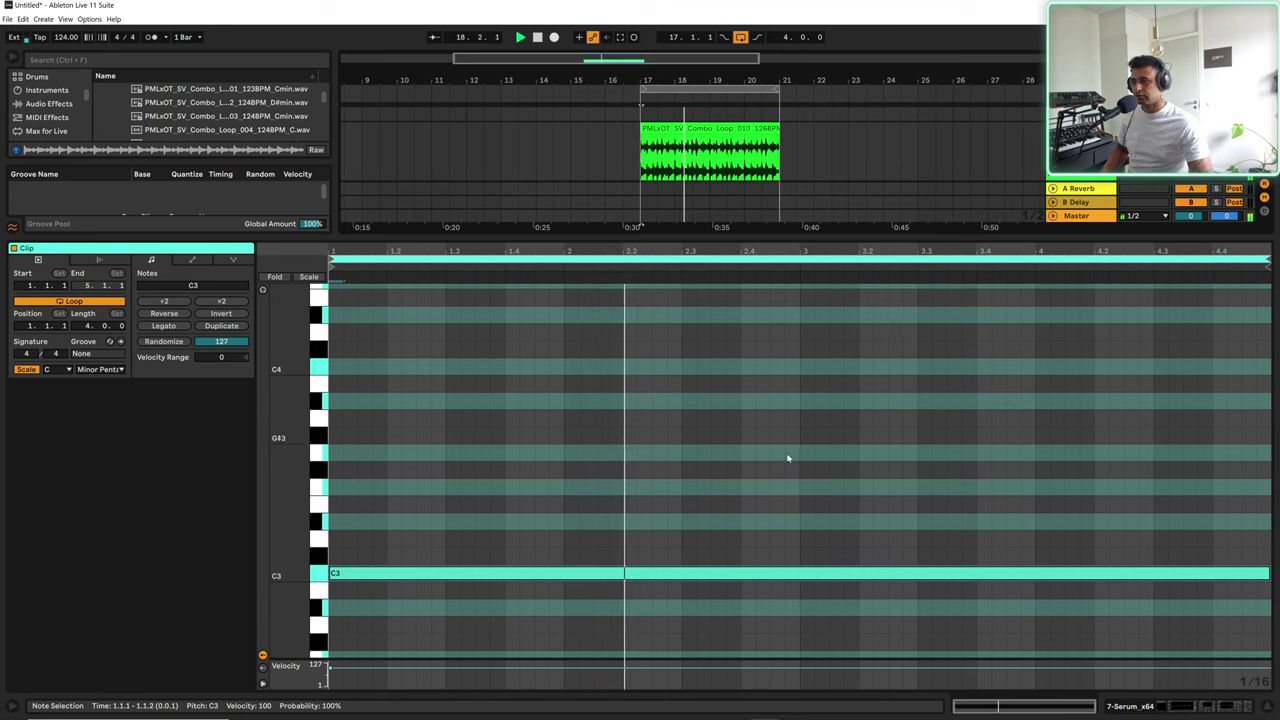
{"action": "scroll", "coordinate": [763, 509], "scroll_direction": "down", "scroll_amount": 2}
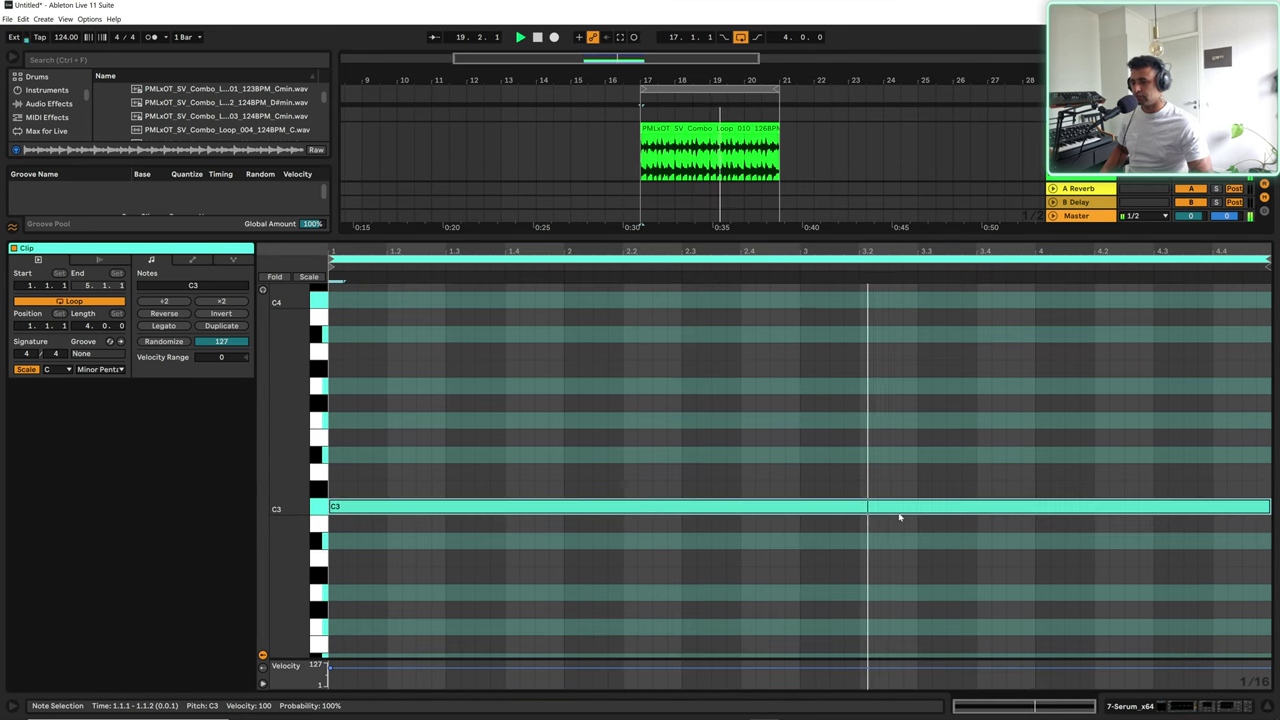
Step: Find EQ Eight in the browser and load it onto the combo loop's audio track 6
{"action": "left_click", "coordinate": [697, 152]}
{"action": "left_click", "coordinate": [1267, 707]}
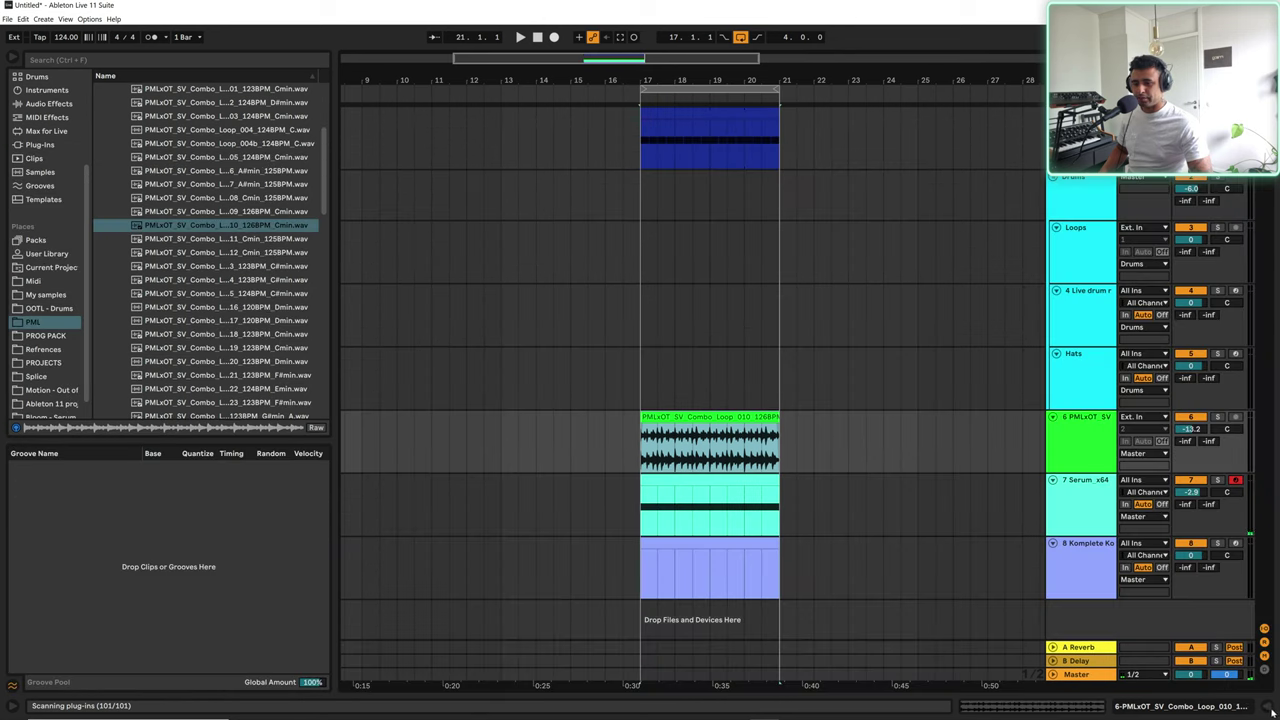
{"action": "left_click", "coordinate": [1095, 439]}
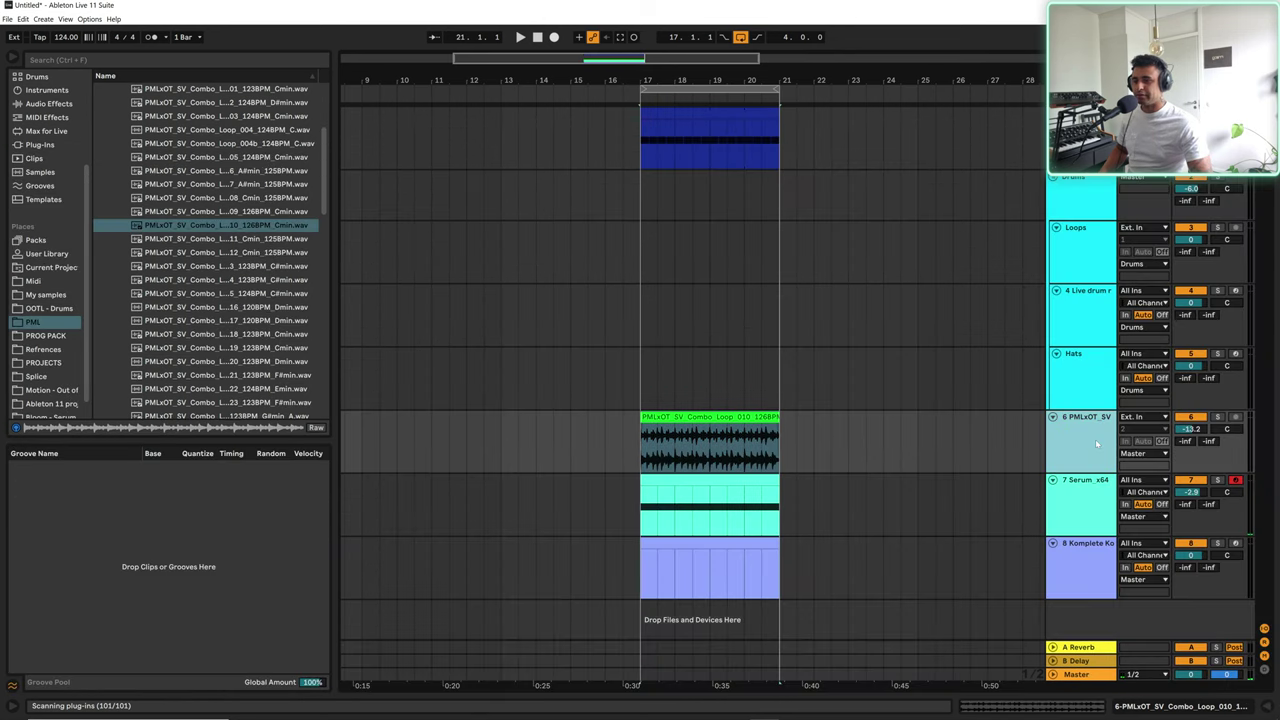
{"action": "left_click", "coordinate": [253, 62]}
{"action": "type", "text": "eq"}
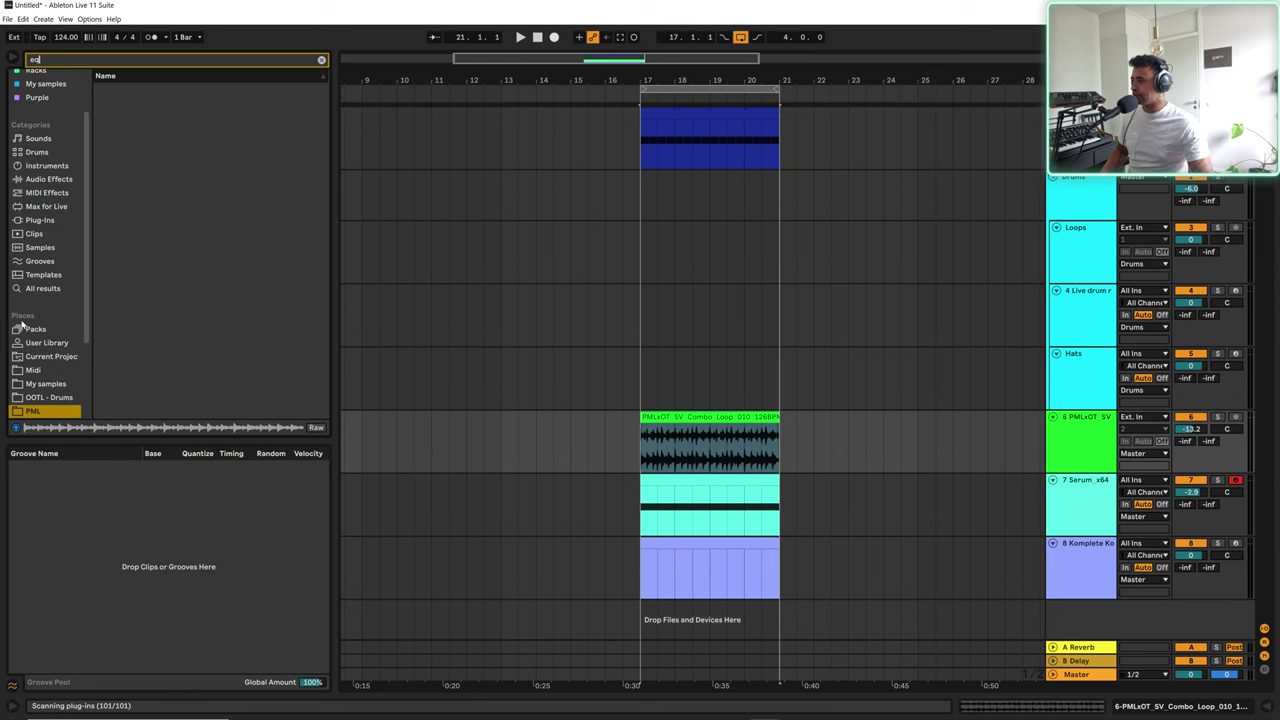
{"action": "left_click", "coordinate": [42, 287]}
{"action": "left_click", "coordinate": [148, 103]}
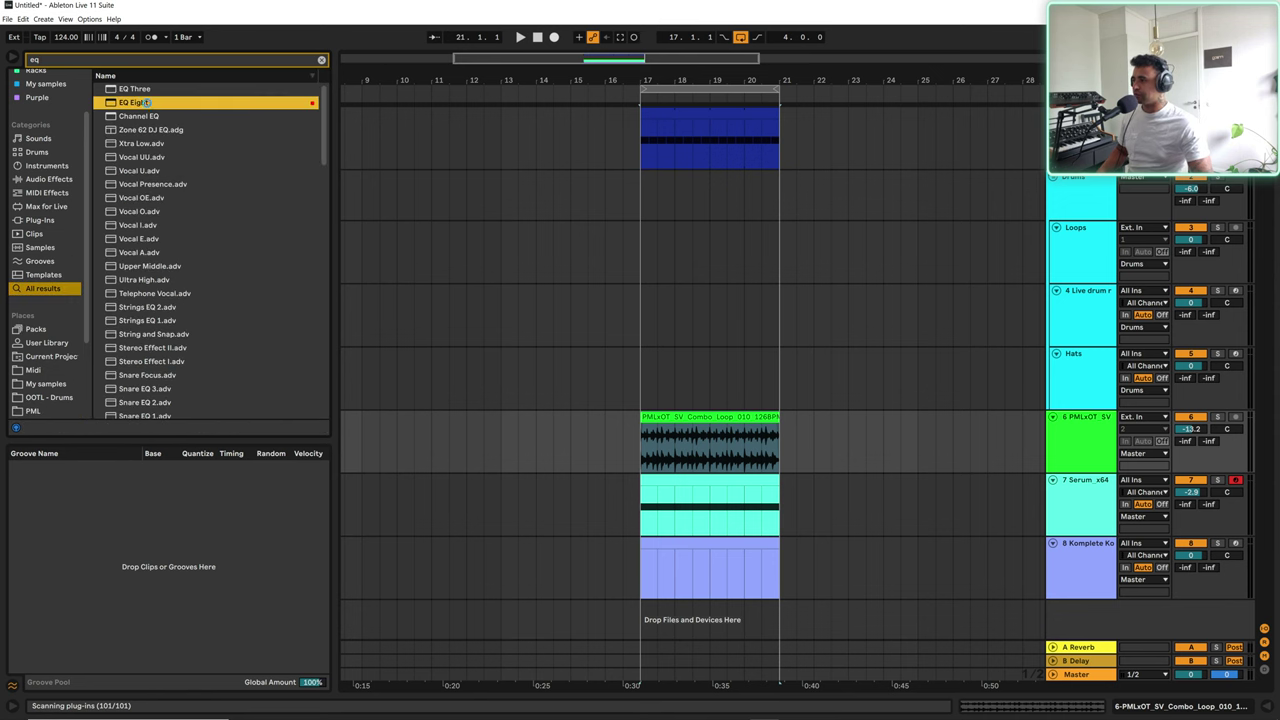
{"action": "double_click", "coordinate": [148, 103]}
Step: Play the combo loop and examine its frequency spectrum in the enlarged EQ Eight display
{"action": "key", "text": "space"}
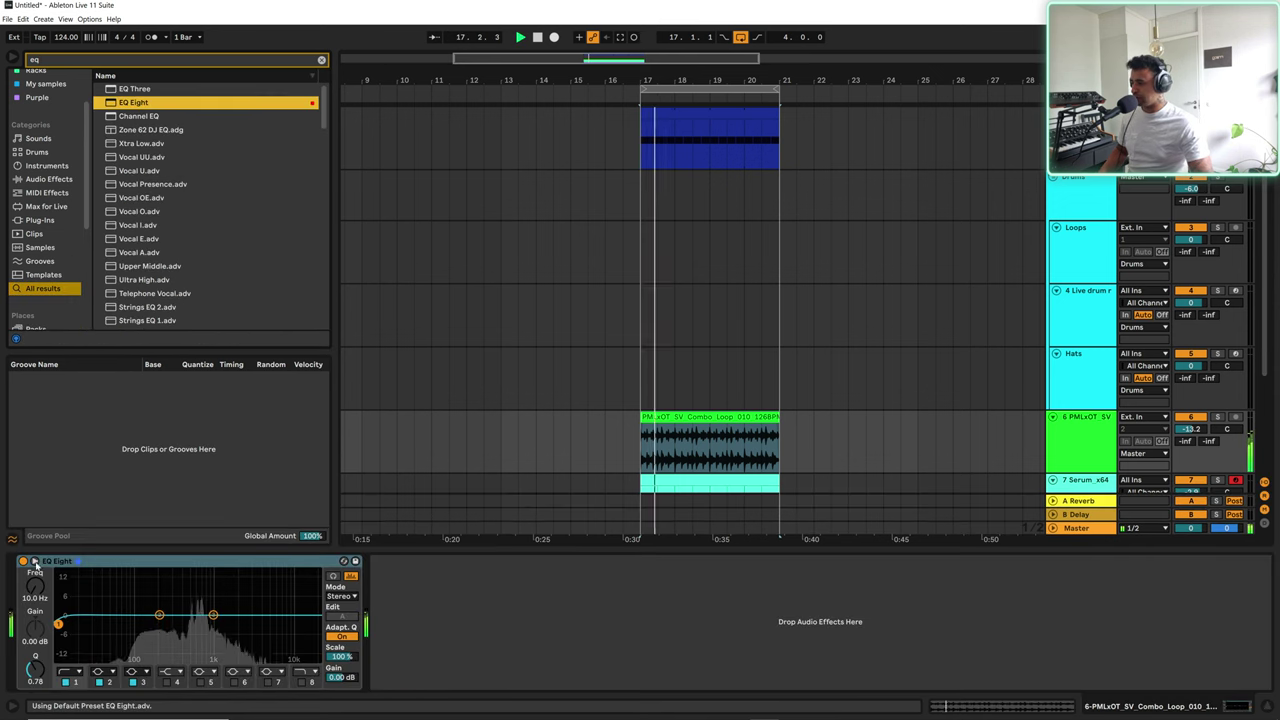
{"action": "left_click", "coordinate": [344, 561]}
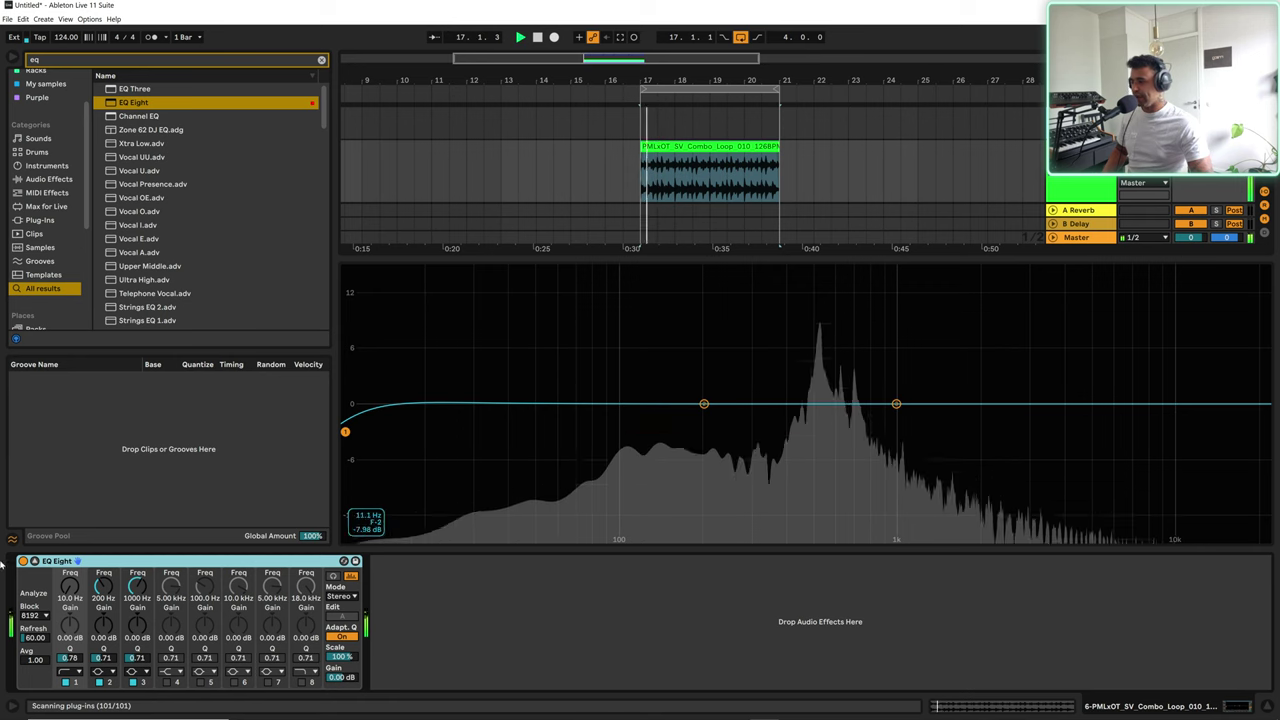
{"action": "key", "text": "space"}
{"action": "left_click", "coordinate": [36, 561]}
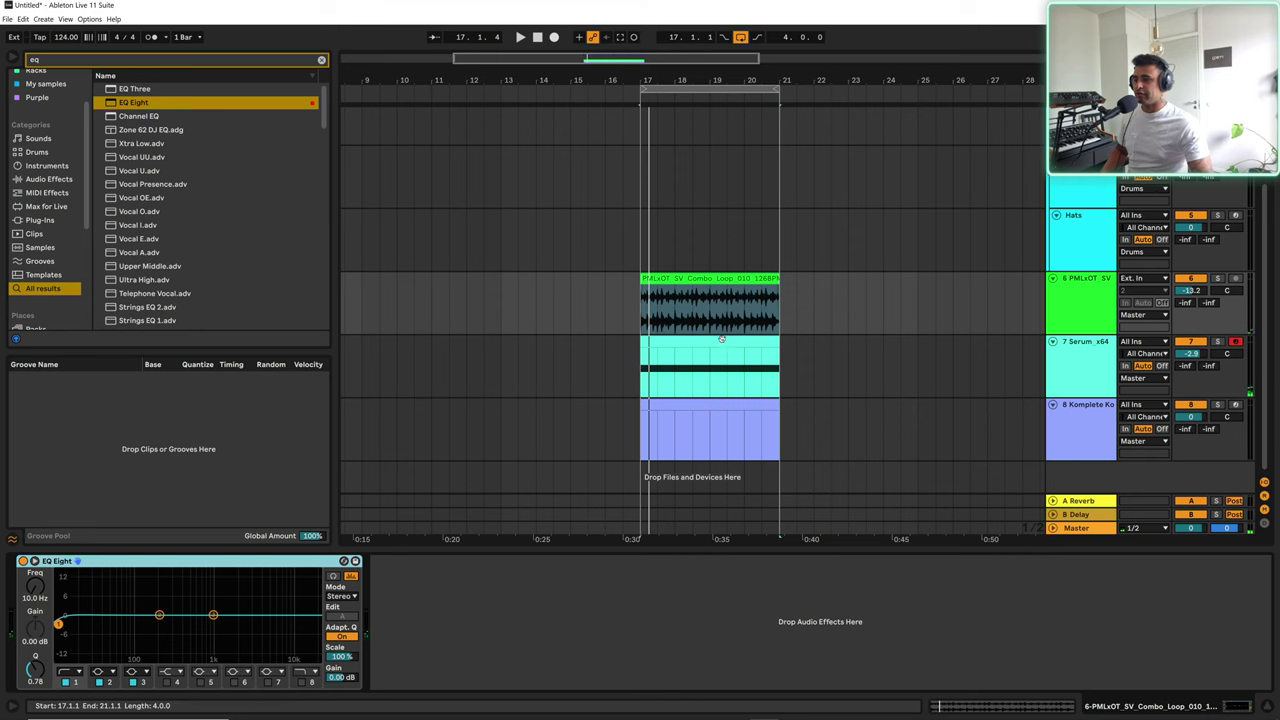
Step: Add Eb3 and F3 notes above the C3 across the Serum clip's four bars and play the chord
{"action": "double_click", "coordinate": [721, 340]}
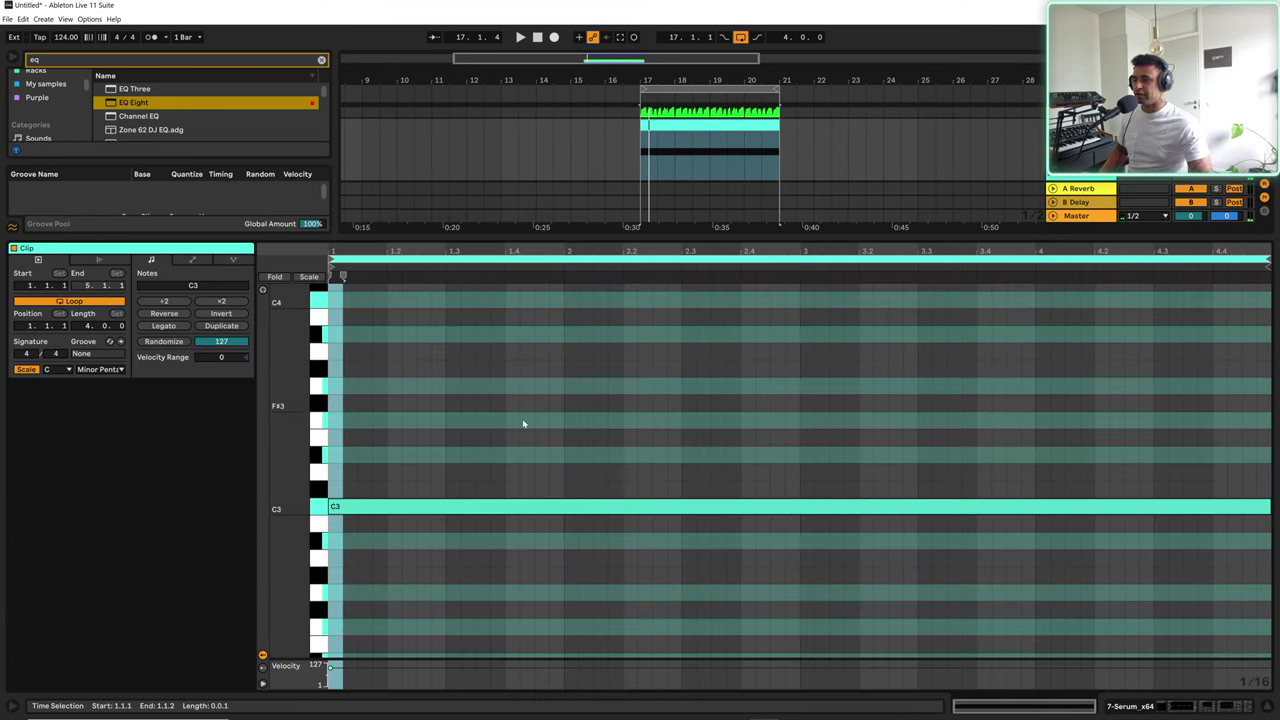
{"action": "double_click", "coordinate": [435, 457]}
{"action": "double_click", "coordinate": [442, 421]}
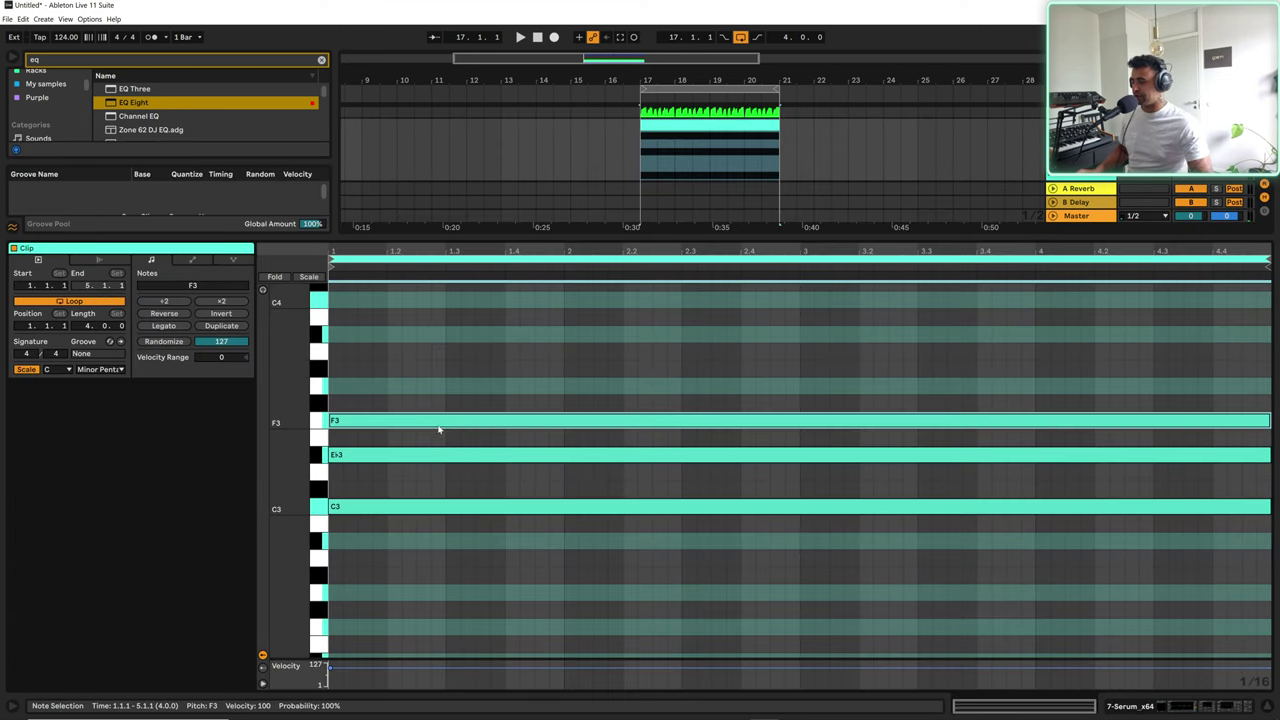
{"action": "key", "text": "space"}
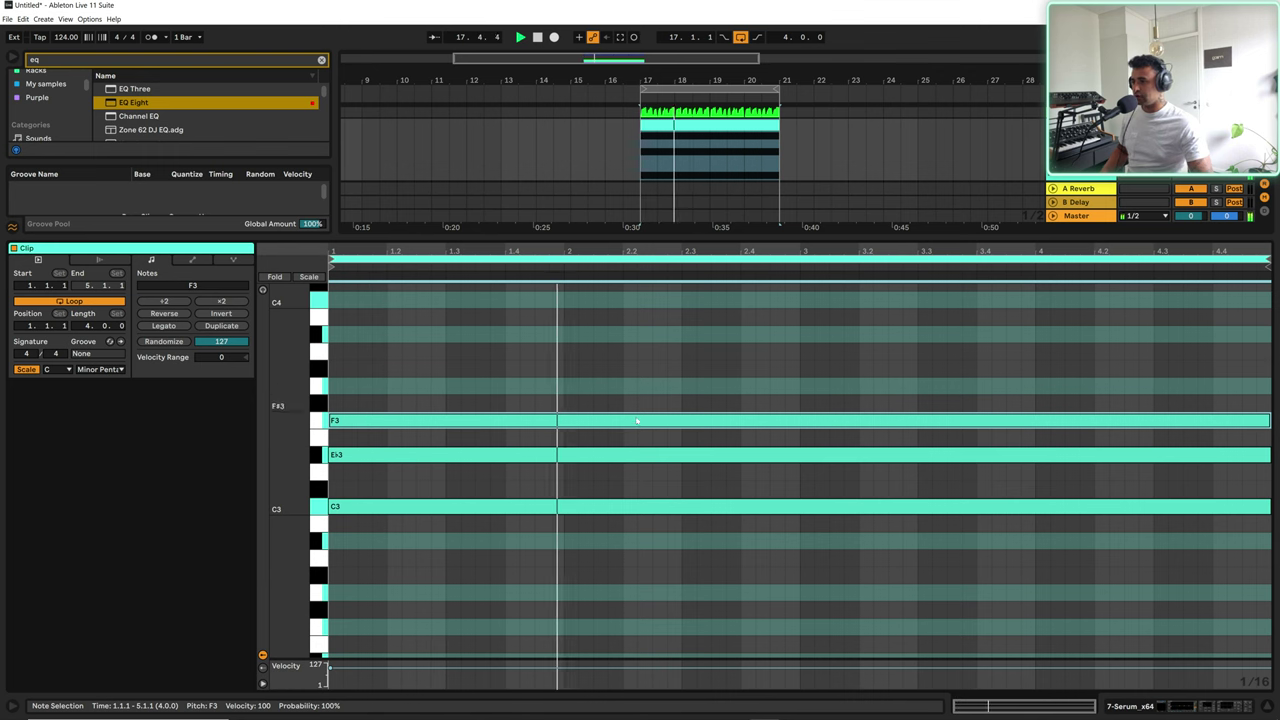
Step: Recheck the combo loop's spectrum in the enlarged EQ Eight display while it plays with the Serum chord
{"action": "left_click", "coordinate": [1269, 706]}
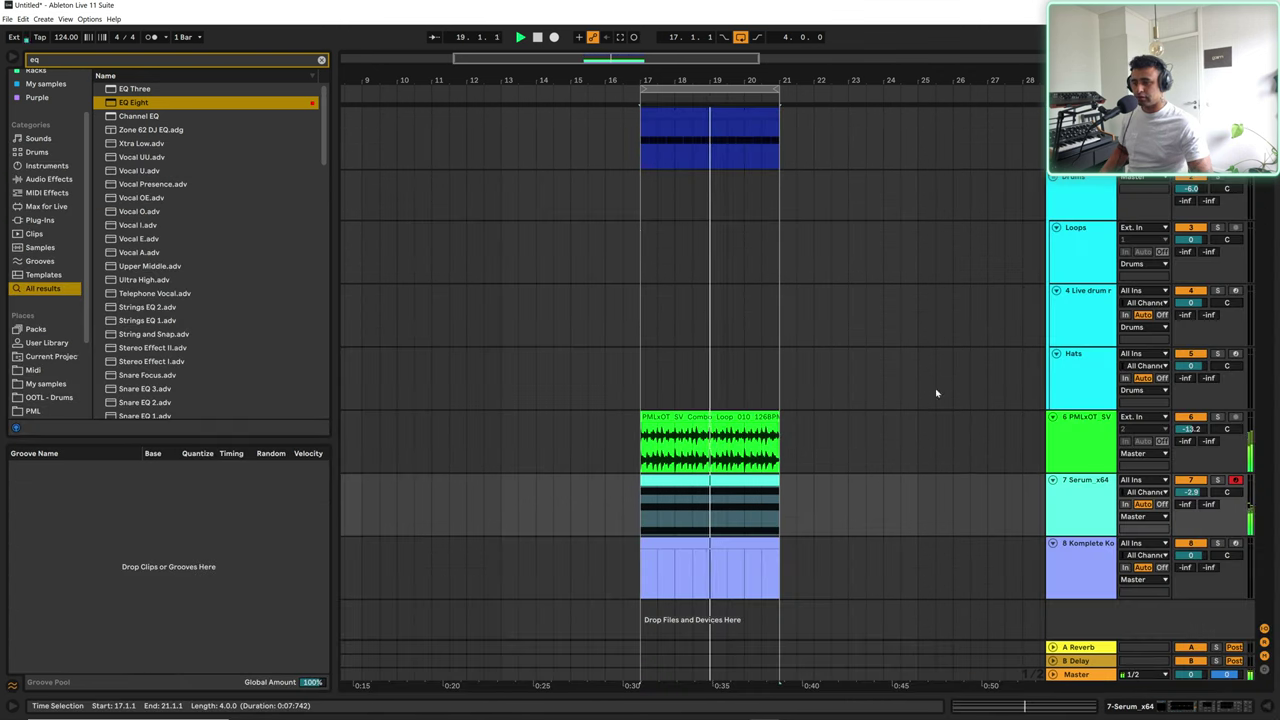
{"action": "double_click", "coordinate": [757, 440]}
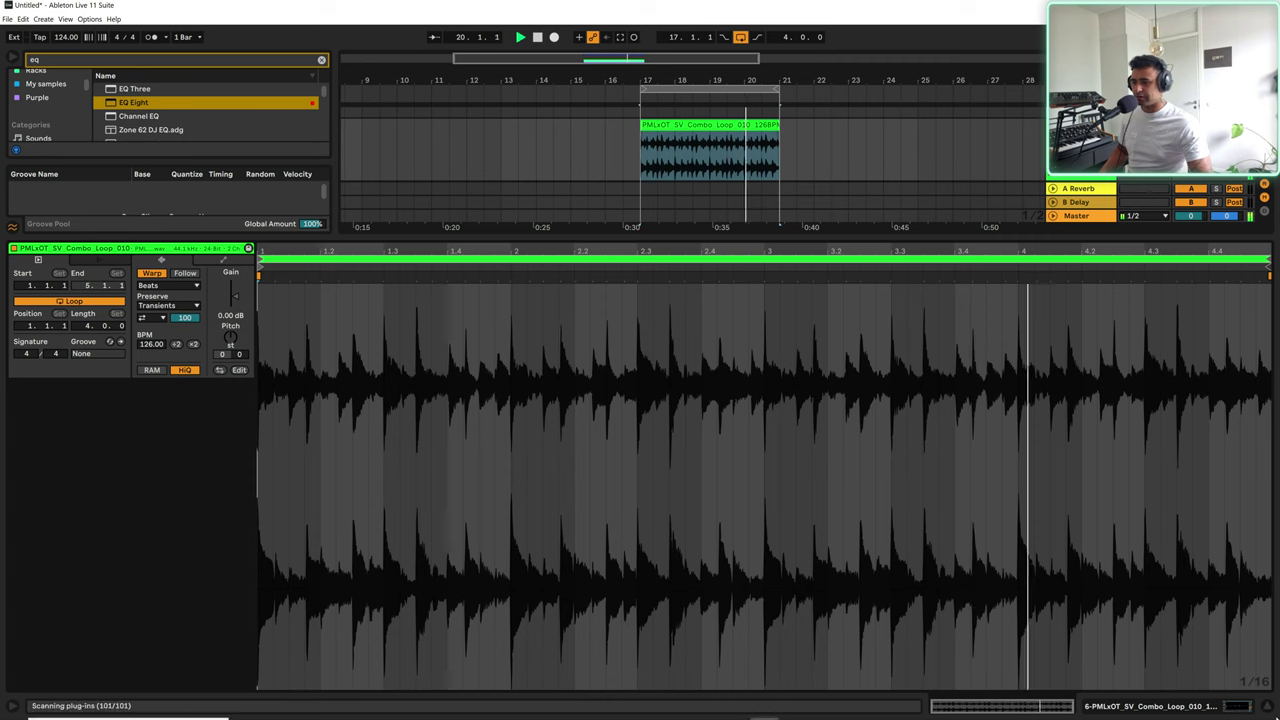
{"action": "left_click", "coordinate": [1160, 706]}
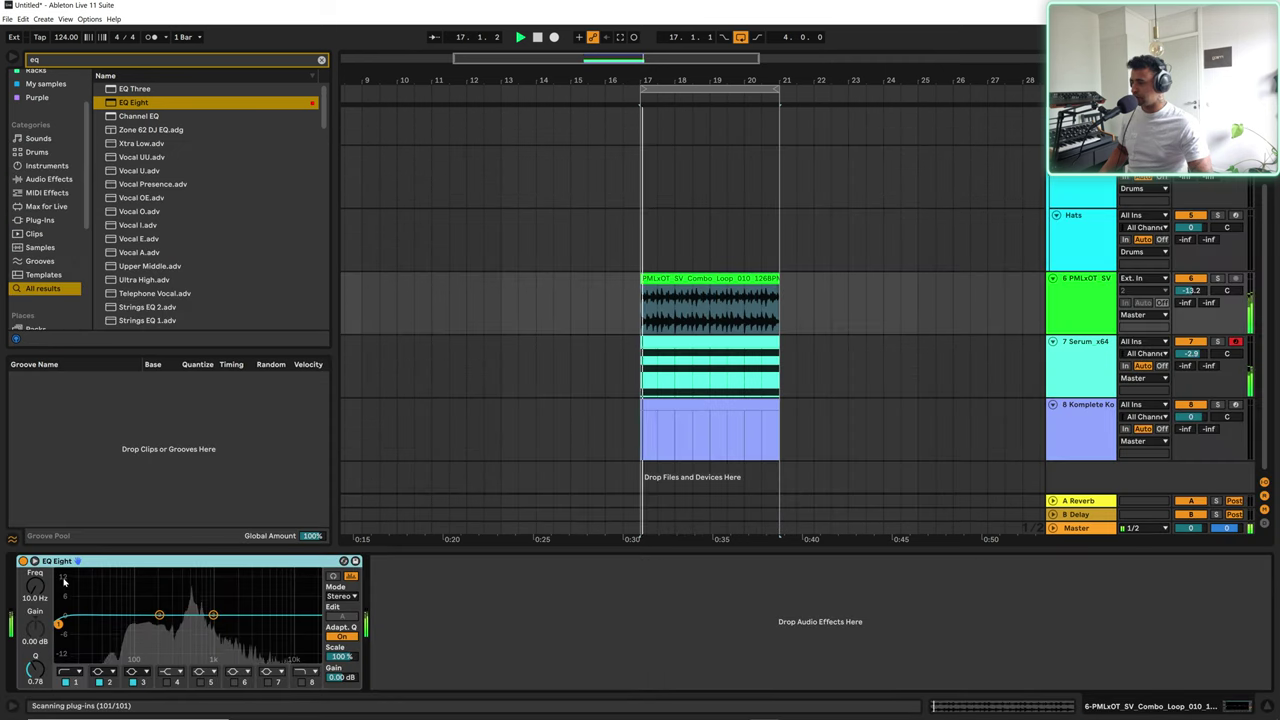
{"action": "left_click", "coordinate": [333, 576]}
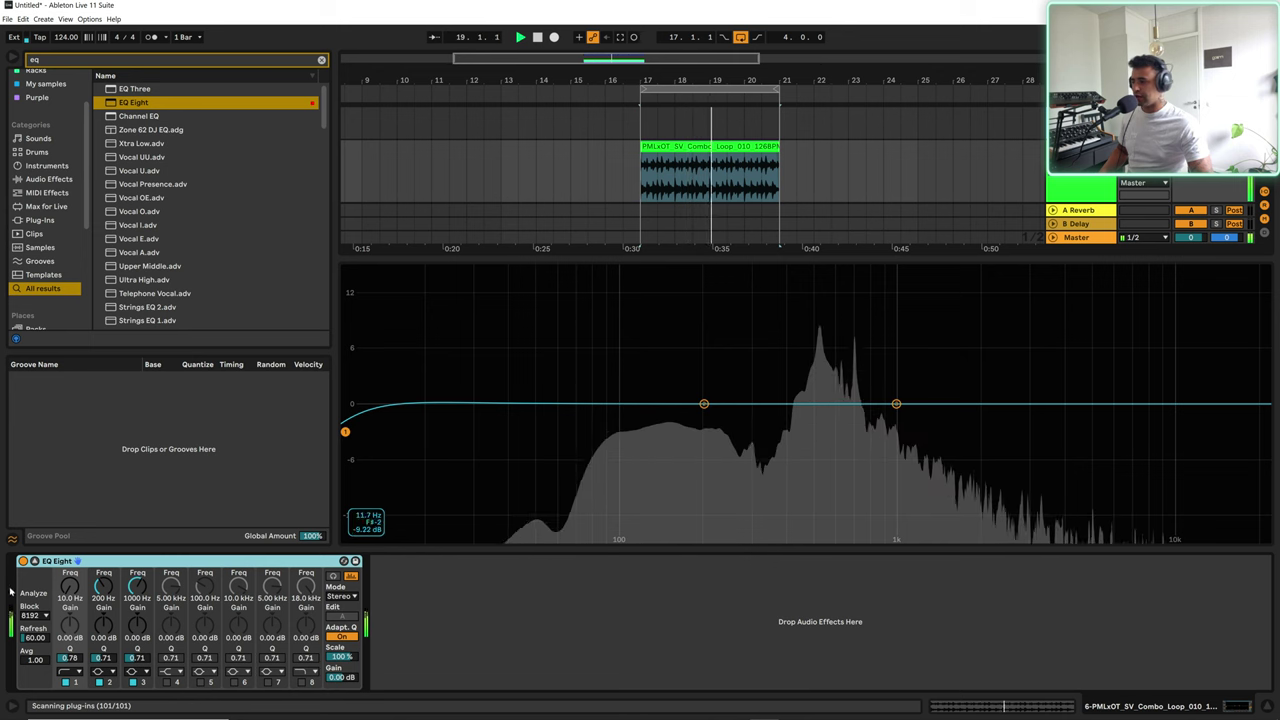
{"action": "key", "text": "space"}
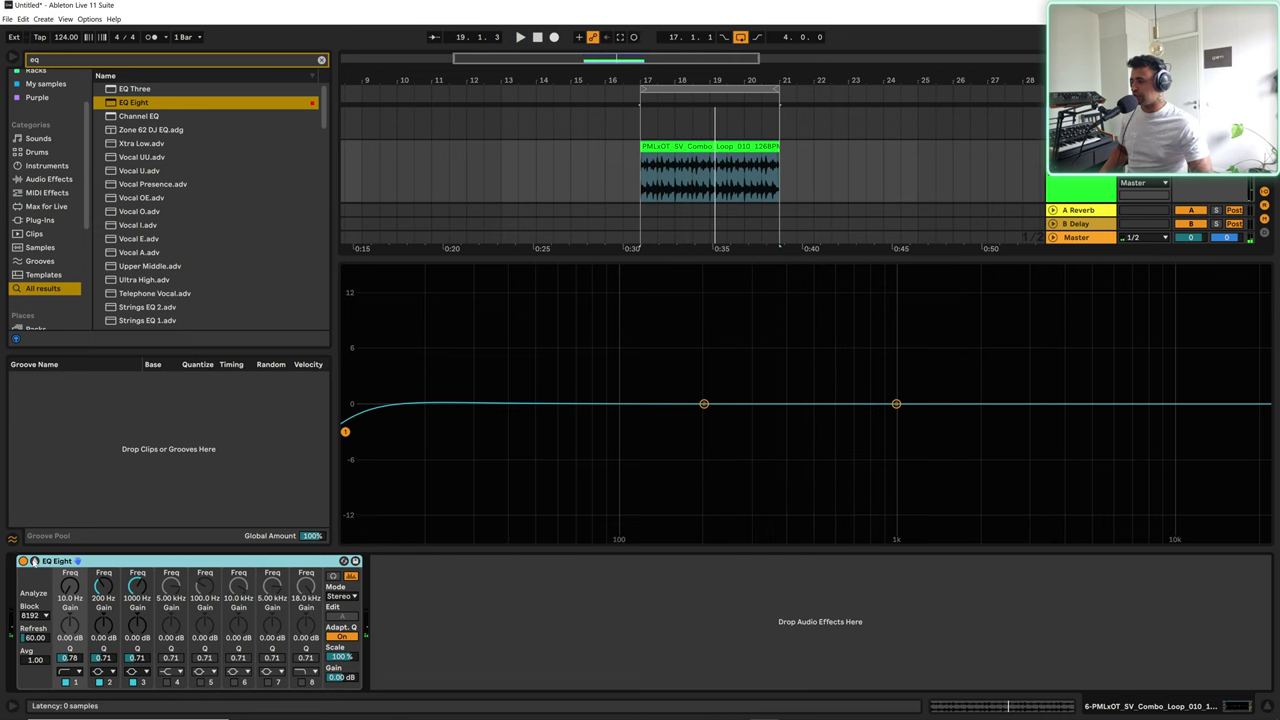
{"action": "left_click", "coordinate": [34, 561]}
Step: Search the browser for the Berlin preset and load it after EQ Eight on the combo loop track
{"action": "left_click", "coordinate": [1097, 313]}
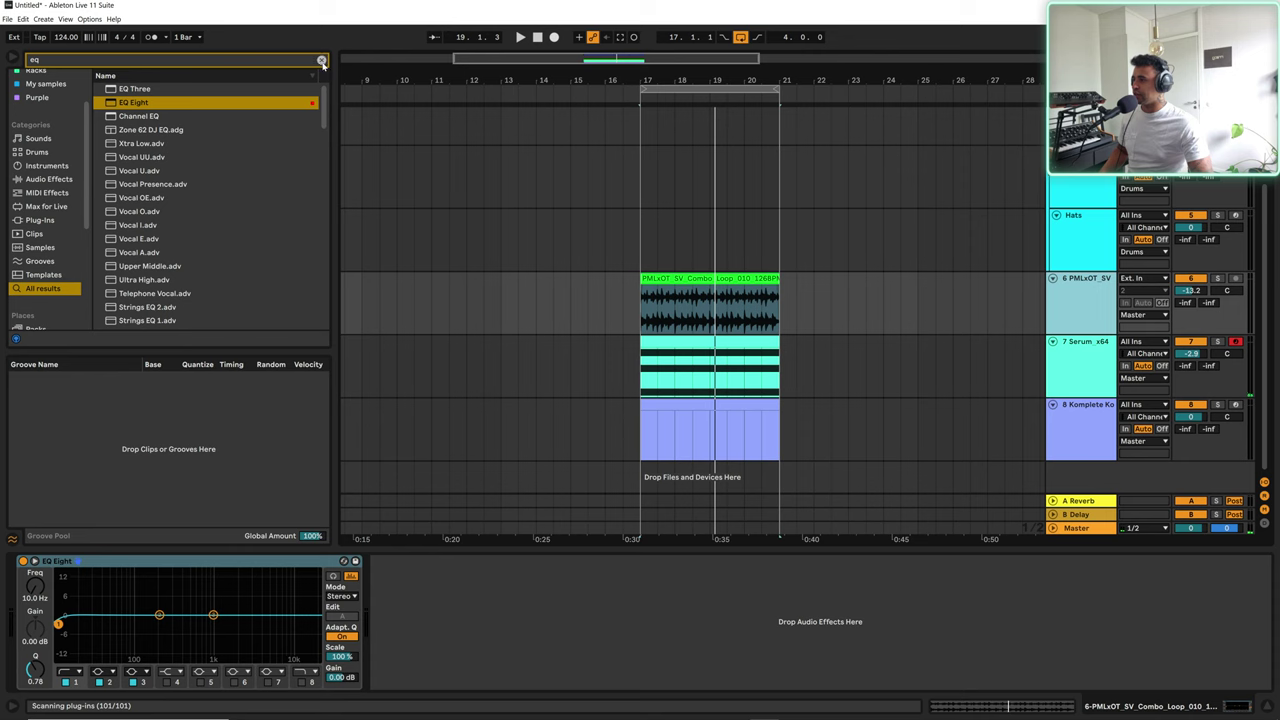
{"action": "left_click", "coordinate": [322, 61]}
{"action": "type", "text": "berlin"}
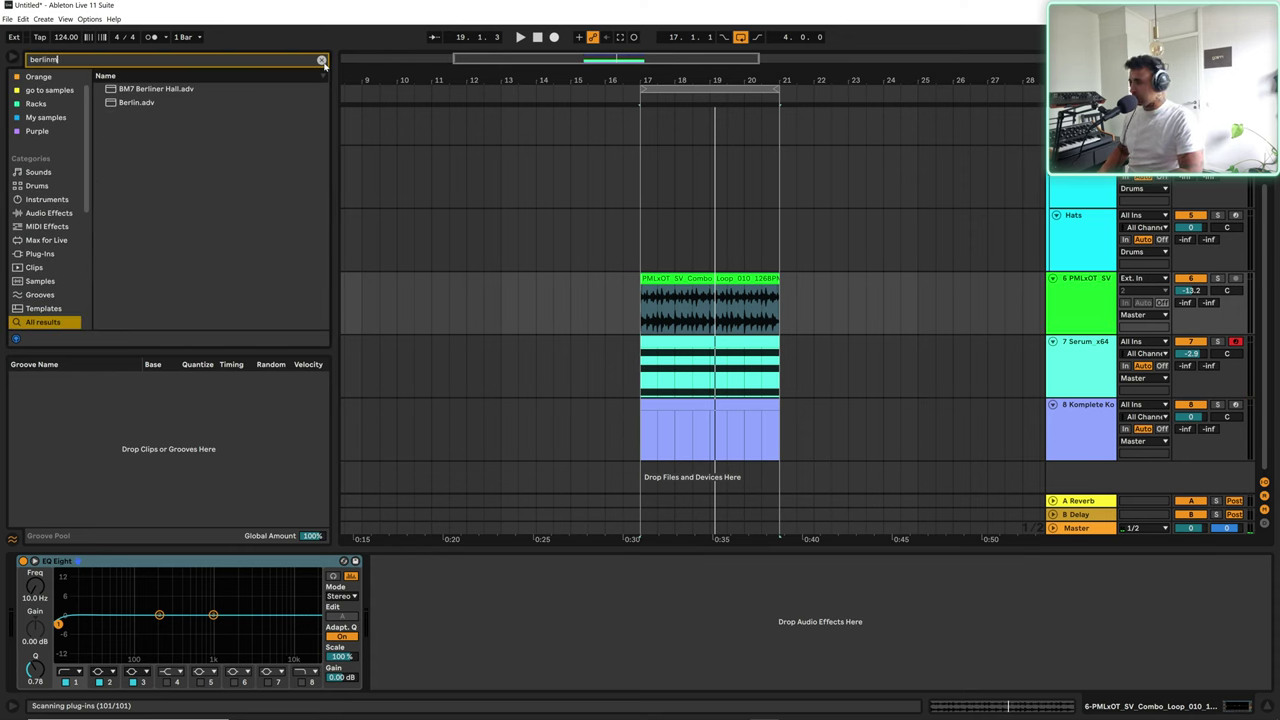
{"action": "type", "text": "m"}
{"action": "key", "text": "BackSpace"}
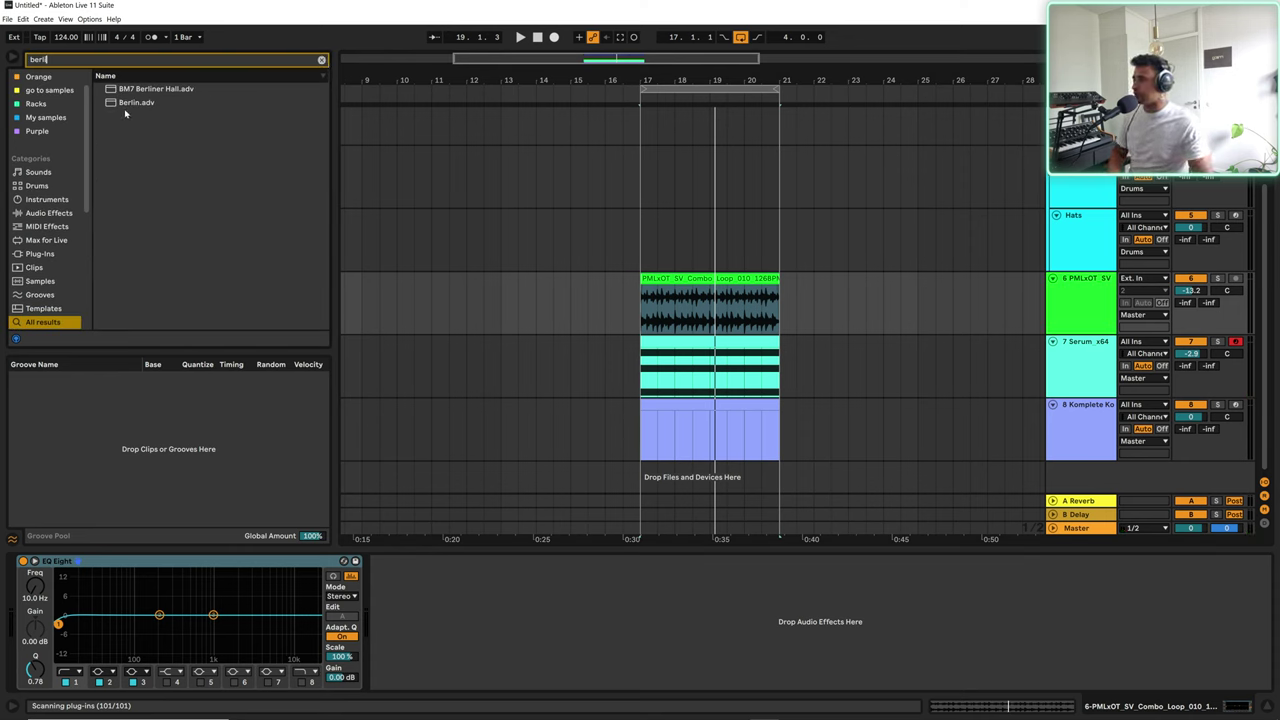
{"action": "left_click", "coordinate": [123, 104]}
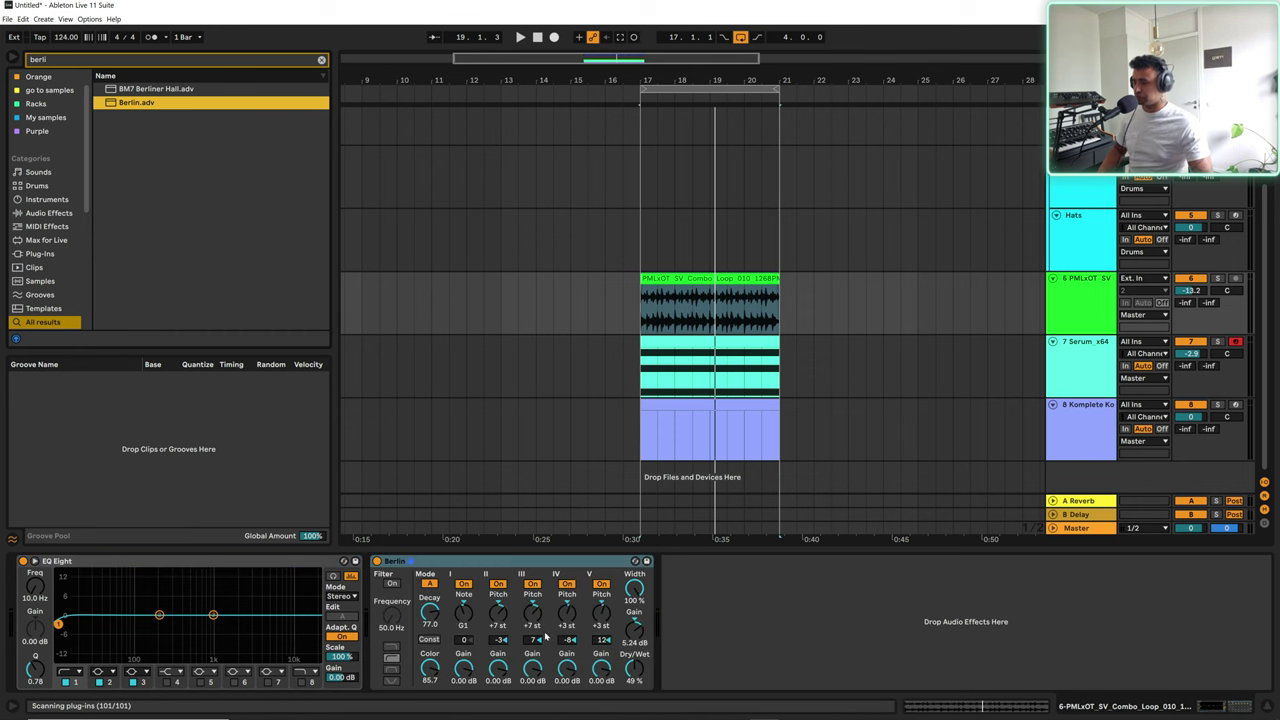
Step: Set the Berlin device's Note to C2, Color to 69.8, Decay to 56.3 and Dry/Wet to 27 % during playback, and clear the browser search
{"action": "key", "text": "space"}
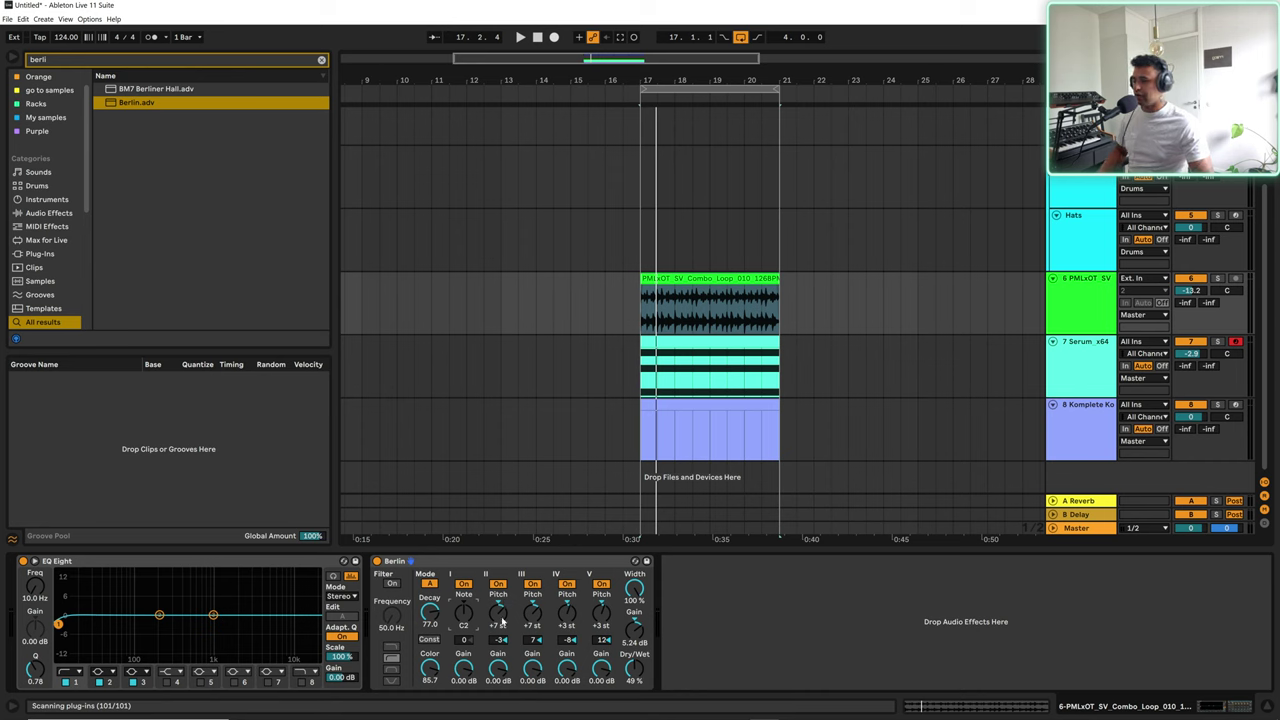
{"action": "key", "text": "space"}
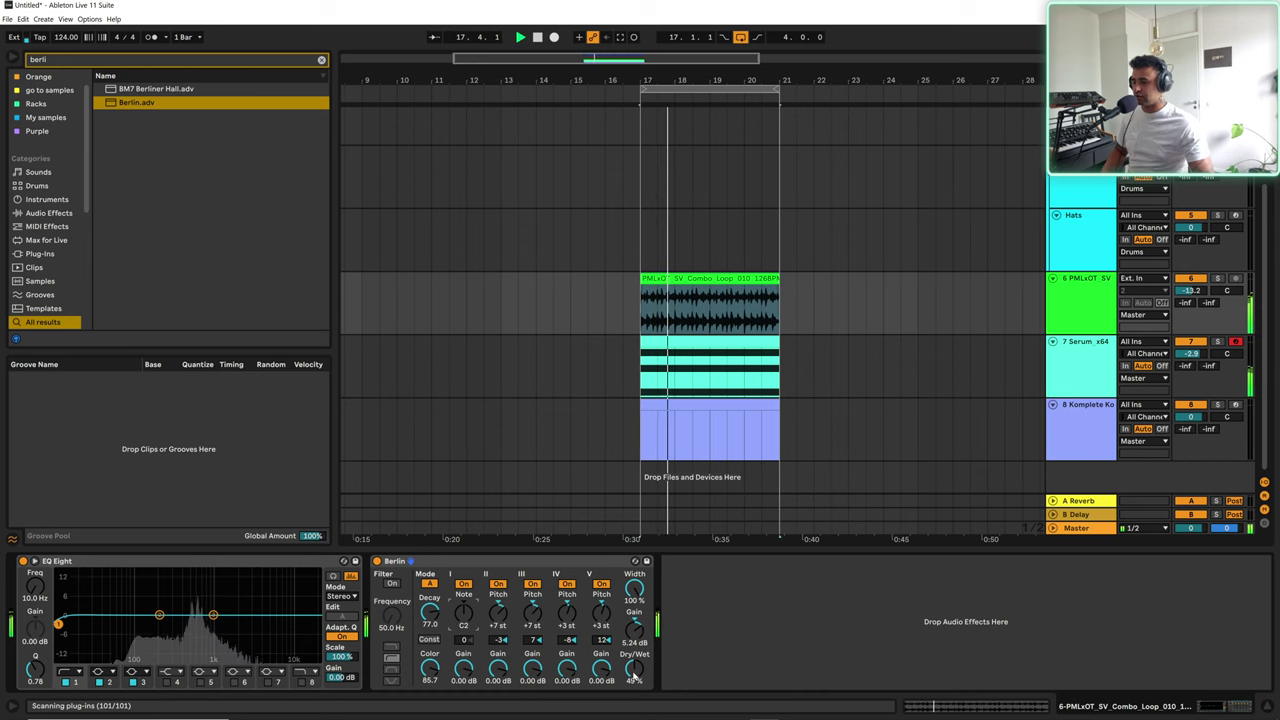
{"action": "left_click_drag", "start_coordinate": [633, 674], "coordinate": [633, 700]}
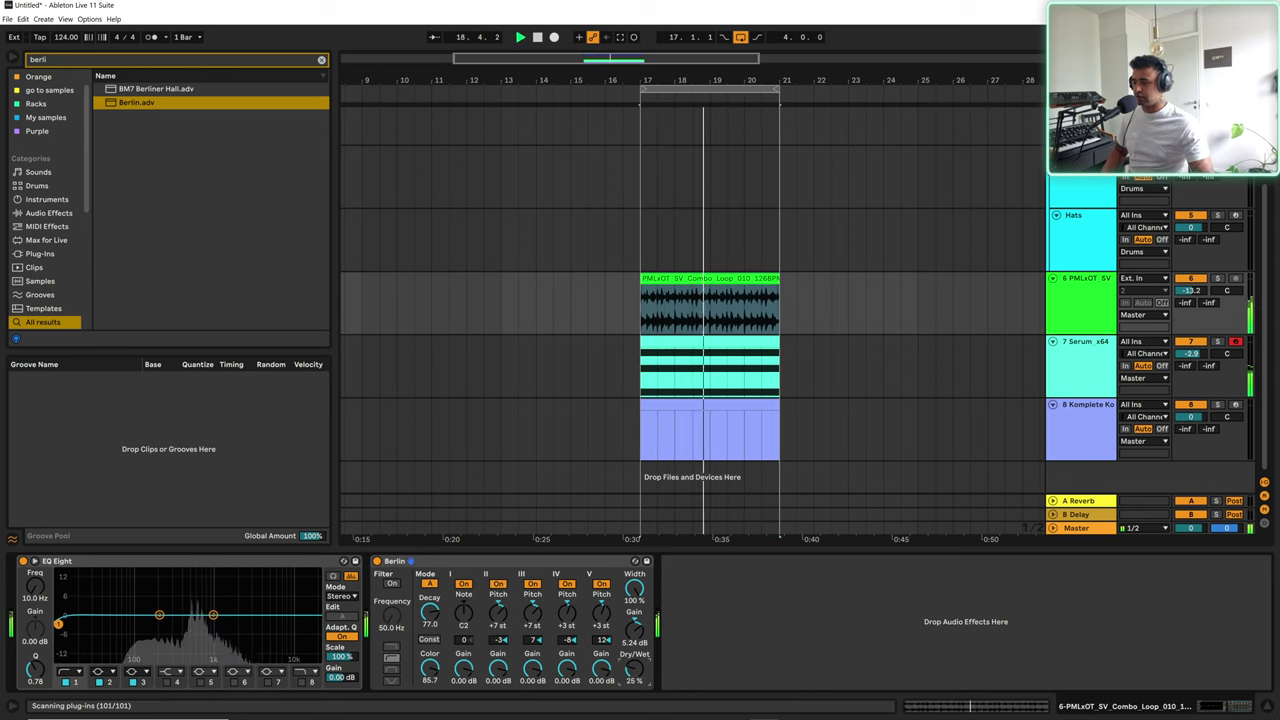
{"action": "left_click_drag", "start_coordinate": [430, 669], "coordinate": [430, 686]}
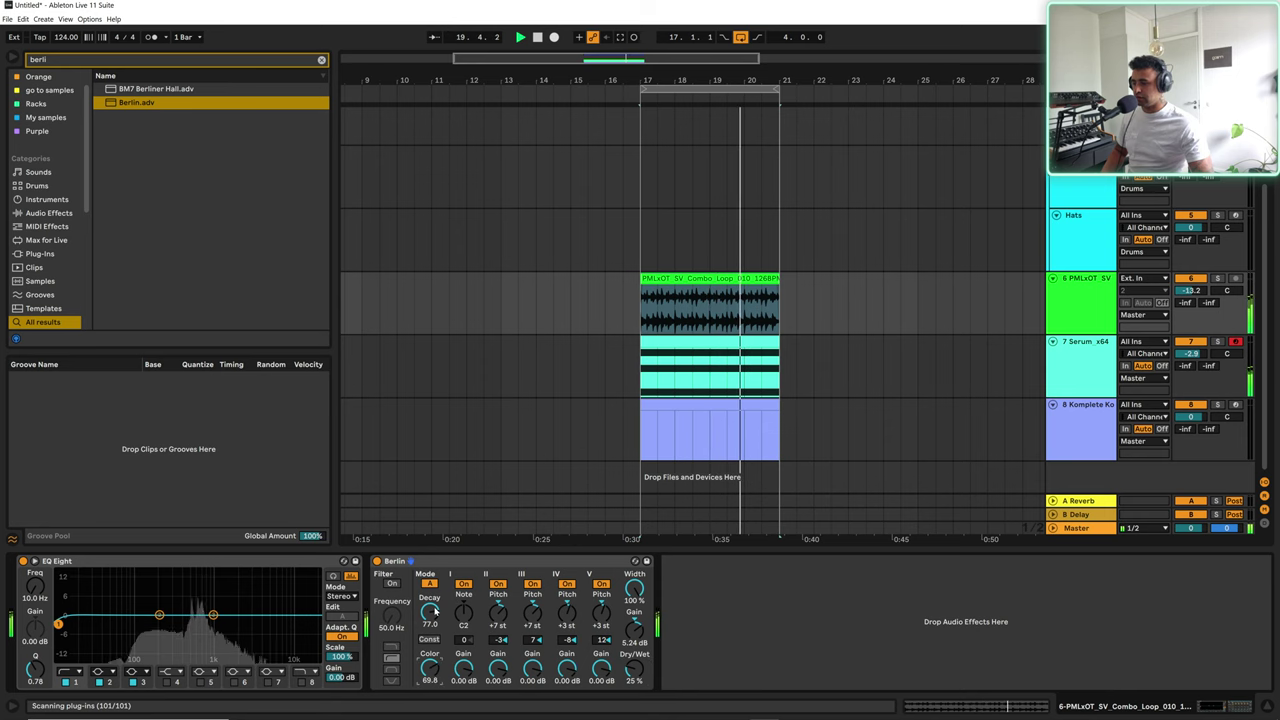
{"action": "left_click_drag", "start_coordinate": [434, 611], "coordinate": [434, 632]}
{"action": "left_click_drag", "start_coordinate": [633, 671], "coordinate": [633, 669]}
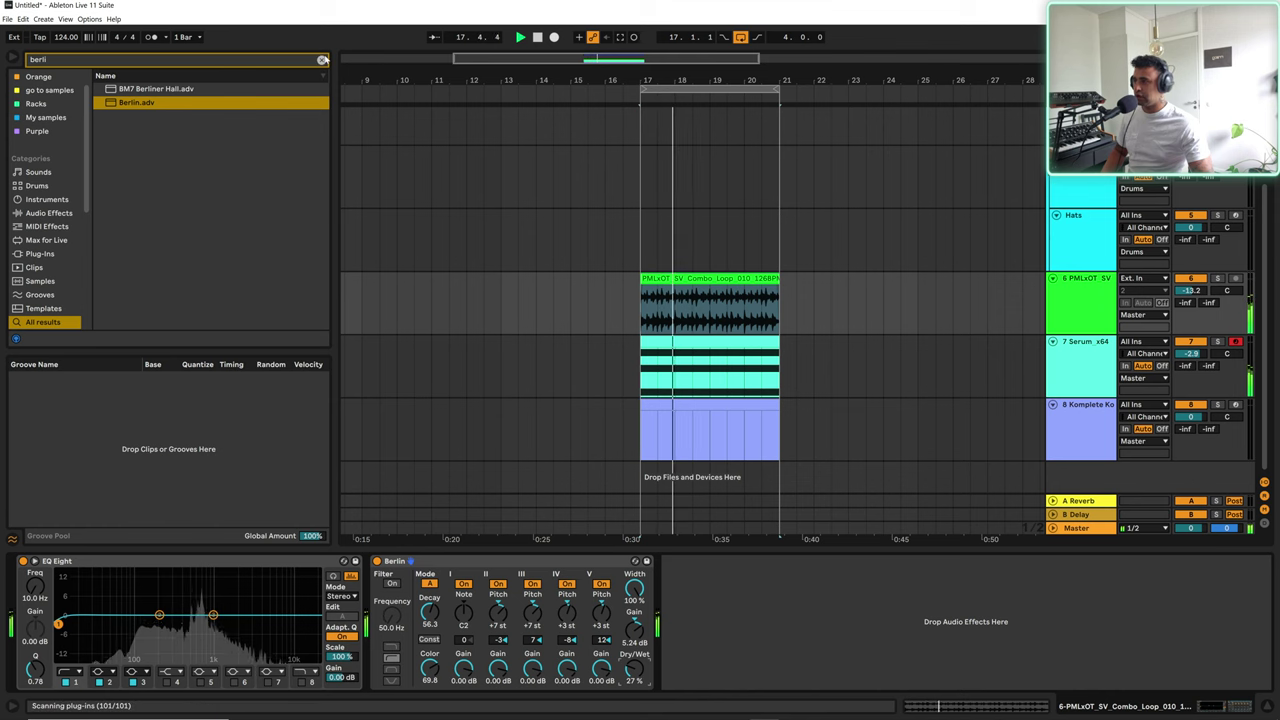
{"action": "left_click", "coordinate": [322, 60]}
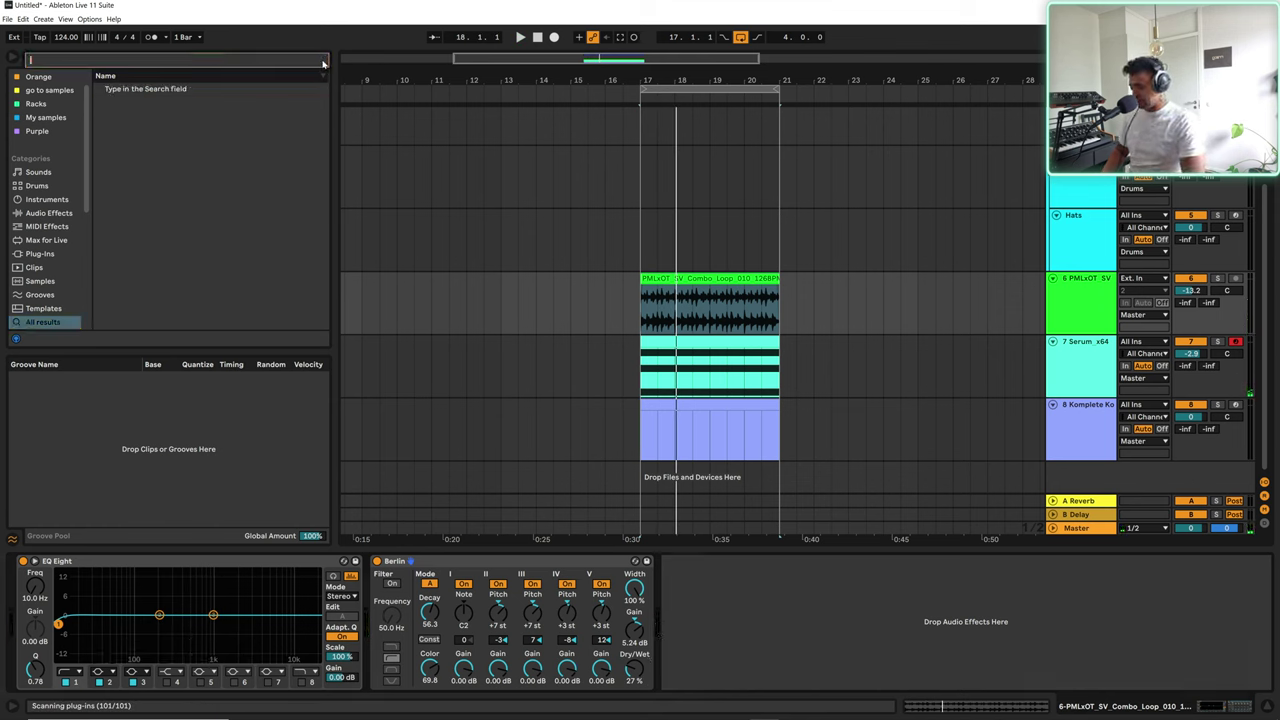
Step: Set the combo loop clip's transient envelope to 35 and raise its track's EQ Eight low cut to 182 Hz
{"action": "double_click", "coordinate": [695, 288]}
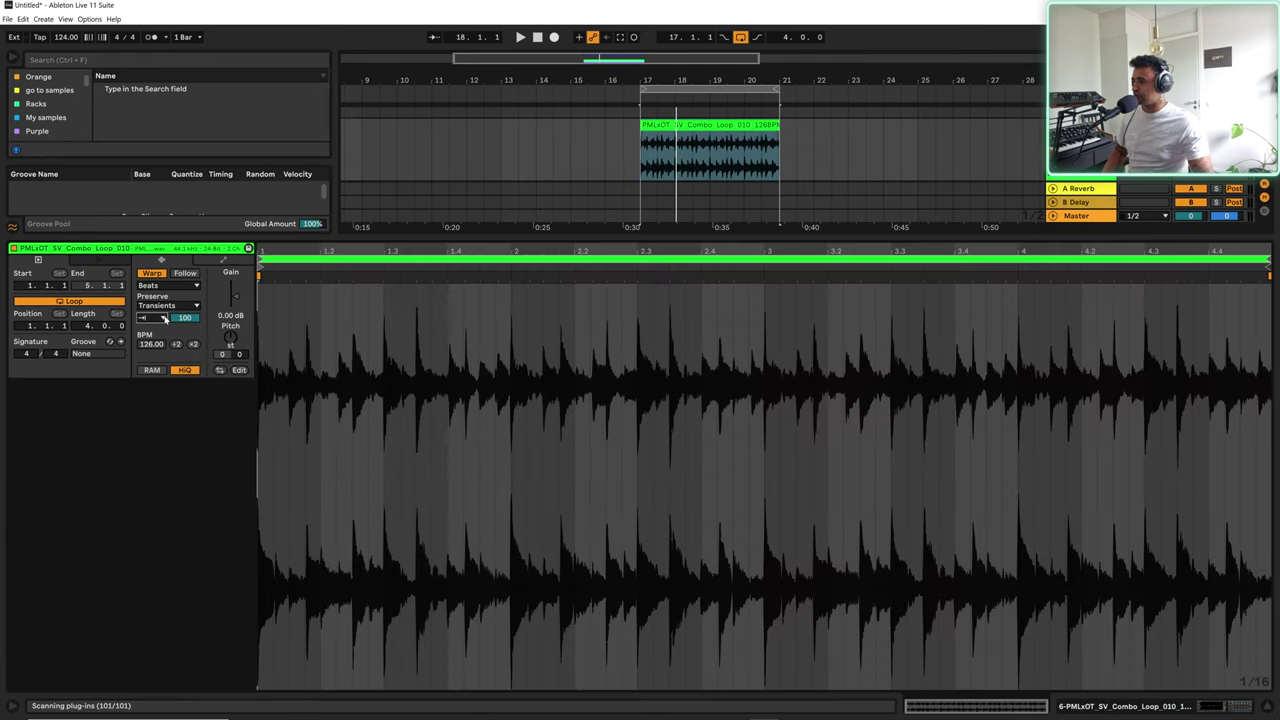
{"action": "left_click_drag", "start_coordinate": [178, 318], "coordinate": [178, 325]}
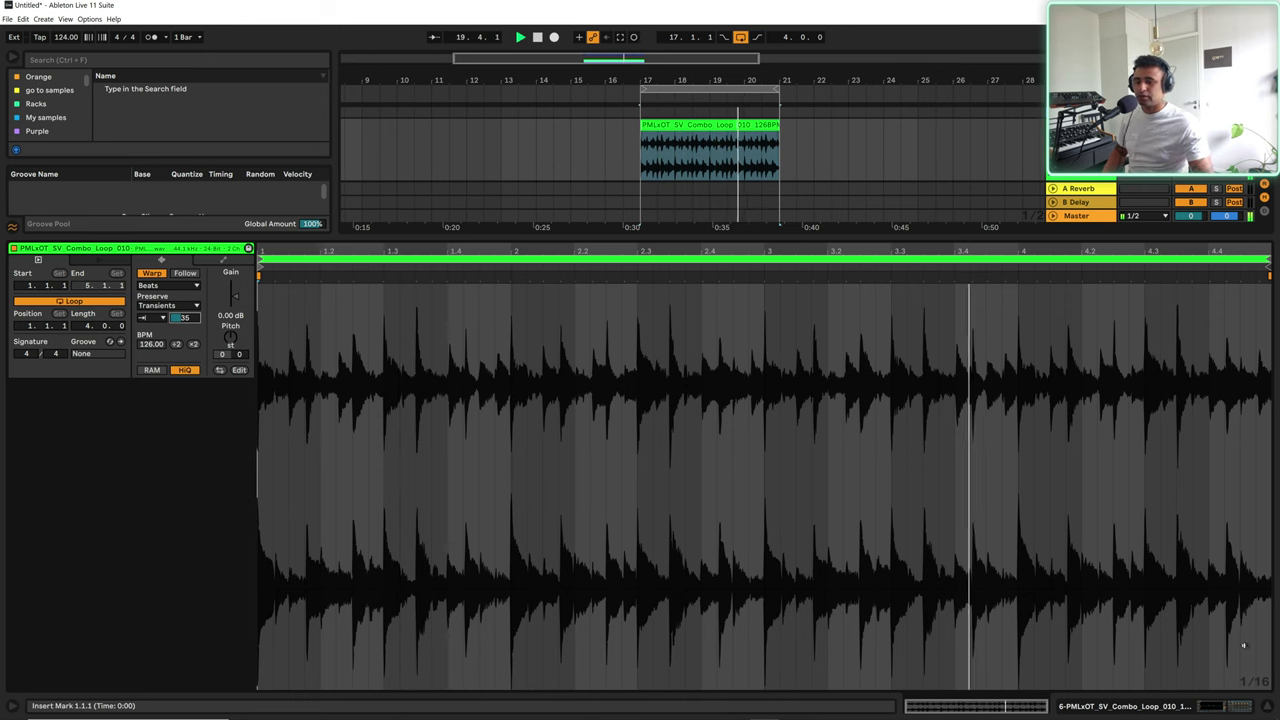
{"action": "left_click", "coordinate": [1212, 706]}
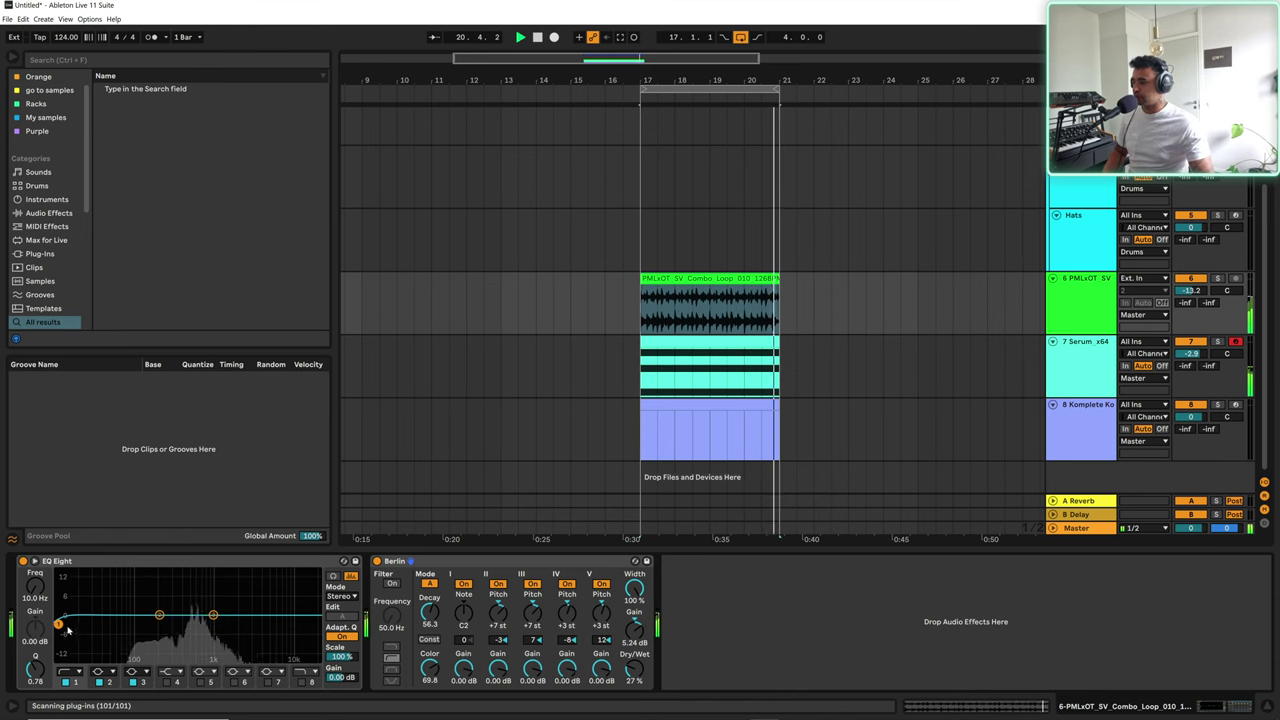
{"action": "left_click_drag", "start_coordinate": [58, 623], "coordinate": [156, 626]}
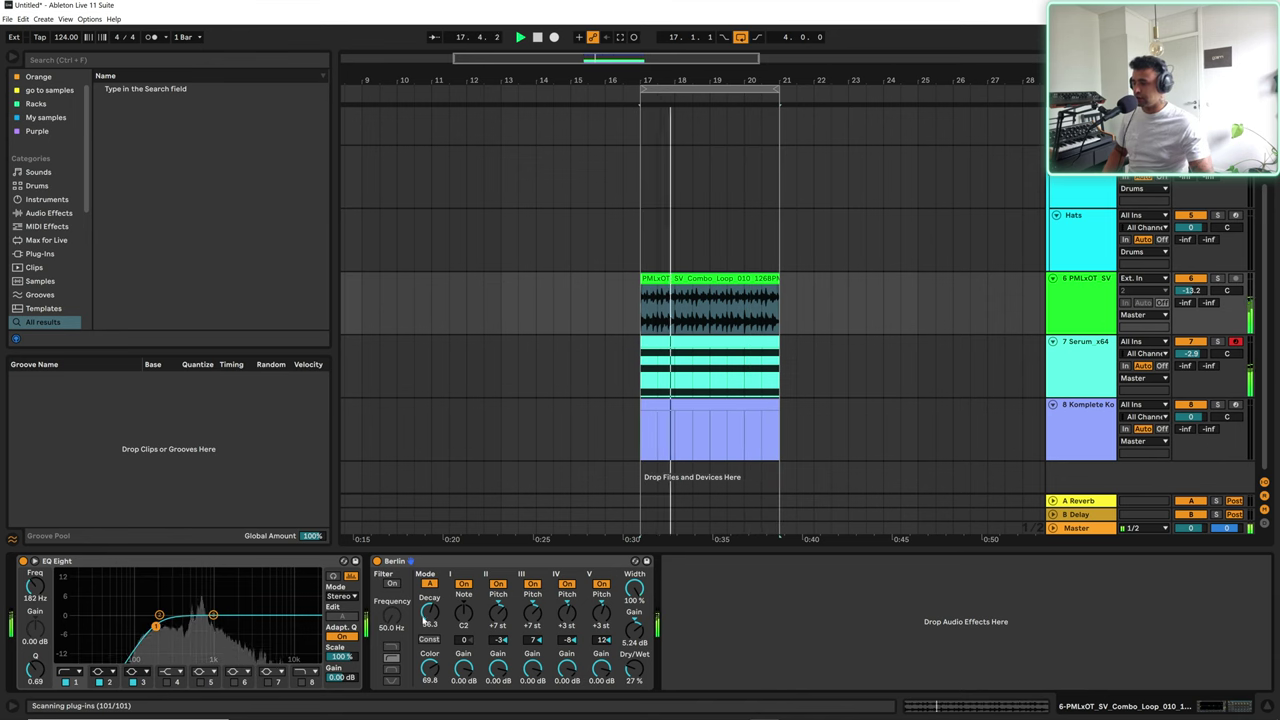
Step: Set the Berlin device's Color to 85.7 and Dry/Wet to 33 % while playing the loop
{"action": "left_click_drag", "start_coordinate": [430, 668], "coordinate": [430, 656]}
{"action": "left_click_drag", "start_coordinate": [631, 671], "coordinate": [631, 656]}
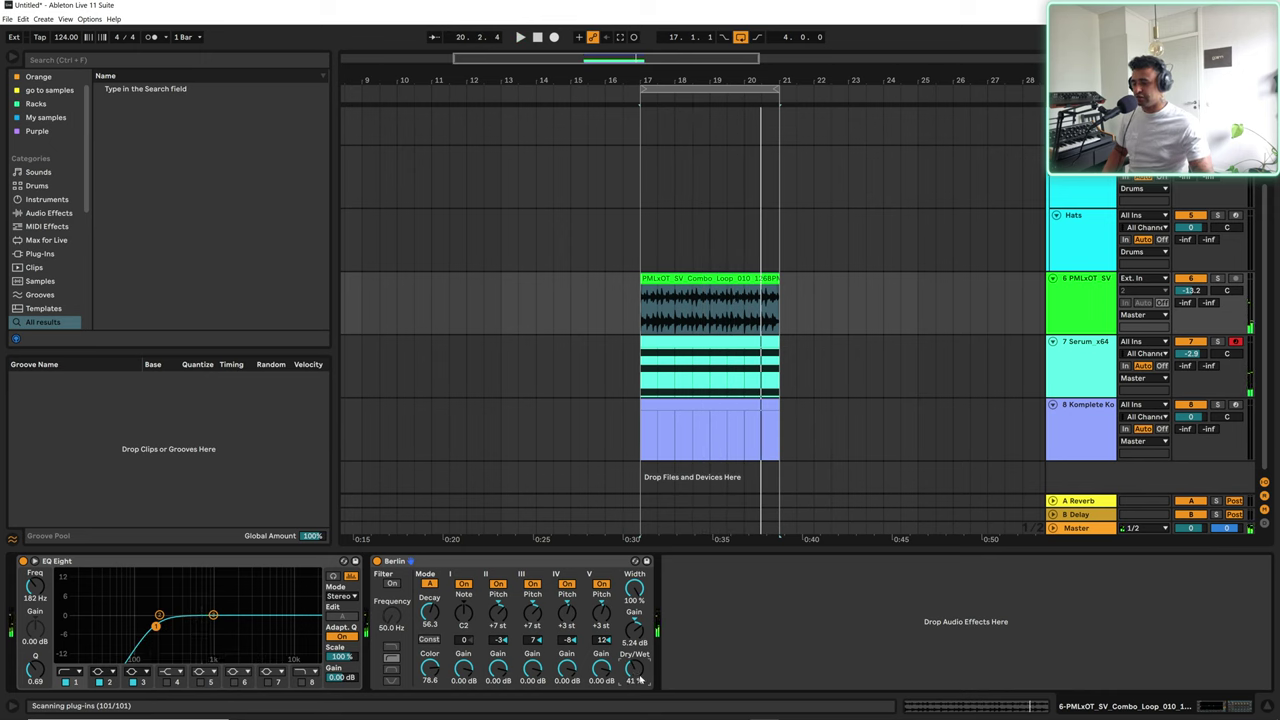
{"action": "key", "text": "space"}
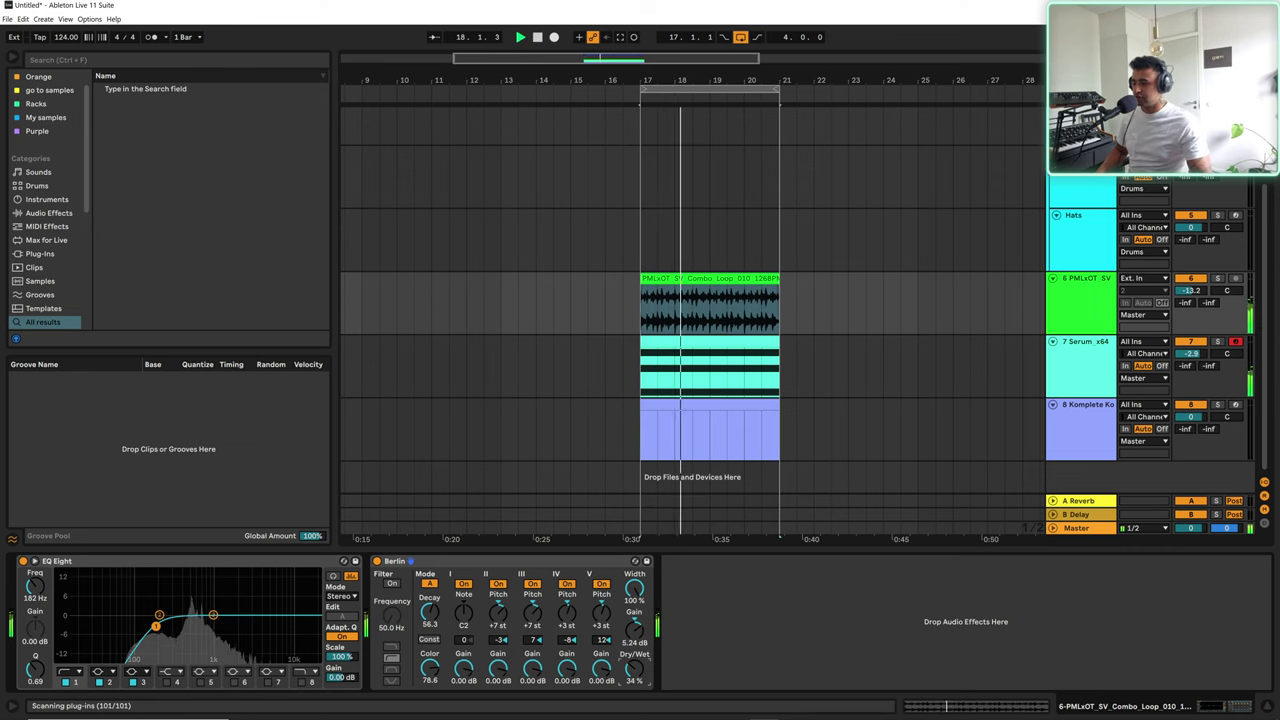
{"action": "left_click_drag", "start_coordinate": [634, 669], "coordinate": [634, 679]}
{"action": "mouse_move", "coordinate": [430, 669]}
{"action": "left_mouse_down"}
{"action": "mouse_move", "coordinate": [430, 685]}
{"action": "mouse_move", "coordinate": [430, 660]}
{"action": "left_mouse_up"}
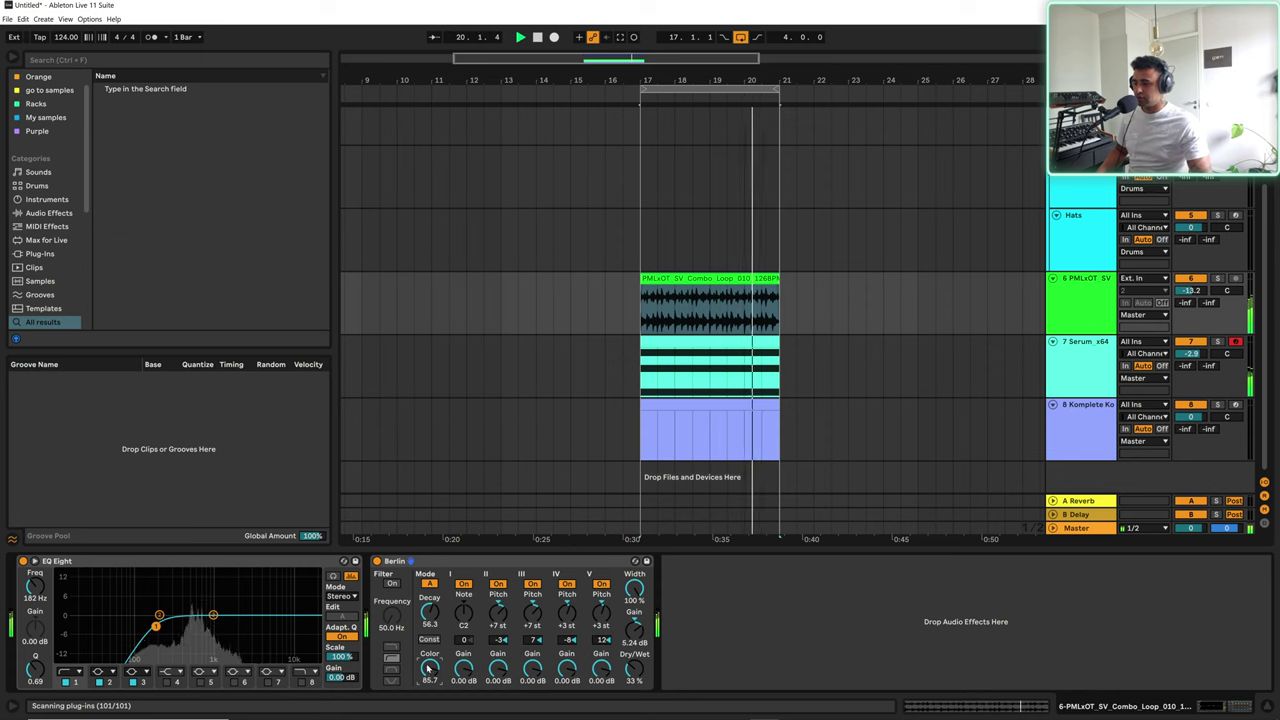
Step: In Berlin, tune resonators II, III and IV to +3, +5 and +7 st, switch off V, and set Gain to 4.52 dB and Dry/Wet to 24 %
{"action": "left_click", "coordinate": [567, 583]}
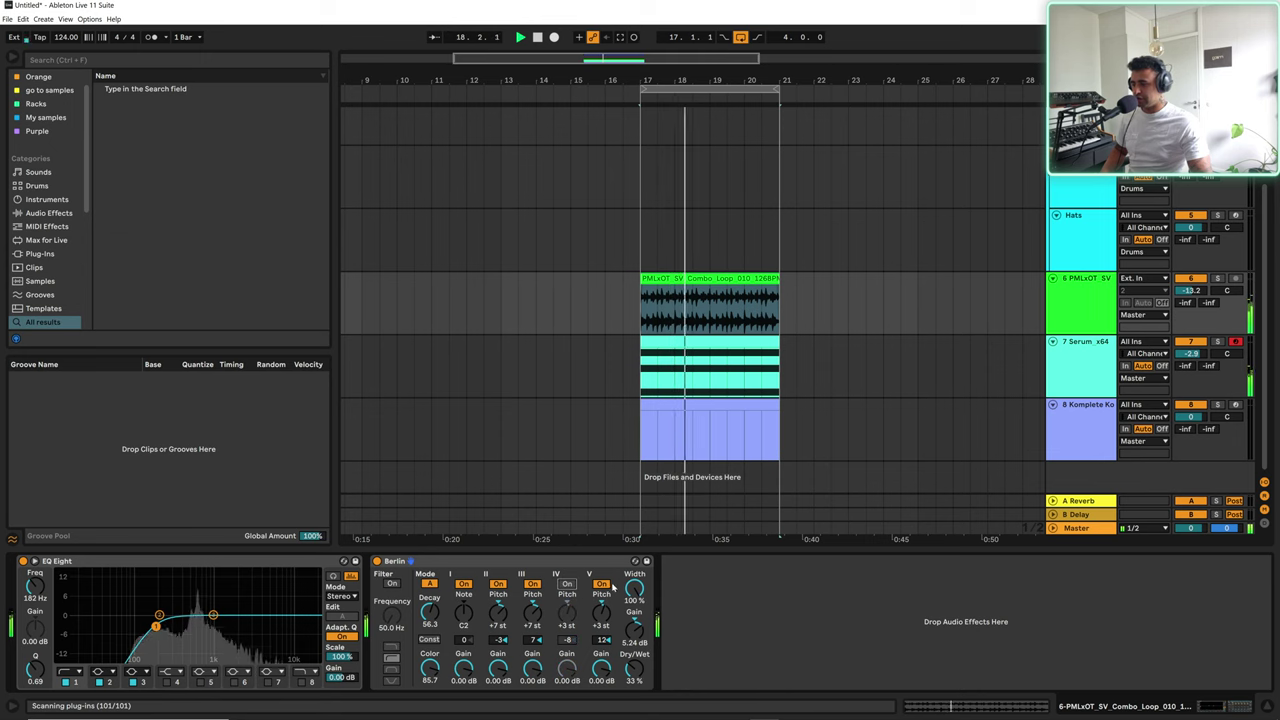
{"action": "left_click", "coordinate": [601, 584]}
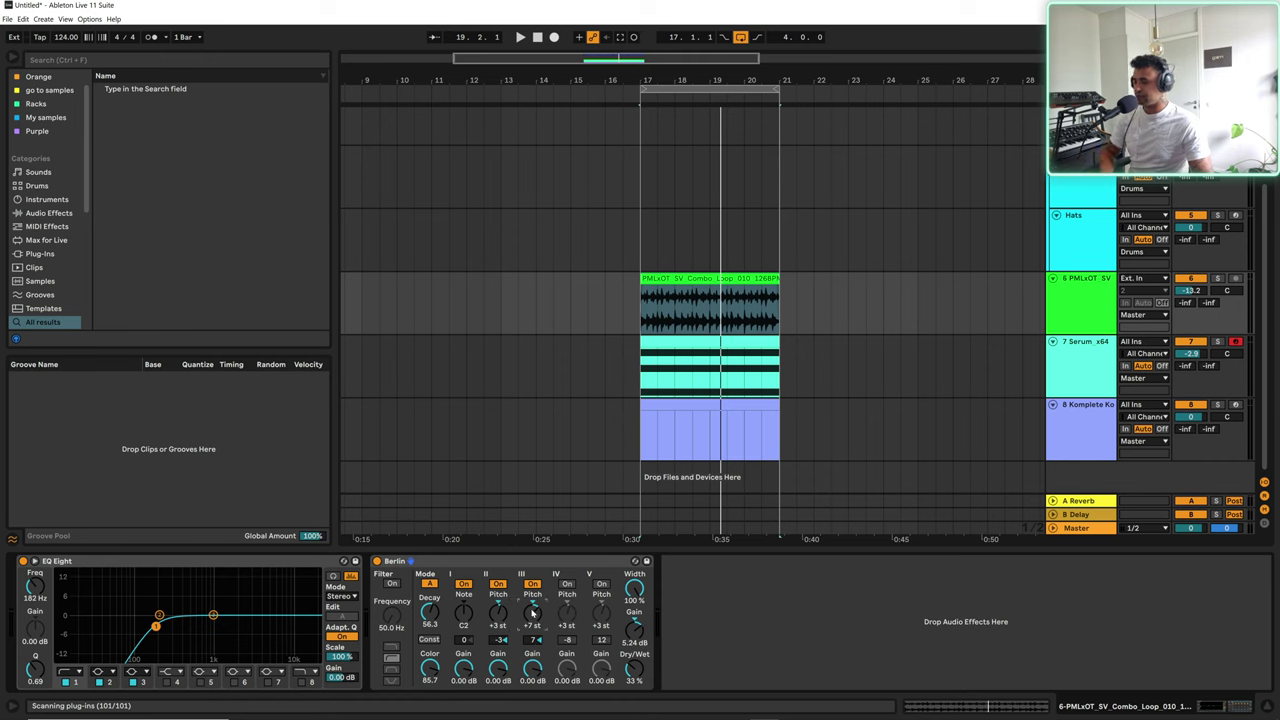
{"action": "key", "text": "space"}
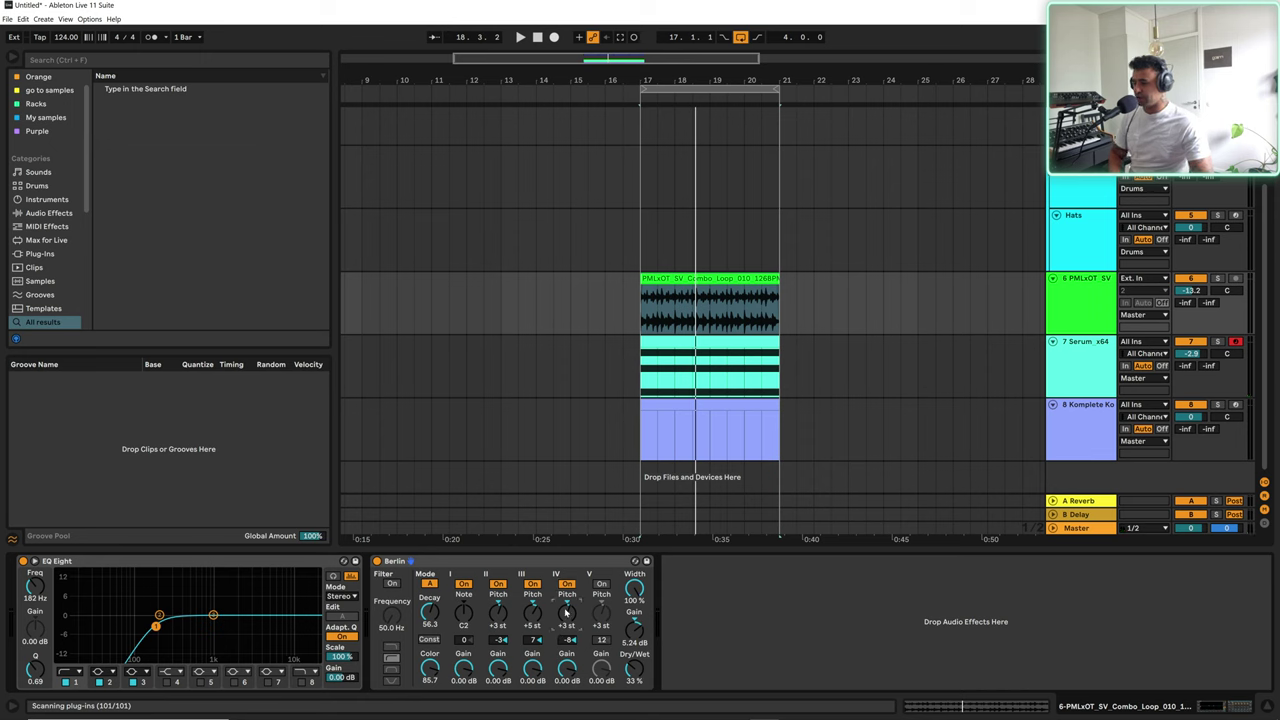
{"action": "key", "text": "space"}
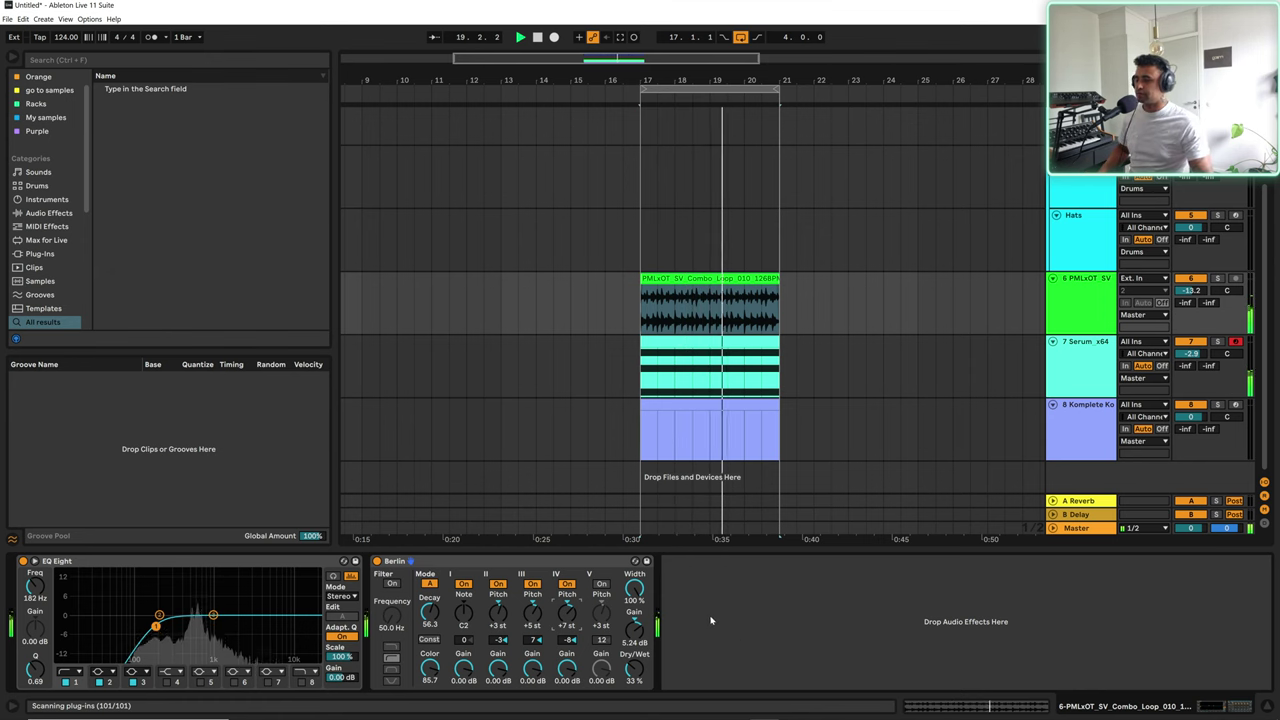
{"action": "left_click_drag", "start_coordinate": [634, 686], "coordinate": [634, 719]}
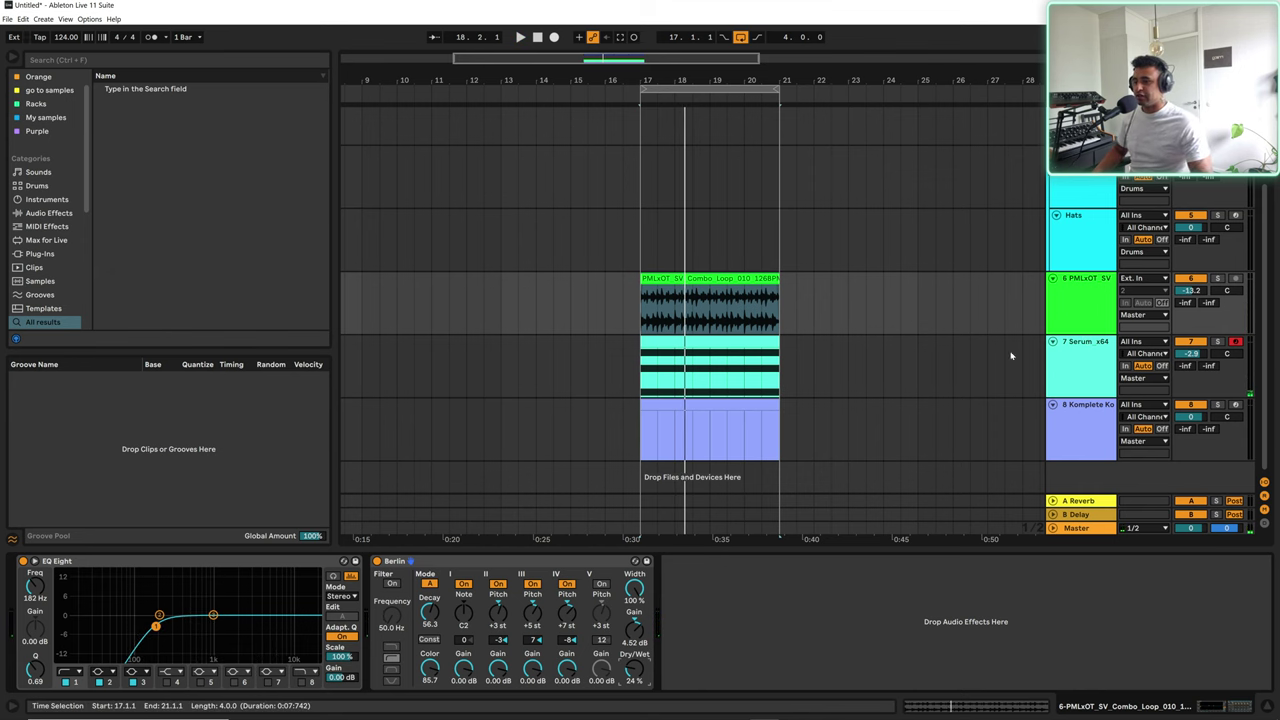
Step: Duplicate the four-bar section from bar 17 across all tracks and extend the loop brace to cover eight bars
{"action": "left_click", "coordinate": [1082, 380]}
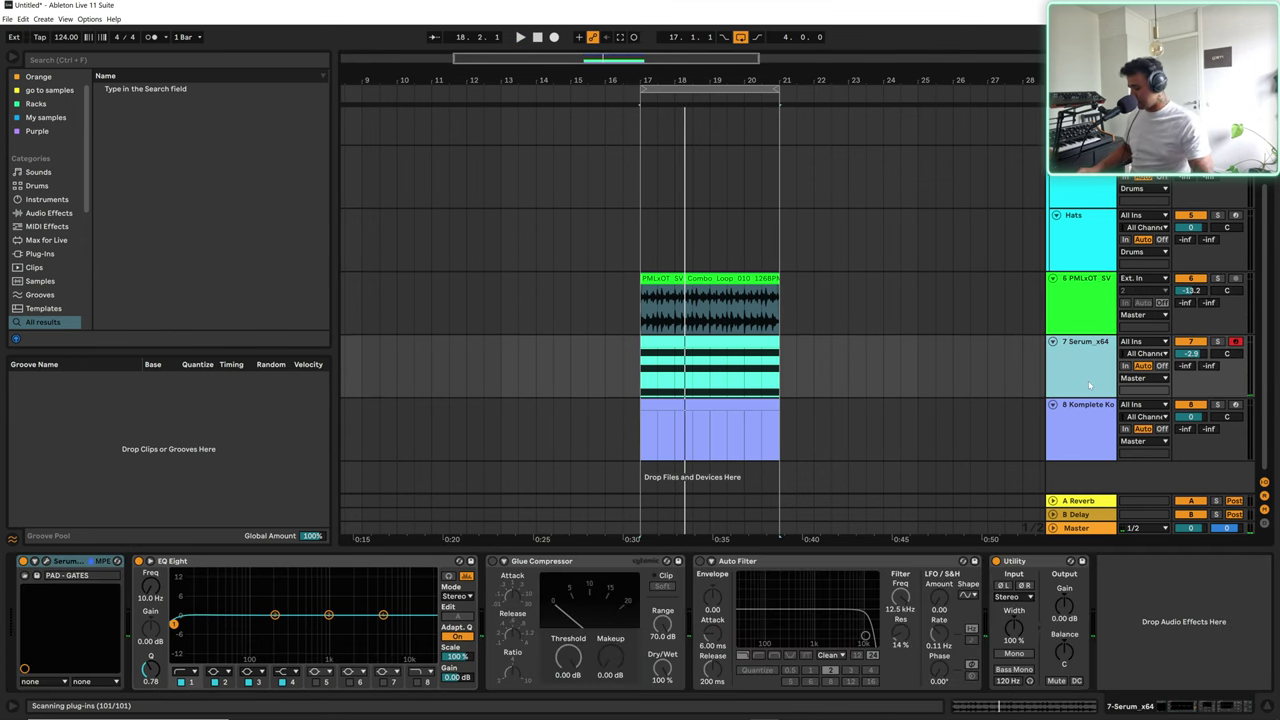
{"action": "left_click", "coordinate": [733, 91]}
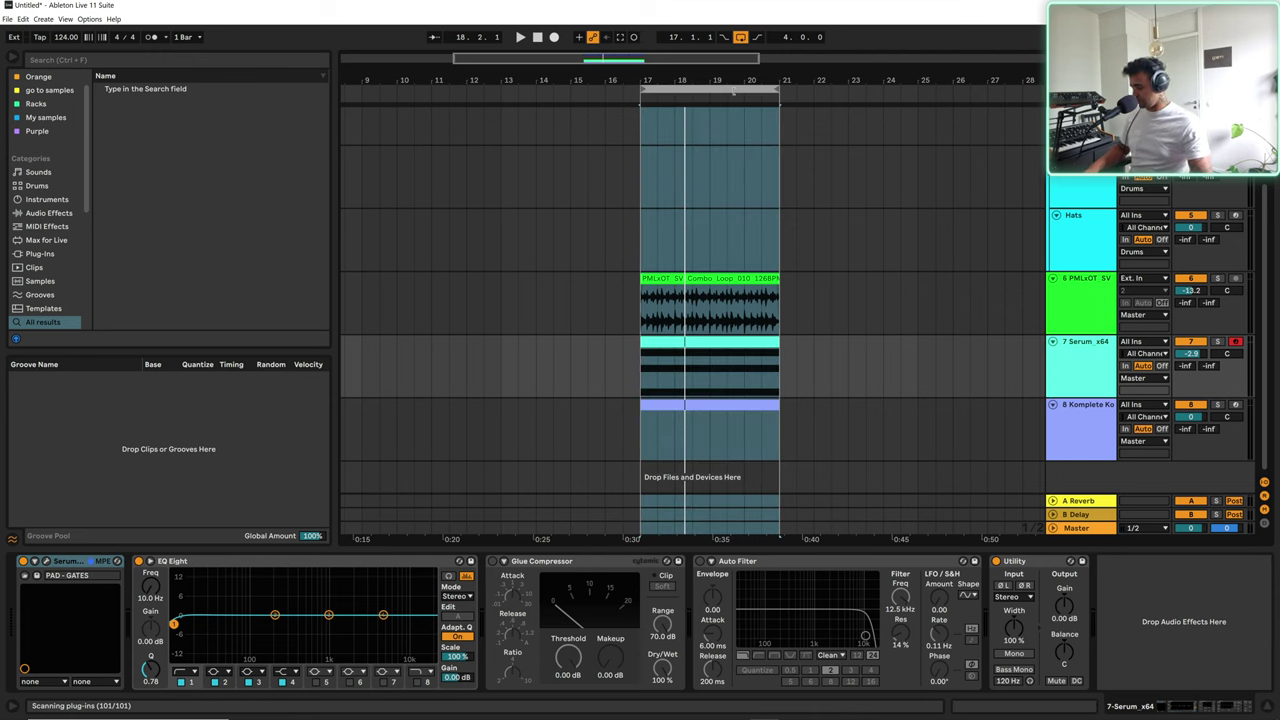
{"action": "key", "text": "ctrl+d"}
{"action": "left_click", "coordinate": [810, 297]}
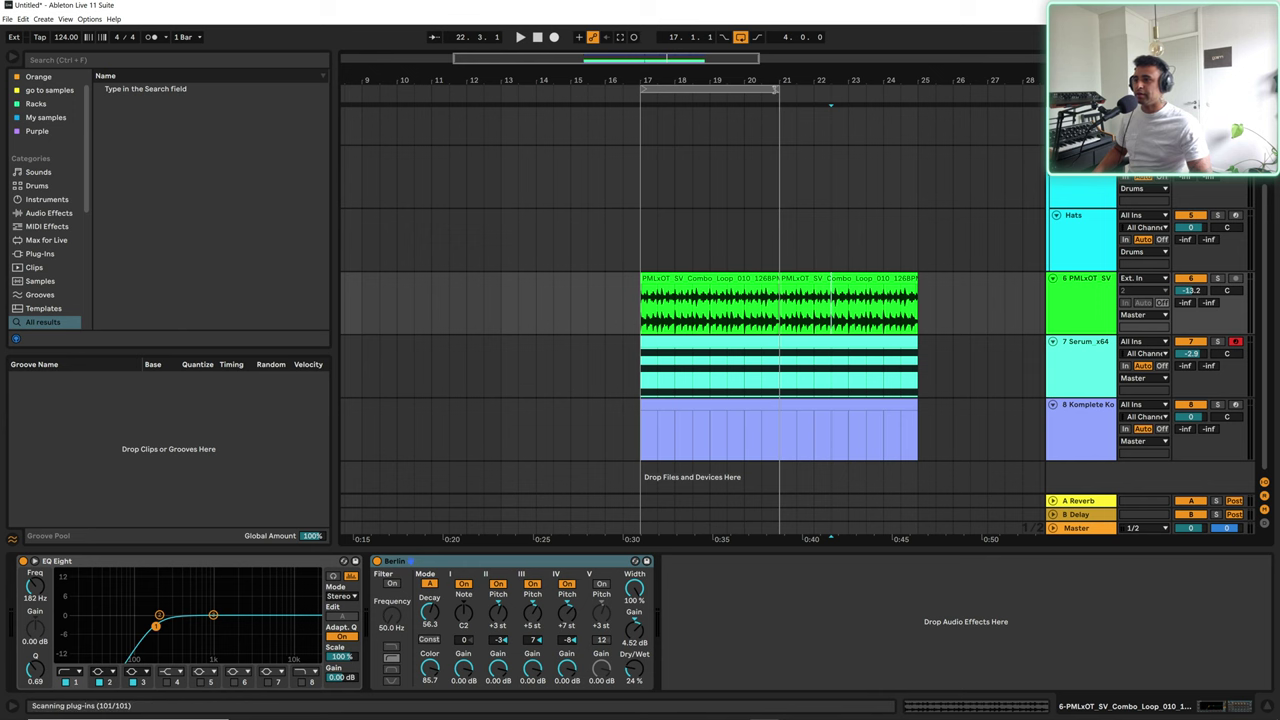
{"action": "left_click_drag", "start_coordinate": [775, 90], "coordinate": [929, 118]}
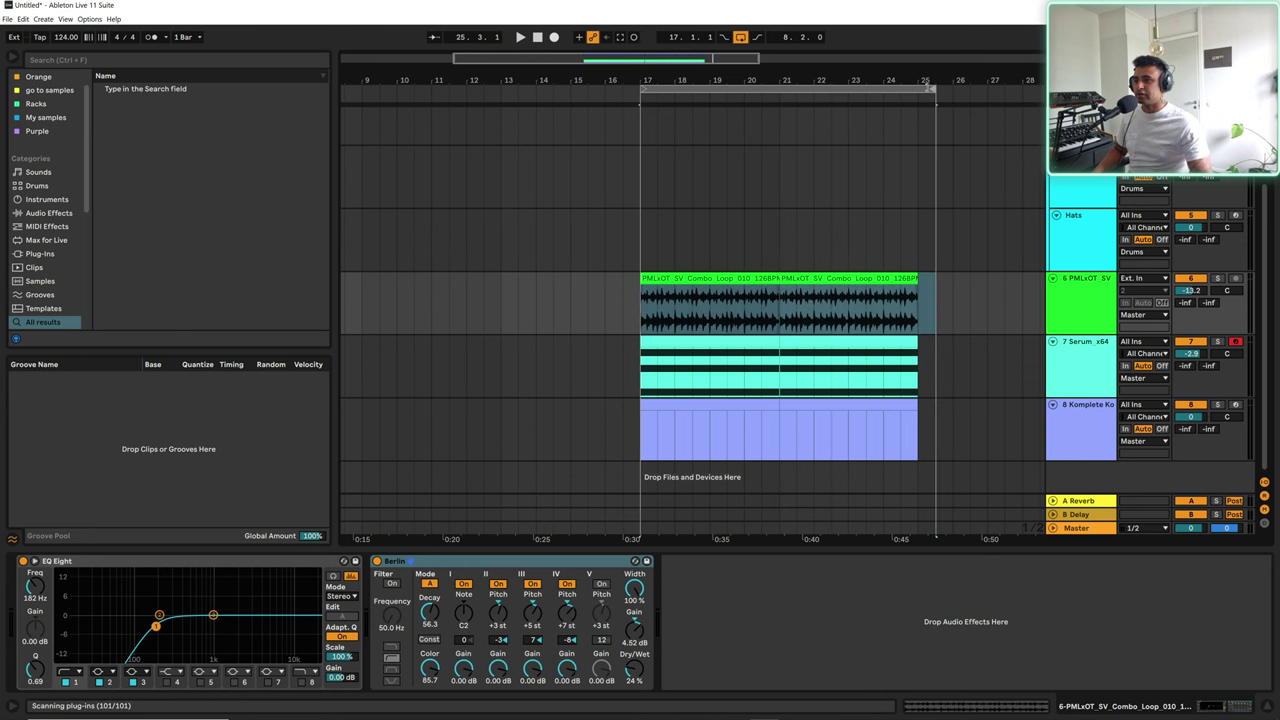
Step: Consolidate the second combo loop clip, starting at bar 21, into its own audio clip
{"action": "left_click", "coordinate": [848, 290]}
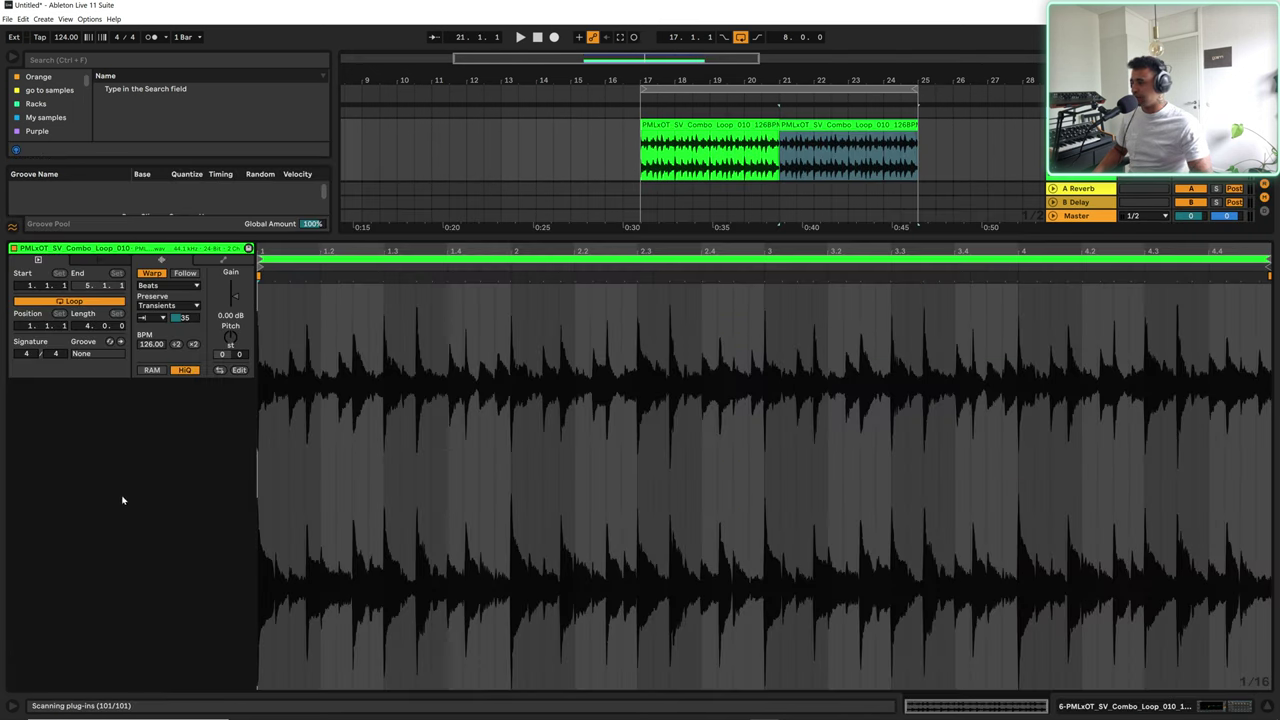
{"action": "left_click", "coordinate": [811, 126]}
{"action": "key", "text": "ctrl+j"}
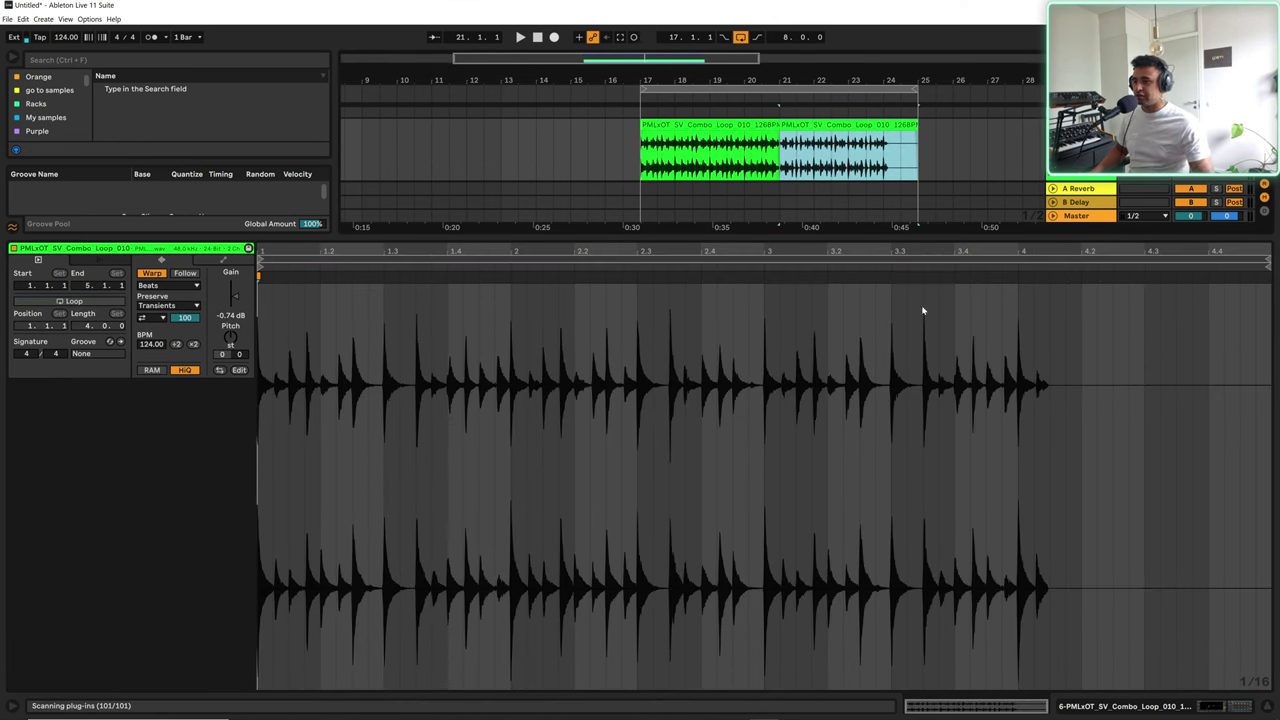
Step: Set the consolidated clip's warp mode to Complex Pro, transpose it by -12 semitones and set Formants to 0 during playback
{"action": "left_click", "coordinate": [156, 286]}
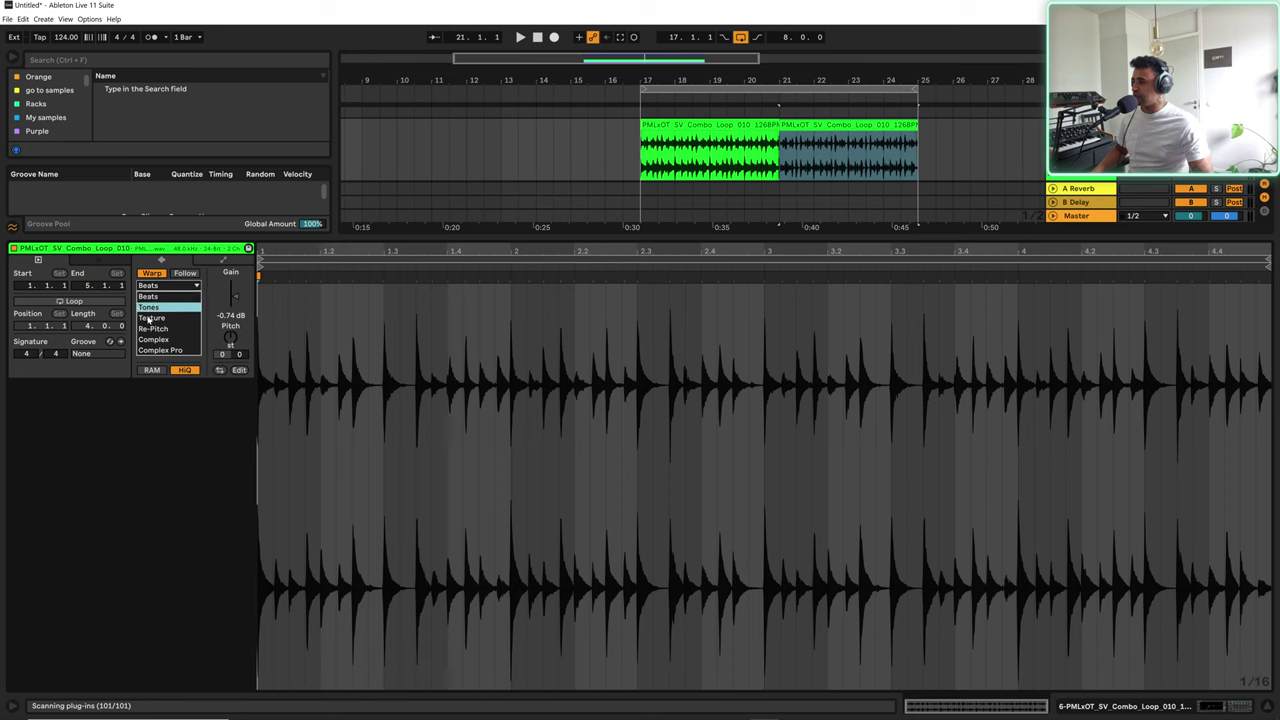
{"action": "left_click", "coordinate": [158, 350]}
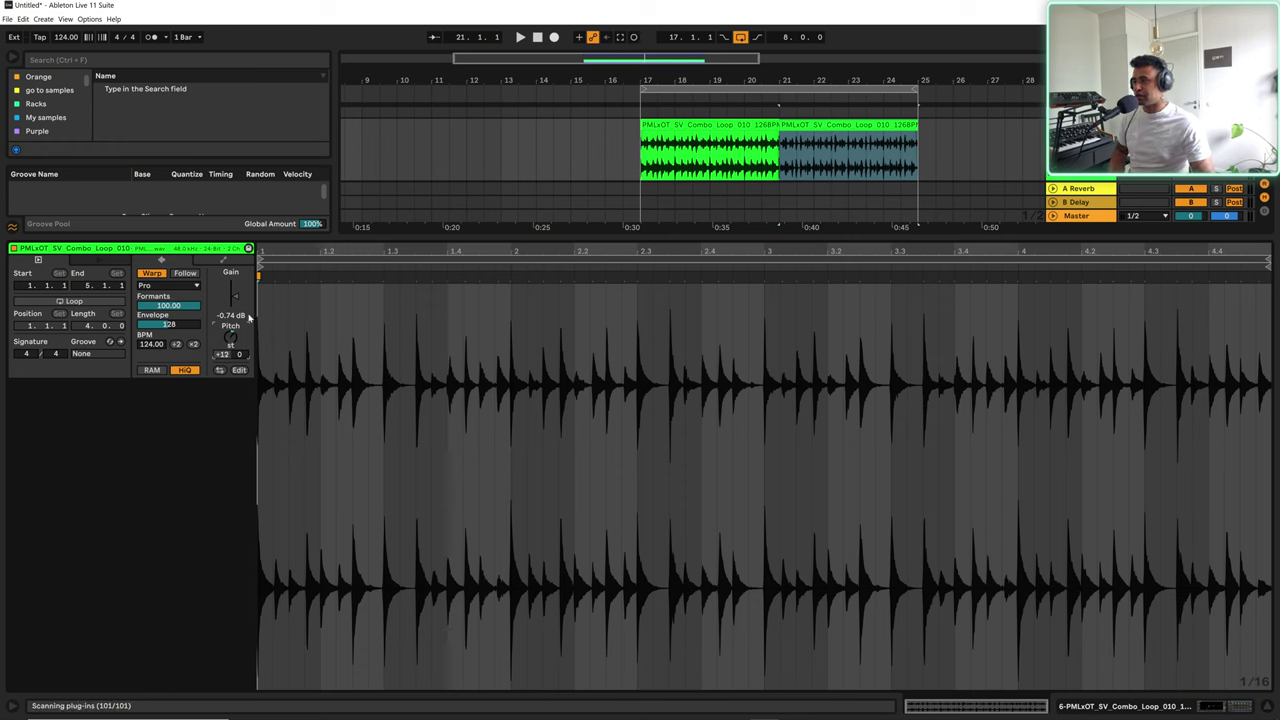
{"action": "key", "text": "space"}
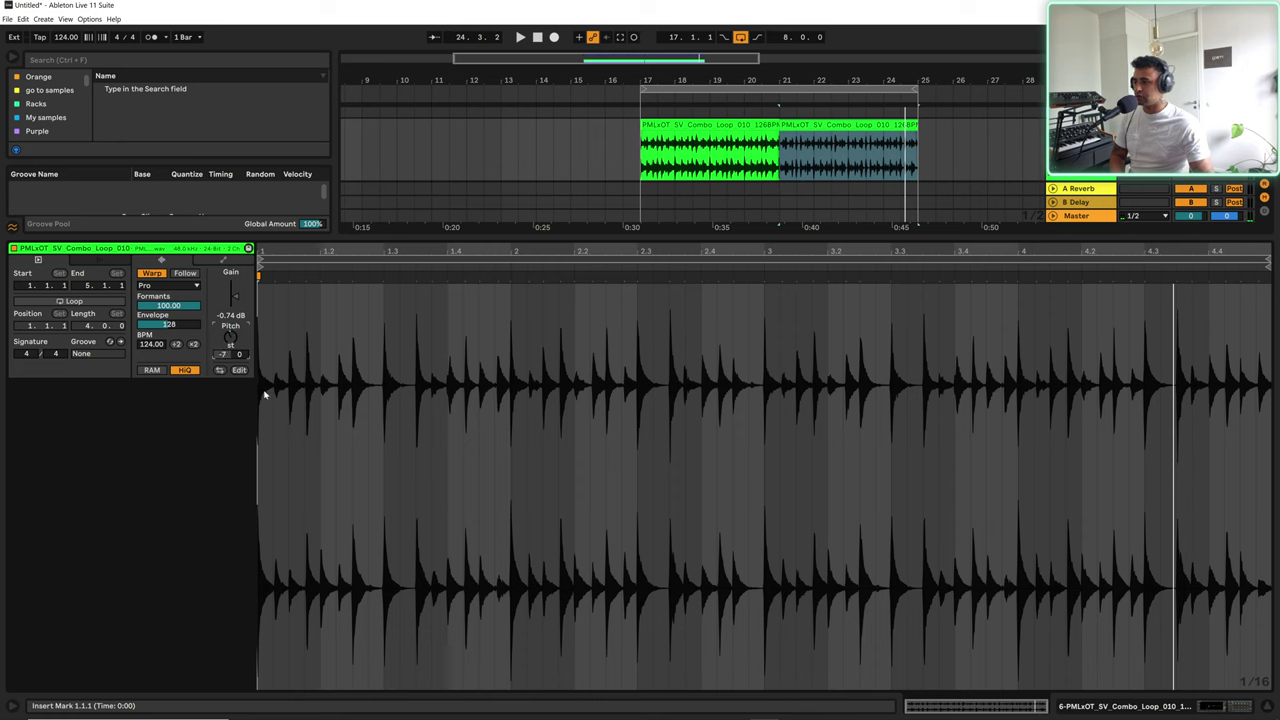
{"action": "key", "text": "space"}
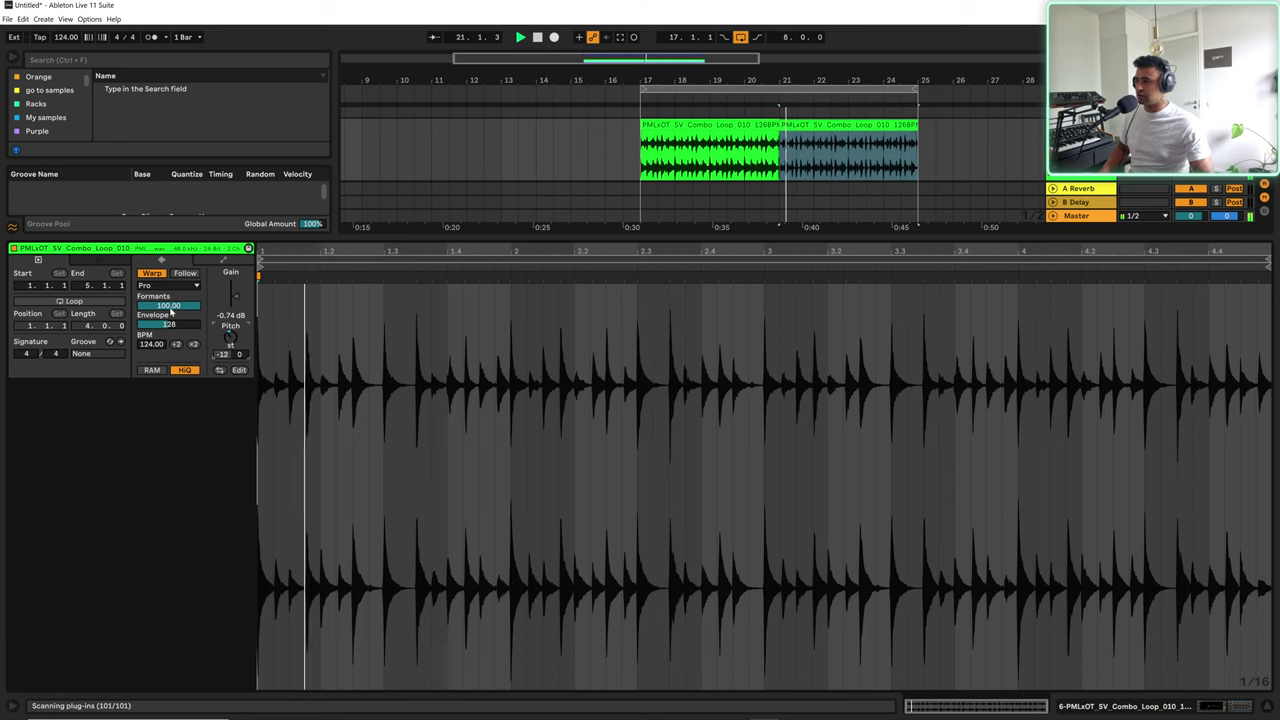
{"action": "left_click_drag", "start_coordinate": [169, 306], "coordinate": [169, 408]}
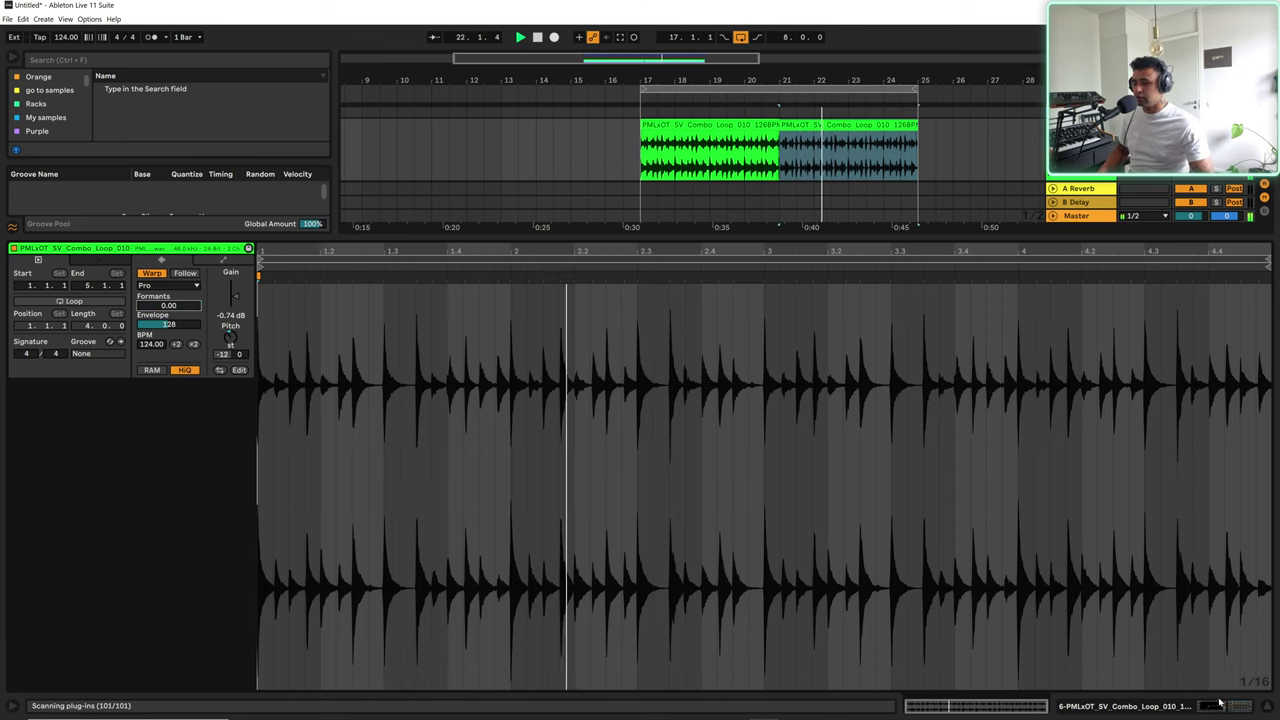
{"action": "left_click", "coordinate": [1270, 706]}
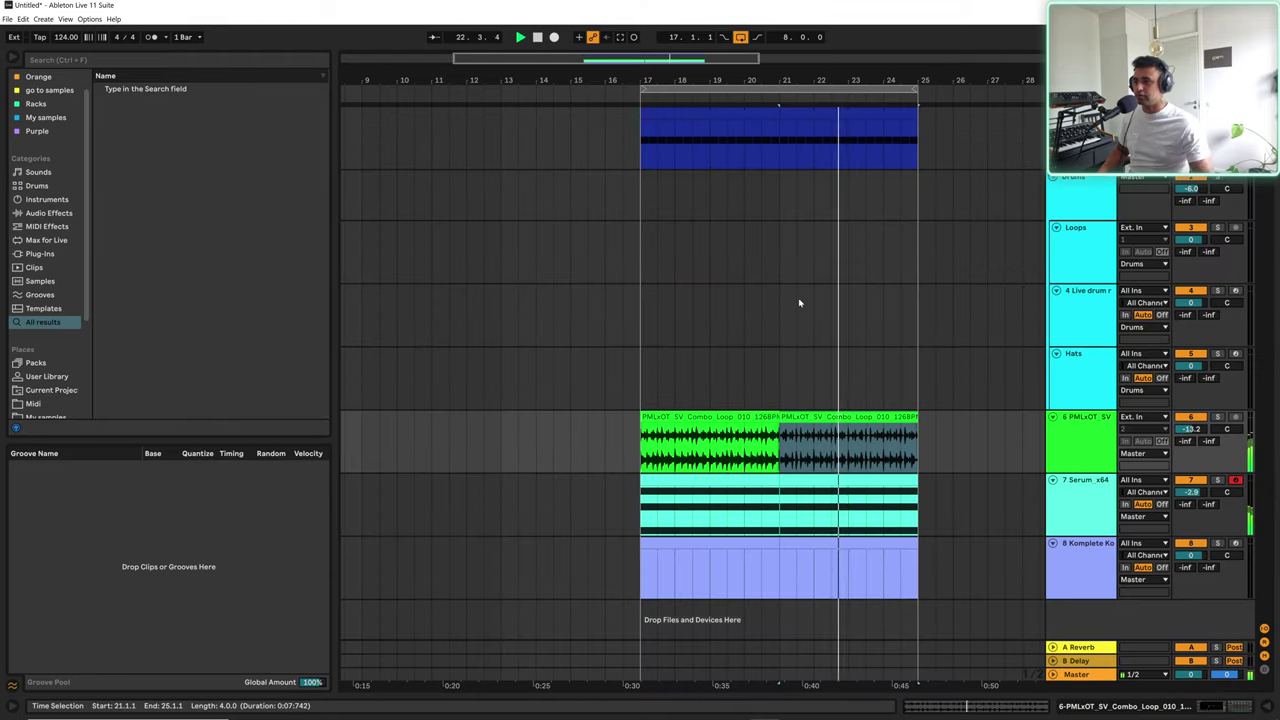
Step: Duplicate the combo loop track and, on the copy, replace the first clip by moving the pitched-down clip to bar 17
{"action": "left_click", "coordinate": [1087, 452]}
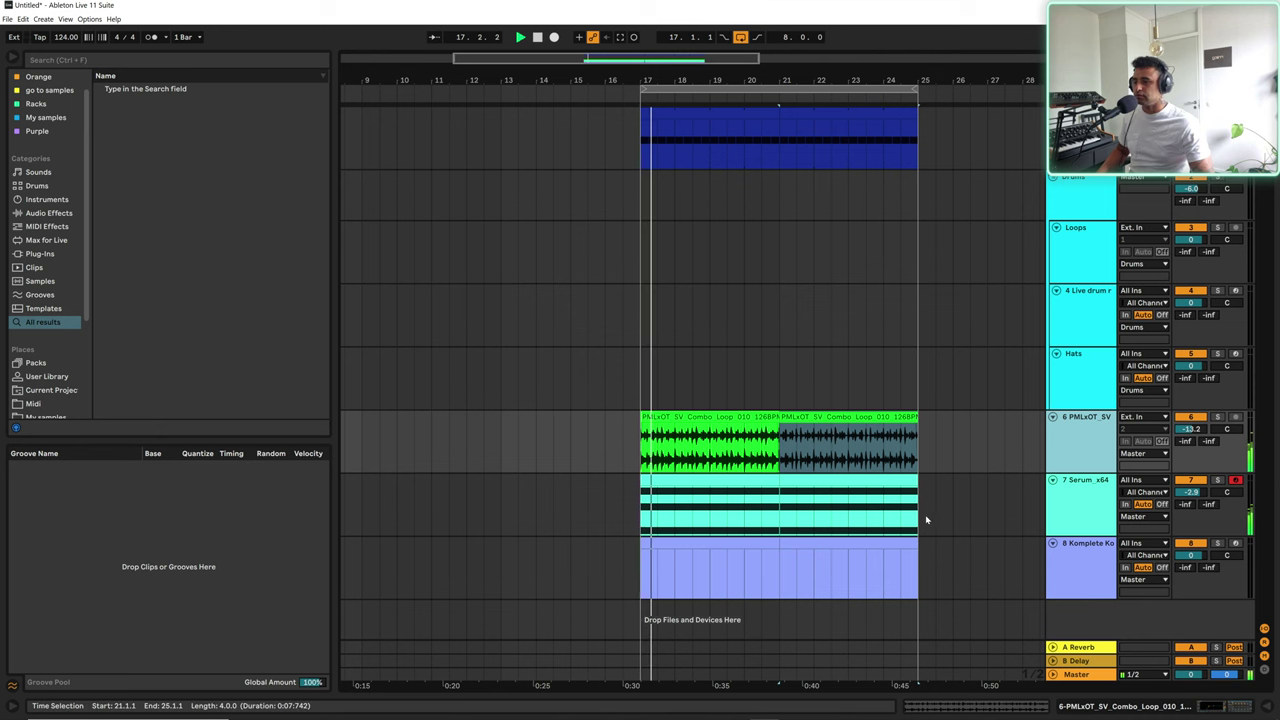
{"action": "left_click", "coordinate": [720, 418]}
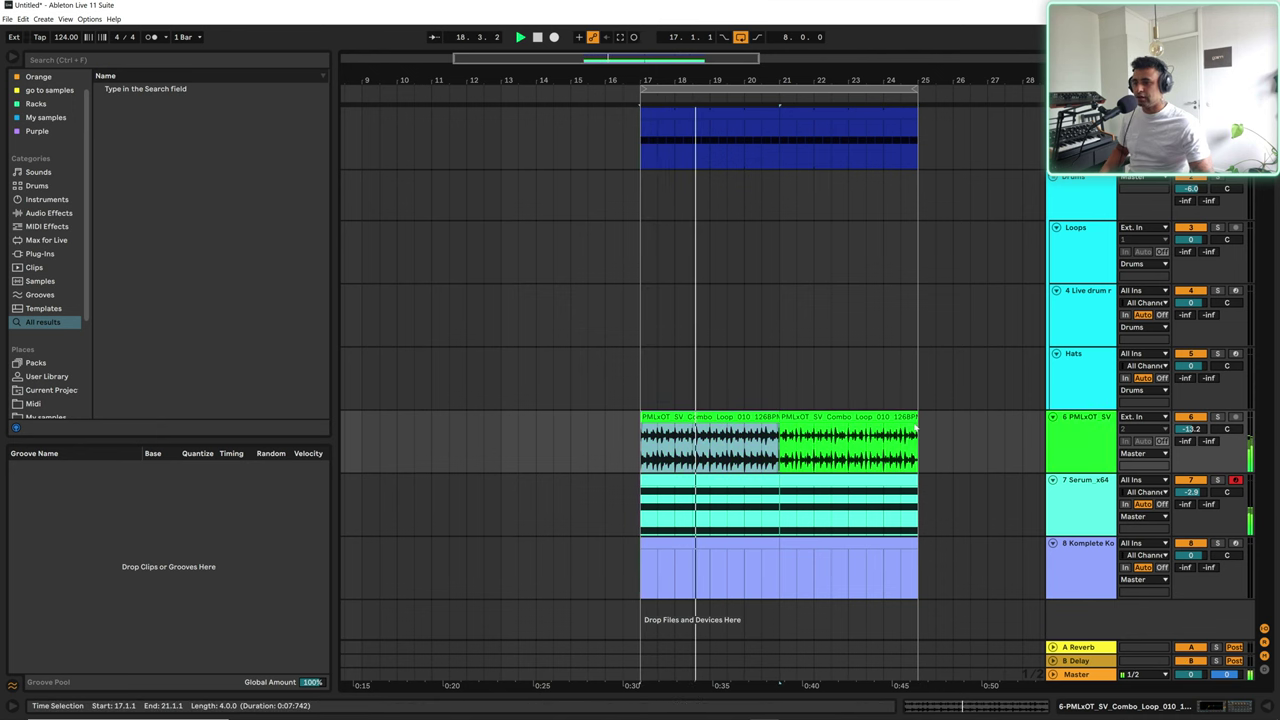
{"action": "left_click", "coordinate": [1093, 455]}
{"action": "key", "text": "ctrl+d"}
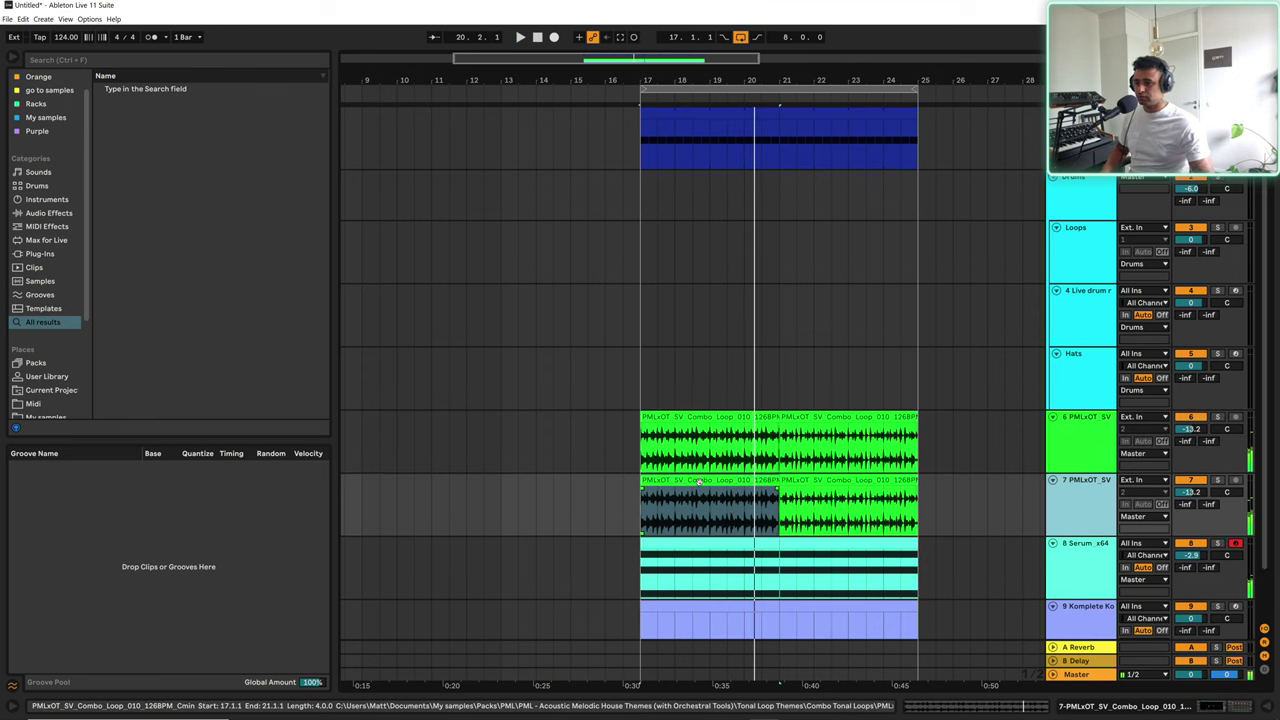
{"action": "key", "text": "Delete"}
{"action": "key", "text": "space"}
{"action": "left_click_drag", "start_coordinate": [732, 493], "coordinate": [686, 490]}
{"action": "key", "text": "space"}
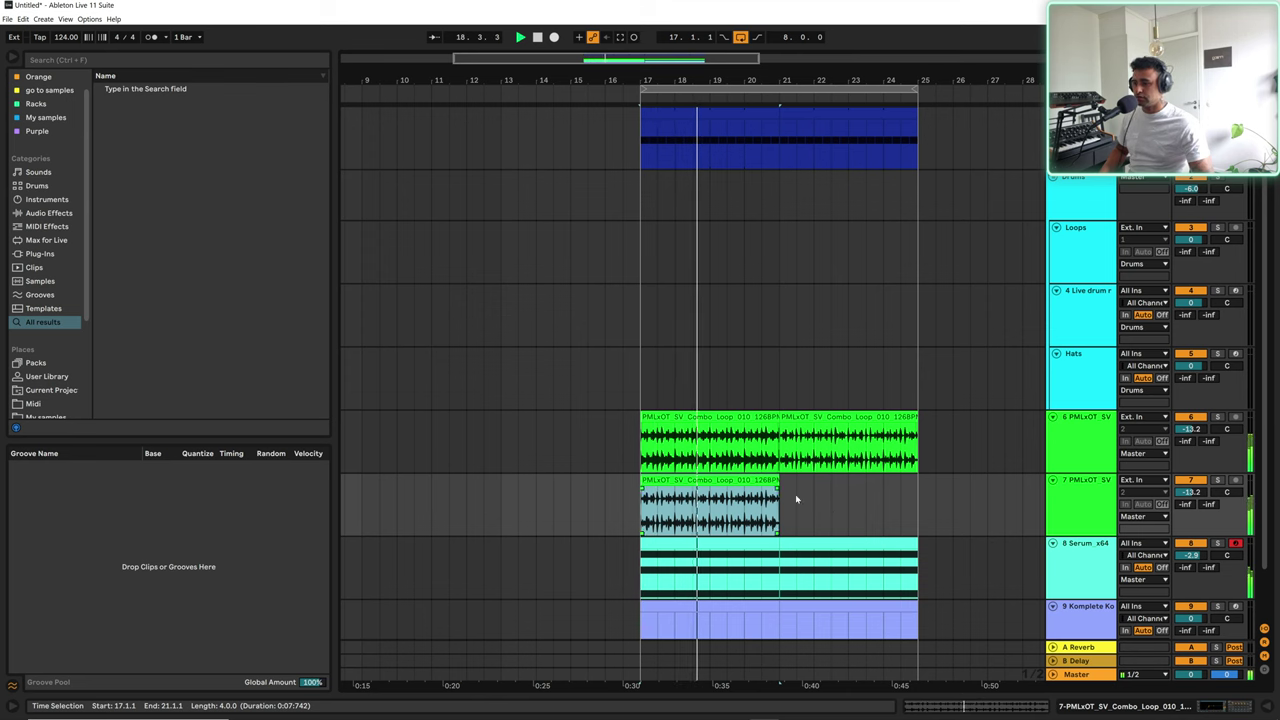
Step: Delete the pitched-down clip from the original combo loop track and duplicate both tracks' bar 17 clips to bar 21
{"action": "left_click", "coordinate": [757, 419]}
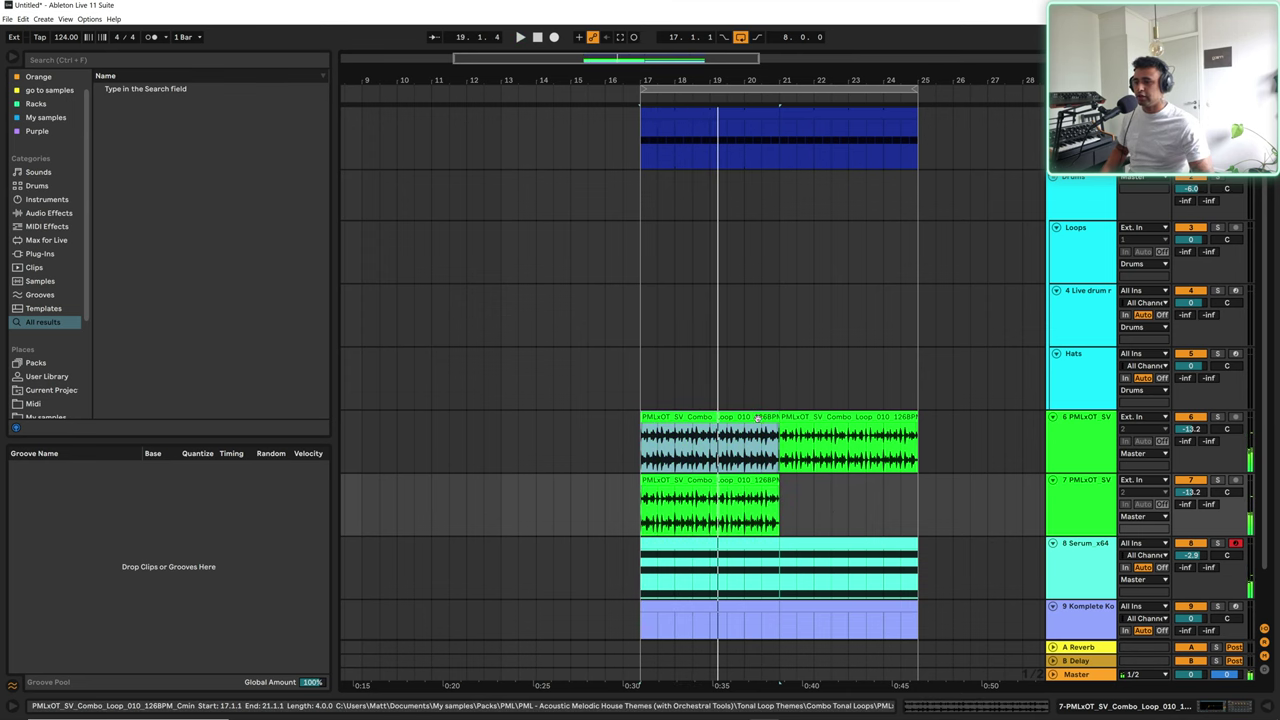
{"action": "left_click", "coordinate": [812, 416]}
{"action": "key", "text": "Delete"}
{"action": "left_click", "coordinate": [740, 482]}
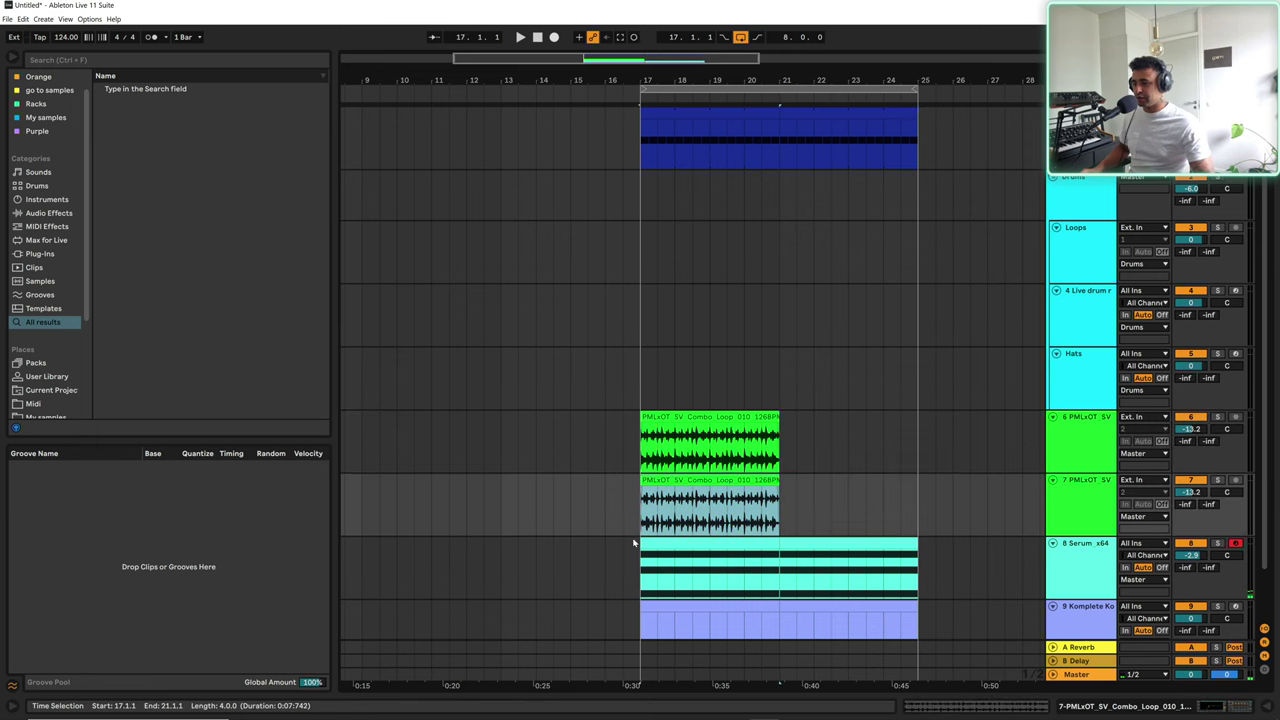
{"action": "left_click_drag", "start_coordinate": [642, 522], "coordinate": [778, 437]}
{"action": "key", "text": "ctrl+d"}
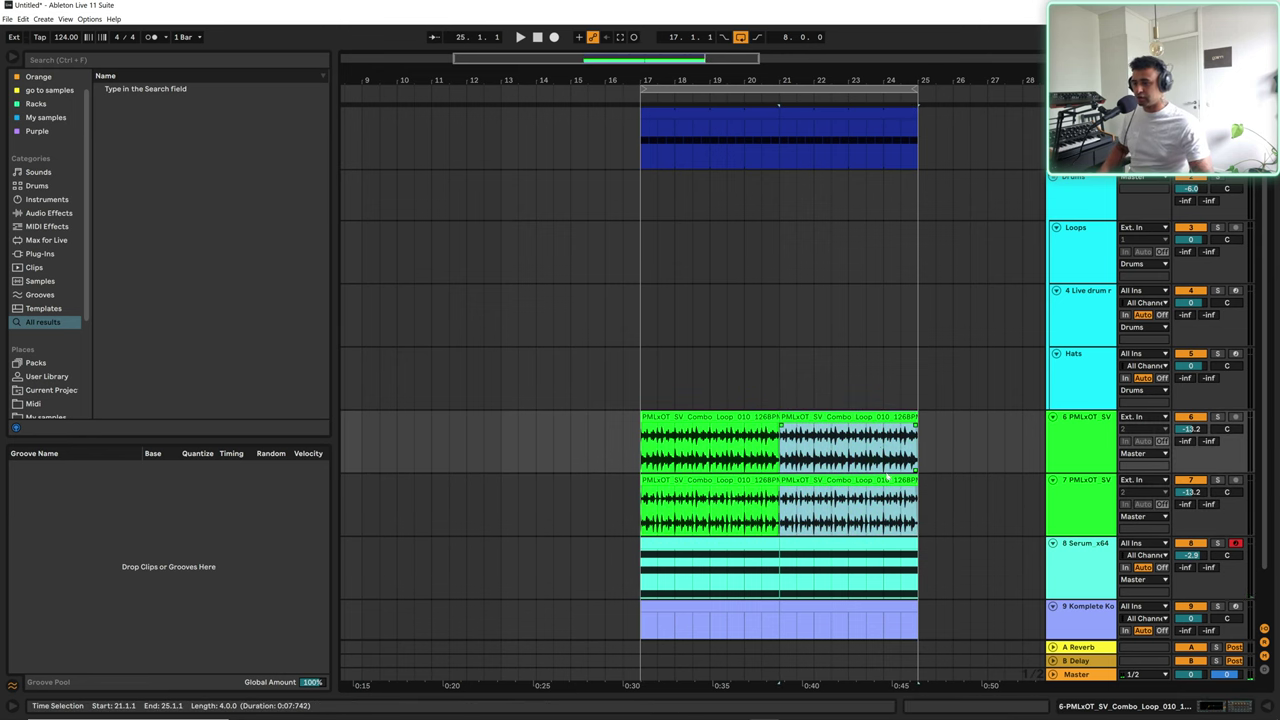
Step: Delete the original combo loop clip at bar 17 from the upper combo loop track
{"action": "left_click", "coordinate": [768, 500]}
{"action": "left_click", "coordinate": [742, 417]}
{"action": "key", "text": "Delete"}
Step: Rename the original combo loop track TOP and its pitched-down duplicate track MID
{"action": "left_click", "coordinate": [1066, 449]}
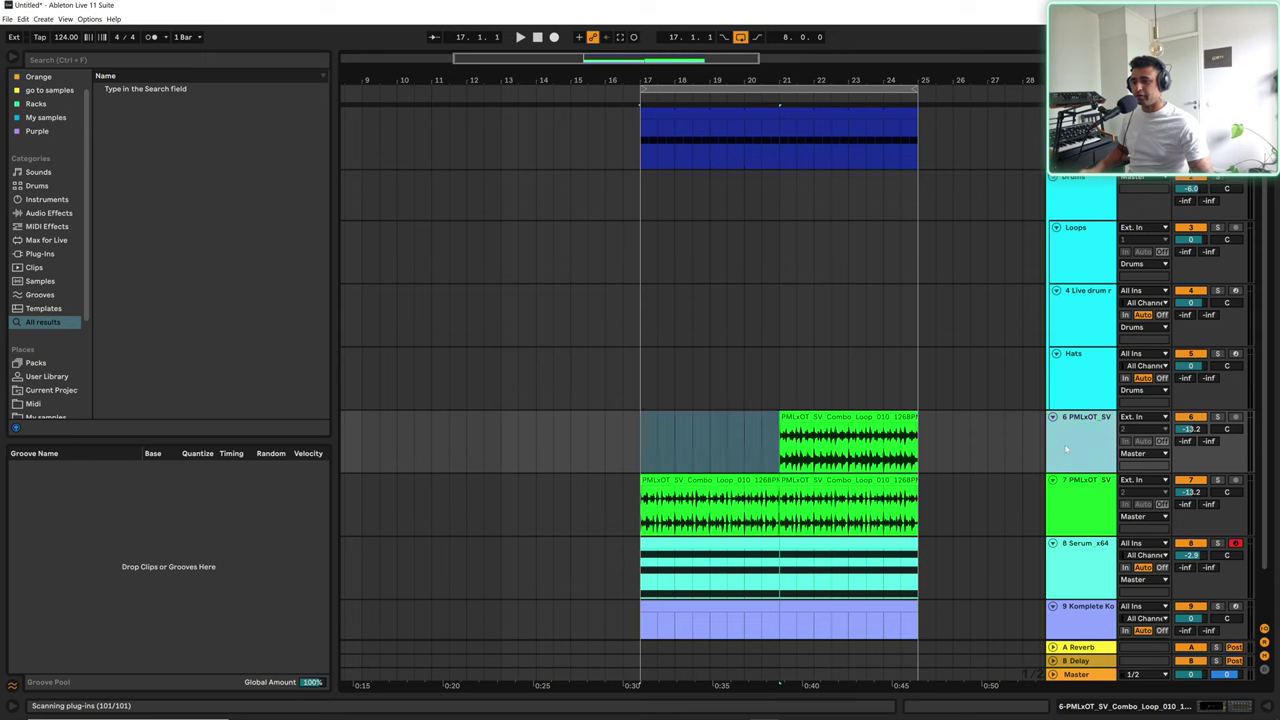
{"action": "type", "text": "P"}
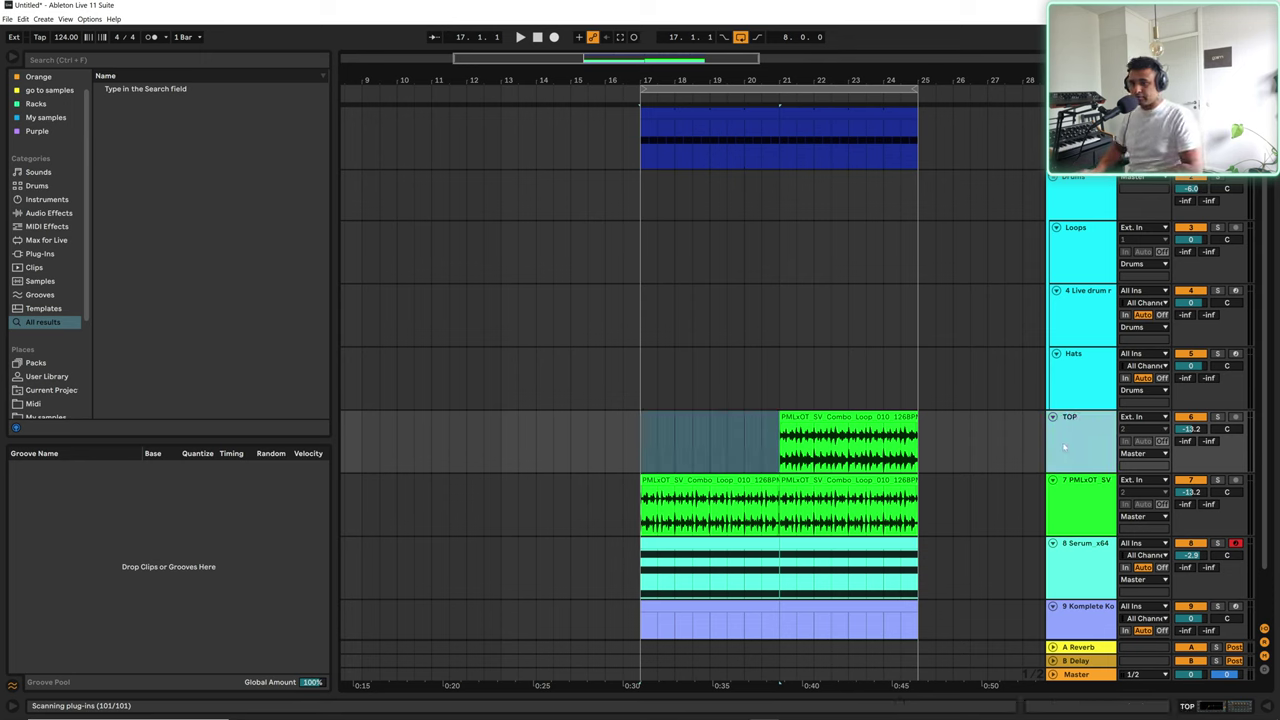
{"action": "left_click", "coordinate": [1076, 509]}
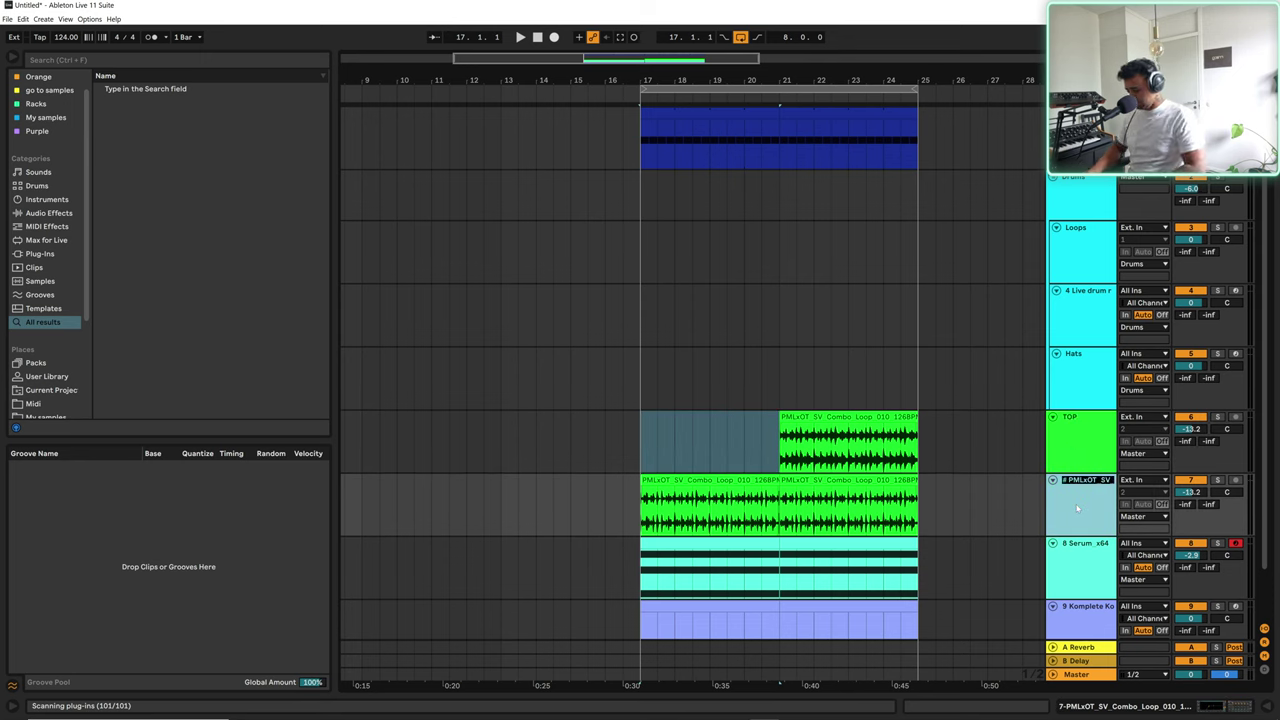
{"action": "type", "text": "MID"}
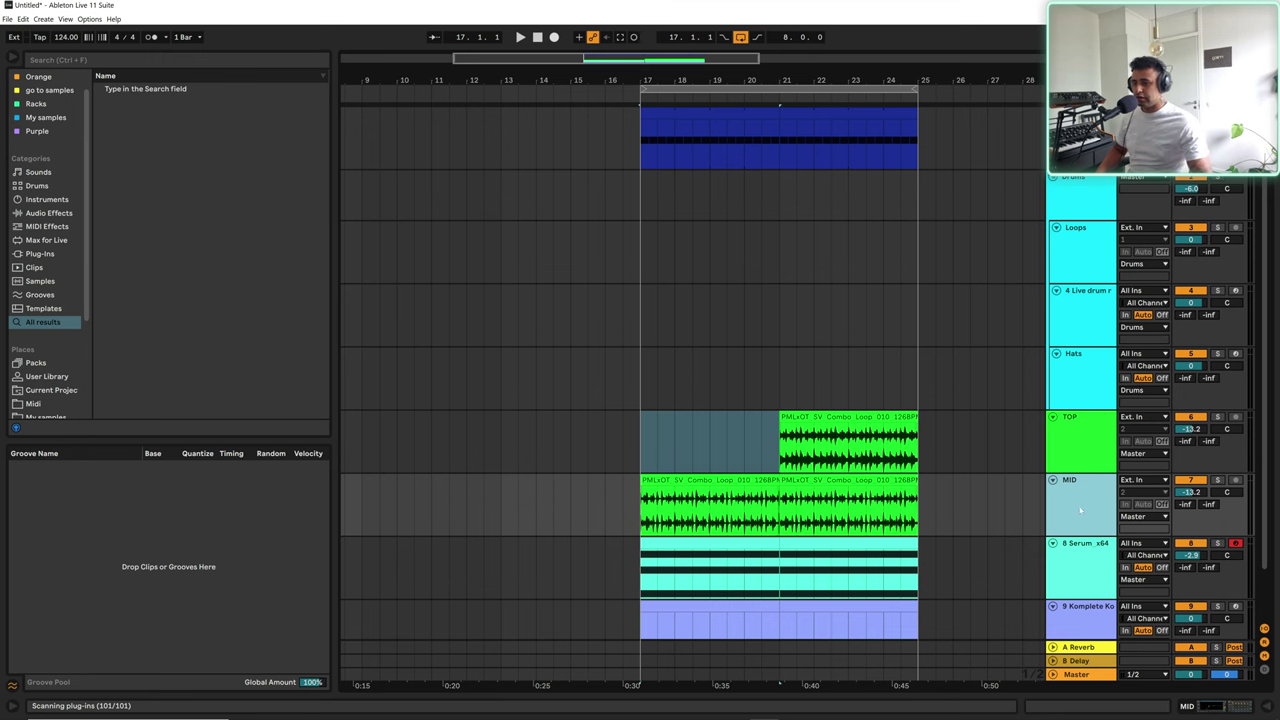
Step: Play the arrangement from bar 17 and shorten the first kick clip so it ends at 20.3
{"action": "left_click", "coordinate": [650, 456]}
{"action": "key", "text": "space"}
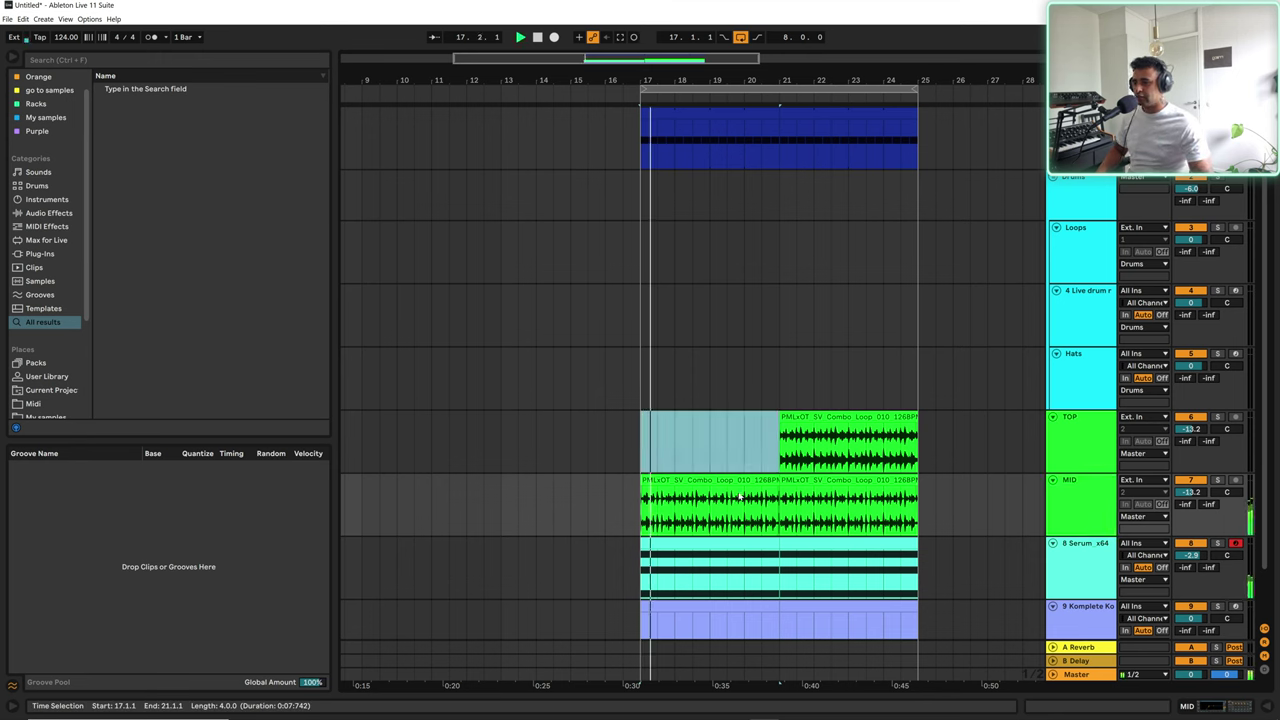
{"action": "left_click_drag", "start_coordinate": [772, 67], "coordinate": [776, 118]}
{"action": "left_click", "coordinate": [780, 170]}
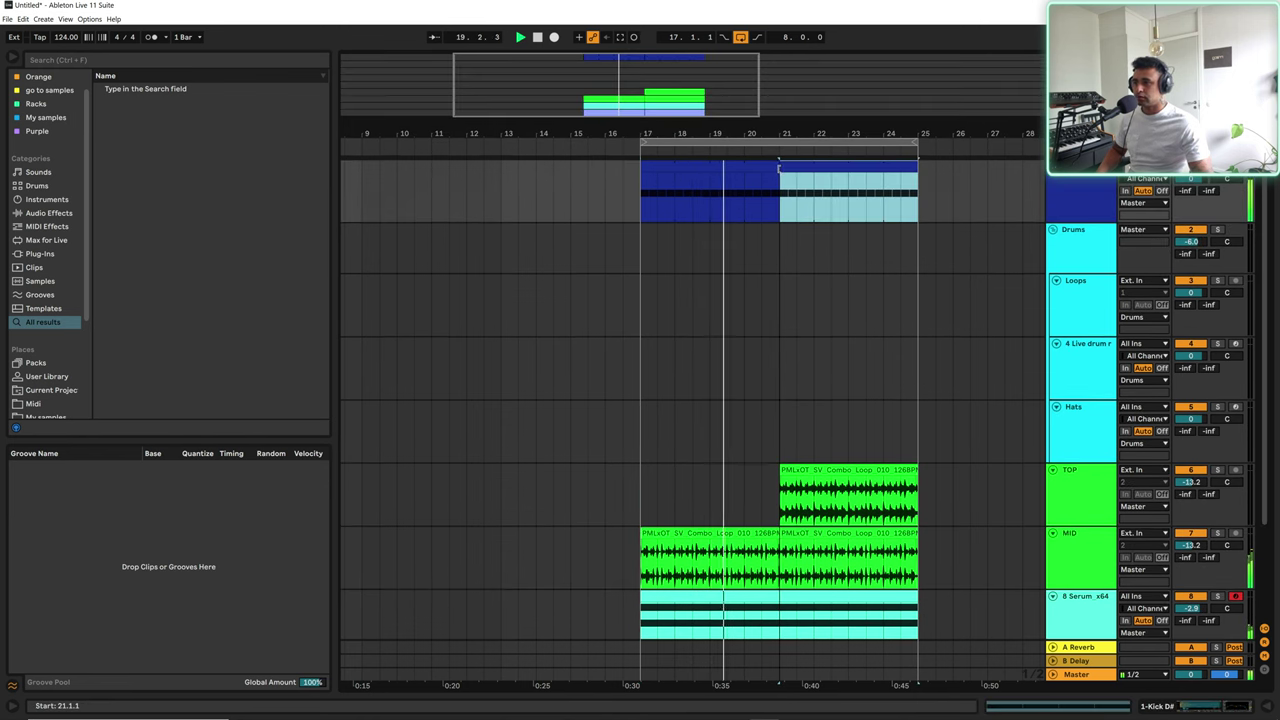
{"action": "left_click_drag", "start_coordinate": [768, 168], "coordinate": [750, 168]}
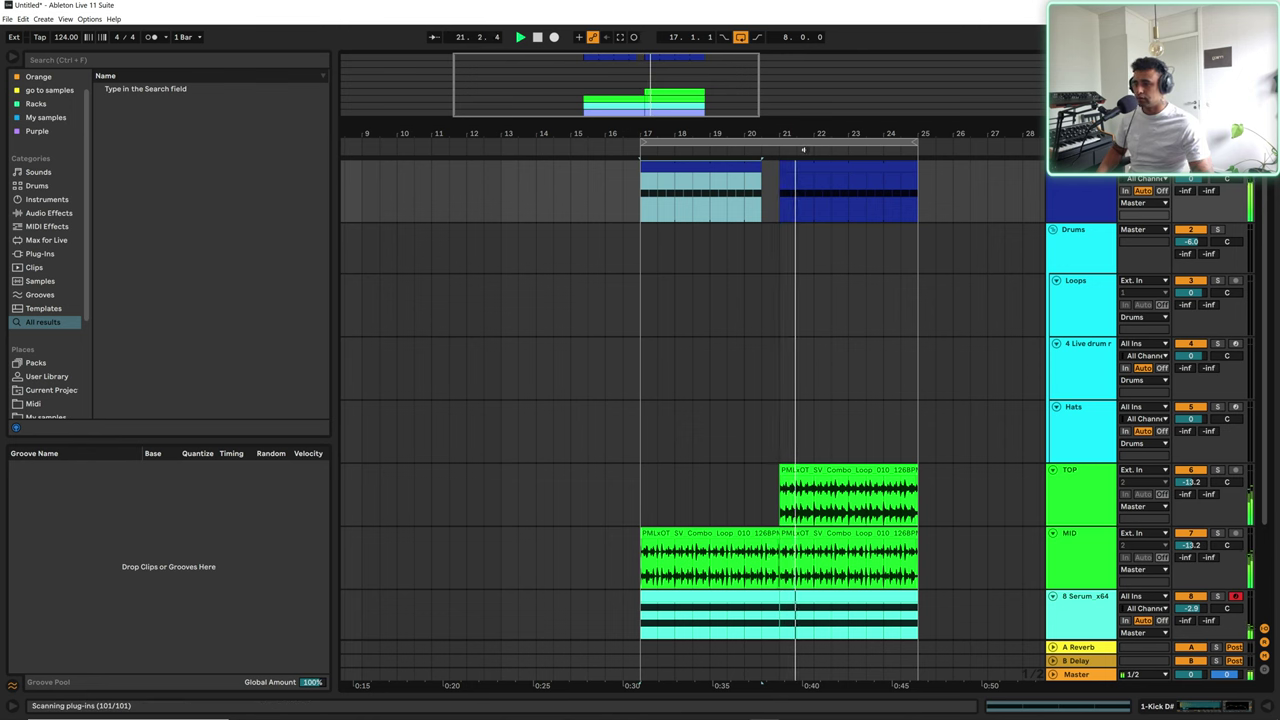
{"action": "left_click_drag", "start_coordinate": [806, 119], "coordinate": [804, 74]}
{"action": "scroll", "coordinate": [902, 222], "scroll_direction": "down", "scroll_amount": 2}
{"action": "key", "text": "space"}
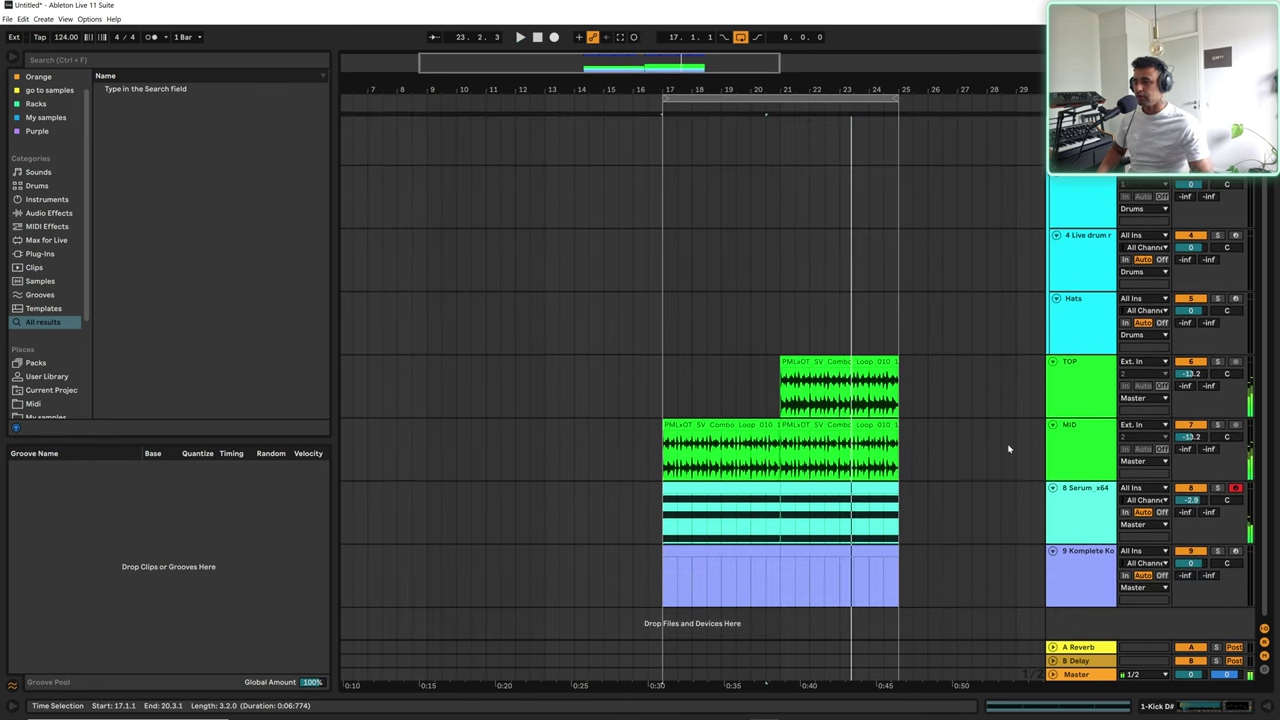
Step: Insert a new MIDI track below the chord's Serum track and load the Serum_x64 instrument onto it
{"action": "left_click", "coordinate": [1097, 529]}
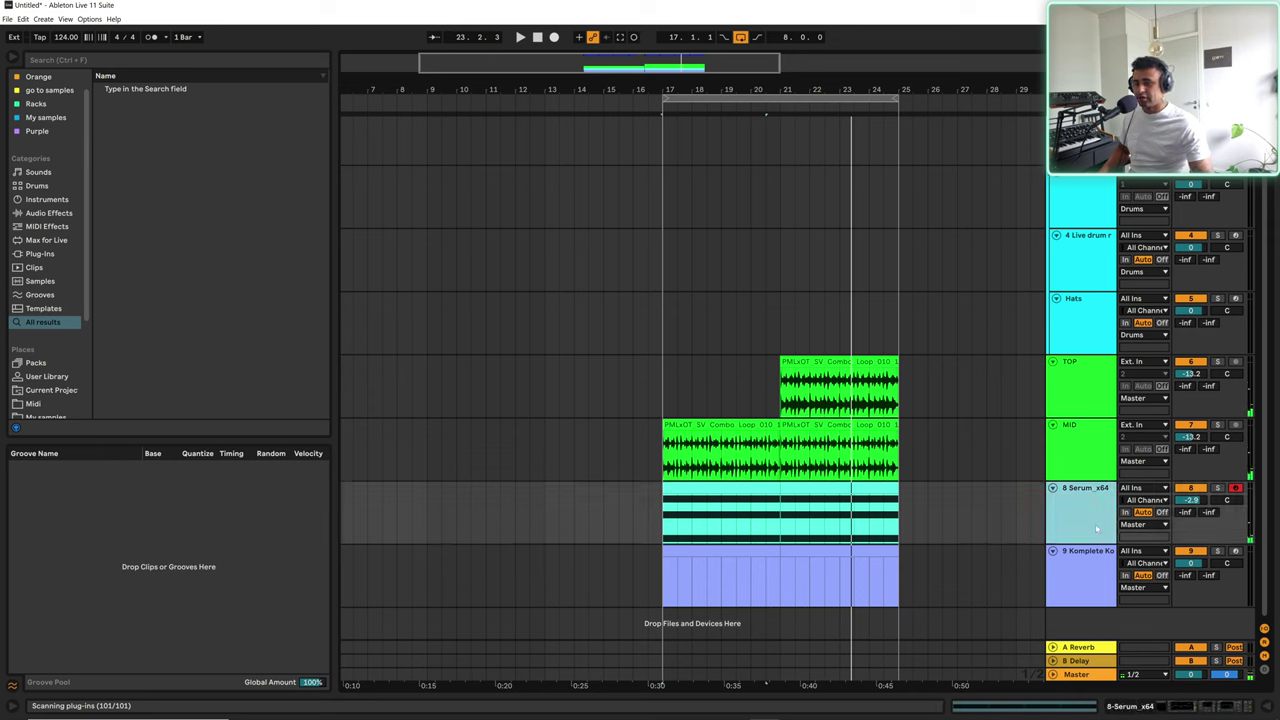
{"action": "left_click", "coordinate": [839, 491]}
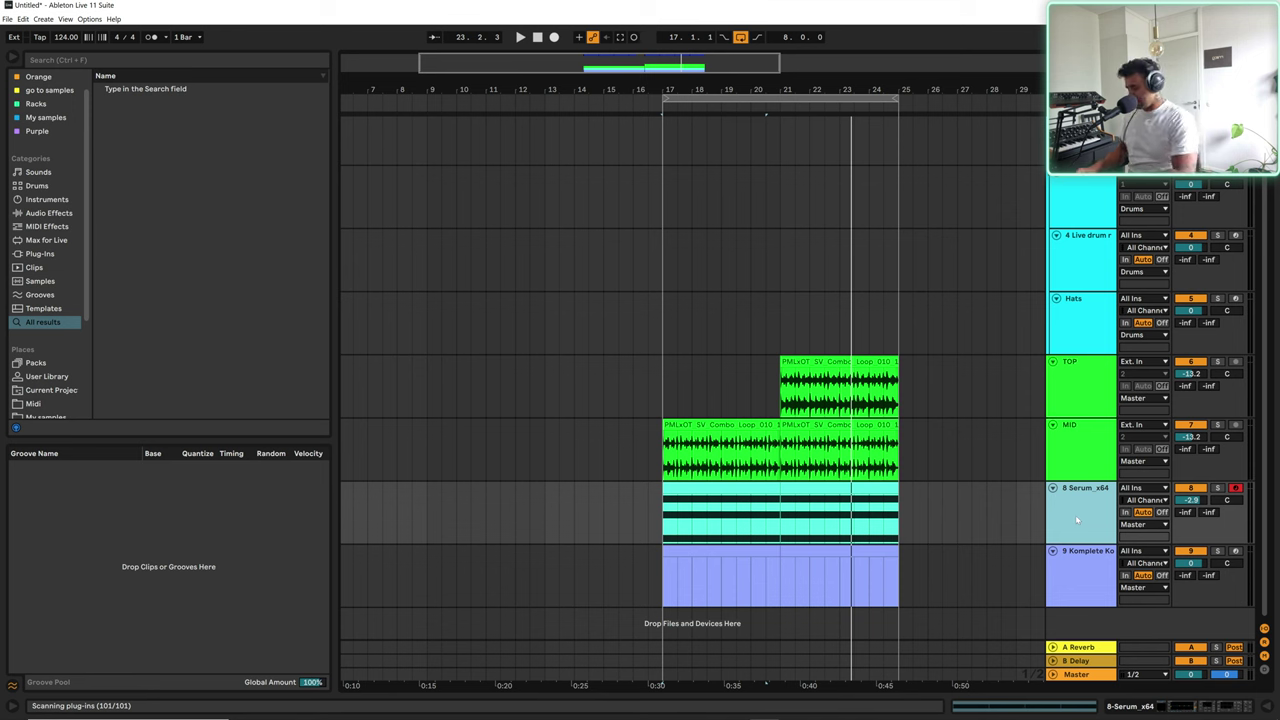
{"action": "key", "text": "ctrl+shift+t"}
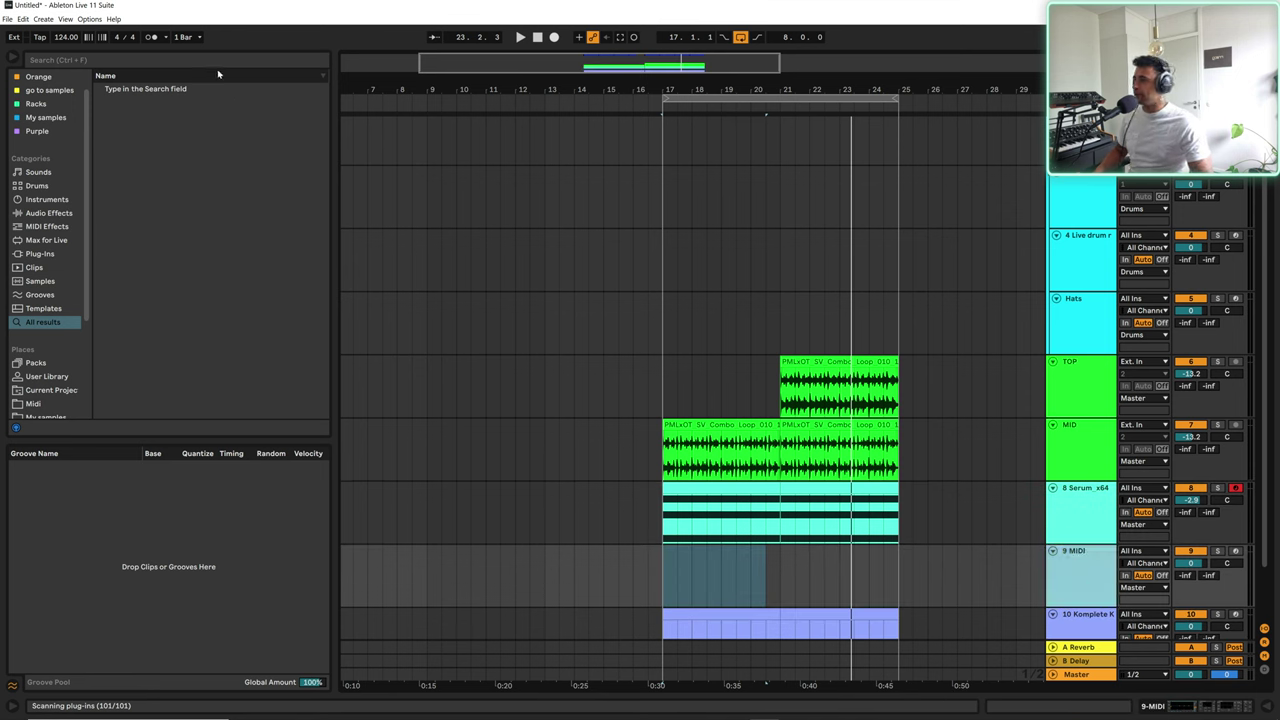
{"action": "left_click", "coordinate": [207, 62]}
{"action": "type", "text": "serum"}
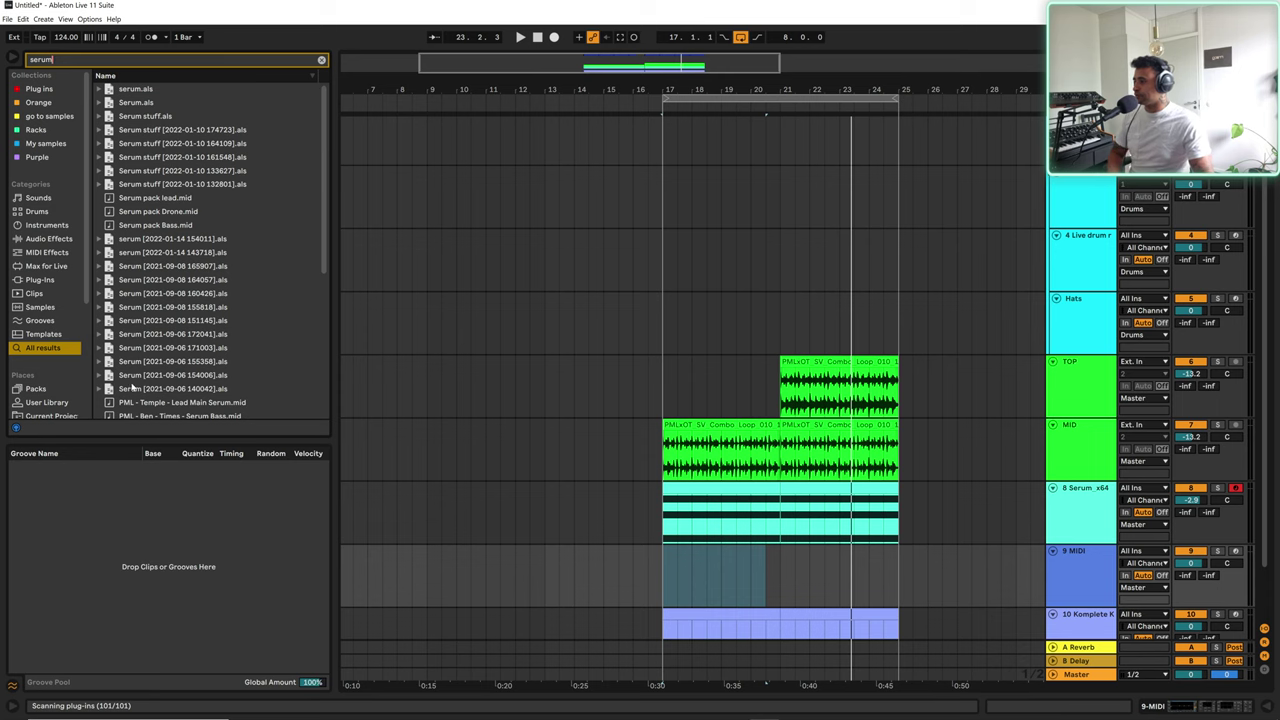
{"action": "scroll", "coordinate": [132, 385], "scroll_direction": "down", "scroll_amount": 6}
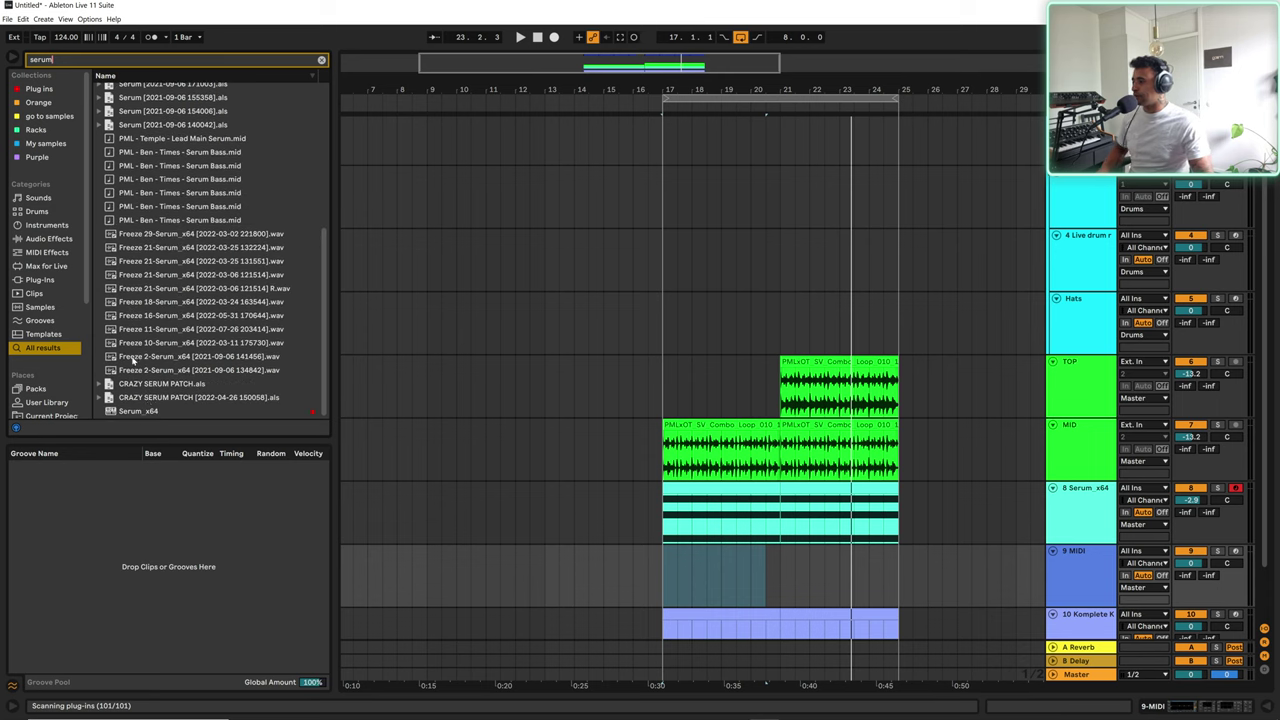
{"action": "left_click", "coordinate": [134, 412]}
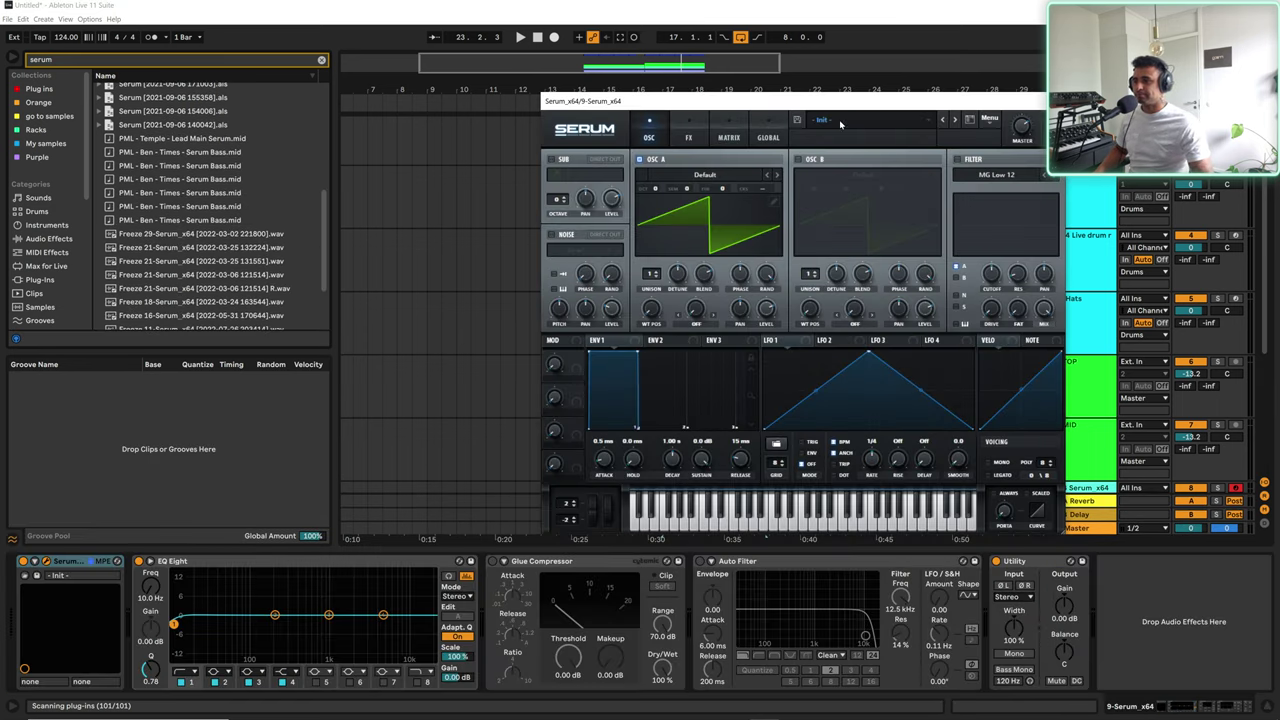
Step: Load the BASS - 555 preset from the user OOTL Bloom pack in the new Serum instance and close its window
{"action": "left_click", "coordinate": [840, 124]}
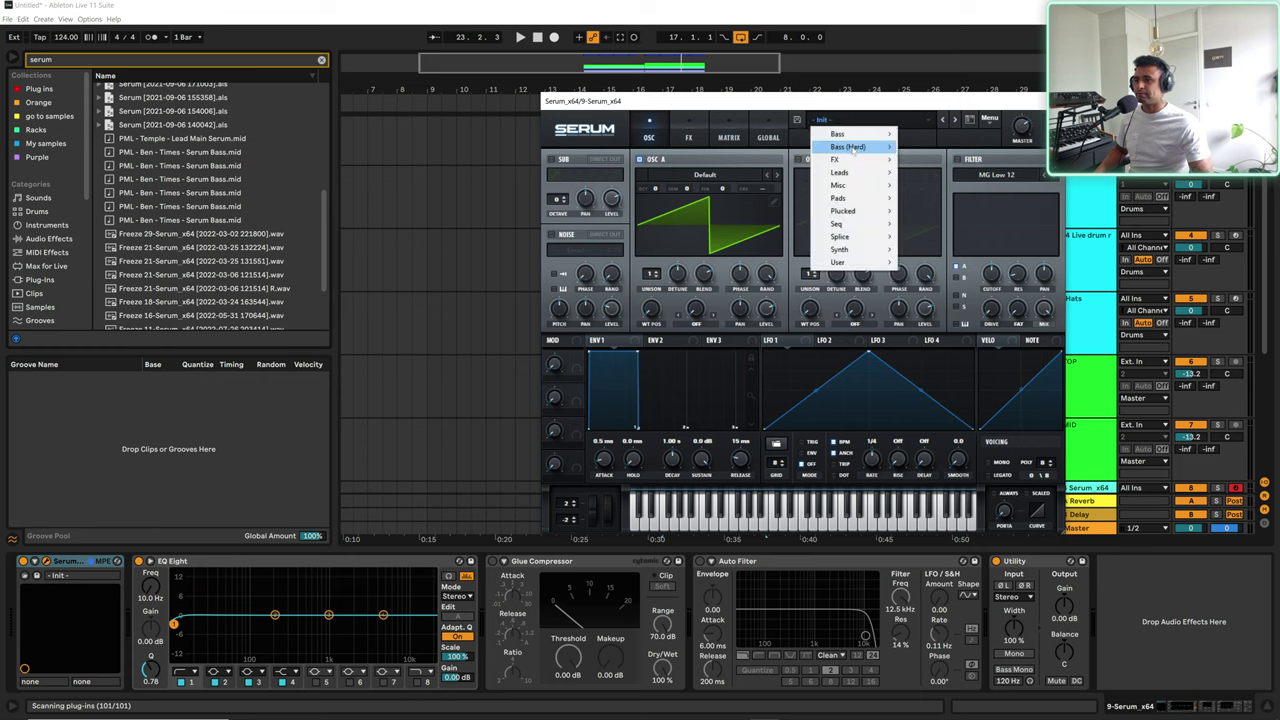
{"action": "mouse_move", "coordinate": [838, 262]}
{"action": "mouse_move", "coordinate": [1004, 266]}
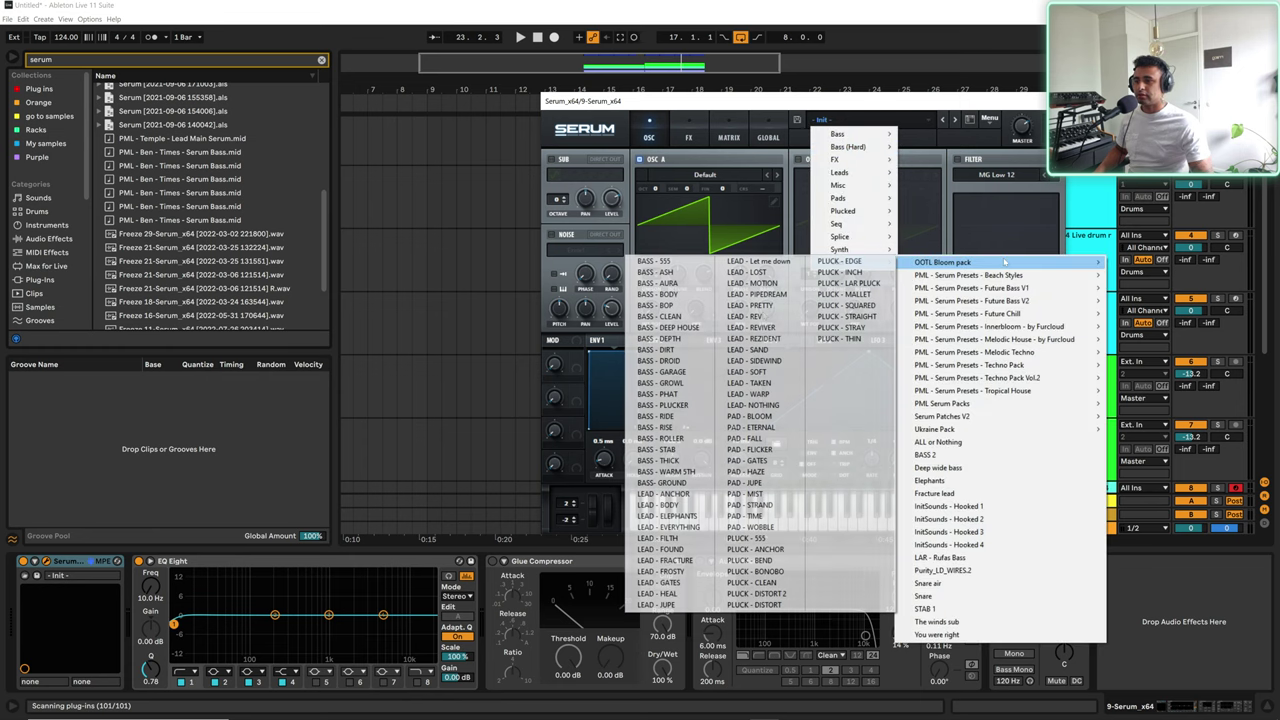
{"action": "left_click", "coordinate": [672, 263]}
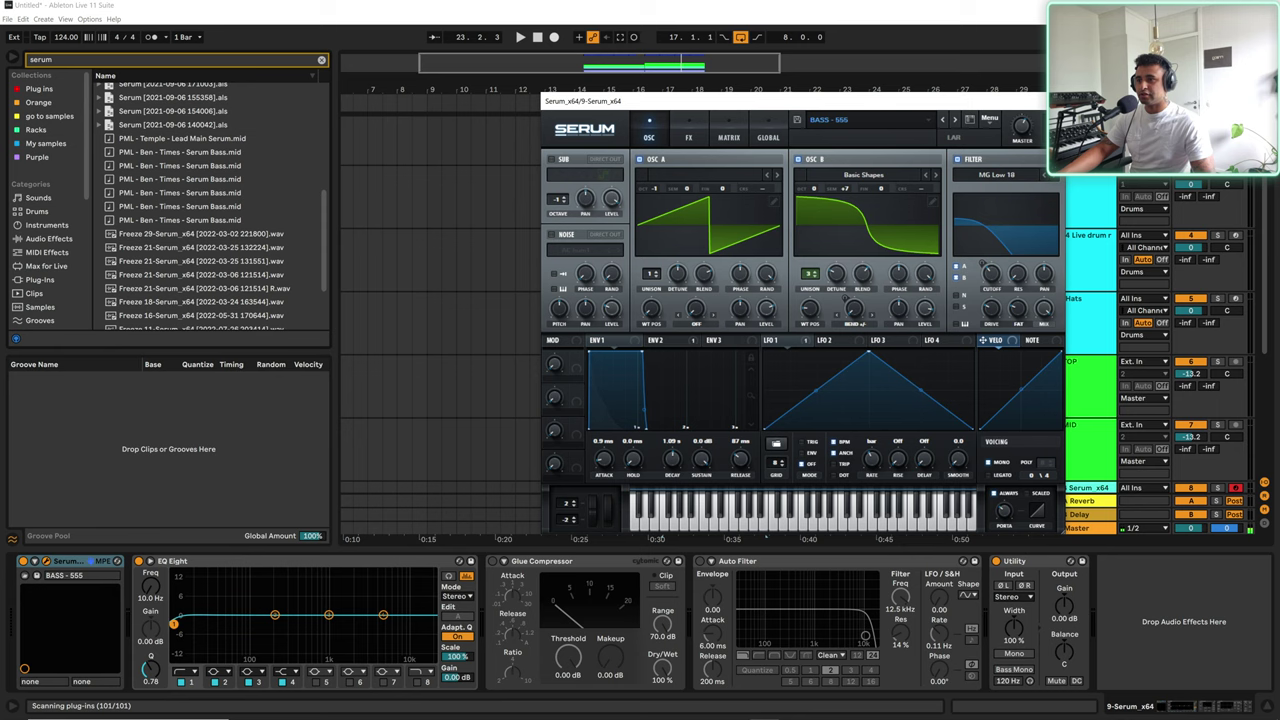
{"action": "left_click", "coordinate": [1051, 101]}
{"action": "scroll", "coordinate": [689, 403], "scroll_direction": "down", "scroll_amount": 3}
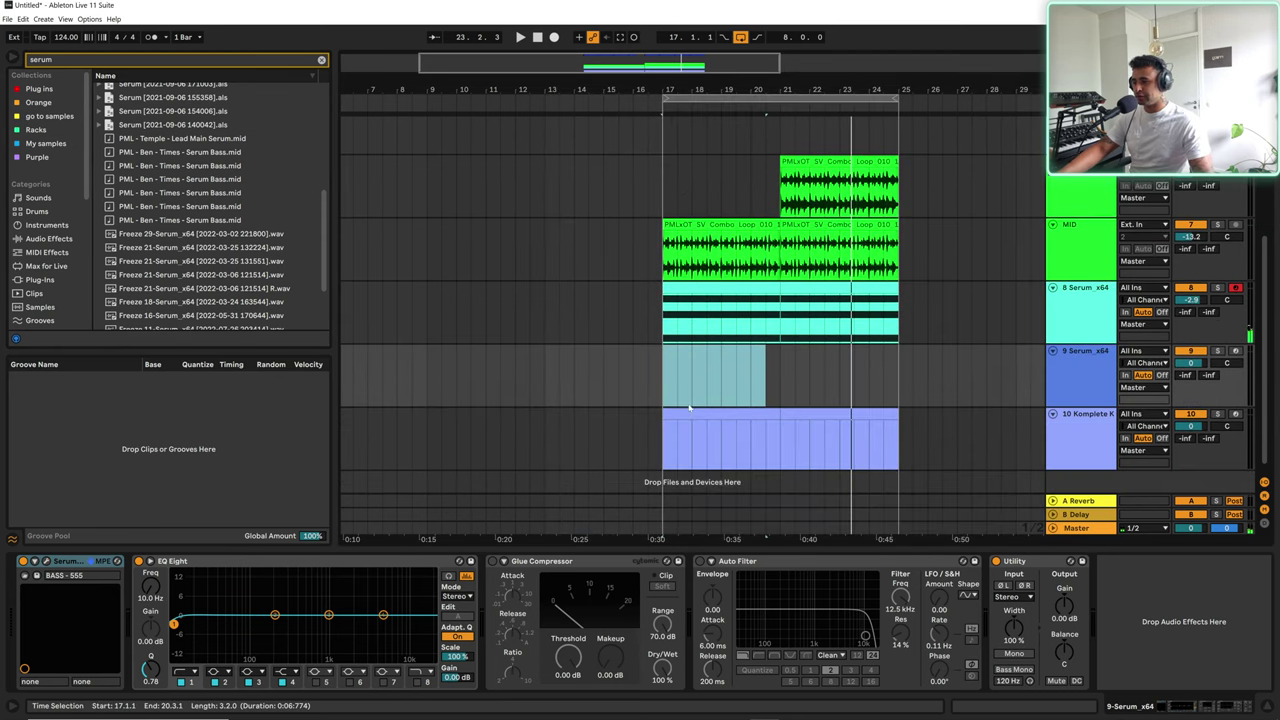
Step: Audition the bass from bar 17 and create an empty four-bar MIDI clip there on the new Serum track
{"action": "left_click", "coordinate": [665, 391]}
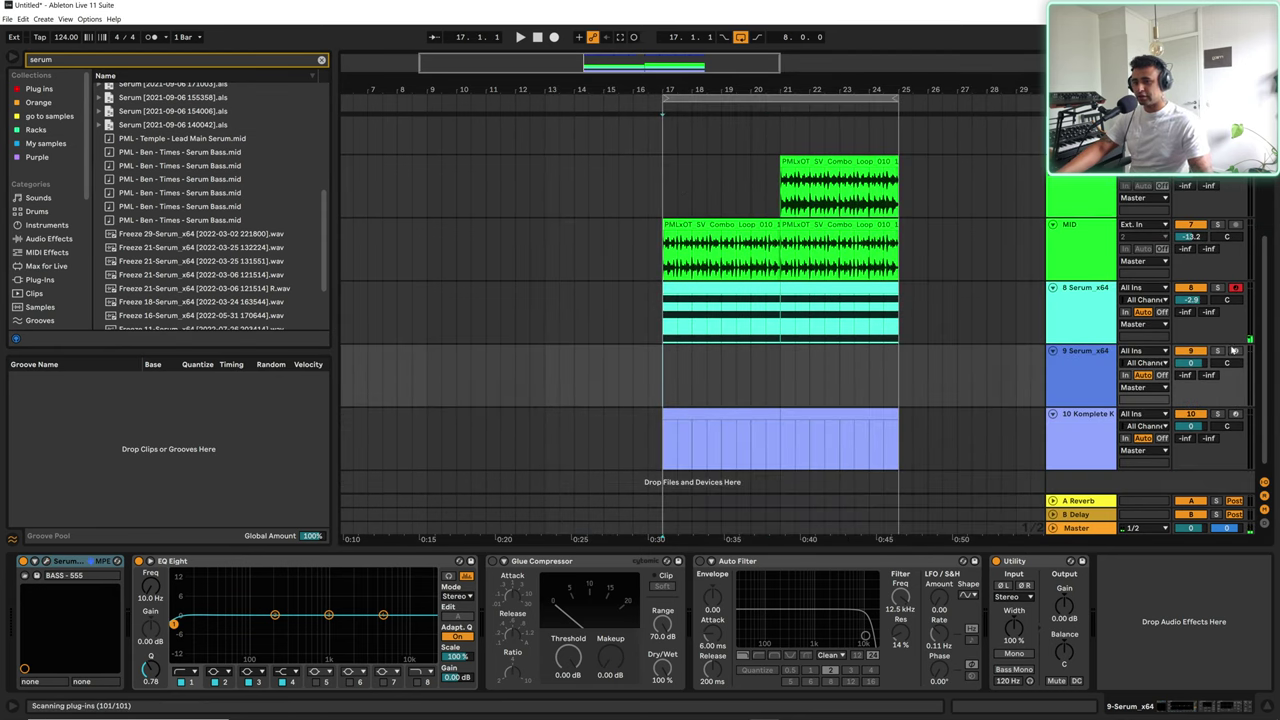
{"action": "key", "text": "space"}
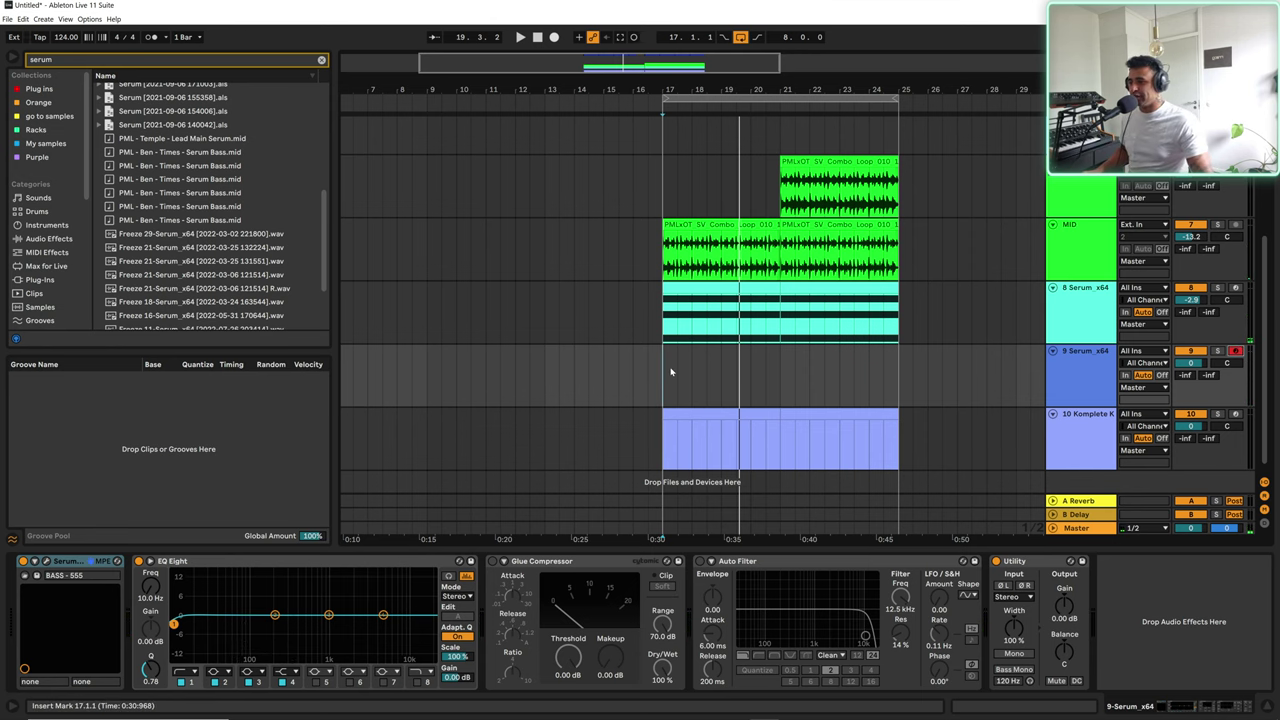
{"action": "left_click_drag", "start_coordinate": [662, 376], "coordinate": [795, 391]}
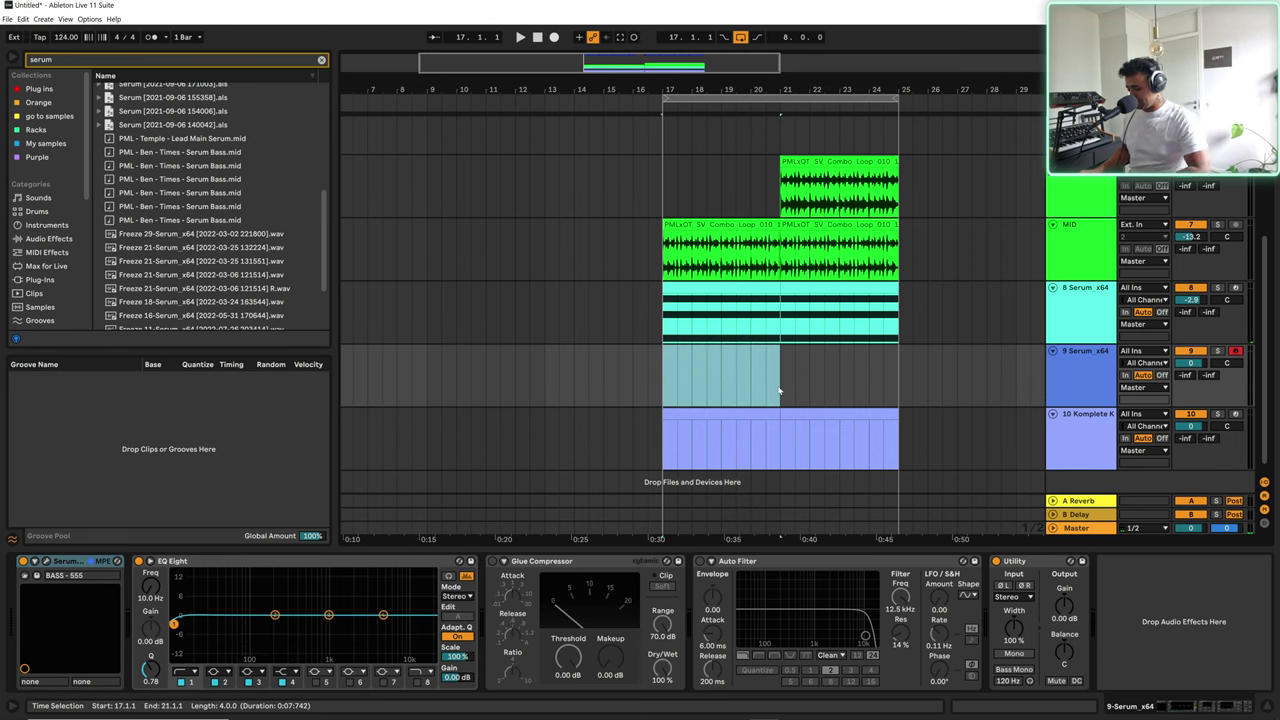
{"action": "key", "text": "ctrl+shift+m"}
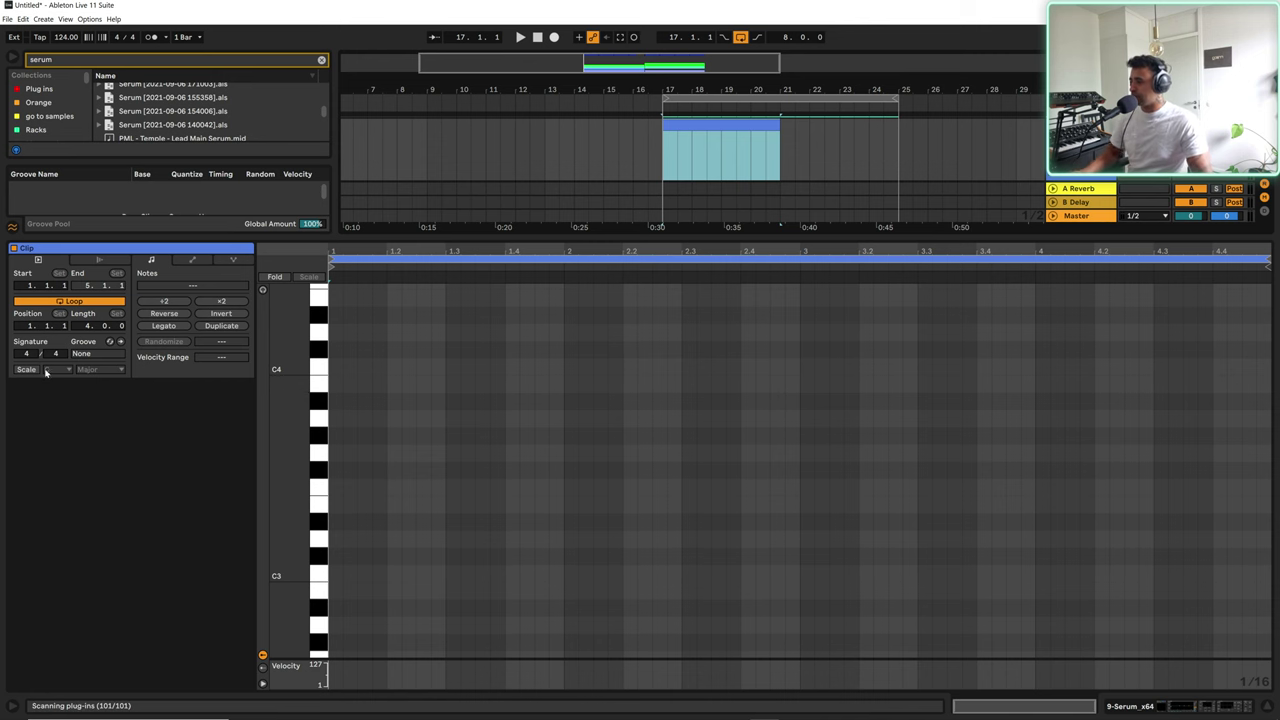
Step: Set the bass clip's scale to C Minor and show only the scale's notes in the piano roll
{"action": "left_click", "coordinate": [26, 369]}
{"action": "left_click", "coordinate": [56, 369]}
{"action": "left_click", "coordinate": [100, 370]}
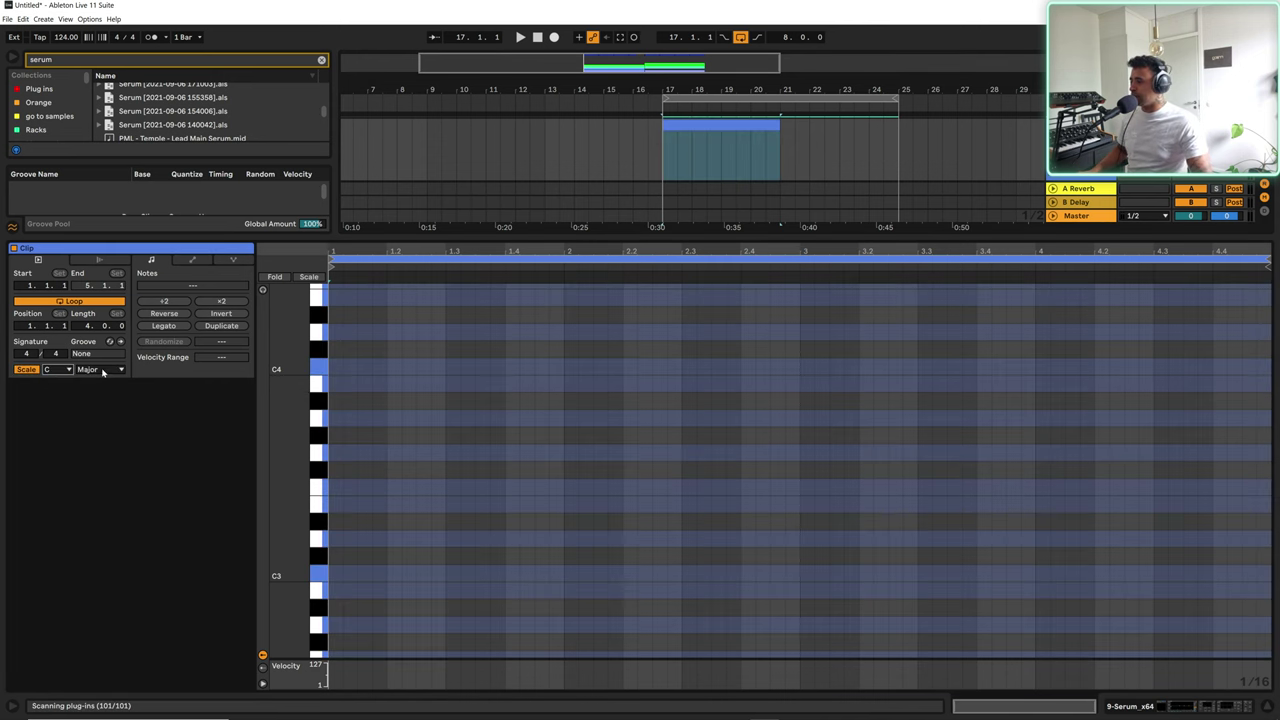
{"action": "left_click", "coordinate": [100, 370]}
{"action": "left_click", "coordinate": [100, 38]}
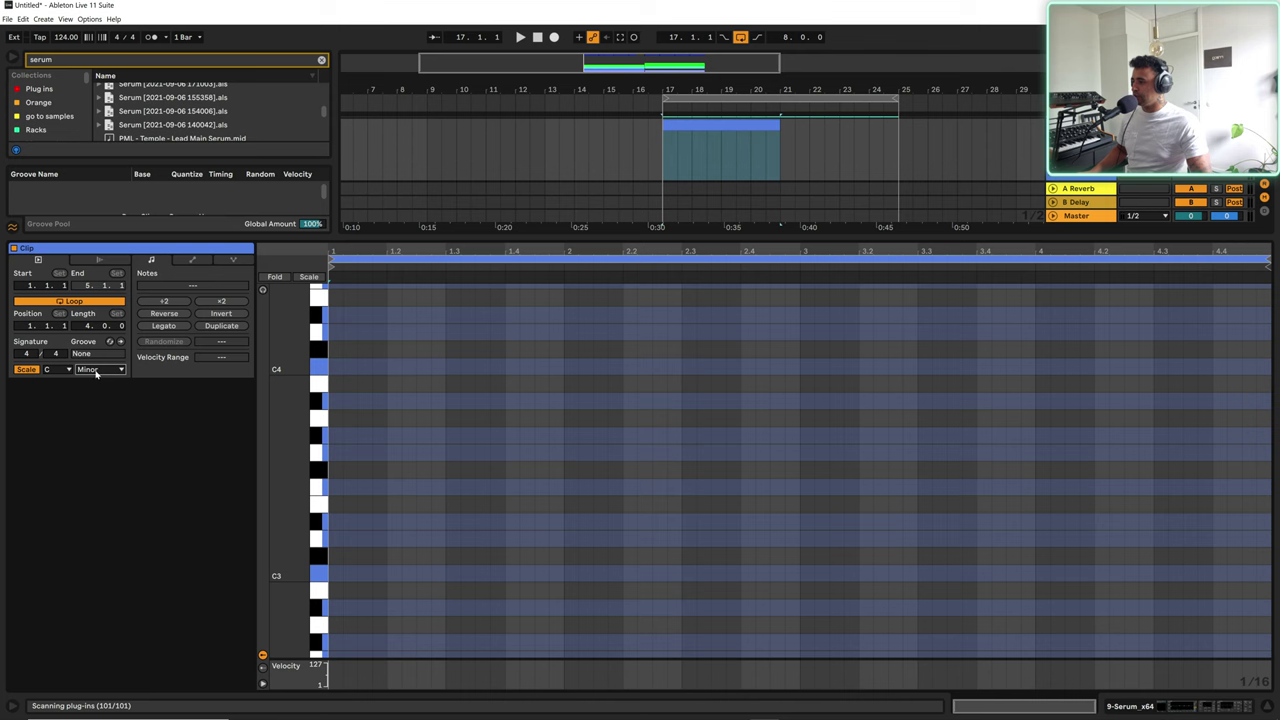
{"action": "left_click", "coordinate": [312, 277]}
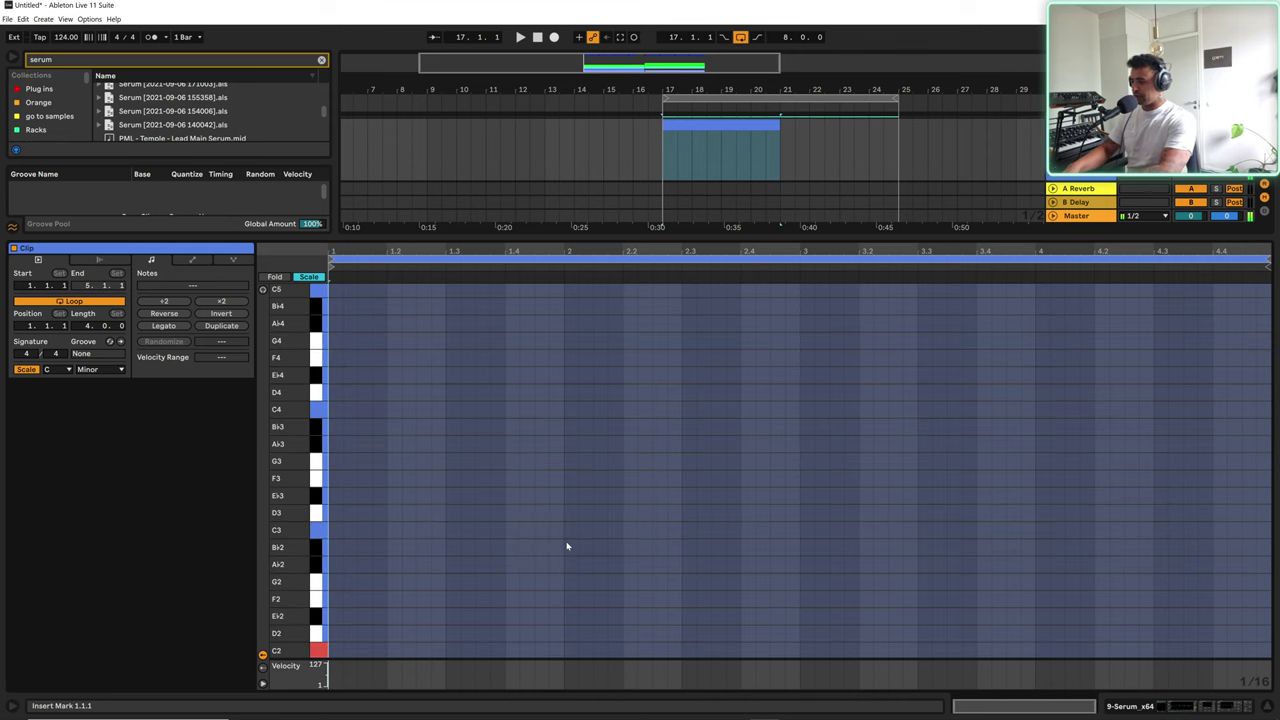
Step: Draw a C2 note at the start of the bass clip, extend it to 2.2.3 and play it back
{"action": "scroll", "coordinate": [440, 454], "scroll_direction": "down", "scroll_amount": 2}
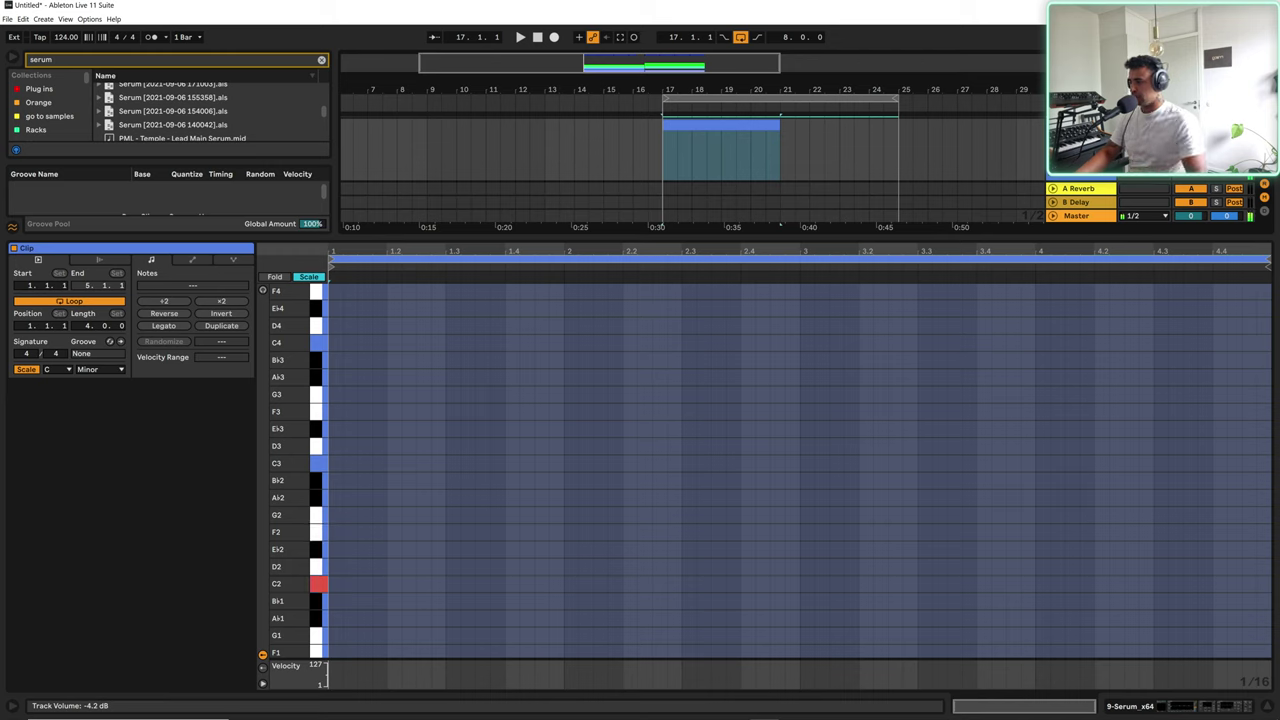
{"action": "double_click", "coordinate": [336, 583]}
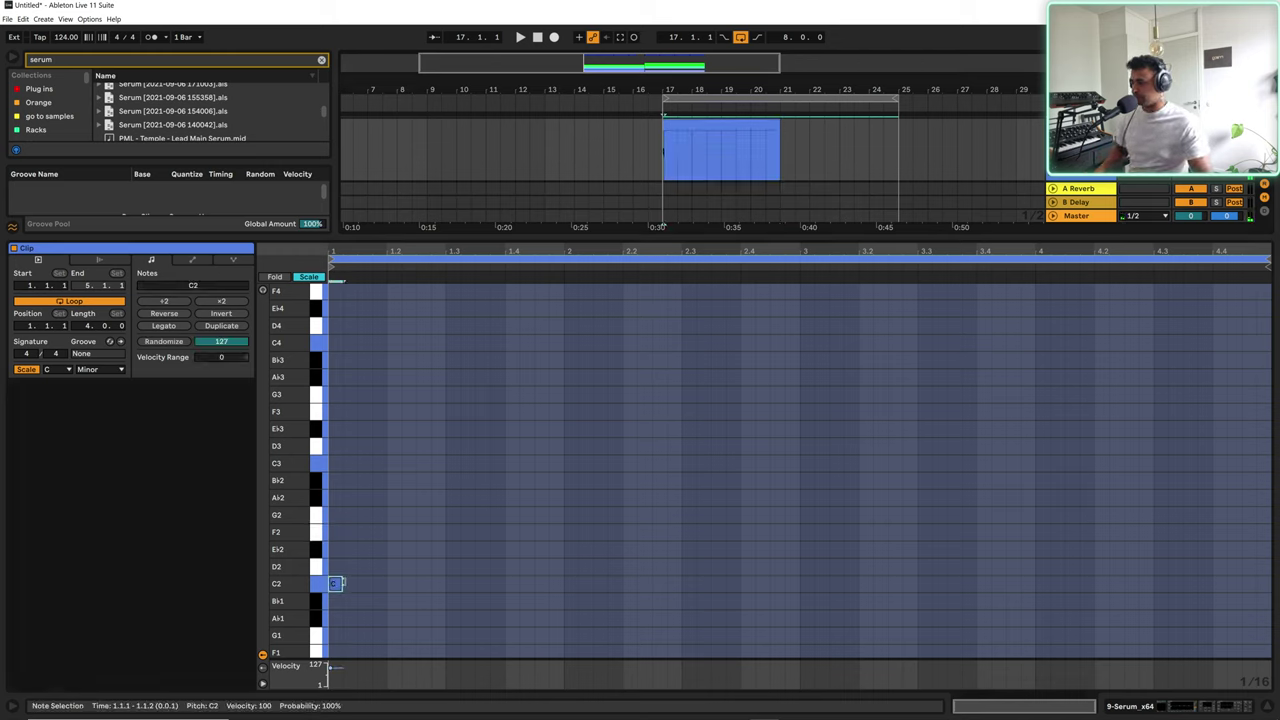
{"action": "key", "text": "space"}
{"action": "left_click_drag", "start_coordinate": [541, 598], "coordinate": [654, 588]}
{"action": "key", "text": "space"}
{"action": "key", "text": "space"}
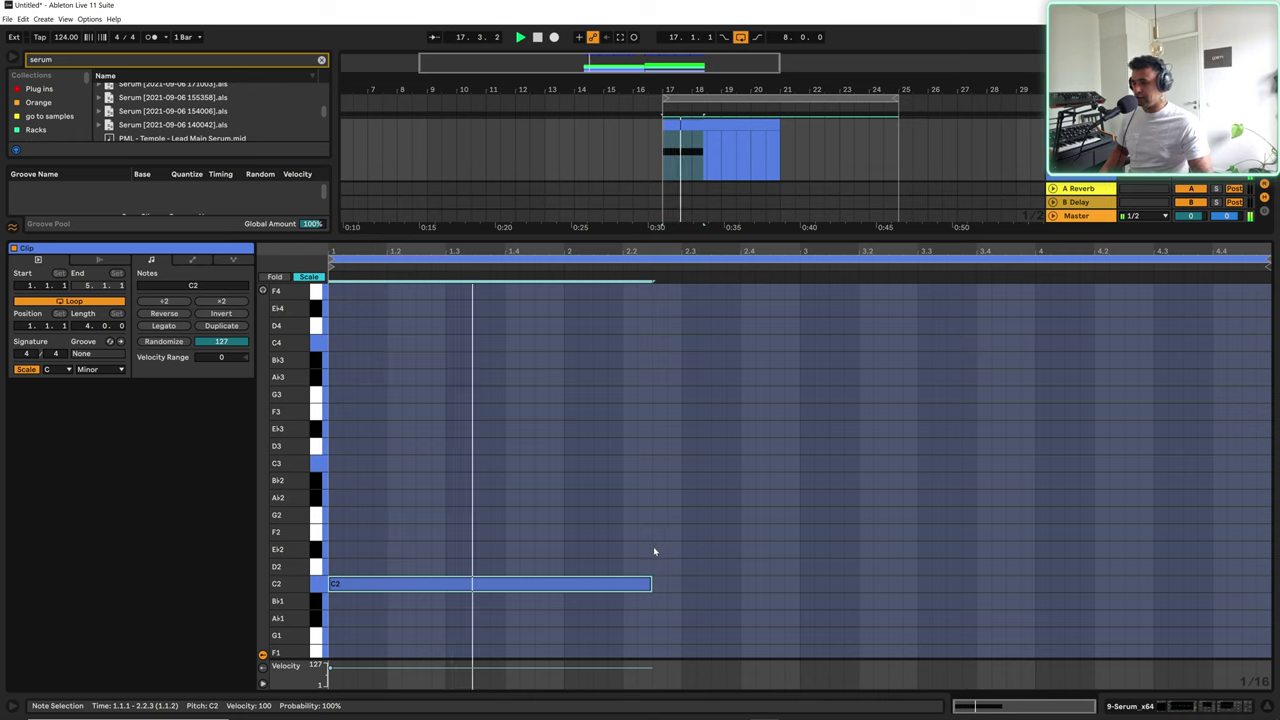
Step: Add E♭2 at 2.2, G2 at 2.2.3 and F2 from 2.3 to 3.1, and shorten the C2 note to end at 2.2
{"action": "double_click", "coordinate": [657, 549]}
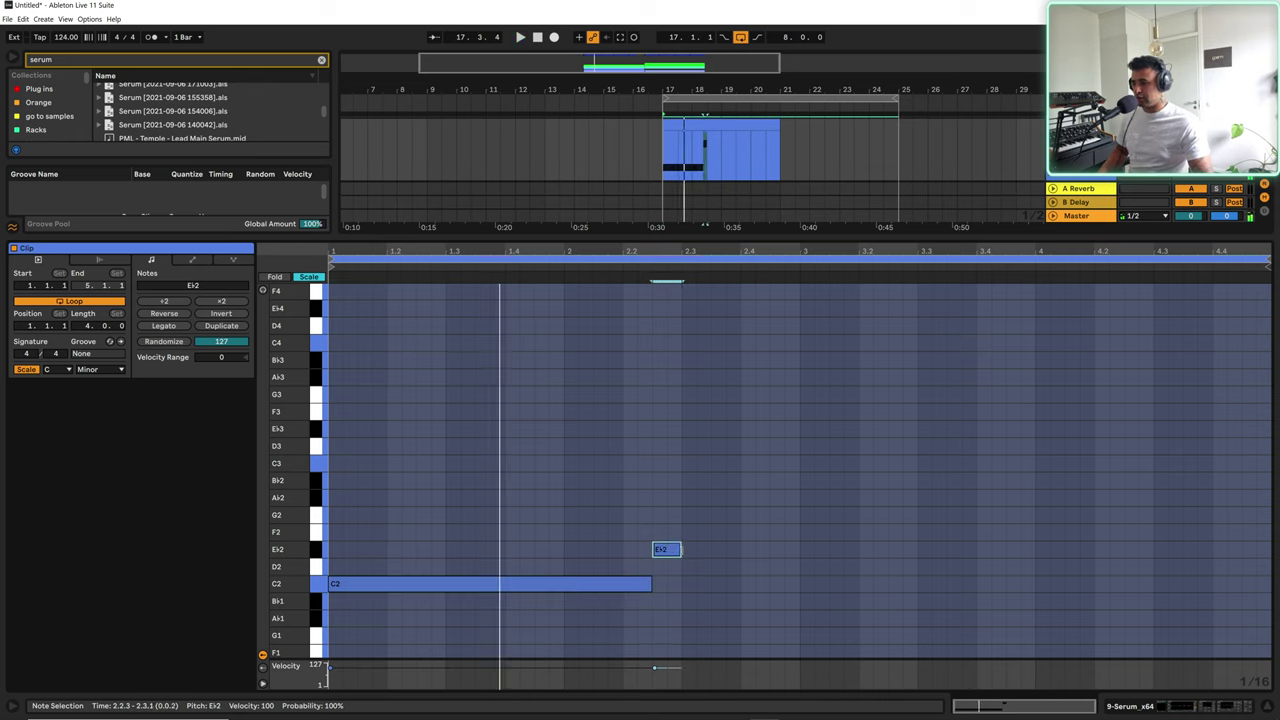
{"action": "left_click_drag", "start_coordinate": [682, 549], "coordinate": [671, 524]}
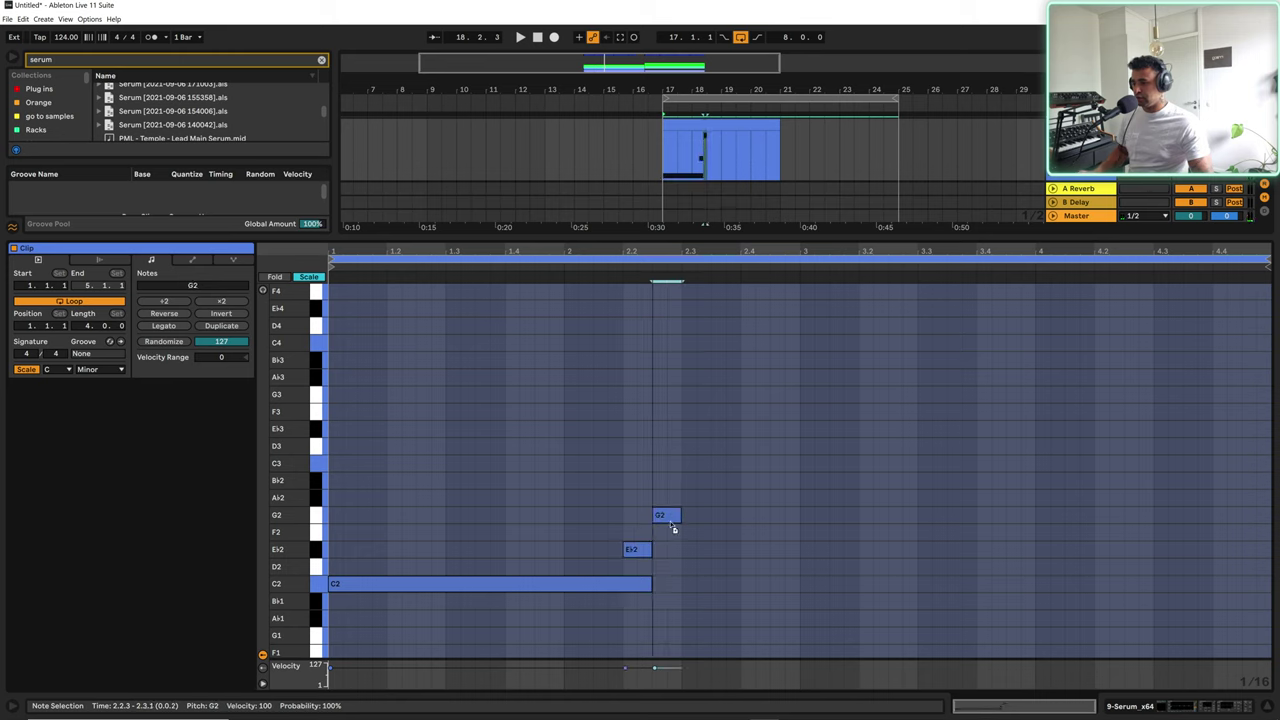
{"action": "left_click_drag", "start_coordinate": [649, 583], "coordinate": [622, 583]}
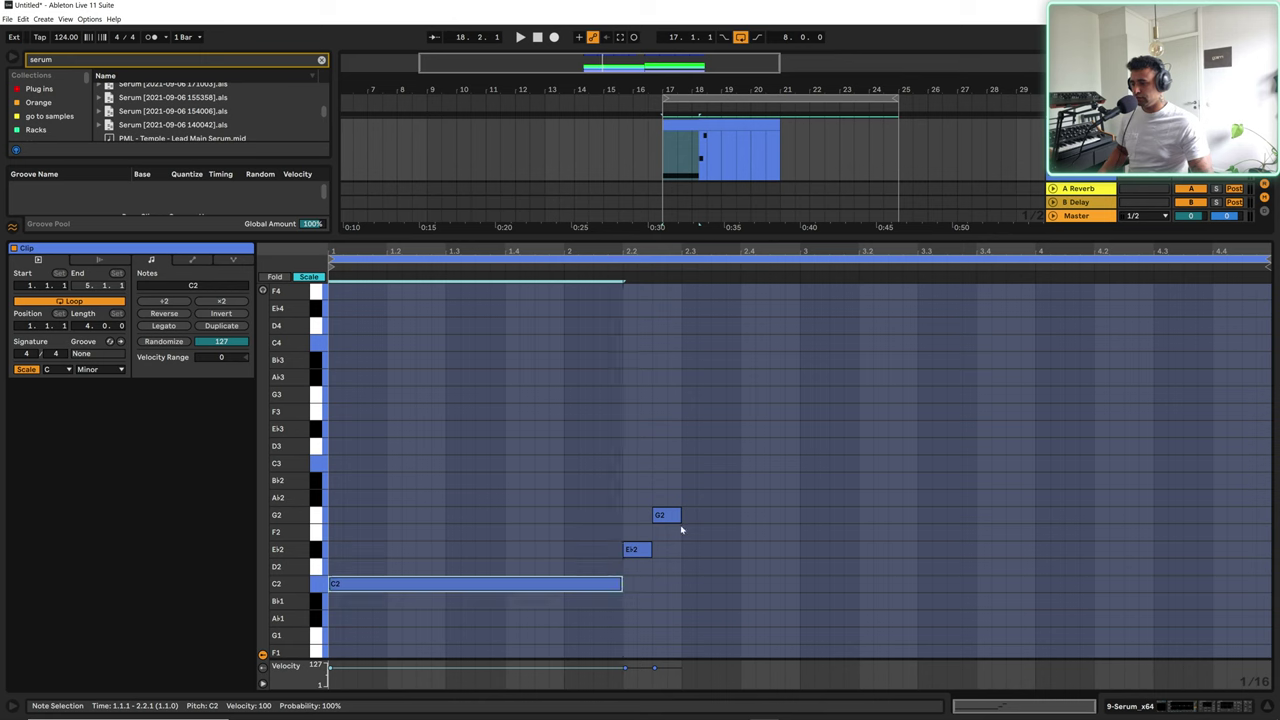
{"action": "double_click", "coordinate": [700, 534]}
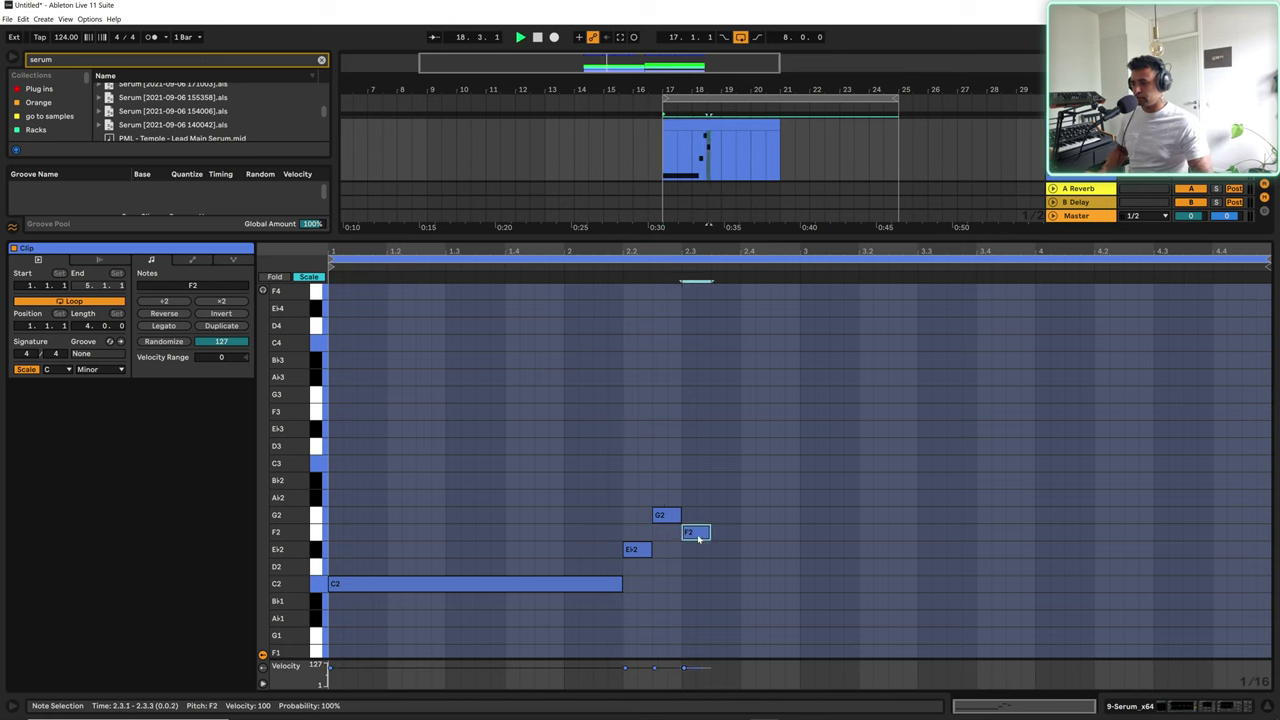
{"action": "left_click_drag", "start_coordinate": [707, 534], "coordinate": [799, 535]}
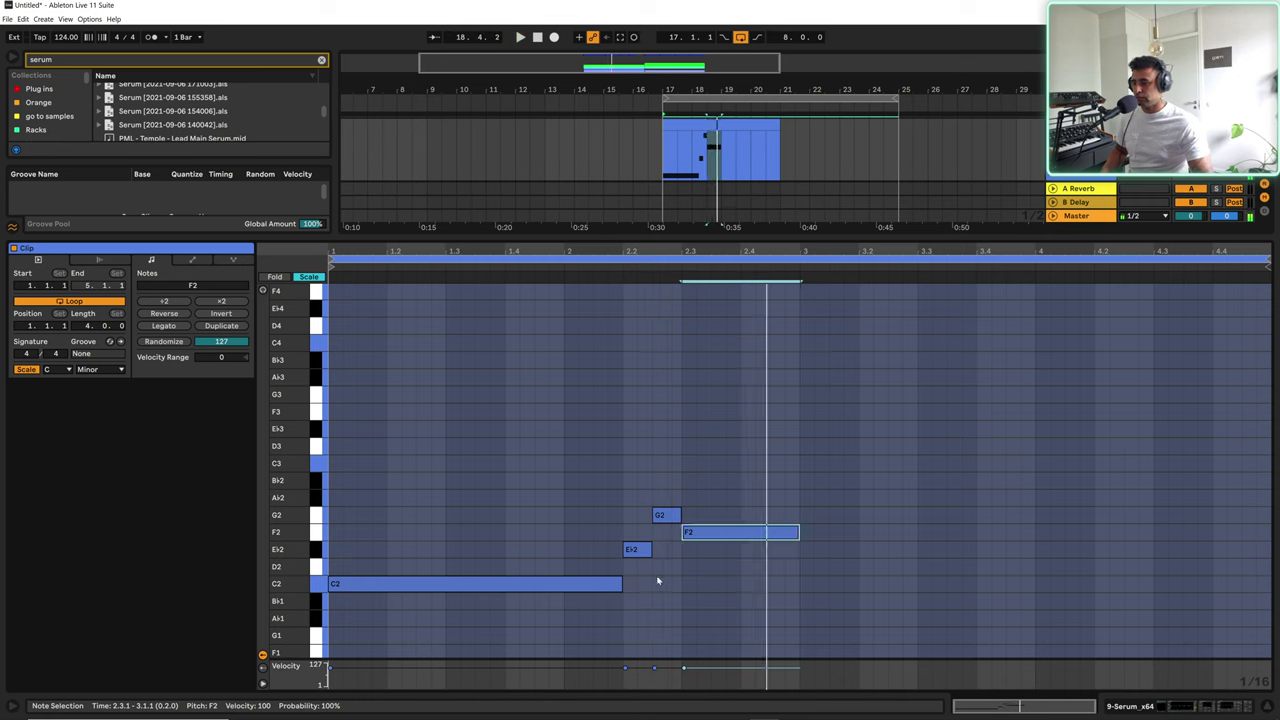
Step: Delete all the drawn notes from the bass clip
{"action": "left_click", "coordinate": [665, 514]}
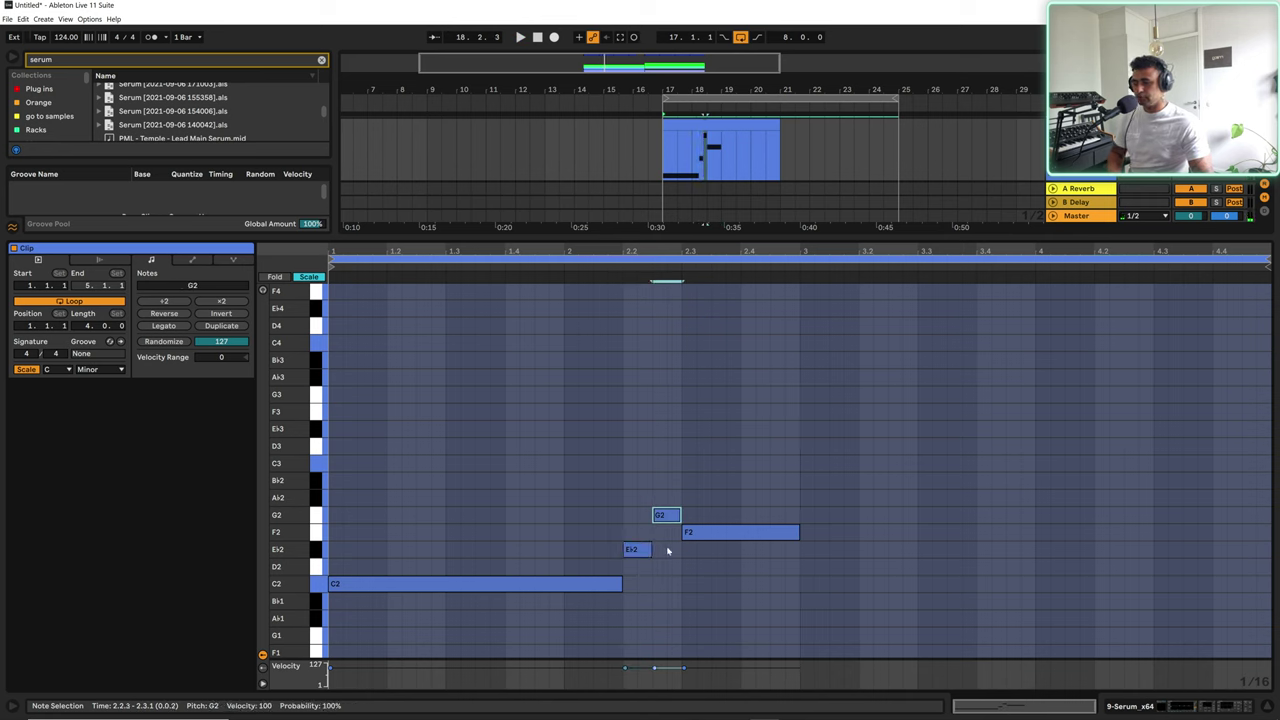
{"action": "left_click", "coordinate": [641, 552]}
{"action": "left_click_drag", "start_coordinate": [820, 577], "coordinate": [351, 443]}
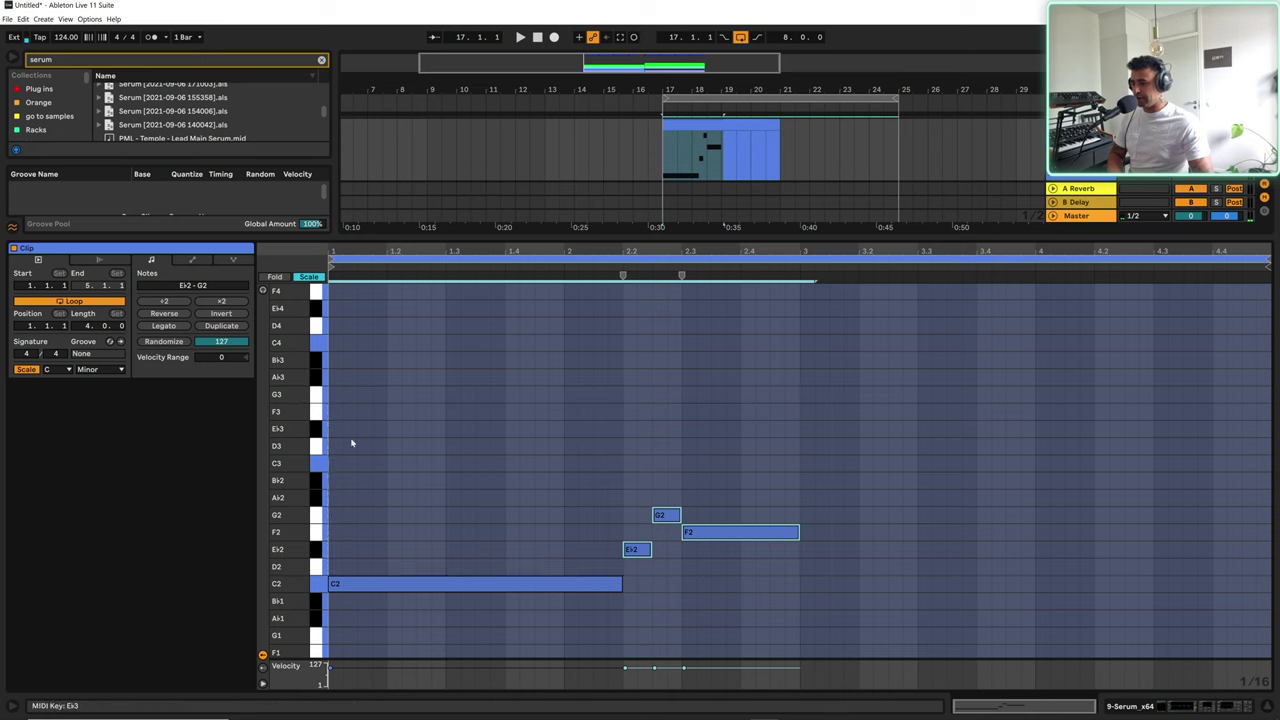
{"action": "key", "text": "Delete"}
{"action": "left_click_drag", "start_coordinate": [837, 600], "coordinate": [547, 550]}
{"action": "left_click_drag", "start_coordinate": [484, 545], "coordinate": [484, 544]}
{"action": "key", "text": "Delete"}
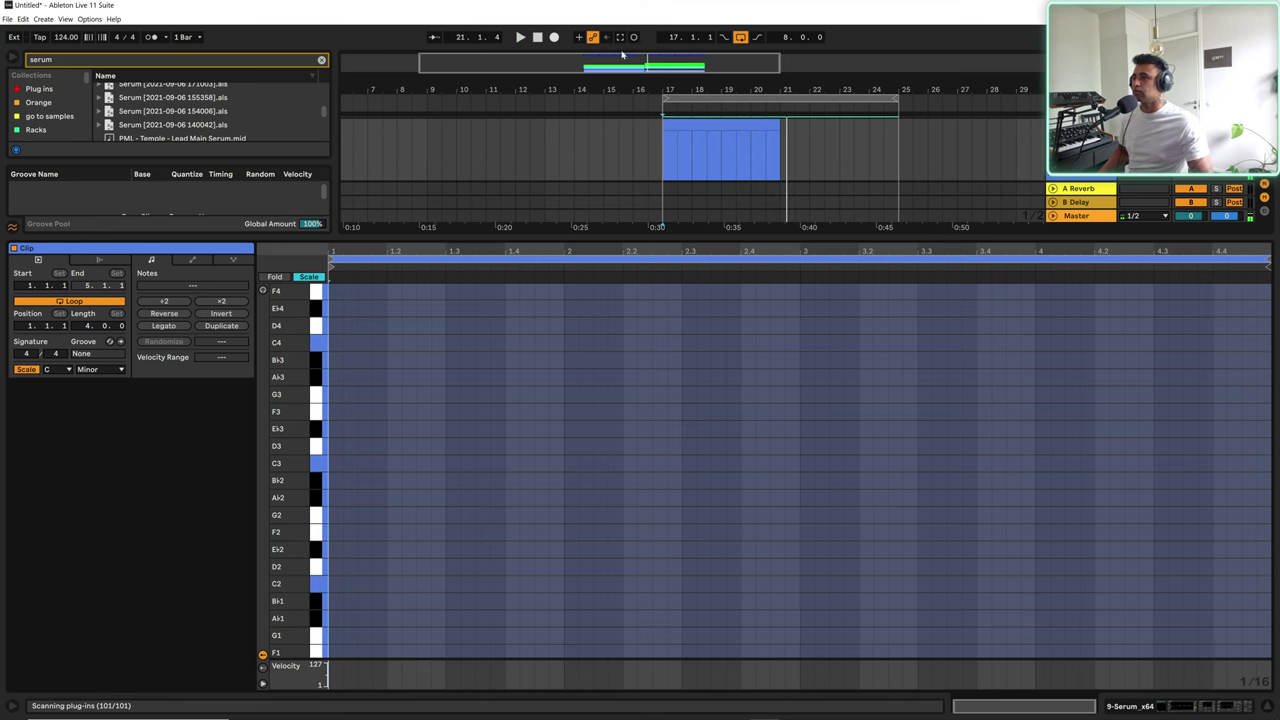
Step: Capture the played C2, E♭2, F2 and G2 bassline into the clip and shift all its notes earlier to start at 1.1.1
{"action": "left_click", "coordinate": [619, 37]}
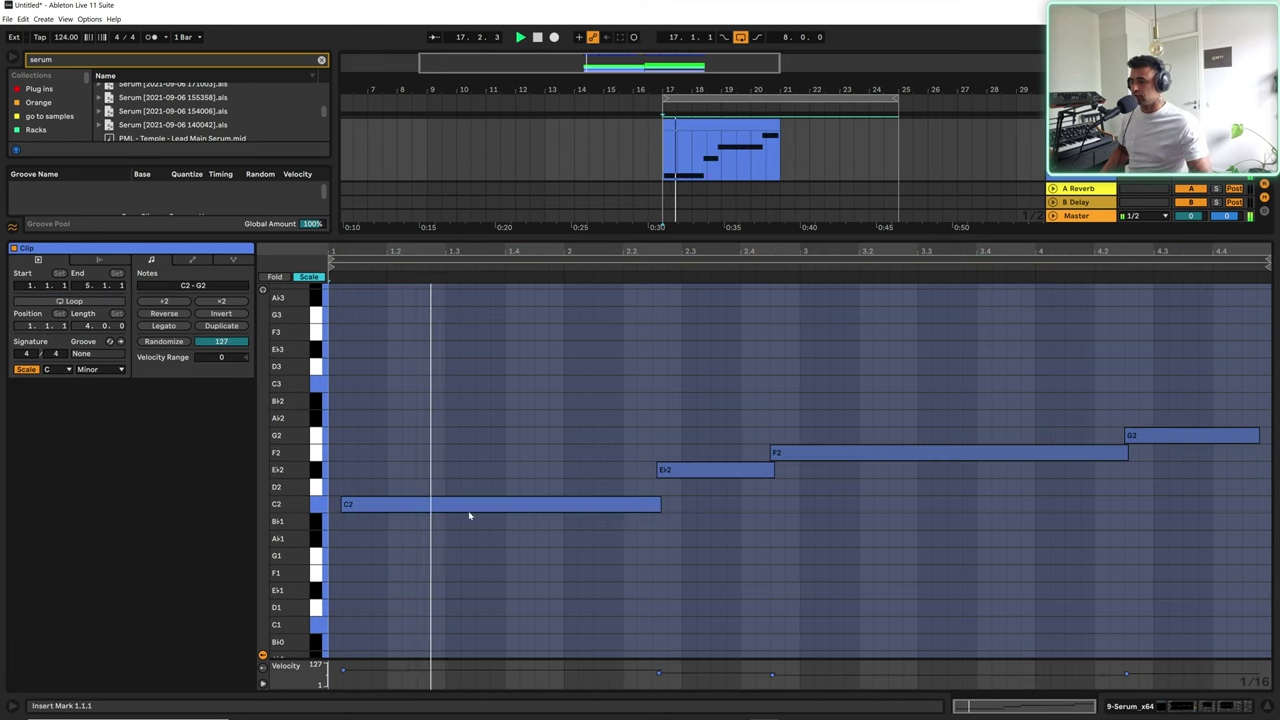
{"action": "key", "text": "space"}
{"action": "key", "text": "ctrl+a"}
{"action": "key", "text": "Left"}
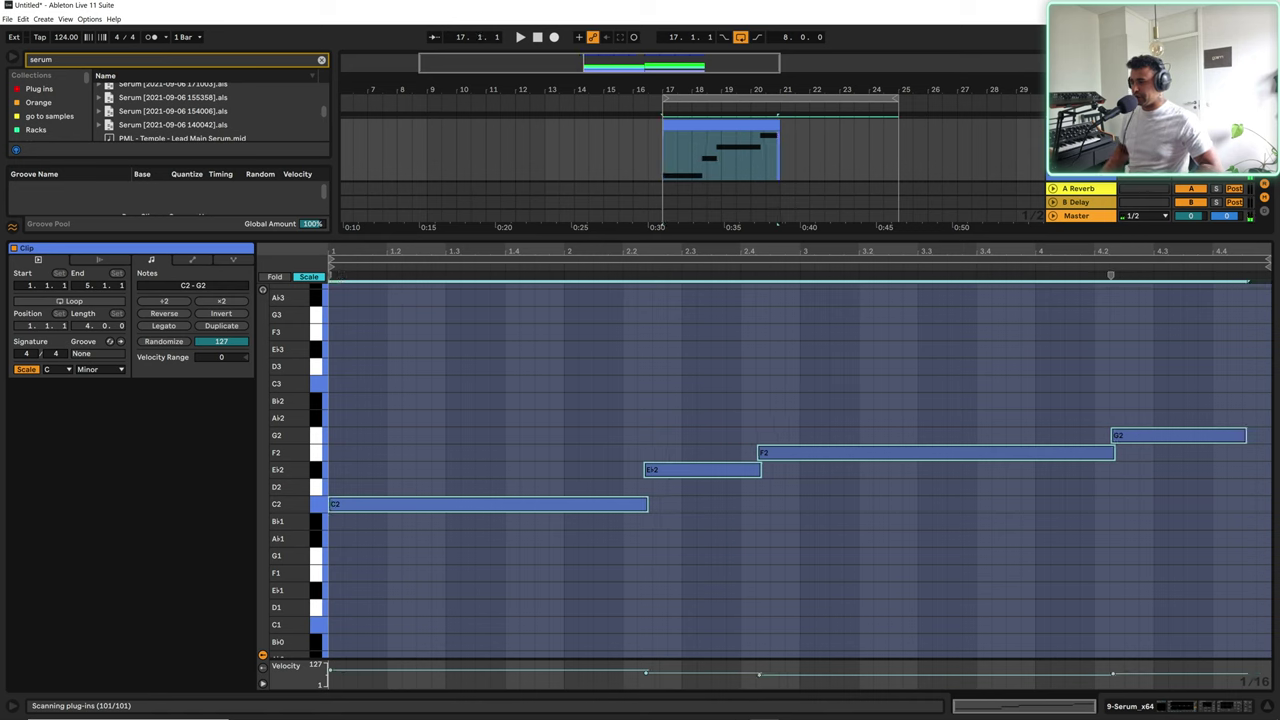
{"action": "left_click", "coordinate": [774, 528]}
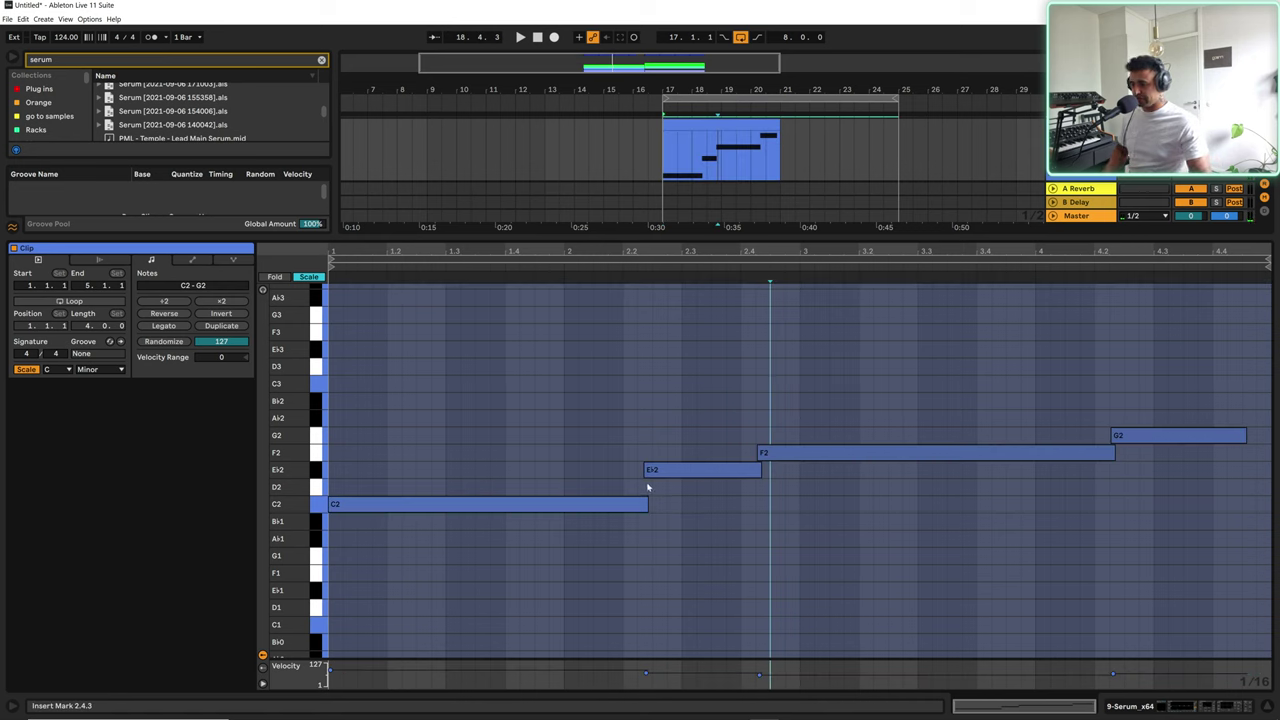
Step: Make the C2 note end and the E♭2 note start at 2.2.3, and lower the E♭2 and F2 notes by one octave
{"action": "left_click_drag", "start_coordinate": [644, 469], "coordinate": [651, 504]}
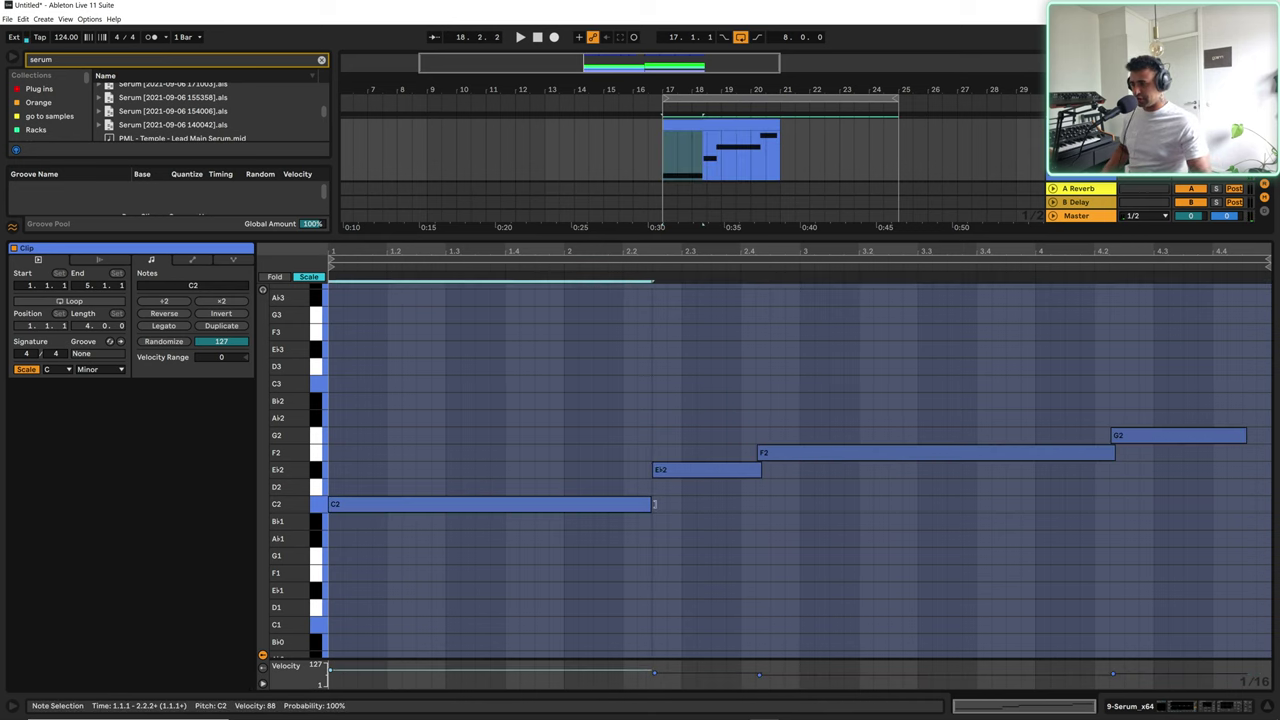
{"action": "key", "text": "space"}
{"action": "left_click", "coordinate": [712, 470]}
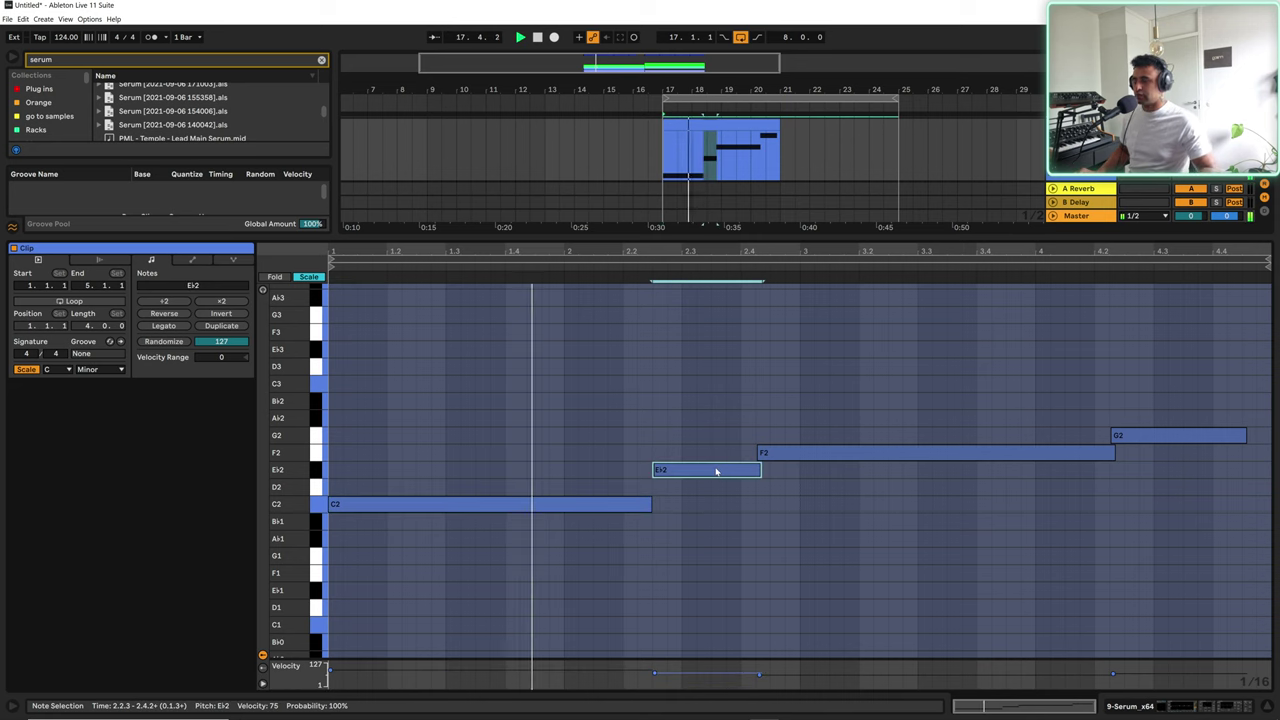
{"action": "key", "text": "shift+Down"}
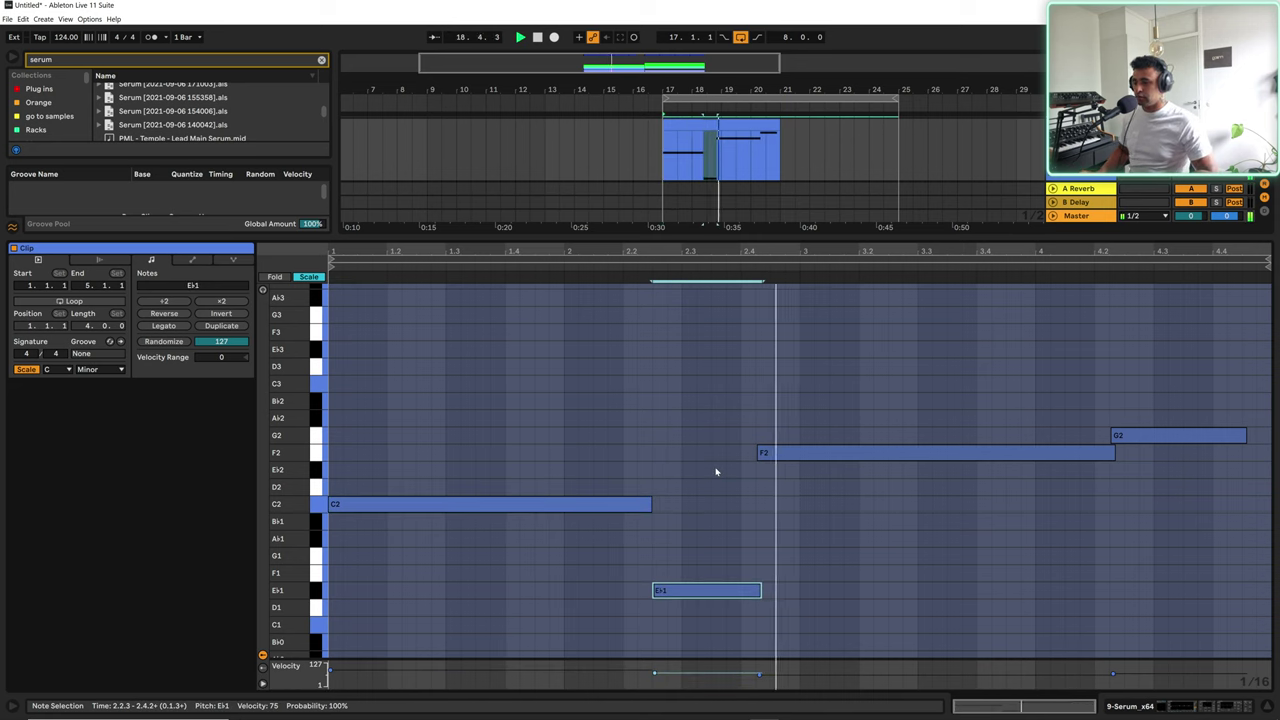
{"action": "left_click", "coordinate": [782, 456]}
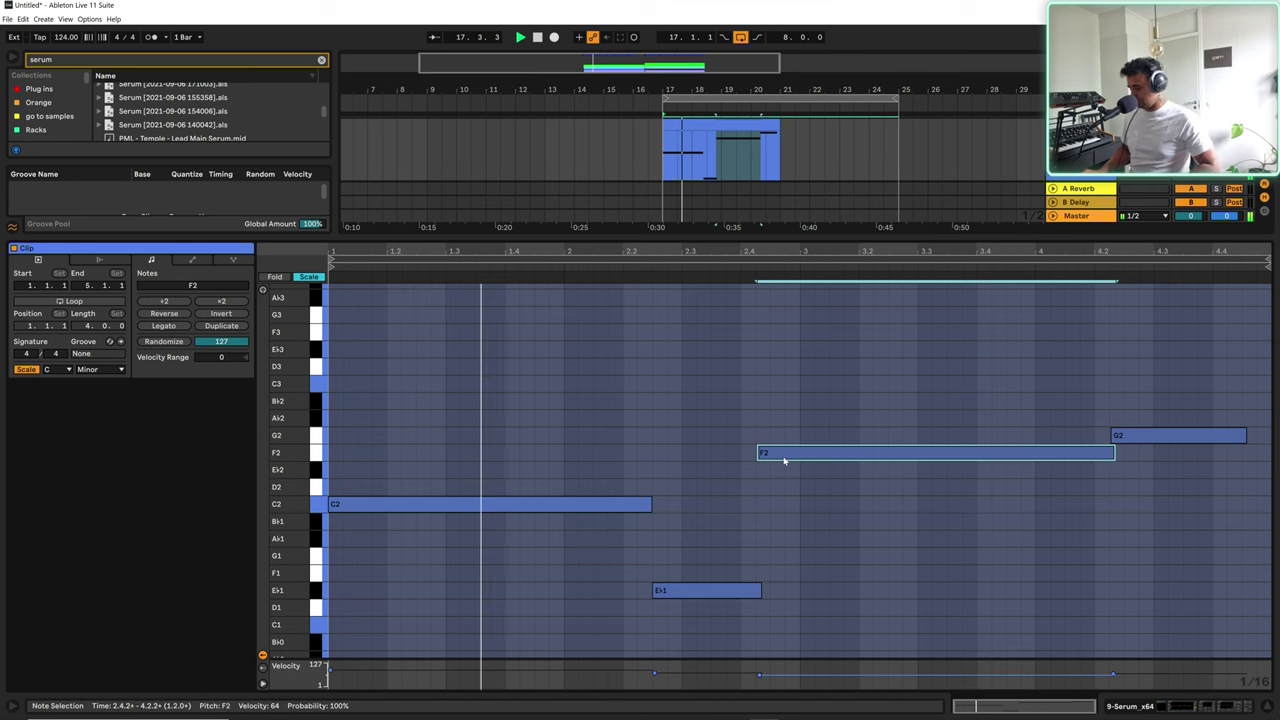
{"action": "key", "text": "shift+Down"}
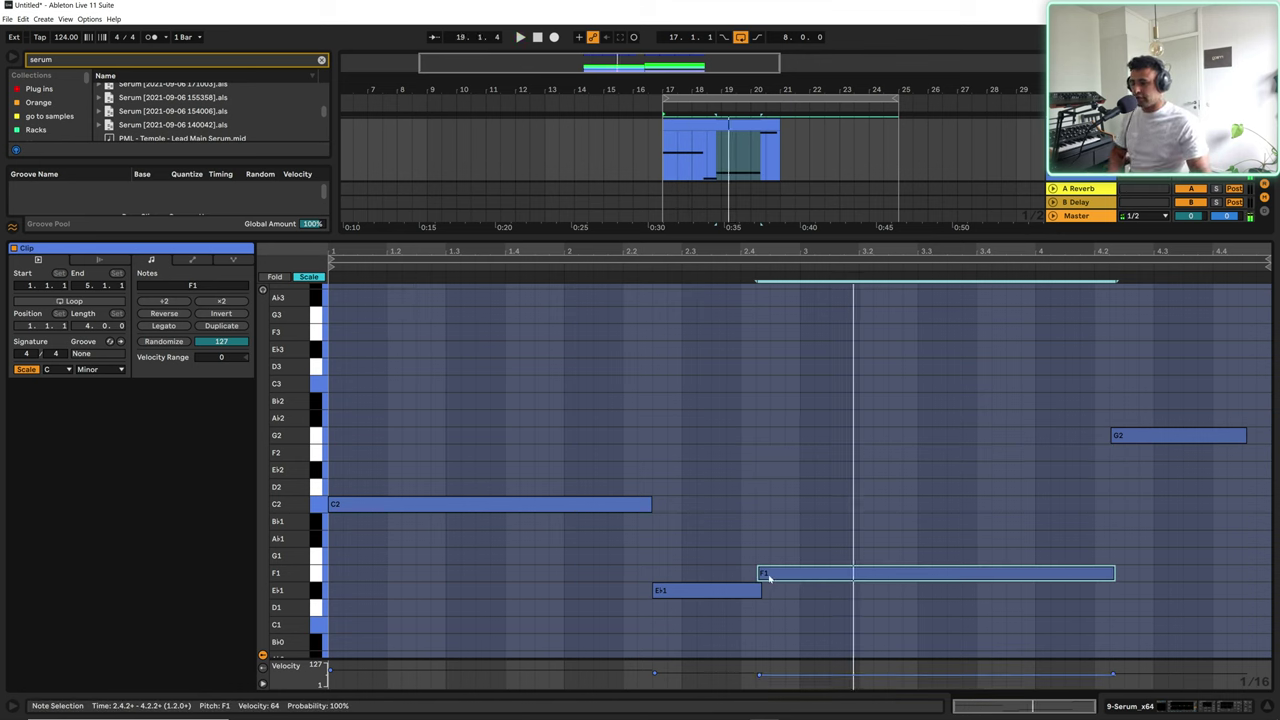
Step: Make the F1 note start and the E♭1 note end at 2.4.3, checking the timing in playback
{"action": "key", "text": "space"}
{"action": "key", "text": "Right"}
{"action": "key", "text": "Right"}
{"action": "left_click_drag", "start_coordinate": [762, 592], "coordinate": [785, 592]}
{"action": "key", "text": "space"}
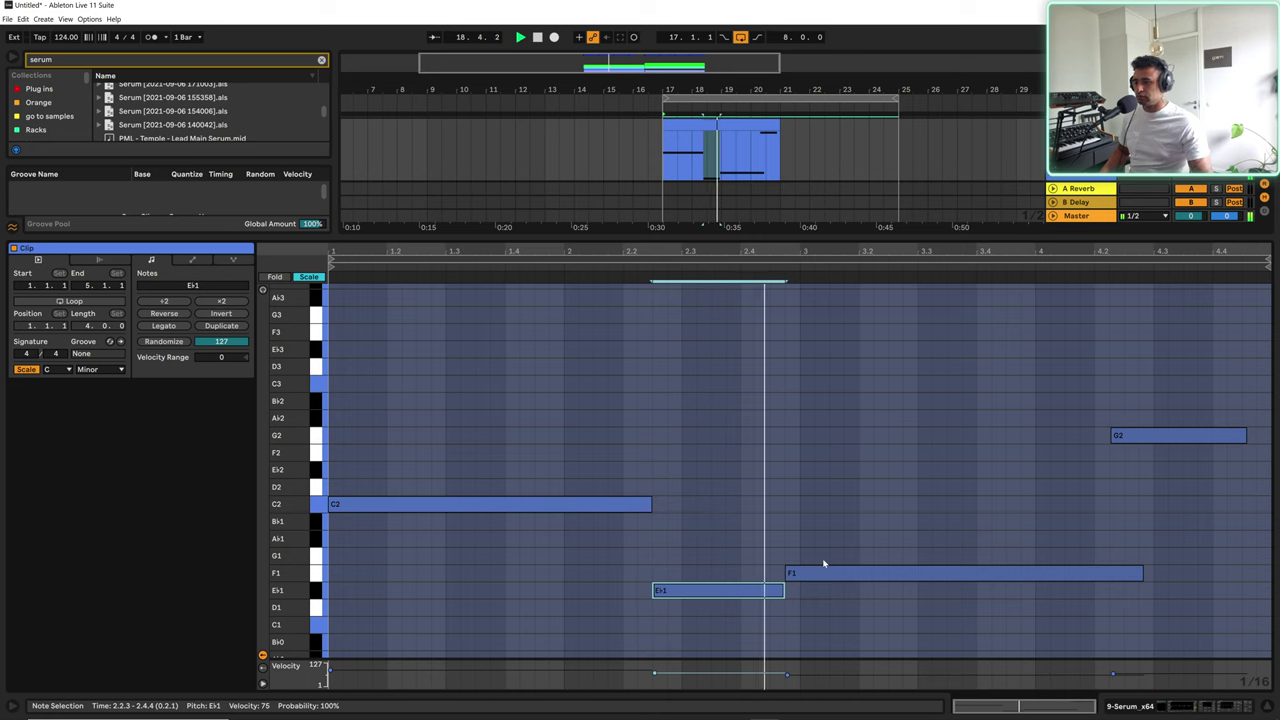
{"action": "left_click_drag", "start_coordinate": [786, 573], "coordinate": [770, 573]}
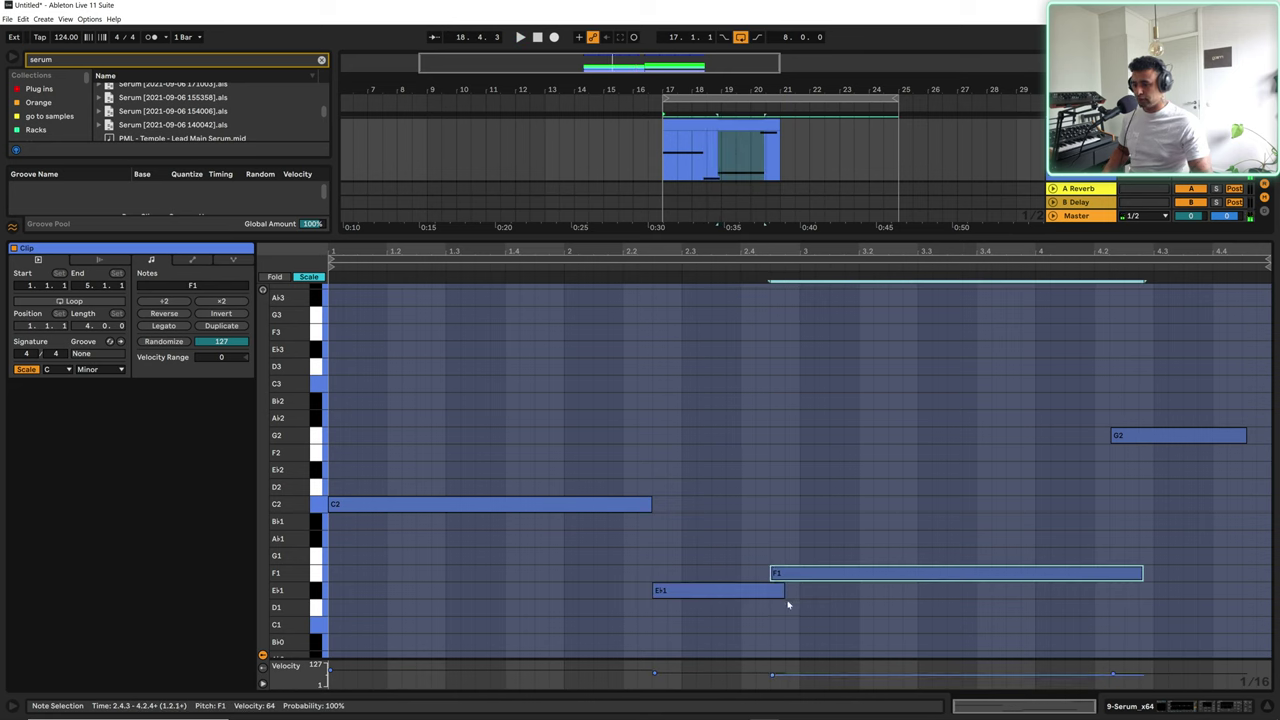
{"action": "left_click", "coordinate": [783, 590]}
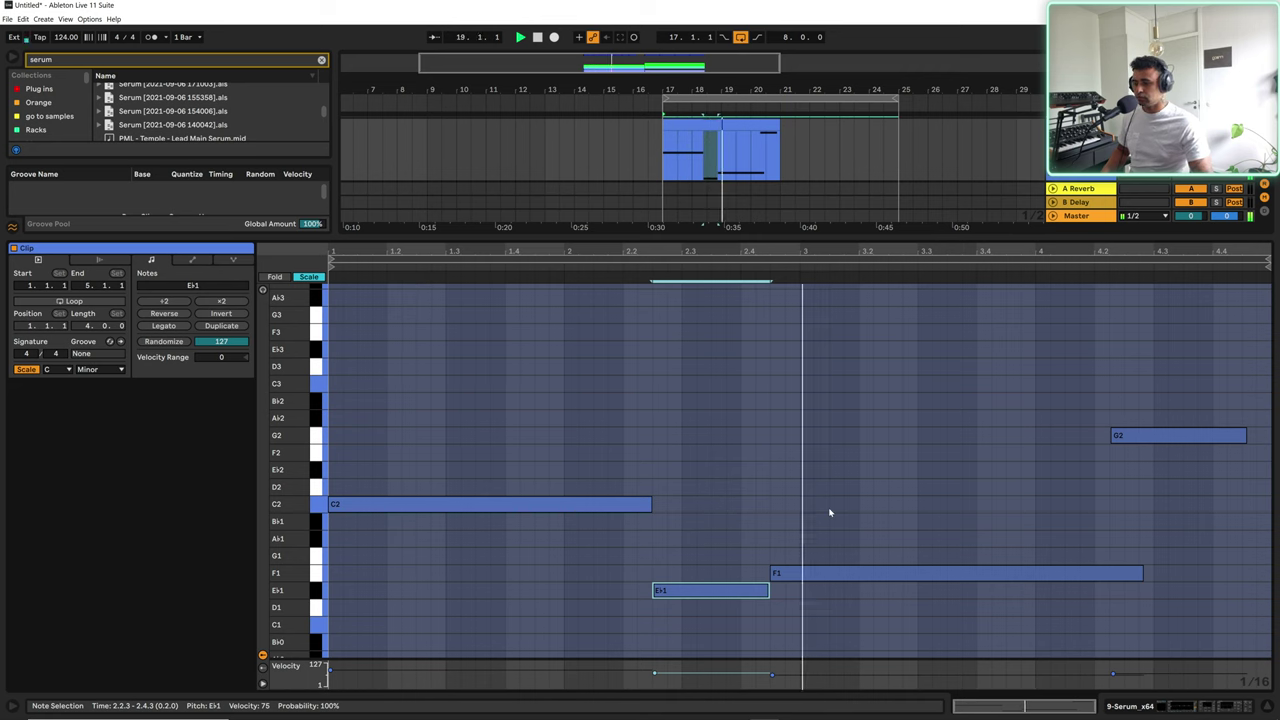
Step: Lower the G2 note one octave to G1 and set its start to 4.2.3
{"action": "left_click", "coordinate": [1172, 437]}
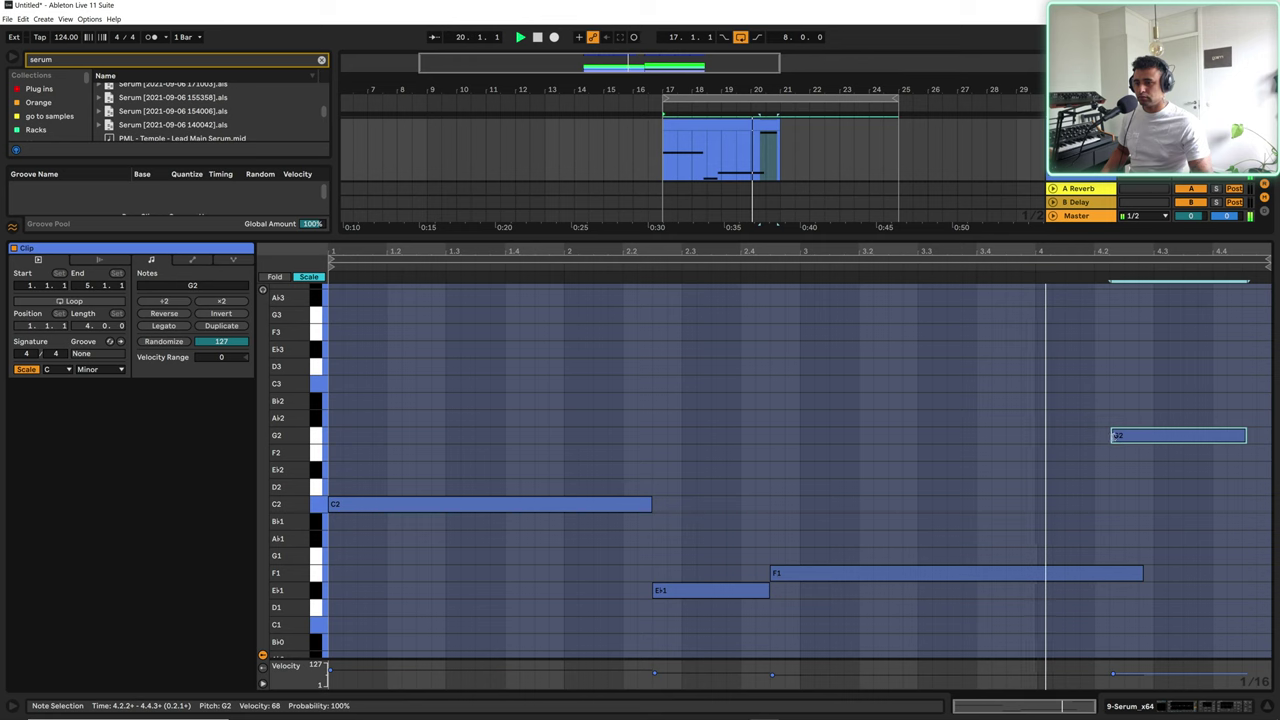
{"action": "left_click_drag", "start_coordinate": [1112, 437], "coordinate": [1155, 441]}
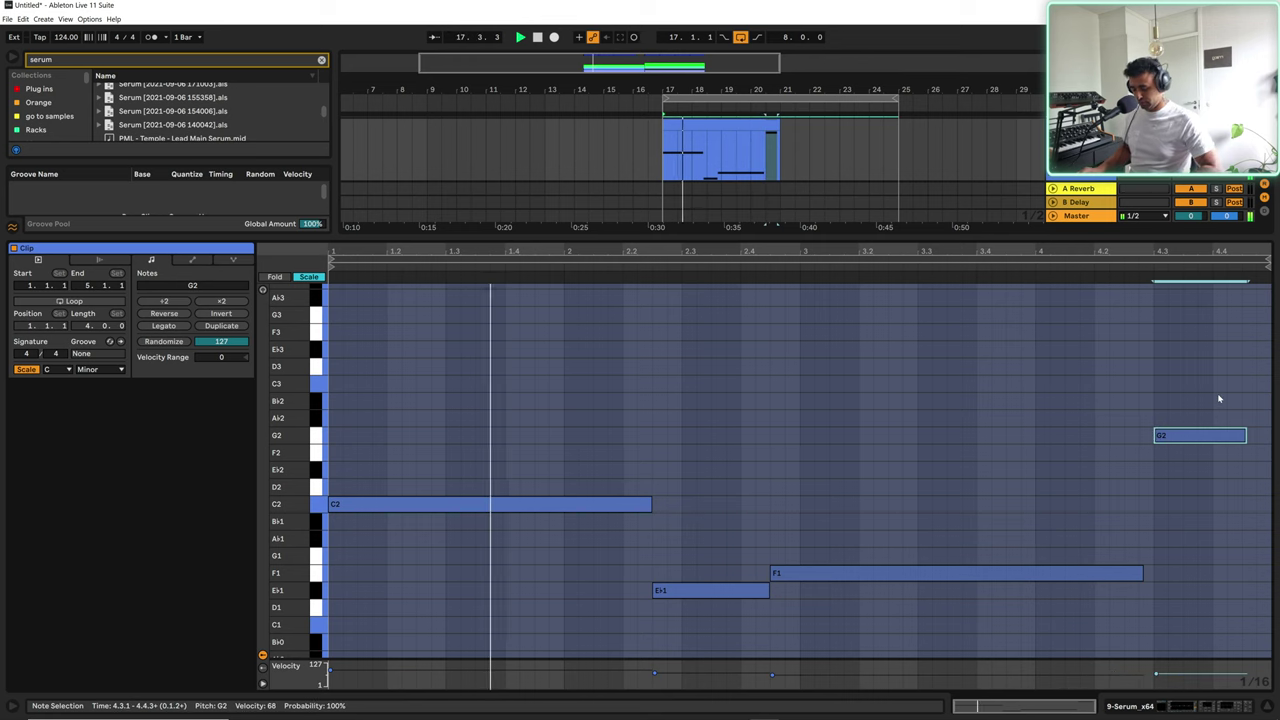
{"action": "key", "text": "shift+Down"}
{"action": "mouse_move", "coordinate": [1141, 572]}
{"action": "left_mouse_down"}
{"action": "mouse_move", "coordinate": [1154, 556]}
{"action": "mouse_move", "coordinate": [1121, 558]}
{"action": "left_mouse_up"}
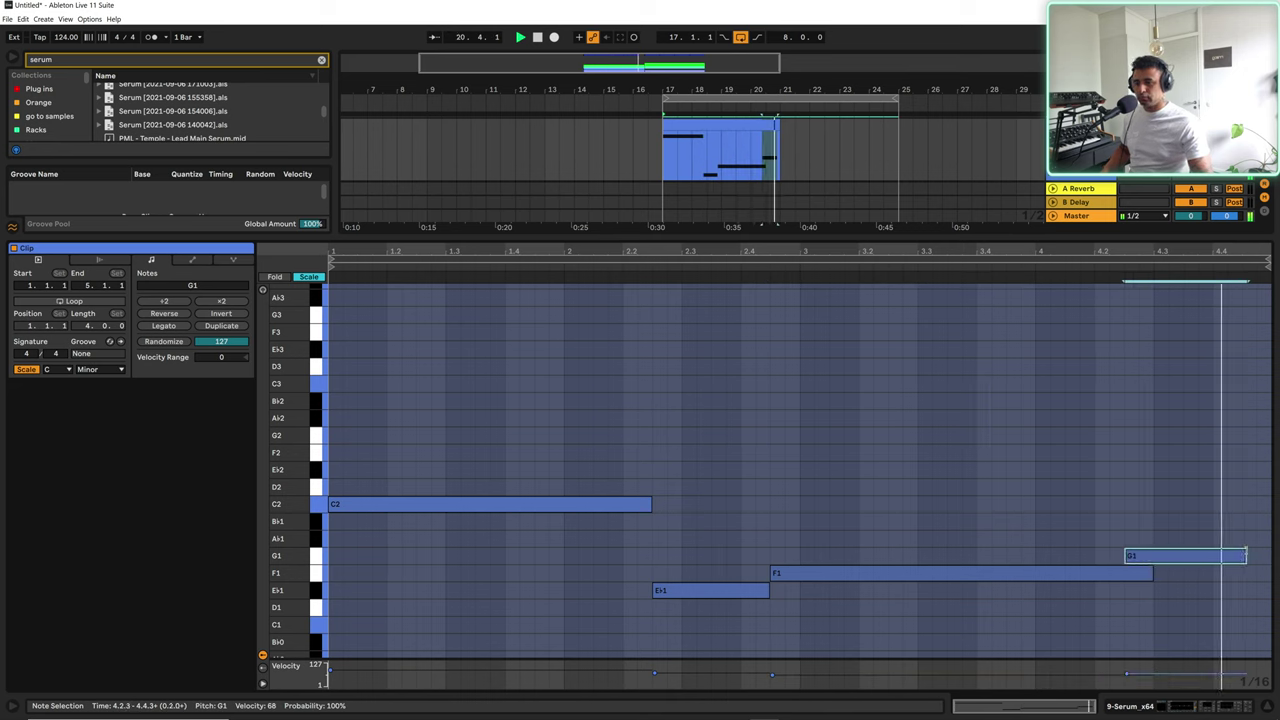
Step: Extend the G1 note to end at 5.1.1, and loop the bass clip out to bar 25 in the arrangement
{"action": "left_click_drag", "start_coordinate": [1263, 560], "coordinate": [1258, 538]}
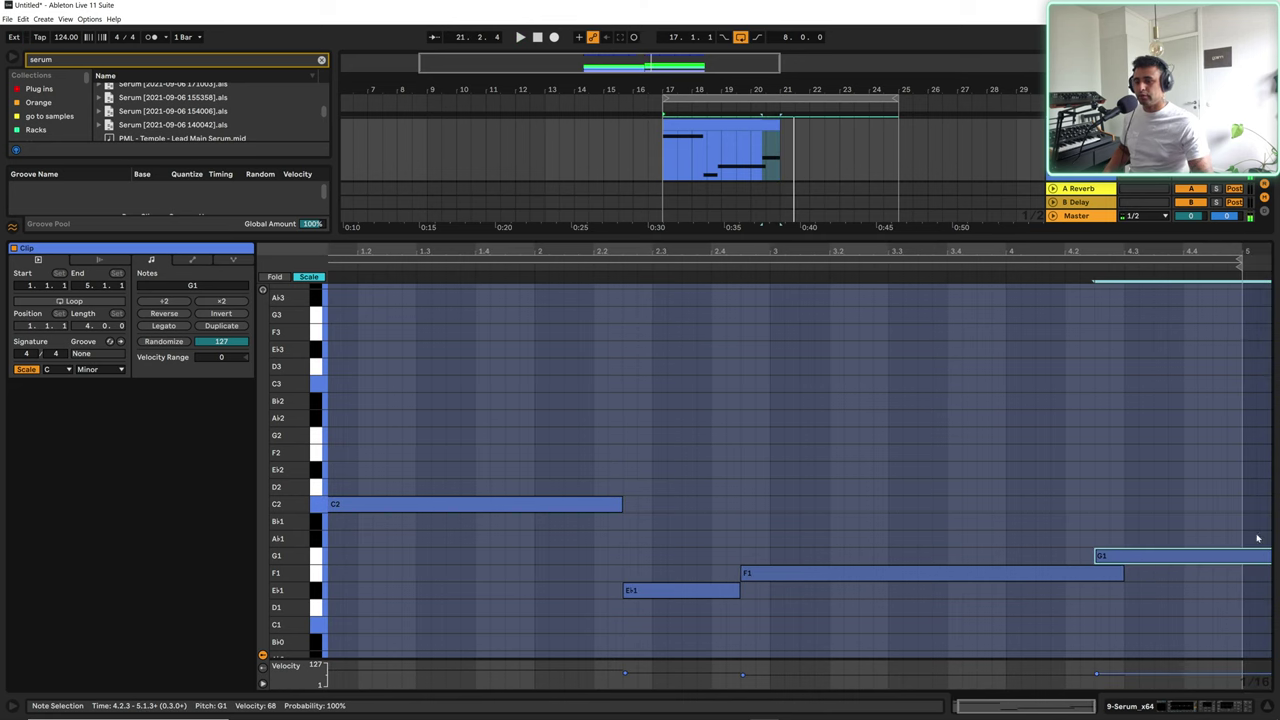
{"action": "double_click", "coordinate": [1213, 245]}
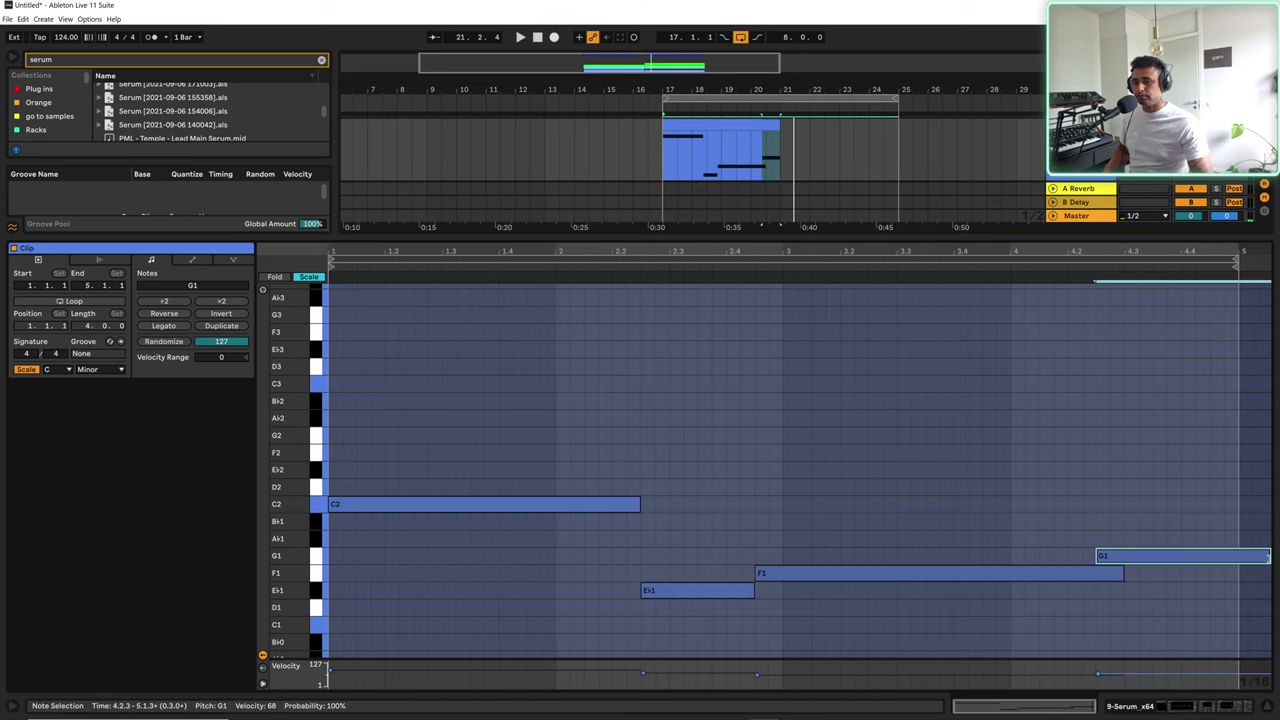
{"action": "left_click_drag", "start_coordinate": [1270, 556], "coordinate": [1237, 557]}
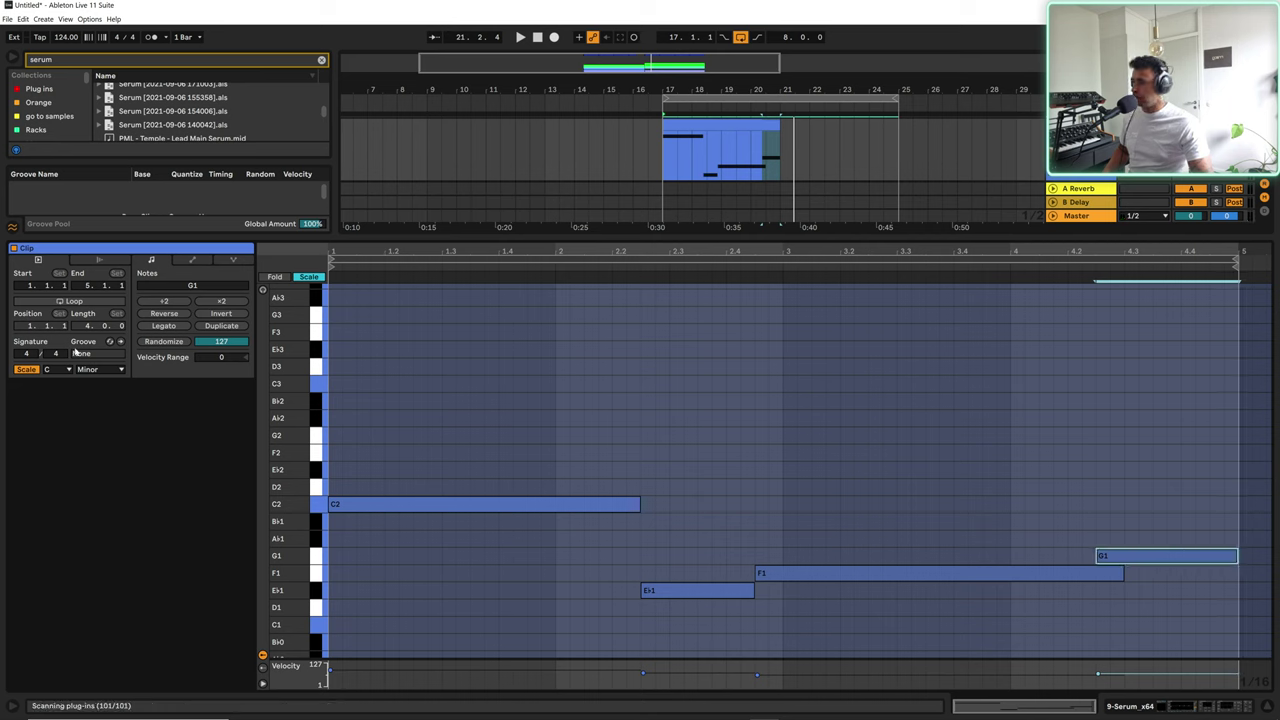
{"action": "left_click", "coordinate": [68, 301]}
{"action": "key", "text": "space"}
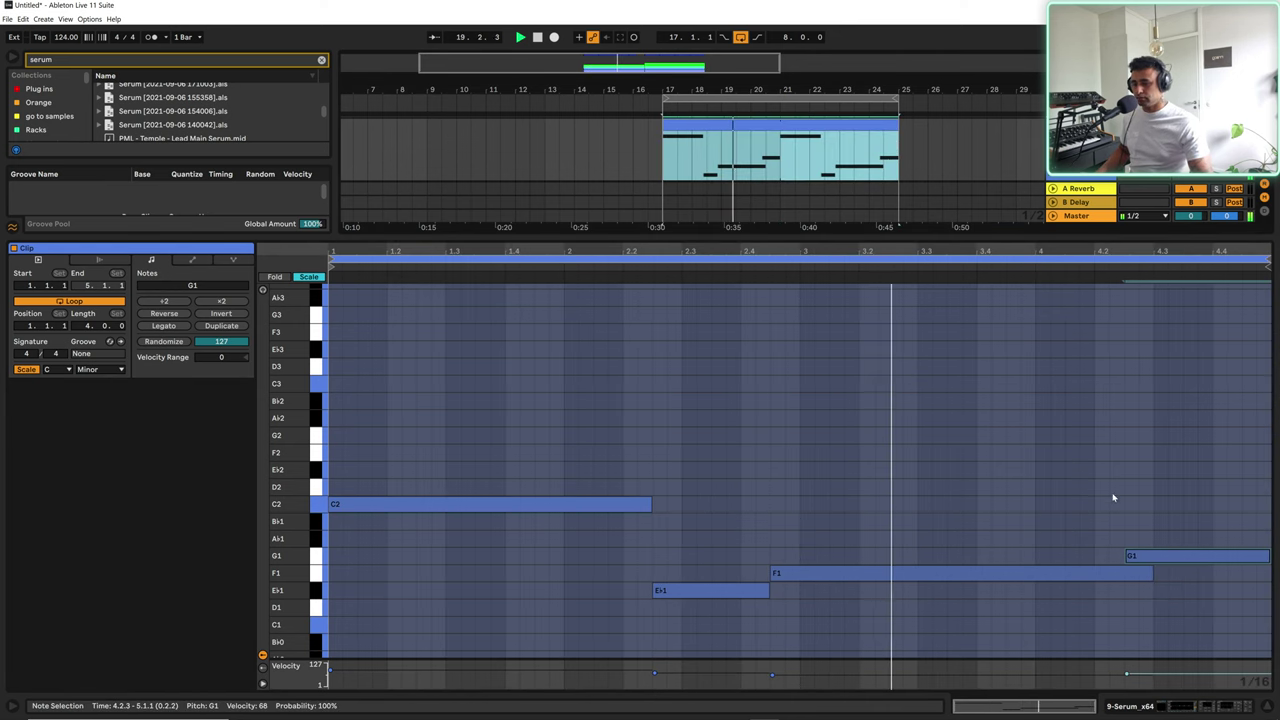
Step: End the F1 note at 4.2.3 and the G1 note at 4.4.1, and add a D2 note from 4.4.1 to 5.1.1
{"action": "left_click_drag", "start_coordinate": [1151, 574], "coordinate": [1124, 579]}
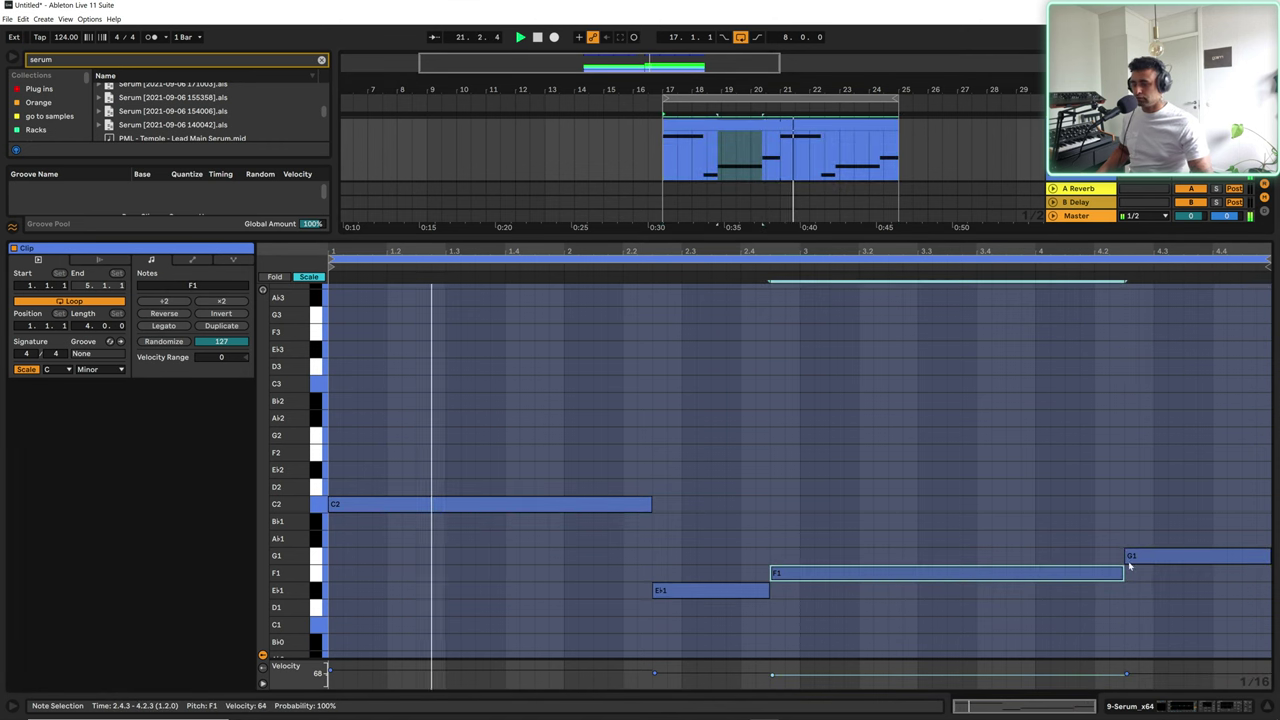
{"action": "left_click", "coordinate": [1200, 557]}
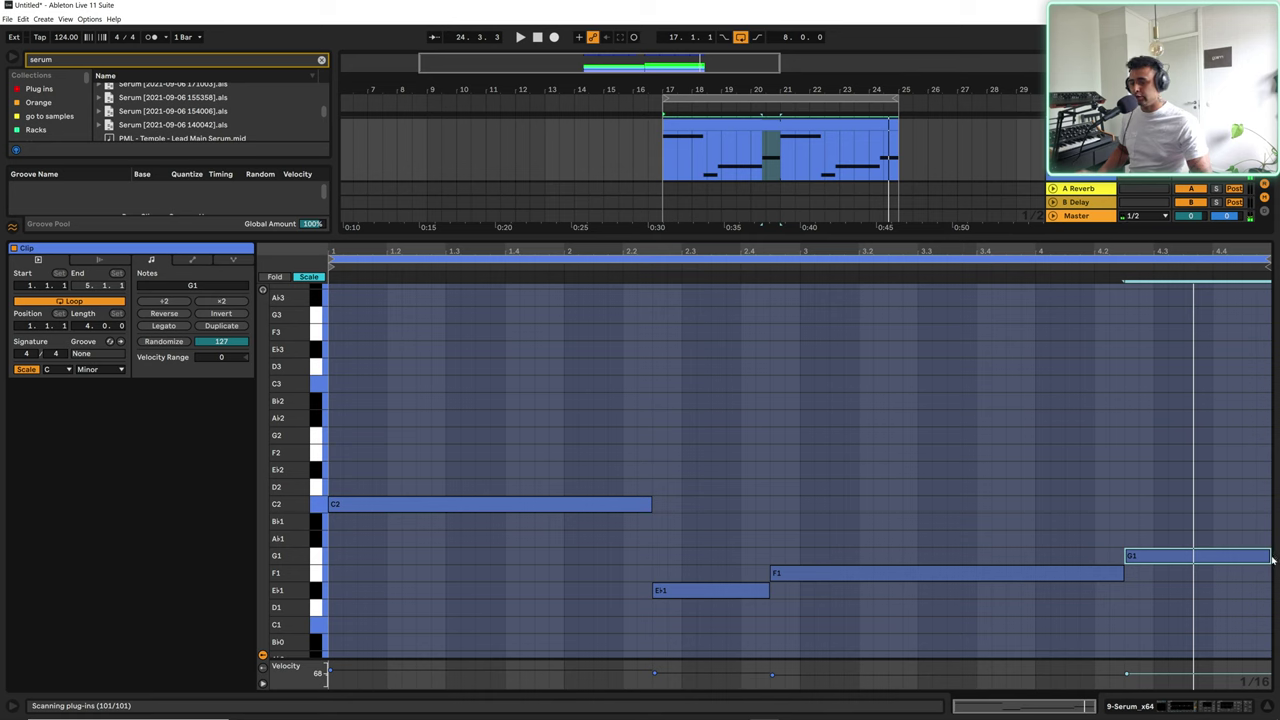
{"action": "left_click_drag", "start_coordinate": [1269, 556], "coordinate": [1197, 557]}
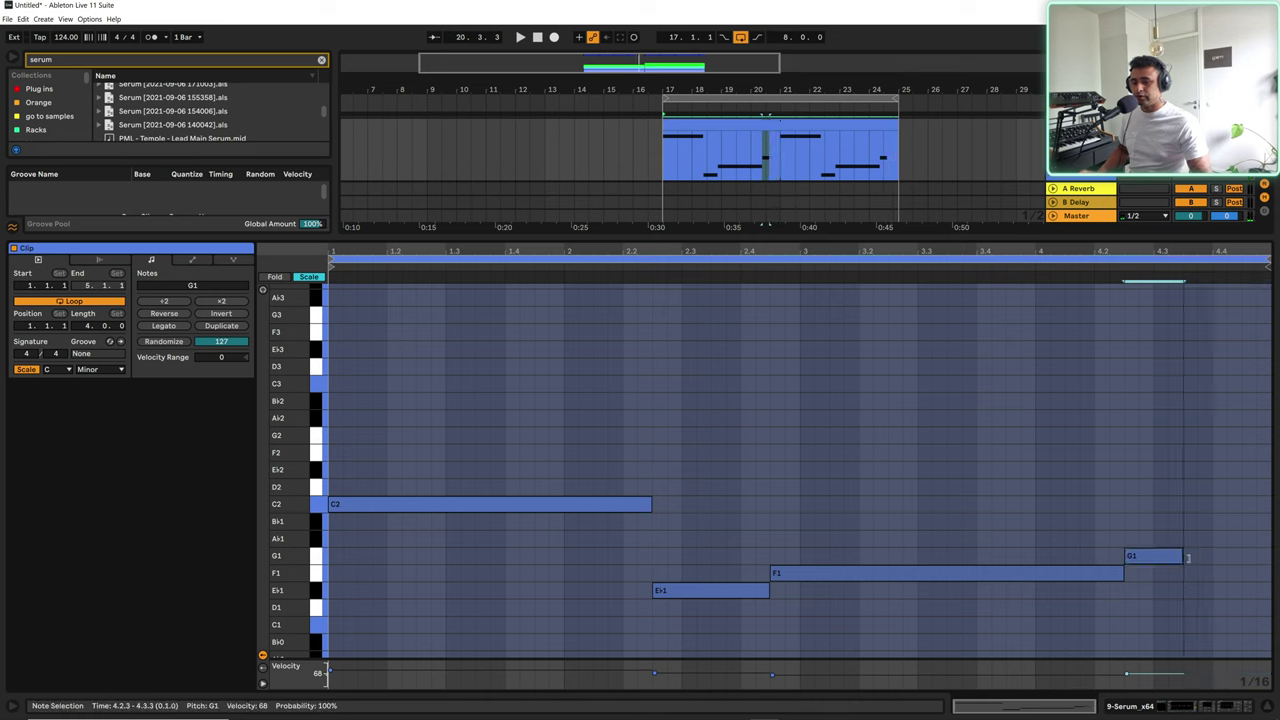
{"action": "double_click", "coordinate": [1224, 506]}
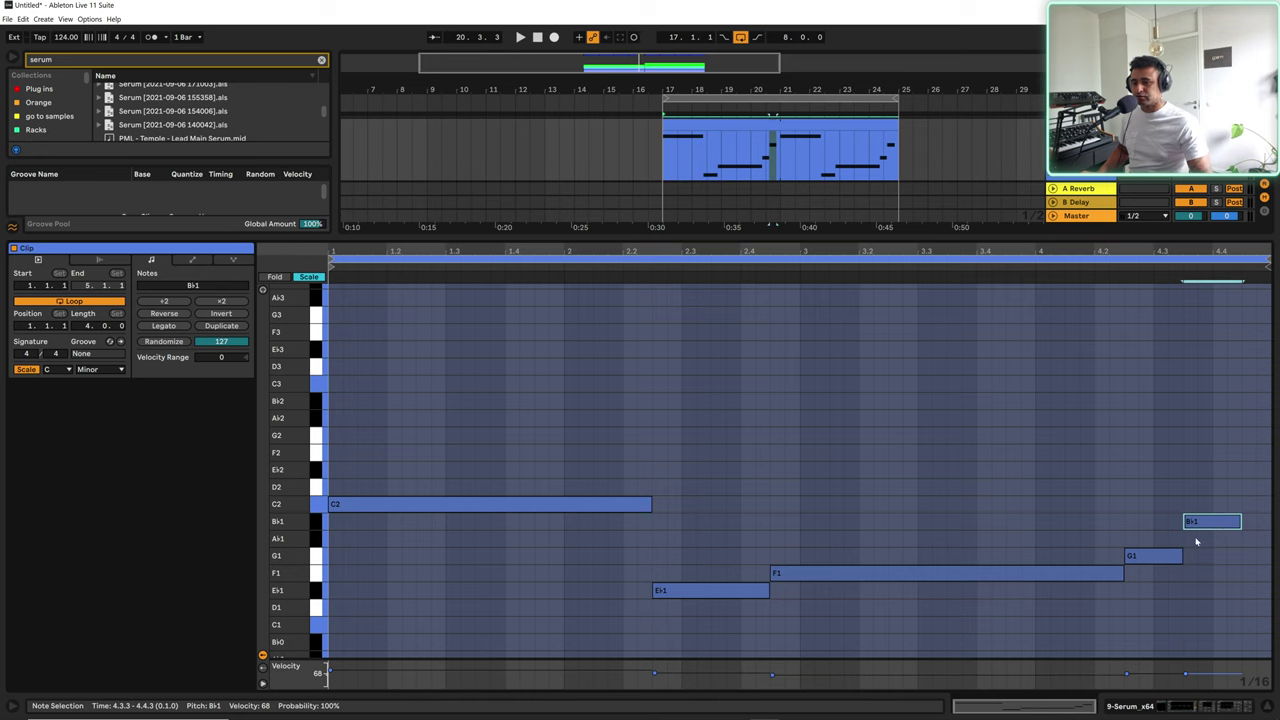
{"action": "left_click_drag", "start_coordinate": [1184, 556], "coordinate": [1230, 498]}
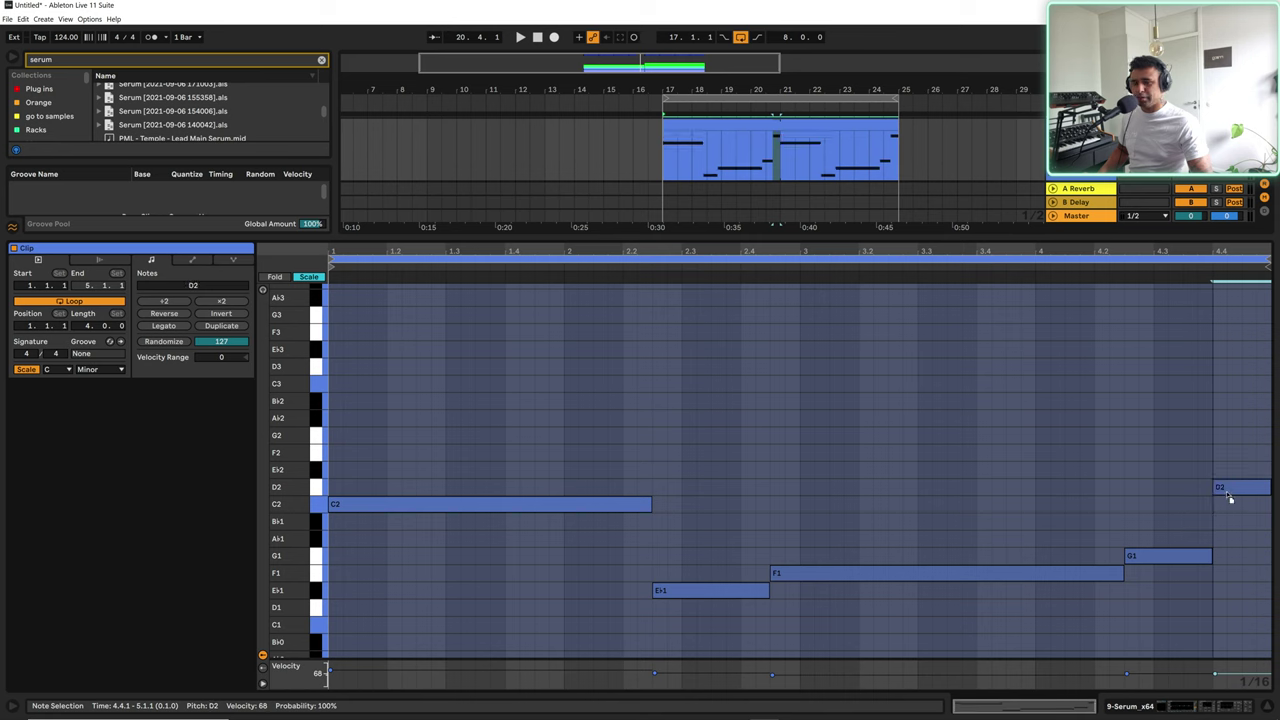
Step: Try the clip's last note at G1 and A♭1, playing back the end of the bassline
{"action": "left_click", "coordinate": [746, 264]}
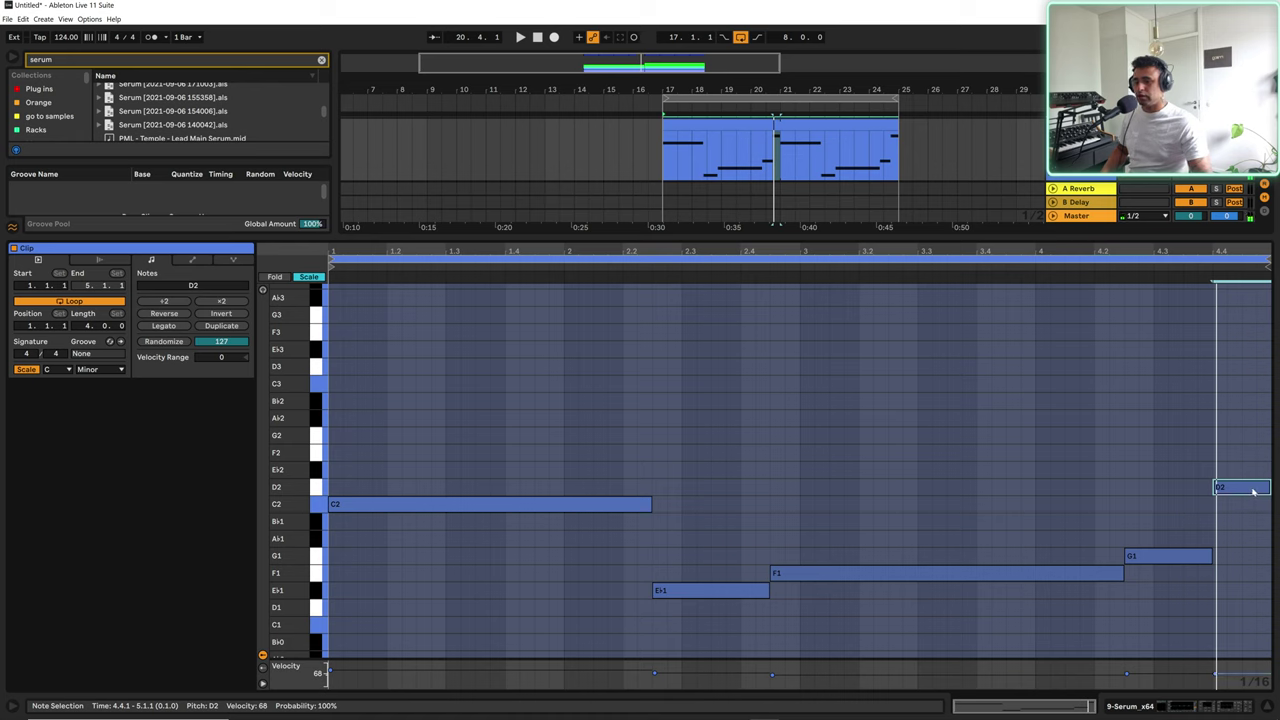
{"action": "key", "text": "Down"}
{"action": "key", "text": "Down"}
{"action": "key", "text": "Down"}
{"action": "key", "text": "Down"}
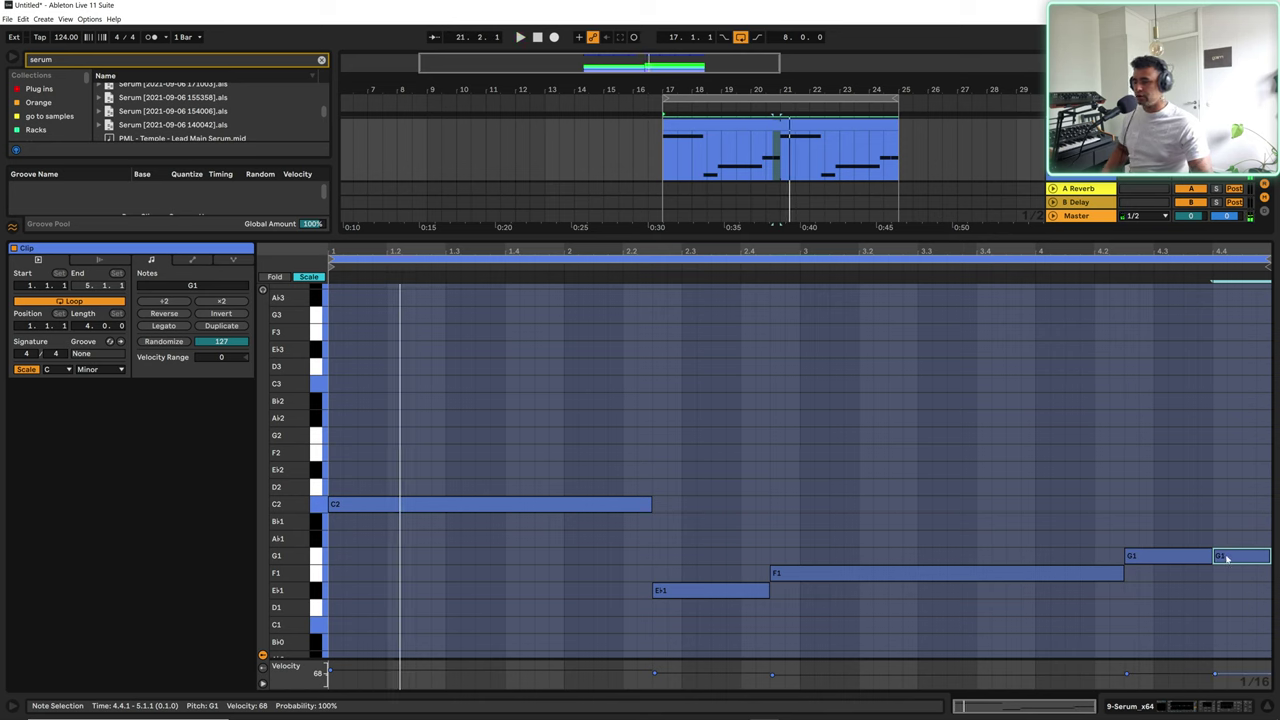
{"action": "key", "text": "Up"}
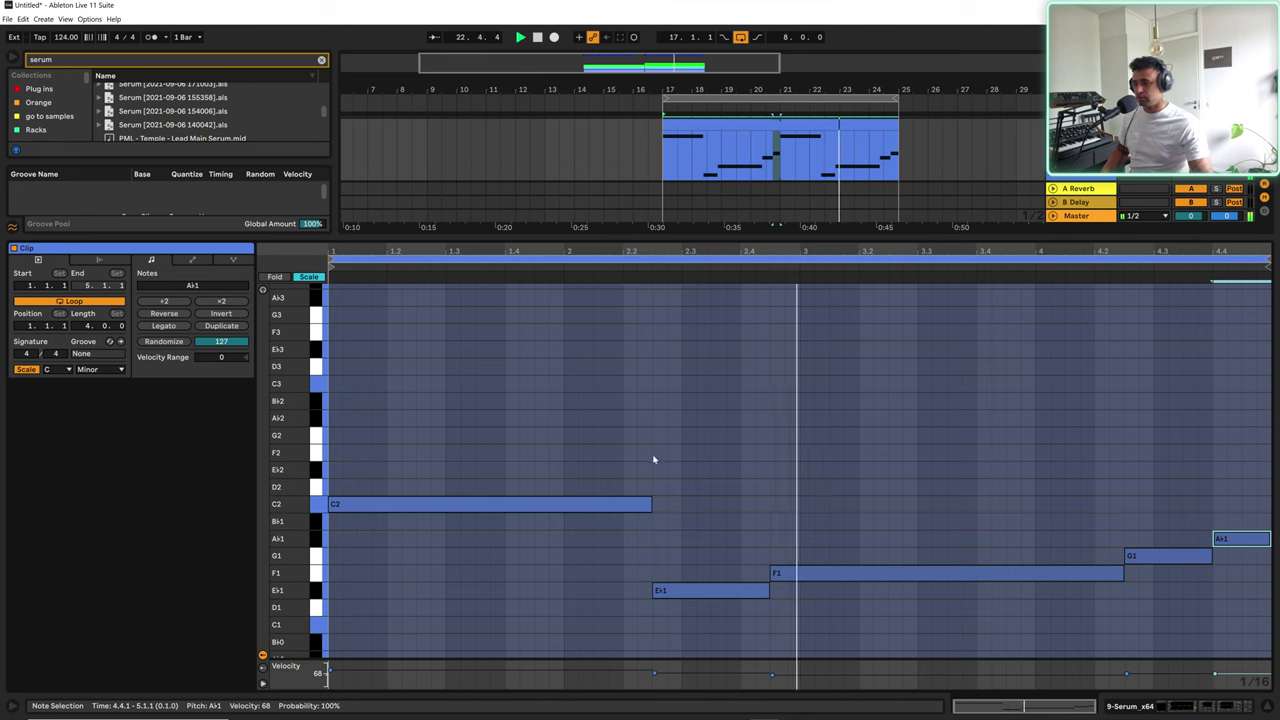
Step: Try the first note an octave lower at C1, and return it to C2
{"action": "left_click", "coordinate": [448, 505]}
{"action": "key", "text": "shift+Down"}
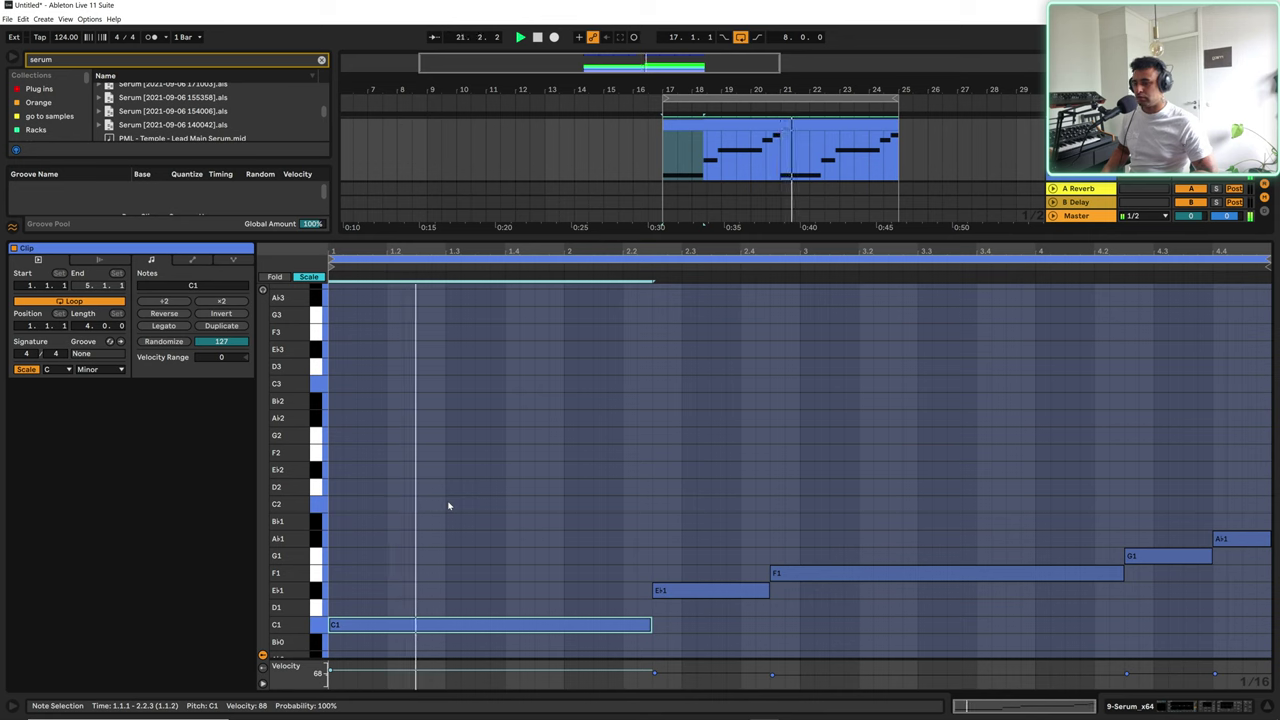
{"action": "key", "text": "shift+Up"}
{"action": "key", "text": "space"}
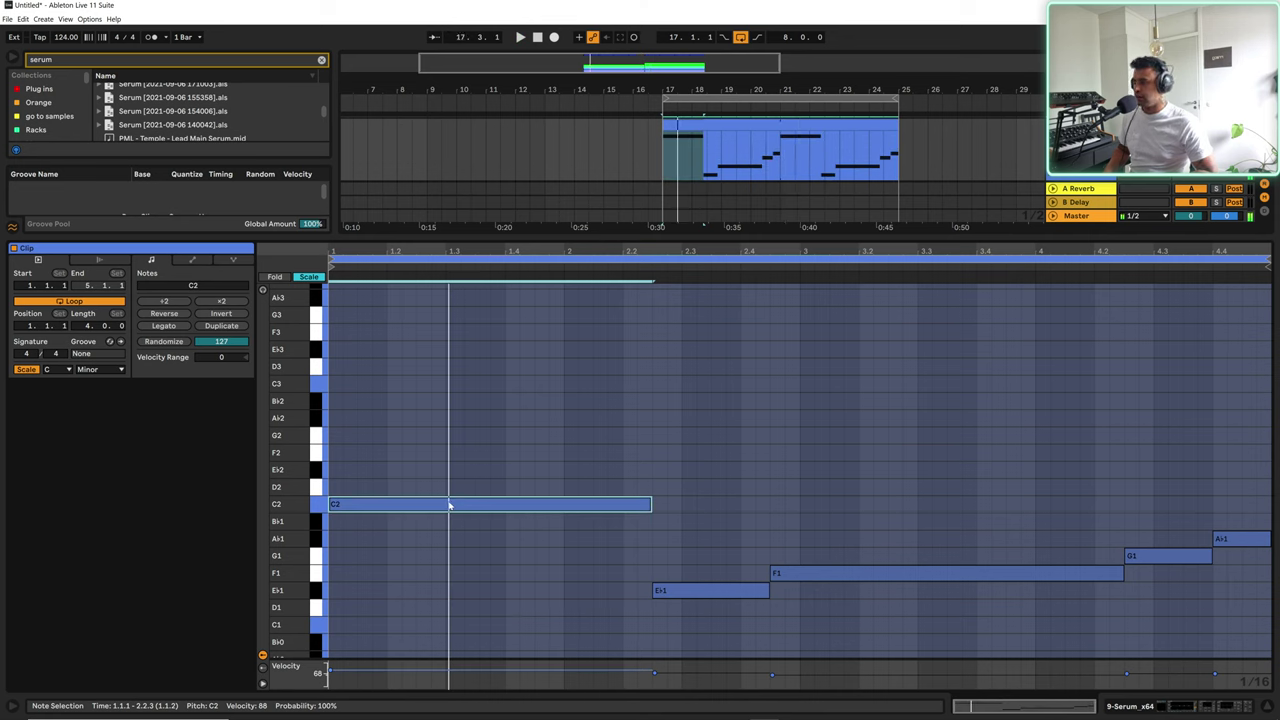
Step: Try the first note at F2 and E♭2 against the playback
{"action": "key", "text": "Up"}
{"action": "key", "text": "Up"}
{"action": "key", "text": "Up"}
{"action": "key", "text": "Up"}
{"action": "key", "text": "Up"}
{"action": "key", "text": "space"}
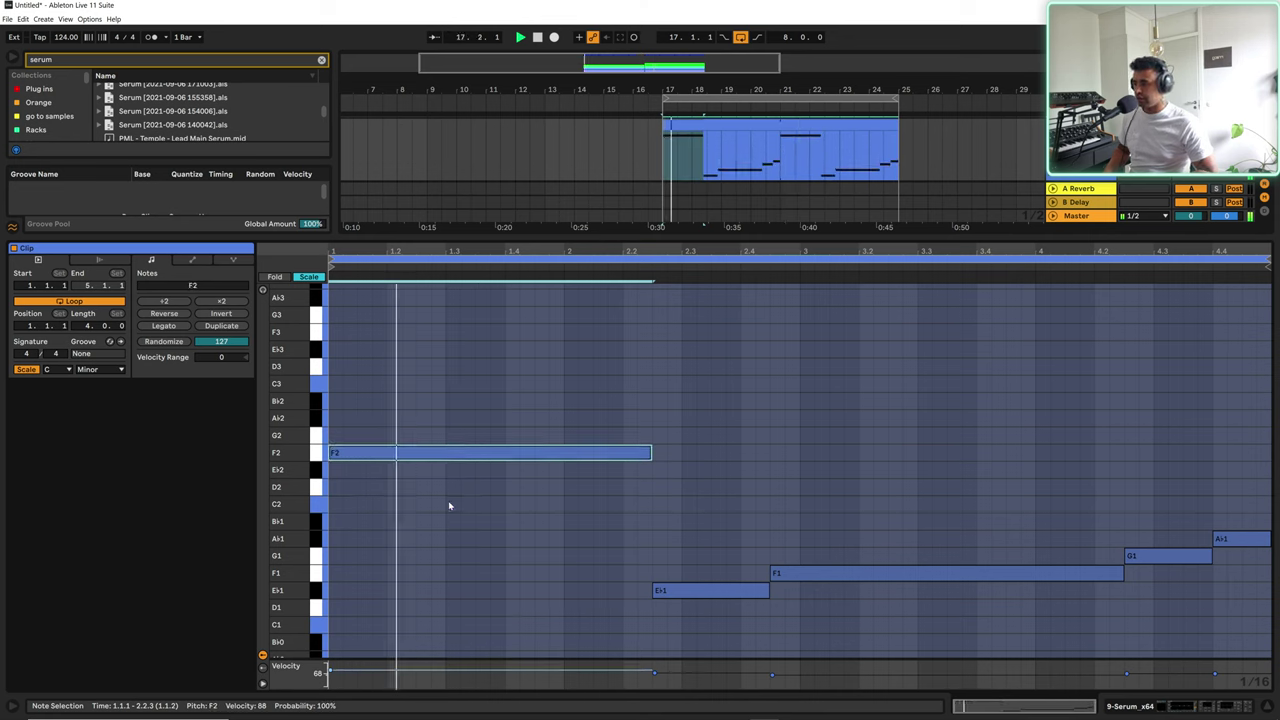
{"action": "key", "text": "space"}
{"action": "key", "text": "Down"}
{"action": "key", "text": "Down"}
{"action": "key", "text": "Down"}
{"action": "key", "text": "Up"}
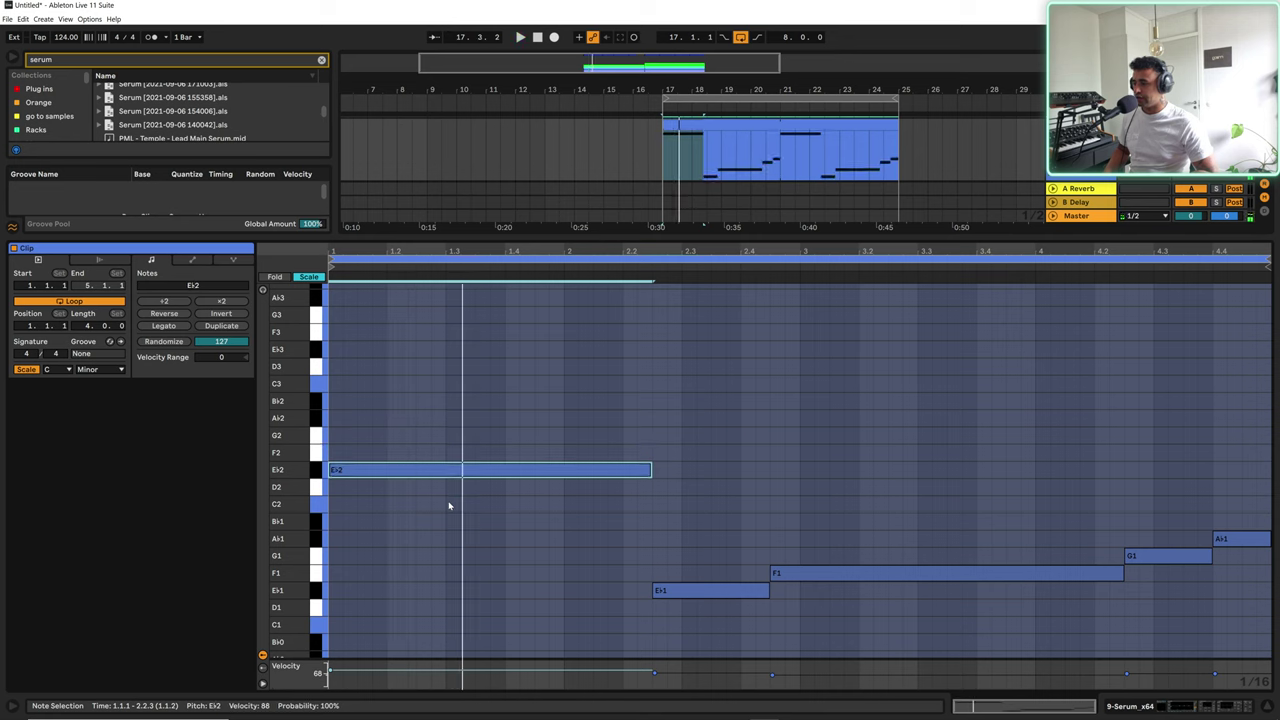
Step: Try the first note at B♭1 and listen to the bassline
{"action": "key", "text": "Down"}
{"action": "key", "text": "Down"}
{"action": "key", "text": "Down"}
{"action": "key", "text": "Down"}
{"action": "key", "text": "Down"}
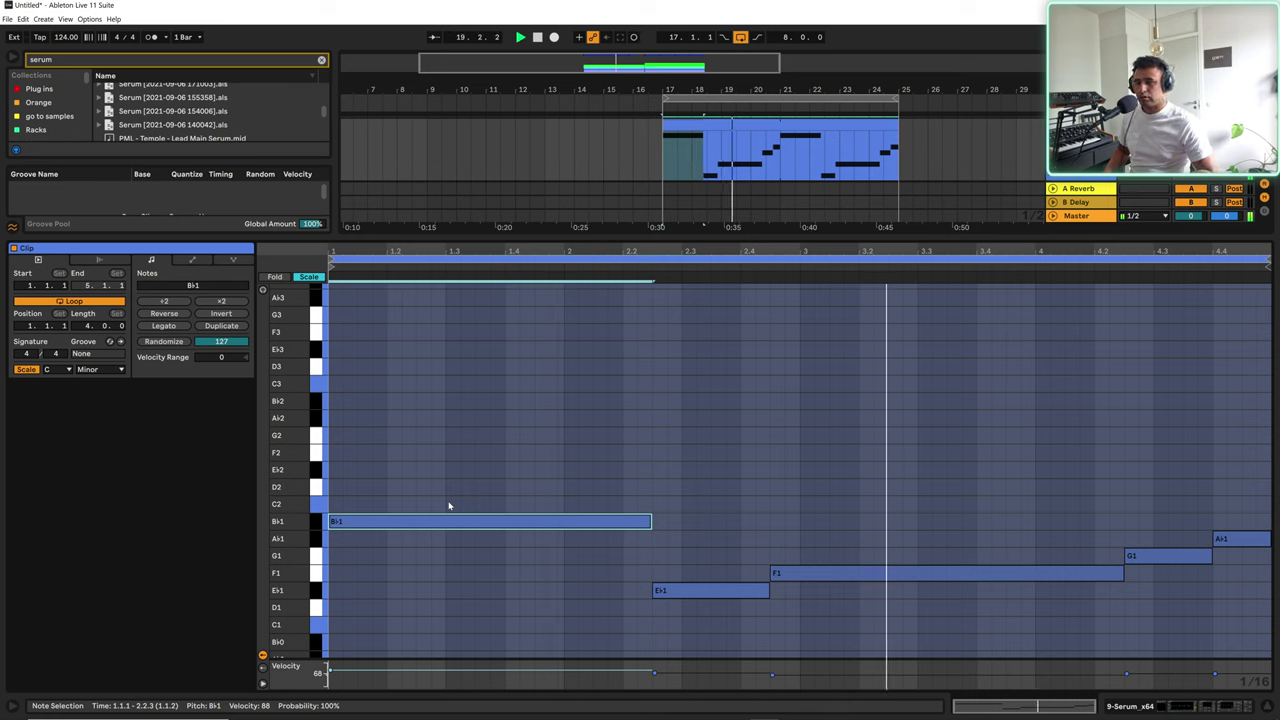
Step: Try the last note at C2 and one octave lower at C1 during playback
{"action": "left_click", "coordinate": [1245, 539]}
{"action": "key", "text": "Up"}
{"action": "key", "text": "Up"}
{"action": "key", "text": "Up"}
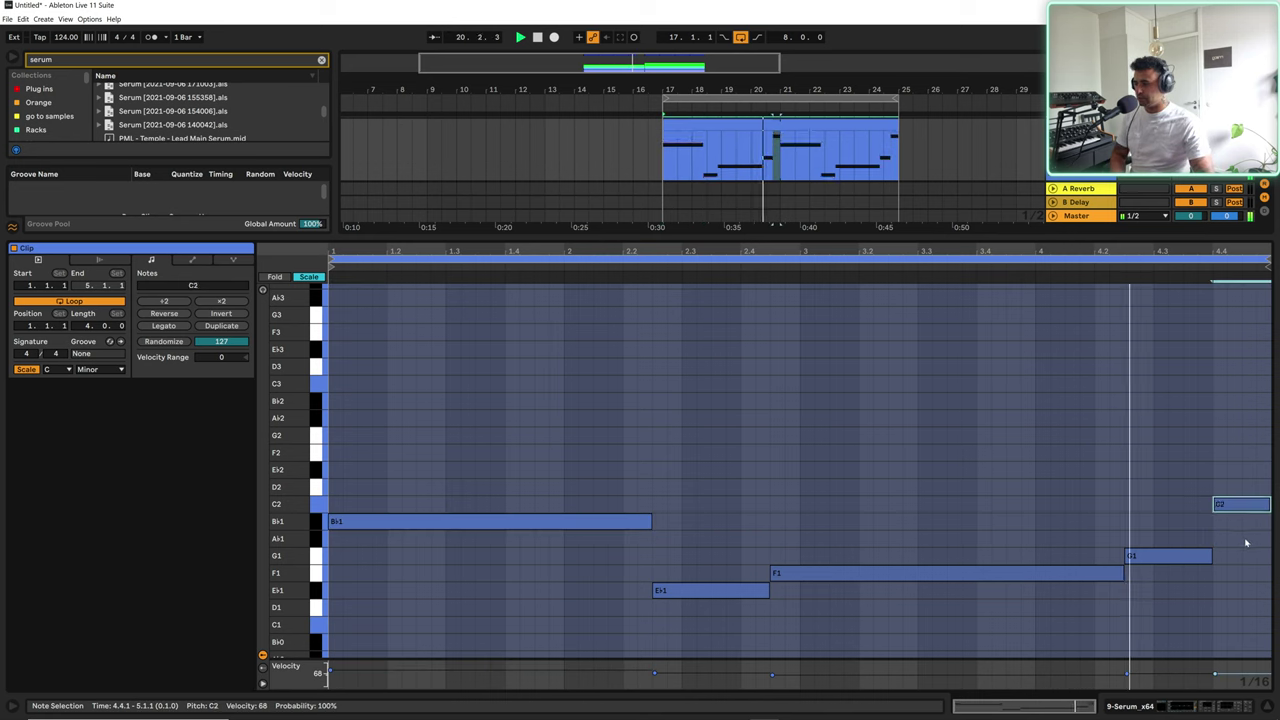
{"action": "key", "text": "Down"}
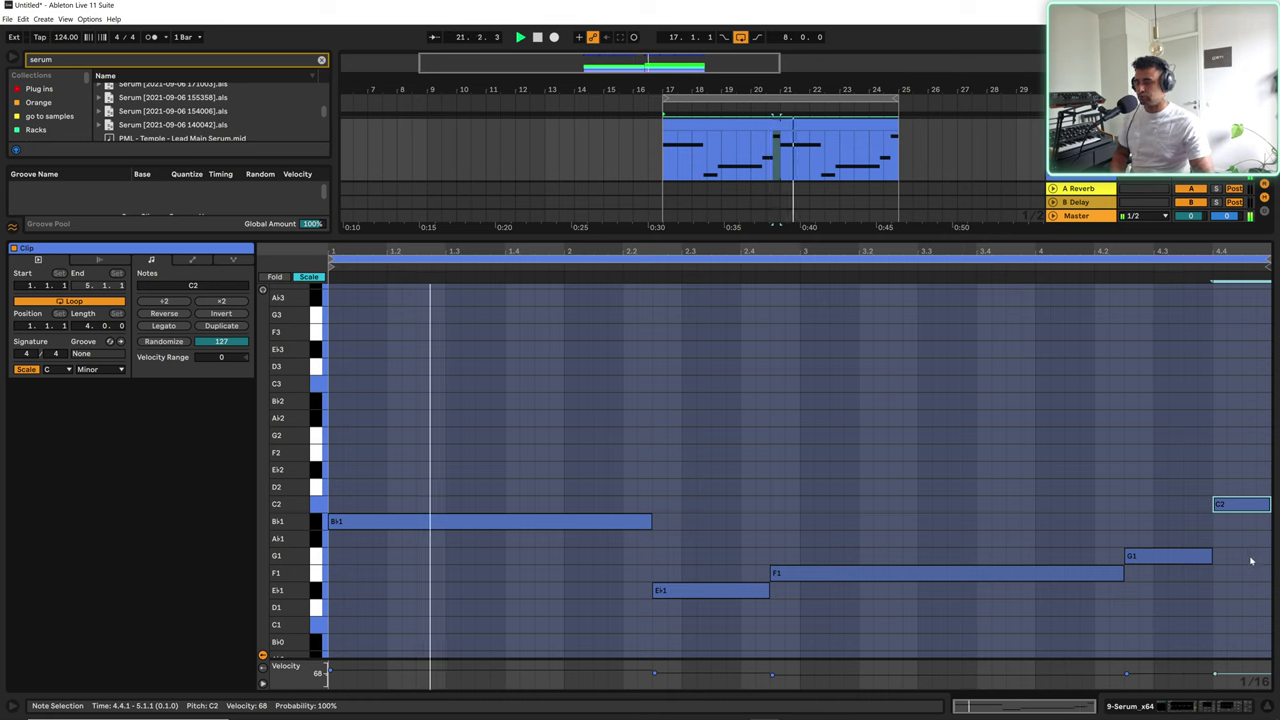
{"action": "key", "text": "shift+Down"}
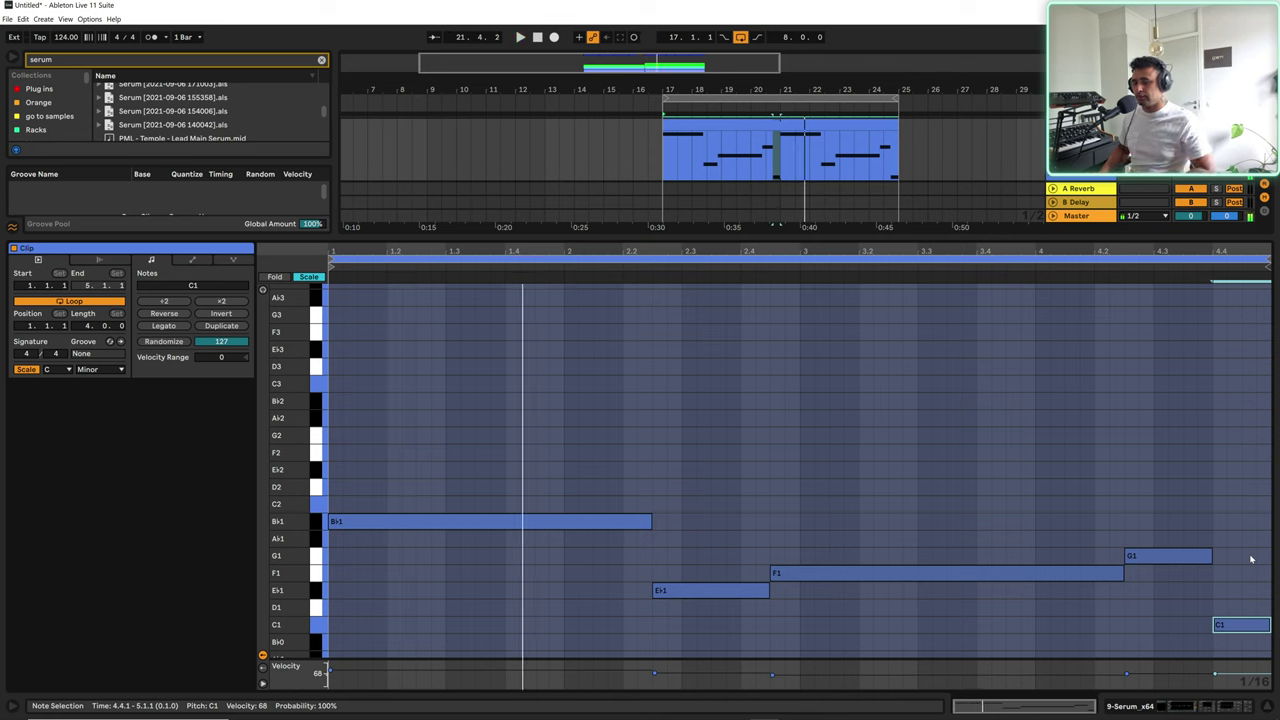
Step: Raise the last note, starting at 4.4.1, to G1
{"action": "key", "text": "Up"}
{"action": "key", "text": "Up"}
{"action": "key", "text": "Up"}
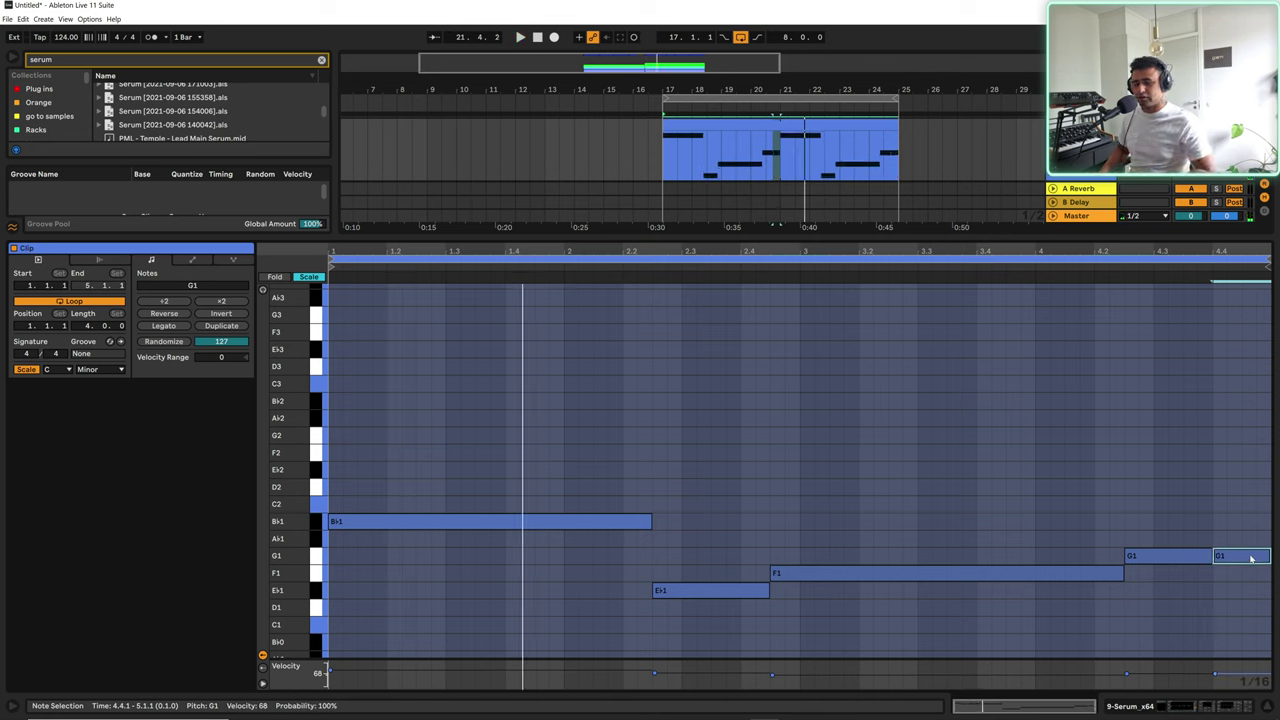
{"action": "key", "text": "Down"}
{"action": "key", "text": "Up"}
{"action": "key", "text": "Up"}
Step: Lower the first note of the bassline to C1 and the last note to F1
{"action": "left_click", "coordinate": [431, 521]}
{"action": "key", "text": "Down"}
{"action": "key", "text": "Down"}
{"action": "key", "text": "Down"}
{"action": "key", "text": "Down"}
{"action": "key", "text": "Down"}
{"action": "key", "text": "Down"}
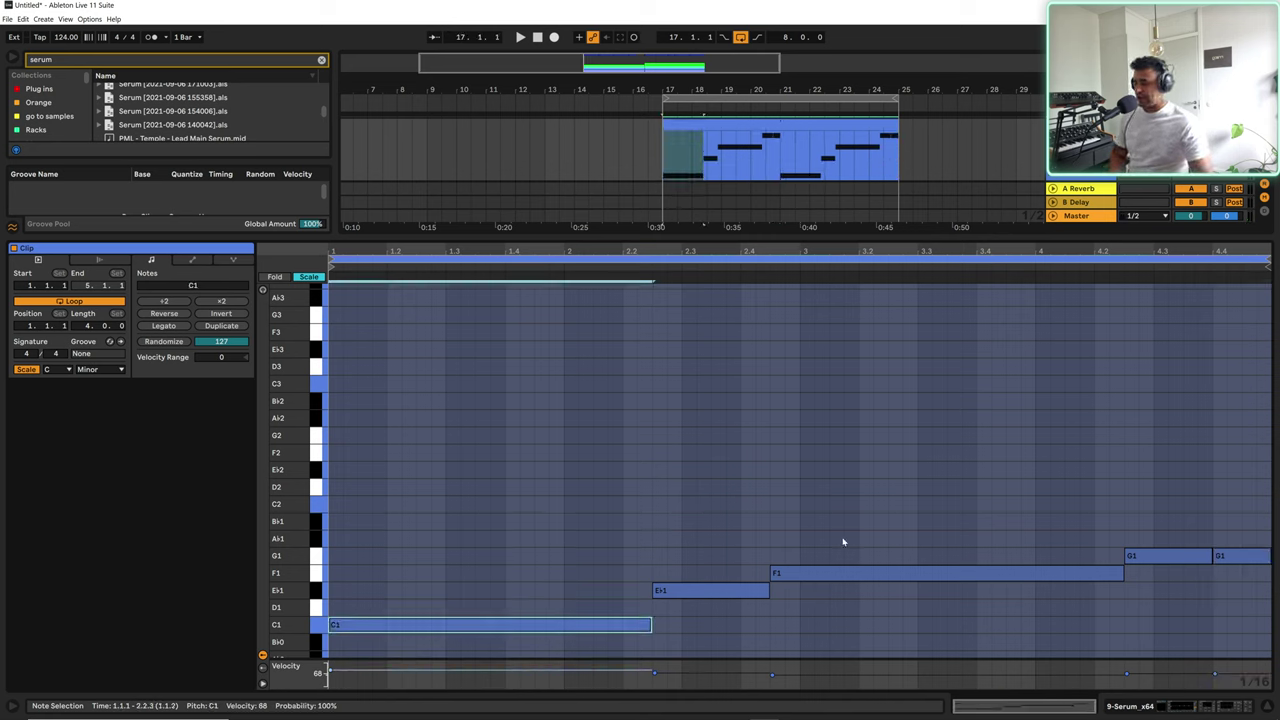
{"action": "left_click", "coordinate": [1230, 557]}
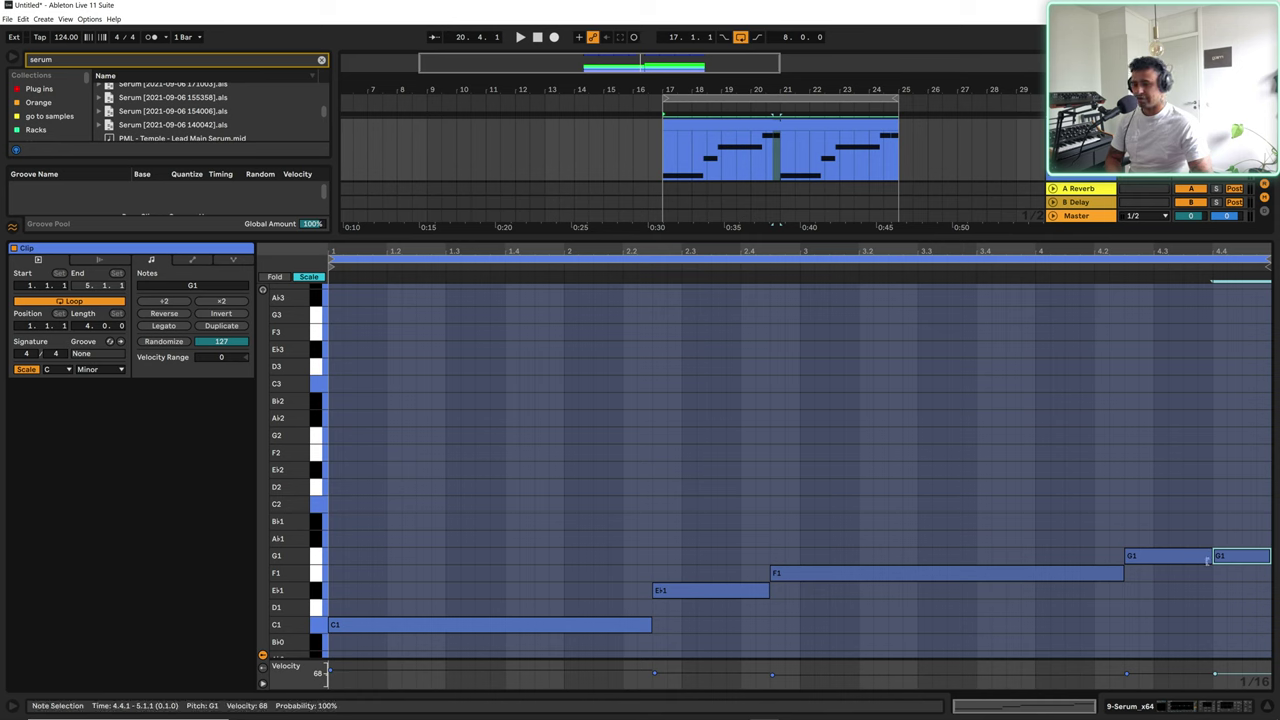
{"action": "key", "text": "Down"}
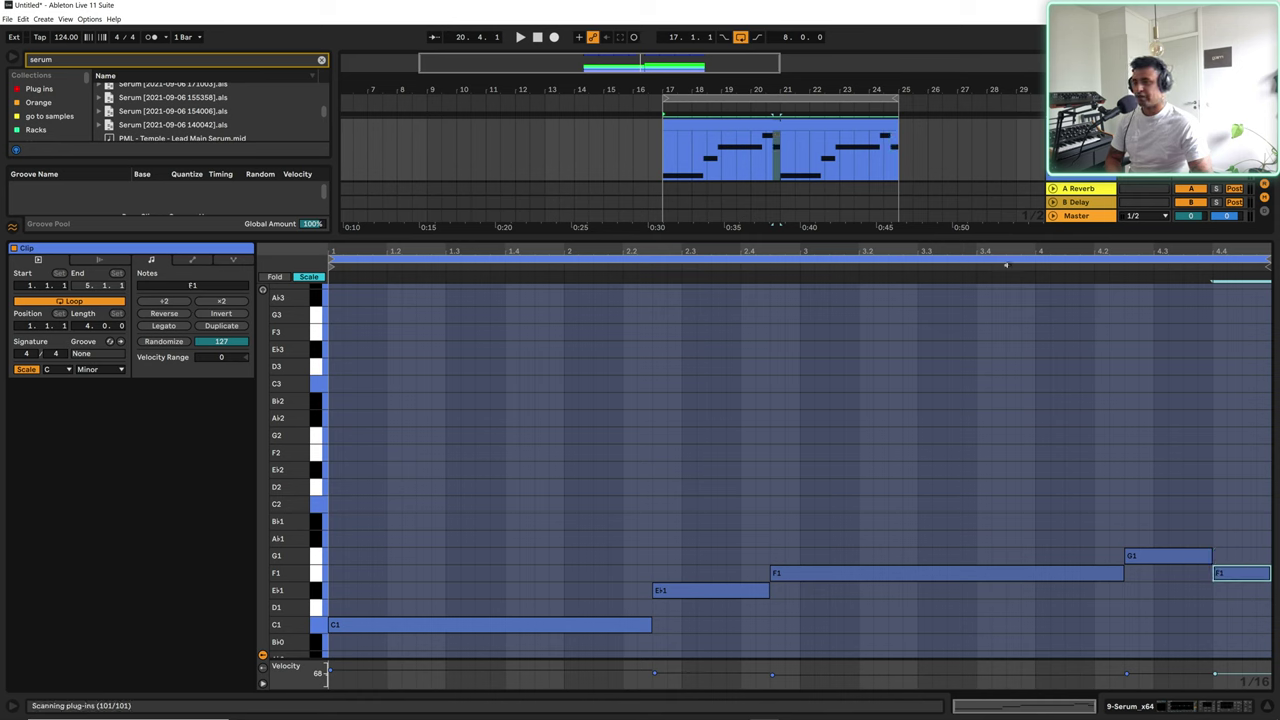
Step: Play the bassline and raise its first note by one octave to C2
{"action": "key", "text": "space"}
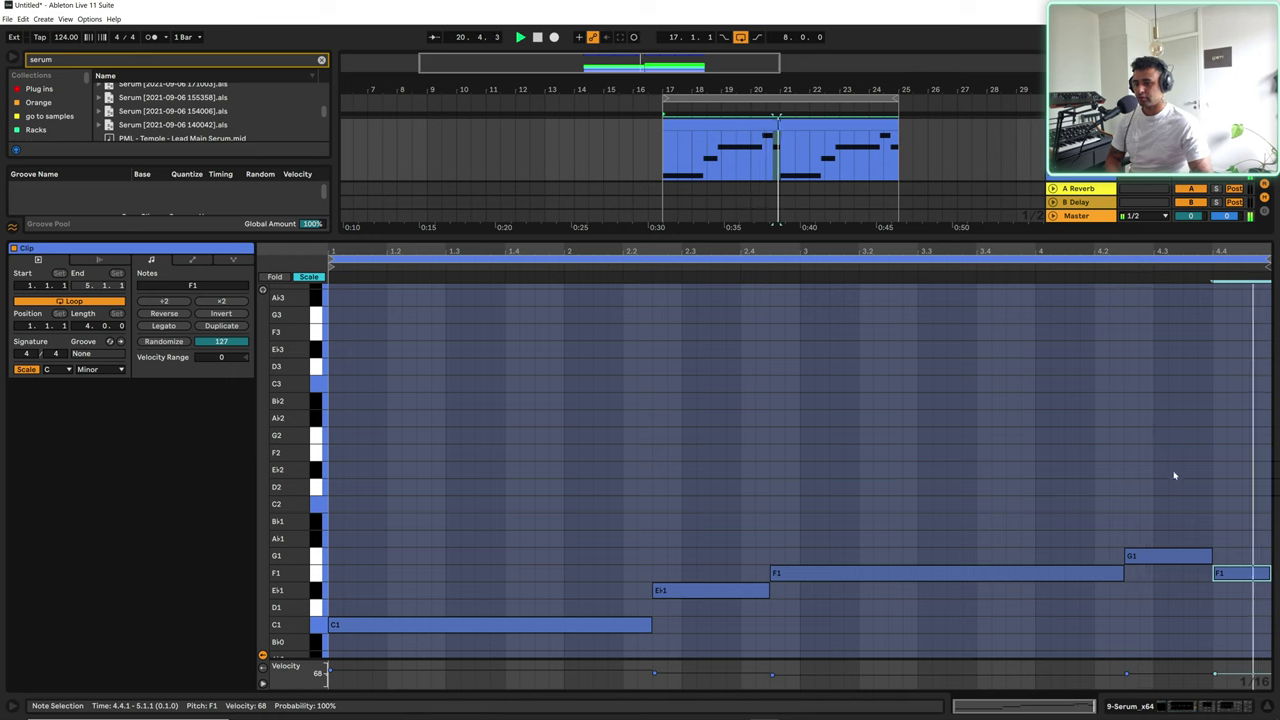
{"action": "left_click", "coordinate": [540, 626]}
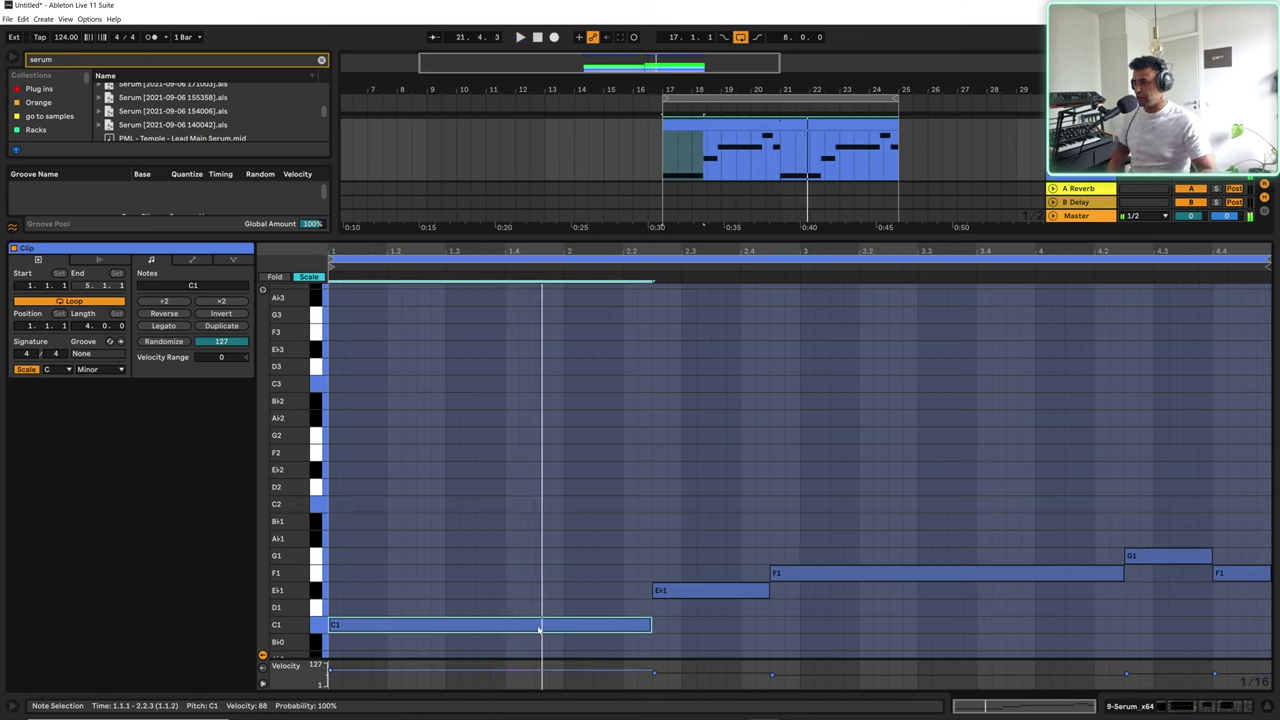
{"action": "key", "text": "Up"}
{"action": "key", "text": "Up"}
{"action": "key", "text": "Down"}
{"action": "key", "text": "Down"}
{"action": "key", "text": "shift+Up"}
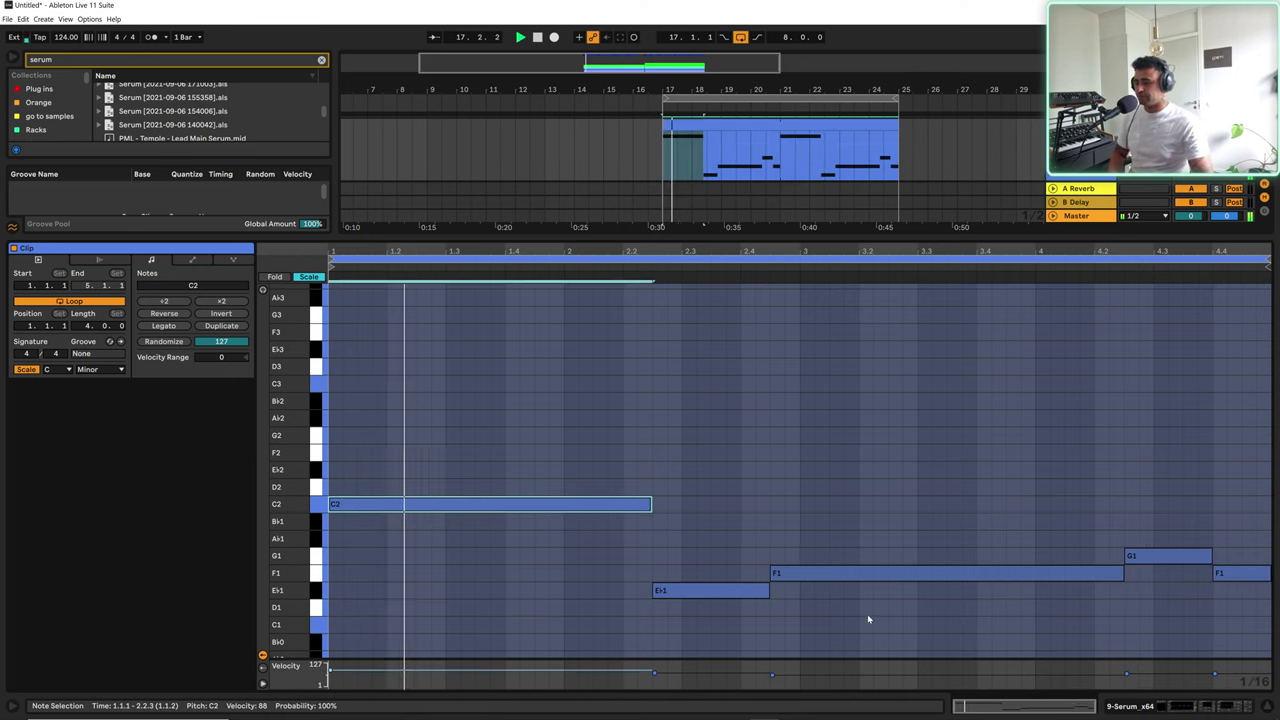
Step: Delete the last F1 note of the bassline and extend the preceding G1 note to the end of the clip
{"action": "left_click", "coordinate": [1250, 575]}
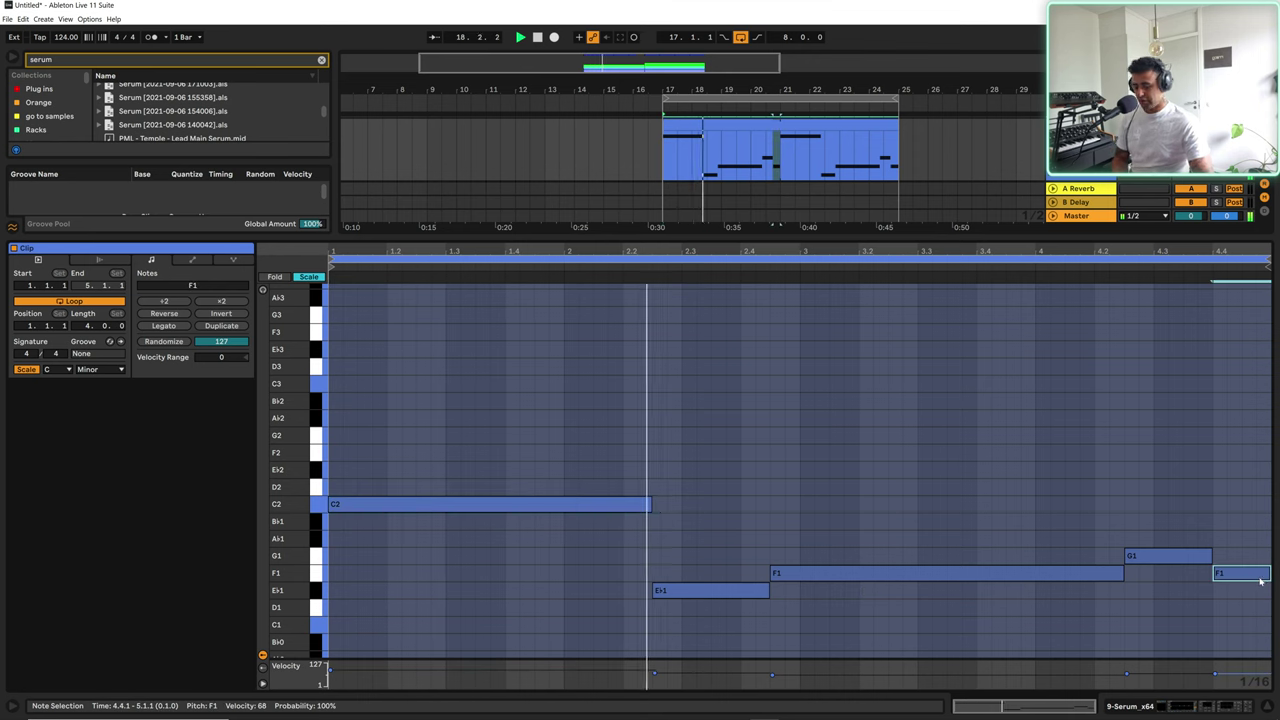
{"action": "key", "text": "Delete"}
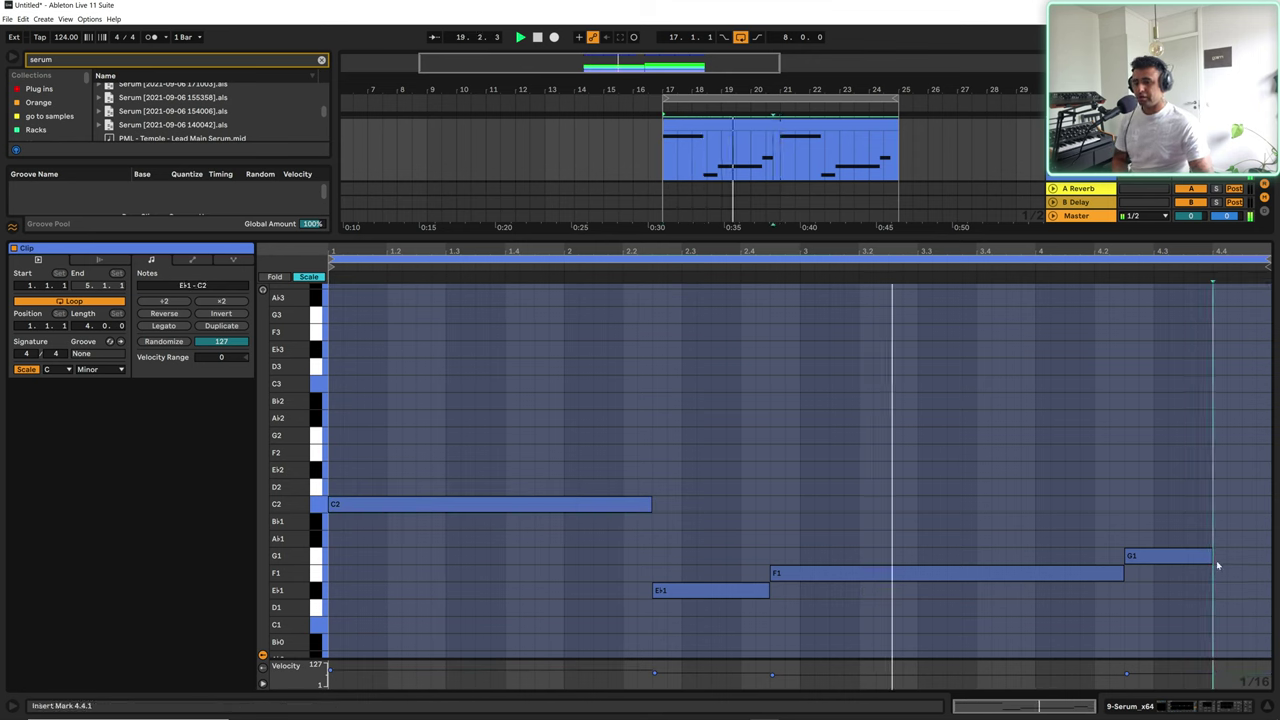
{"action": "left_click_drag", "start_coordinate": [1212, 558], "coordinate": [1270, 575]}
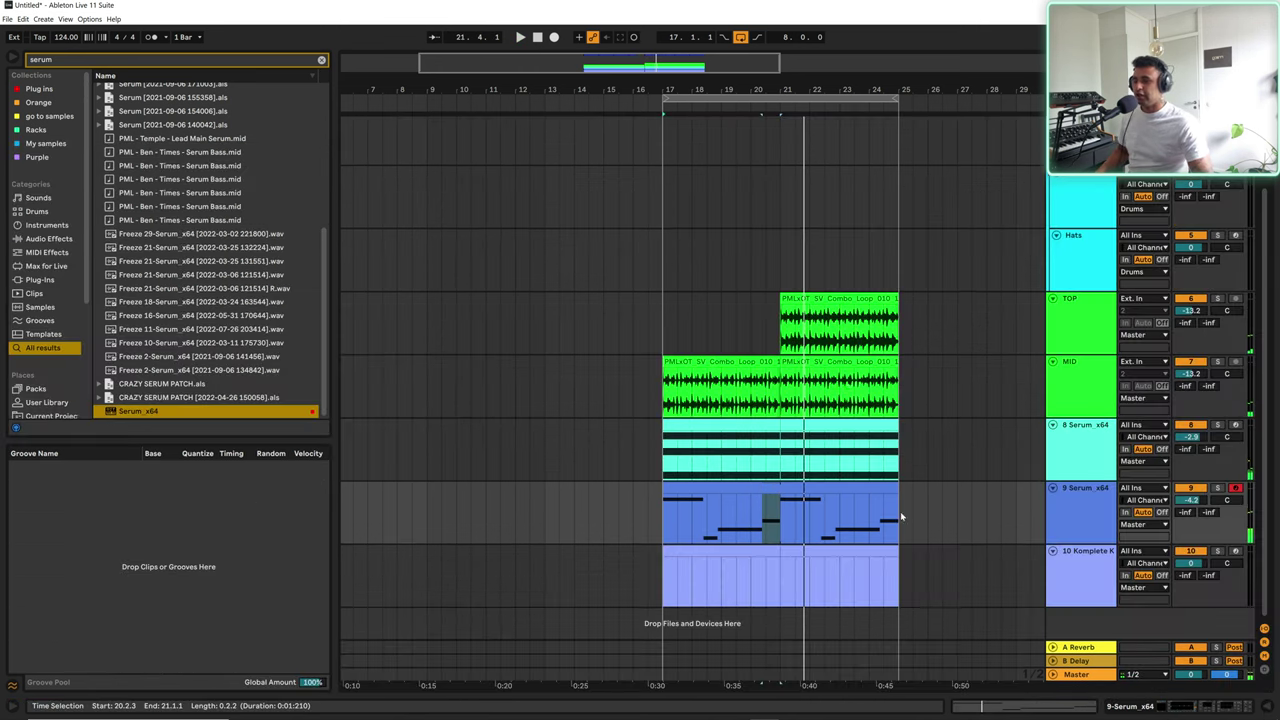
Step: Rename the bassline track Bass and insert a new MIDI track below it
{"action": "left_click", "coordinate": [960, 516]}
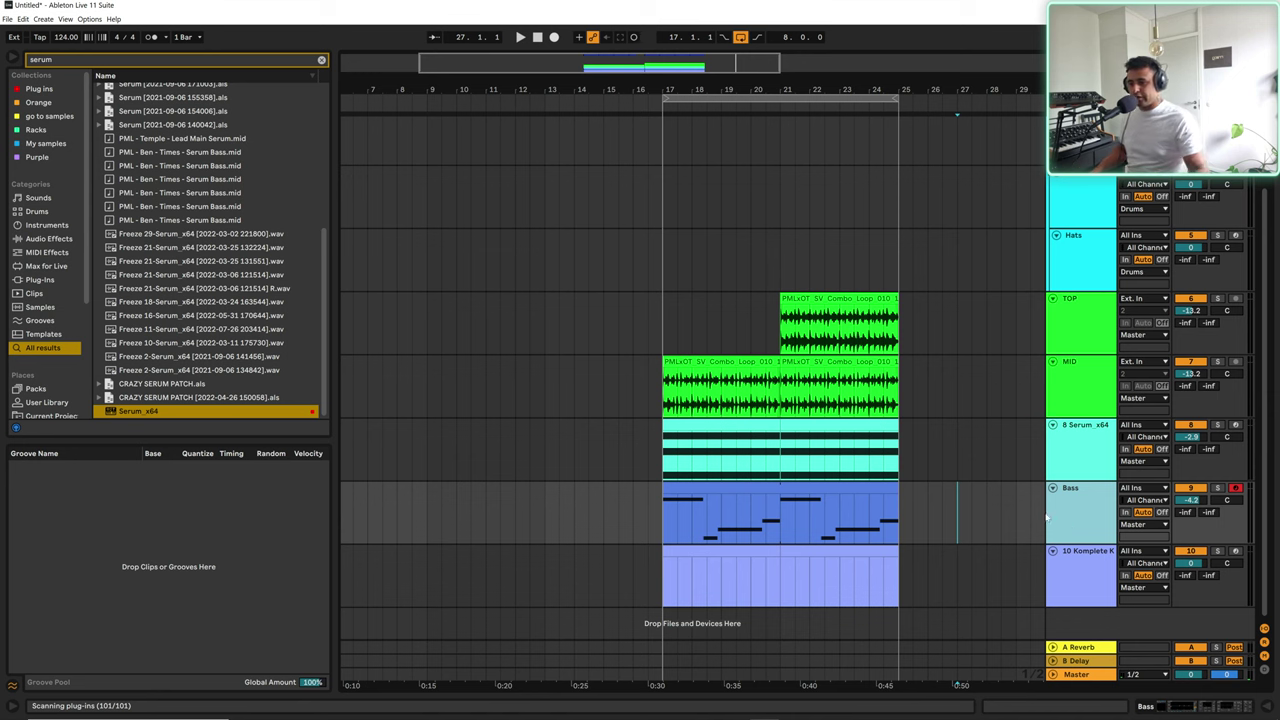
{"action": "key", "text": "ctrl+shift+t"}
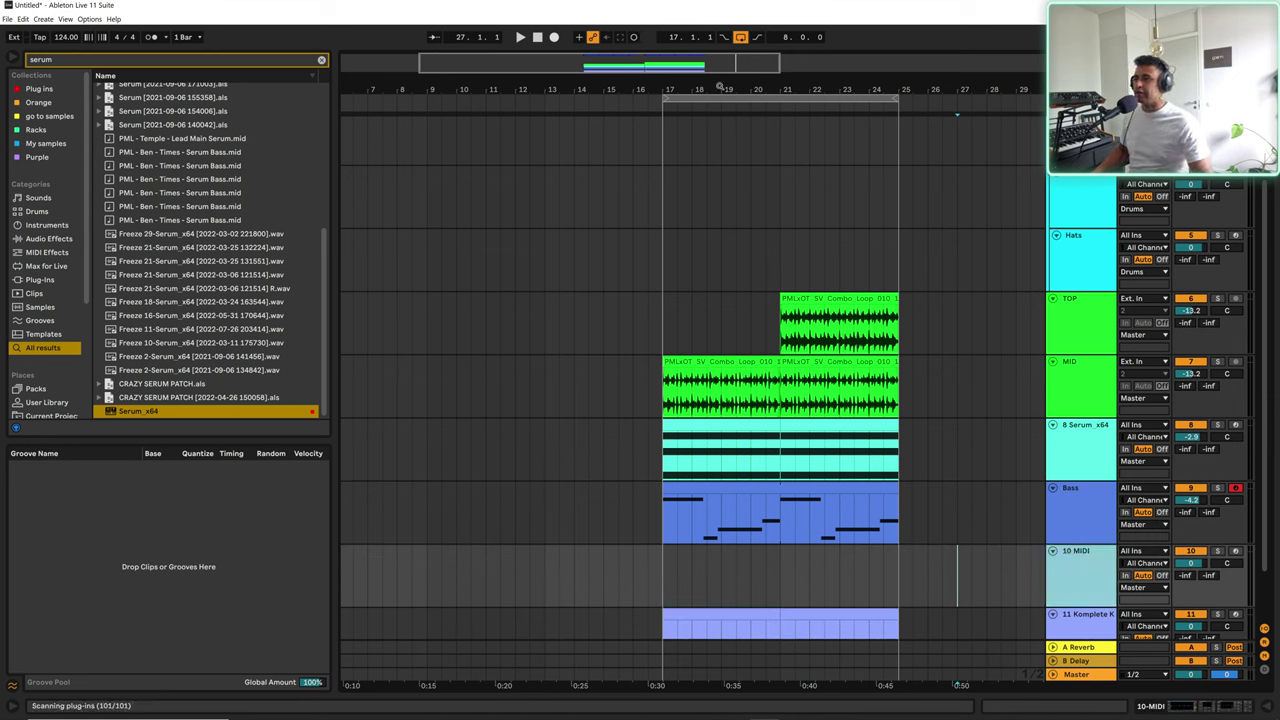
Step: Convert the first combo loop on the MID track to MIDI and place the clip at bar 17 on the new MIDI track
{"action": "left_click", "coordinate": [731, 366]}
{"action": "left_click_drag", "start_coordinate": [731, 366], "coordinate": [785, 578]}
{"action": "left_click", "coordinate": [660, 367]}
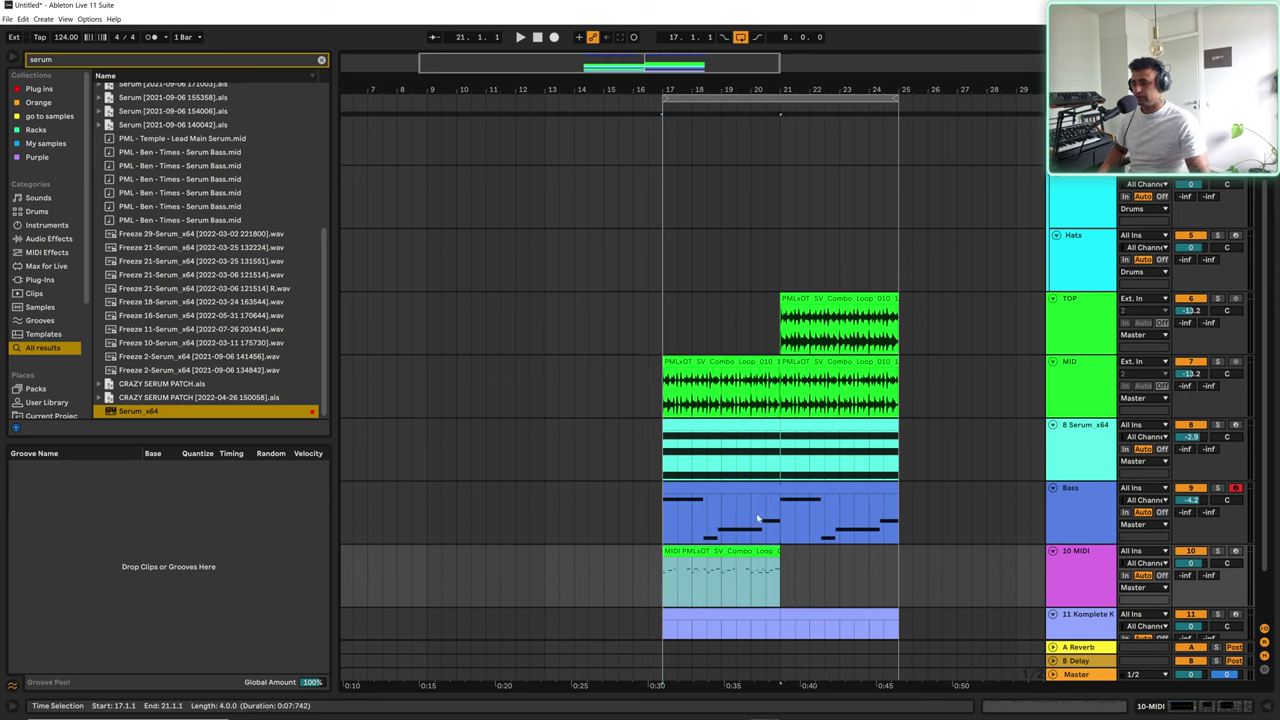
Step: Load Serum_x64 on the new MIDI track, choose the PLUCK - MALLET preset from the OOTL Bloom pack, and audition it
{"action": "left_click", "coordinate": [1064, 590]}
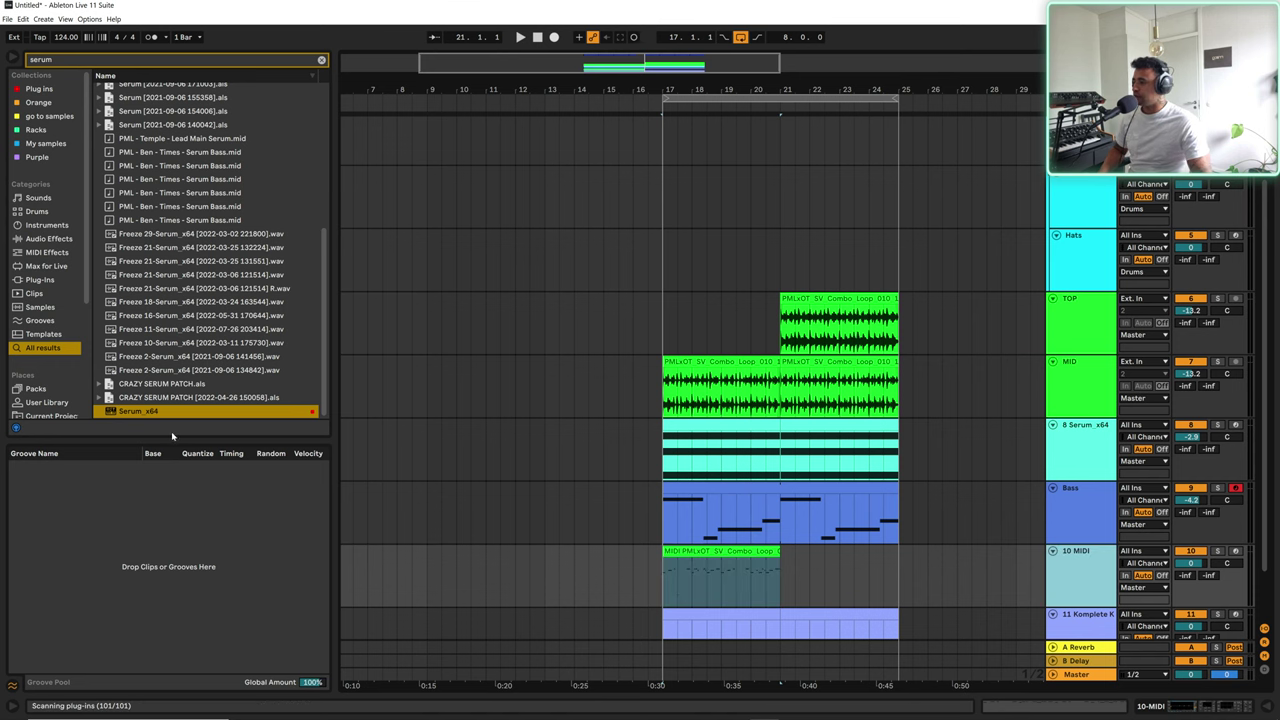
{"action": "left_click", "coordinate": [150, 416]}
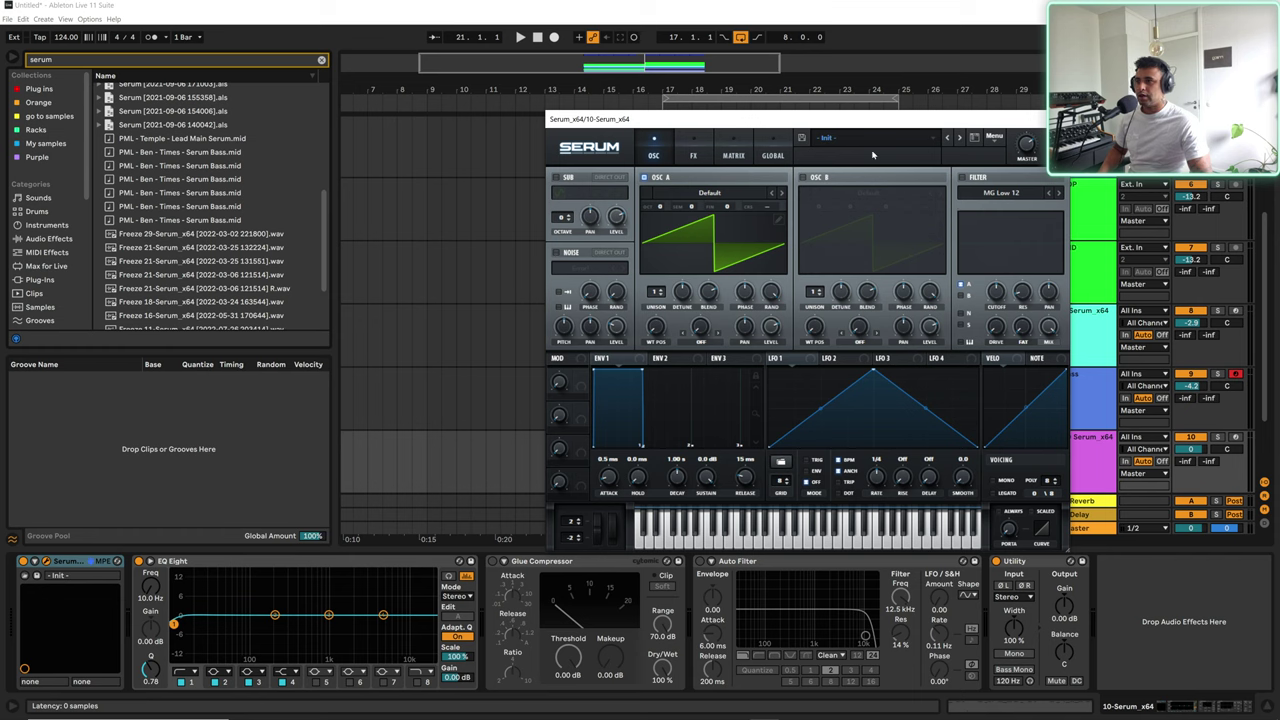
{"action": "left_click", "coordinate": [868, 140]}
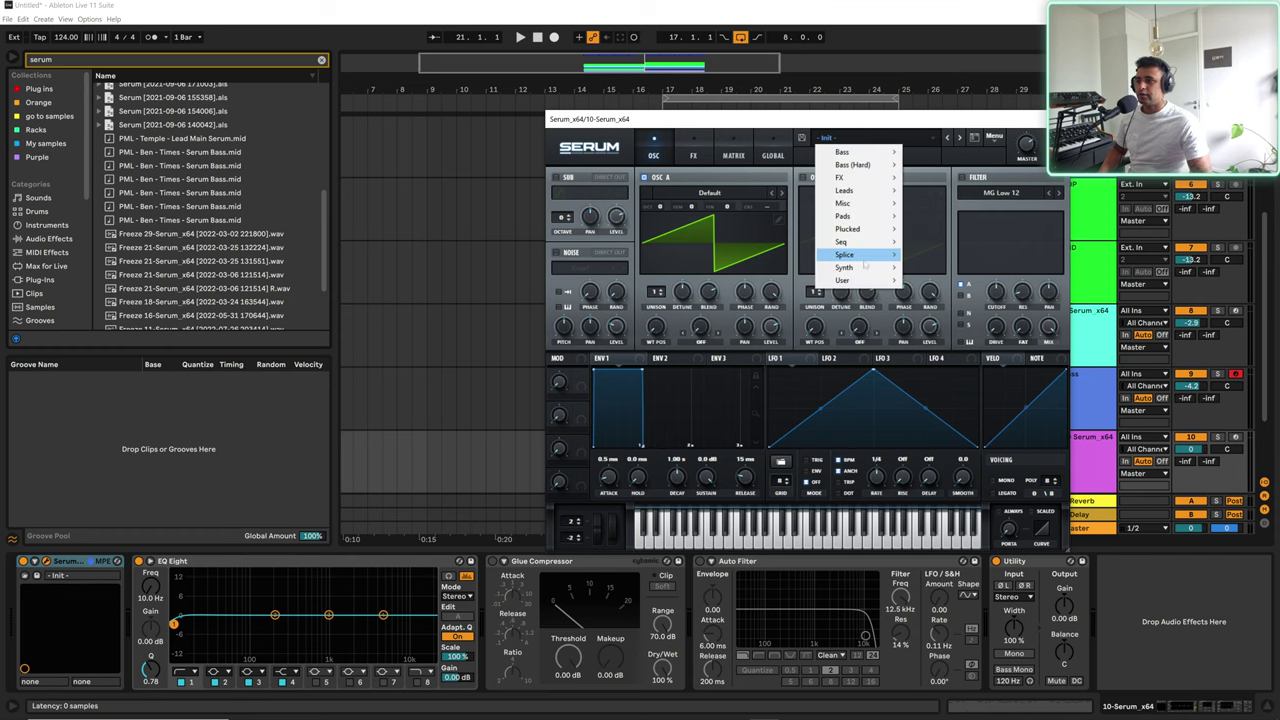
{"action": "mouse_move", "coordinate": [850, 280]}
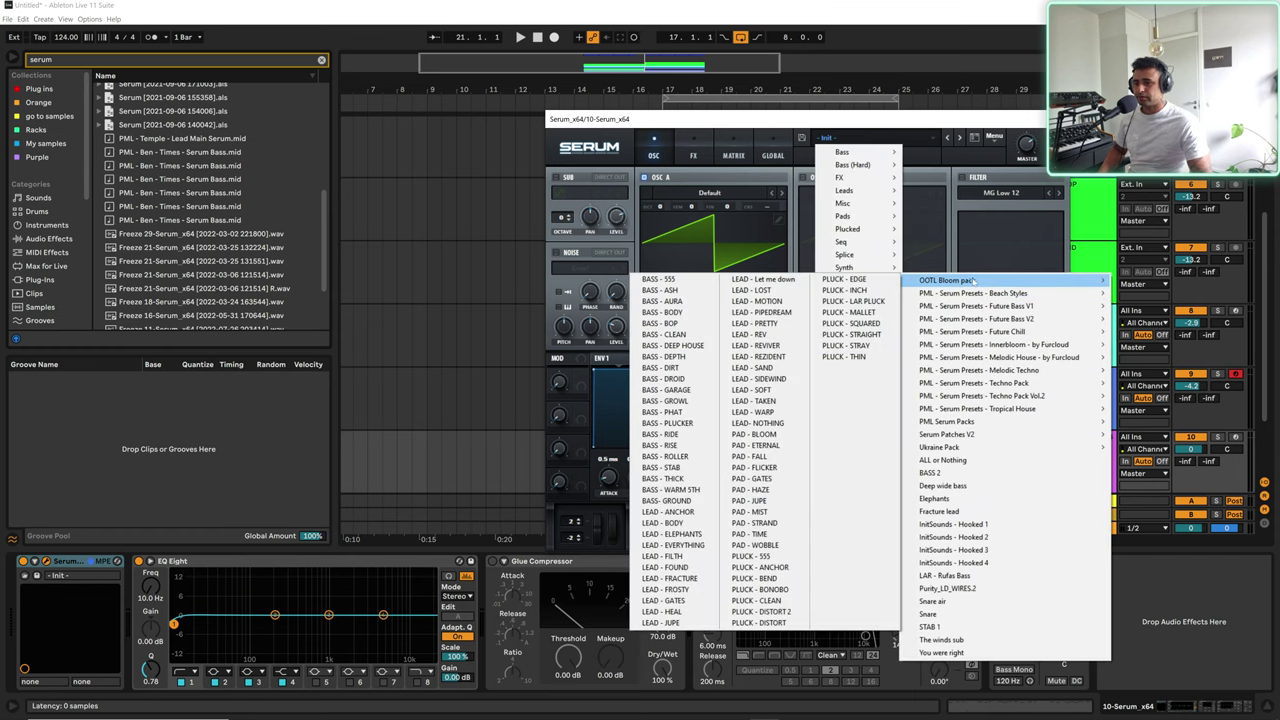
{"action": "mouse_move", "coordinate": [975, 282]}
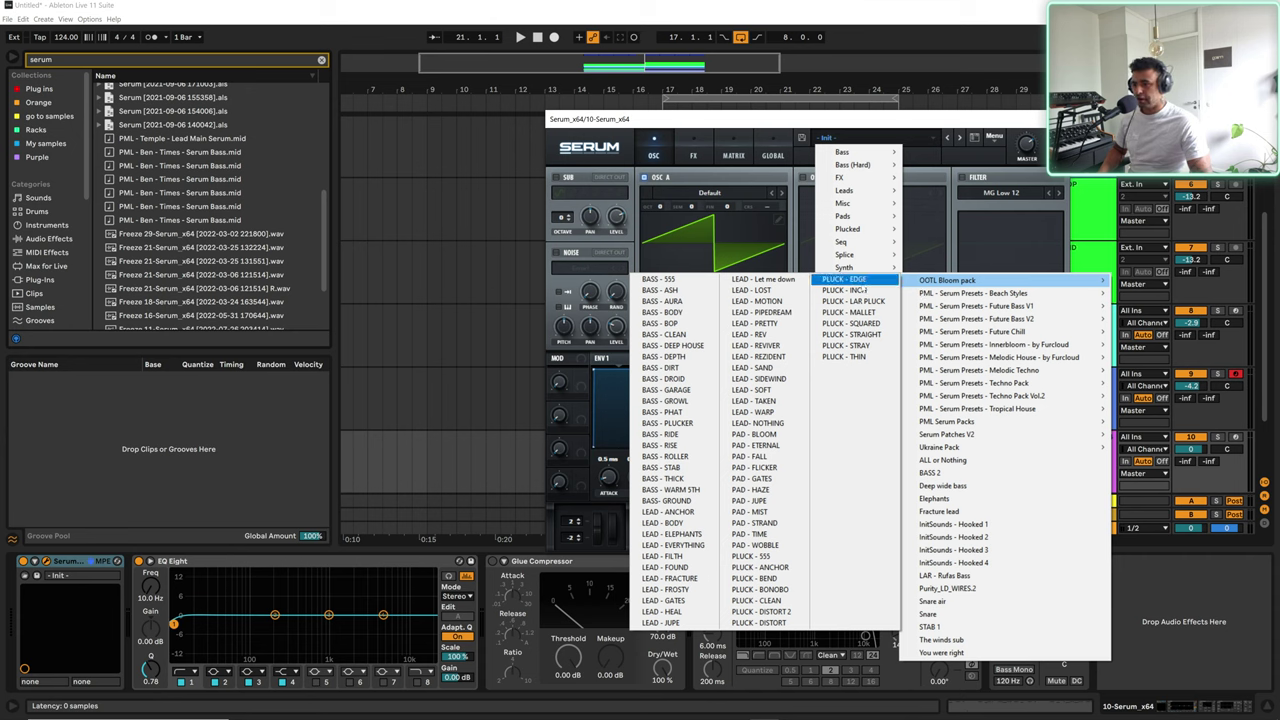
{"action": "left_click", "coordinate": [850, 312]}
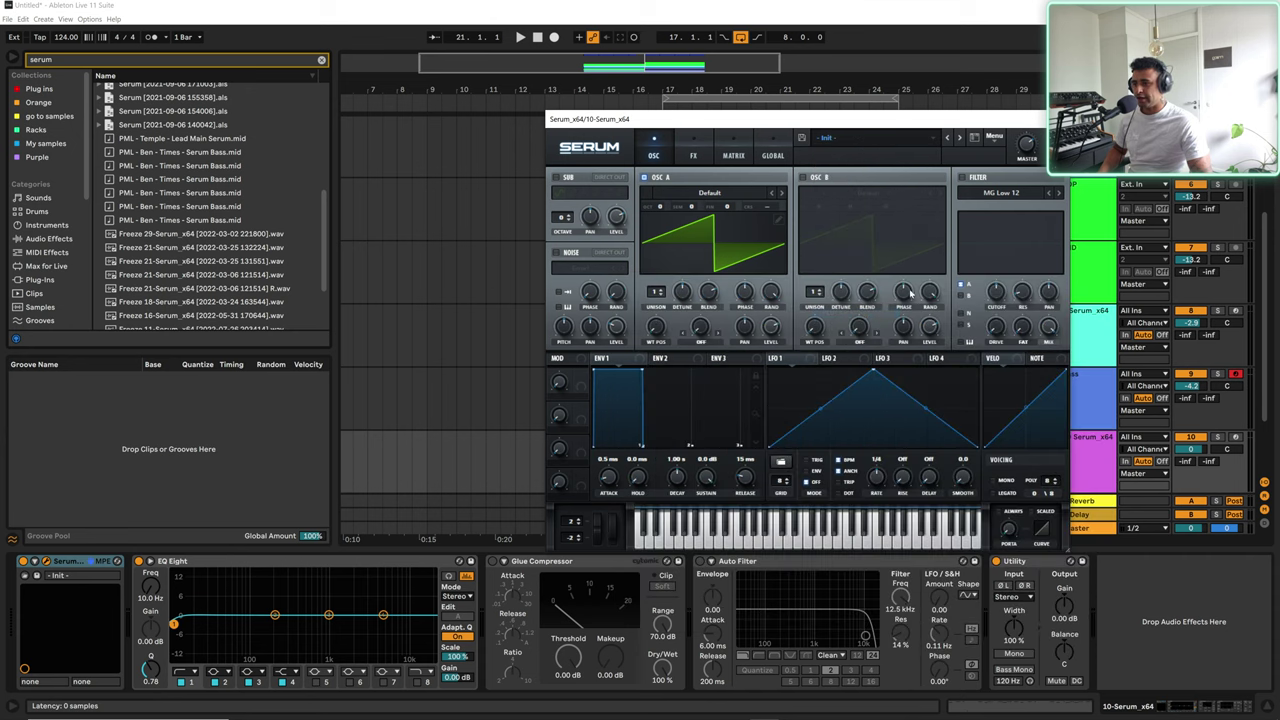
{"action": "key", "text": "space"}
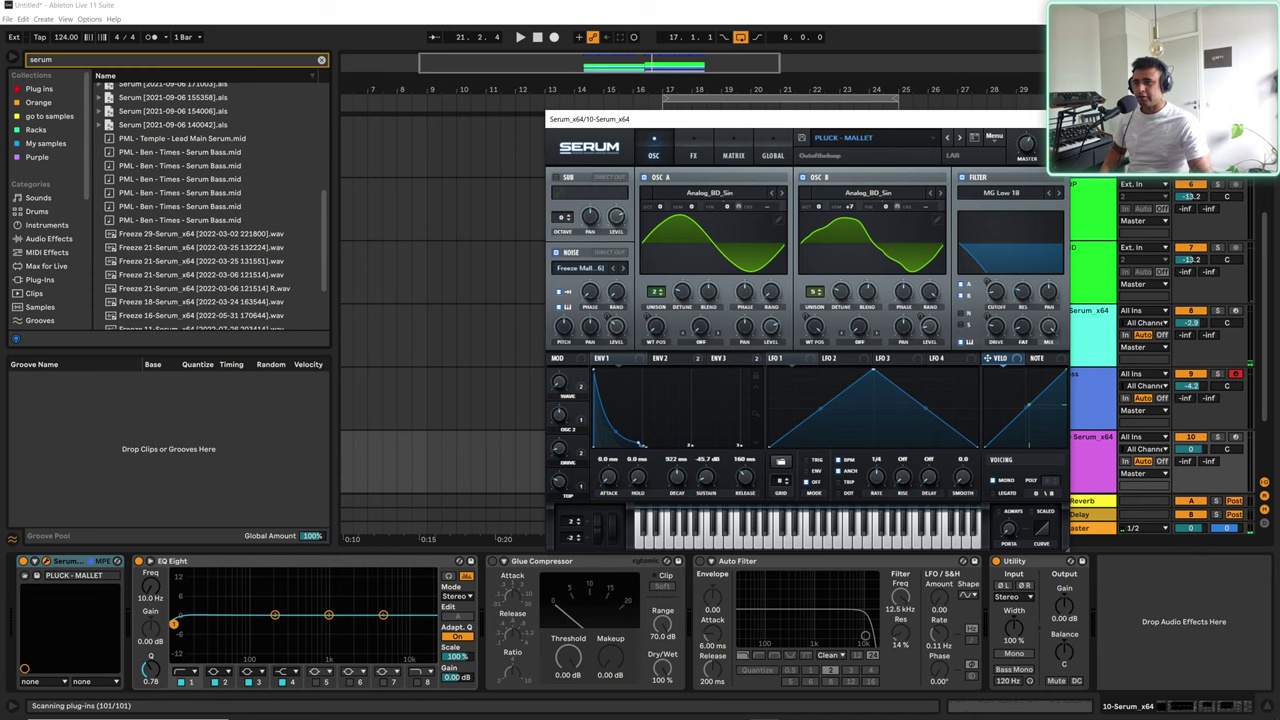
Step: Open the converted melody clip's notes and listen to the part from several positions
{"action": "left_click", "coordinate": [1056, 119]}
{"action": "left_click", "coordinate": [711, 442]}
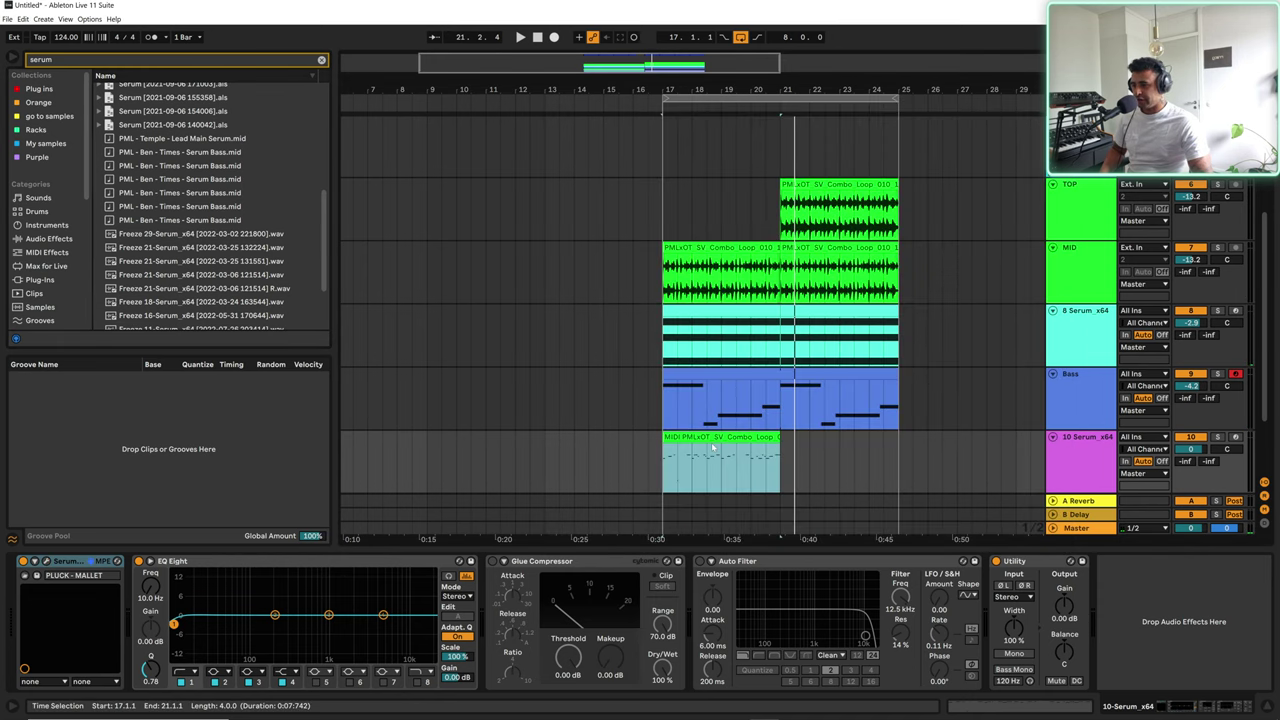
{"action": "left_click", "coordinate": [711, 442]}
{"action": "double_click", "coordinate": [697, 447]}
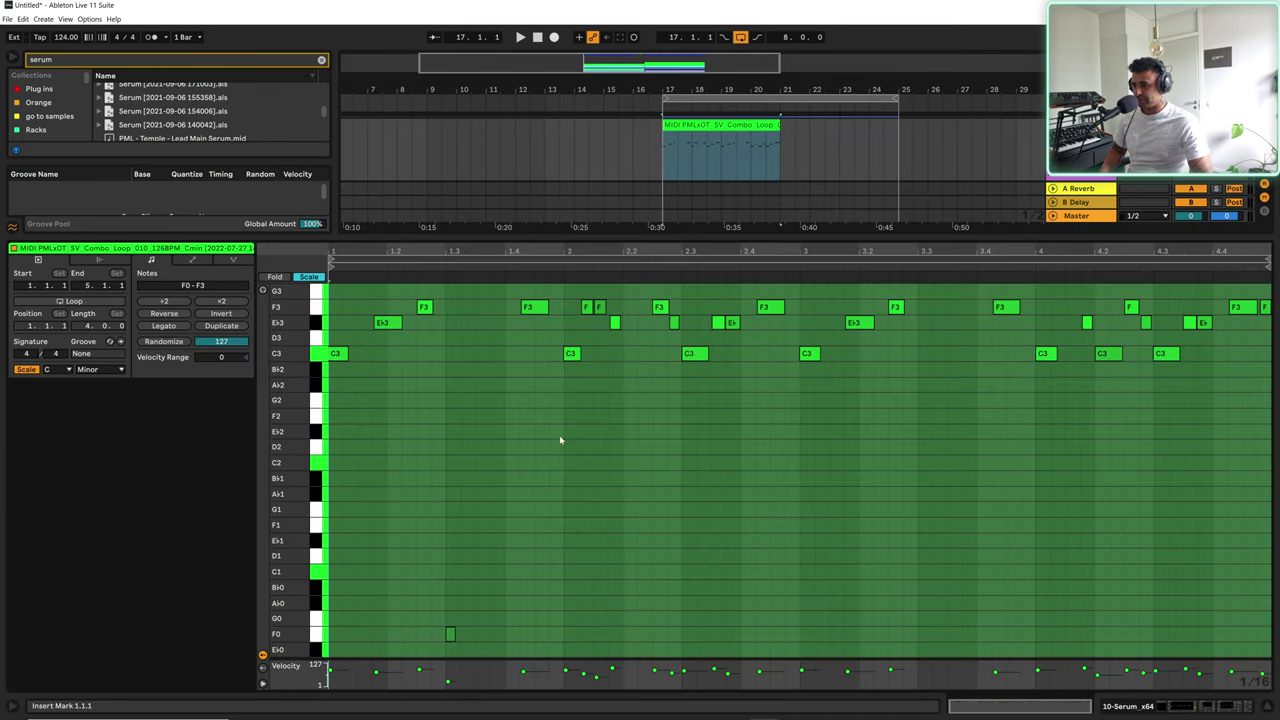
{"action": "key", "text": "space"}
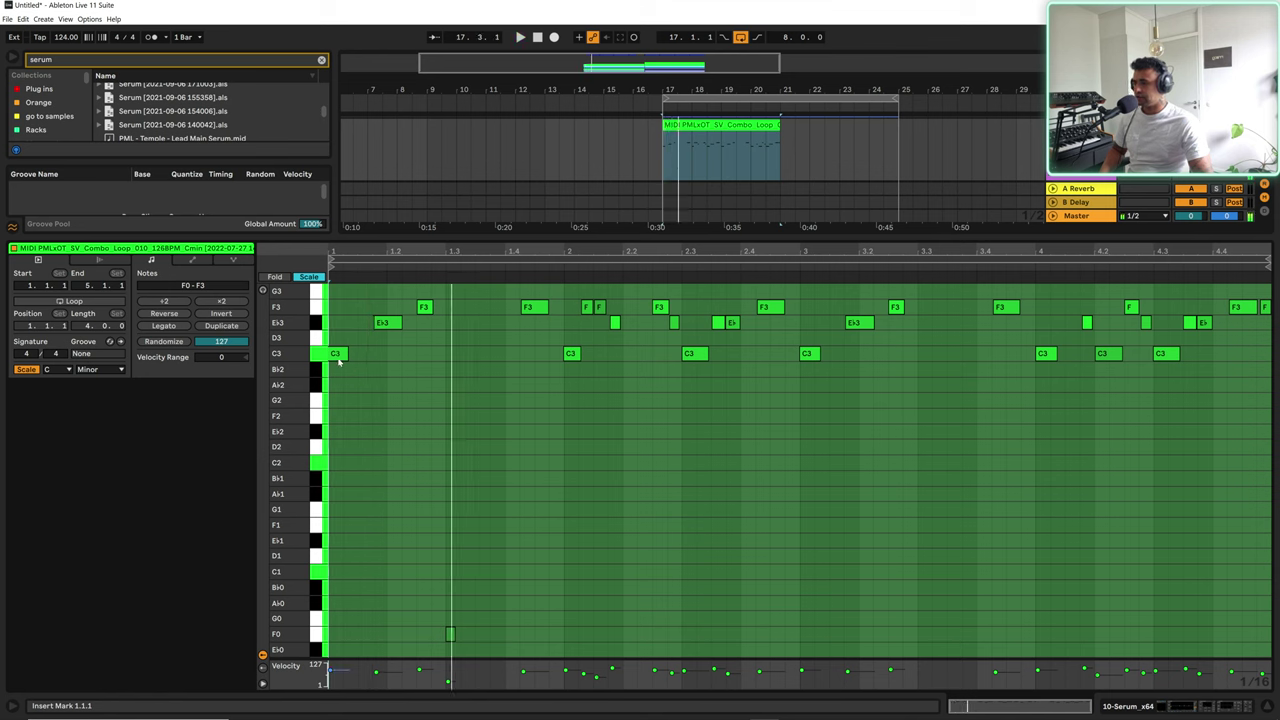
{"action": "left_click", "coordinate": [338, 355]}
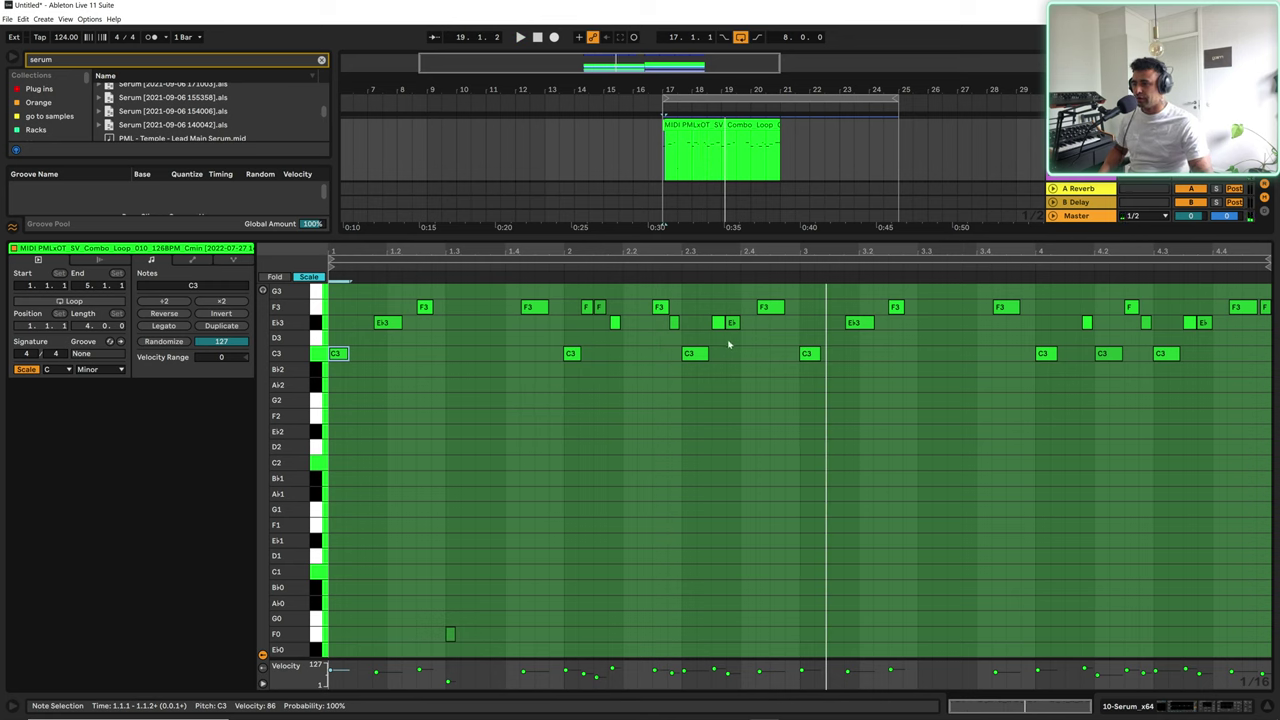
{"action": "left_click", "coordinate": [738, 358]}
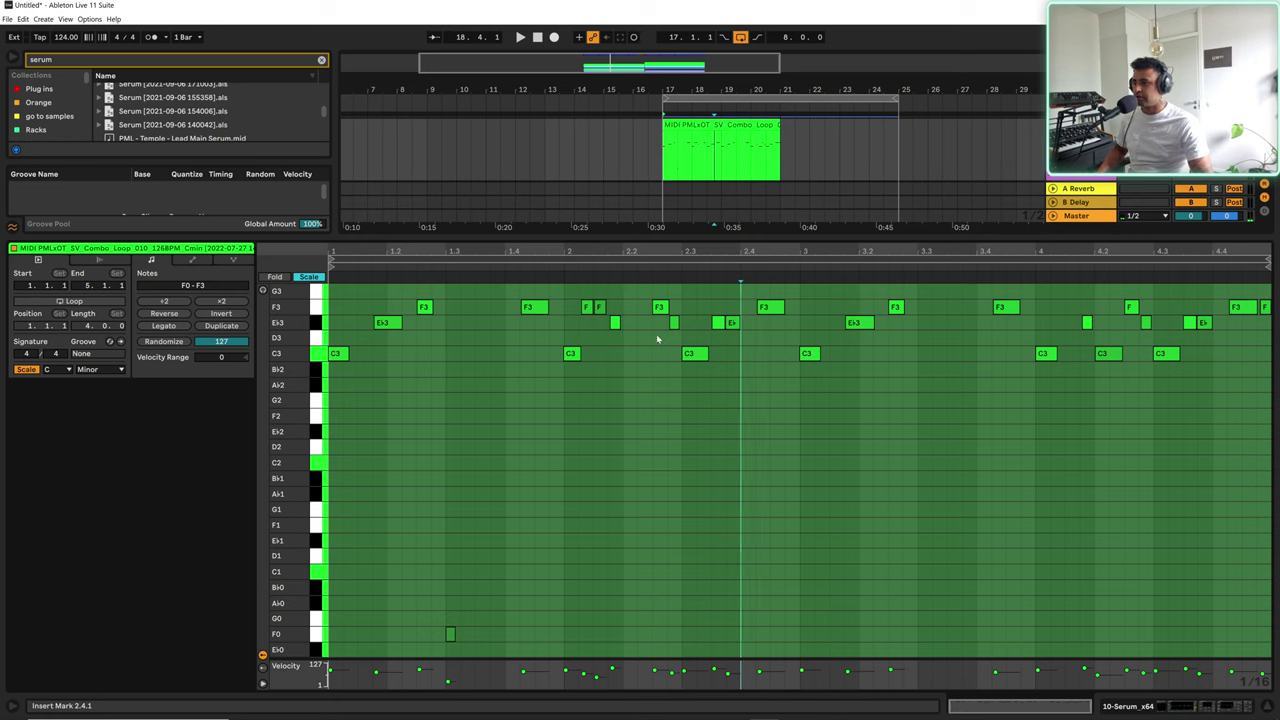
{"action": "key", "text": "space"}
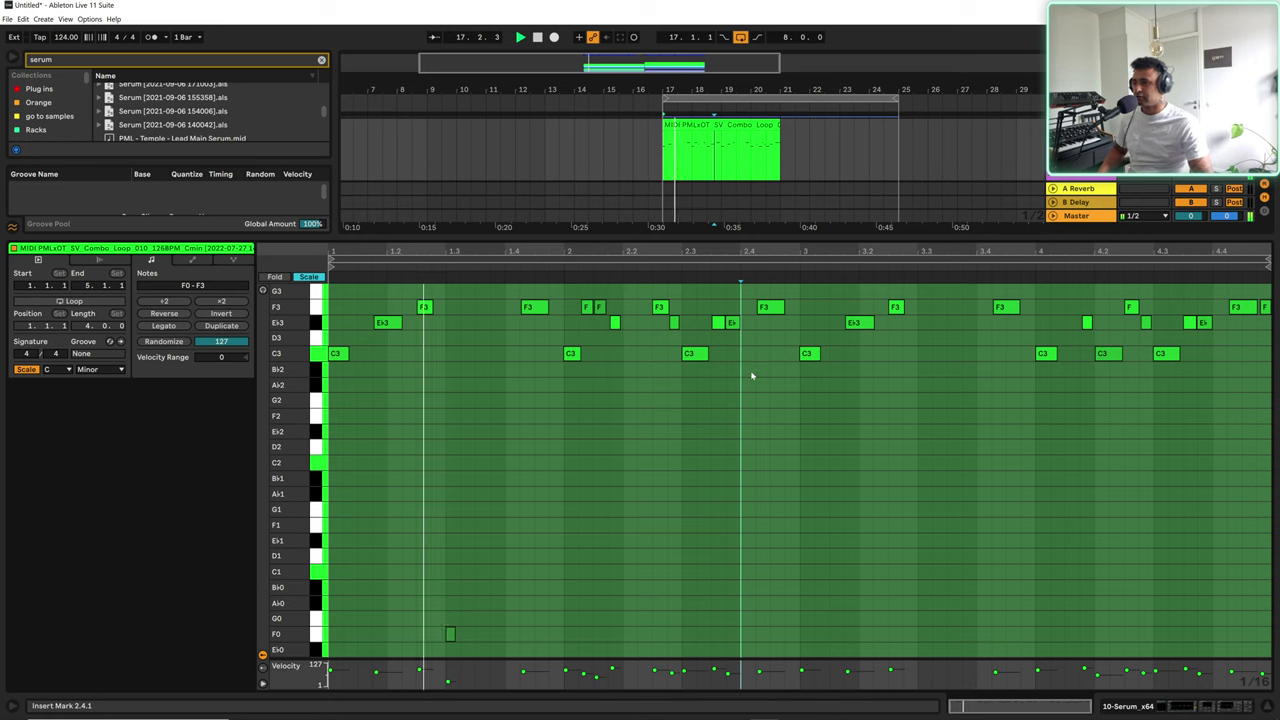
{"action": "key", "text": "space"}
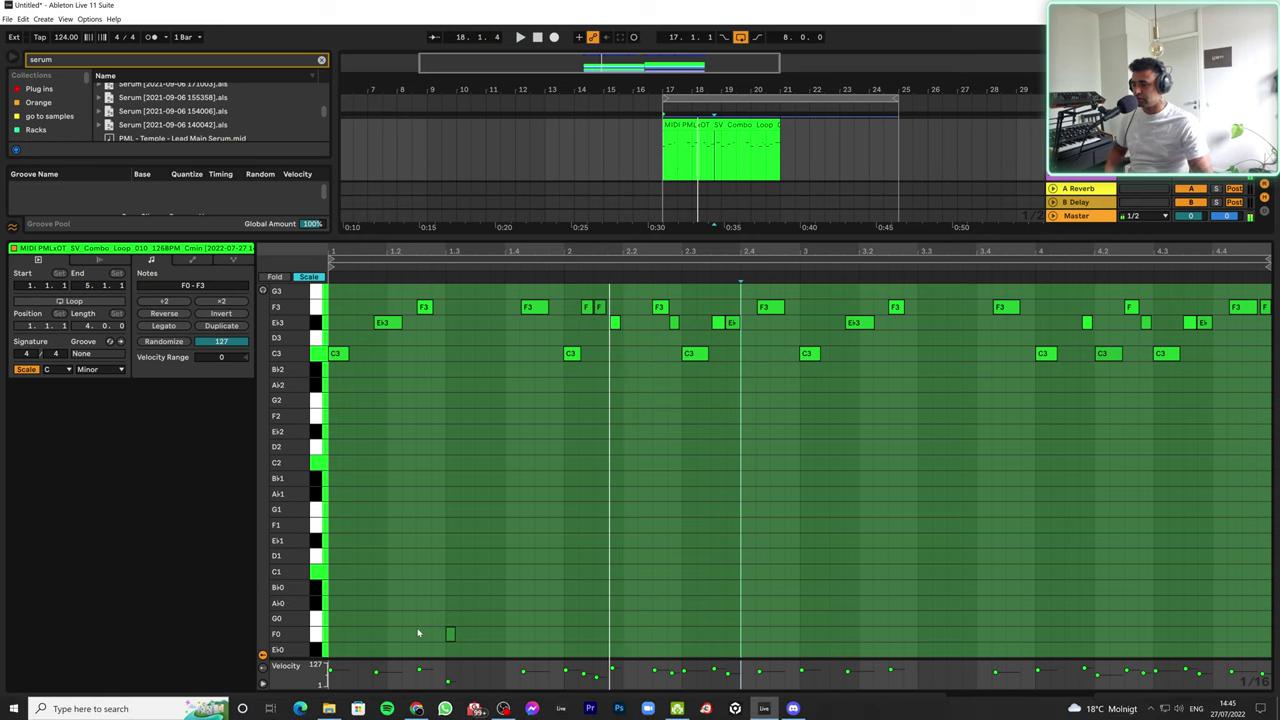
Step: Delete the stray F0 note at beat 1.3 of the melody clip and listen to the result
{"action": "left_click_drag", "start_coordinate": [417, 631], "coordinate": [513, 637]}
{"action": "key", "text": "Delete"}
{"action": "key", "text": "space"}
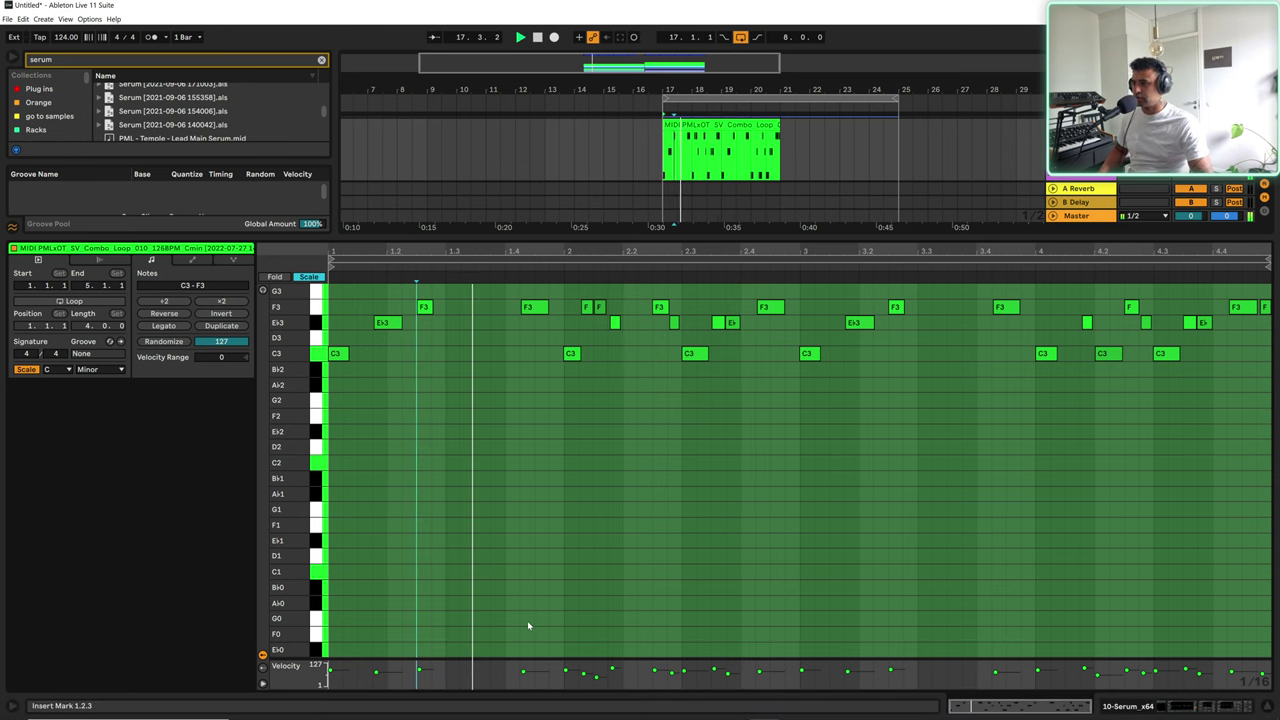
{"action": "key", "text": "space"}
Step: Delete the short F3 note just after 2.1.2 and the E♭3 note just after 2.3.3, then play the melody
{"action": "left_click", "coordinate": [588, 307]}
{"action": "key", "text": "Delete"}
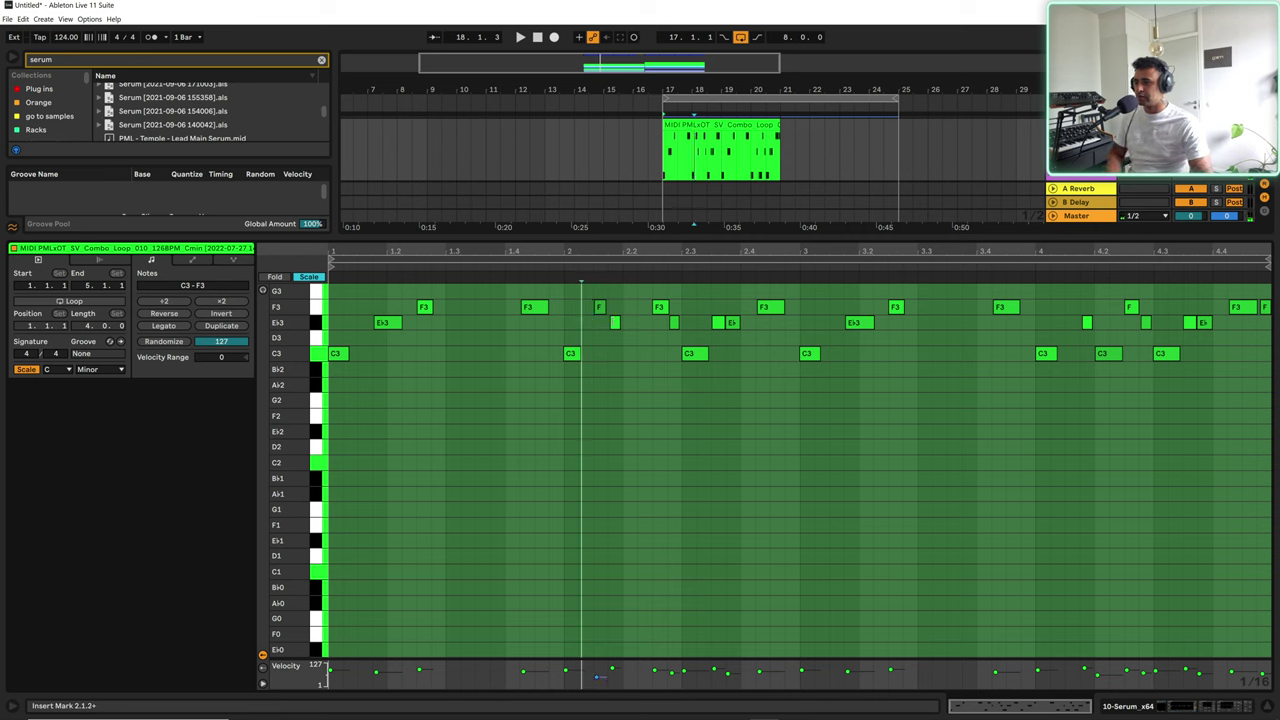
{"action": "key", "text": "space"}
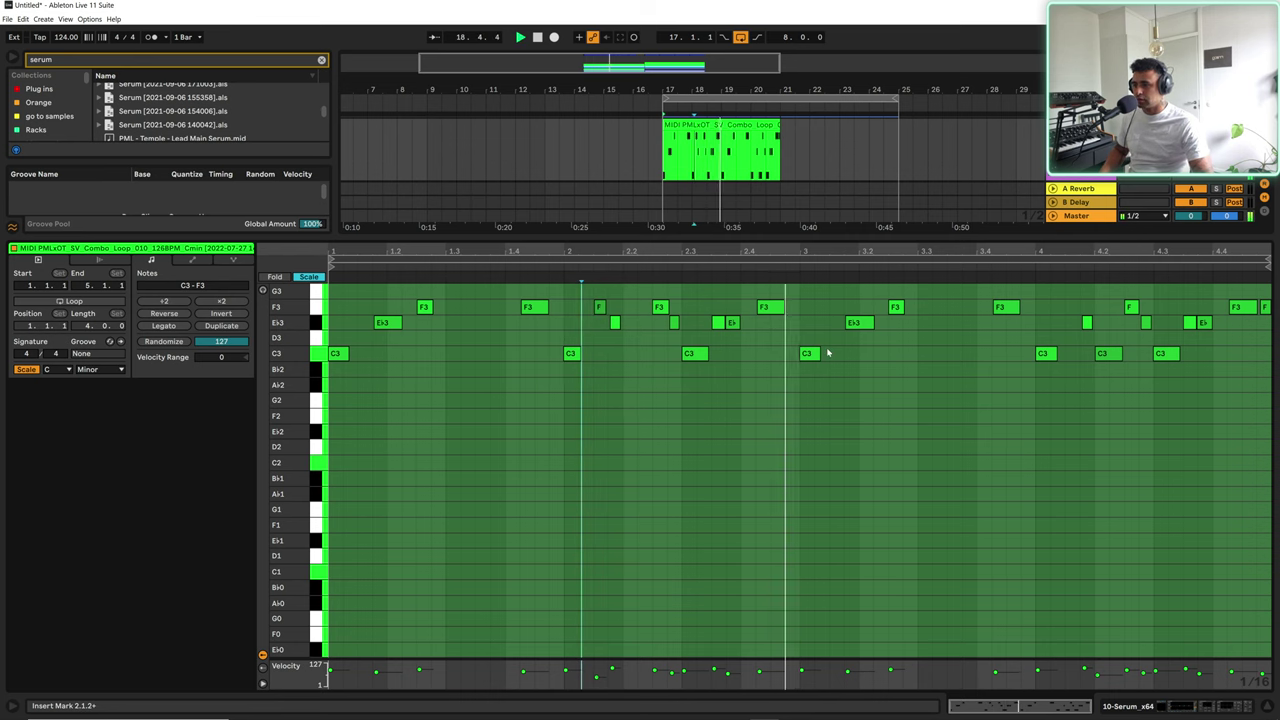
{"action": "key", "text": "space"}
{"action": "left_click", "coordinate": [731, 322]}
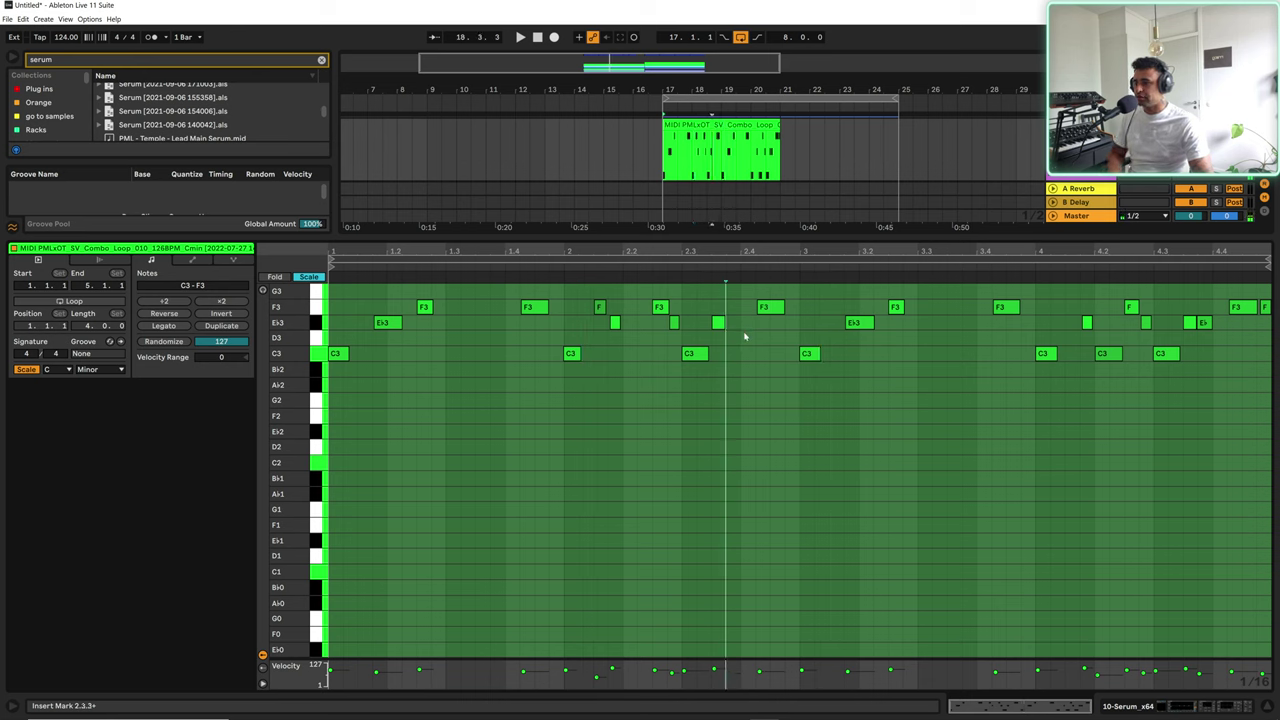
{"action": "key", "text": "Delete"}
{"action": "key", "text": "space"}
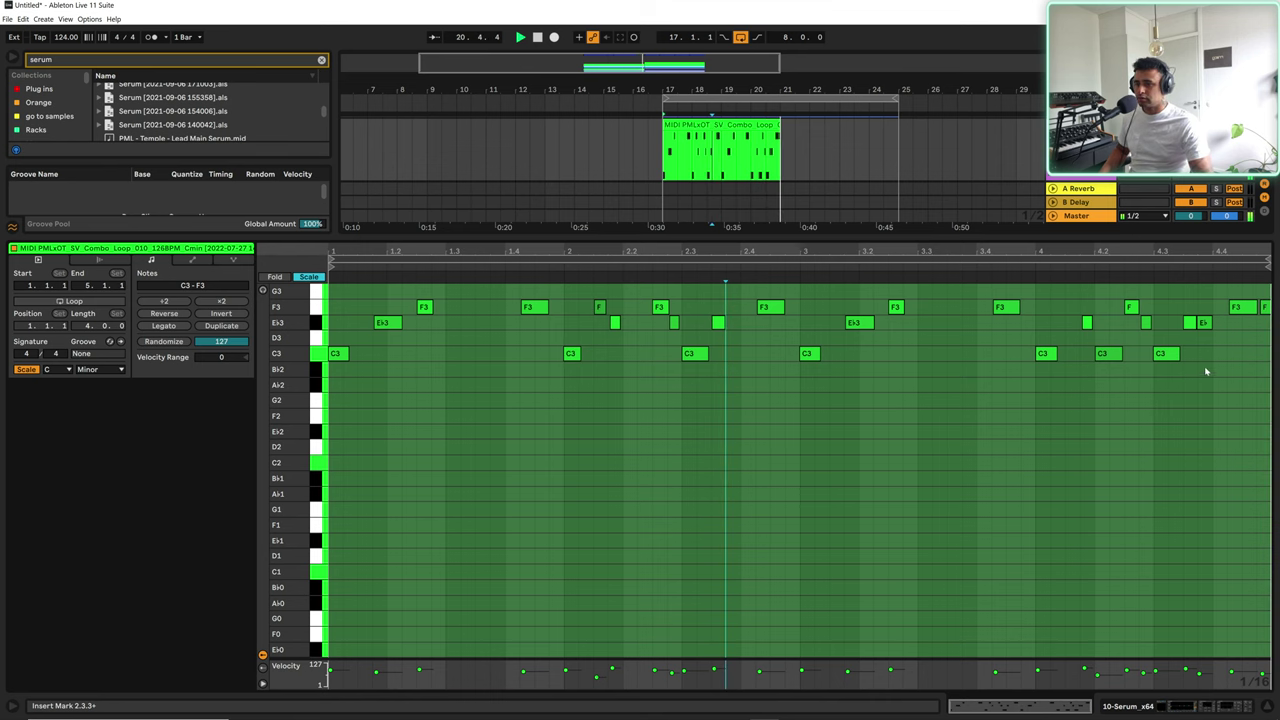
{"action": "key", "text": "space"}
Step: Loop only the first two bars of the melody clip, duplicate the loop to four bars, and play it back
{"action": "left_click_drag", "start_coordinate": [1268, 259], "coordinate": [798, 262]}
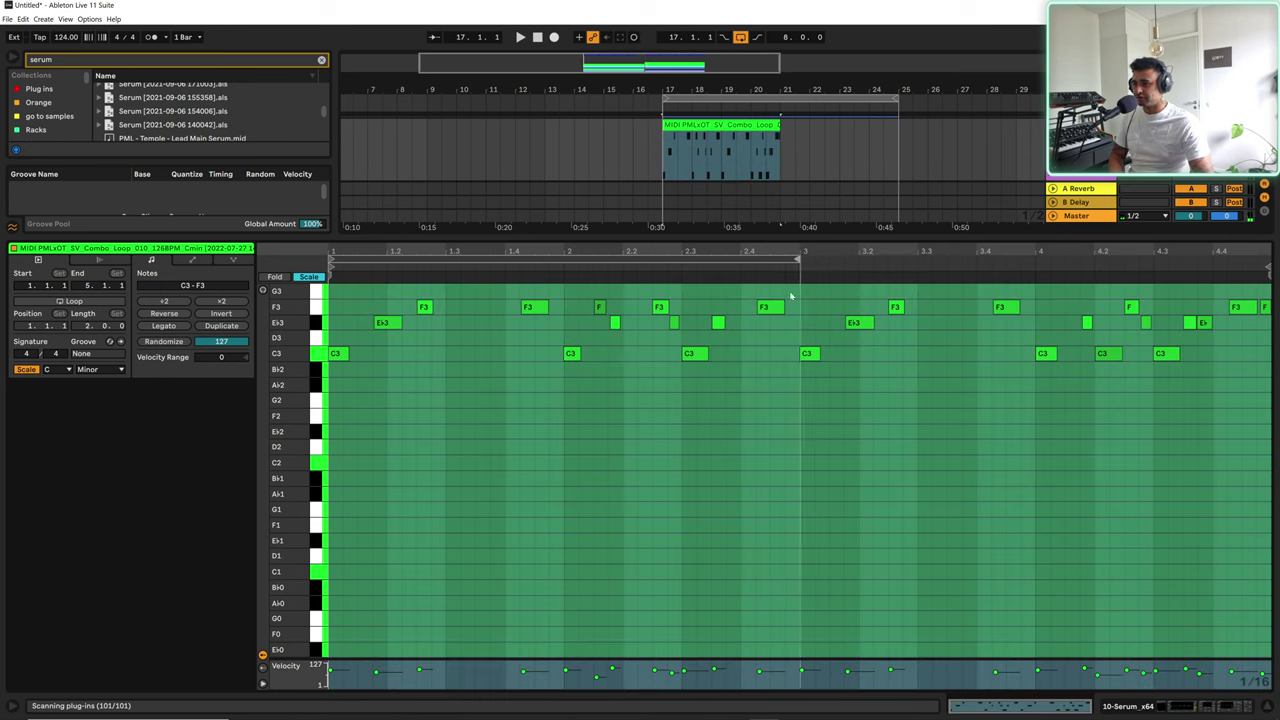
{"action": "left_click", "coordinate": [72, 302]}
{"action": "left_click", "coordinate": [214, 328]}
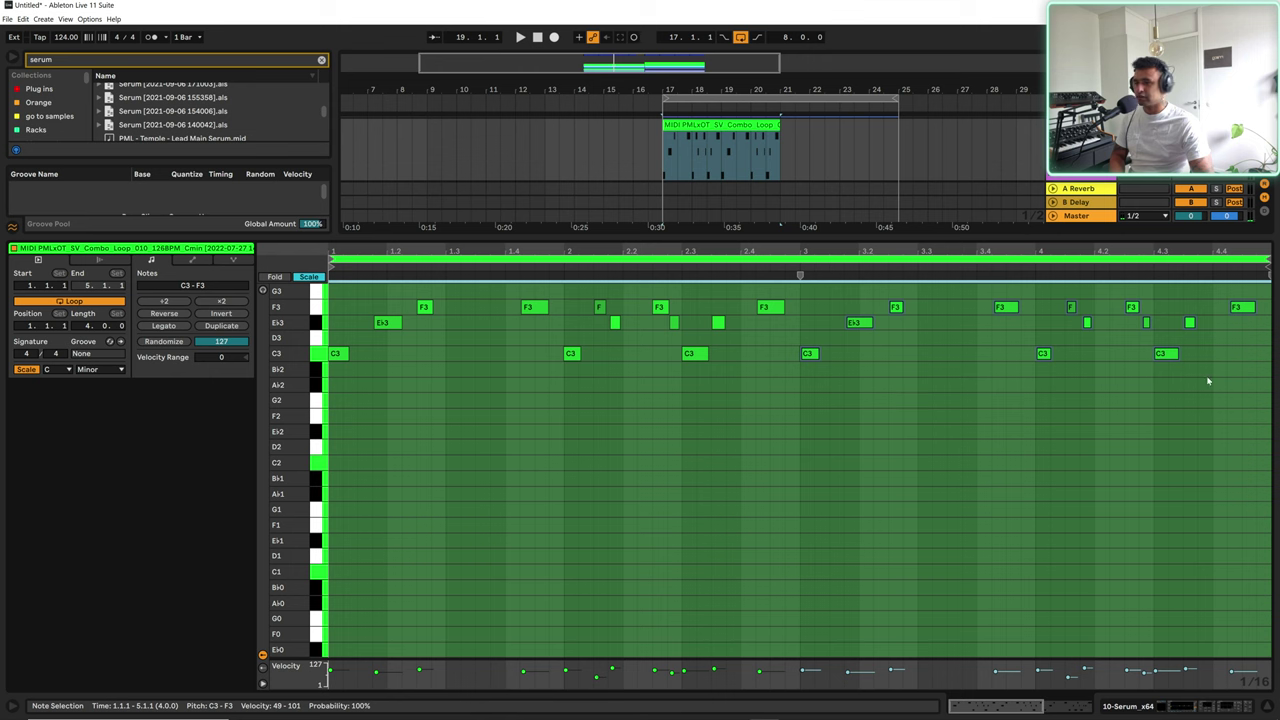
{"action": "key", "text": "space"}
{"action": "left_click", "coordinate": [909, 371]}
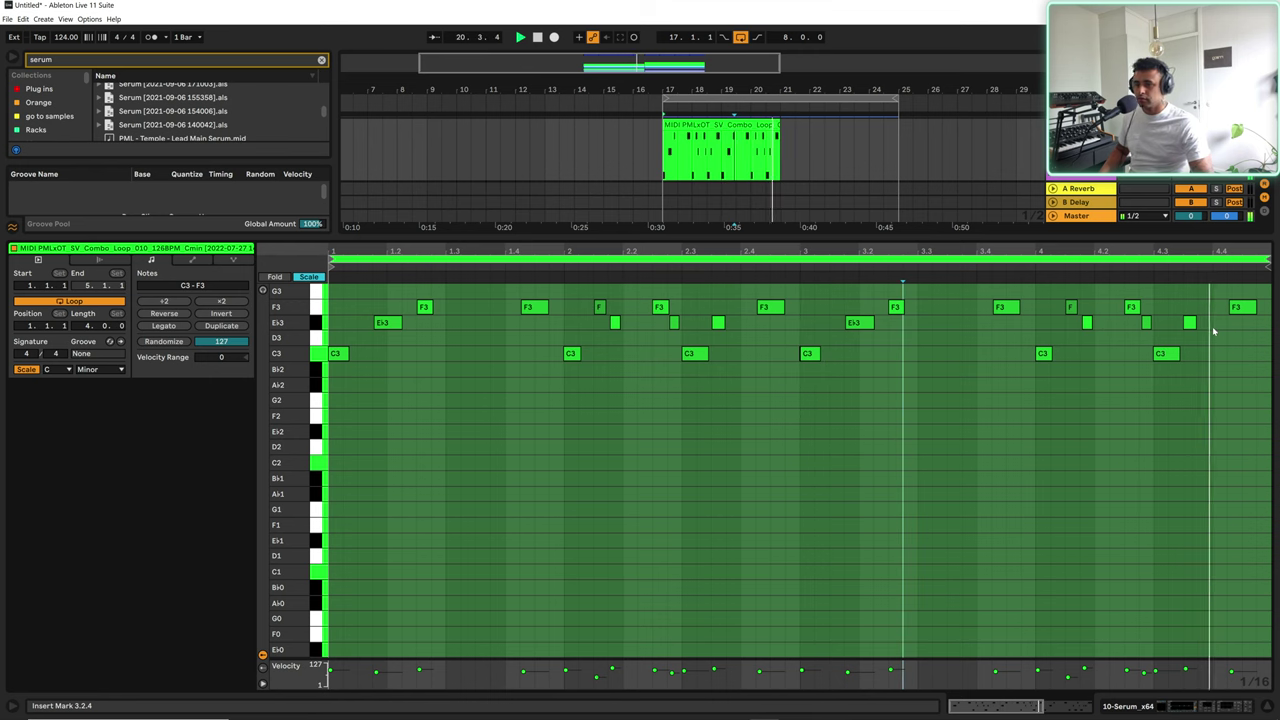
{"action": "key", "text": "space"}
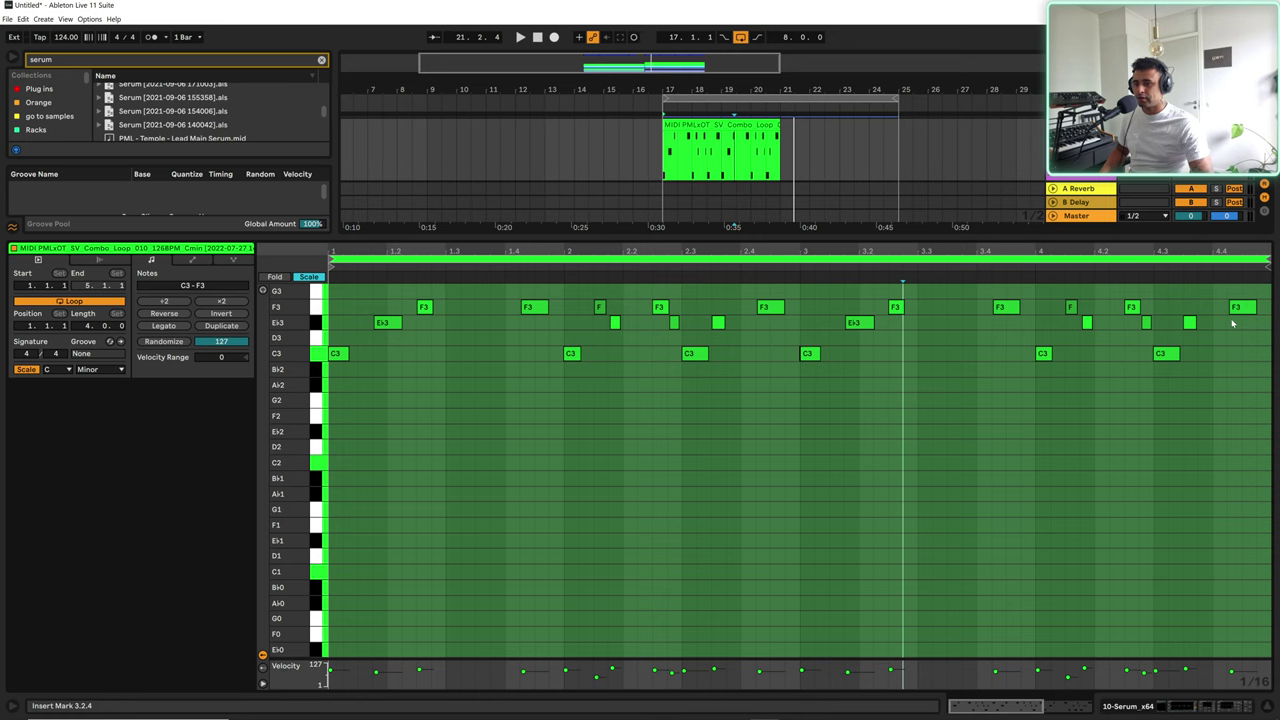
Step: Raise the last F3 note of the melody clip to G3 and play it back
{"action": "scroll", "coordinate": [1228, 322], "scroll_direction": "up", "scroll_amount": 2}
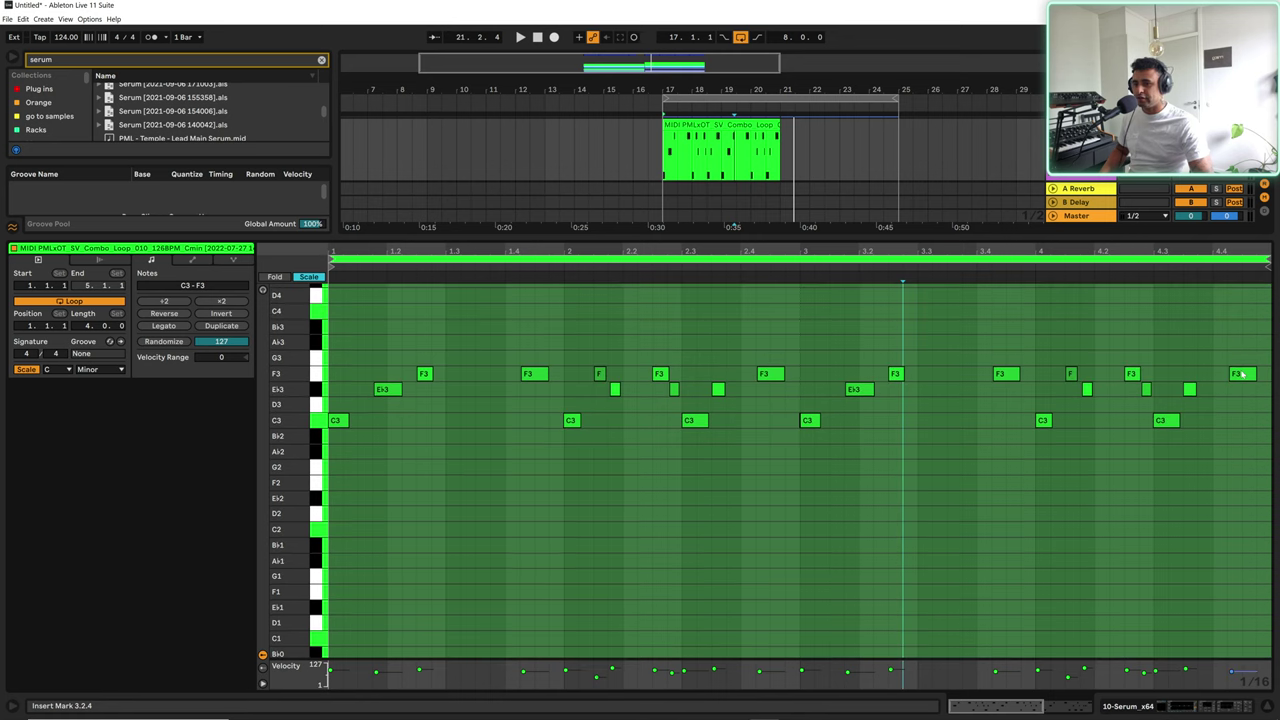
{"action": "left_click", "coordinate": [1240, 374]}
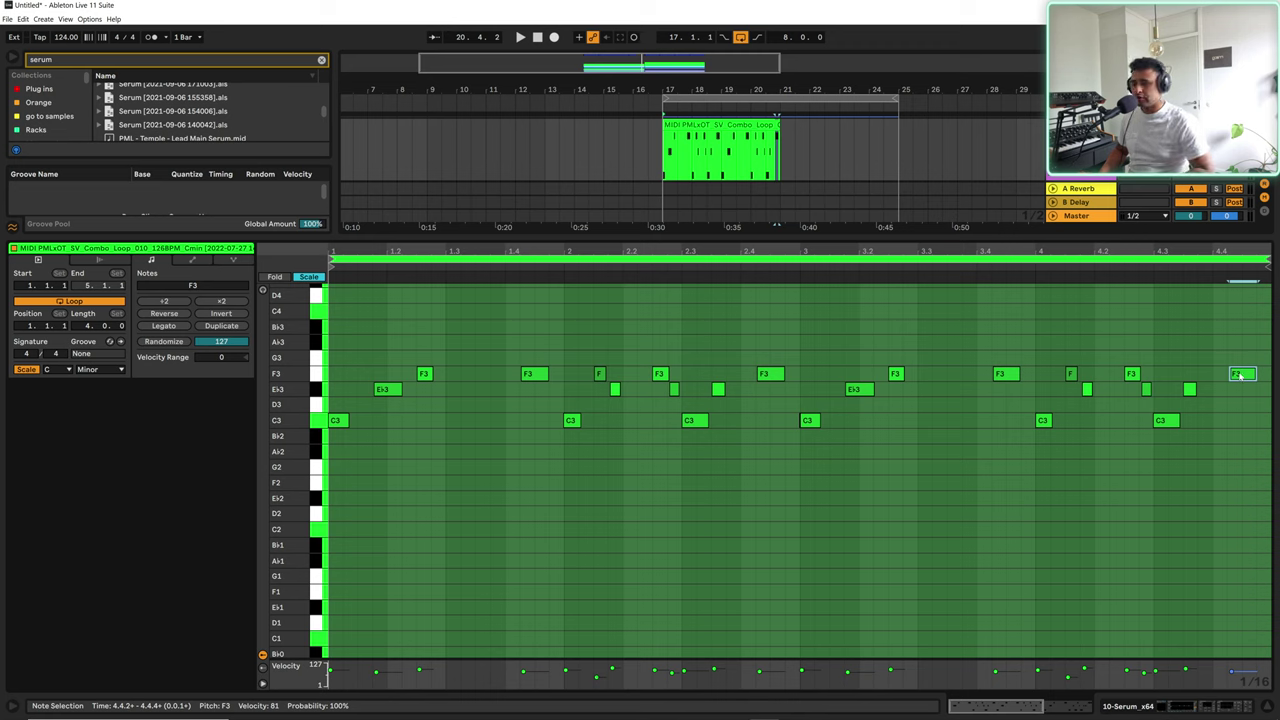
{"action": "left_click_drag", "start_coordinate": [1240, 375], "coordinate": [1240, 358]}
{"action": "left_click", "coordinate": [971, 276]}
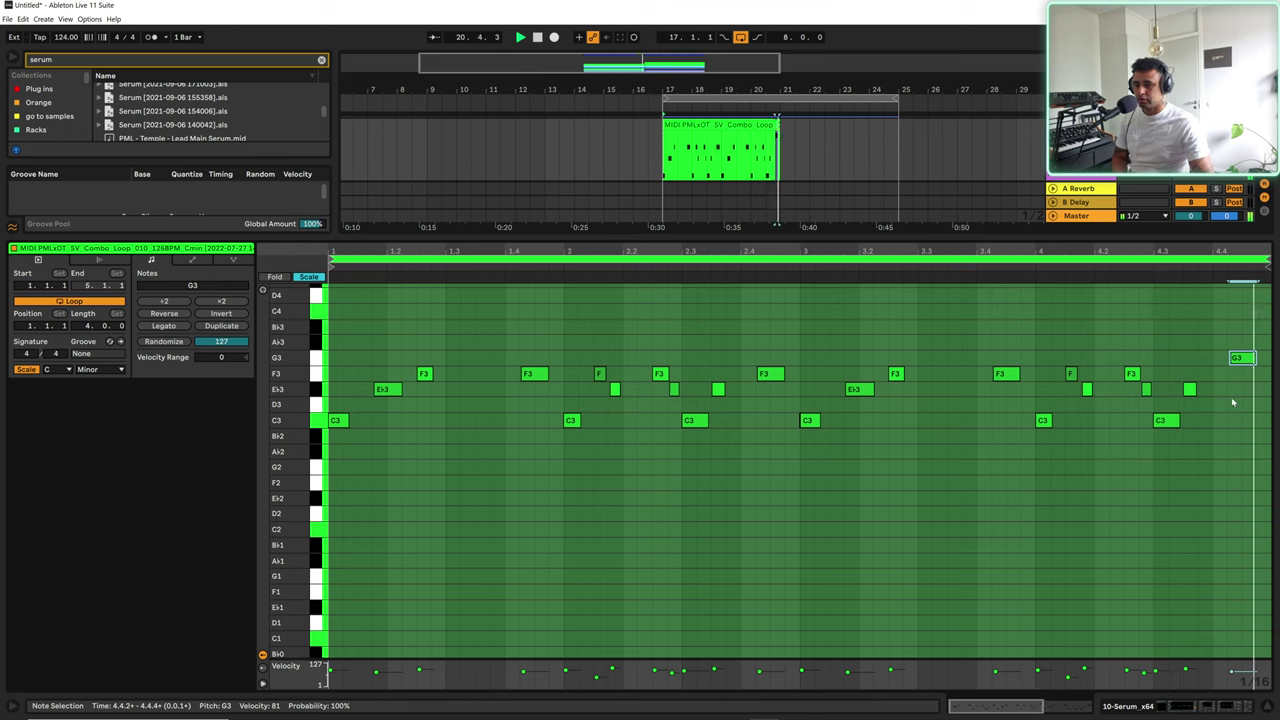
Step: Undo the last pitch changes to the notes at the end of the melody clip and play it back
{"action": "key", "text": "ctrl+z"}
{"action": "key", "text": "ctrl+z"}
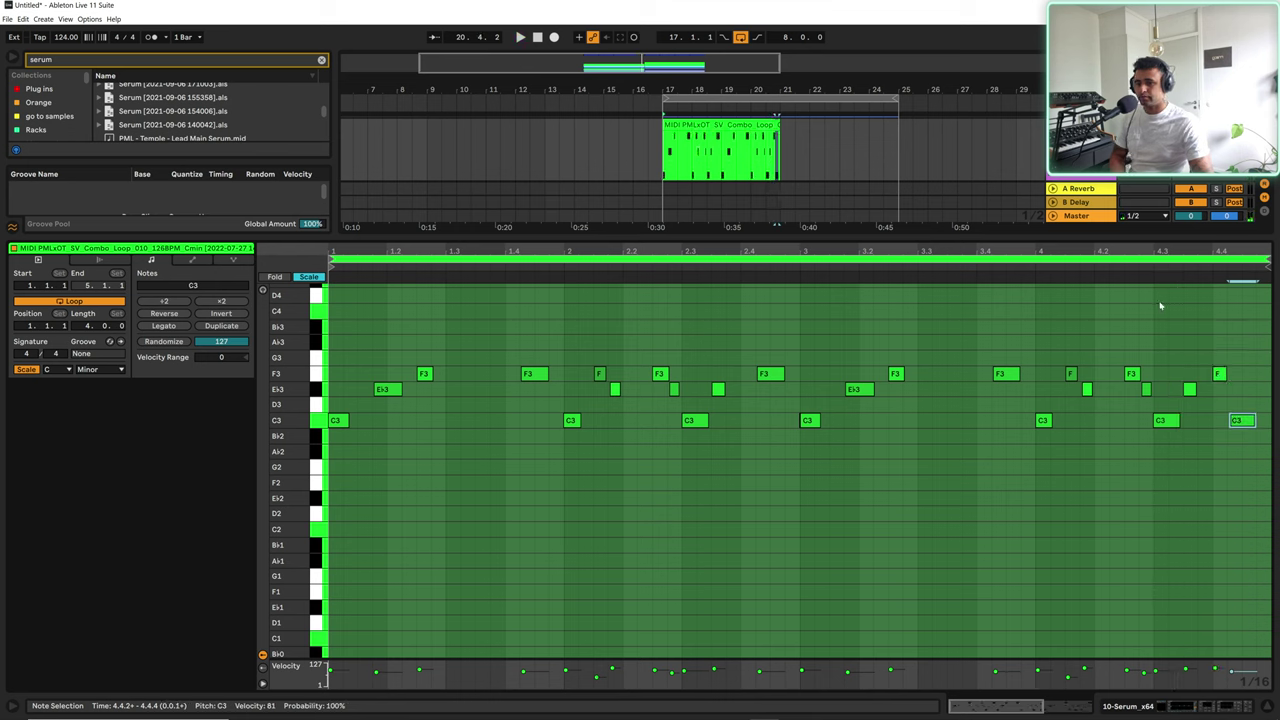
{"action": "left_click", "coordinate": [1086, 268]}
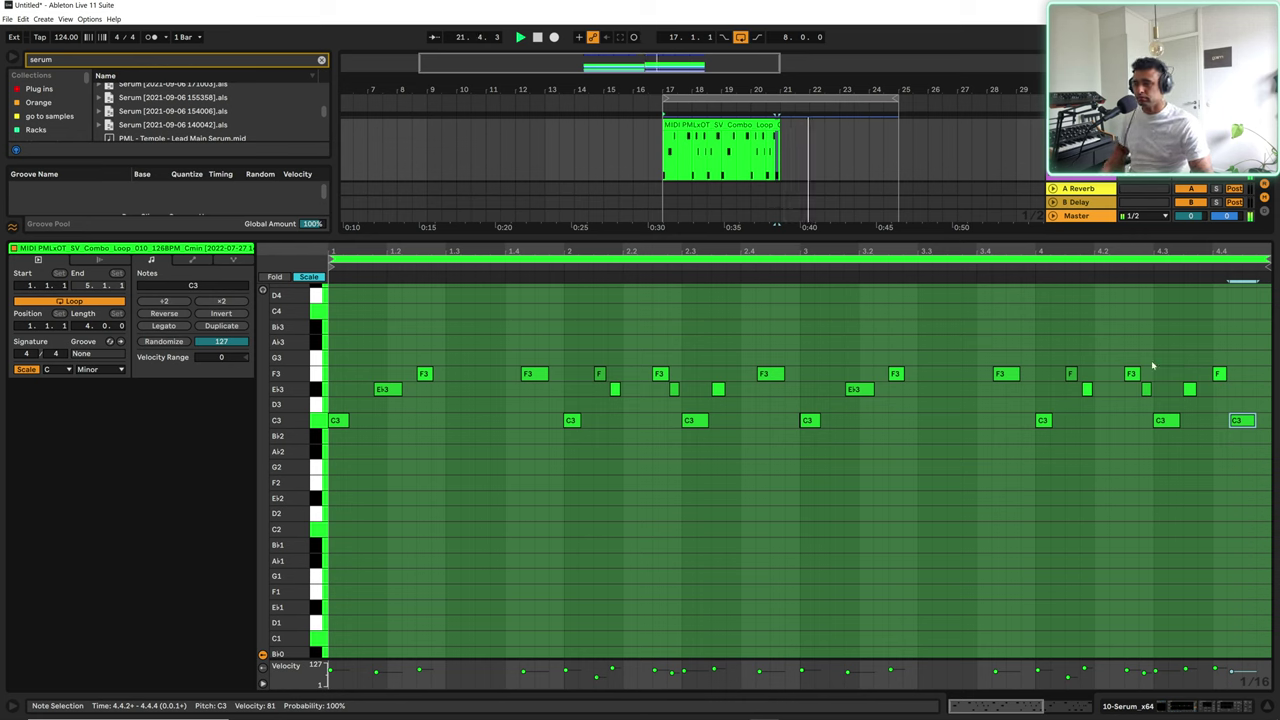
{"action": "key", "text": "space"}
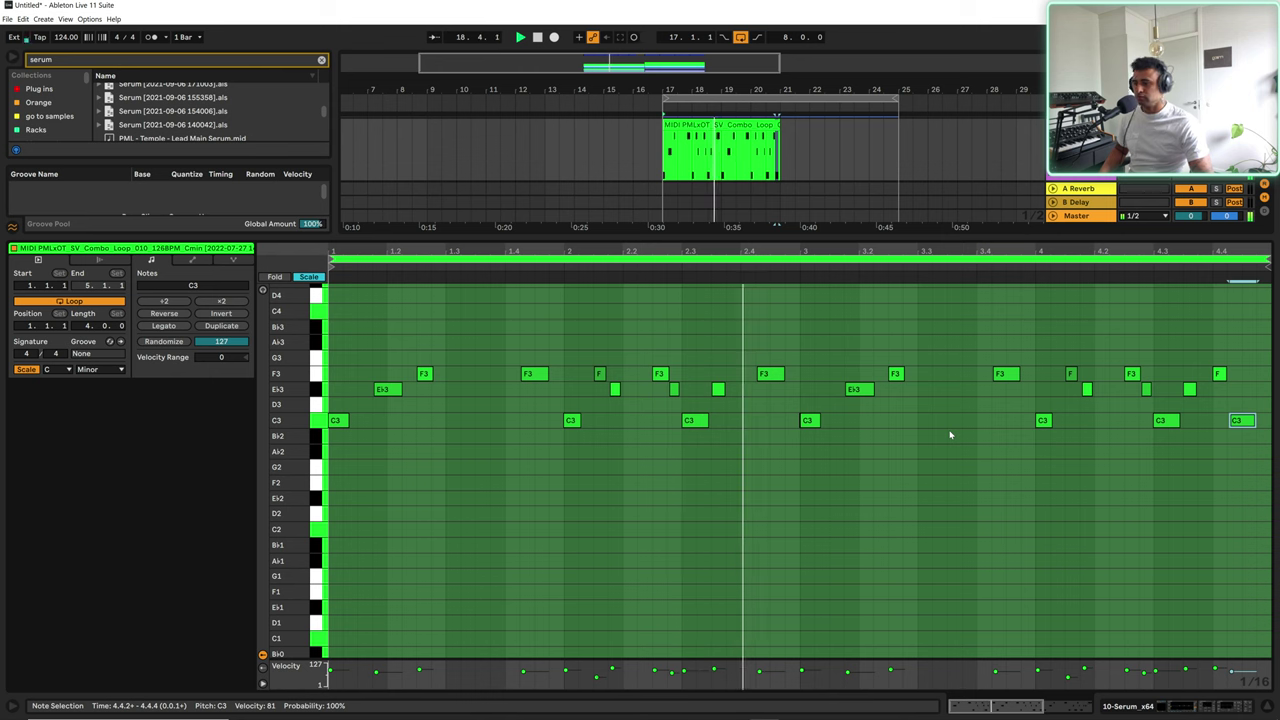
{"action": "scroll", "coordinate": [950, 434], "scroll_direction": "up", "scroll_amount": 1}
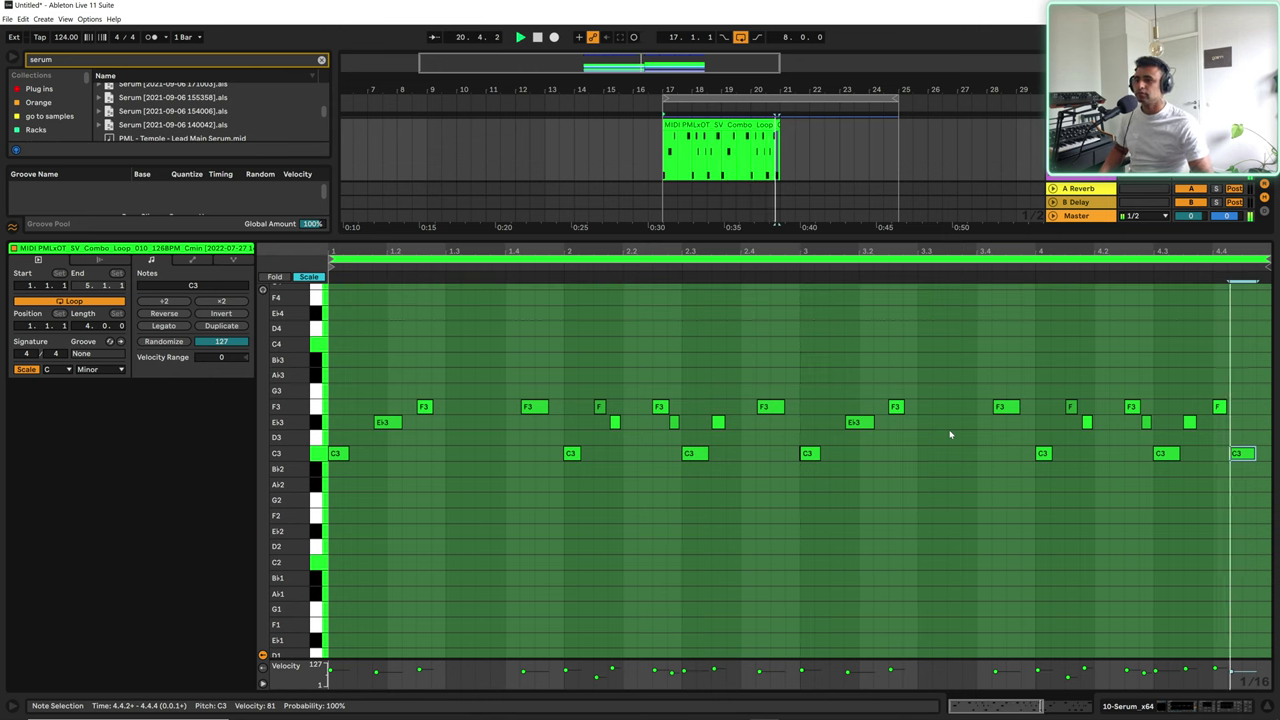
{"action": "key", "text": "space"}
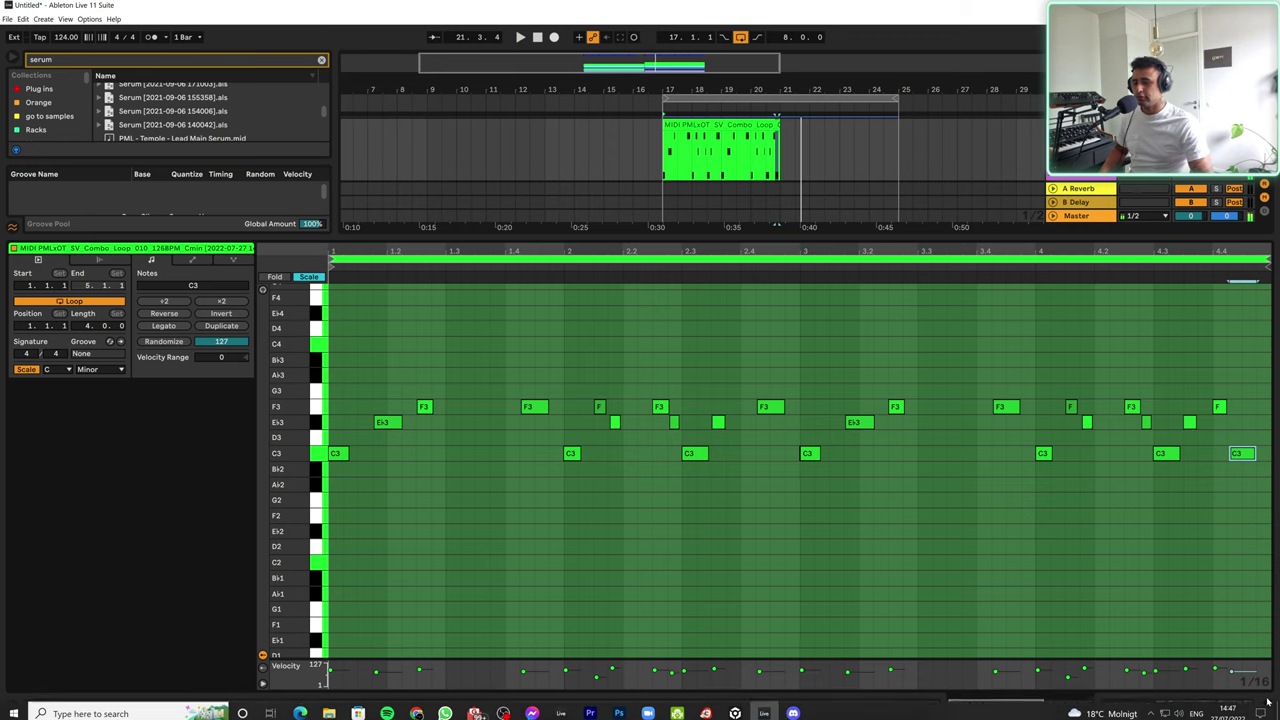
Step: Extend the melody clip on the 10 Serum_x64 track so its loop runs to bar 25
{"action": "double_click", "coordinate": [738, 240]}
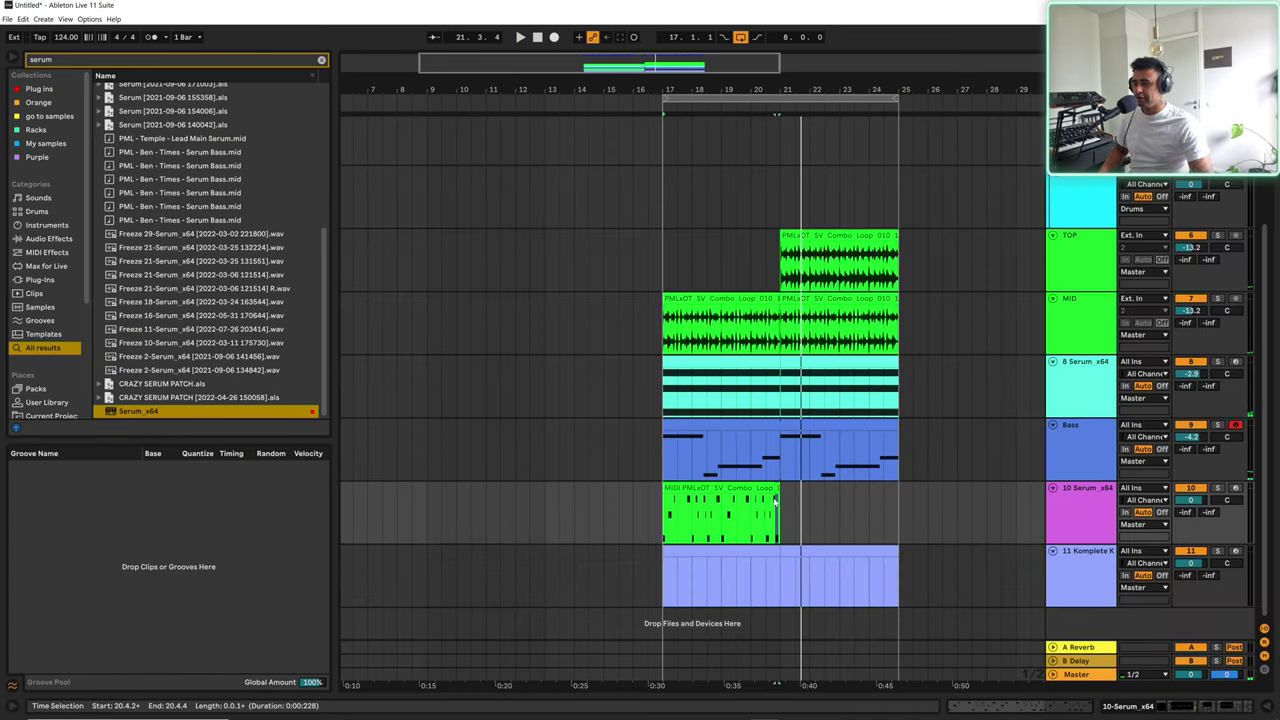
{"action": "left_click_drag", "start_coordinate": [776, 498], "coordinate": [898, 498]}
Step: Apply the melody track's colour to its clips and rename the track LEAD
{"action": "right_click", "coordinate": [1090, 504]}
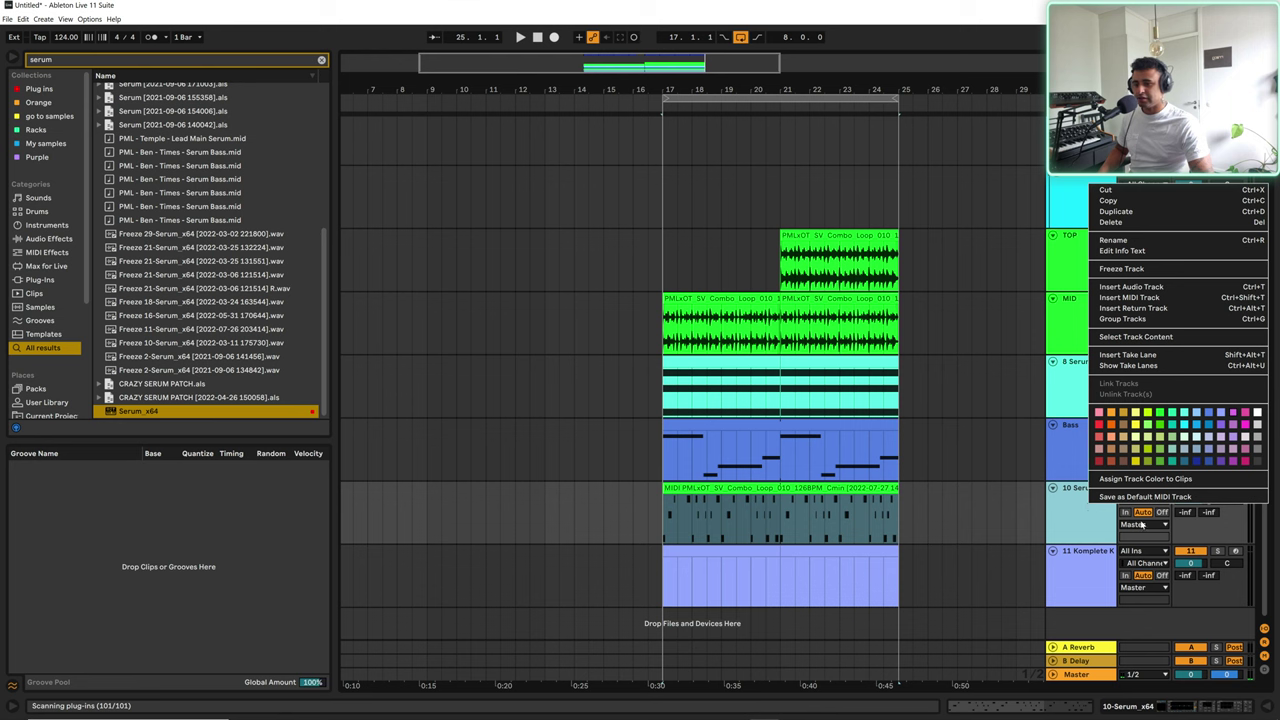
{"action": "left_click", "coordinate": [1148, 479]}
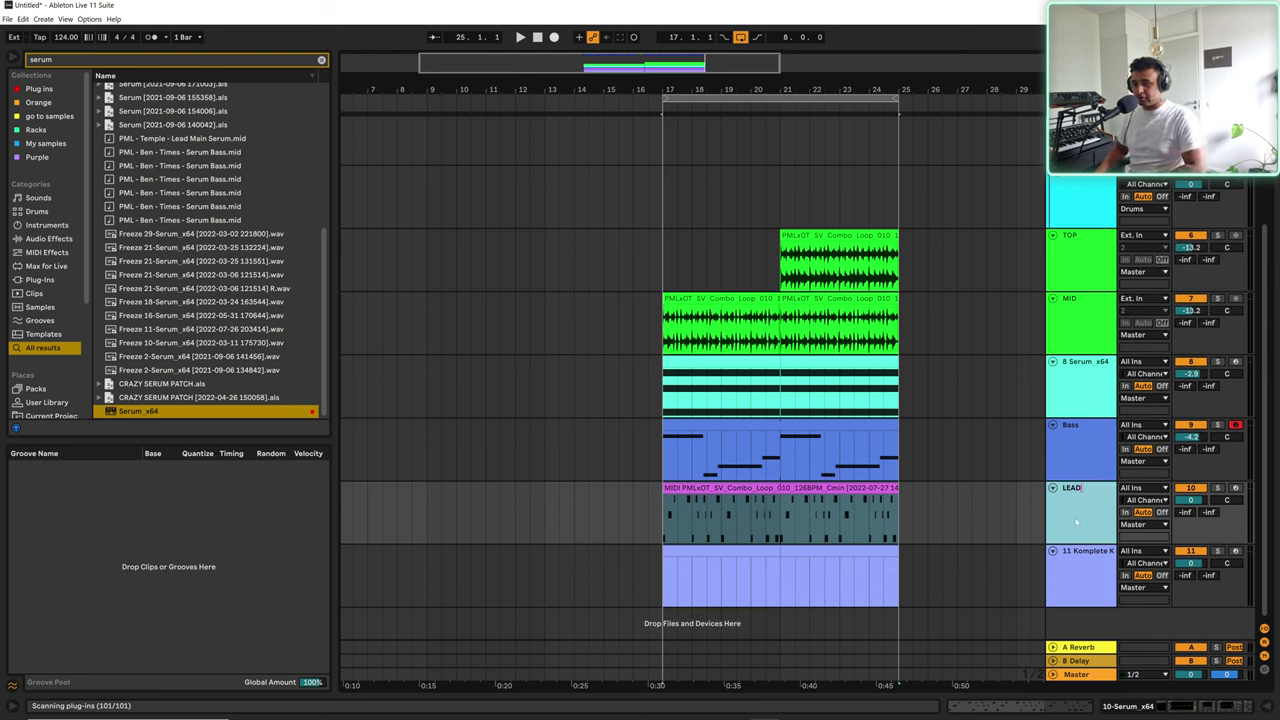
{"action": "key", "text": "Return"}
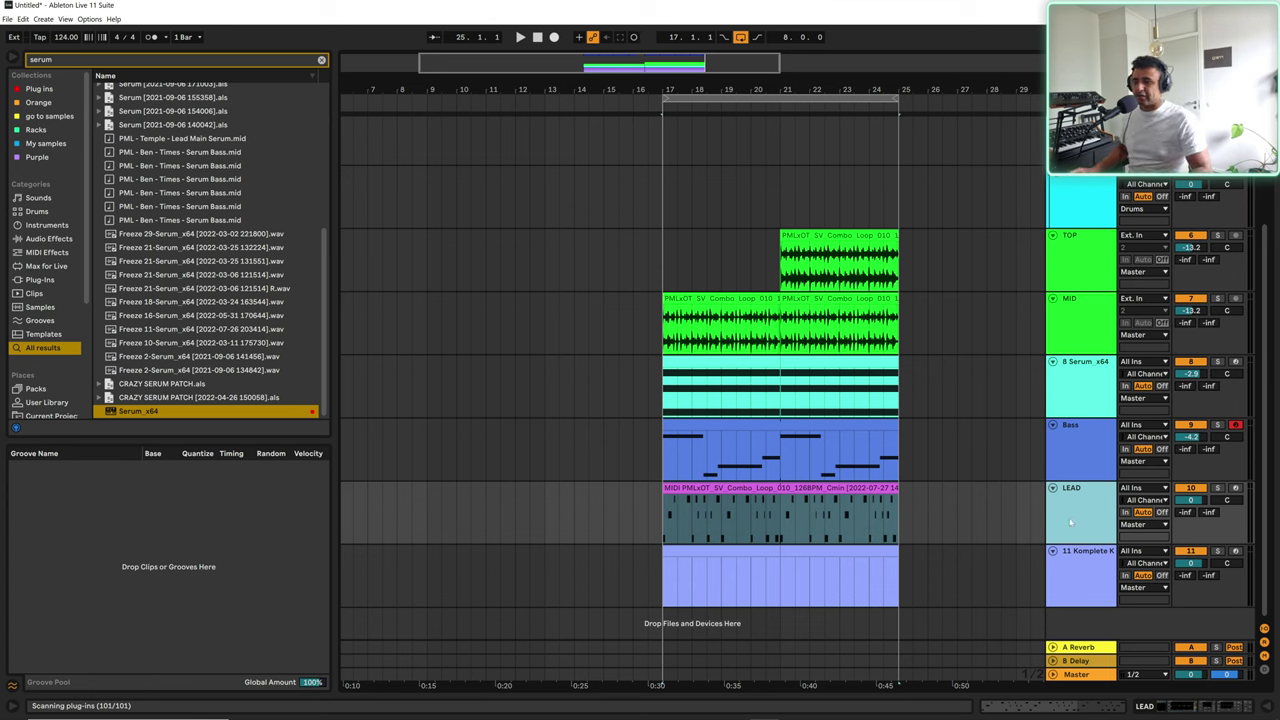
Step: Insert a new MIDI track below LEAD and load Serum_x64 on it
{"action": "key", "text": "ctrl+shift+t"}
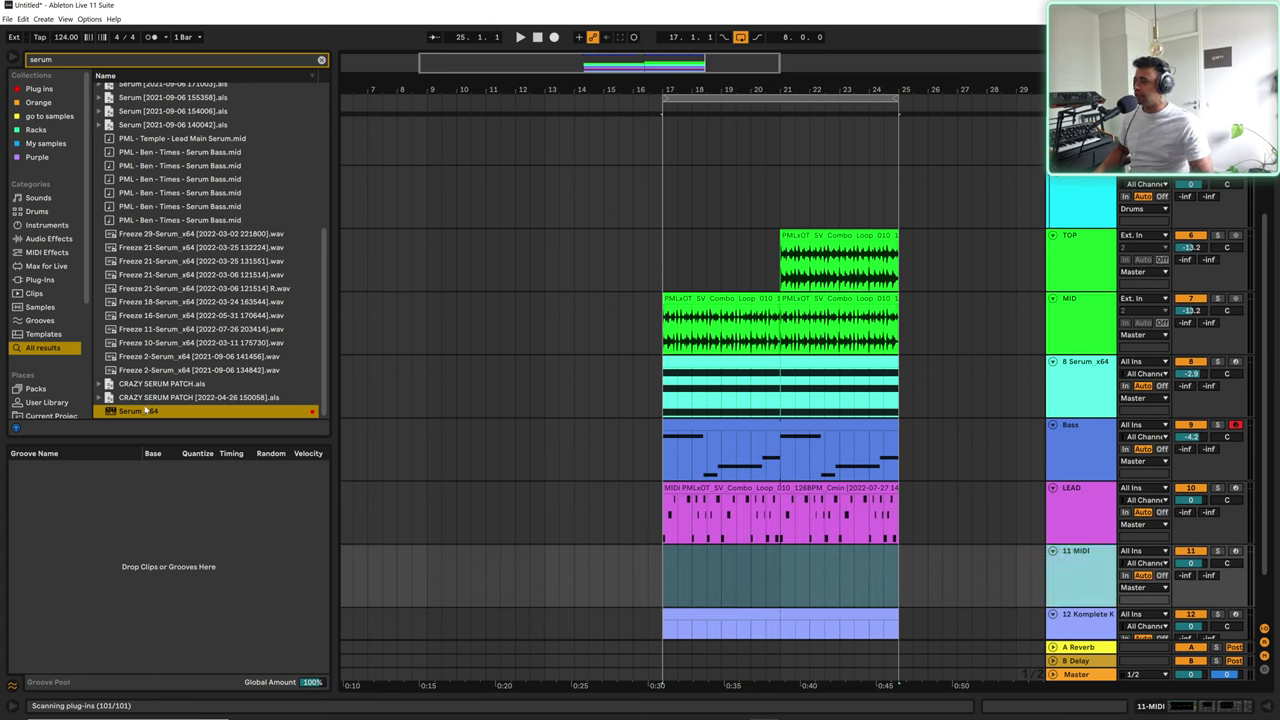
{"action": "left_click", "coordinate": [147, 410]}
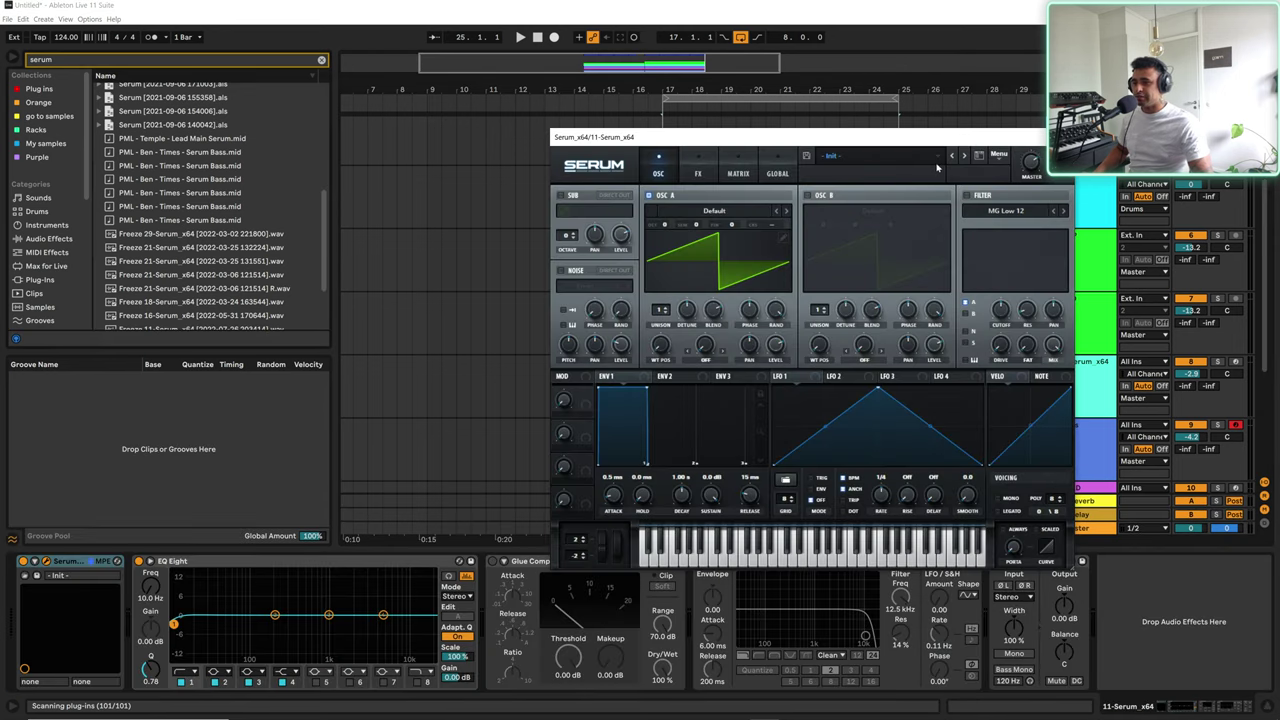
Step: Load the "LEAD - Let me down" preset from the OOTL Bloom pack in the new Serum and arm its track for auditioning
{"action": "left_click", "coordinate": [934, 160]}
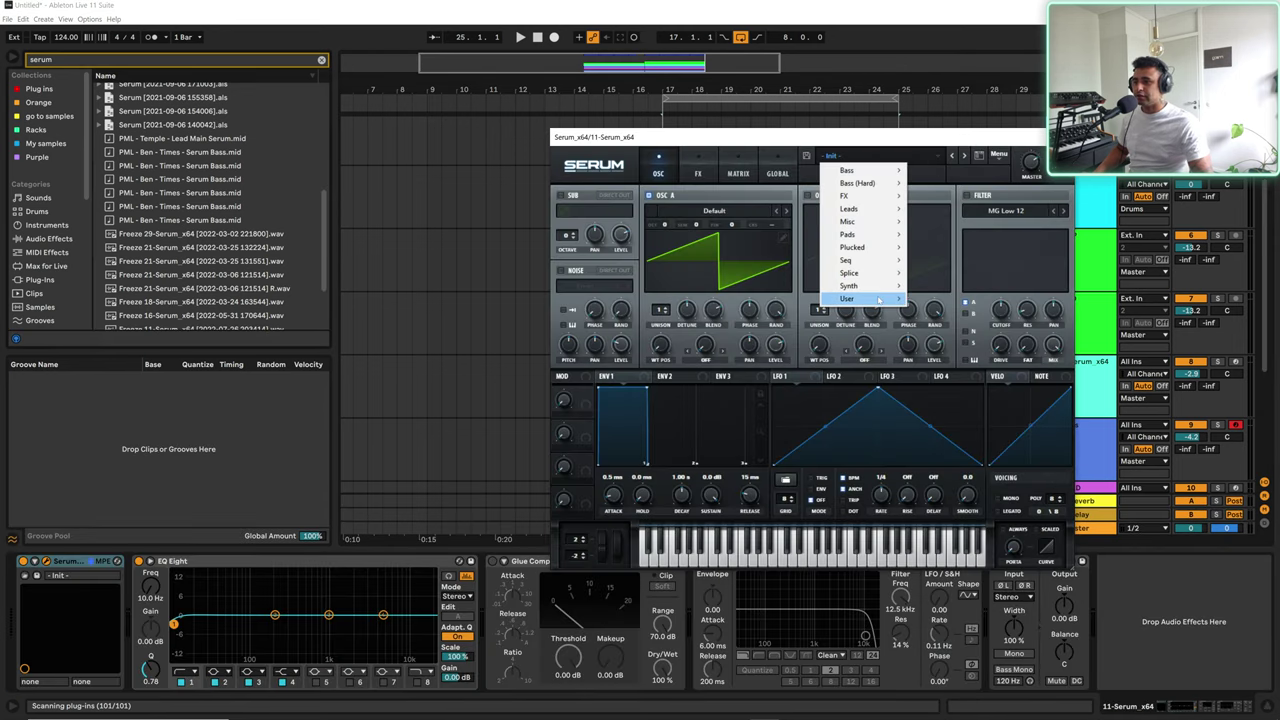
{"action": "mouse_move", "coordinate": [860, 298]}
{"action": "mouse_move", "coordinate": [950, 298]}
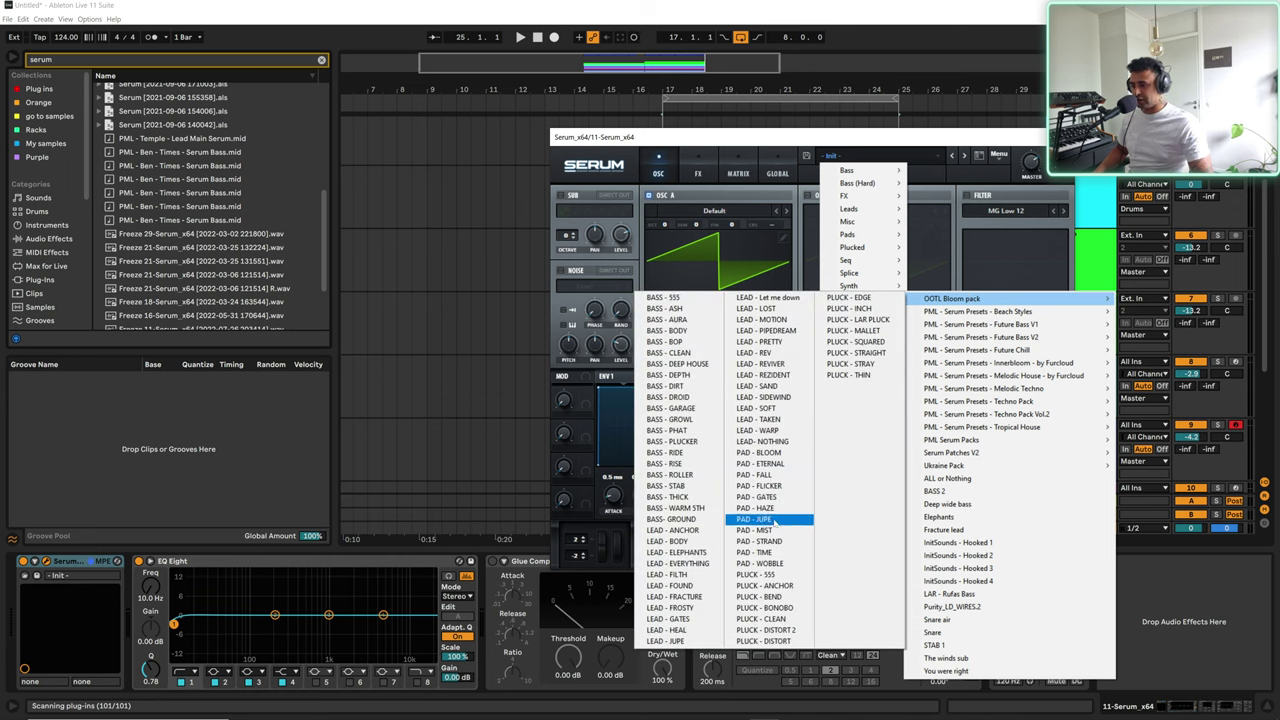
{"action": "left_click", "coordinate": [771, 298]}
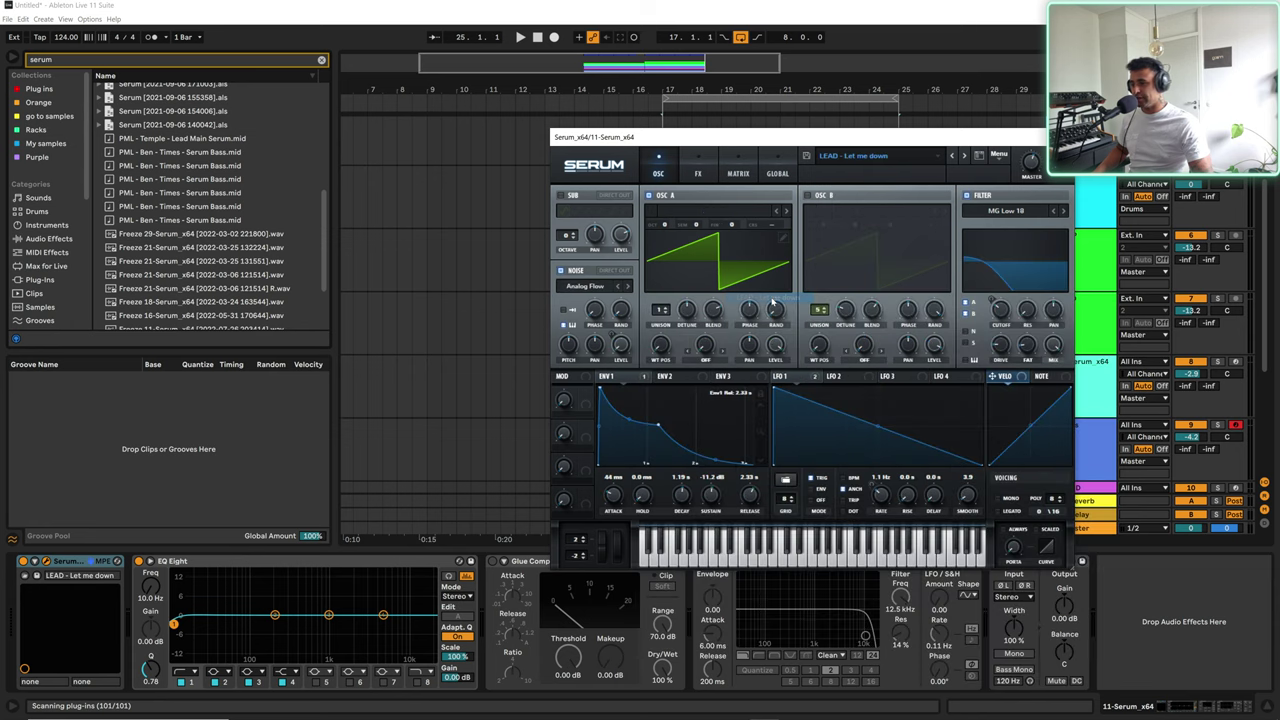
{"action": "left_click", "coordinate": [1062, 137]}
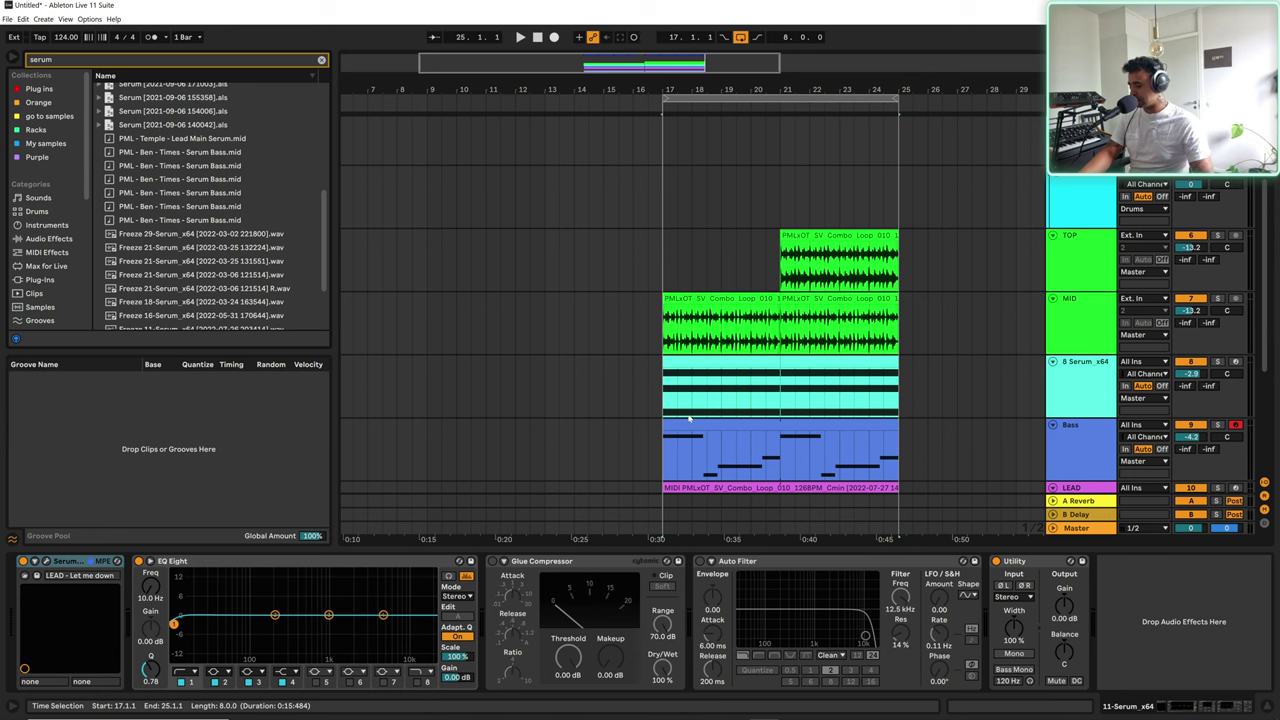
{"action": "scroll", "coordinate": [1190, 415], "scroll_direction": "down", "scroll_amount": 5}
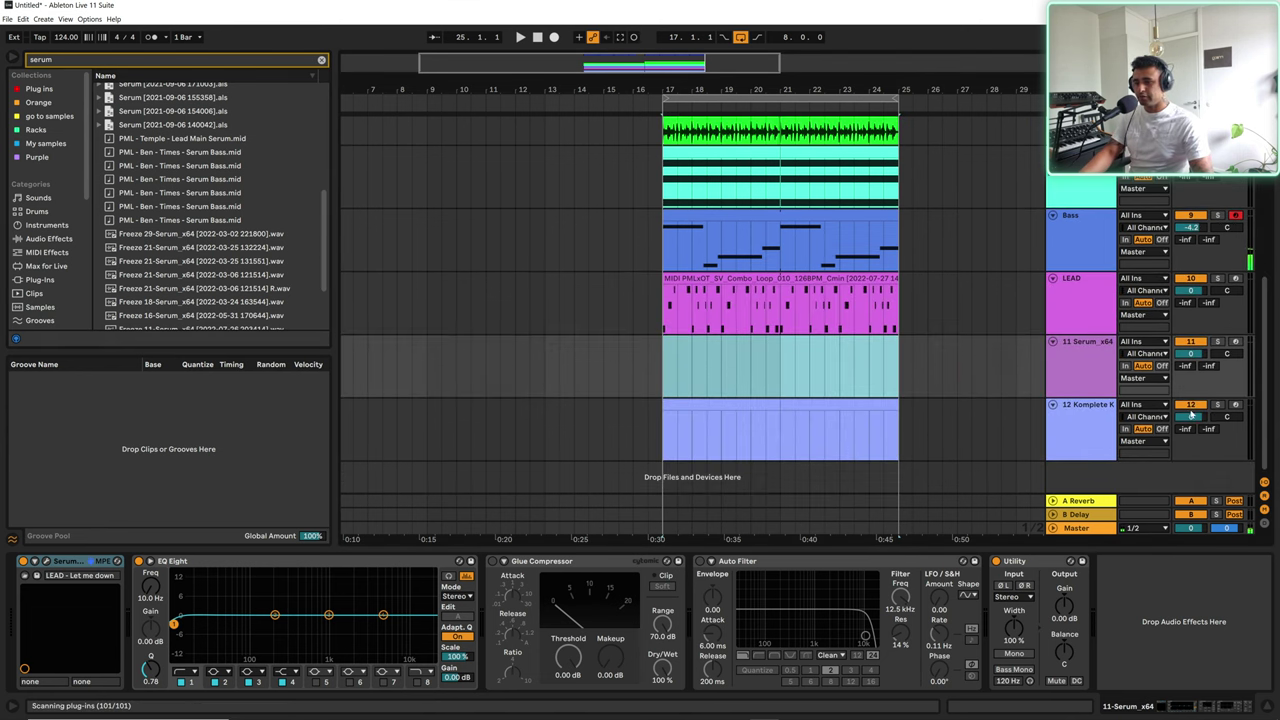
{"action": "left_click", "coordinate": [1234, 342]}
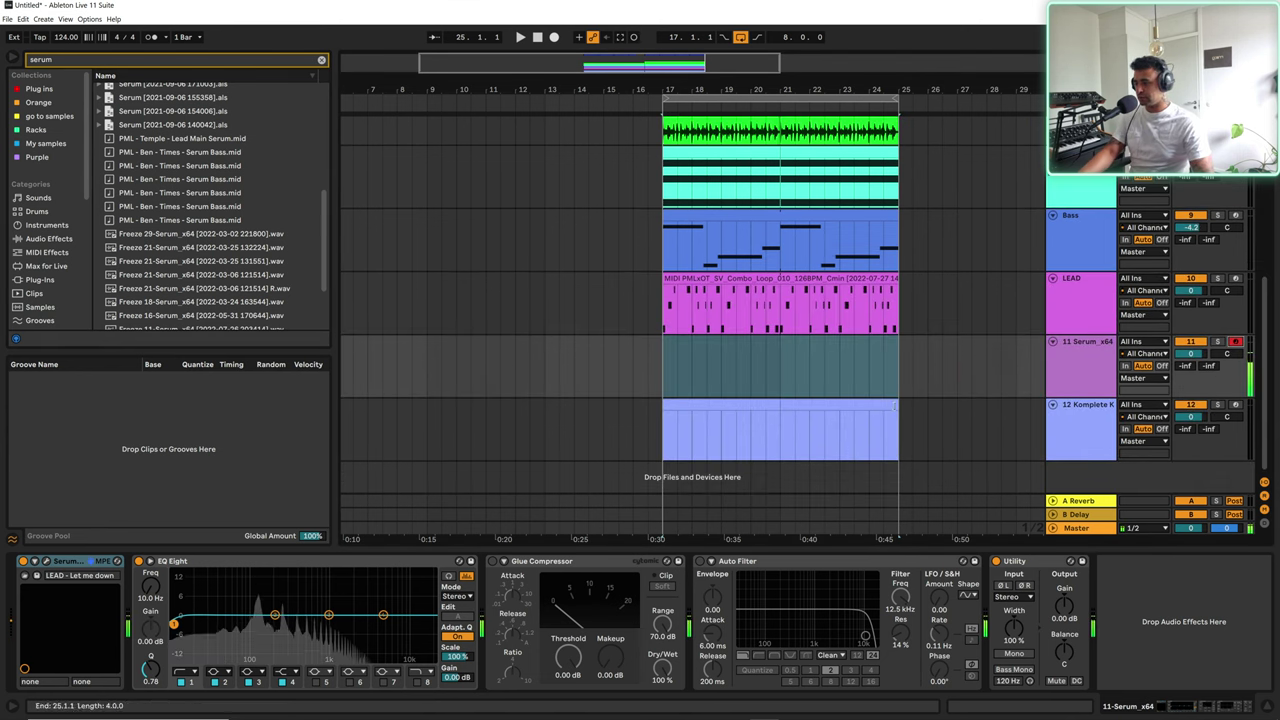
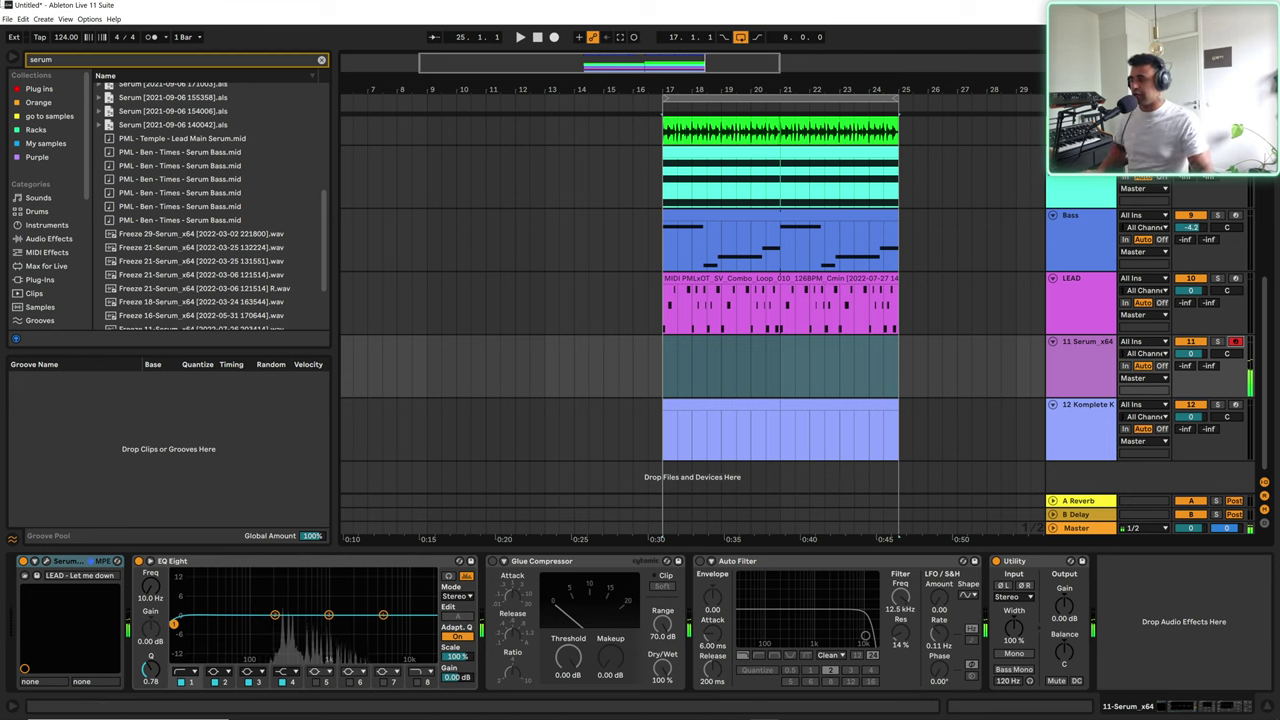
Step: Search the browser for "shimmer" and add ValhallaShimmer_x64 to the new Serum track
{"action": "left_click", "coordinate": [321, 61]}
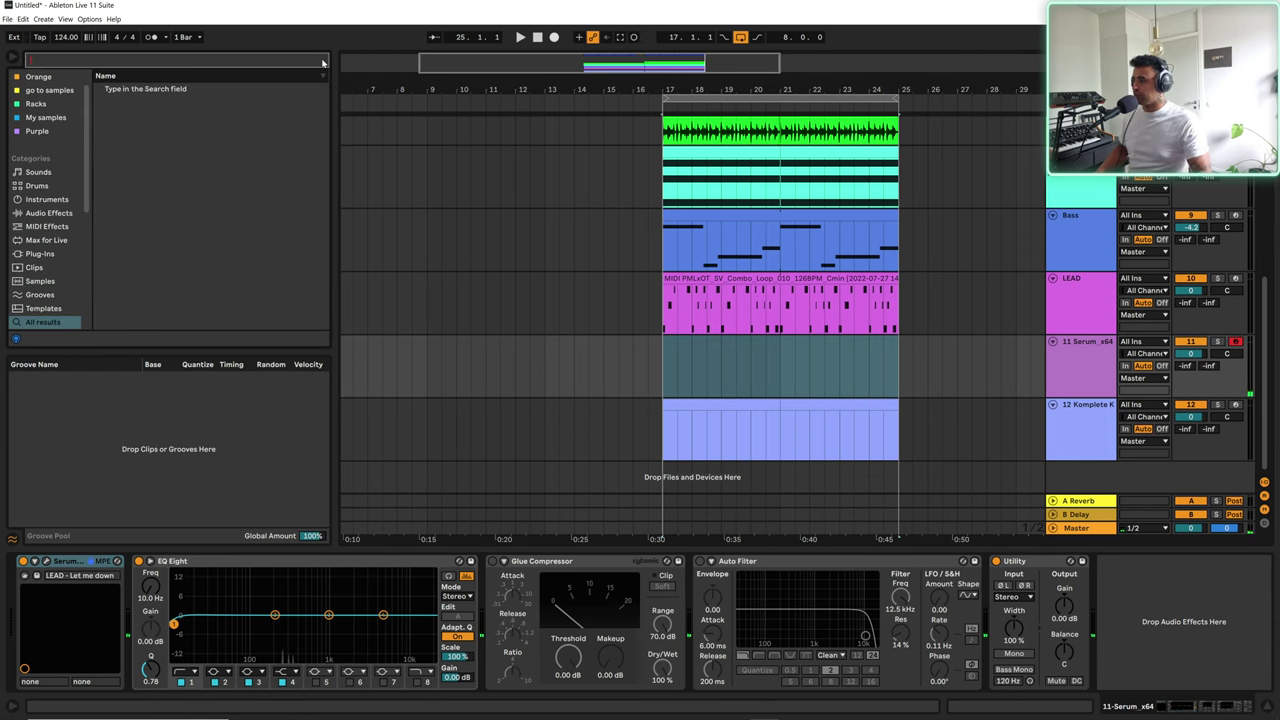
{"action": "type", "text": "sh"}
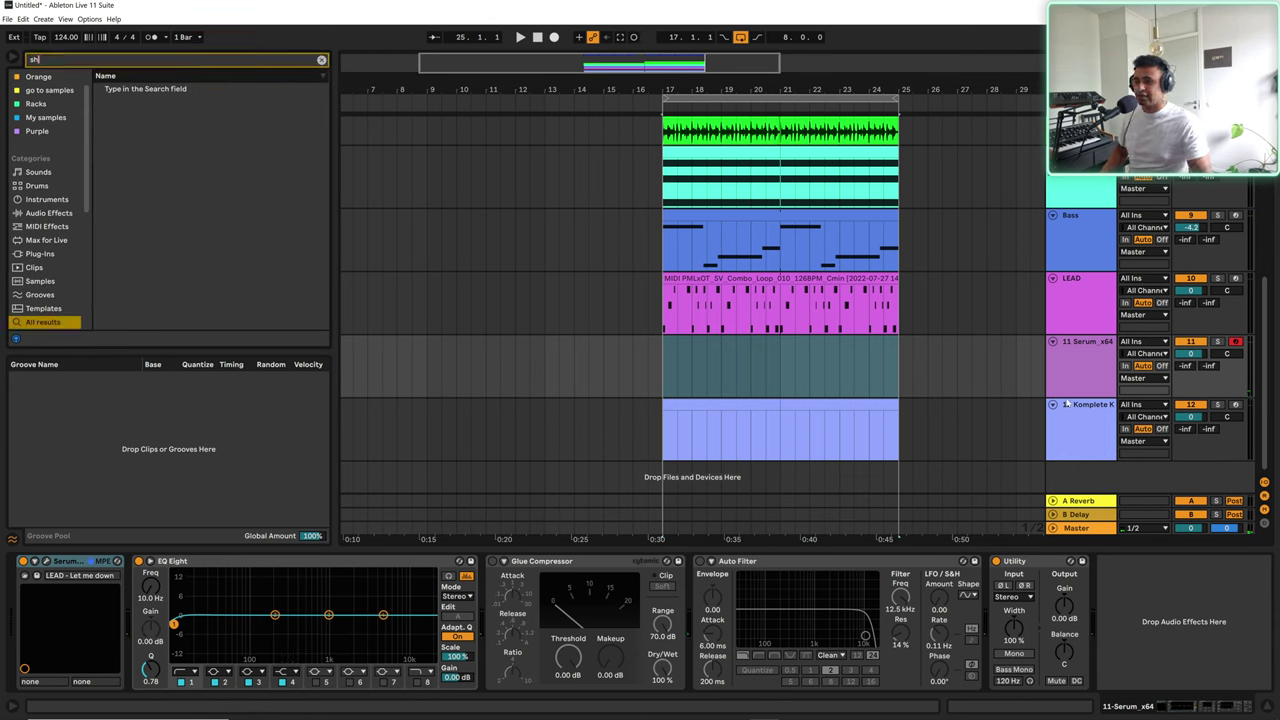
{"action": "type", "text": "immer"}
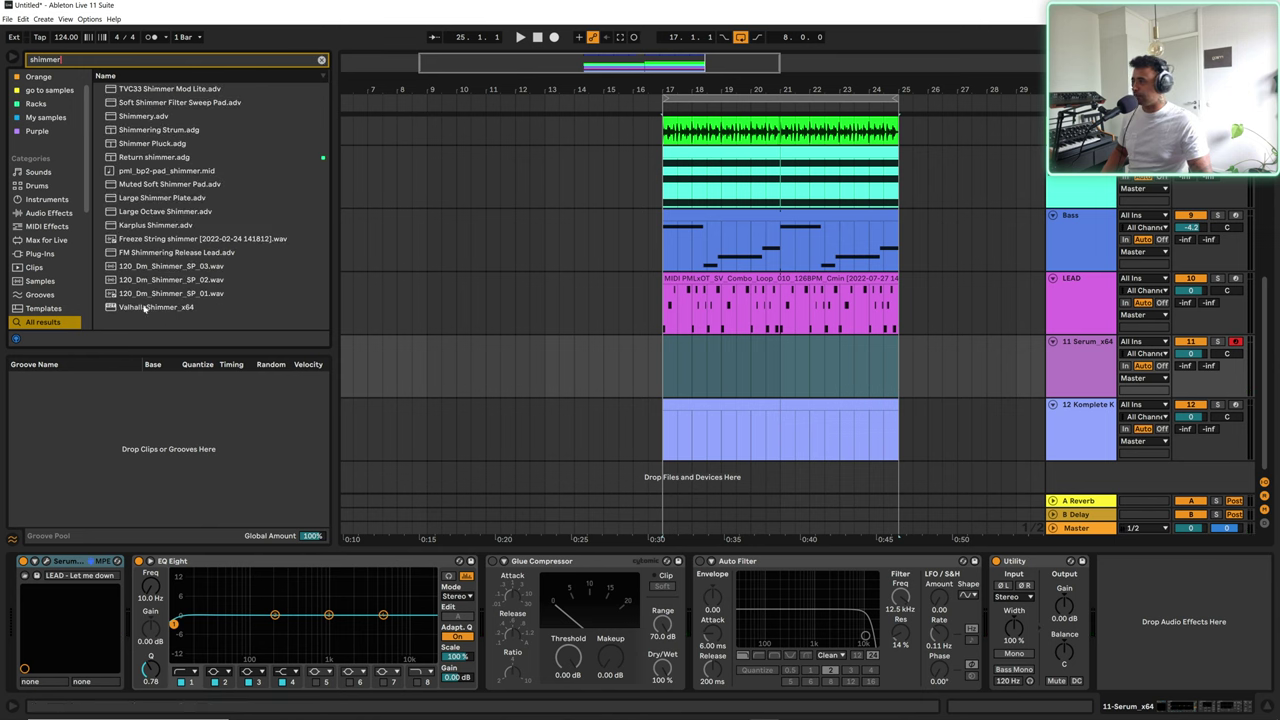
{"action": "left_click", "coordinate": [145, 308]}
{"action": "double_click", "coordinate": [145, 308]}
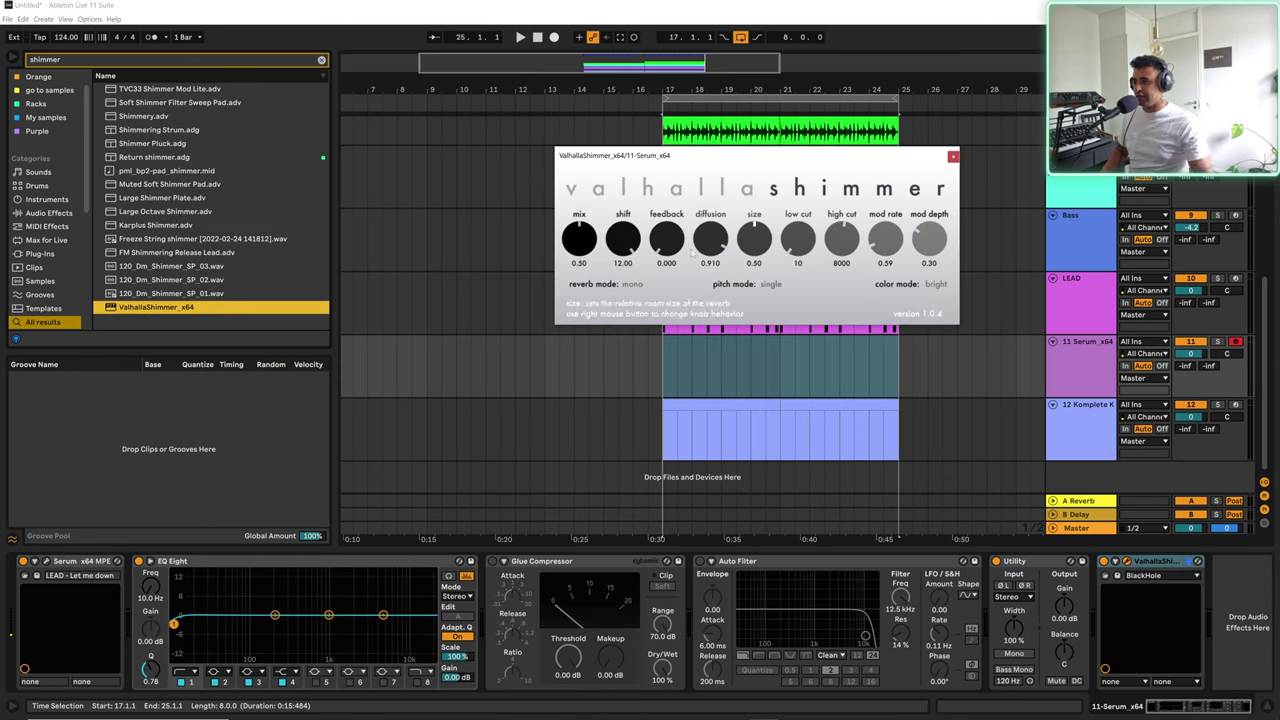
Step: Set ValhallaShimmer to bigStereo reverb mode and dualReverse pitch mode, with mix 0.52 and low cut 410
{"action": "left_click", "coordinate": [633, 285]}
{"action": "left_click", "coordinate": [648, 308]}
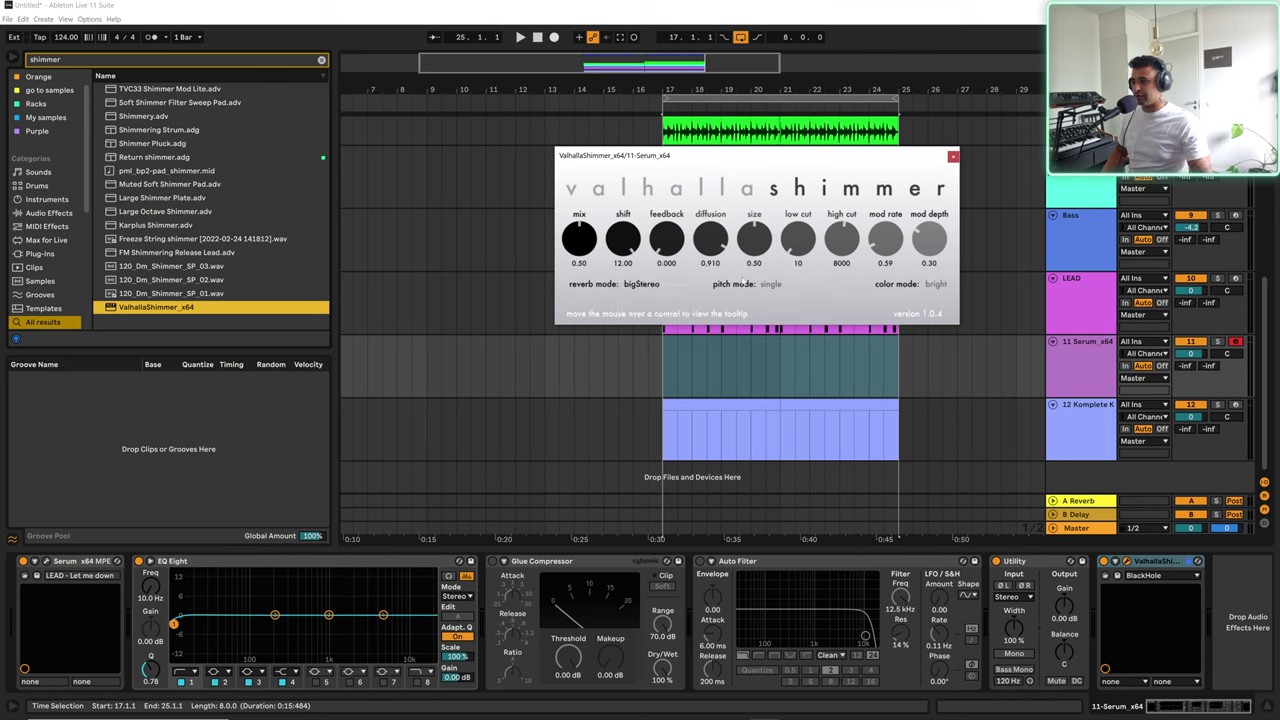
{"action": "left_click", "coordinate": [771, 285]}
{"action": "left_click", "coordinate": [791, 334]}
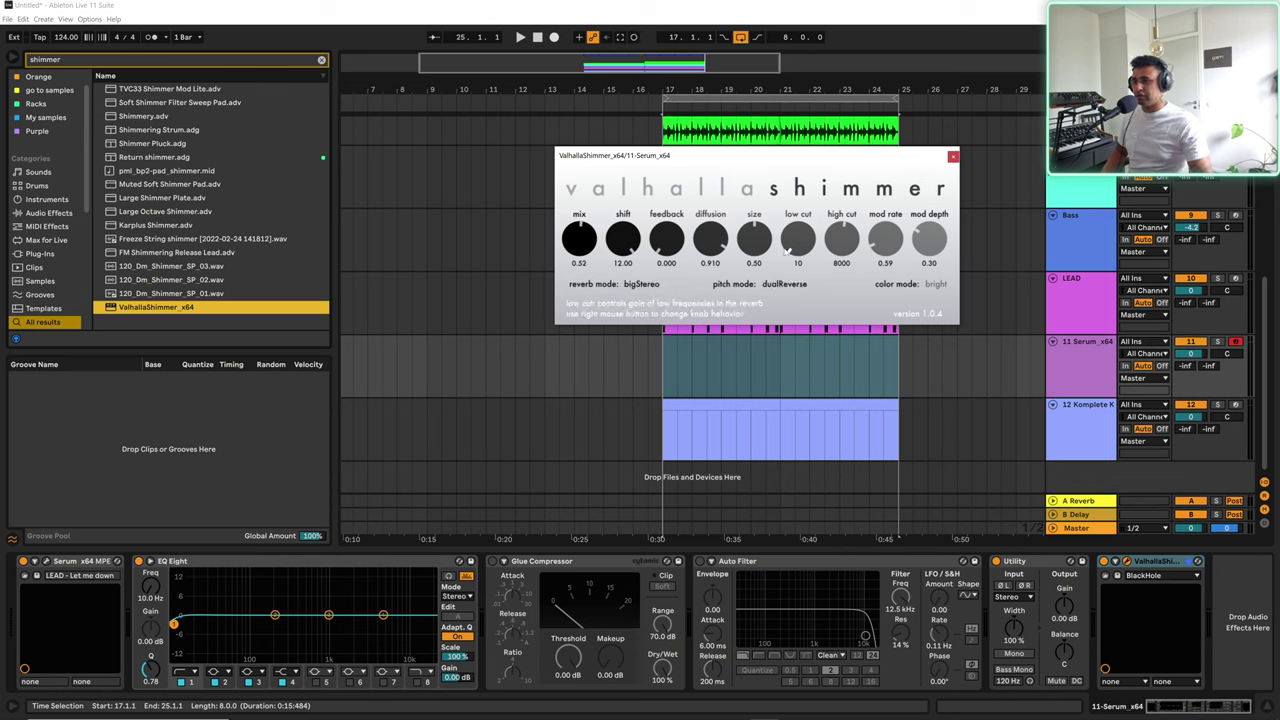
{"action": "left_click_drag", "start_coordinate": [787, 252], "coordinate": [790, 222]}
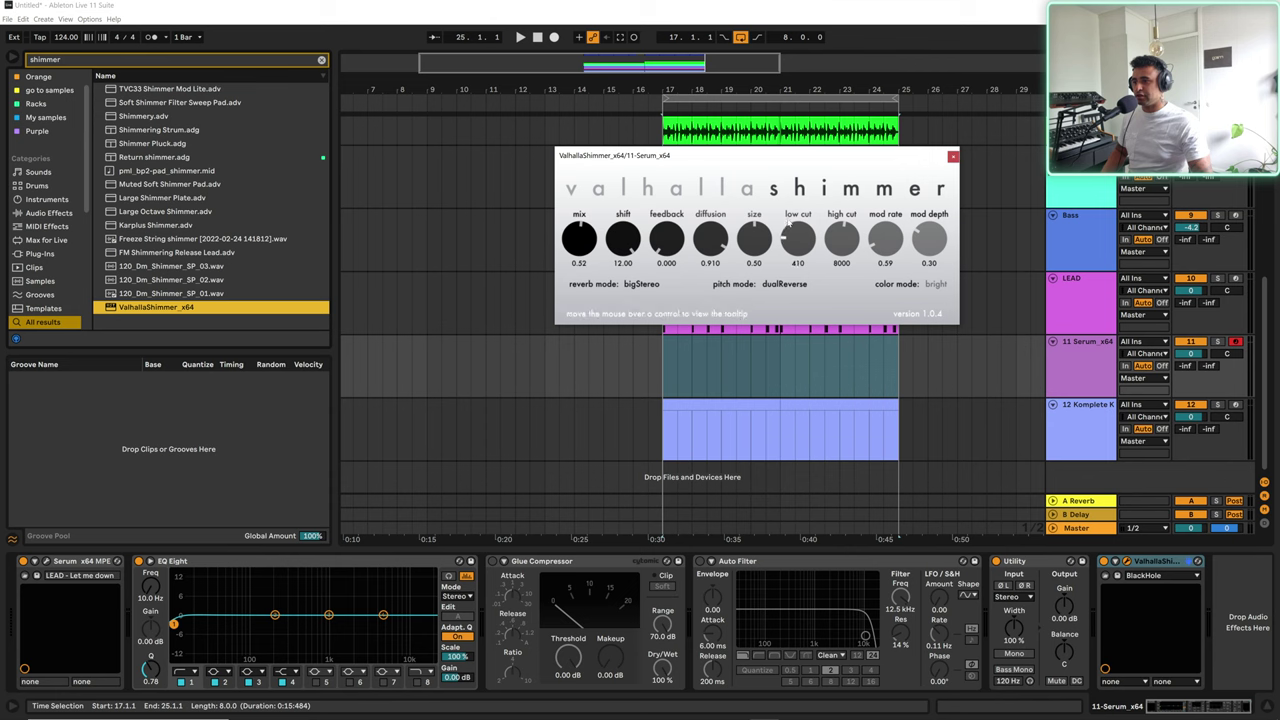
{"action": "left_click", "coordinate": [952, 156]}
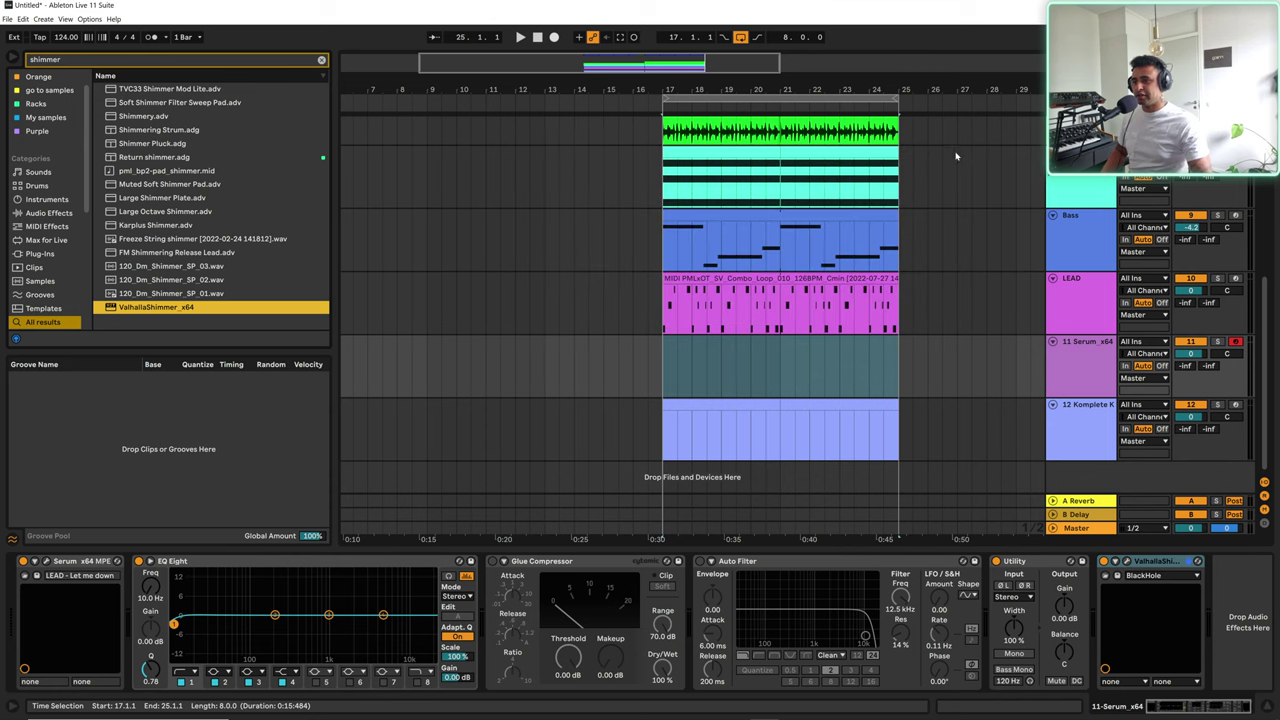
Step: Create a four-bar MIDI clip at bar 17 on the 11 Serum_x64 track and add 1/16 C2, E♭2 and F2 notes at its start
{"action": "left_click_drag", "start_coordinate": [665, 368], "coordinate": [776, 368]}
{"action": "key", "text": "ctrl+shift+m"}
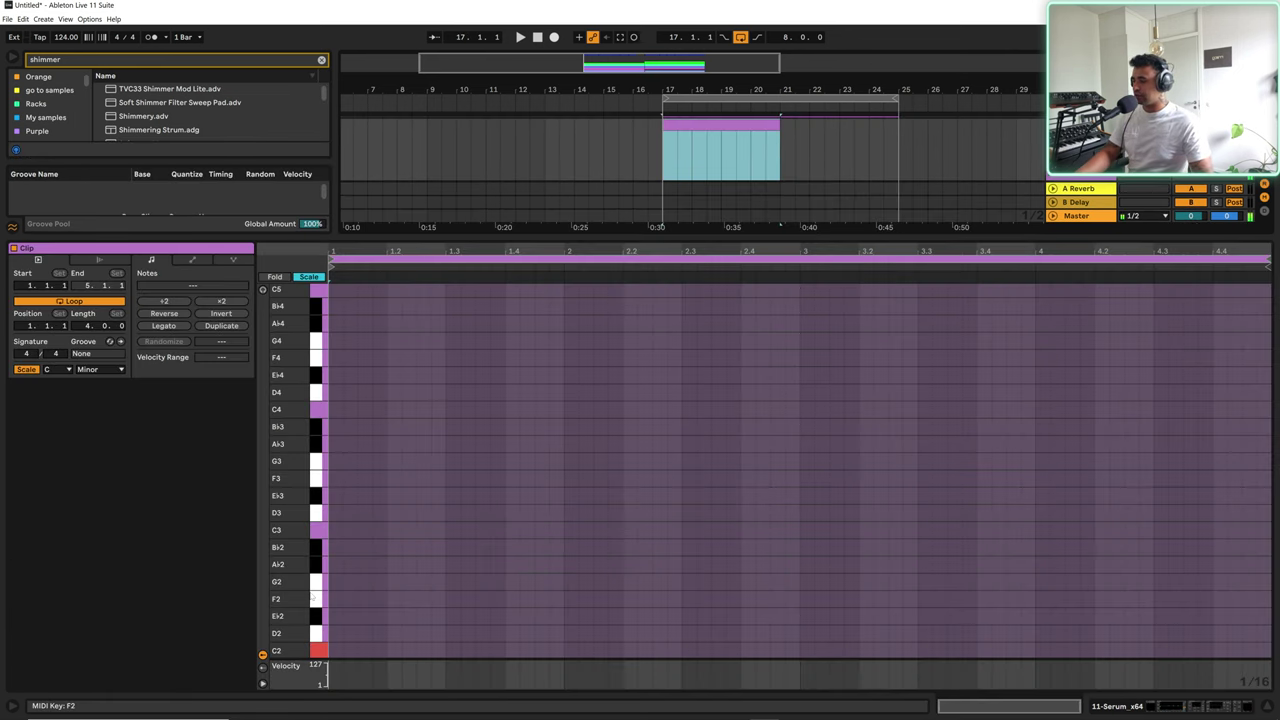
{"action": "scroll", "coordinate": [315, 598], "scroll_direction": "down", "scroll_amount": 3}
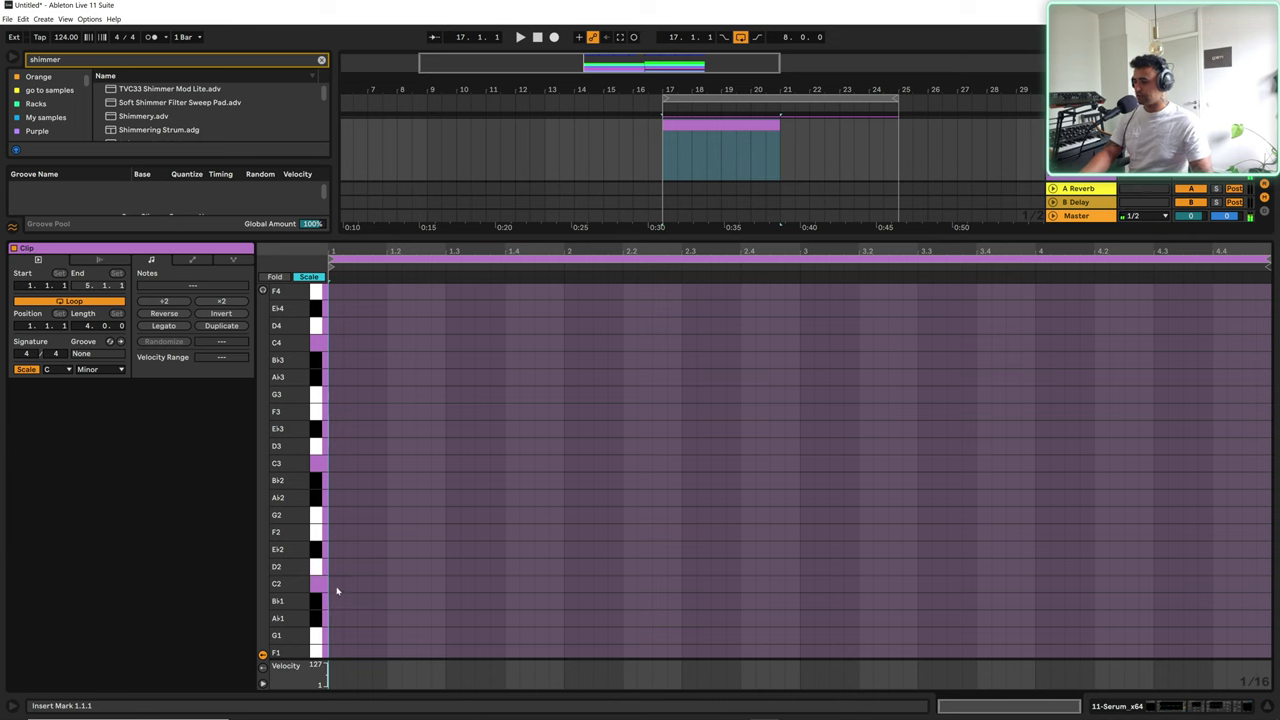
{"action": "double_click", "coordinate": [337, 589]}
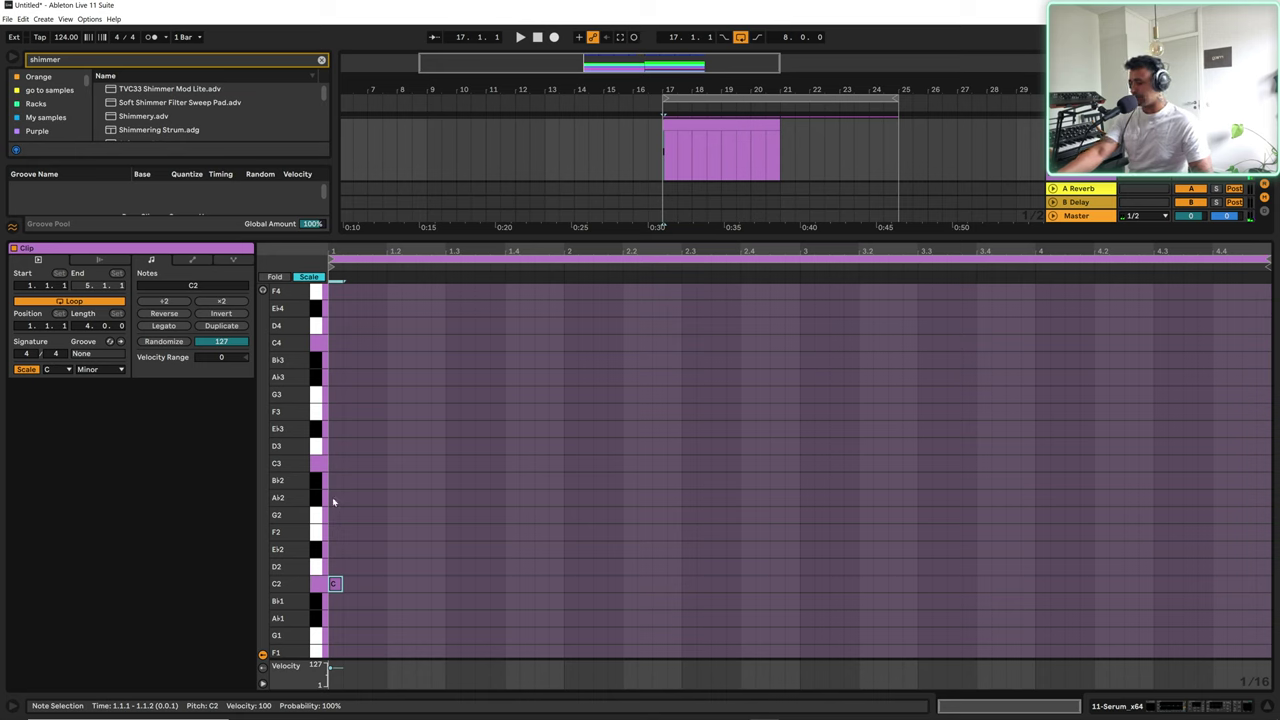
{"action": "double_click", "coordinate": [336, 550]}
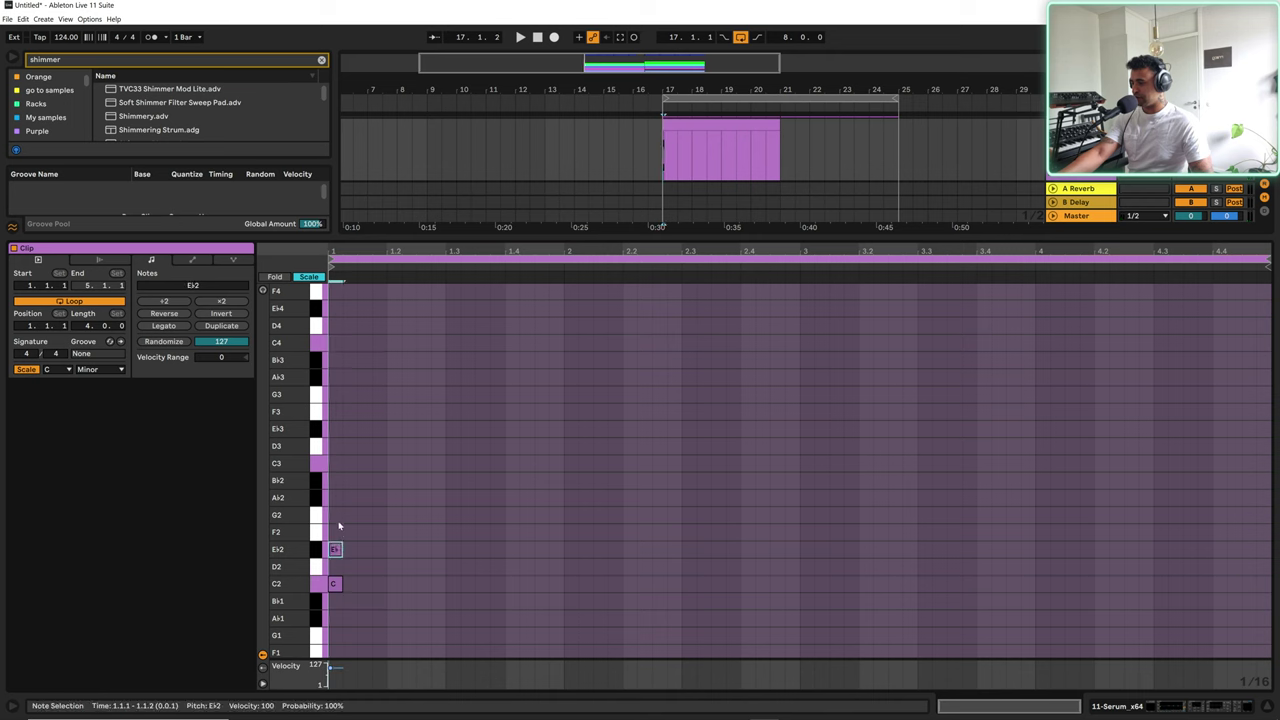
{"action": "double_click", "coordinate": [339, 534]}
Step: Raise the E♭2 note one octave to E♭3 and the F2 note two octaves to F4, playing the clip to check
{"action": "left_click", "coordinate": [358, 549]}
{"action": "left_click", "coordinate": [334, 555]}
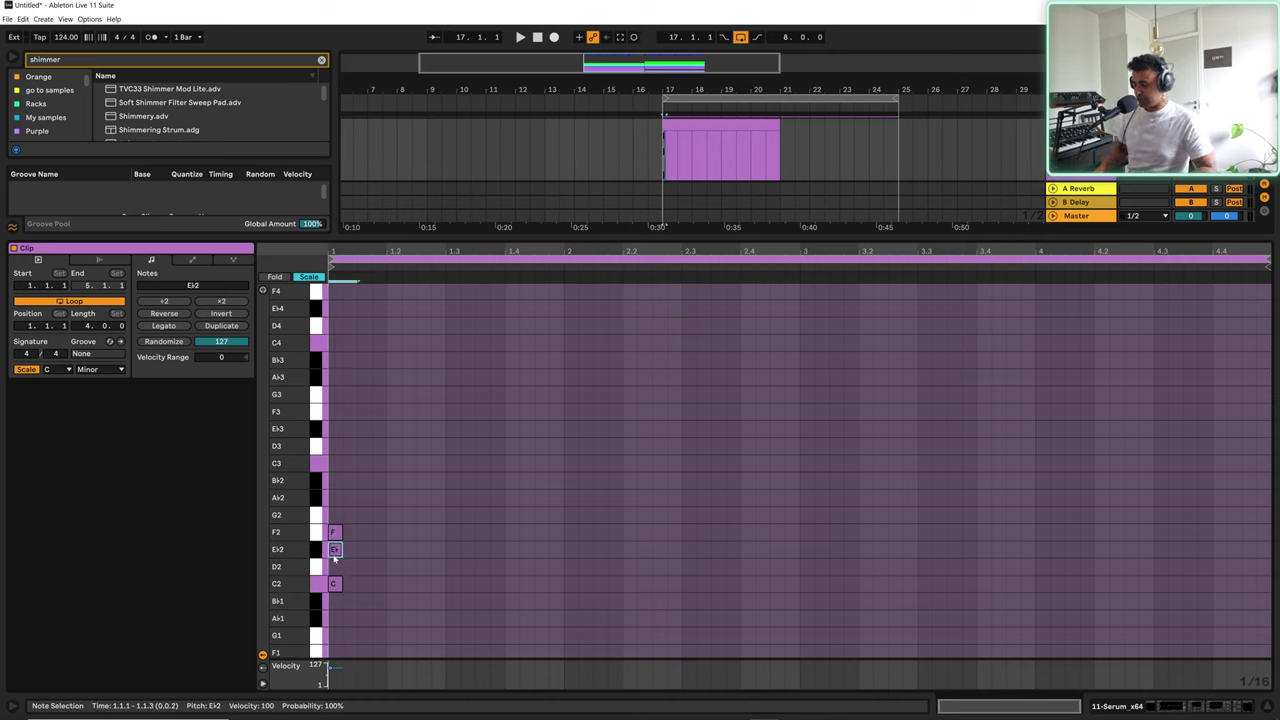
{"action": "key", "text": "shift+Up"}
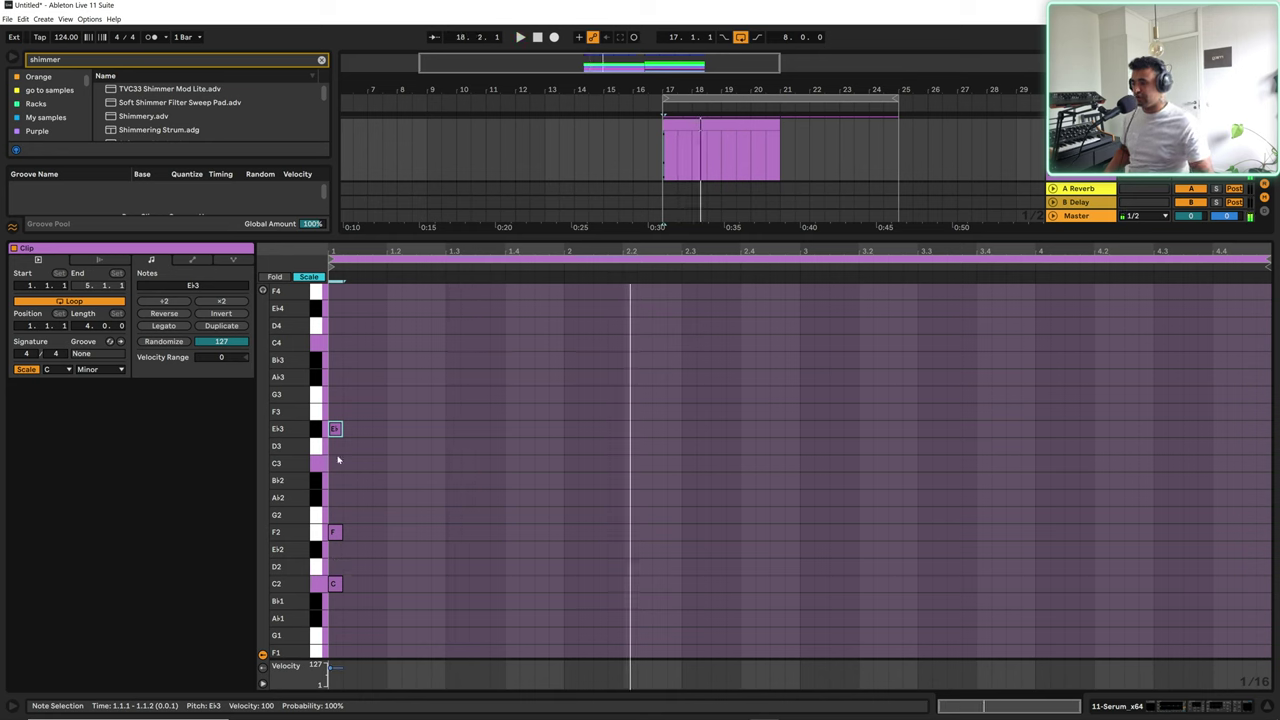
{"action": "left_click", "coordinate": [335, 532]}
{"action": "key", "text": "space"}
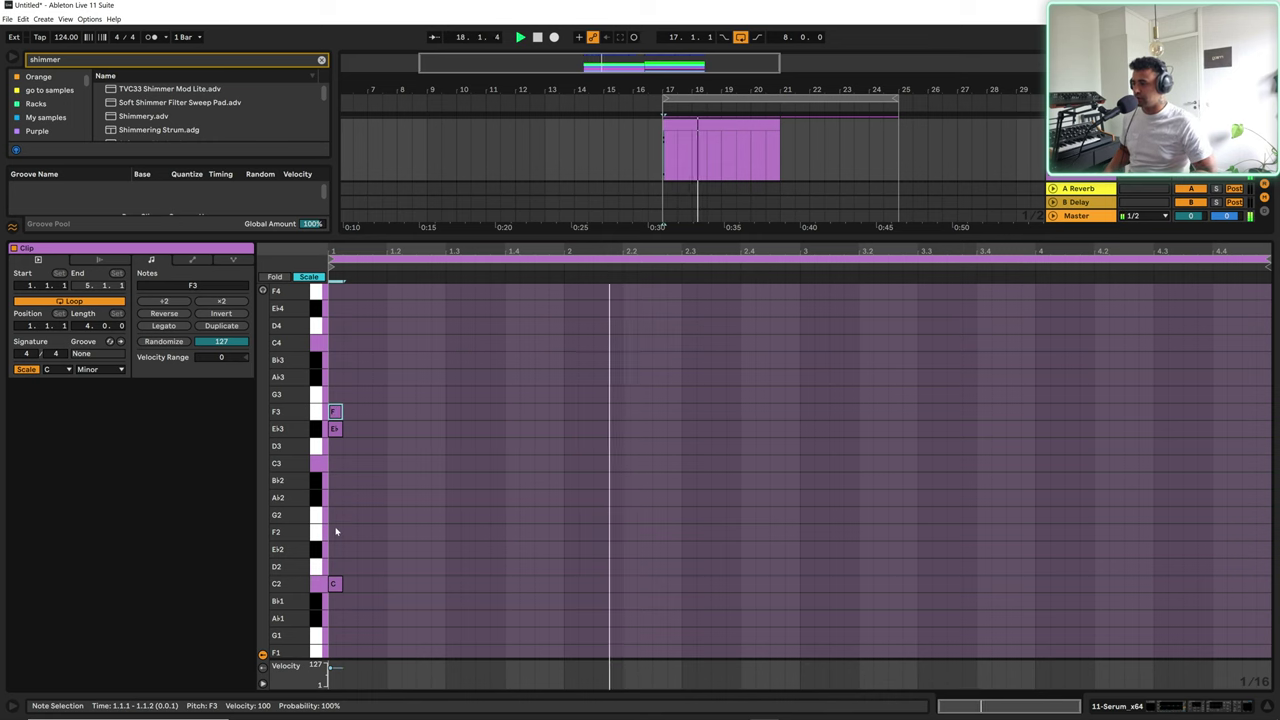
{"action": "key", "text": "shift+Up"}
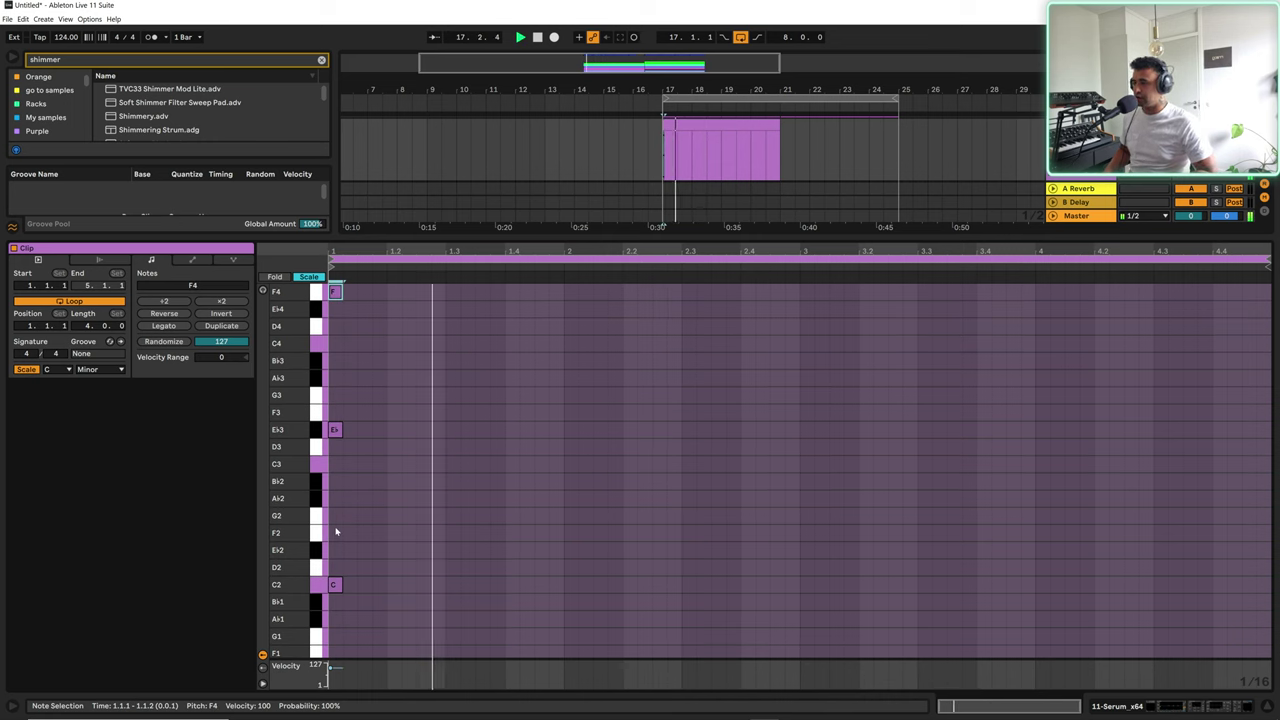
{"action": "key", "text": "space"}
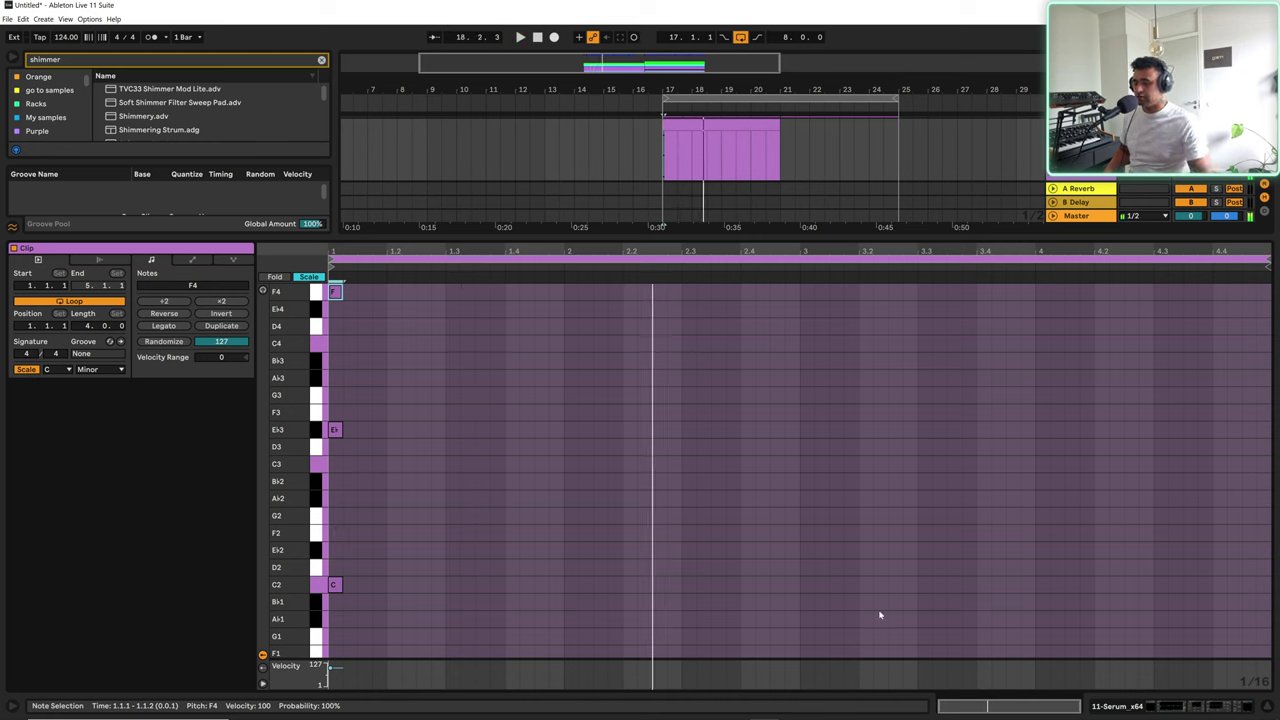
Step: Copy the opening three-note chord to bar 3 of the clip and move its lower notes to E♭2 and A♭2
{"action": "left_click_drag", "start_coordinate": [341, 603], "coordinate": [807, 303]}
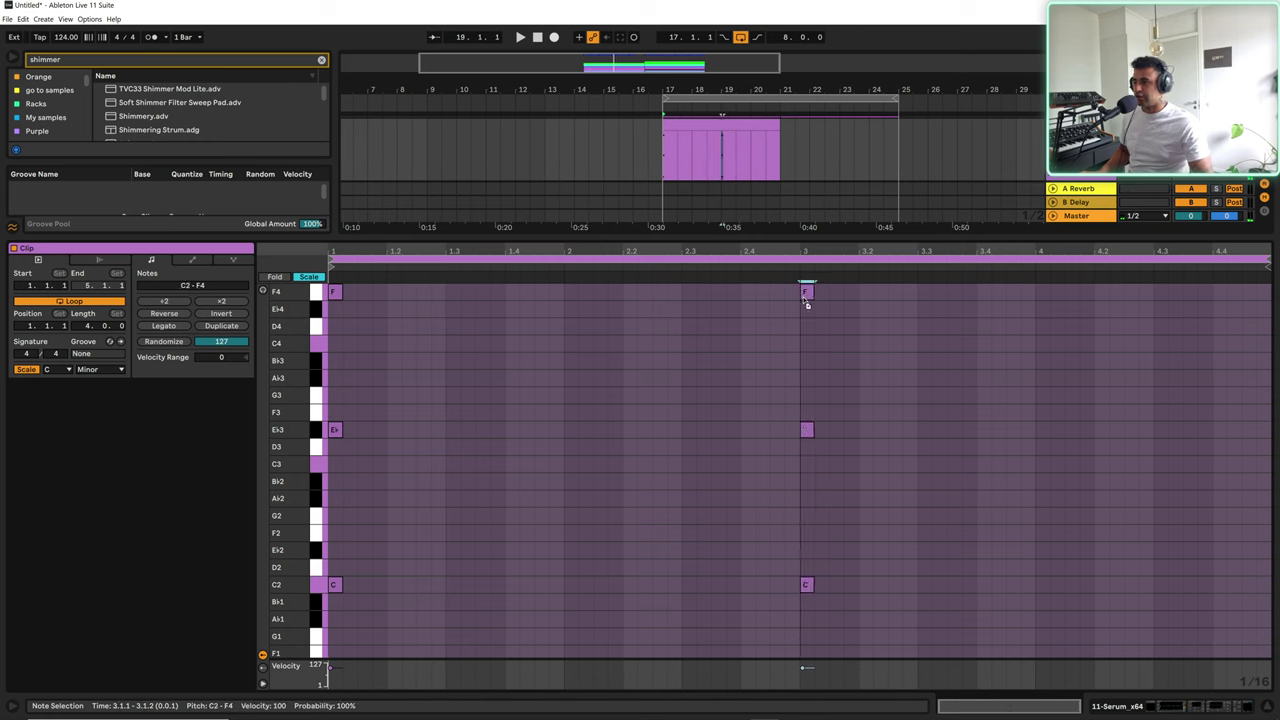
{"action": "left_click", "coordinate": [807, 584]}
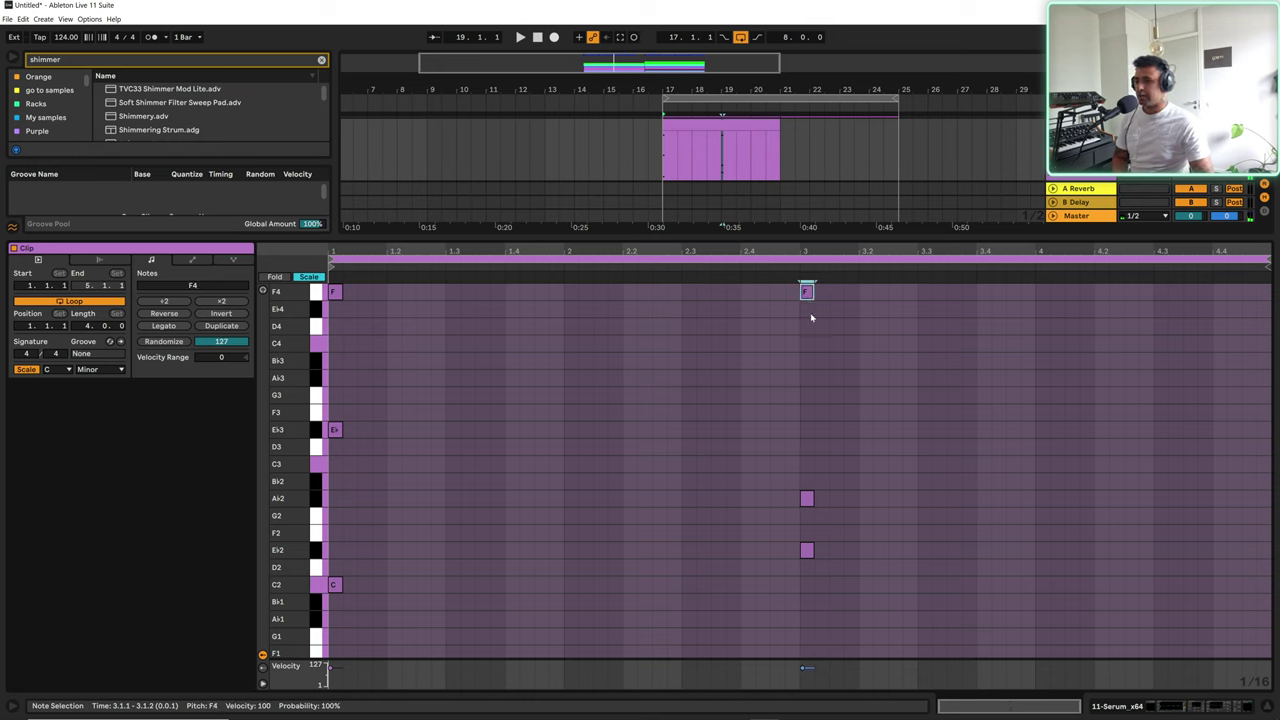
Step: Lower the bar 3 chord's top note from F4 to C4, trying other pitches, and play the result
{"action": "key", "text": "Down"}
{"action": "key", "text": "Down"}
{"action": "key", "text": "Down"}
{"action": "key", "text": "Down"}
{"action": "key", "text": "Down"}
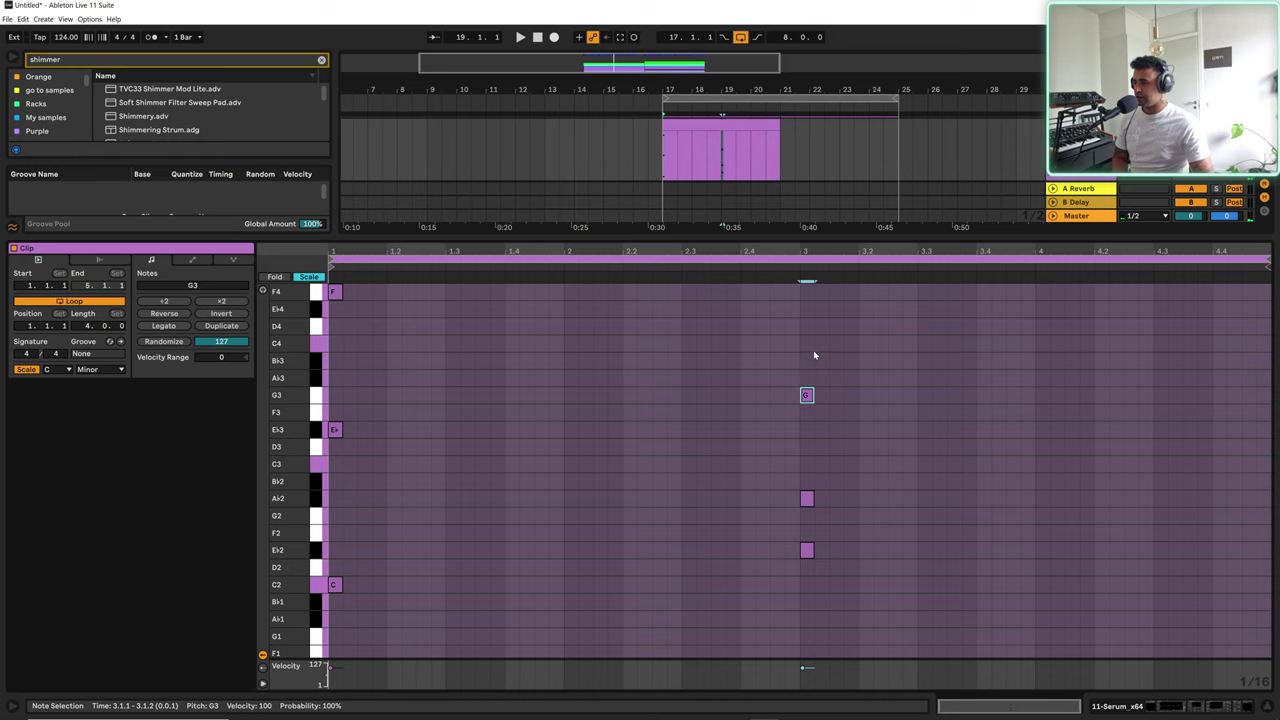
{"action": "key", "text": "Up"}
{"action": "key", "text": "Up"}
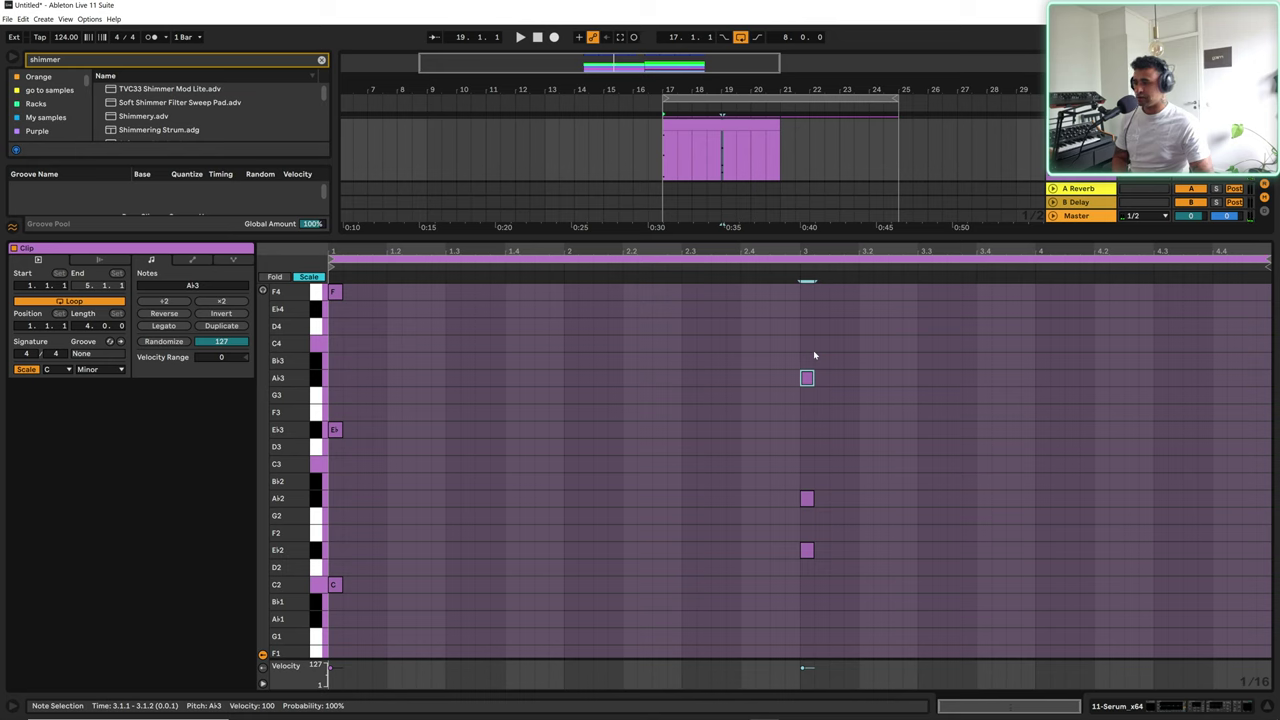
{"action": "key", "text": "Down"}
{"action": "key", "text": "Down"}
{"action": "key", "text": "Down"}
{"action": "key", "text": "Down"}
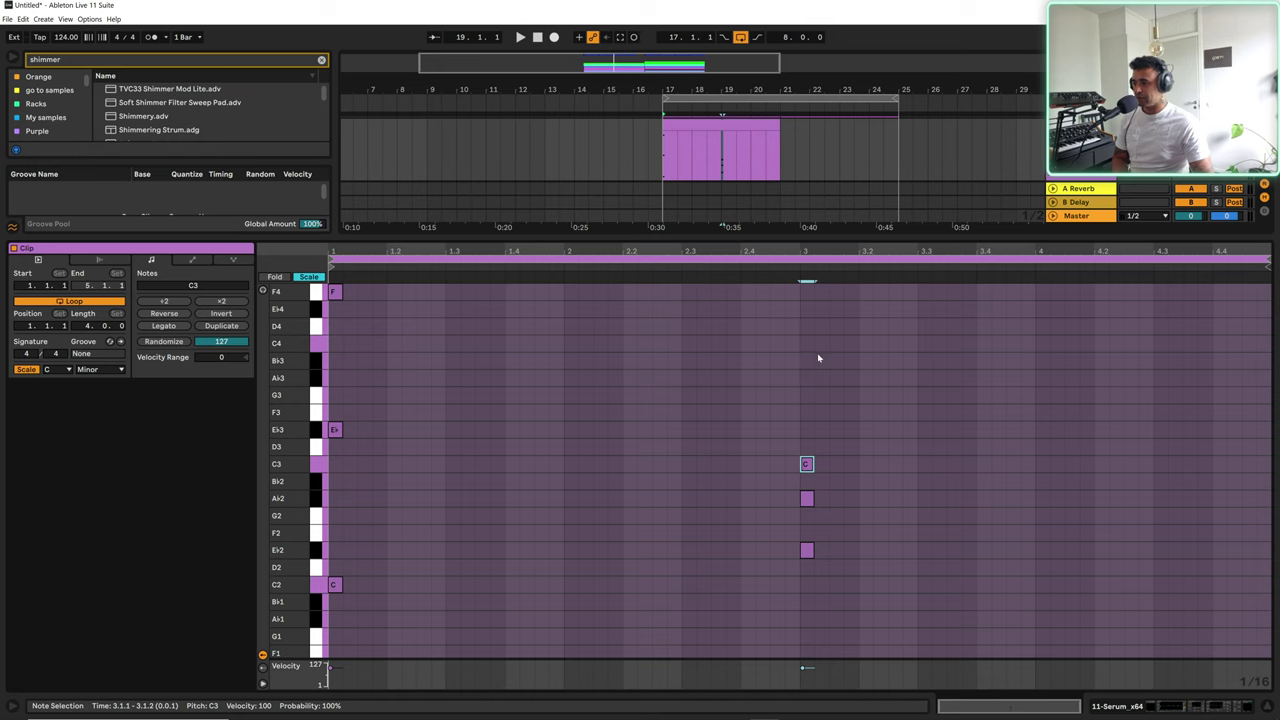
{"action": "key", "text": "shift+Up"}
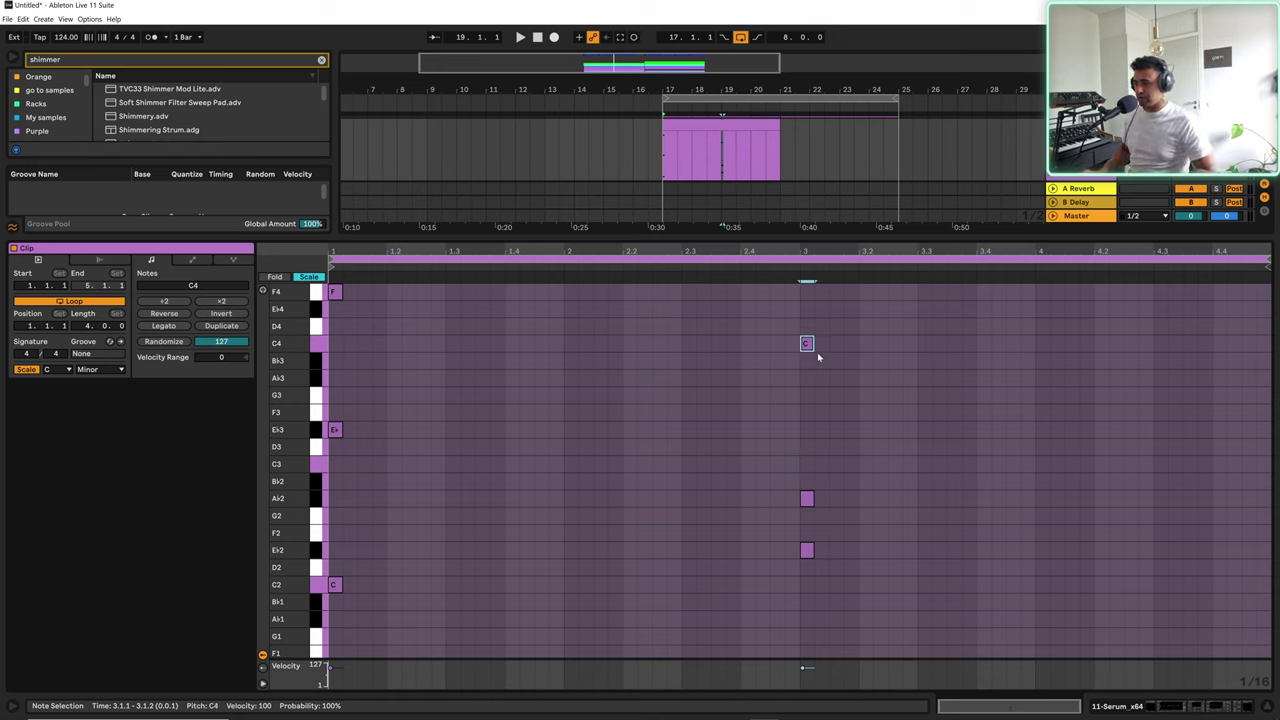
{"action": "key", "text": "space"}
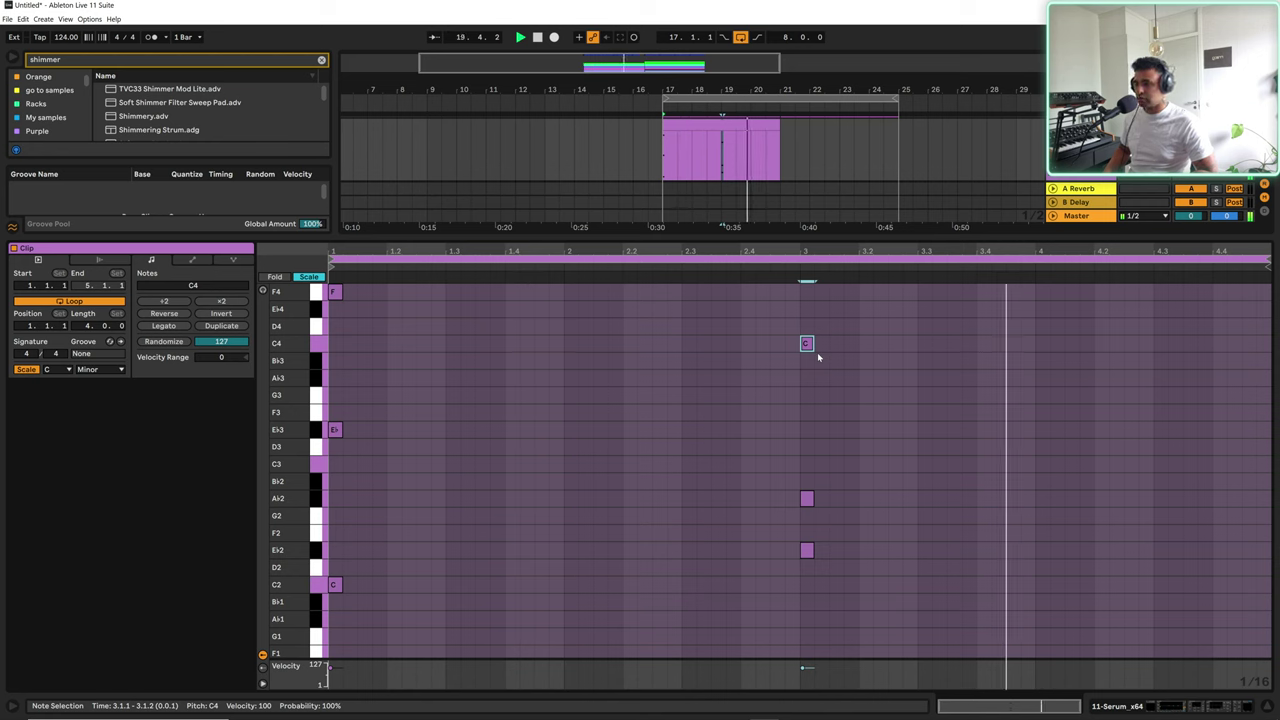
{"action": "key", "text": "space"}
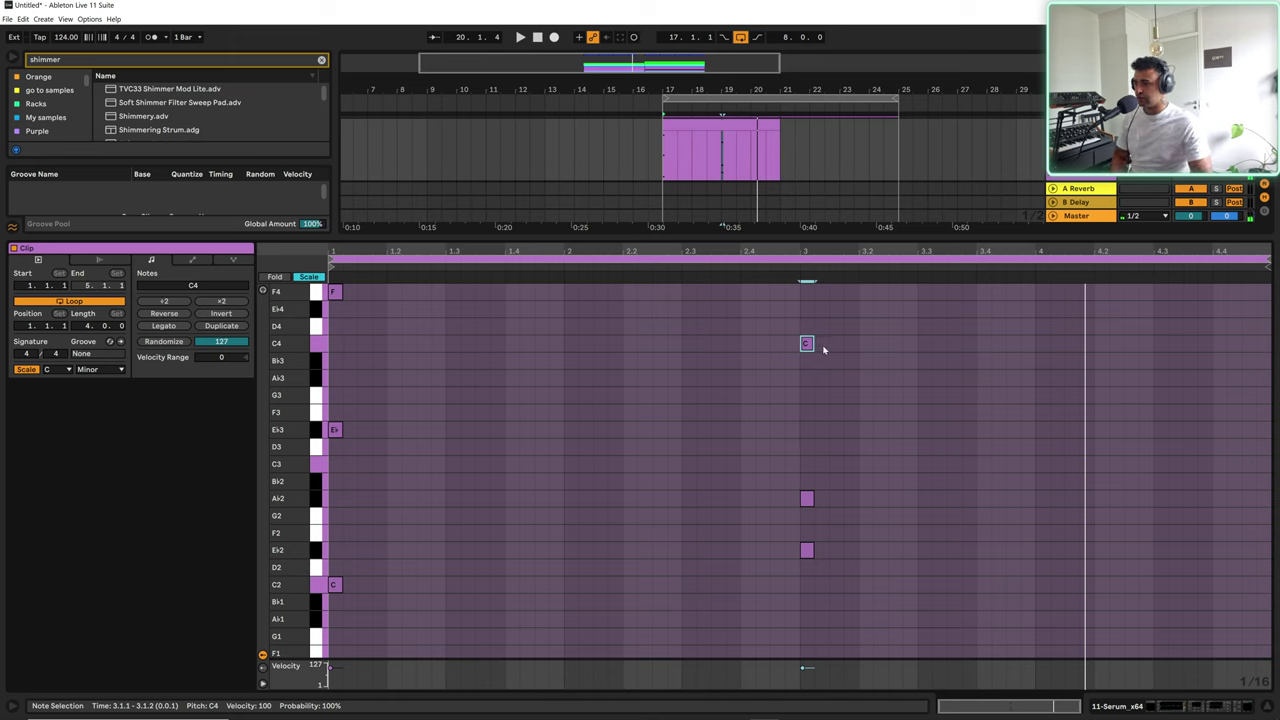
Step: Lower the bar 3 chord's top note to B♭3 and extend the clip to bar 25, playing it back
{"action": "key", "text": "space"}
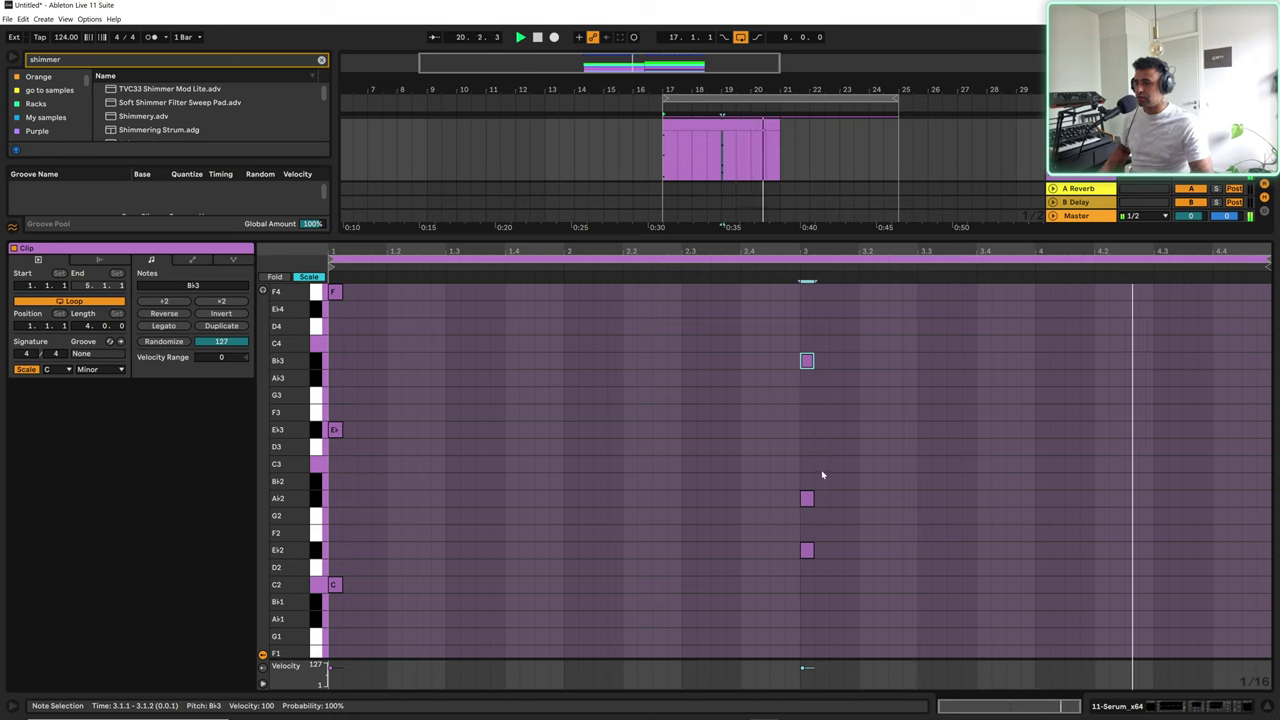
{"action": "key", "text": "space"}
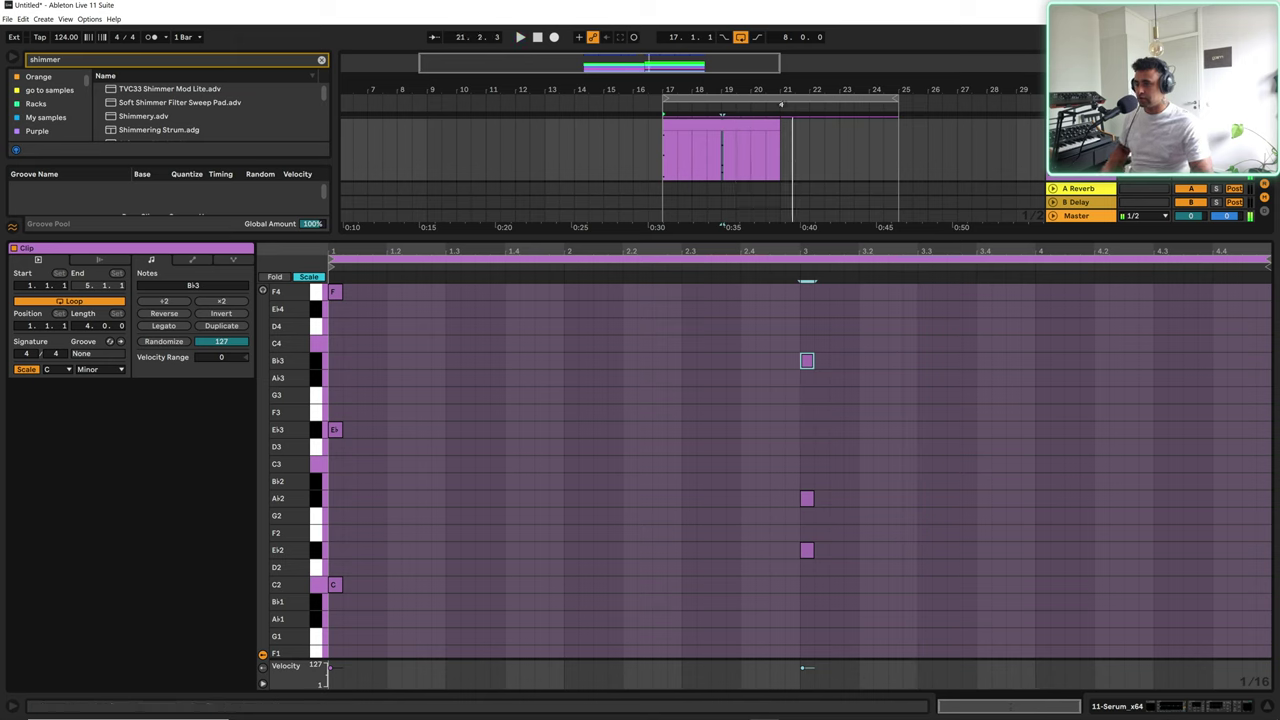
{"action": "left_click", "coordinate": [783, 130]}
{"action": "key", "text": "space"}
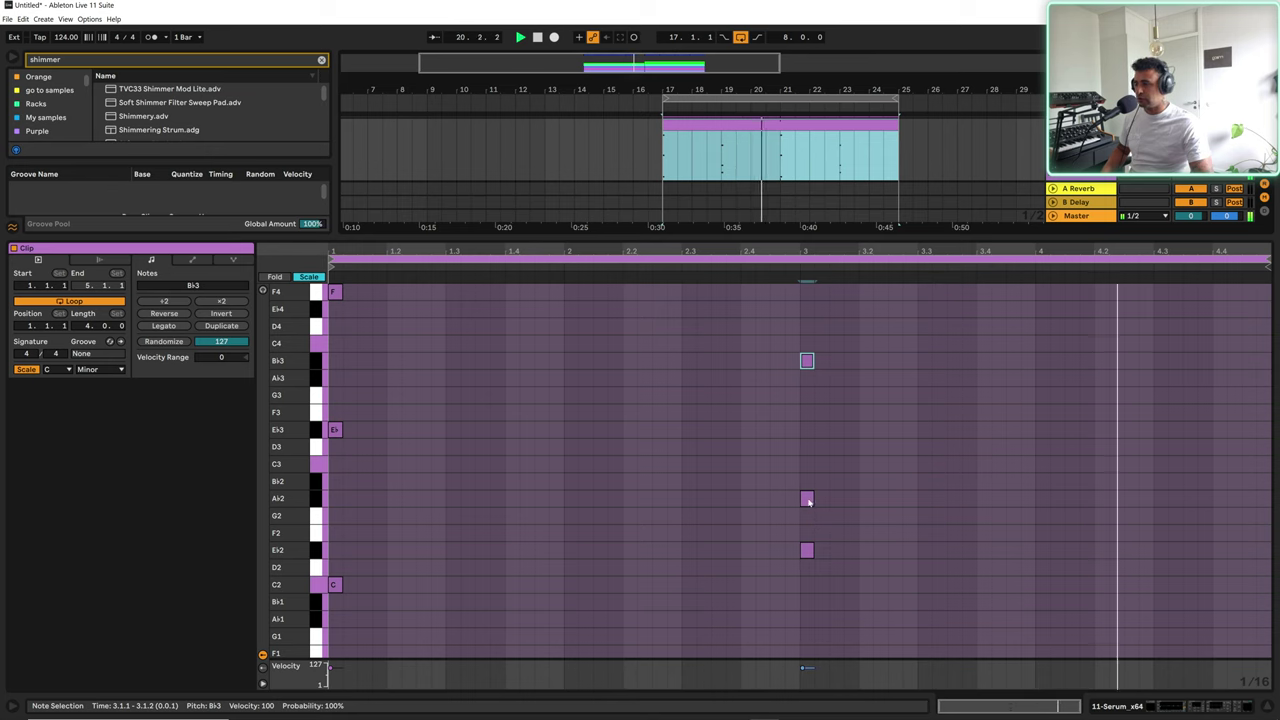
Step: Revoice the bar 3 chord to F2, C3 and F4
{"action": "left_click", "coordinate": [807, 499]}
{"action": "key", "text": "space"}
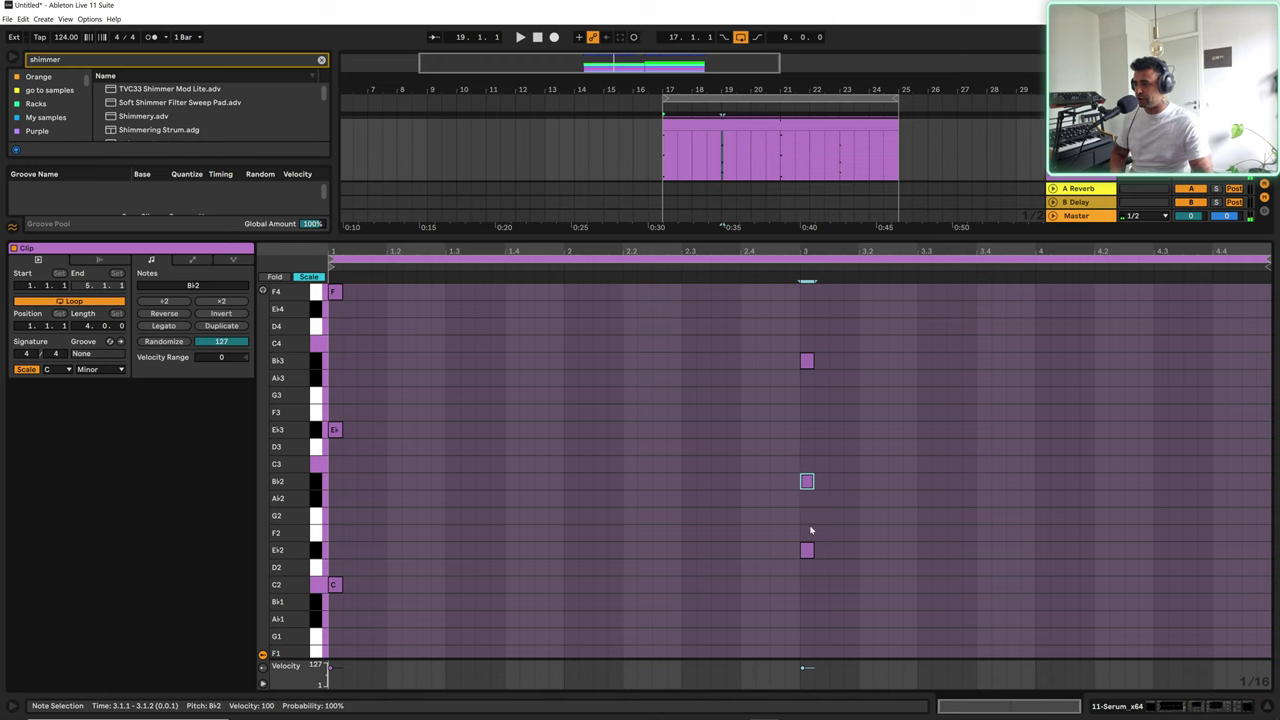
{"action": "key", "text": "Up"}
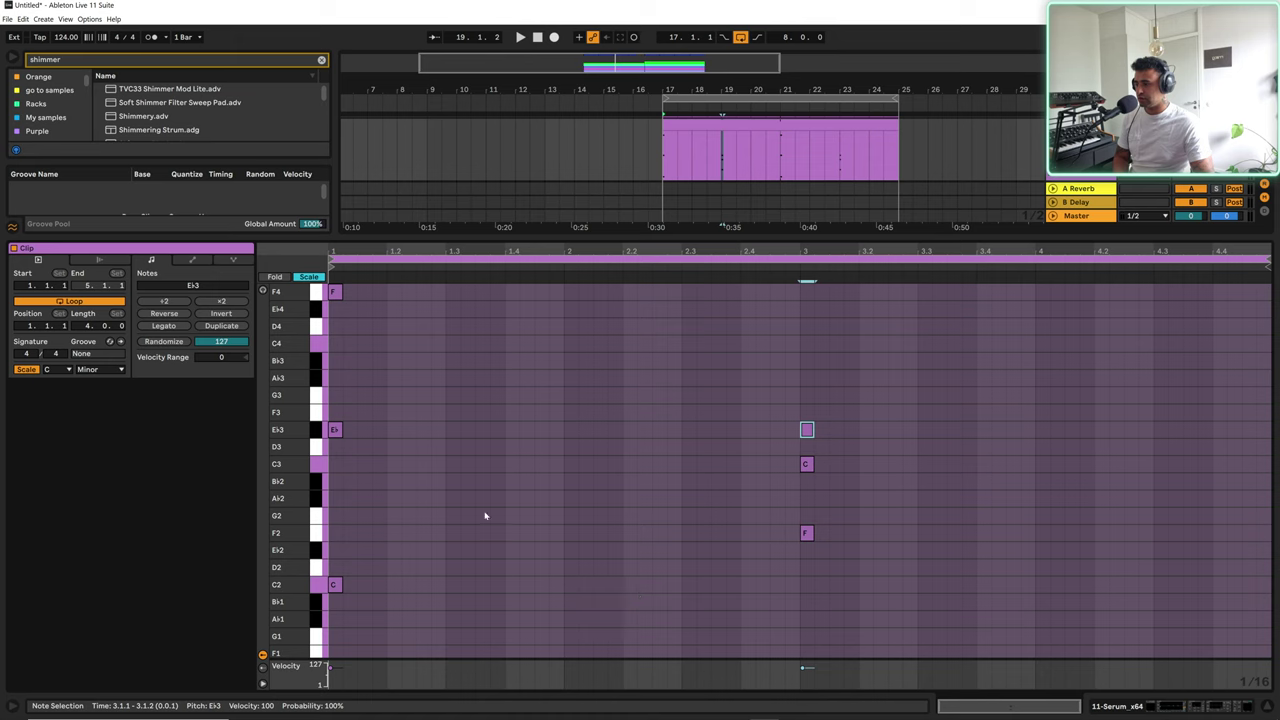
{"action": "key", "text": "Up"}
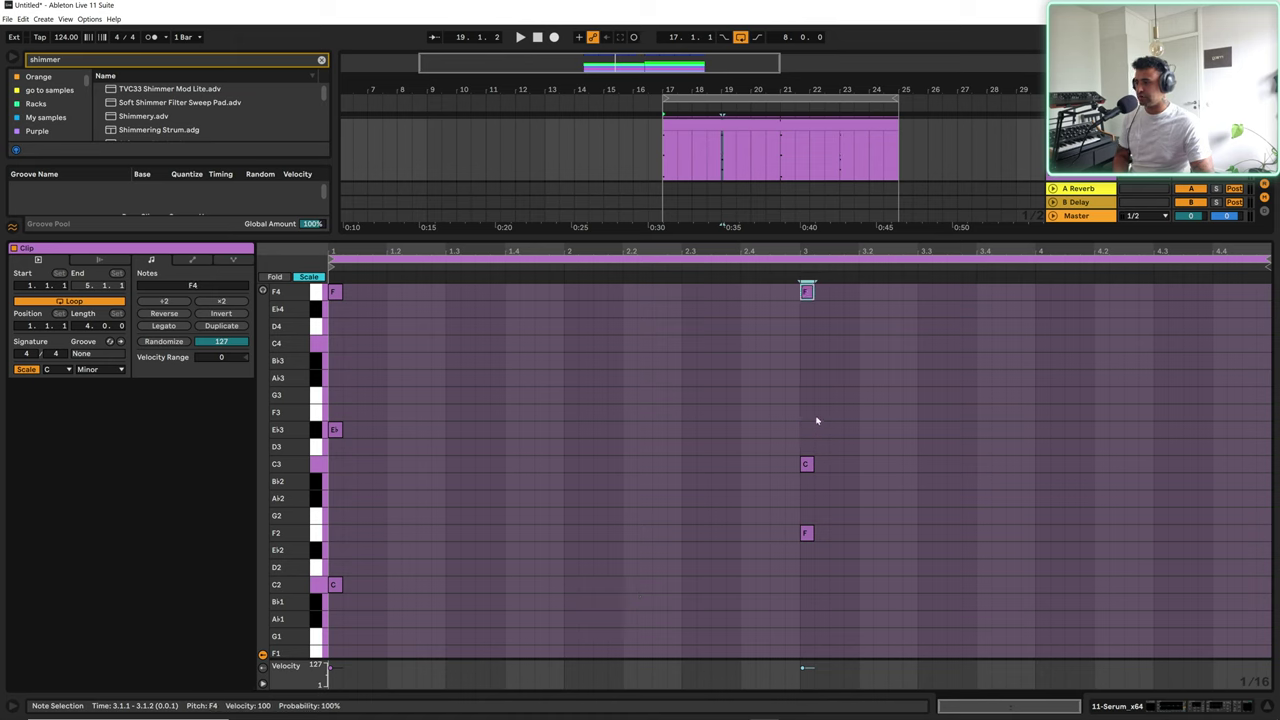
Step: Lower the bar 3 chord's top note to G3 while listening to the clip
{"action": "key", "text": "space"}
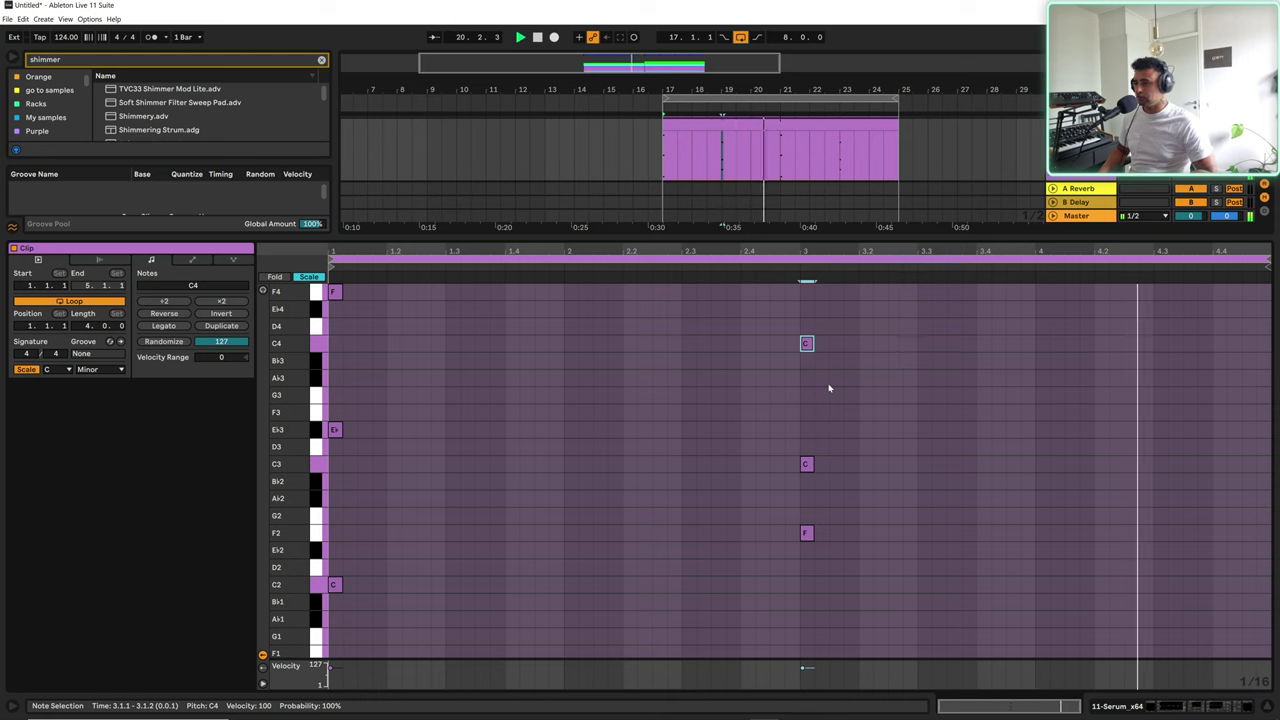
{"action": "key", "text": "Down"}
{"action": "key", "text": "Down"}
{"action": "key", "text": "space"}
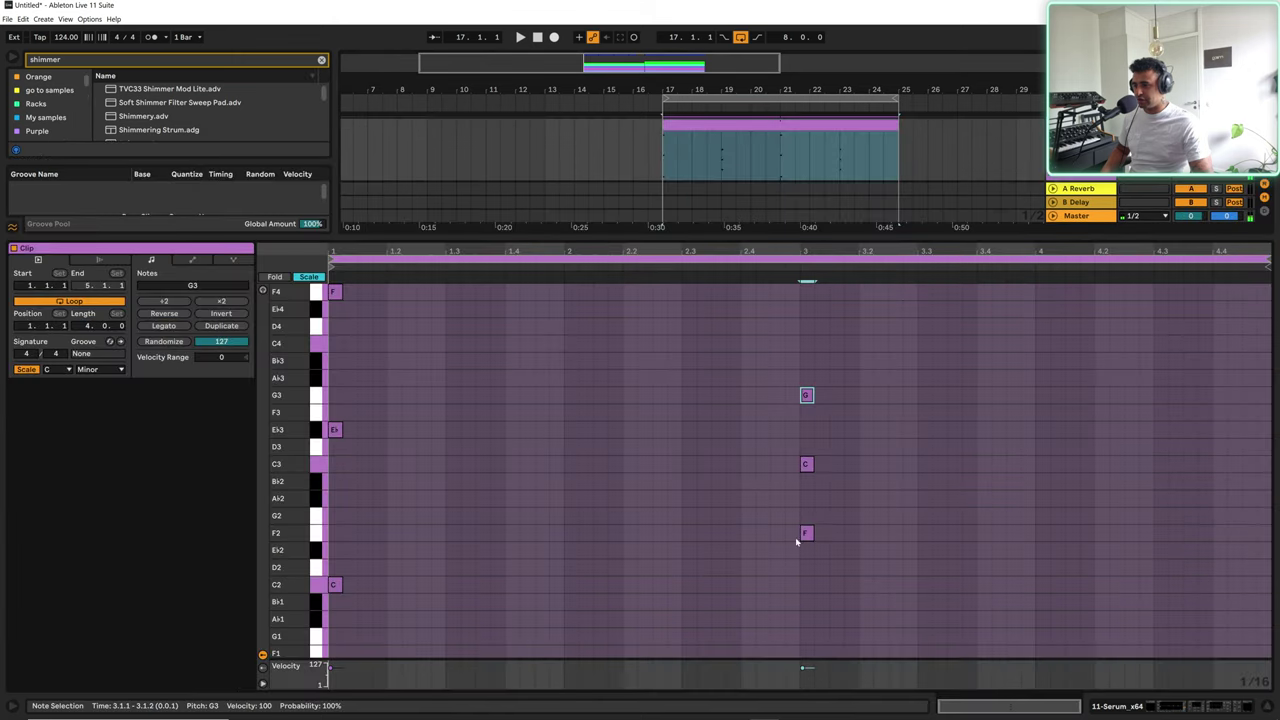
Step: Duplicate the clip's loop to eight bars and delete the repeated C2, E♭3 and F4 chord at bar 5
{"action": "left_click", "coordinate": [209, 329]}
{"action": "left_click_drag", "start_coordinate": [520, 584], "coordinate": [608, 384]}
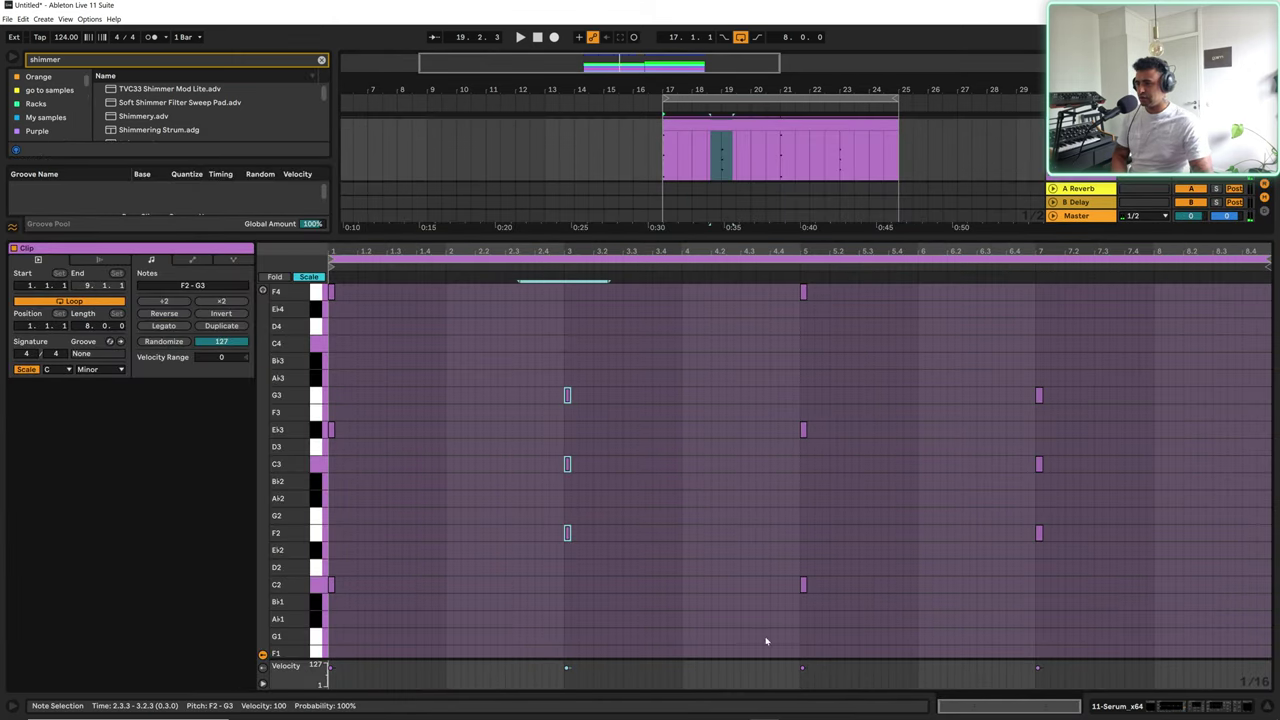
{"action": "mouse_move", "coordinate": [764, 636]}
{"action": "left_mouse_down"}
{"action": "mouse_move", "coordinate": [940, 320]}
{"action": "mouse_move", "coordinate": [941, 290]}
{"action": "left_mouse_up"}
{"action": "key", "text": "Delete"}
Step: Move the F2, C3 and G3 chord from bar 3 to the start of bar 5
{"action": "left_click_drag", "start_coordinate": [493, 605], "coordinate": [634, 320]}
{"action": "key", "text": "Right"}
{"action": "key", "text": "Right"}
{"action": "key", "text": "Right"}
{"action": "key", "text": "Right"}
{"action": "key", "text": "Right"}
{"action": "key", "text": "Right"}
{"action": "key", "text": "Right"}
{"action": "key", "text": "Right"}
{"action": "key", "text": "Right"}
{"action": "key", "text": "Right"}
{"action": "key", "text": "Right"}
{"action": "key", "text": "Right"}
{"action": "key", "text": "Right"}
{"action": "key", "text": "Right"}
{"action": "key", "text": "Right"}
{"action": "key", "text": "Right"}
{"action": "key", "text": "Right"}
{"action": "key", "text": "Right"}
{"action": "key", "text": "Right"}
{"action": "key", "text": "Right"}
{"action": "key", "text": "Right"}
{"action": "key", "text": "Right"}
{"action": "key", "text": "Right"}
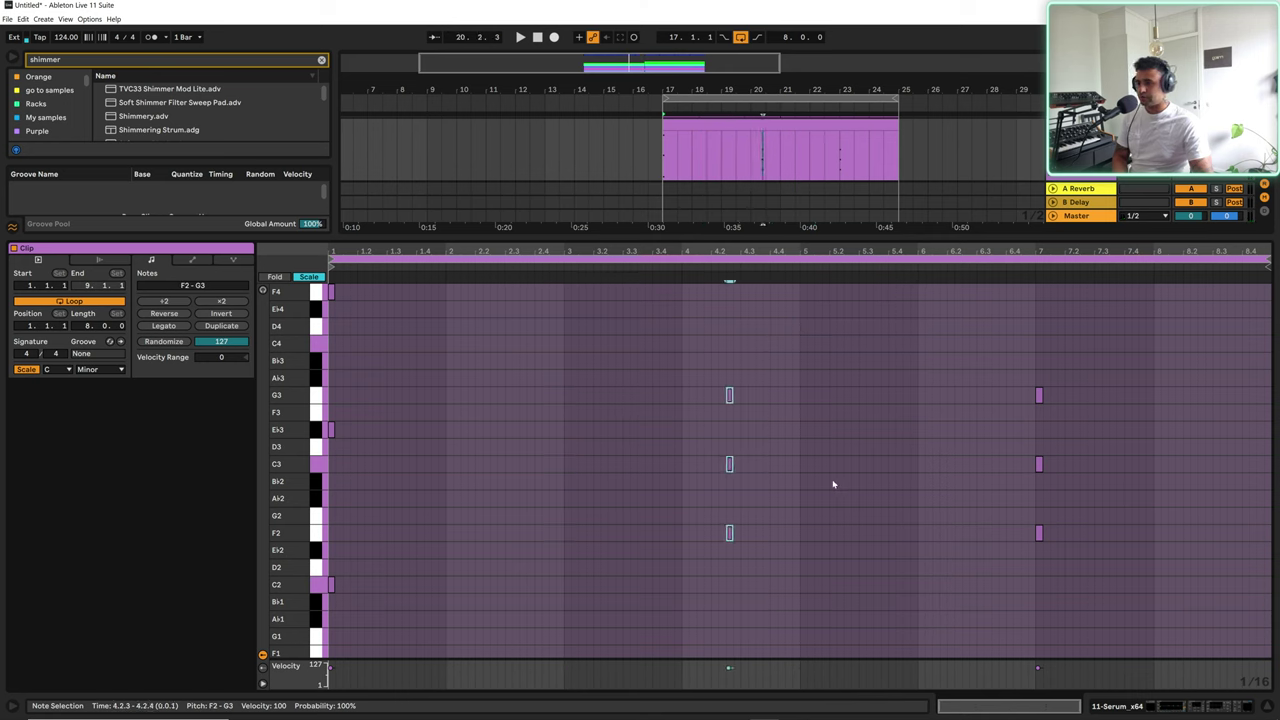
Step: Delete the repeated F2, C3 and G3 chord at bar 7, hide the note editor and play the full arrangement
{"action": "left_click_drag", "start_coordinate": [962, 566], "coordinate": [1114, 291]}
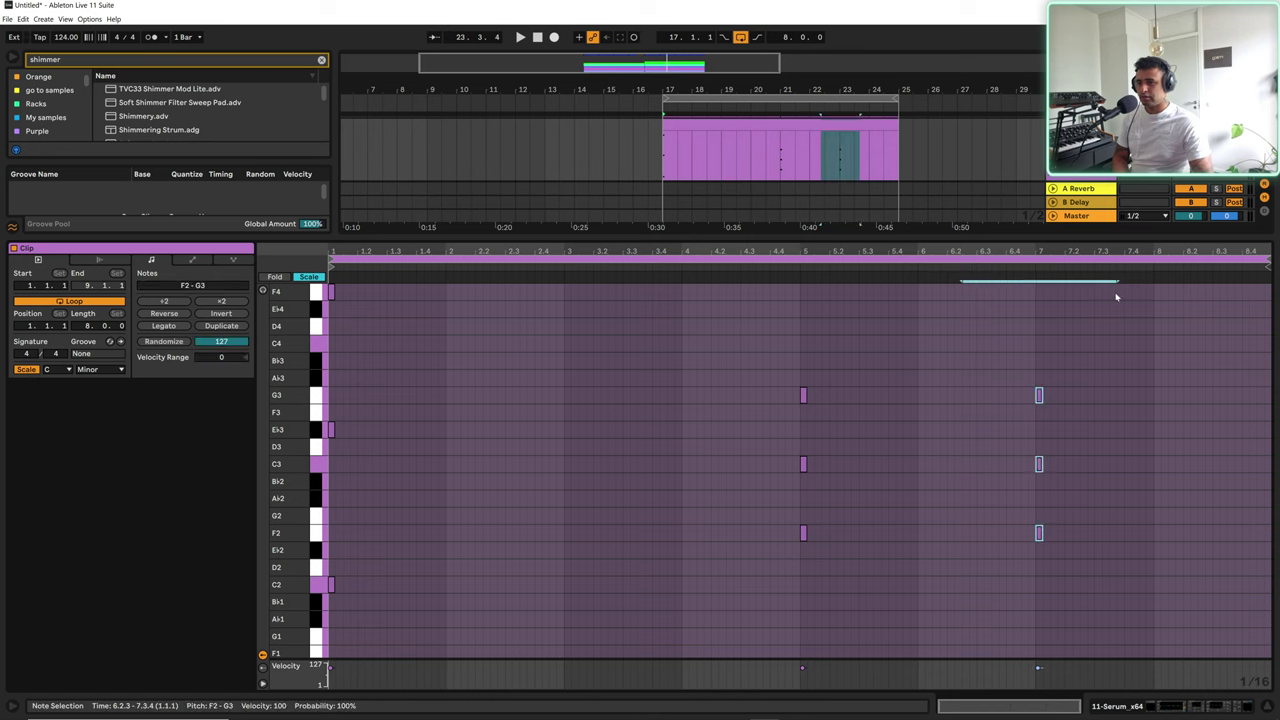
{"action": "key", "text": "Delete"}
{"action": "key", "text": "space"}
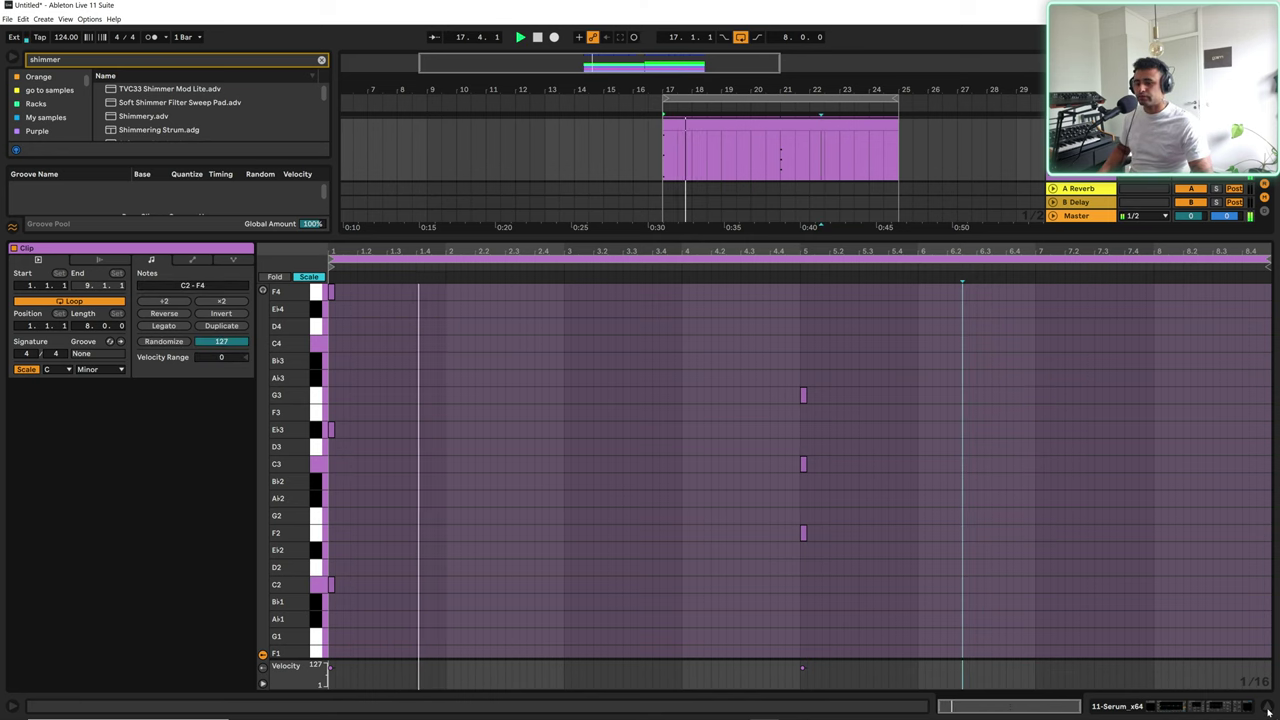
{"action": "left_click", "coordinate": [1274, 704]}
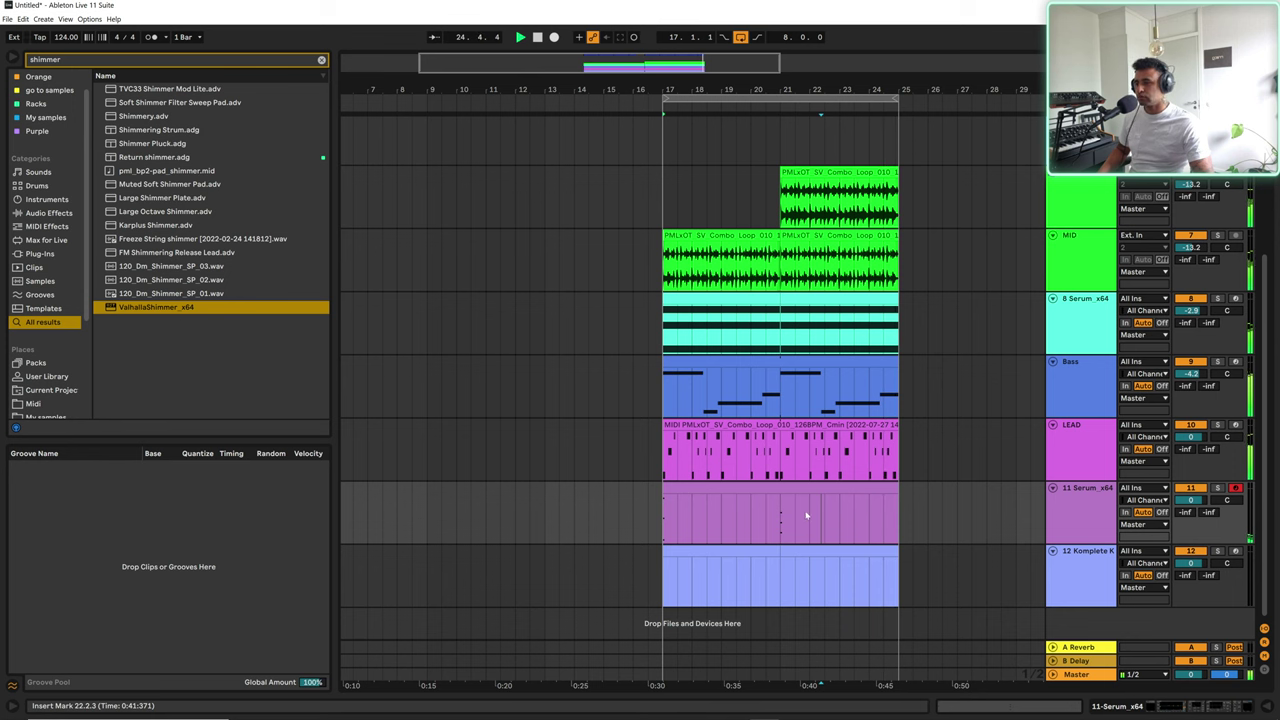
Step: Lower the 11 Serum track's volume to -3.0 dB
{"action": "left_click", "coordinate": [1065, 525]}
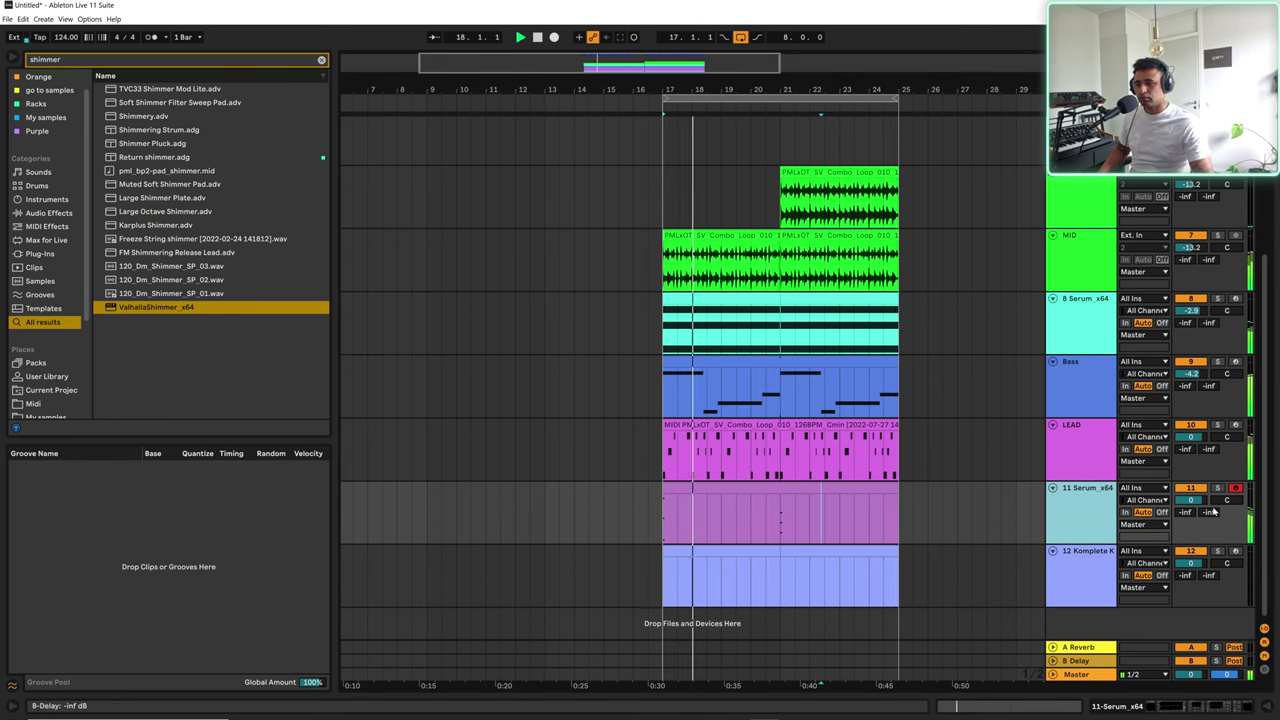
{"action": "left_click_drag", "start_coordinate": [1188, 500], "coordinate": [1170, 505]}
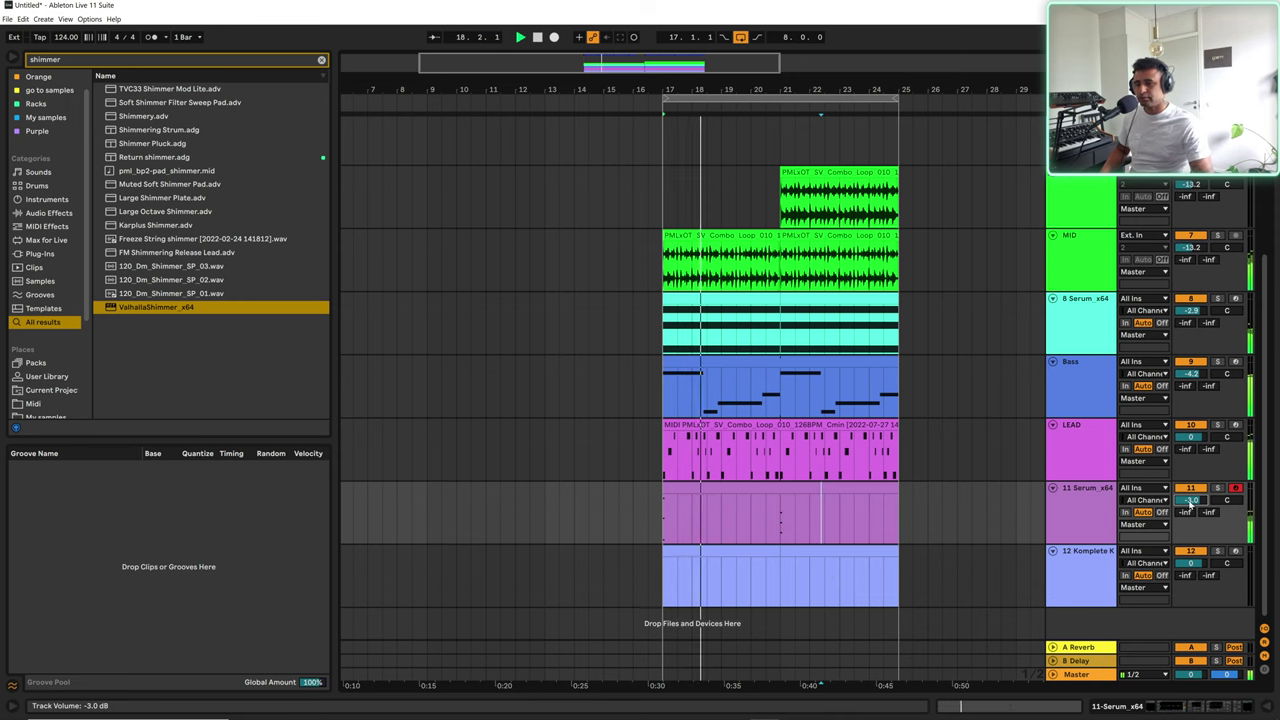
{"action": "key", "text": "space"}
Step: Lower the top note of the first chord in the 11 Serum clip by one octave to F3 and play it
{"action": "double_click", "coordinate": [763, 509]}
{"action": "left_click_drag", "start_coordinate": [388, 360], "coordinate": [330, 291]}
{"action": "key", "text": "shift+Down"}
{"action": "key", "text": "space"}
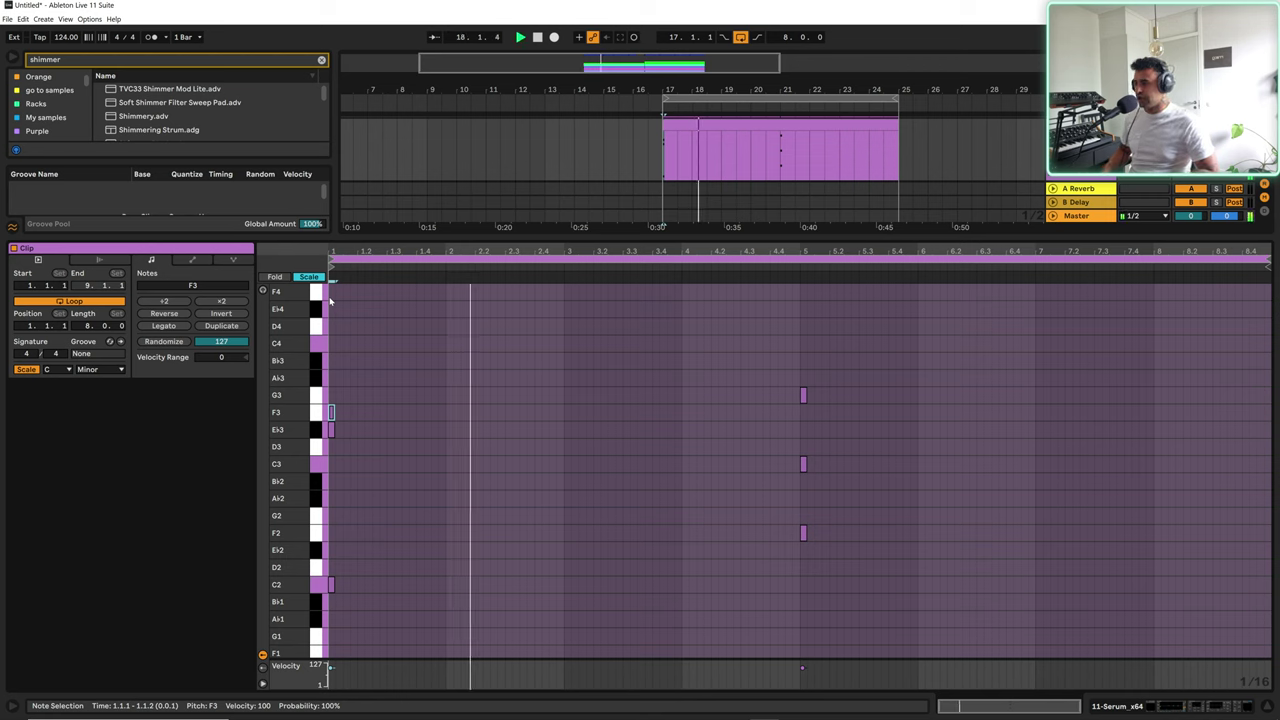
Step: Using the Bass clip as timing reference, move the 11 Serum clip's bar 5 chord to 2.4.3, one scale step down as E♭2, B♭2 and F3
{"action": "key", "text": "space"}
{"action": "left_click", "coordinate": [1265, 706]}
{"action": "double_click", "coordinate": [795, 395]}
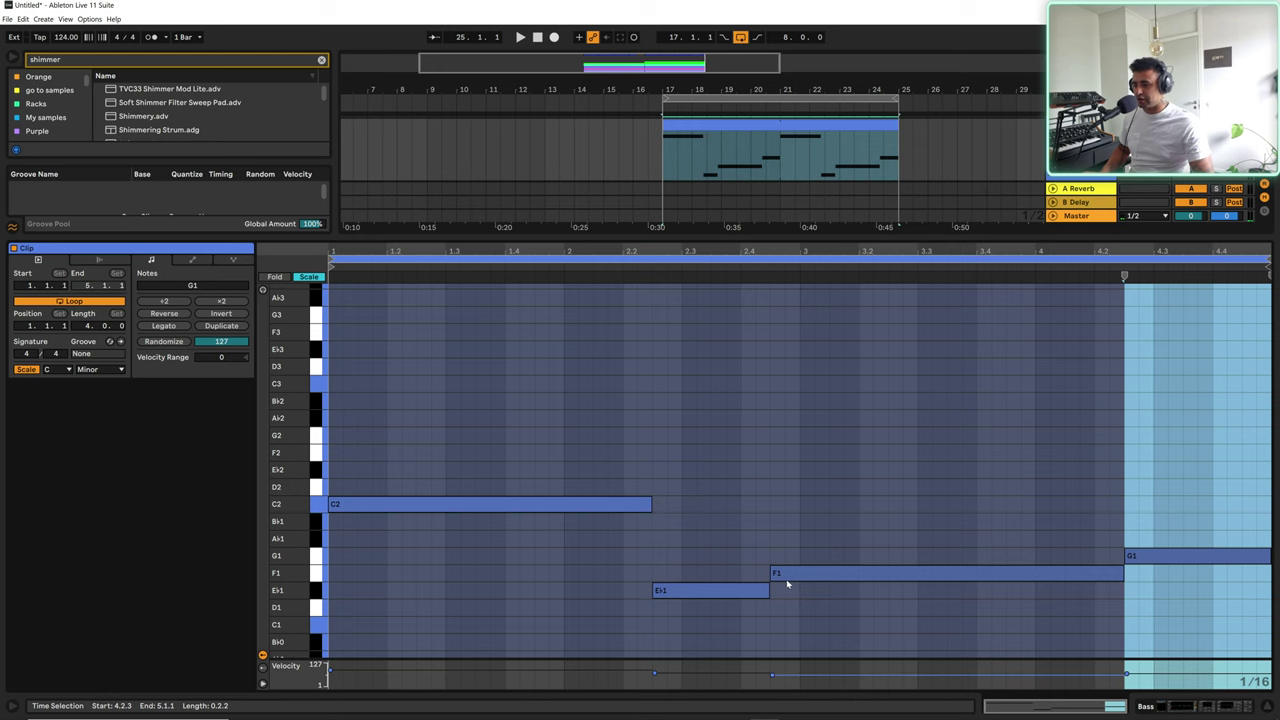
{"action": "left_click", "coordinate": [1269, 706]}
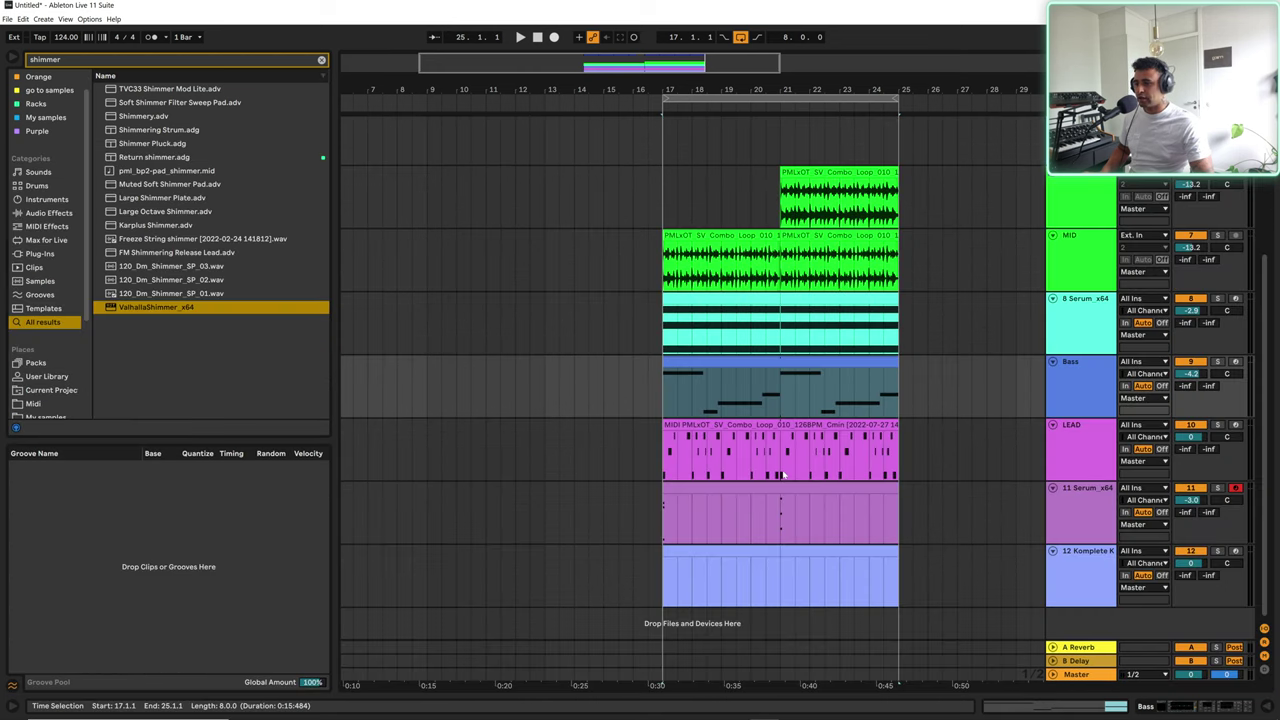
{"action": "double_click", "coordinate": [783, 512]}
{"action": "left_click_drag", "start_coordinate": [764, 604], "coordinate": [870, 374]}
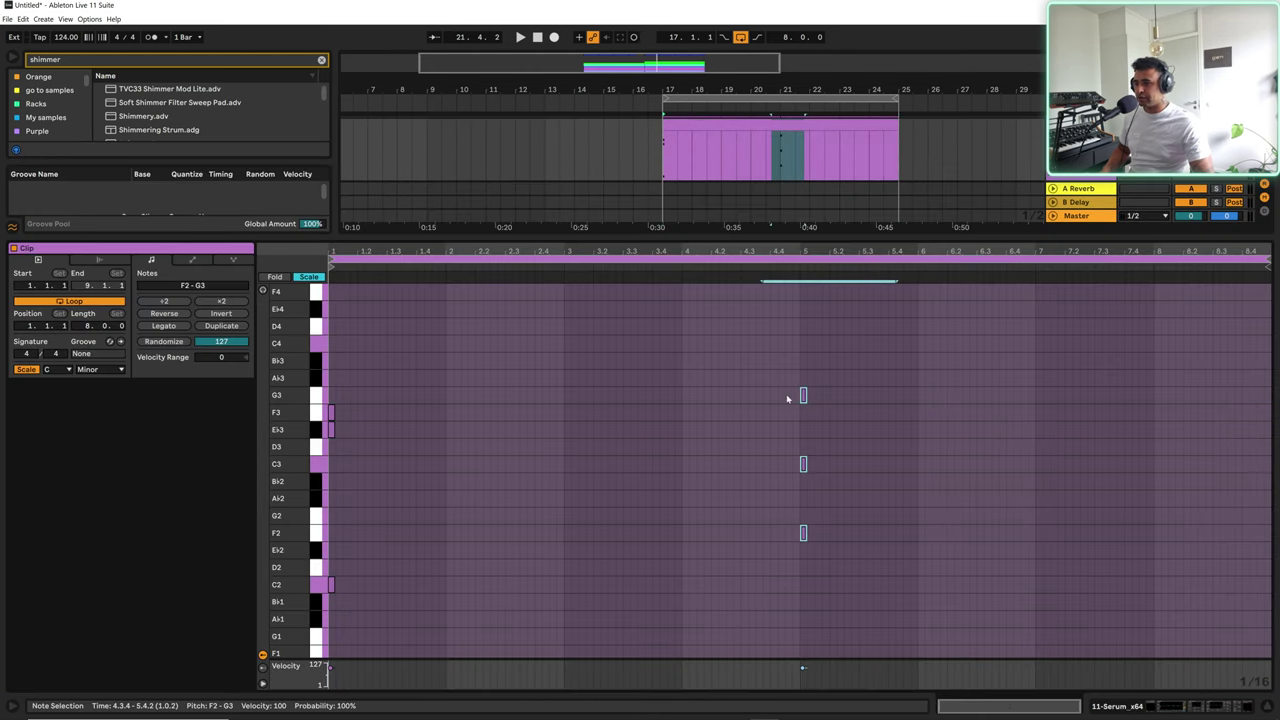
{"action": "left_click_drag", "start_coordinate": [803, 396], "coordinate": [567, 414]}
{"action": "key", "text": "space"}
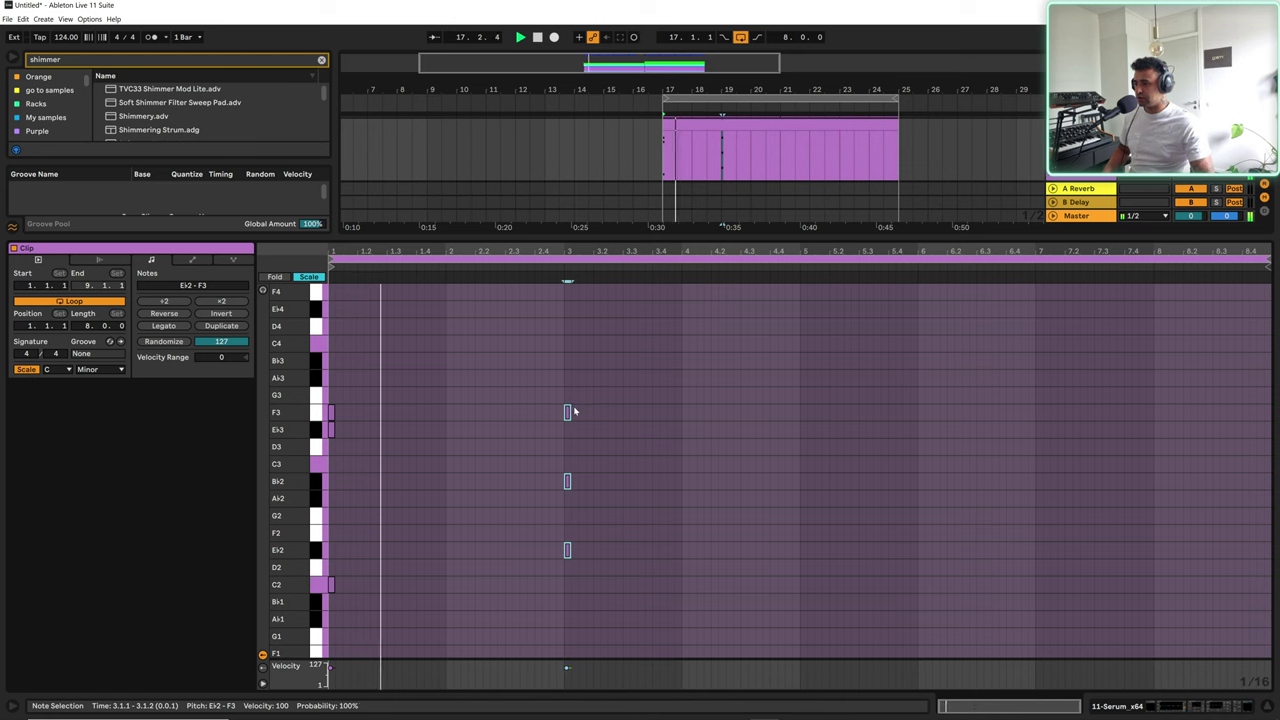
{"action": "key", "text": "Left"}
{"action": "key", "text": "Left"}
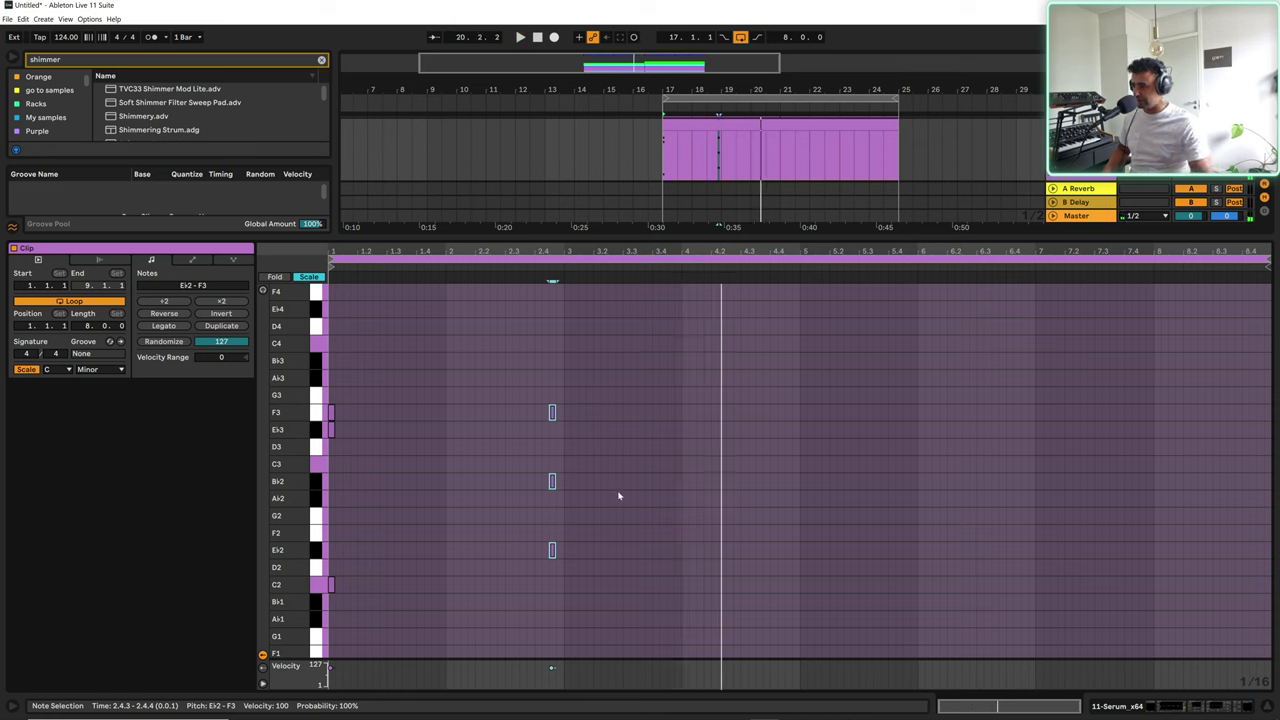
{"action": "left_click_drag", "start_coordinate": [526, 507], "coordinate": [565, 475]}
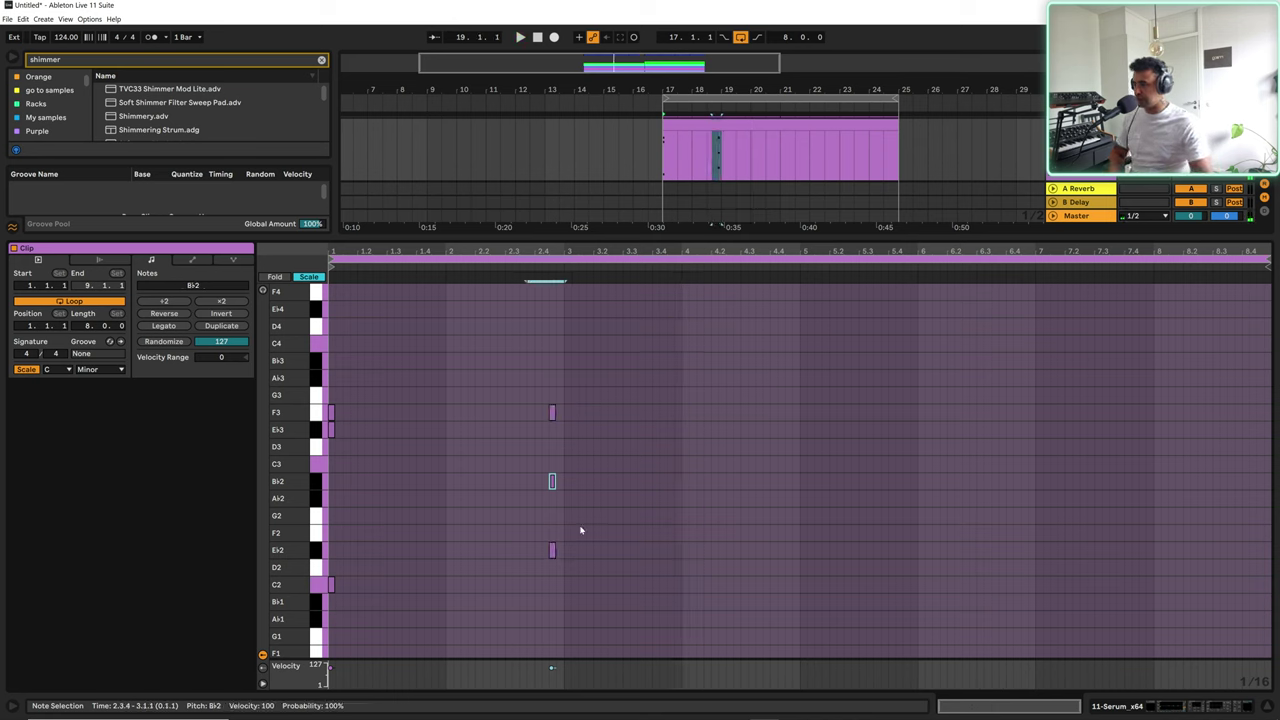
{"action": "key", "text": "ctrl+alt+l"}
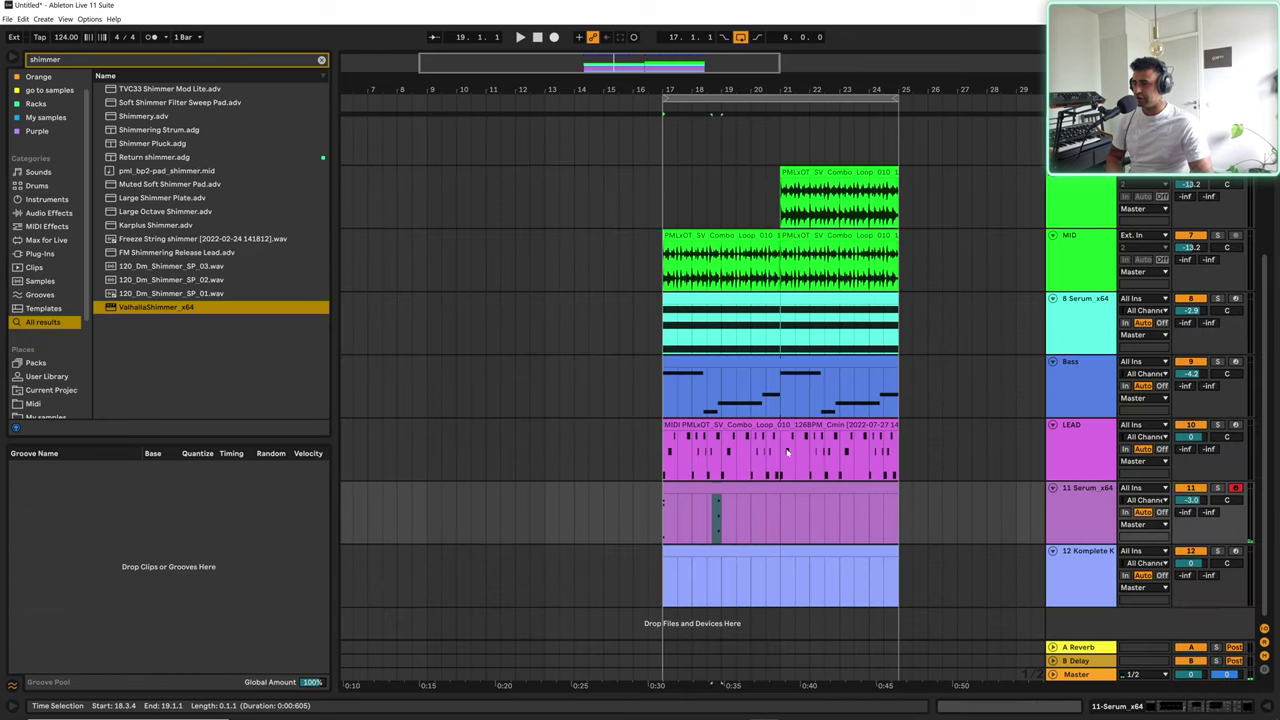
{"action": "left_click", "coordinate": [754, 372]}
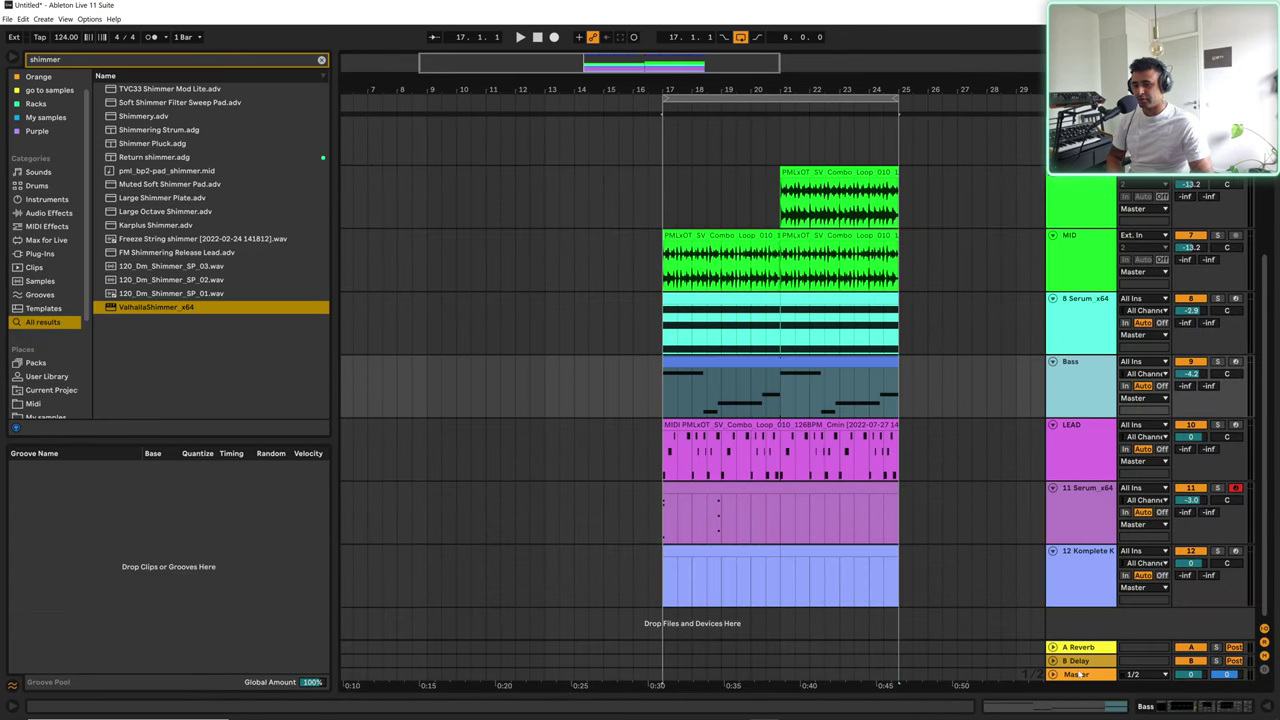
{"action": "key", "text": "shift+Tab"}
{"action": "left_click", "coordinate": [45, 562]}
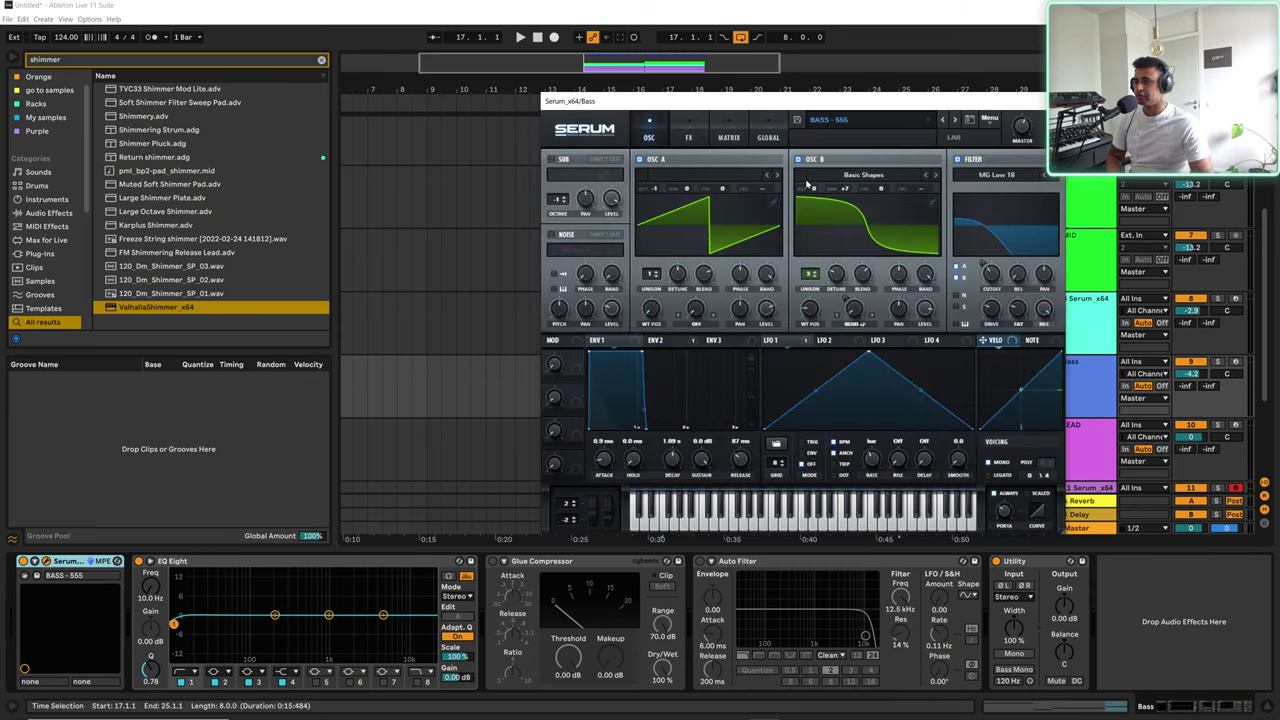
{"action": "key", "text": "ctrl+alt+p"}
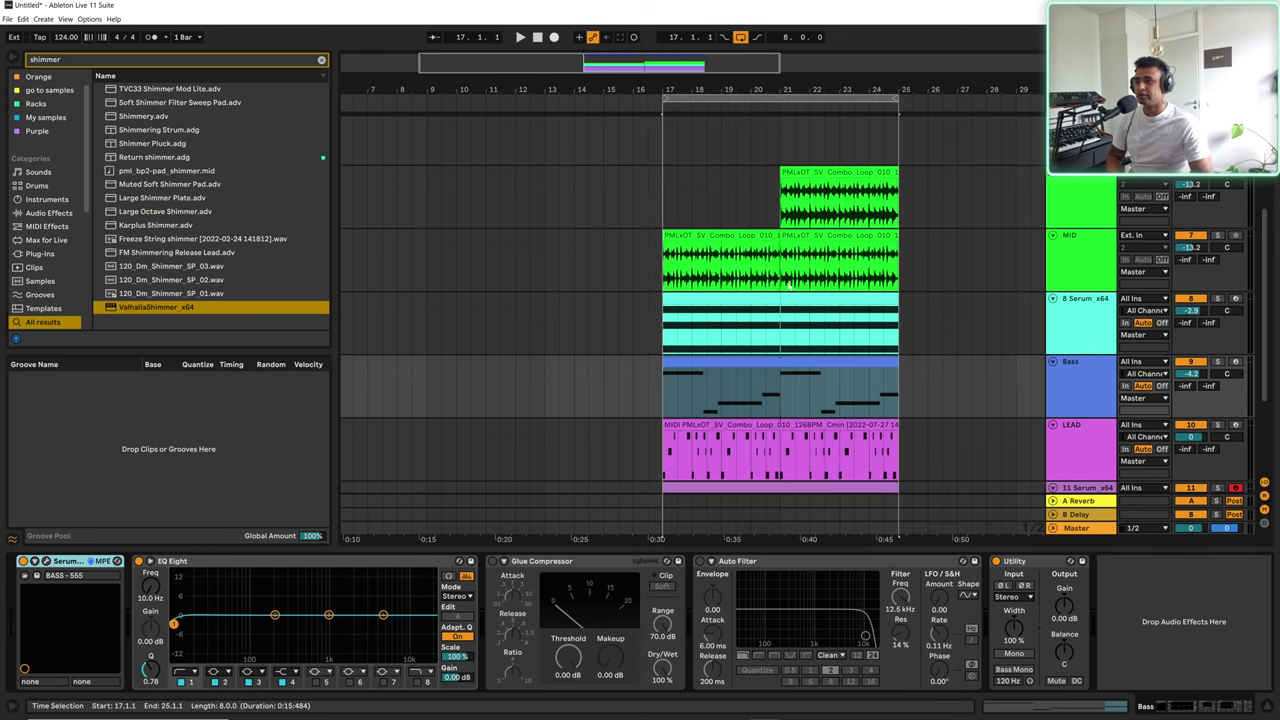
Step: Add a short test note above F1 at 2.4.3 in the Bass clip and step it through the scale to D2, C2 and F1
{"action": "left_click", "coordinate": [780, 392]}
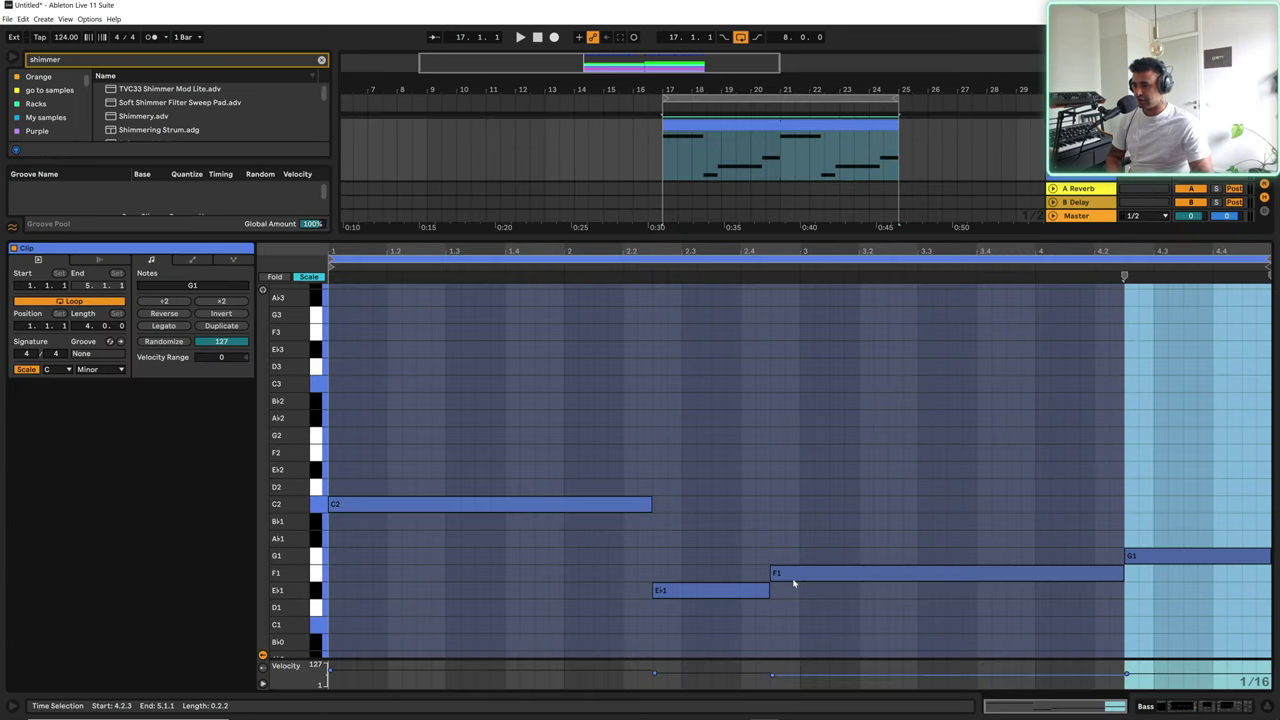
{"action": "left_click", "coordinate": [785, 573]}
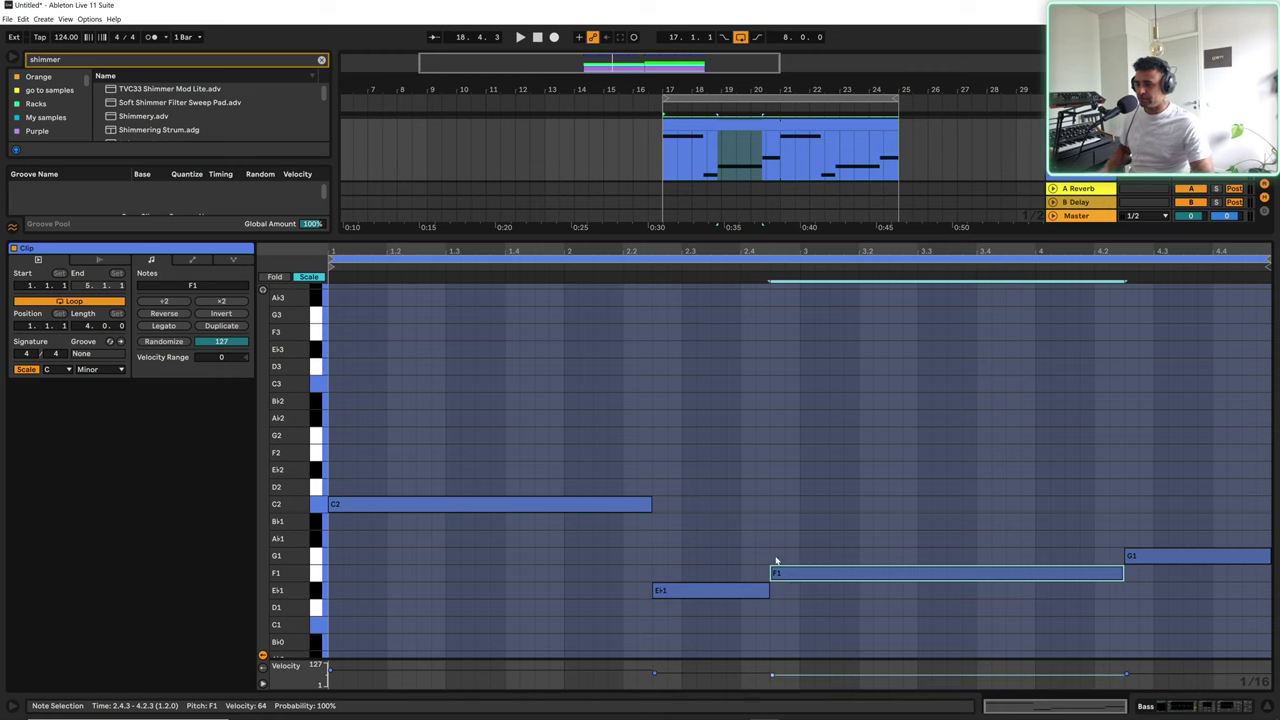
{"action": "double_click", "coordinate": [776, 556]}
{"action": "key", "text": "Up"}
{"action": "key", "text": "Up"}
{"action": "key", "text": "Up"}
{"action": "key", "text": "Up"}
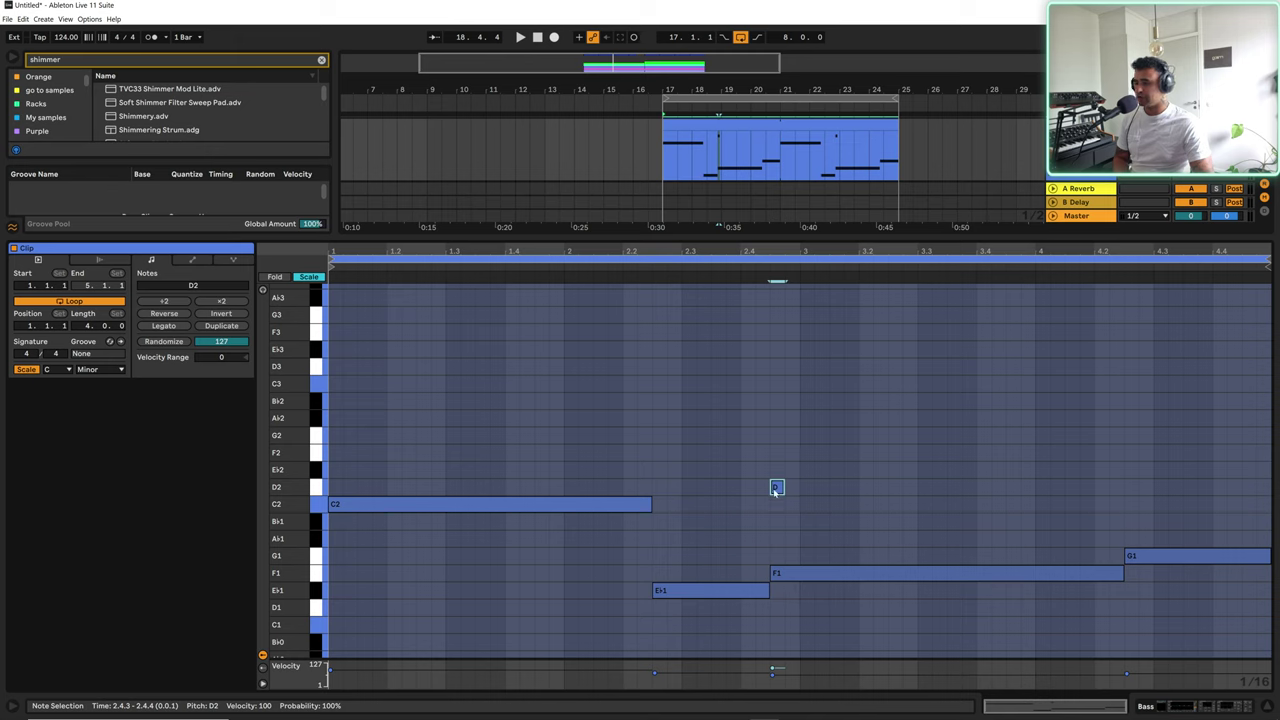
{"action": "key", "text": "Down"}
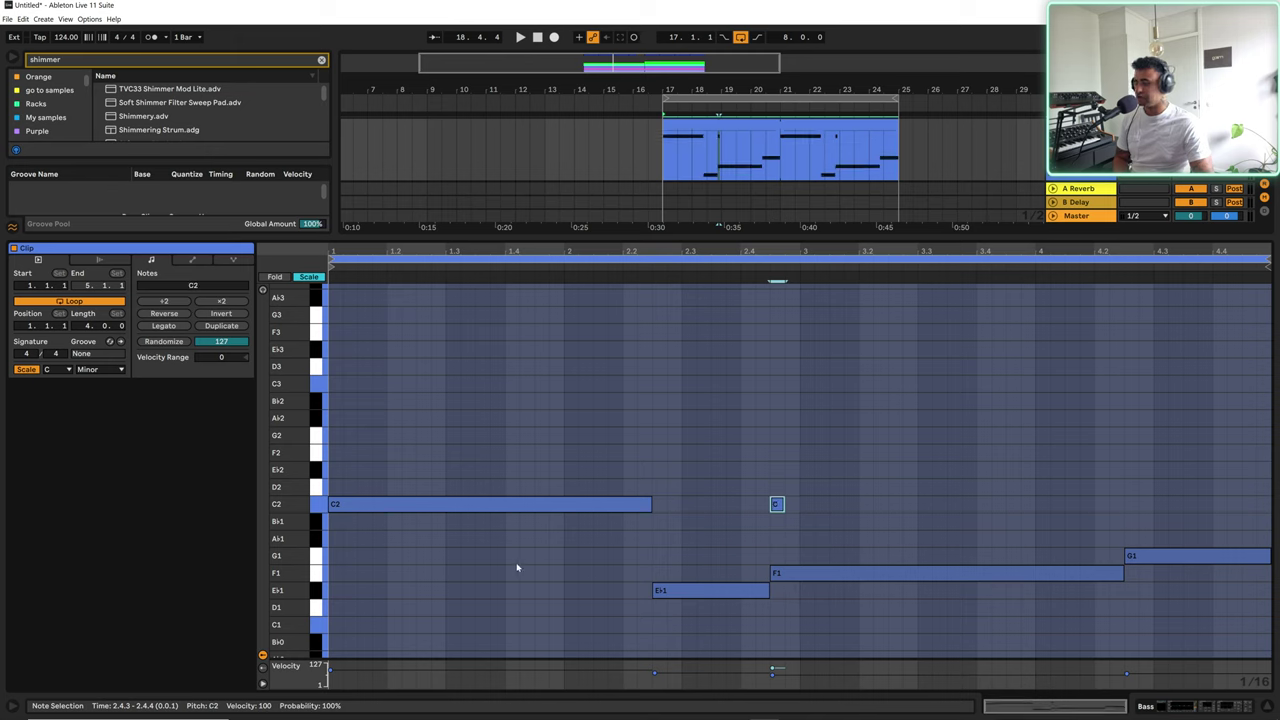
{"action": "key", "text": "Down"}
{"action": "key", "text": "Down"}
{"action": "key", "text": "Down"}
{"action": "key", "text": "Down"}
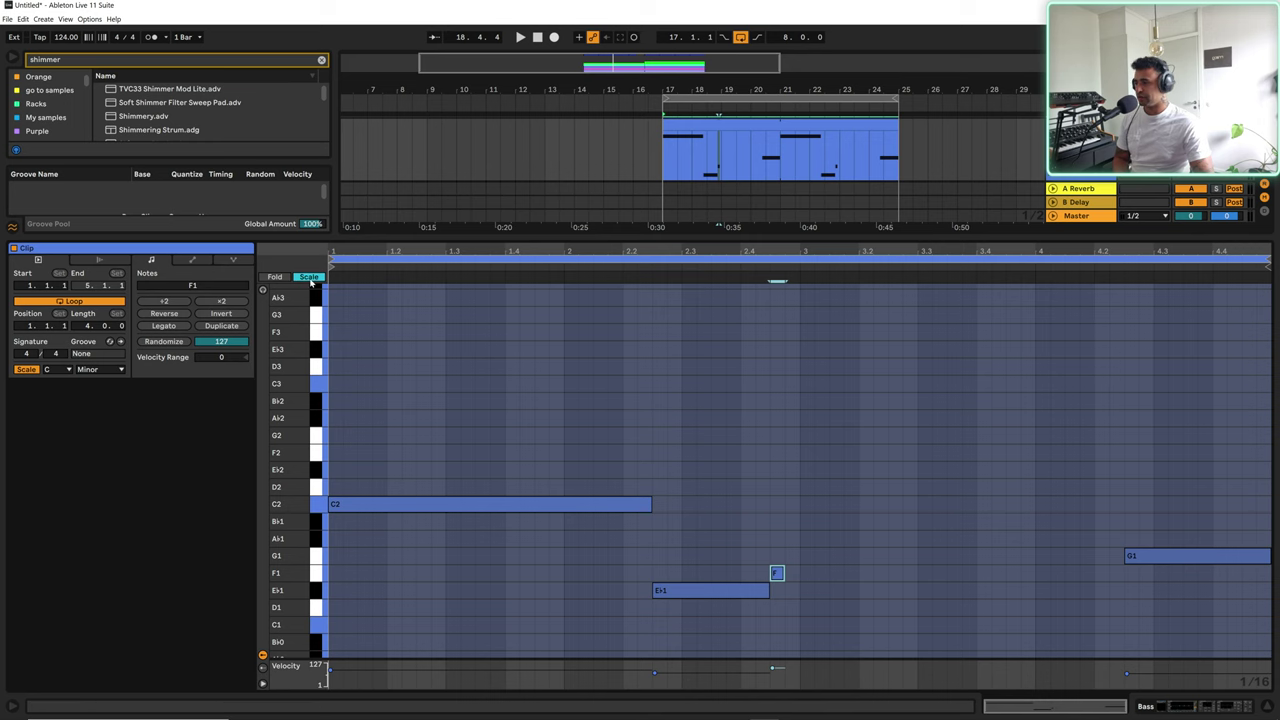
Step: Show all keys in the Bass clip, raise the test note by semitones from F1 to C2, and delete it
{"action": "left_click", "coordinate": [309, 277]}
{"action": "key", "text": "Up"}
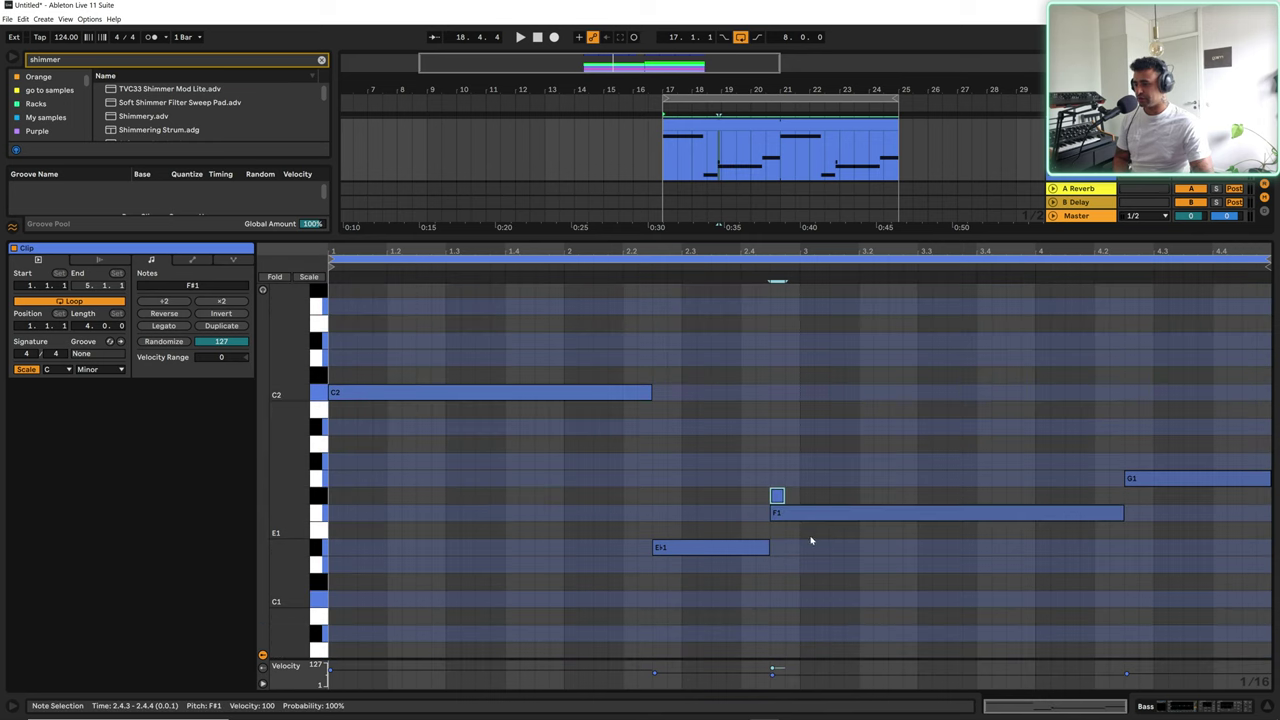
{"action": "key", "text": "Up"}
{"action": "key", "text": "Up"}
{"action": "key", "text": "Up"}
{"action": "key", "text": "Up"}
{"action": "key", "text": "Up"}
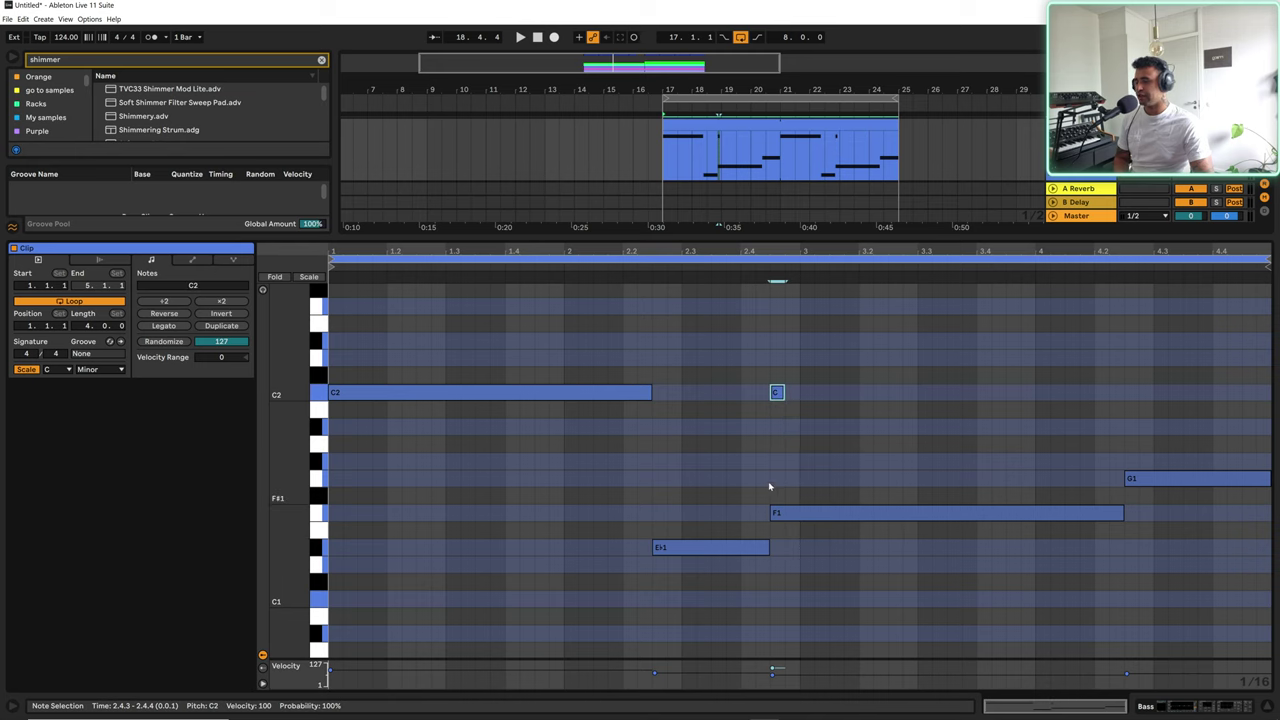
{"action": "key", "text": "Delete"}
{"action": "scroll", "coordinate": [790, 420], "scroll_direction": "up", "scroll_amount": 3}
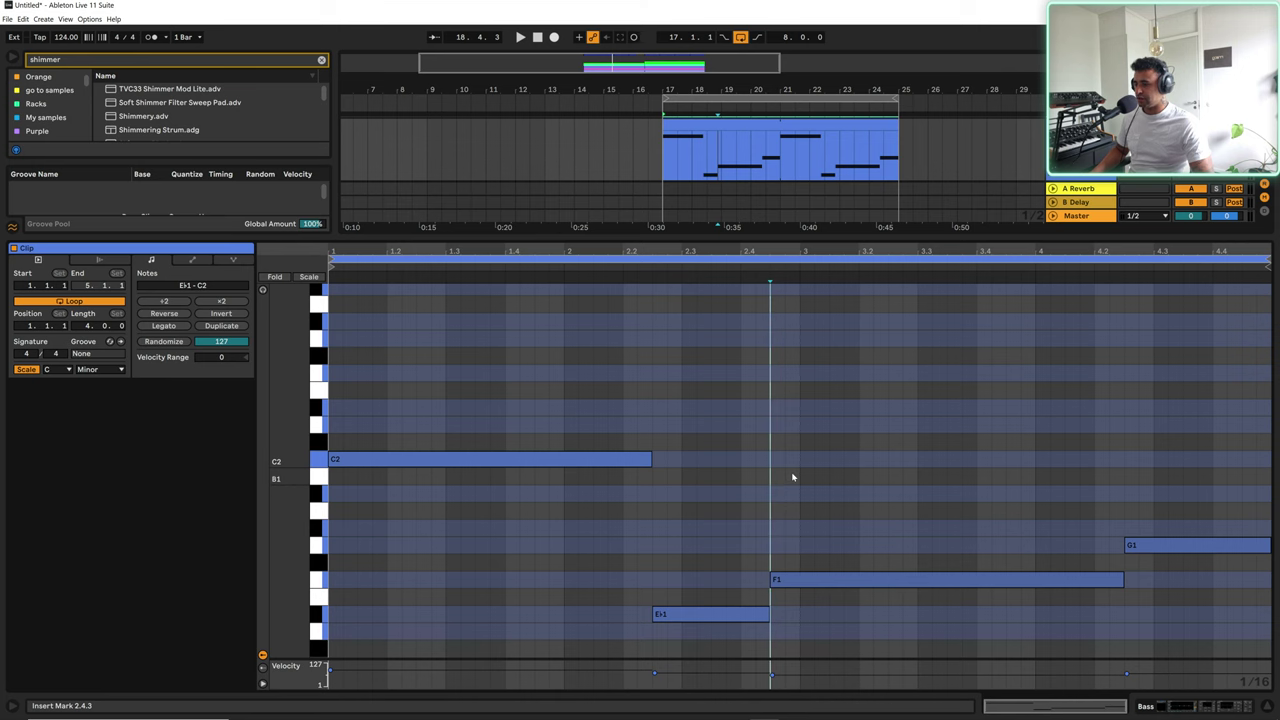
{"action": "left_click", "coordinate": [1268, 707]}
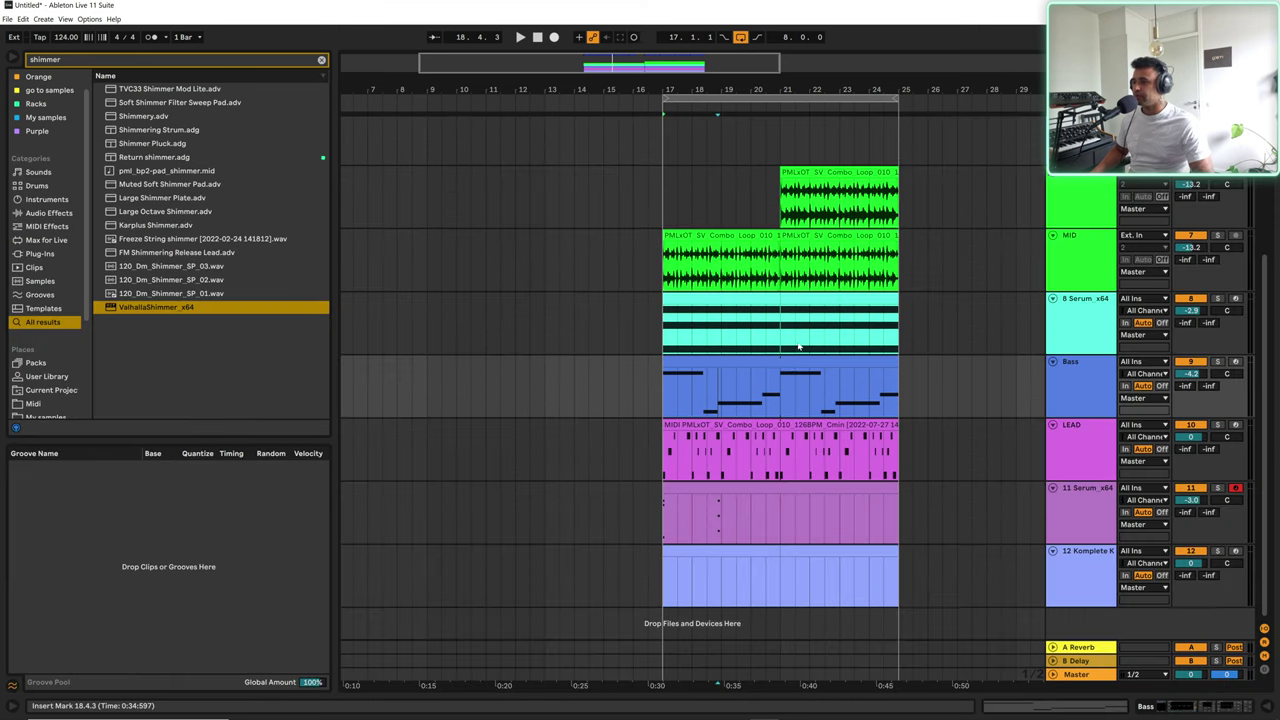
Step: Open the 11 Serum clip's notes and return its loop position to 1.1.1 after shifting it
{"action": "double_click", "coordinate": [774, 513]}
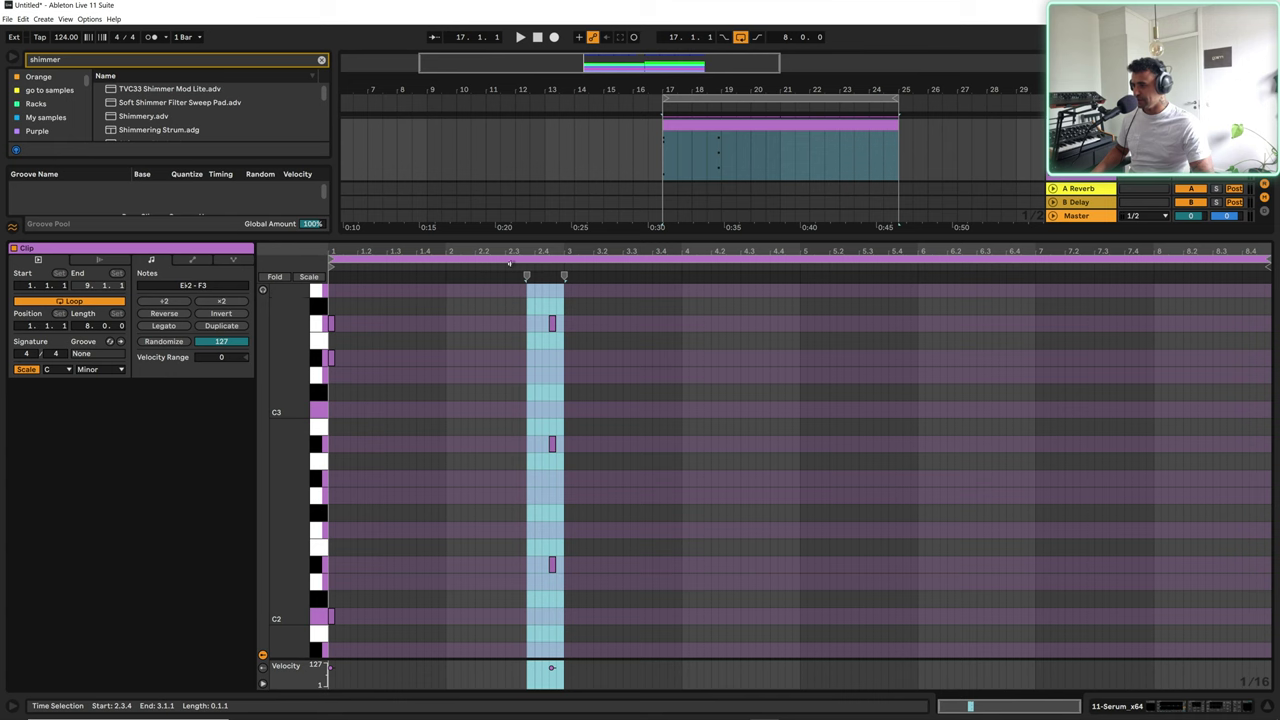
{"action": "left_click", "coordinate": [518, 260]}
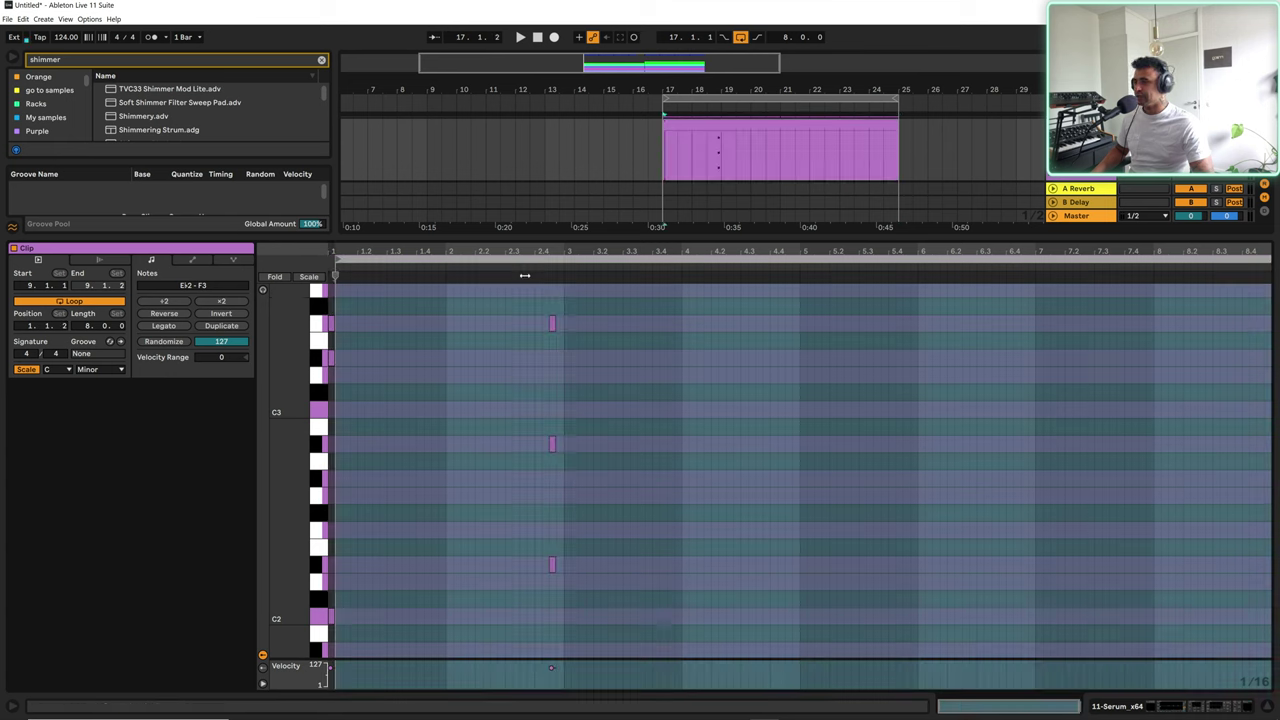
{"action": "left_click", "coordinate": [473, 266]}
{"action": "key", "text": "space"}
{"action": "left_click_drag", "start_coordinate": [462, 261], "coordinate": [441, 261]}
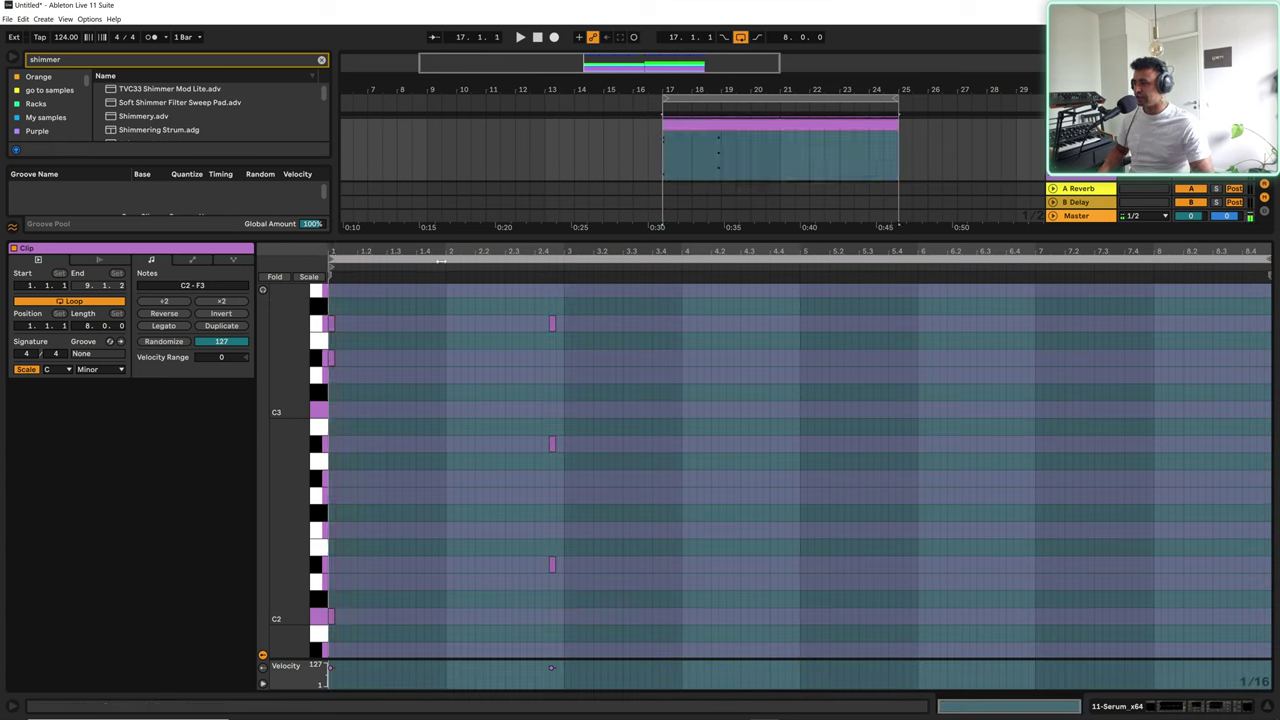
{"action": "key", "text": "space"}
{"action": "key", "text": "ctrl+a"}
{"action": "key", "text": "space"}
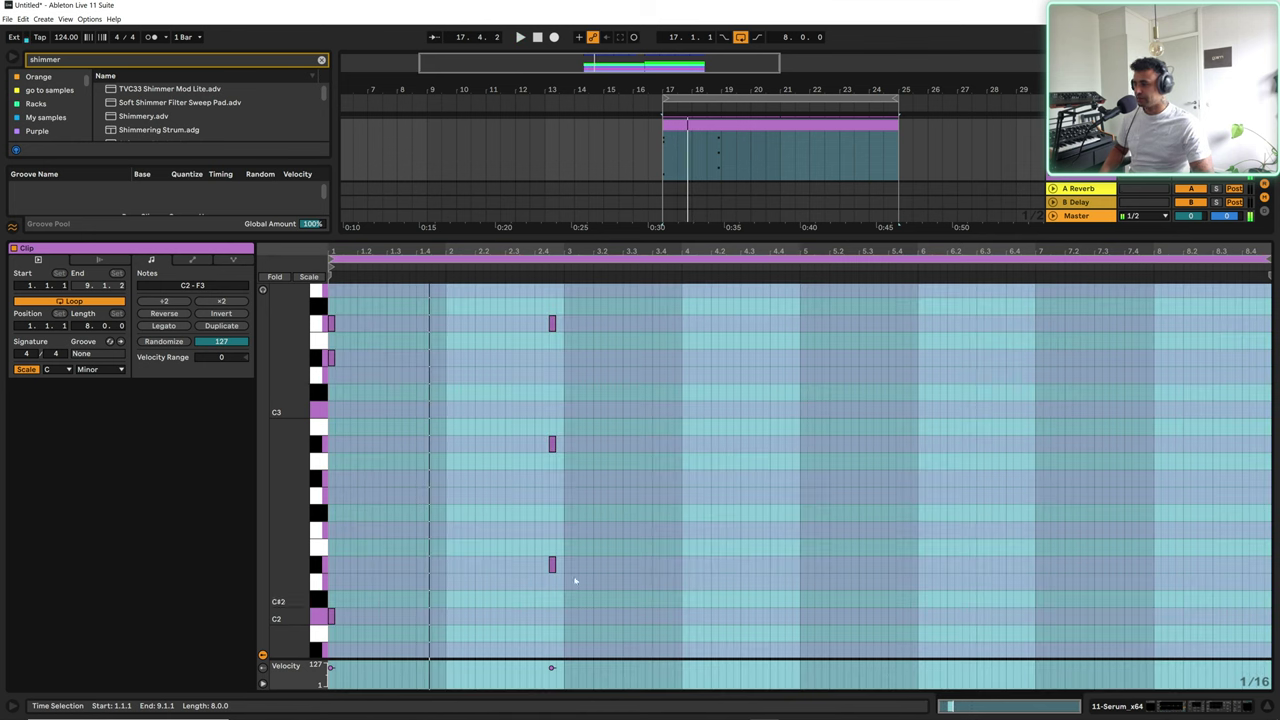
Step: Limit the piano roll to scale notes, raise the second chord's E♭2 to F2 and B♭2 to C3, and play the clip
{"action": "left_click", "coordinate": [309, 276]}
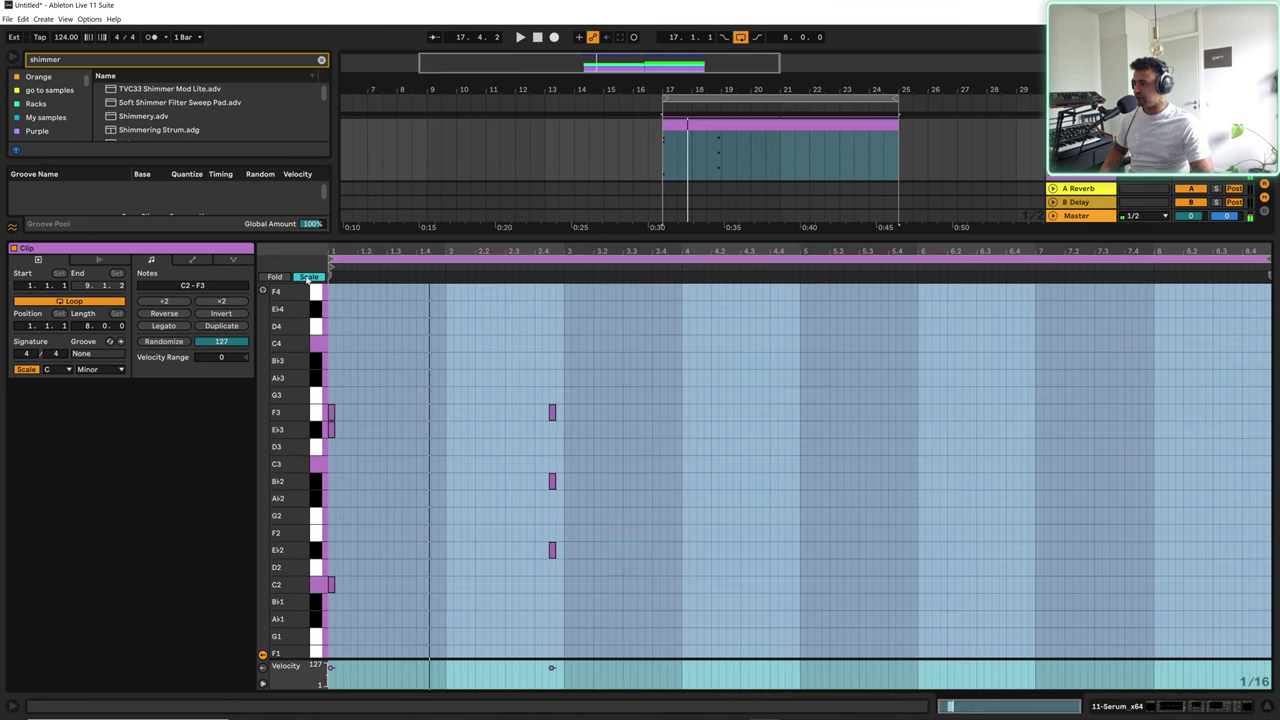
{"action": "left_click", "coordinate": [500, 532]}
{"action": "left_click_drag", "start_coordinate": [543, 561], "coordinate": [560, 560]}
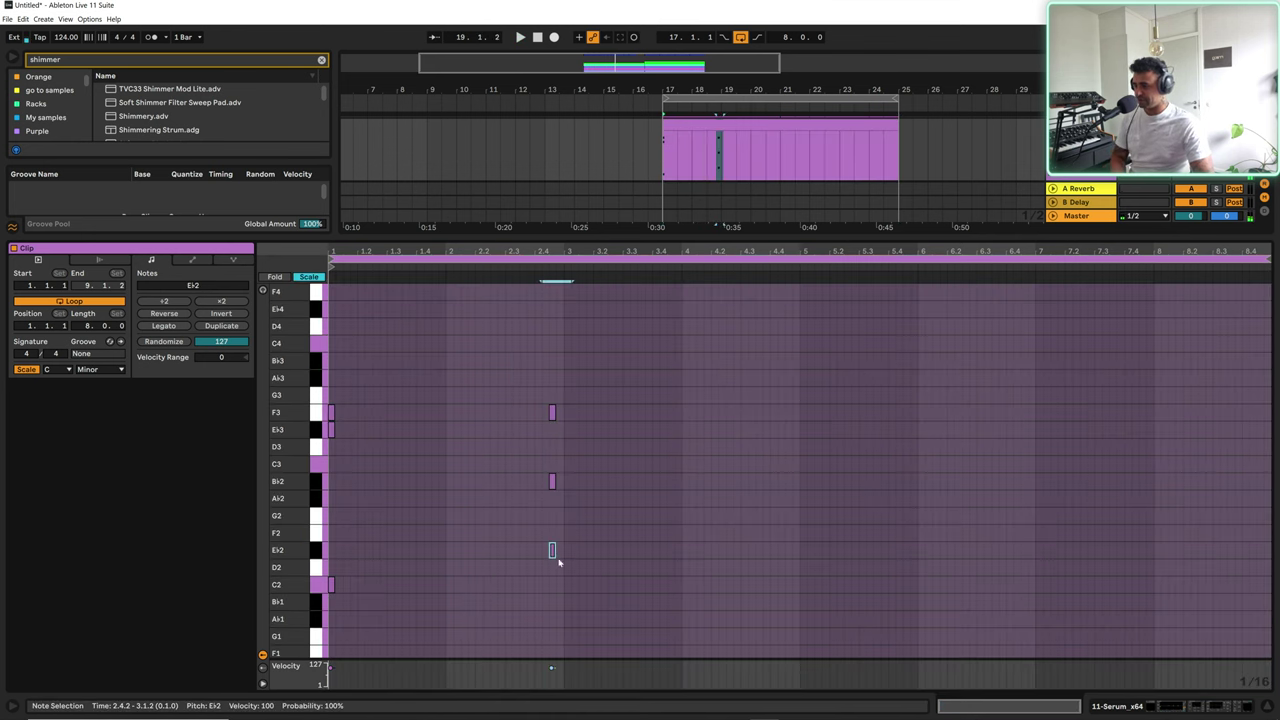
{"action": "key", "text": "Up"}
{"action": "left_click", "coordinate": [551, 481]}
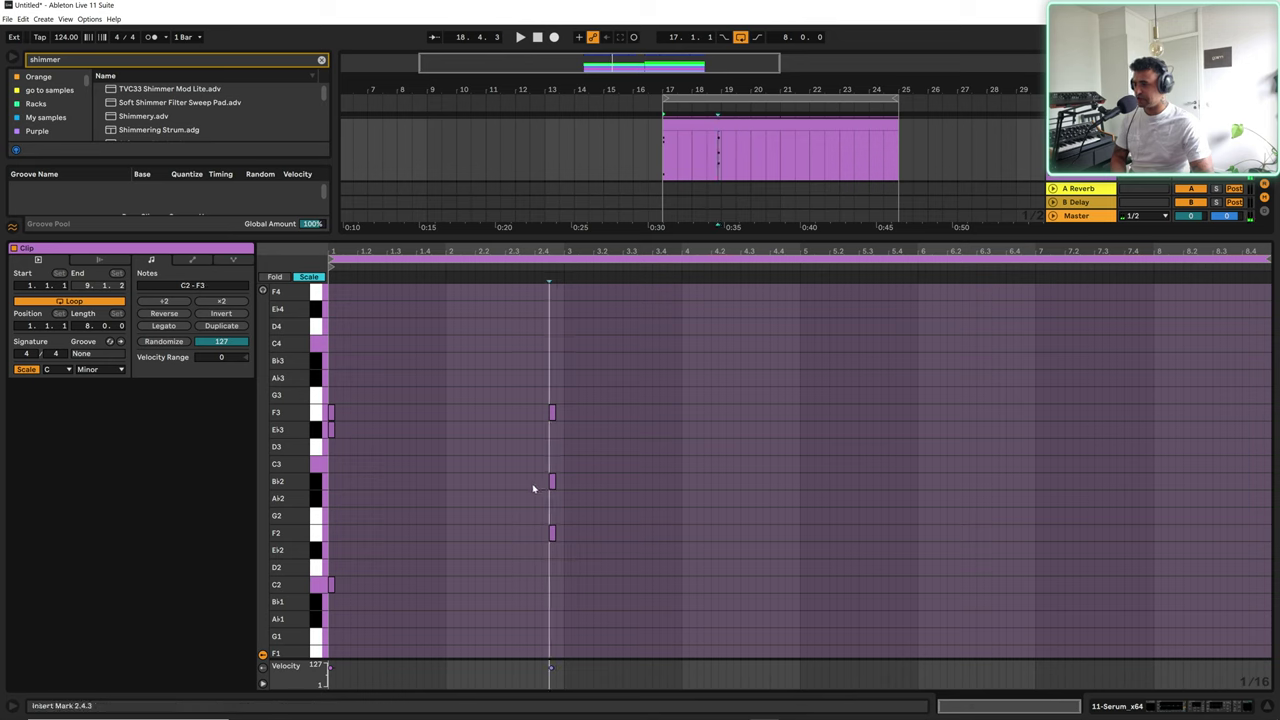
{"action": "key", "text": "Up"}
{"action": "left_click_drag", "start_coordinate": [540, 440], "coordinate": [611, 389]}
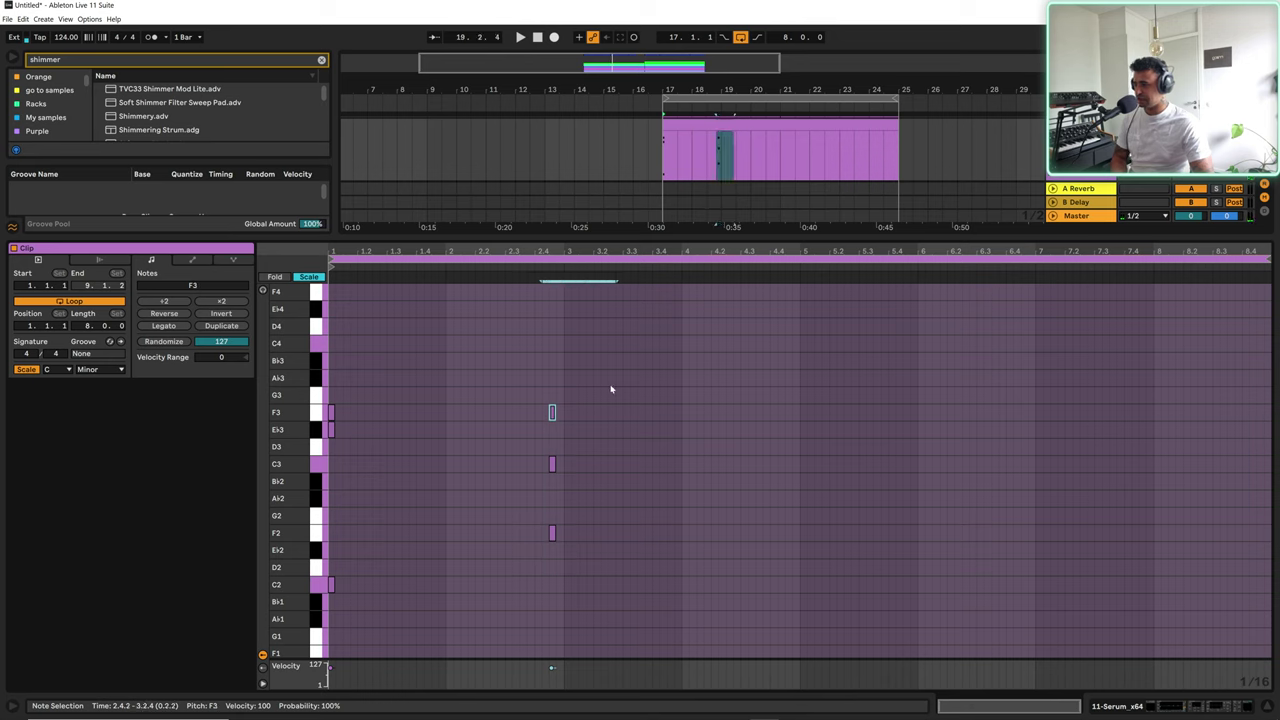
{"action": "key", "text": "space"}
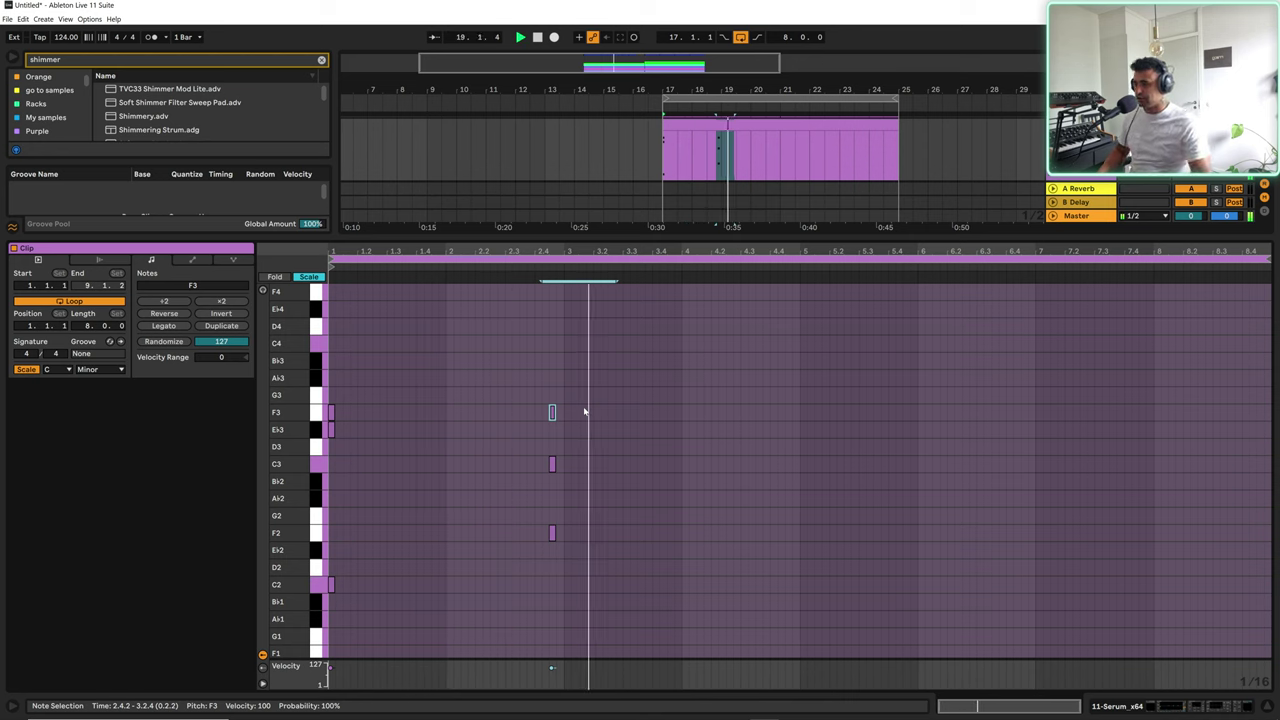
Step: Move the second chord (F2, C3, F3) earlier to 2.1.1 in the 11 Serum clip and play the result
{"action": "left_click_drag", "start_coordinate": [533, 565], "coordinate": [588, 375]}
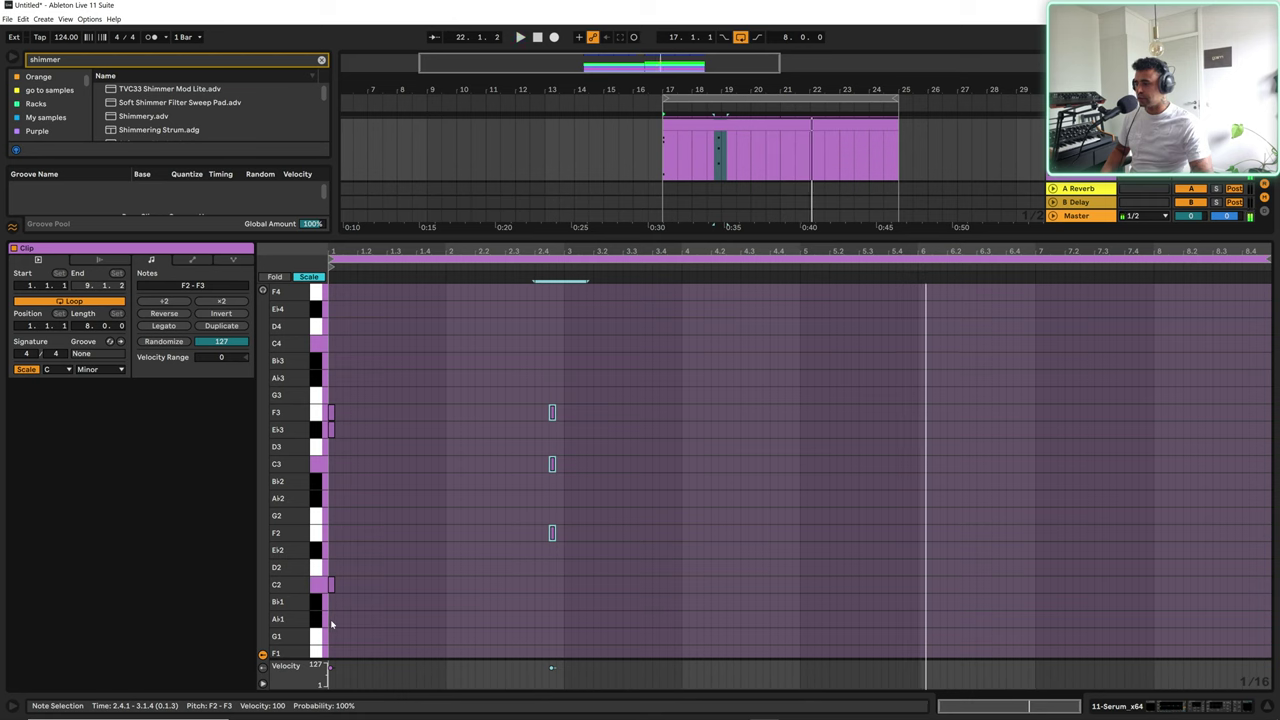
{"action": "key", "text": "space"}
{"action": "left_click_drag", "start_coordinate": [329, 620], "coordinate": [351, 457]}
{"action": "left_click_drag", "start_coordinate": [468, 573], "coordinate": [613, 360]}
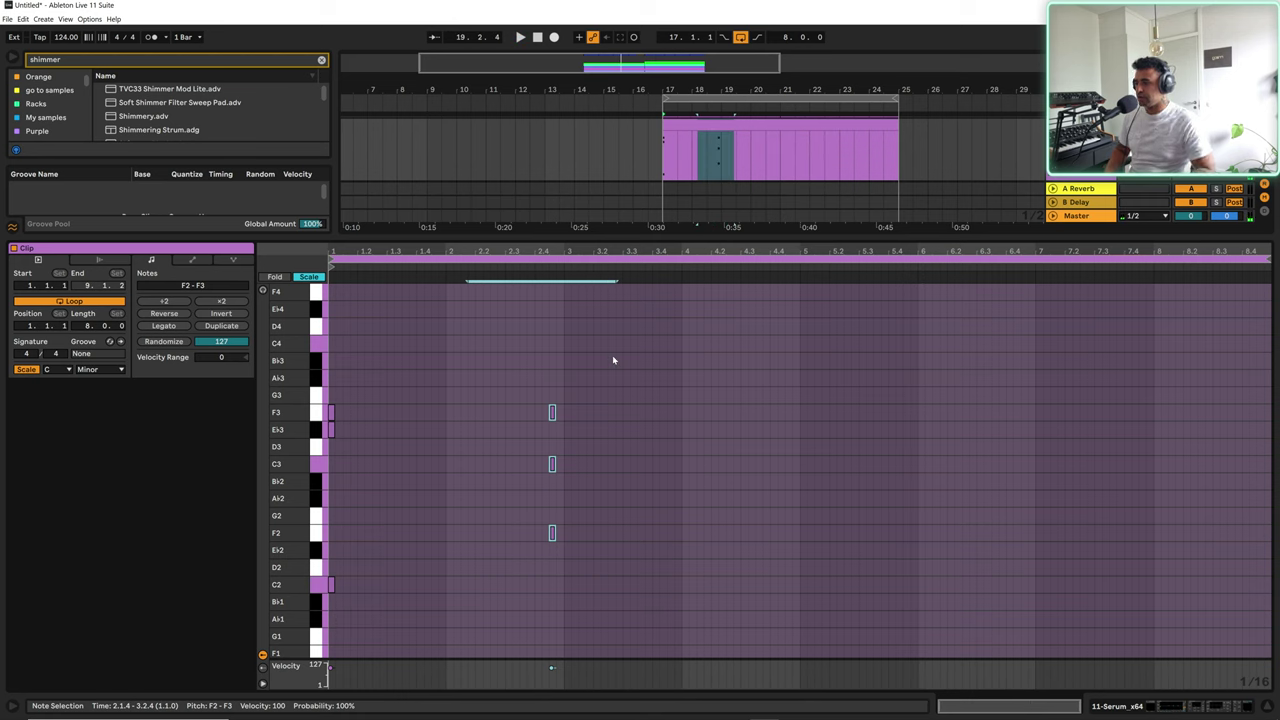
{"action": "key", "text": "Left"}
{"action": "key", "text": "Left"}
{"action": "key", "text": "Left"}
{"action": "key", "text": "Left"}
{"action": "key", "text": "Left"}
{"action": "key", "text": "Left"}
{"action": "key", "text": "Left"}
{"action": "key", "text": "Left"}
{"action": "key", "text": "Left"}
{"action": "key", "text": "Left"}
{"action": "key", "text": "Left"}
{"action": "key", "text": "Left"}
{"action": "key", "text": "Left"}
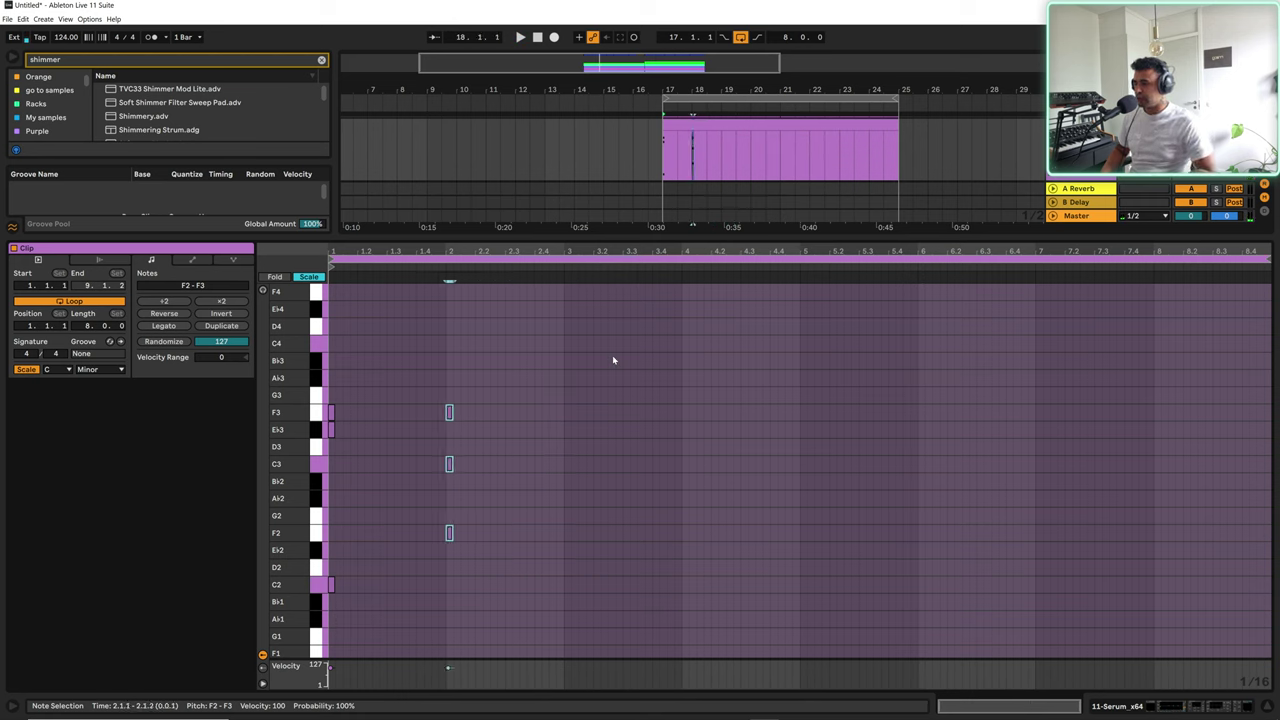
{"action": "key", "text": "space"}
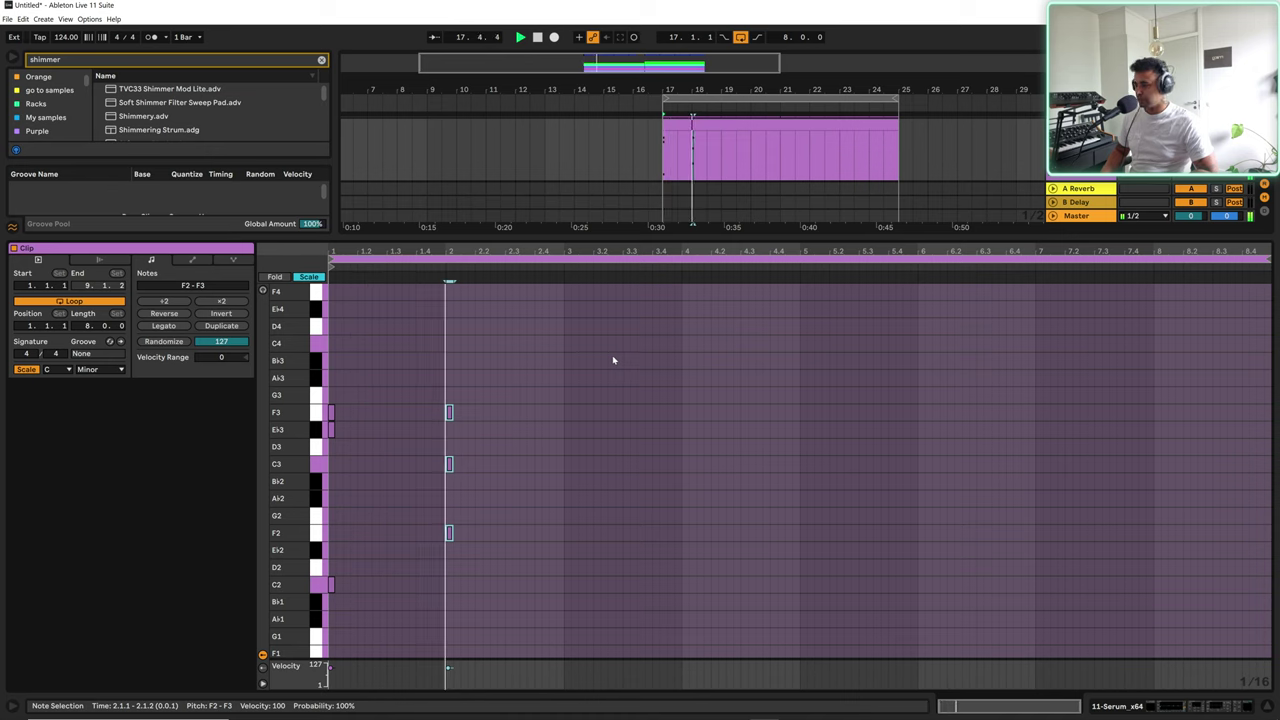
Step: Try the second chord (F2, C3, F3) one bar later, at 3.1.1 in the 11 Serum clip
{"action": "key", "text": "Right"}
{"action": "key", "text": "Right"}
{"action": "key", "text": "Right"}
{"action": "key", "text": "Right"}
{"action": "key", "text": "Right"}
{"action": "key", "text": "Right"}
{"action": "key", "text": "Right"}
{"action": "key", "text": "Right"}
{"action": "key", "text": "Right"}
{"action": "key", "text": "Right"}
{"action": "key", "text": "Right"}
{"action": "key", "text": "Right"}
{"action": "key", "text": "Right"}
{"action": "key", "text": "Right"}
{"action": "key", "text": "Right"}
{"action": "key", "text": "Right"}
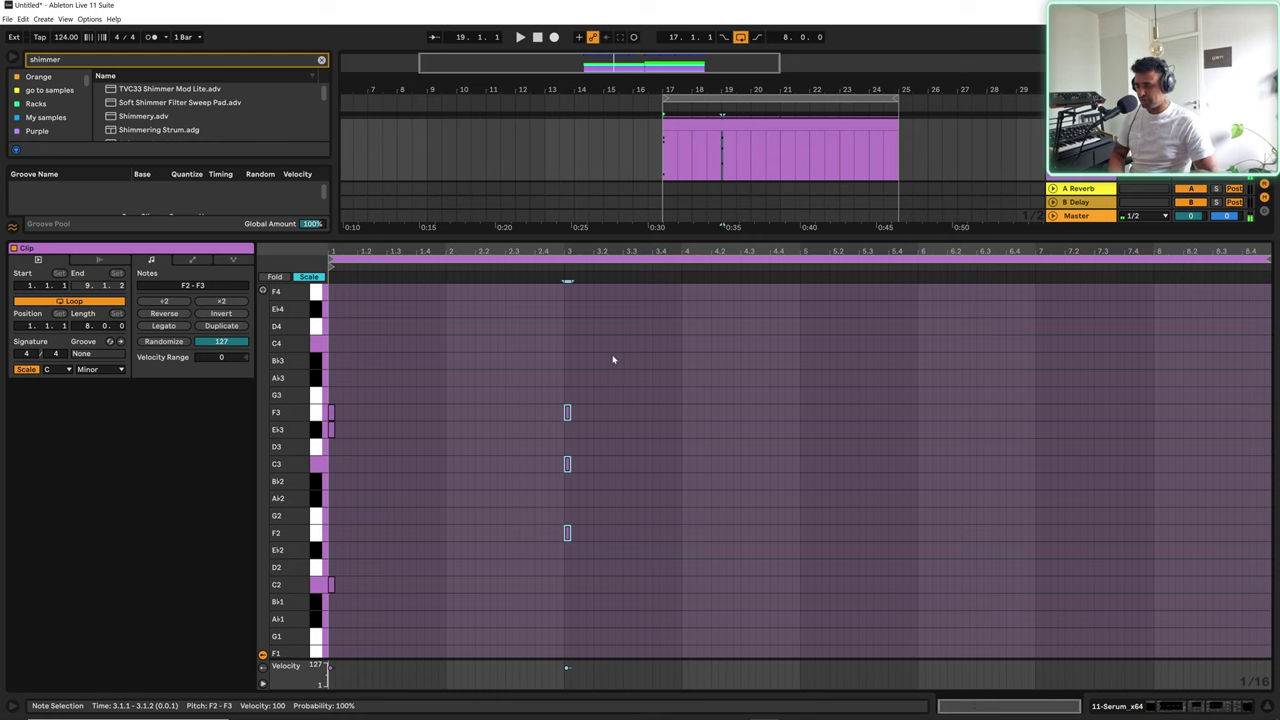
Step: Delete the second chord from the 11 Serum clip, play the remaining stab, and return to the arrangement
{"action": "key", "text": "Delete"}
{"action": "key", "text": "space"}
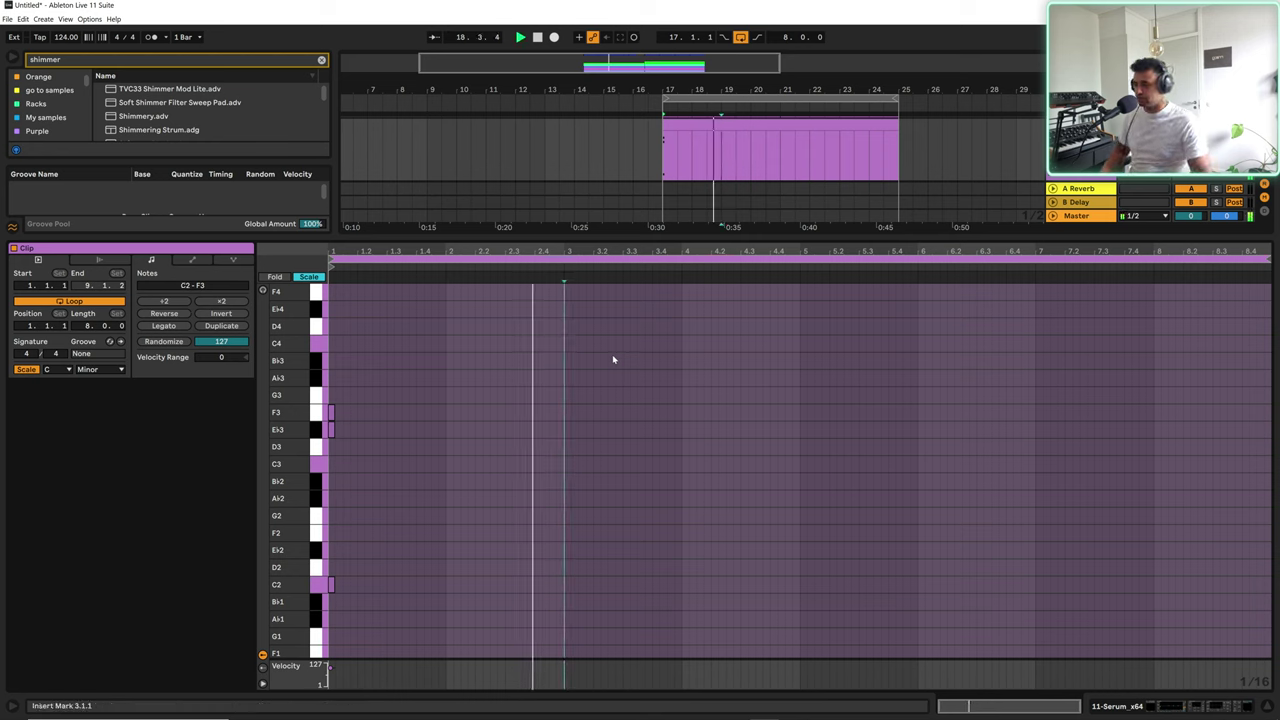
{"action": "key", "text": "space"}
{"action": "key", "text": "ctrl+alt+l"}
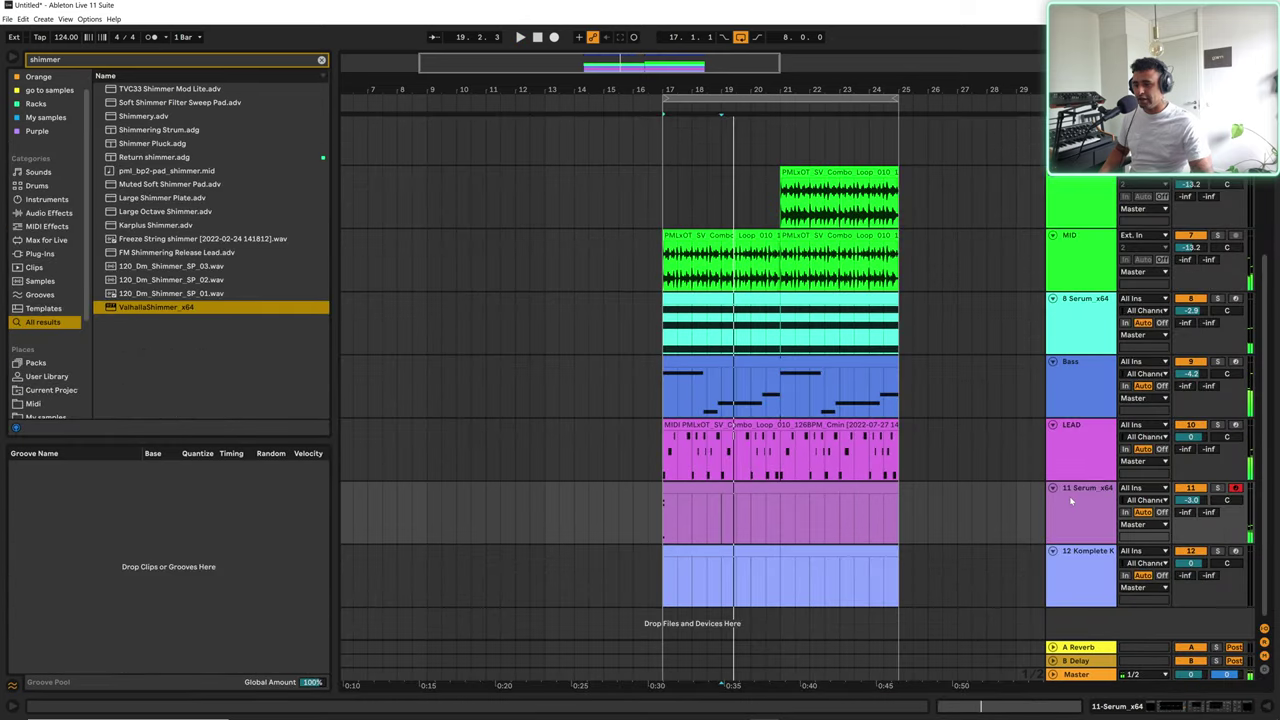
Step: Freeze the 11 Serum track
{"action": "left_click", "coordinate": [1076, 507]}
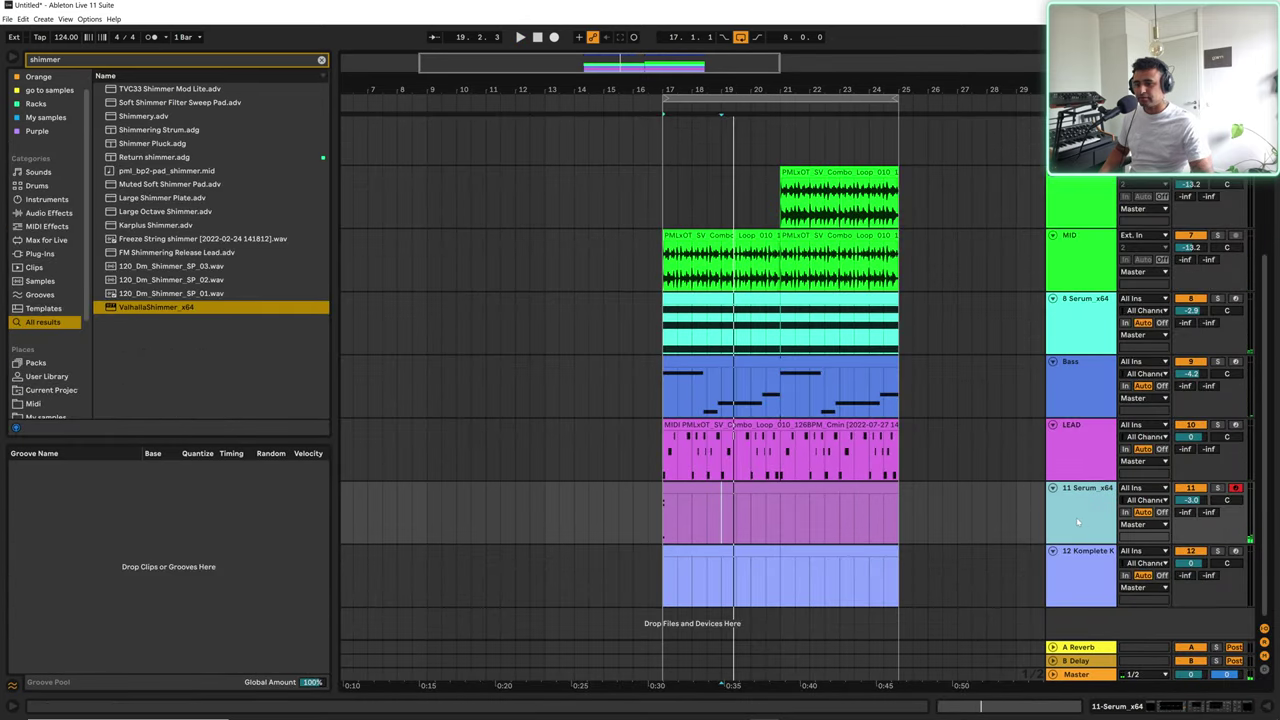
{"action": "right_click", "coordinate": [1077, 521]}
{"action": "left_click", "coordinate": [1110, 284]}
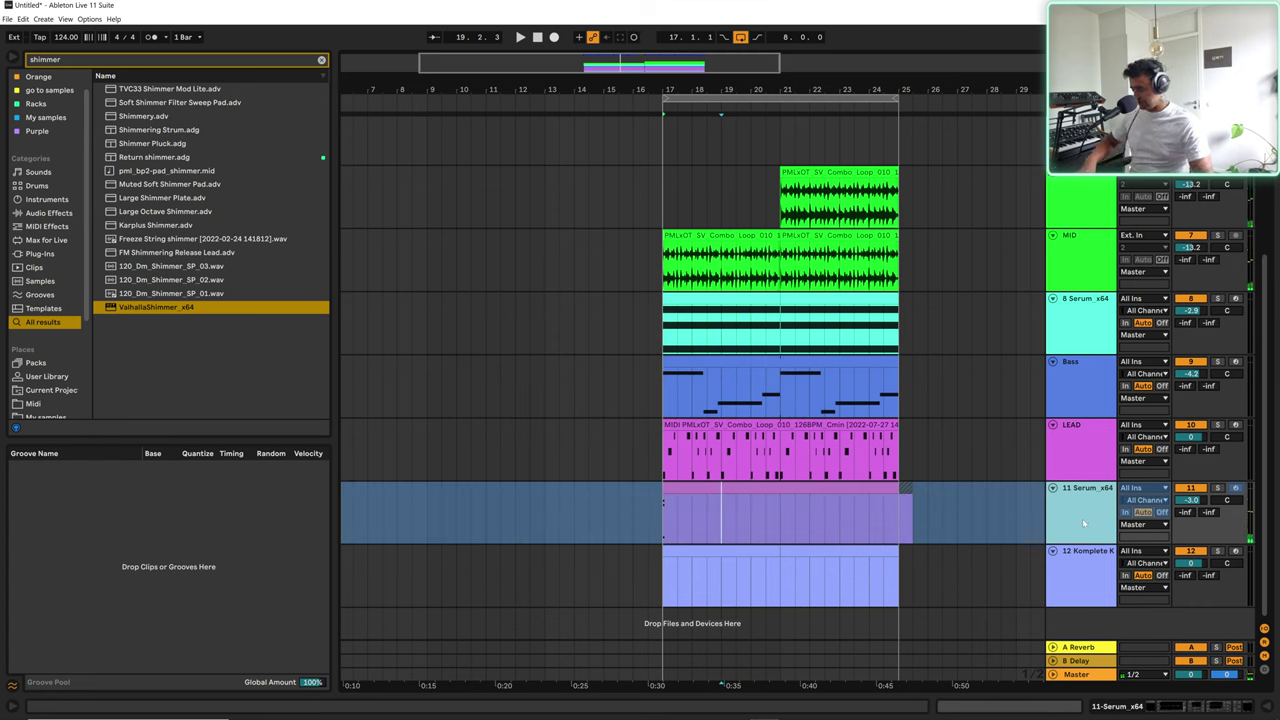
Step: Insert an audio track below 11 Serum and copy the frozen clip onto it at bar 17
{"action": "key", "text": "ctrl+t"}
{"action": "left_click_drag", "start_coordinate": [767, 490], "coordinate": [767, 552]}
{"action": "key", "text": "ctrl+z"}
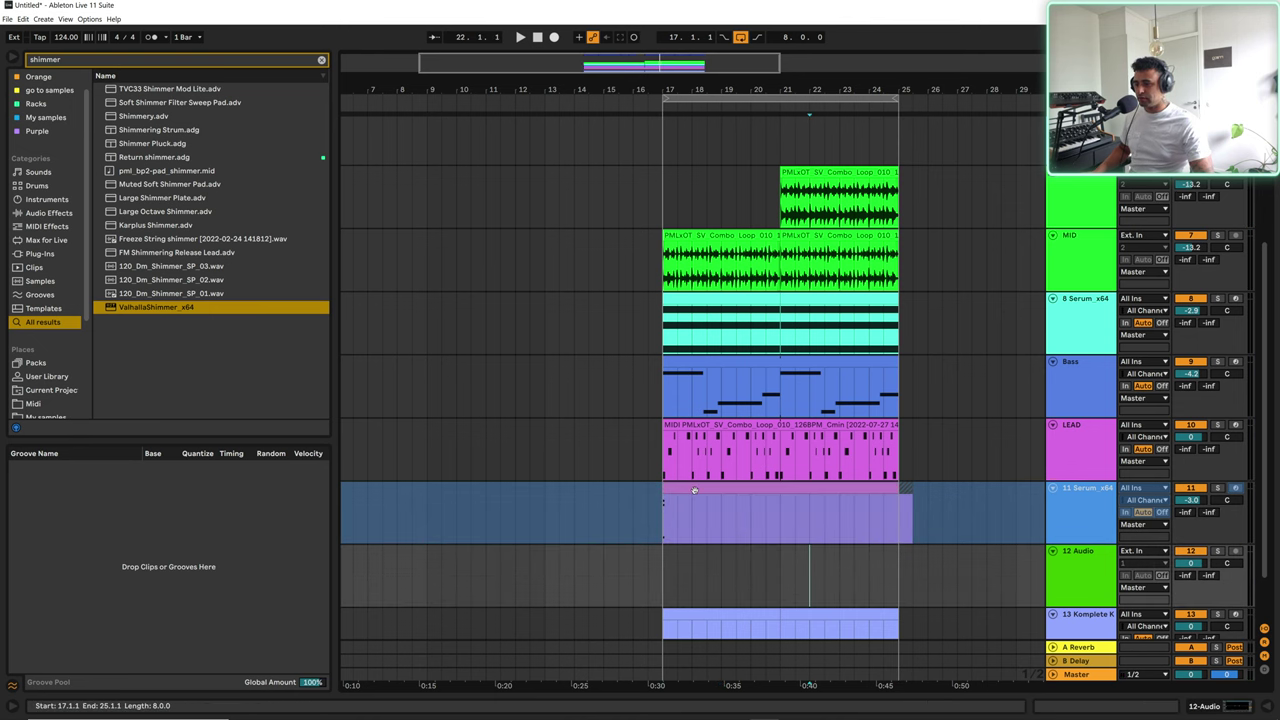
{"action": "left_click_drag", "start_coordinate": [690, 490], "coordinate": [698, 558]}
{"action": "scroll", "coordinate": [755, 587], "scroll_direction": "down", "scroll_amount": 2}
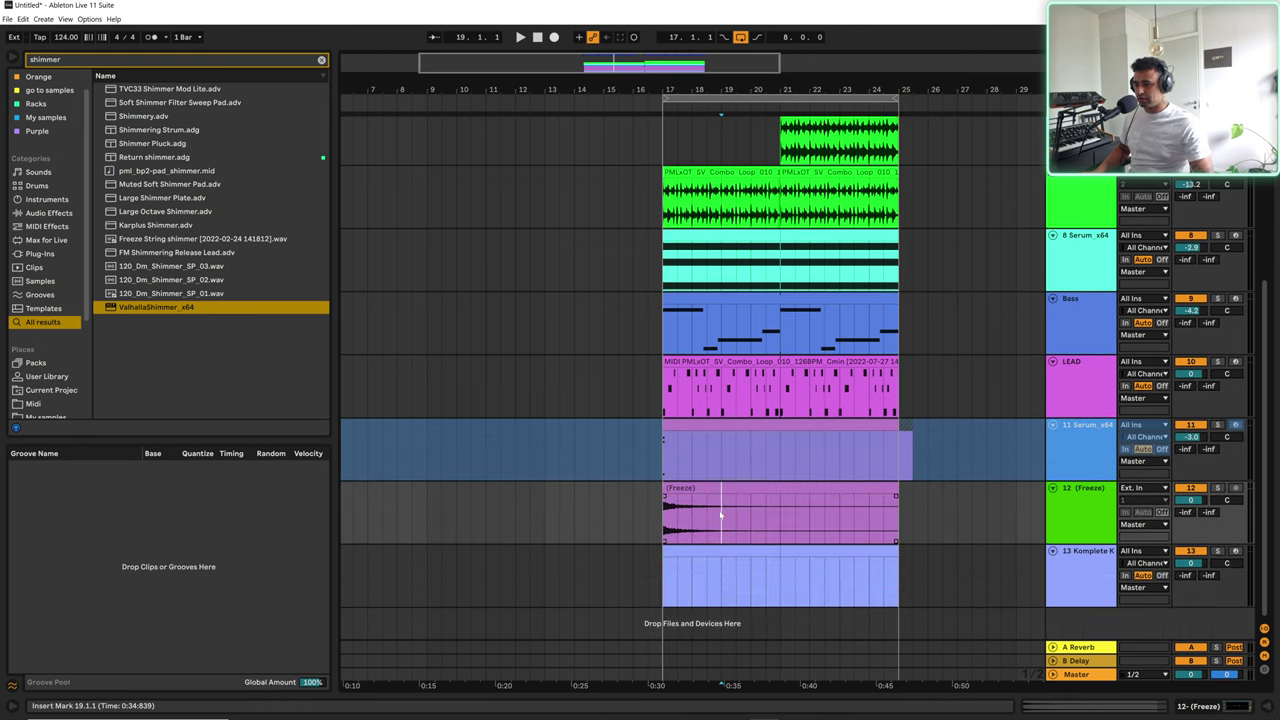
Step: Split the frozen audio into two four-bar clips of the chord at bars 17 and 21, and reverse the second
{"action": "mouse_move", "coordinate": [697, 488]}
{"action": "left_mouse_down"}
{"action": "mouse_move", "coordinate": [884, 488]}
{"action": "mouse_move", "coordinate": [695, 488]}
{"action": "left_mouse_up"}
{"action": "left_click_drag", "start_coordinate": [780, 520], "coordinate": [664, 508]}
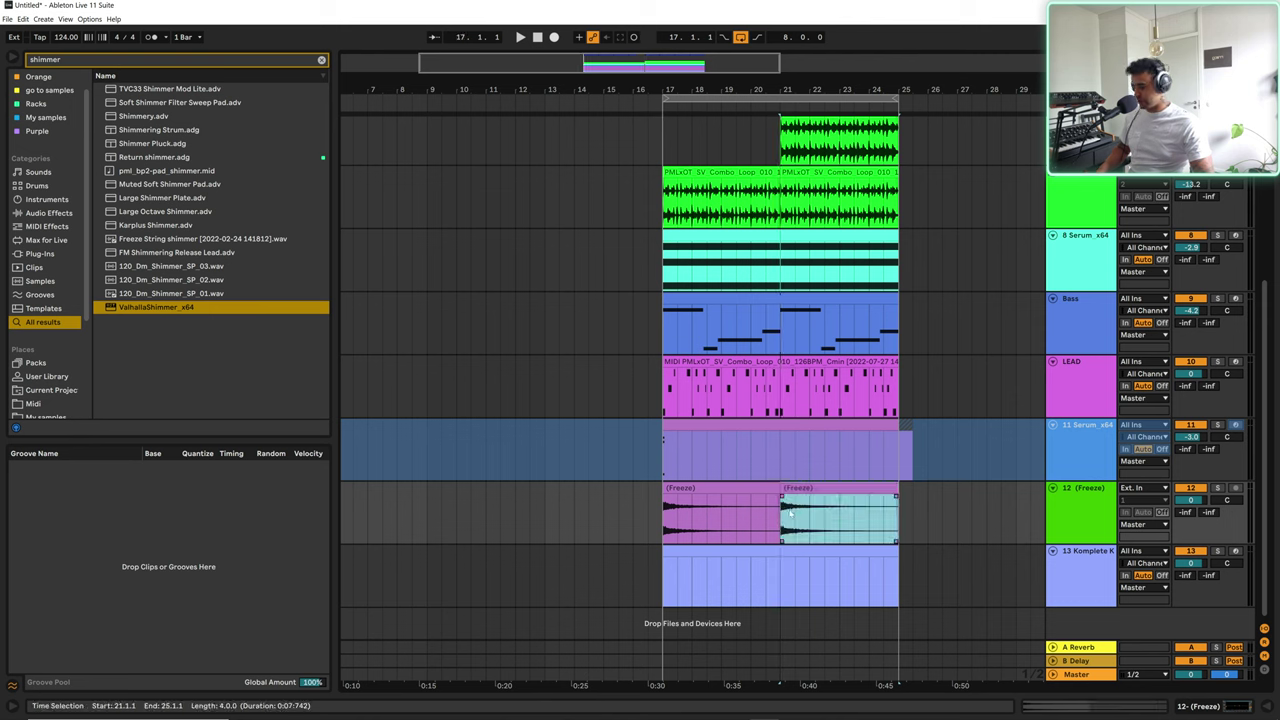
{"action": "key", "text": "ctrl+d"}
Step: Deactivate the 11 Serum track and play the frozen chord with its reversed copy from bar 17 and bar 22
{"action": "left_click", "coordinate": [665, 518]}
{"action": "key", "text": "space"}
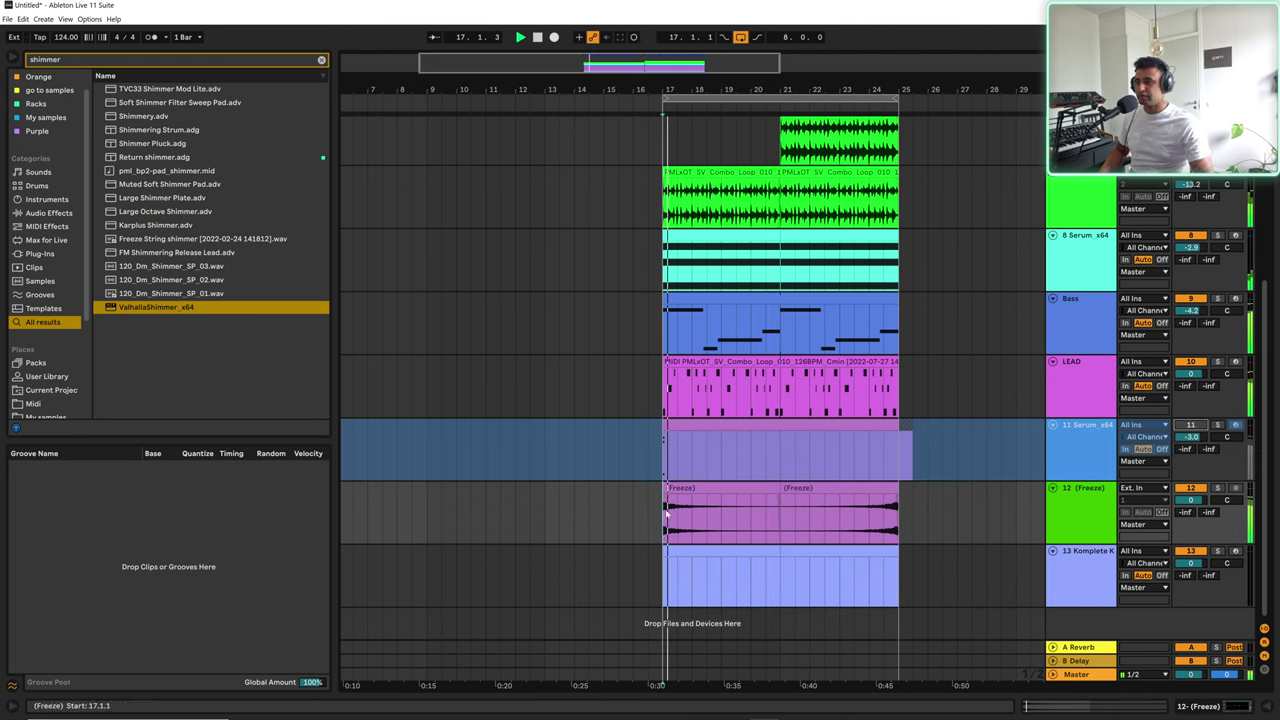
{"action": "left_click", "coordinate": [800, 516]}
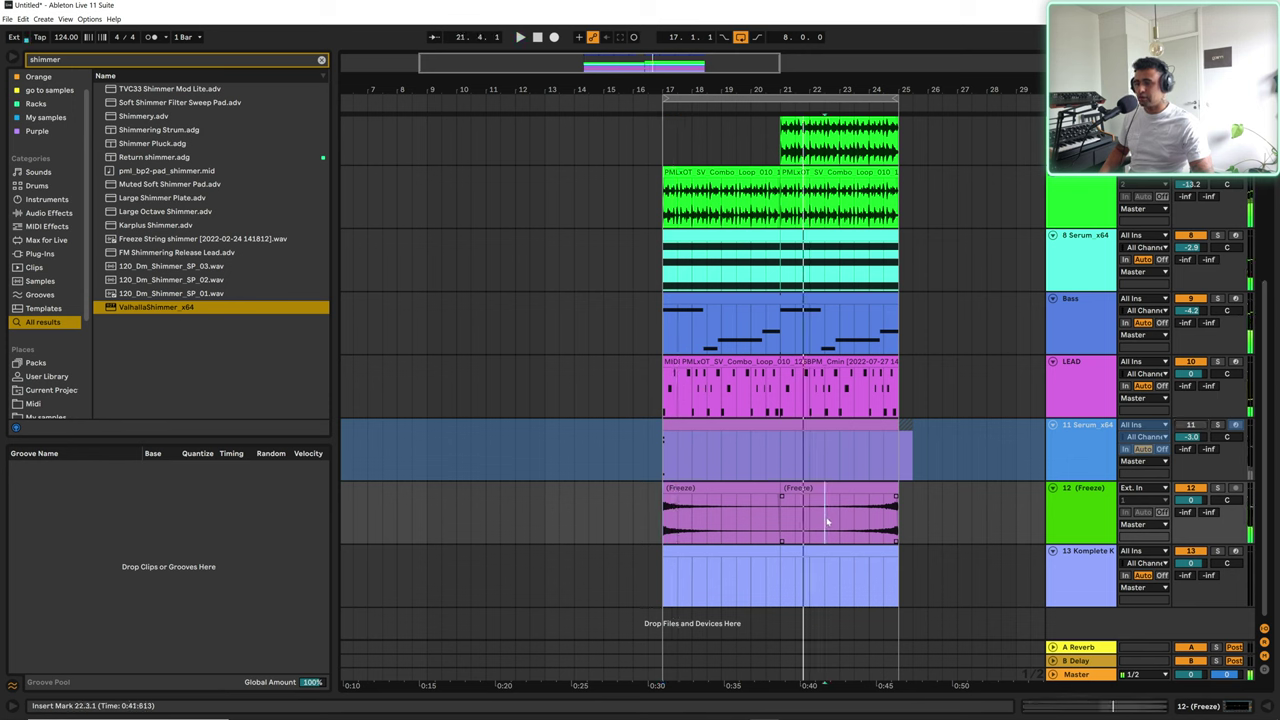
{"action": "left_click", "coordinate": [827, 516]}
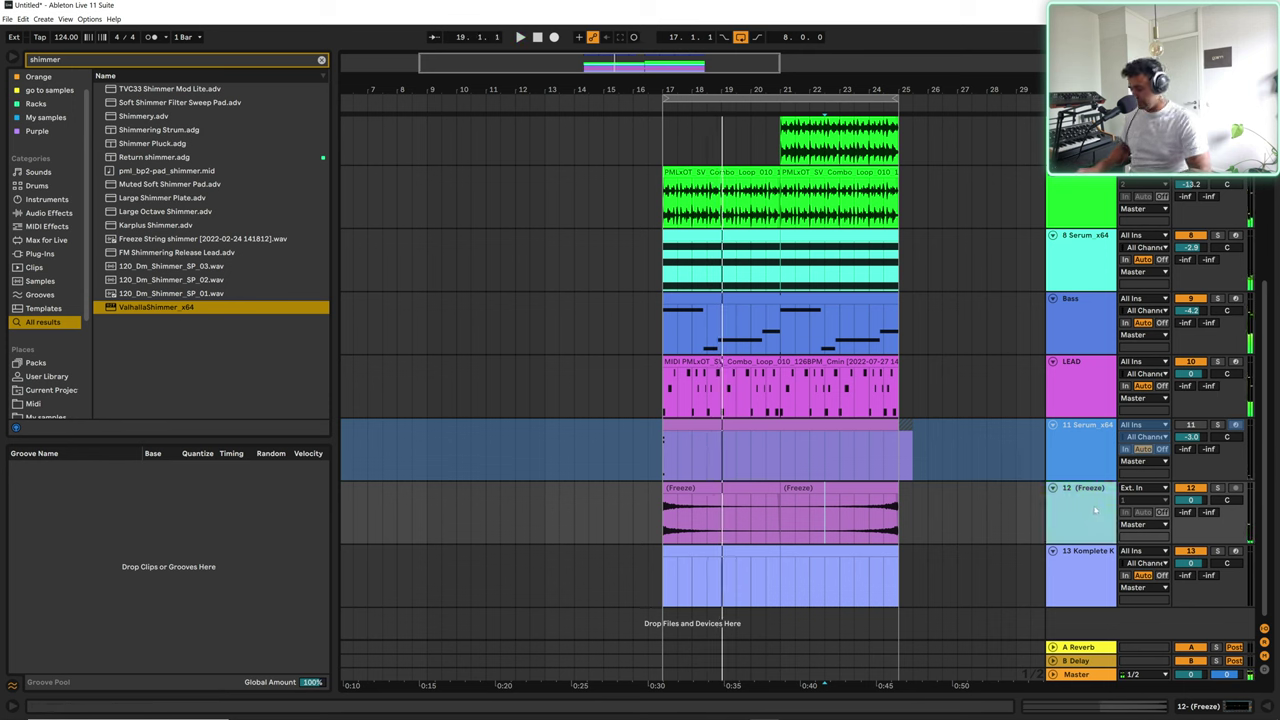
Step: Insert a MIDI track below 12 (Freeze) and create an empty one-bar MIDI clip on it at bar 17
{"action": "key", "text": "ctrl+shift+t"}
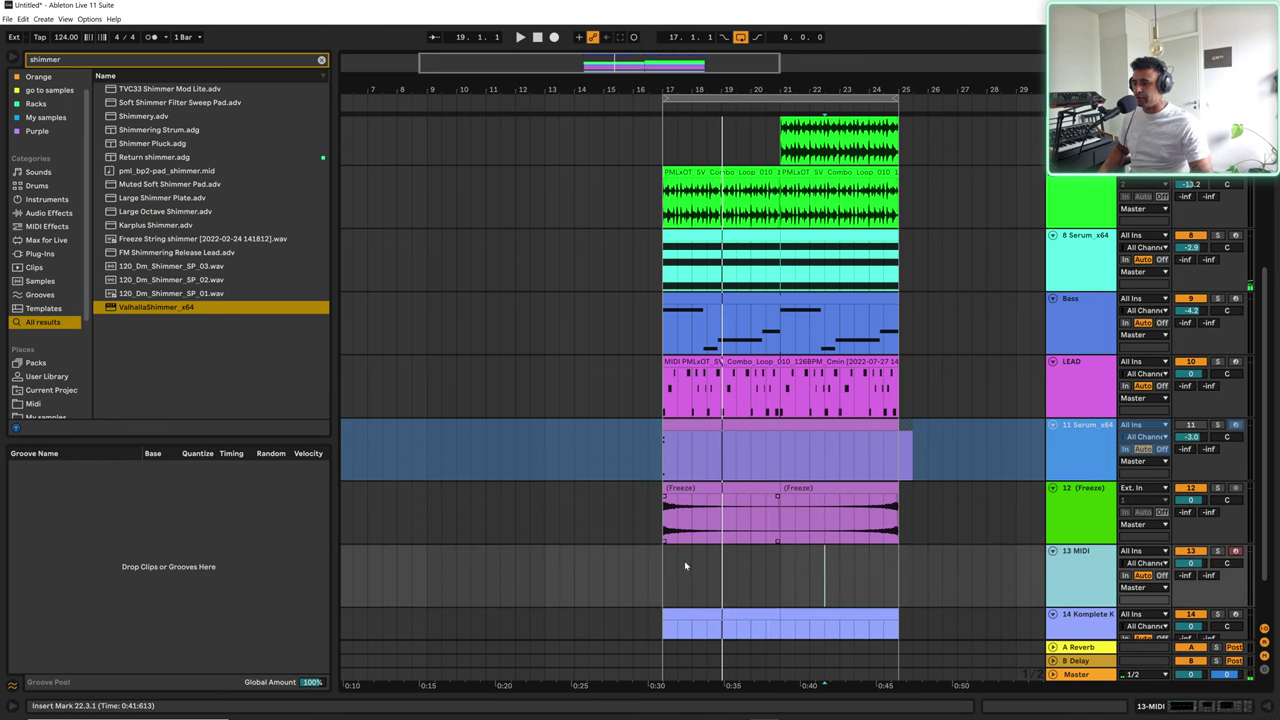
{"action": "key", "text": "space"}
{"action": "left_click_drag", "start_coordinate": [671, 578], "coordinate": [682, 575]}
{"action": "key", "text": "ctrl+shift+m"}
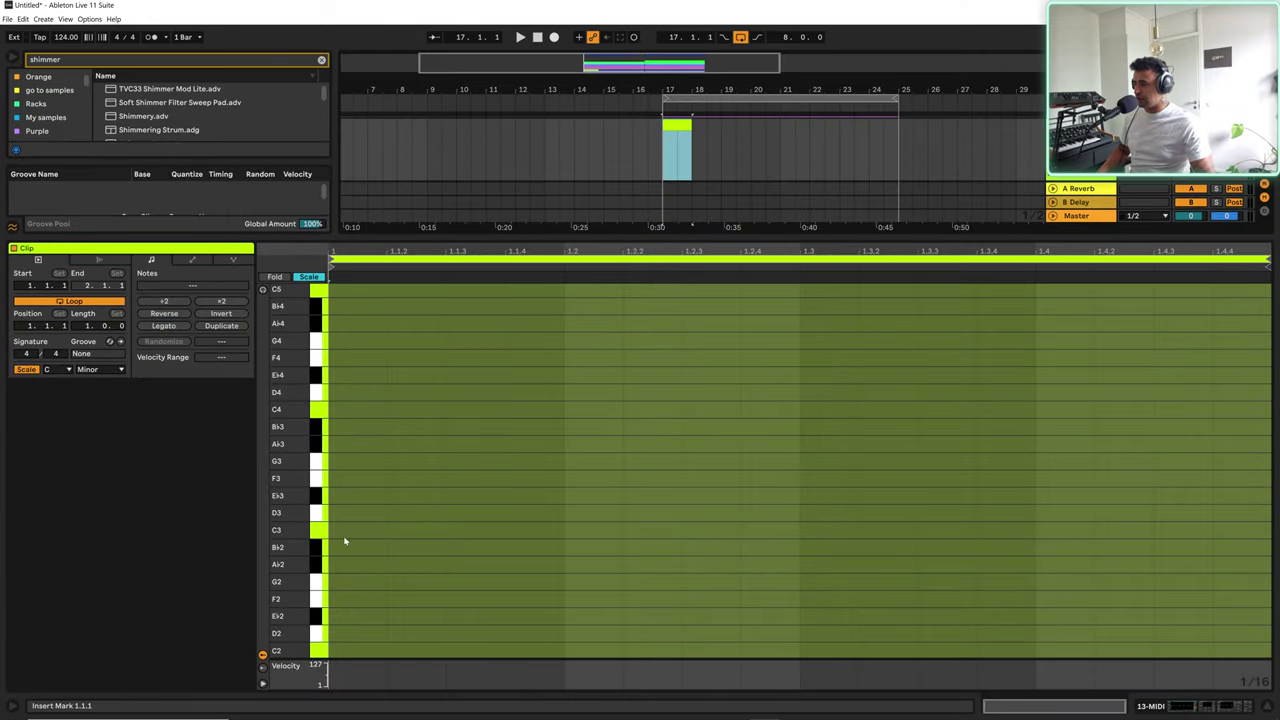
Step: Add a one-beat C3 note at the start of the new MIDI clip and close the clip's notes
{"action": "scroll", "coordinate": [355, 570], "scroll_direction": "down", "scroll_amount": 3}
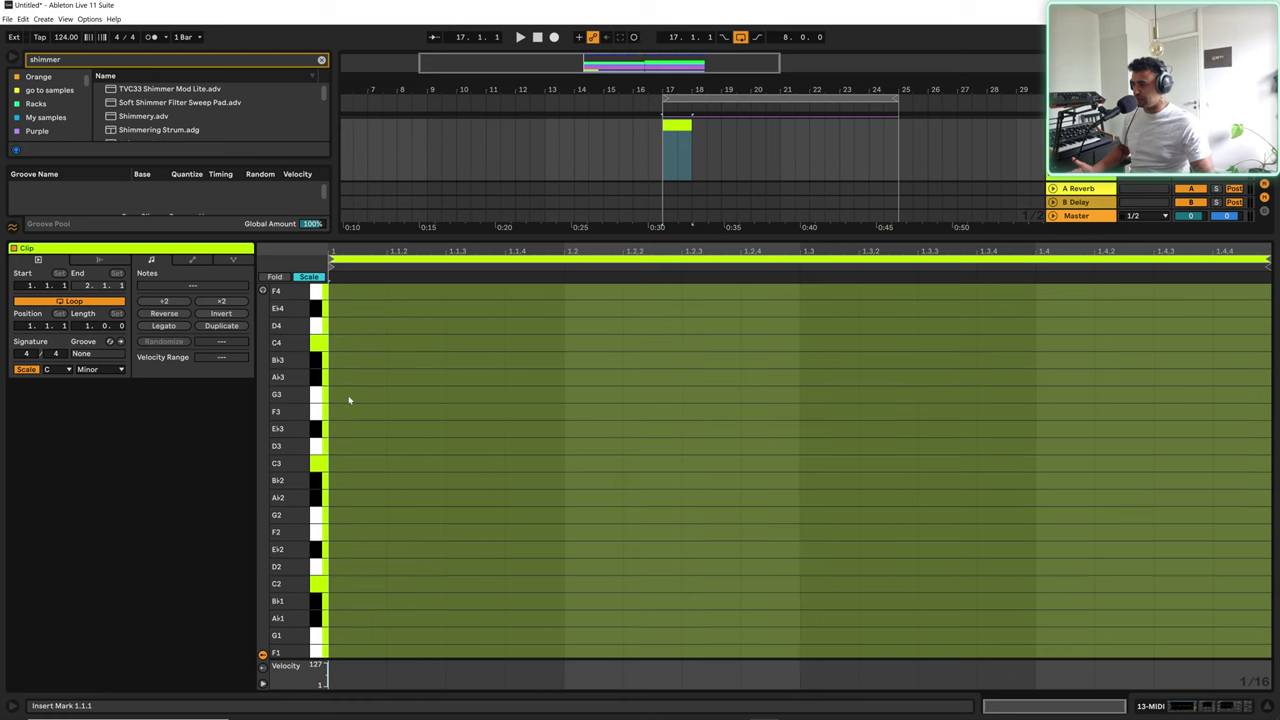
{"action": "double_click", "coordinate": [350, 465]}
{"action": "left_click_drag", "start_coordinate": [478, 469], "coordinate": [582, 475]}
{"action": "left_click", "coordinate": [1271, 711]}
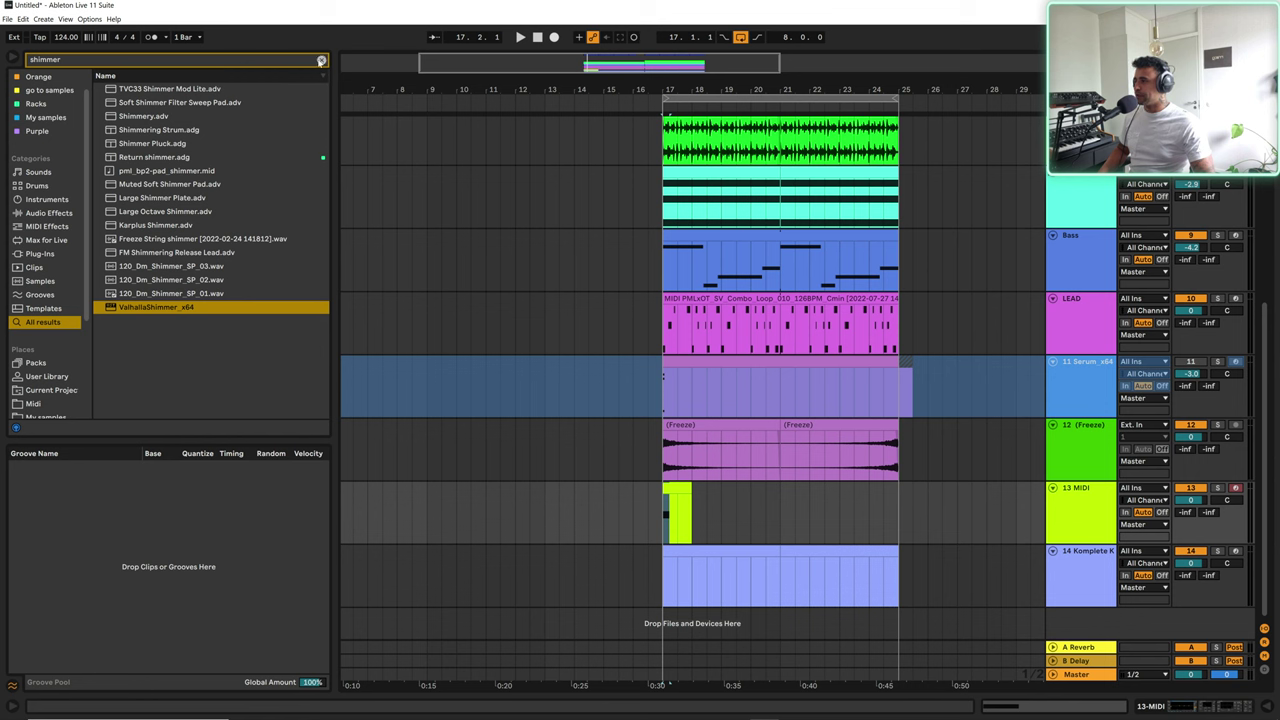
Step: Search the browser for "serum" and load Serum onto the 13 MIDI track
{"action": "left_click", "coordinate": [321, 60]}
{"action": "type", "text": "serum"}
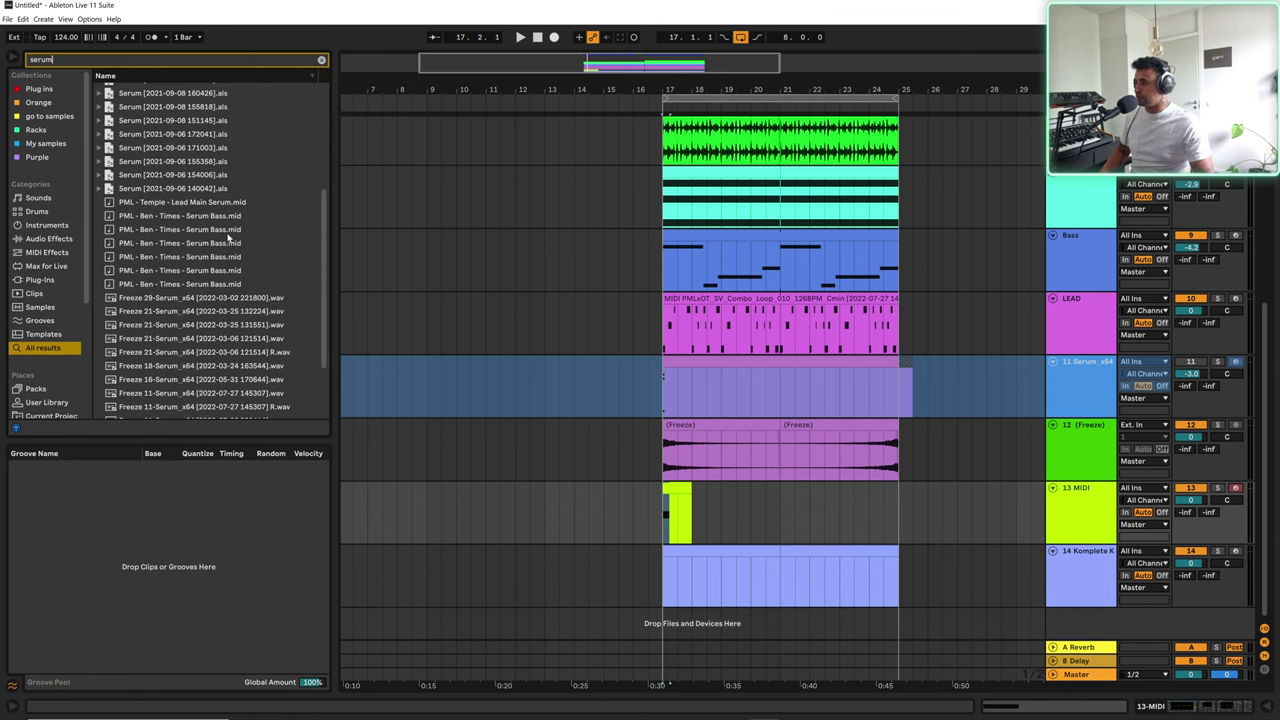
{"action": "scroll", "coordinate": [171, 373], "scroll_direction": "down", "scroll_amount": 3}
{"action": "left_click", "coordinate": [134, 412]}
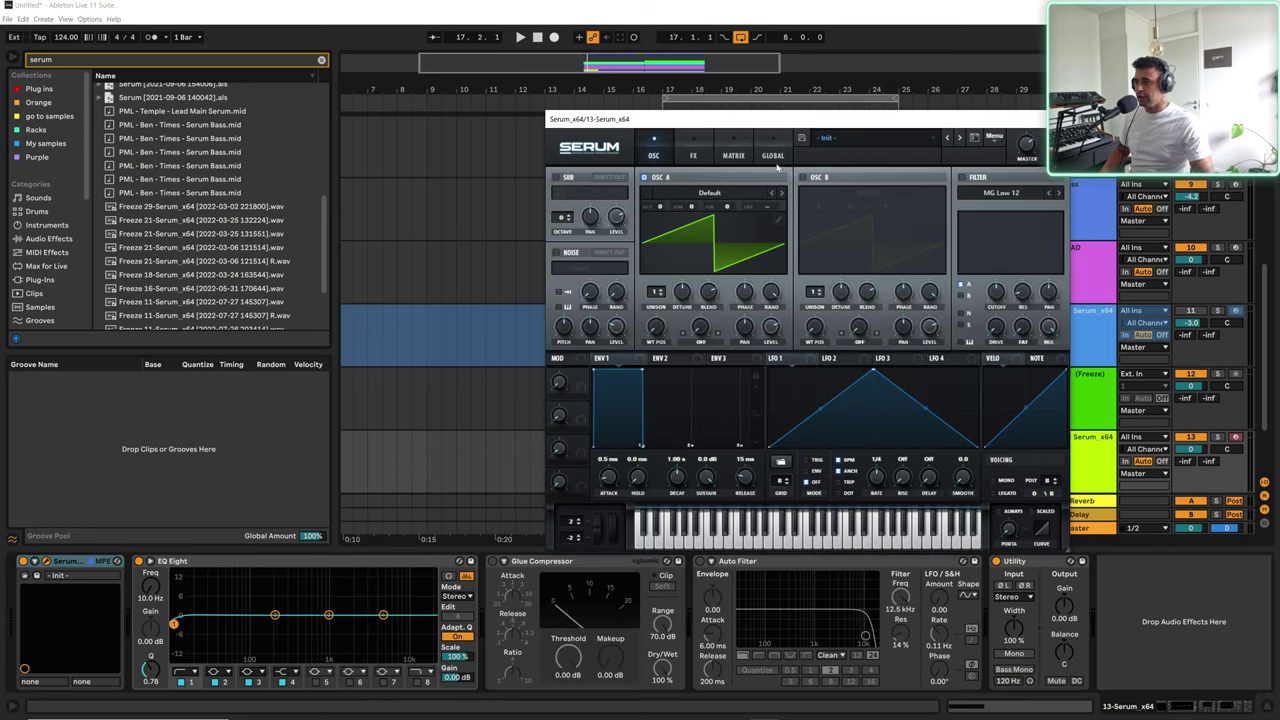
Step: Enable Serum's noise oscillator with the Analog BrightWhite sample and switch off oscillator A
{"action": "left_click", "coordinate": [560, 252]}
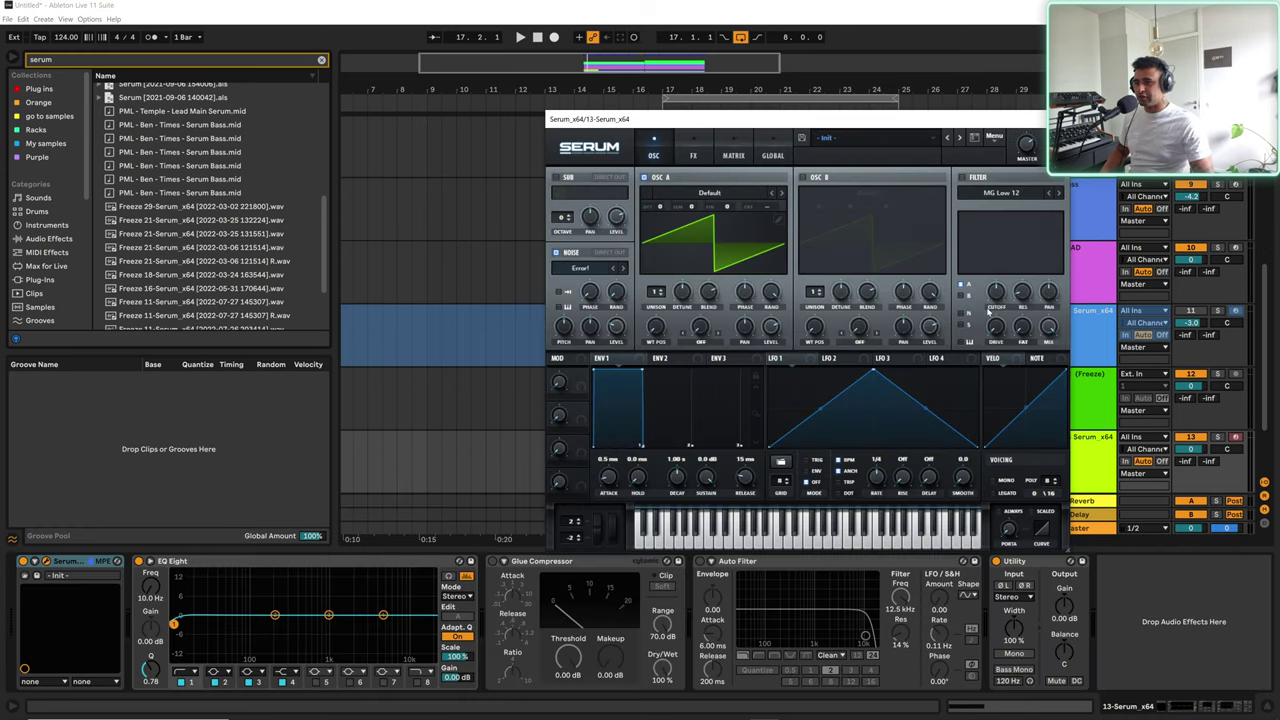
{"action": "left_click", "coordinate": [587, 273]}
{"action": "mouse_move", "coordinate": [600, 283]}
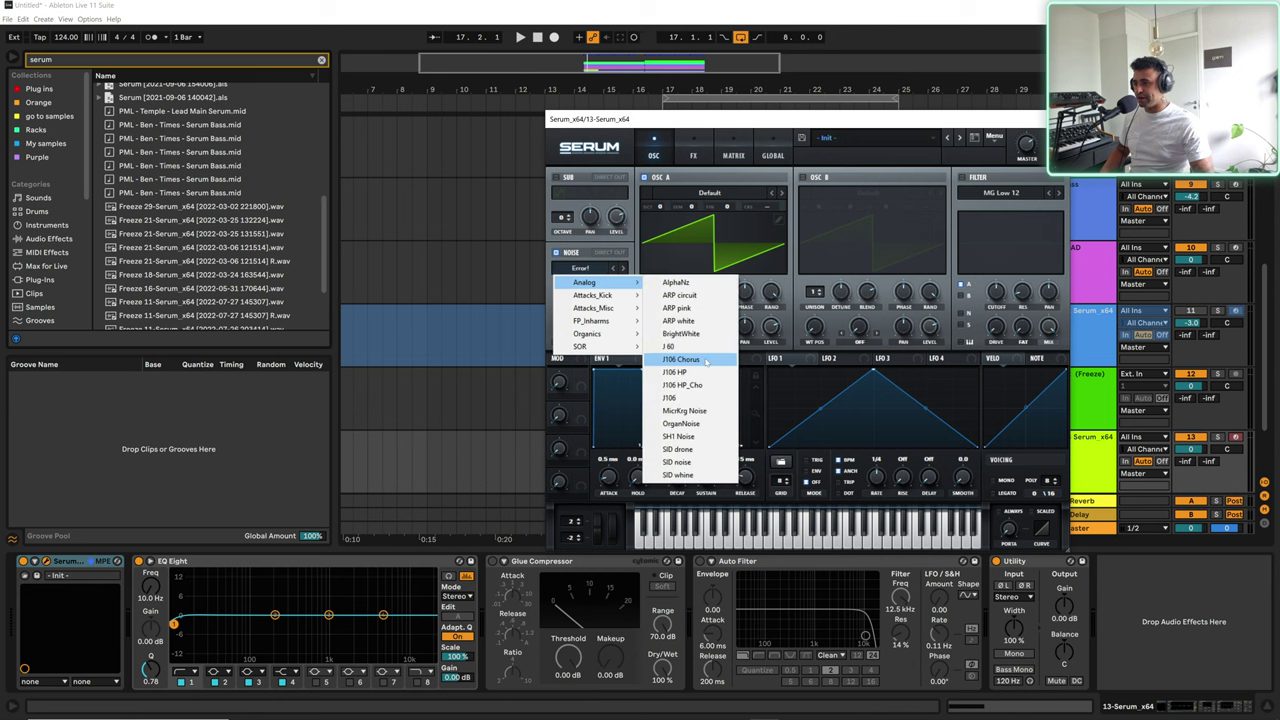
{"action": "left_click", "coordinate": [692, 335]}
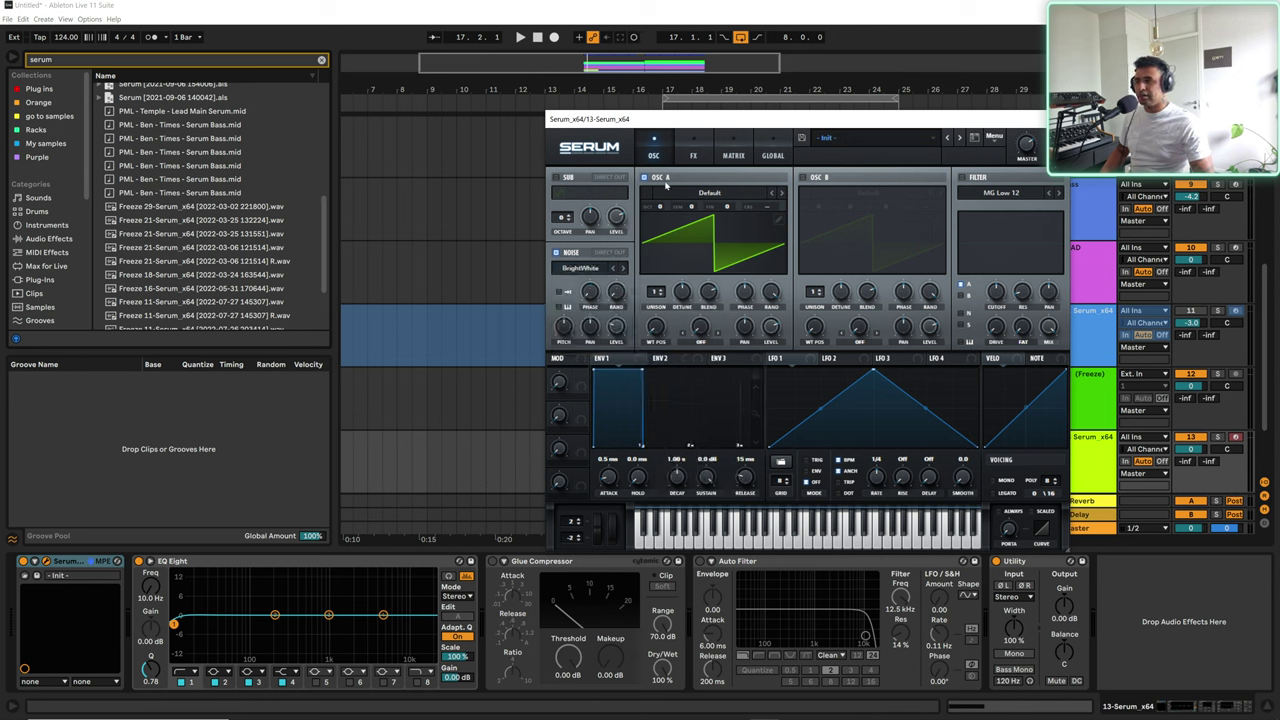
{"action": "left_click", "coordinate": [645, 178]}
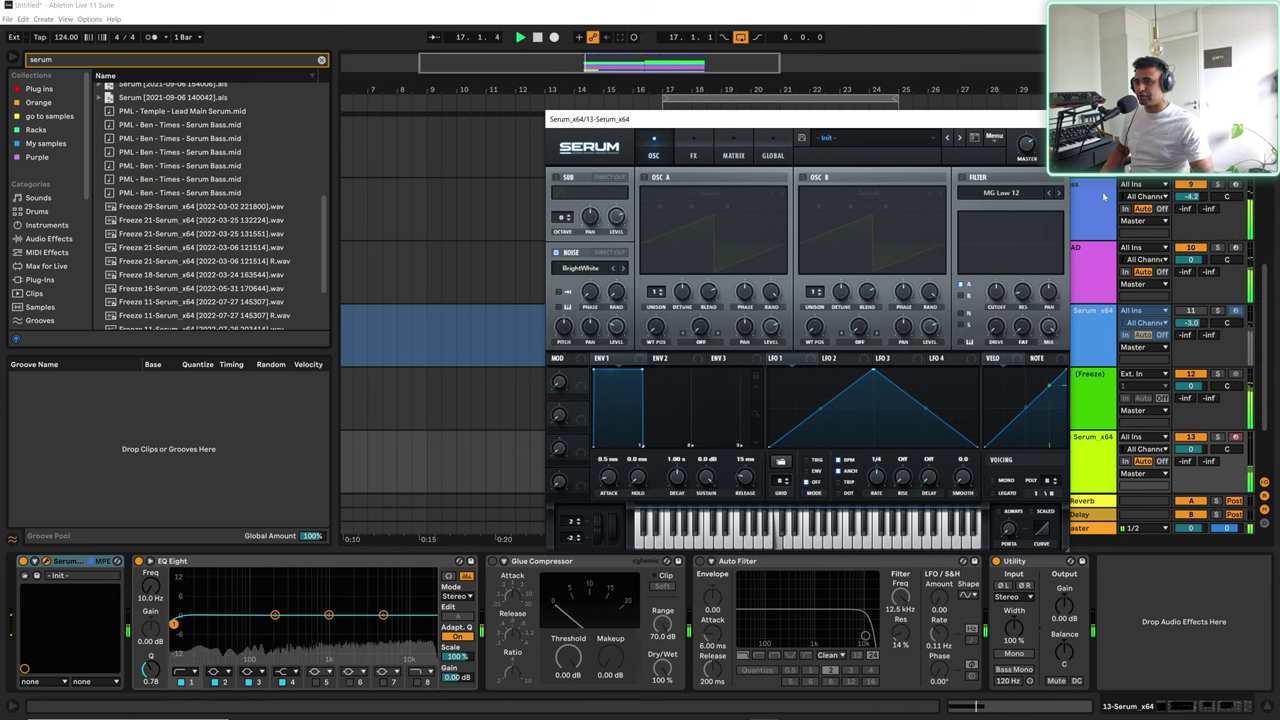
Step: Move EQ Eight's low cut on the noise track to 1.02 kHz, raise Serum's noise level, and play the result
{"action": "left_click_drag", "start_coordinate": [176, 622], "coordinate": [329, 627]}
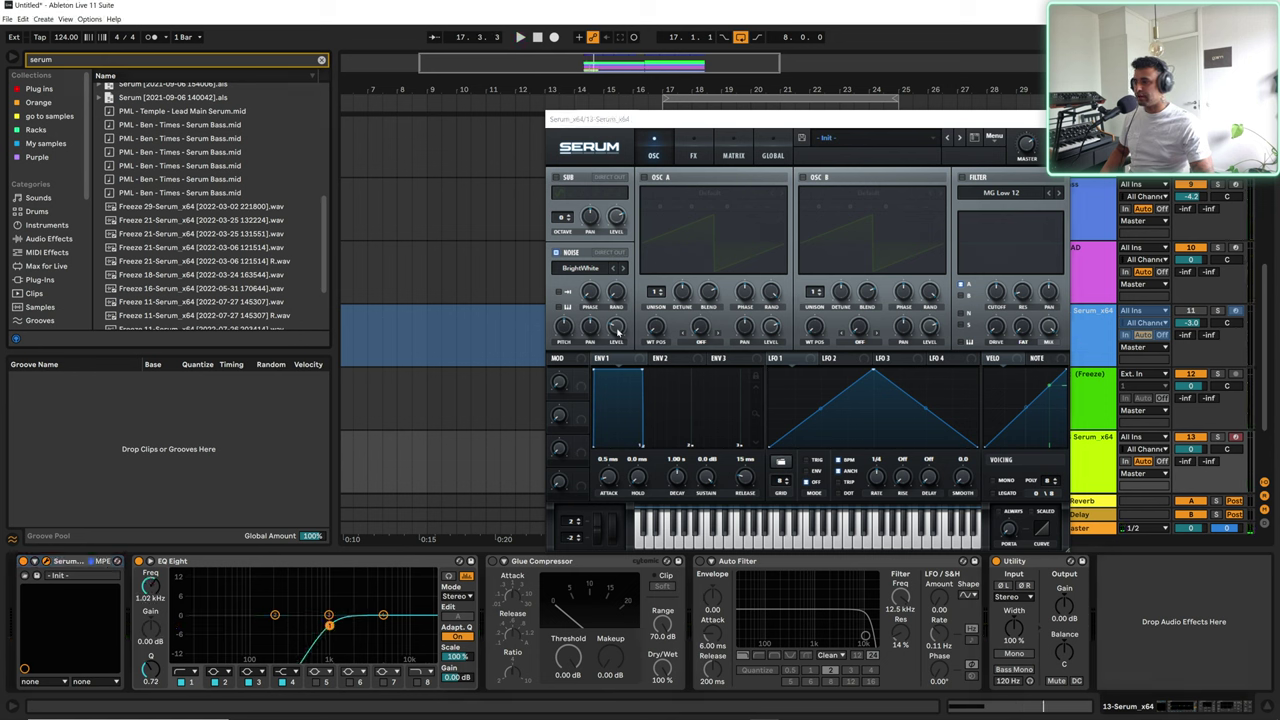
{"action": "left_click_drag", "start_coordinate": [617, 332], "coordinate": [619, 291]}
{"action": "key", "text": "space"}
{"action": "key", "text": "space"}
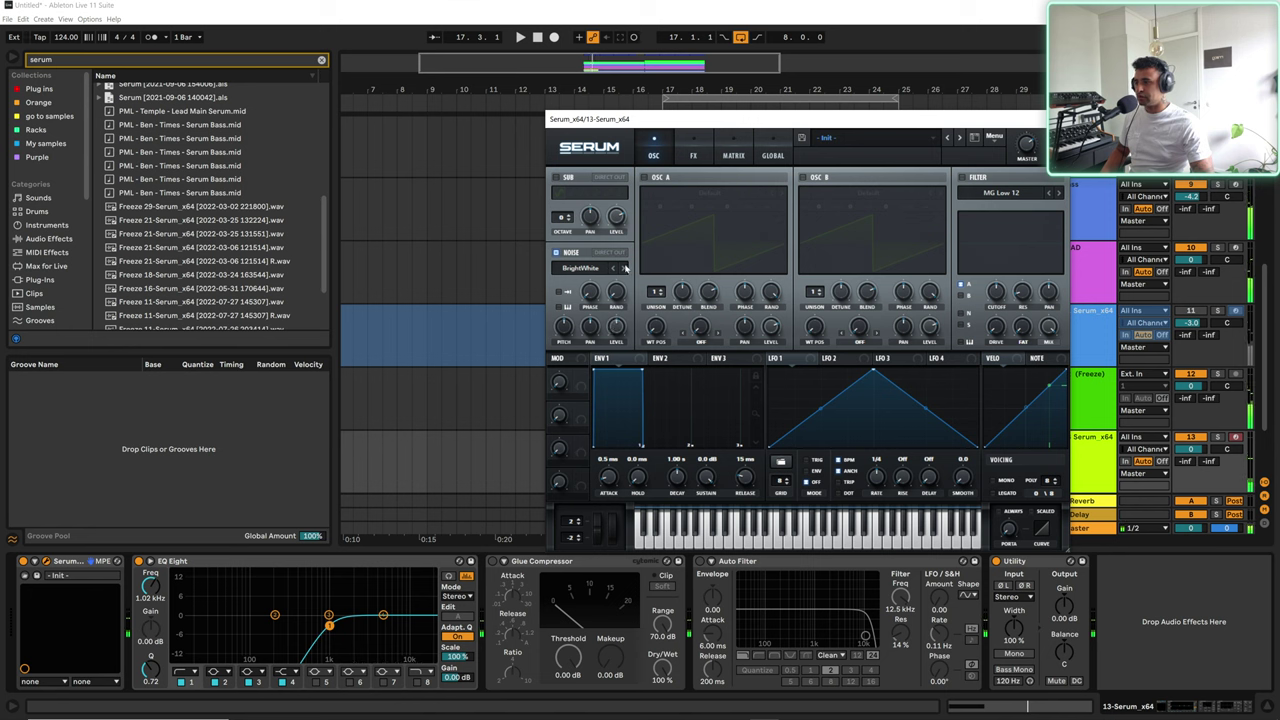
Step: Enable Serum's reverb with its mix at 72% and play the noise hit
{"action": "left_click", "coordinate": [692, 156]}
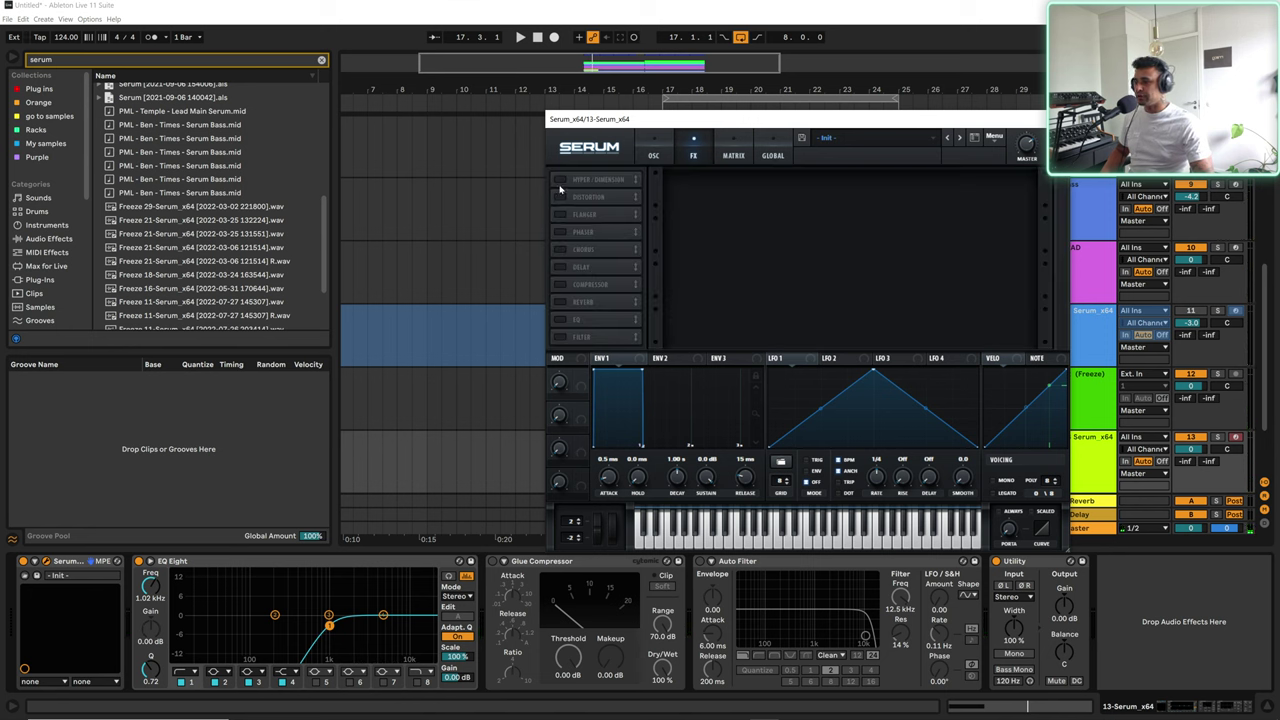
{"action": "left_click", "coordinate": [559, 301]}
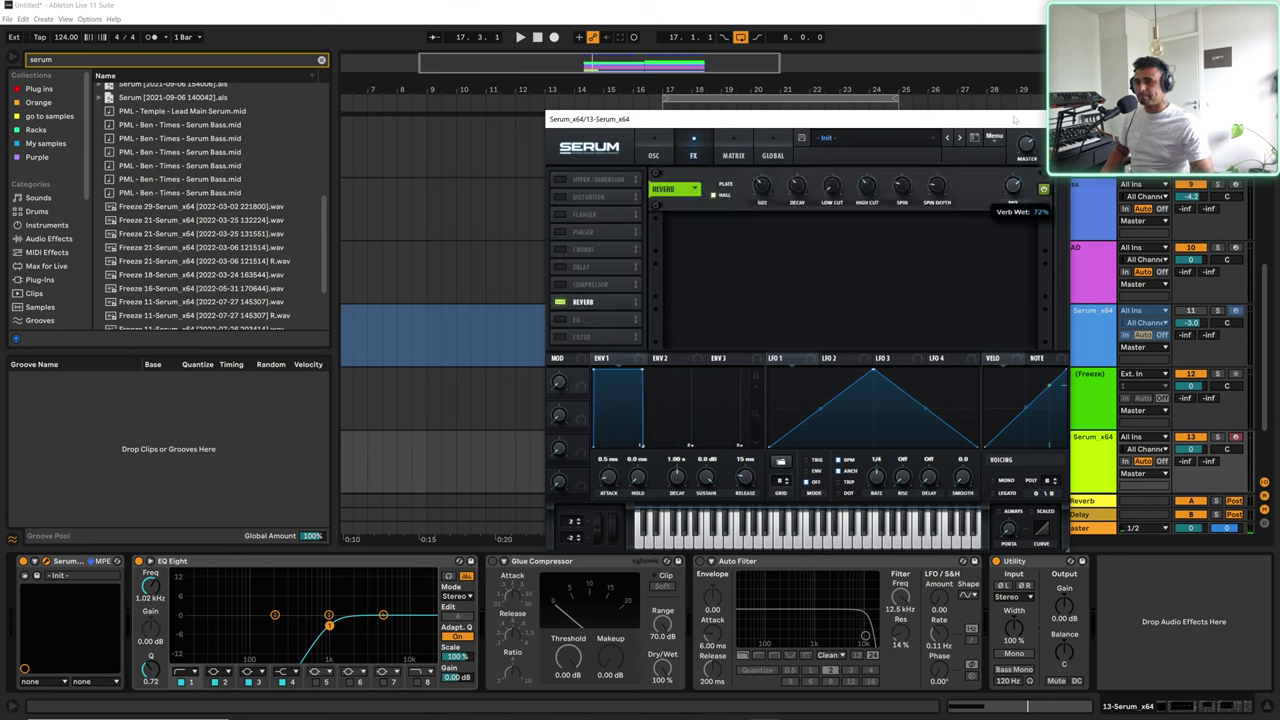
{"action": "key", "text": "space"}
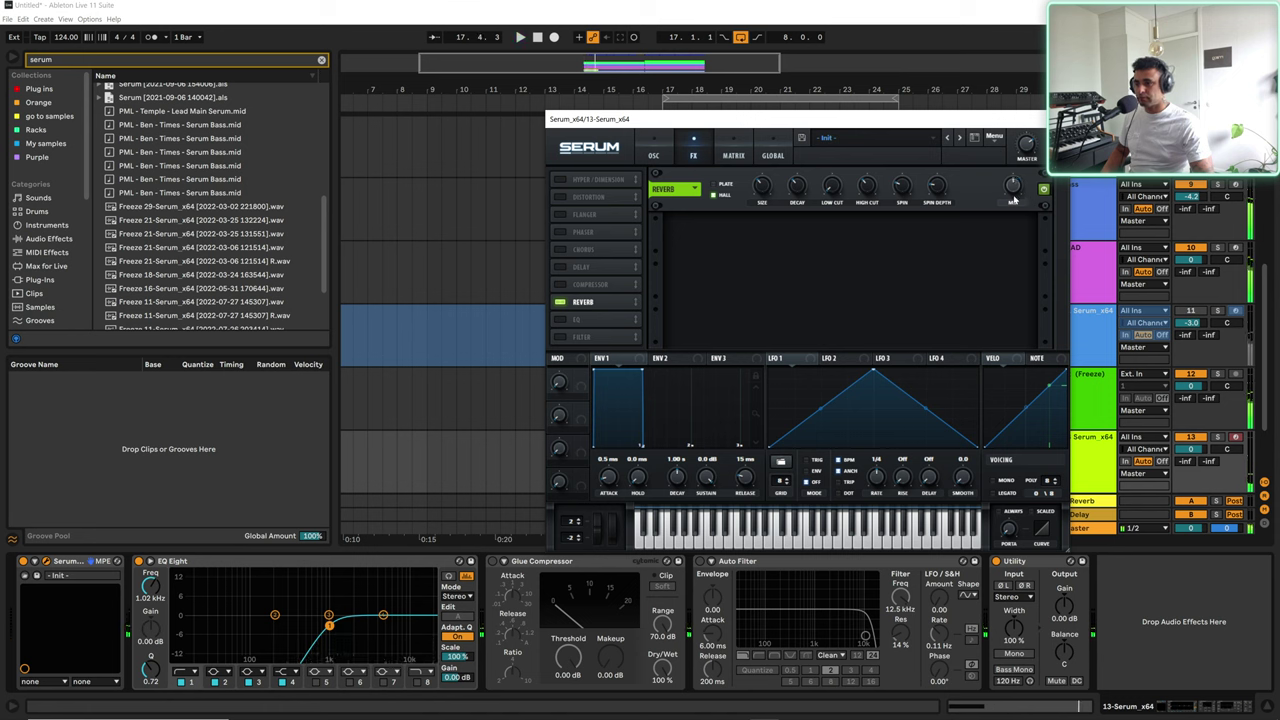
{"action": "key", "text": "space"}
Step: Lower the 13 Serum track's volume to -7.6 dB while listening to the loop
{"action": "left_click_drag", "start_coordinate": [1190, 449], "coordinate": [1190, 470]}
{"action": "key", "text": "space"}
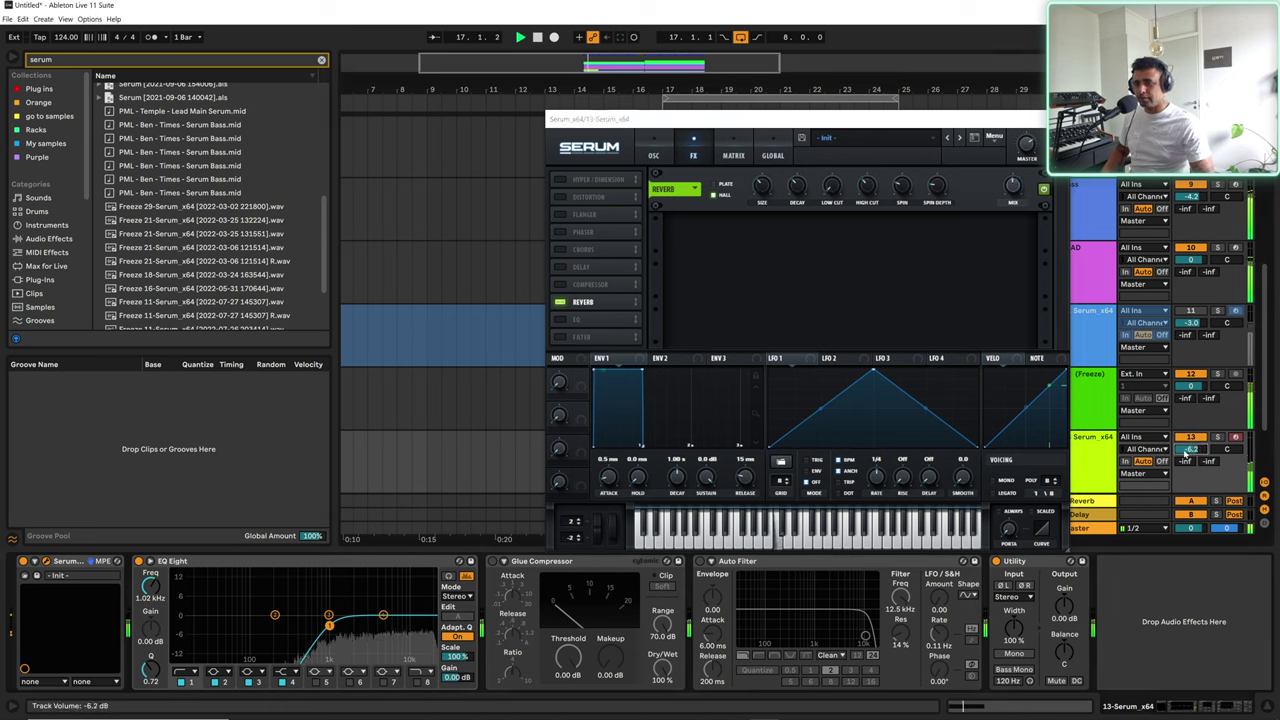
{"action": "key", "text": "space"}
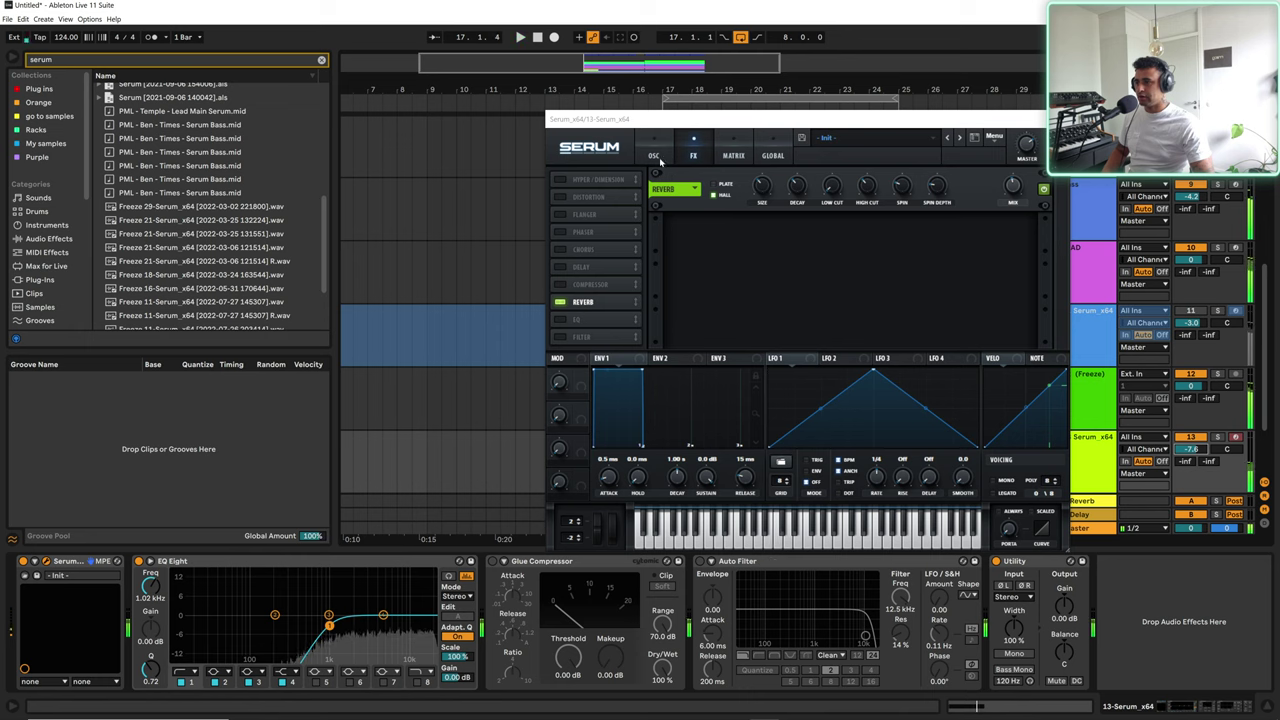
Step: Audition the J 60 and J106 Chorus noise samples in Serum, choose J 60, and close the plug-in window
{"action": "left_click", "coordinate": [653, 155]}
{"action": "key", "text": "space"}
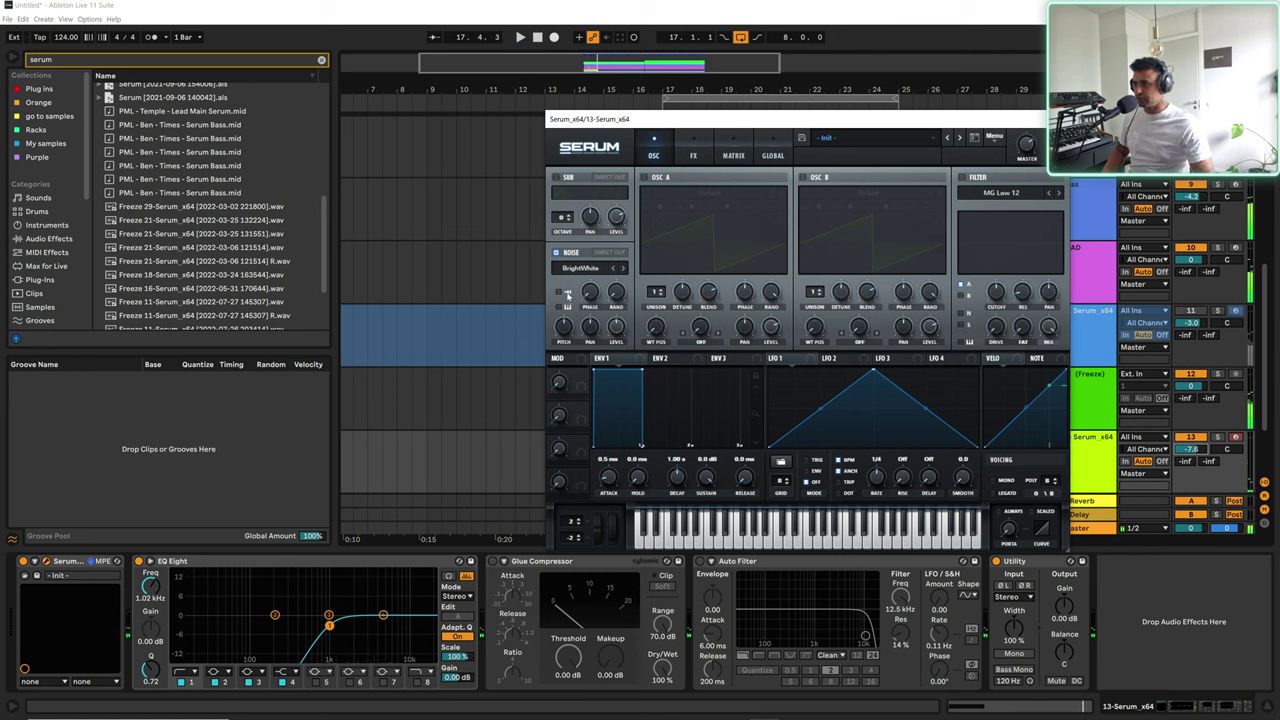
{"action": "left_click", "coordinate": [624, 270]}
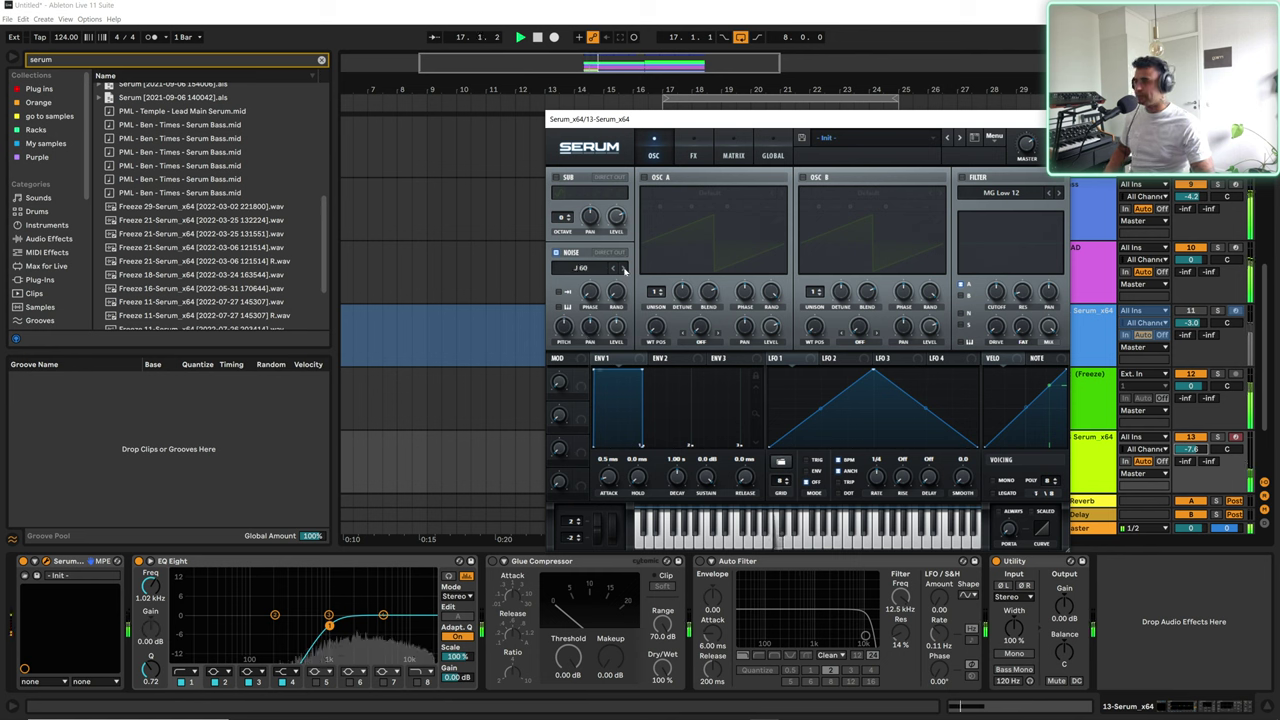
{"action": "left_click", "coordinate": [622, 270]}
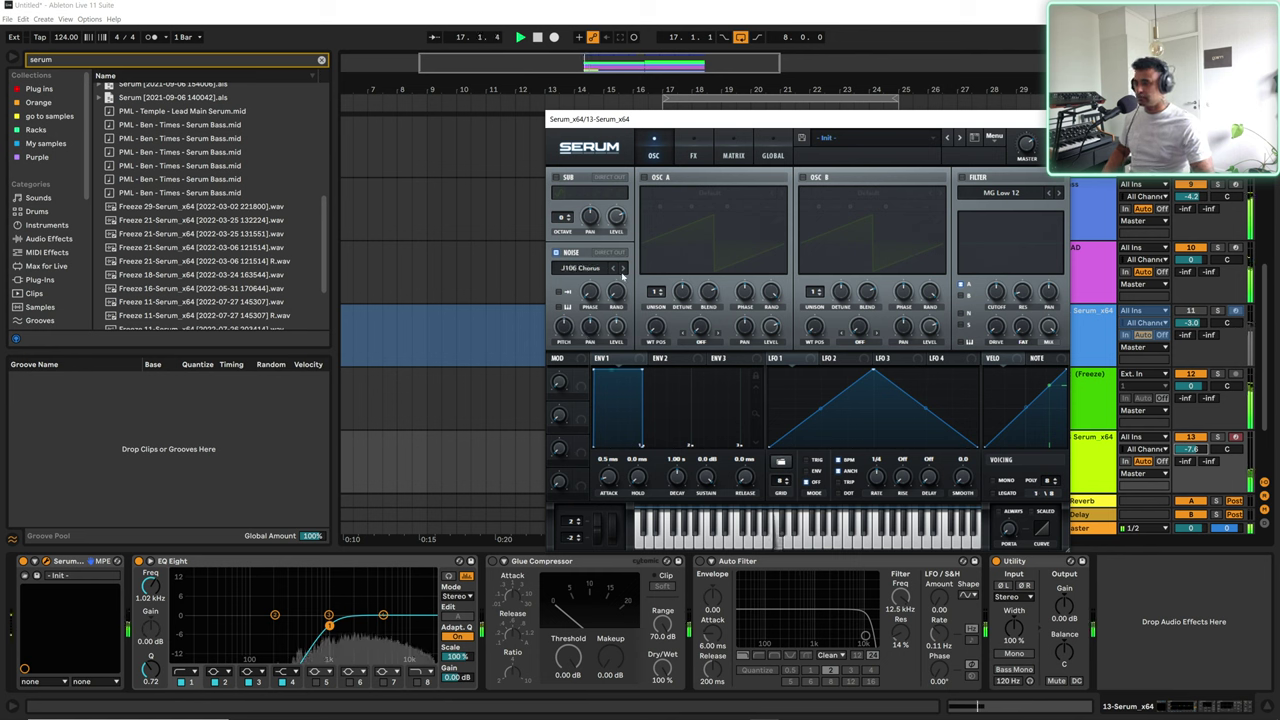
{"action": "left_click", "coordinate": [613, 269]}
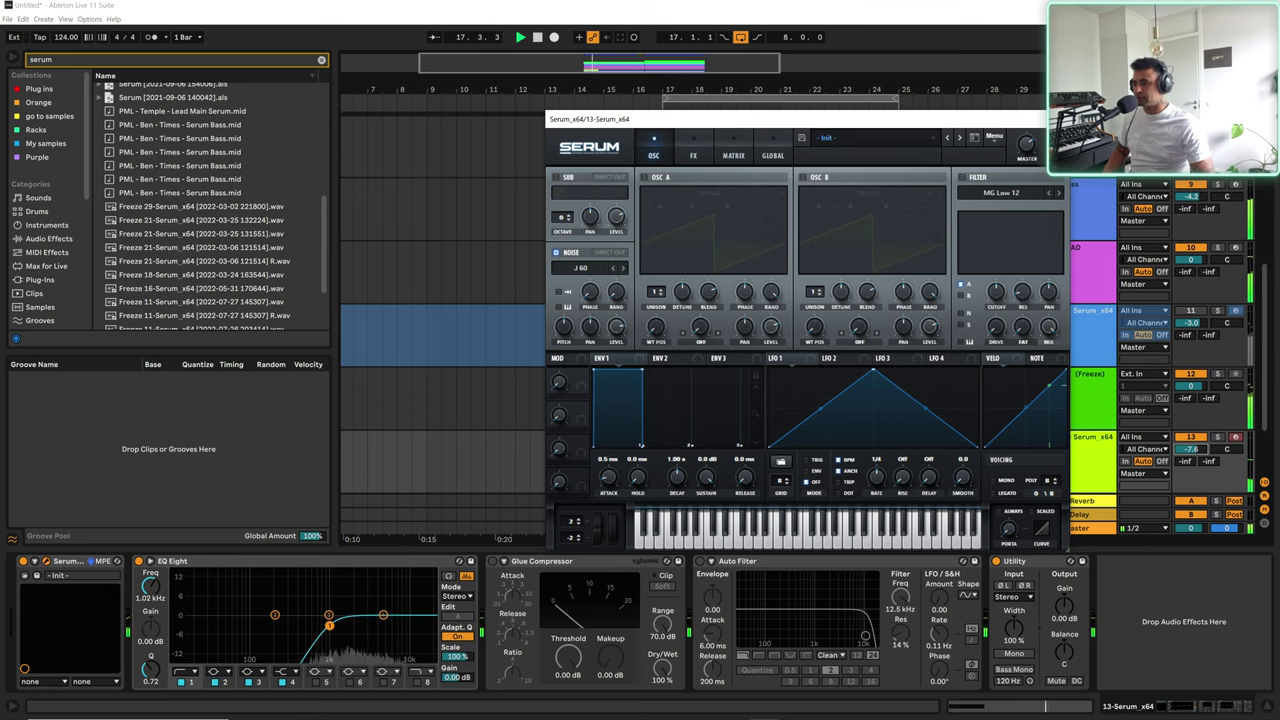
{"action": "key", "text": "space"}
{"action": "left_click", "coordinate": [1058, 119]}
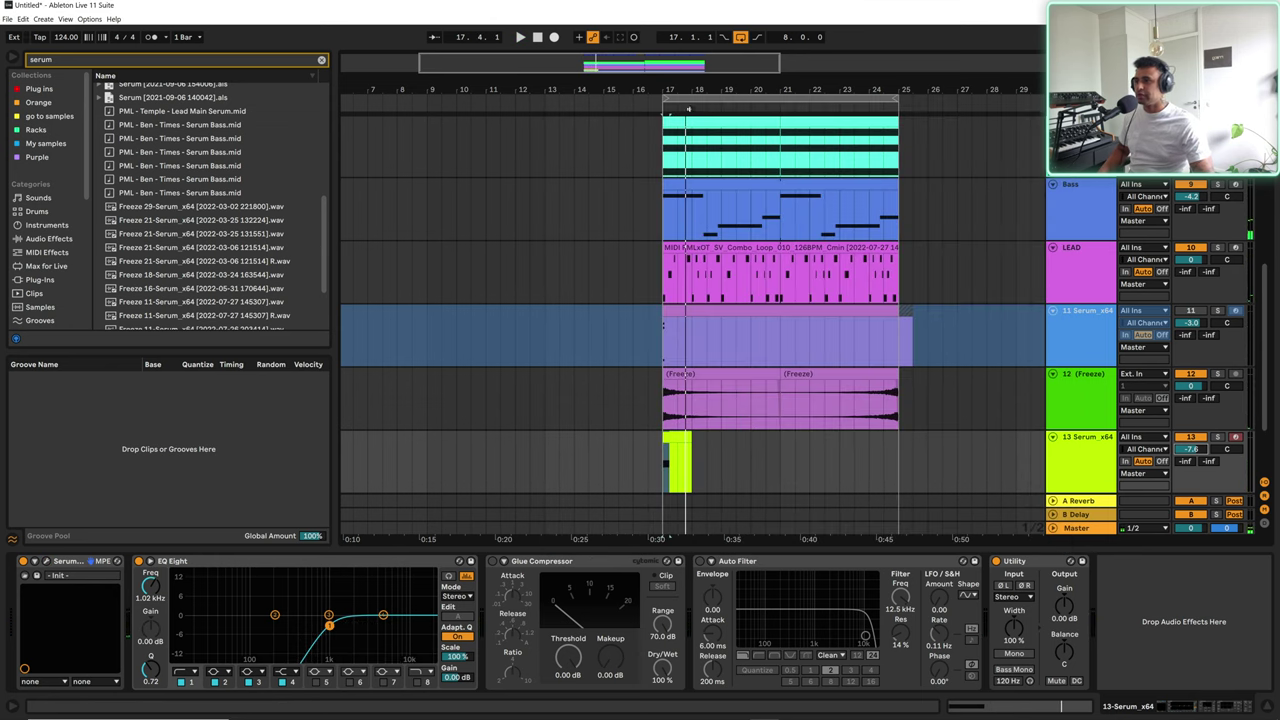
Step: Lower the 13 Serum track's volume to -10.3 dB while playing the loop from just before bar 17
{"action": "left_click_drag", "start_coordinate": [691, 85], "coordinate": [651, 372]}
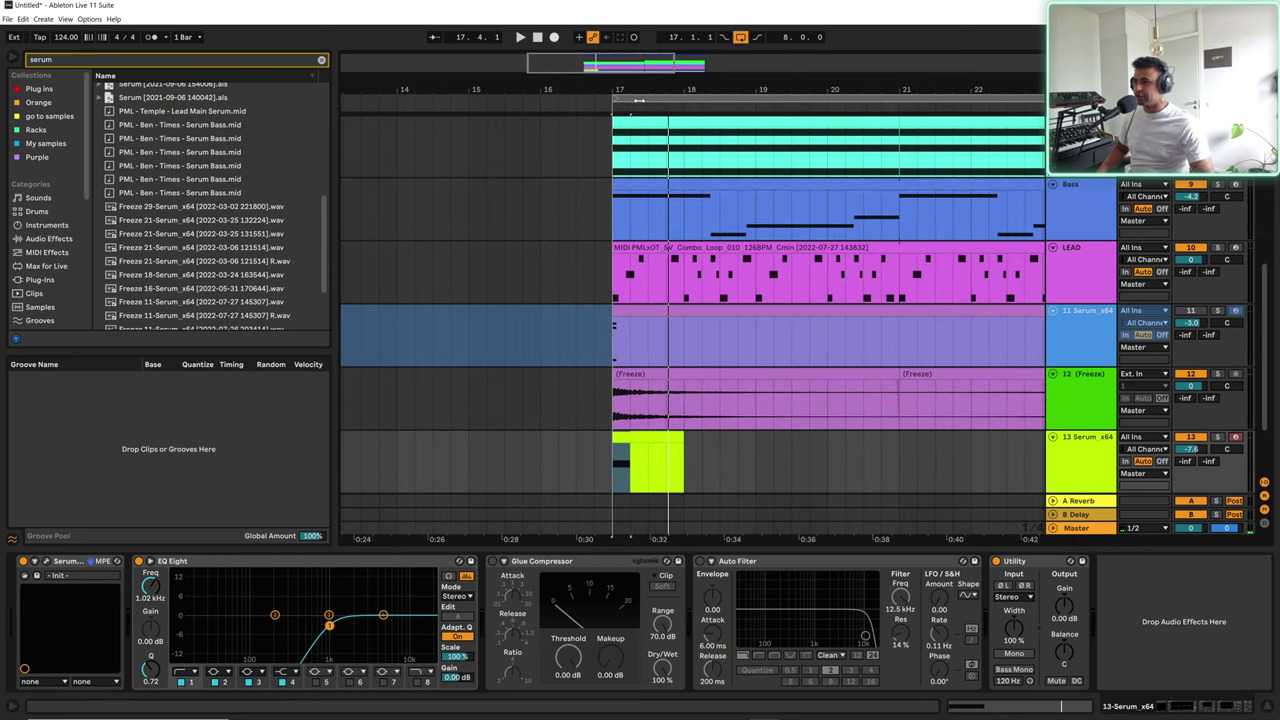
{"action": "left_click_drag", "start_coordinate": [633, 95], "coordinate": [628, 461]}
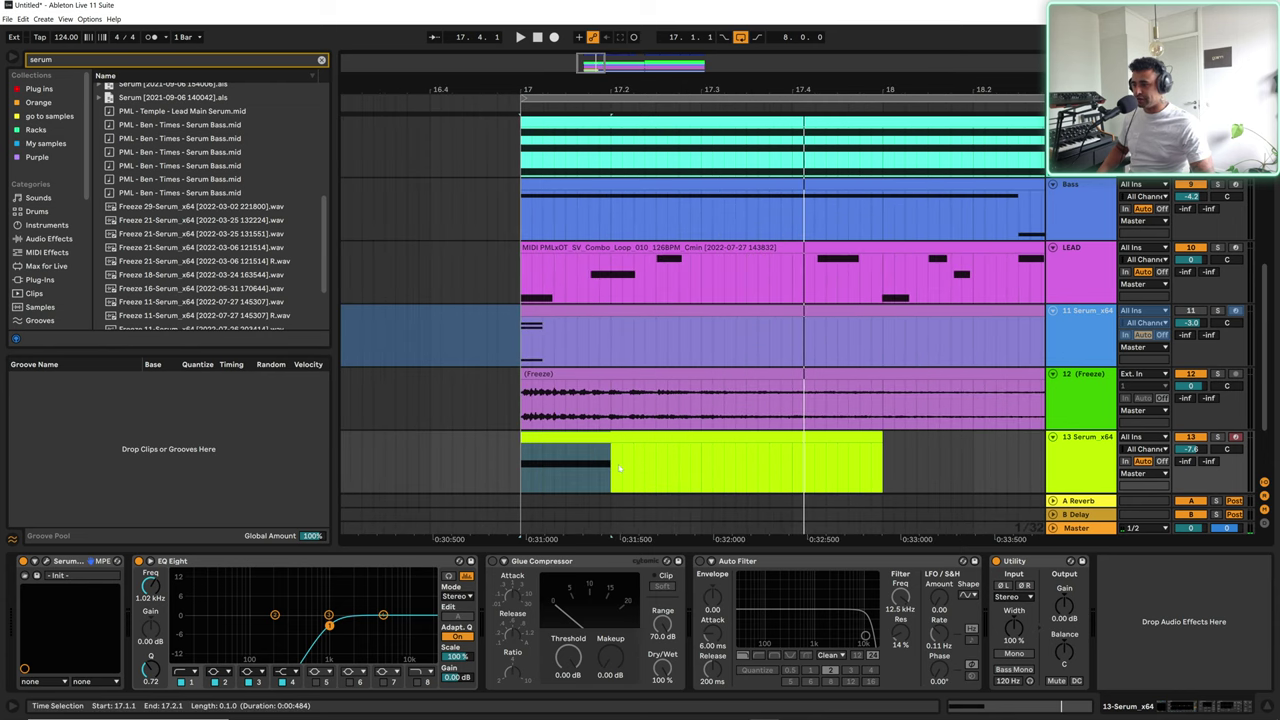
{"action": "left_click", "coordinate": [620, 467]}
{"action": "key", "text": "space"}
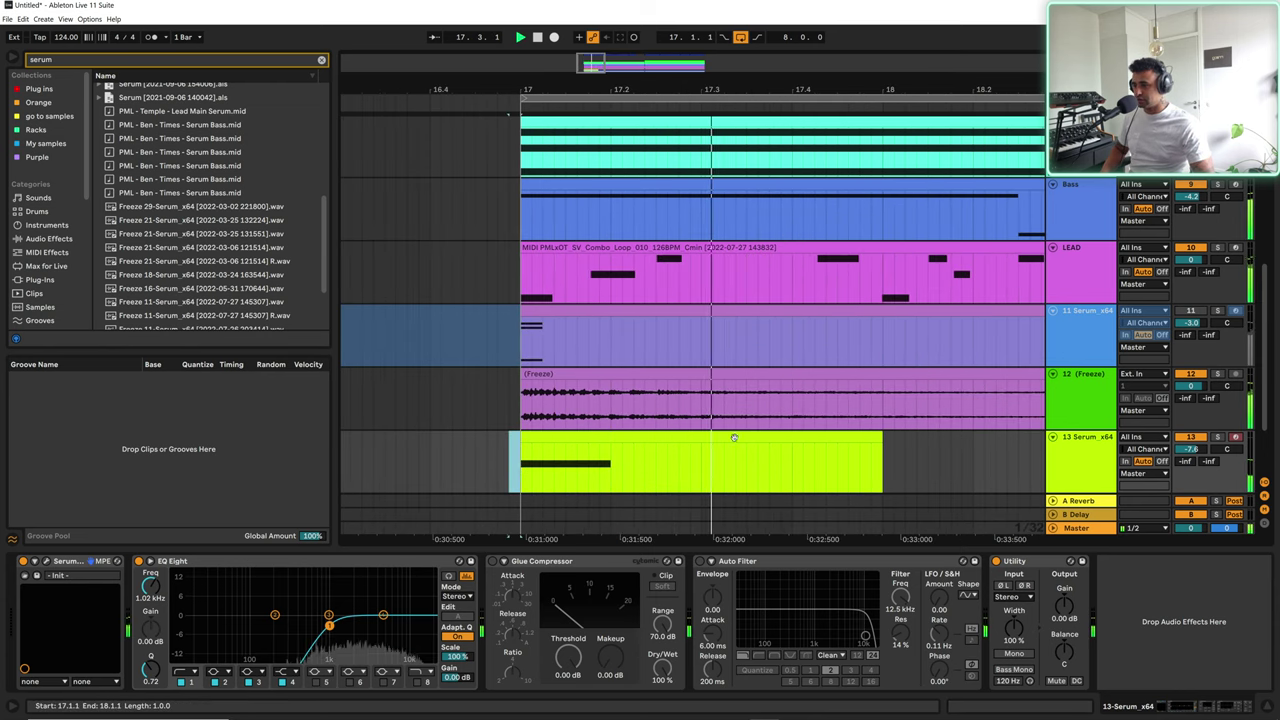
{"action": "left_click_drag", "start_coordinate": [1190, 449], "coordinate": [1190, 462]}
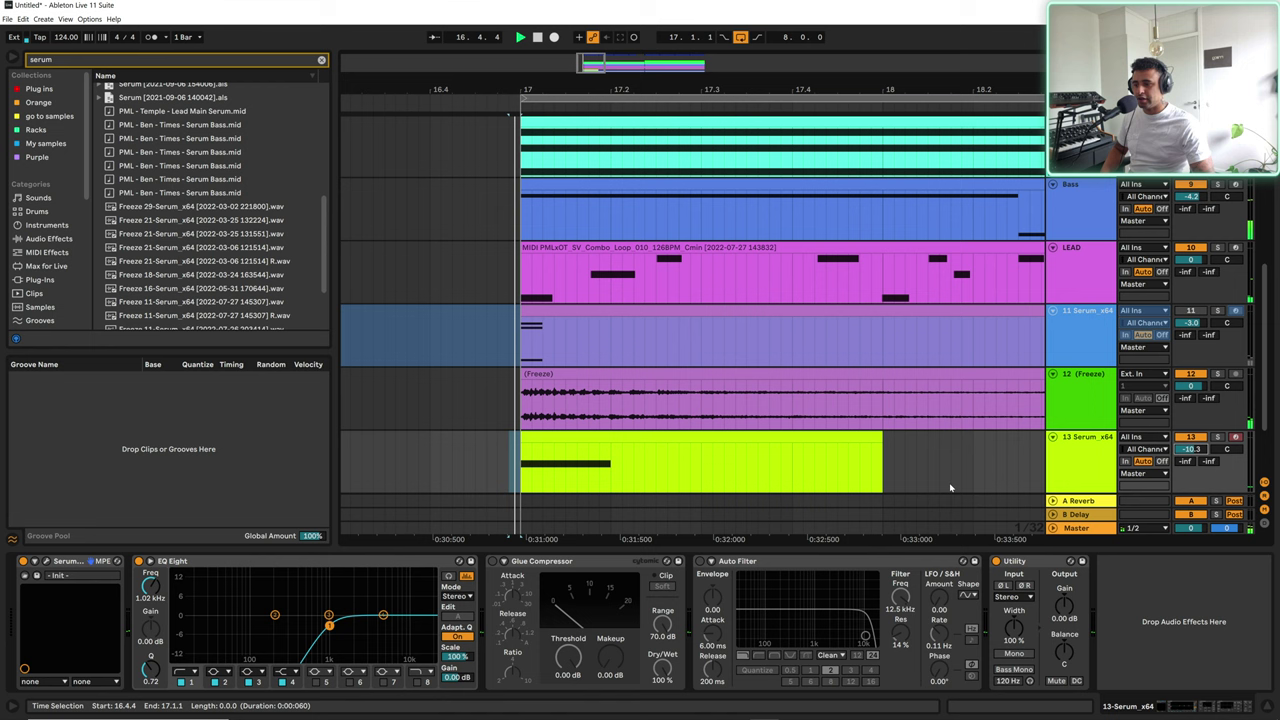
{"action": "key", "text": "space"}
Step: Delete the Glue Compressor and Auto Filter from the 13 Serum track
{"action": "left_click", "coordinate": [546, 562]}
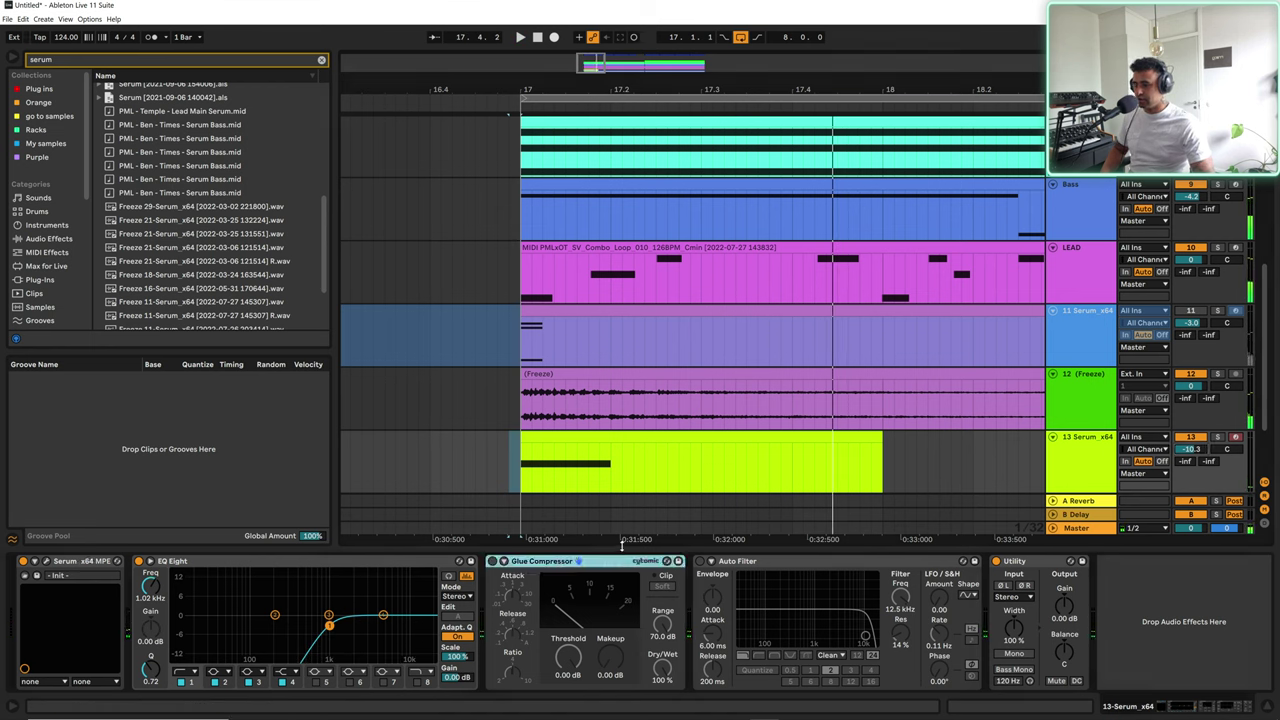
{"action": "key", "text": "Delete"}
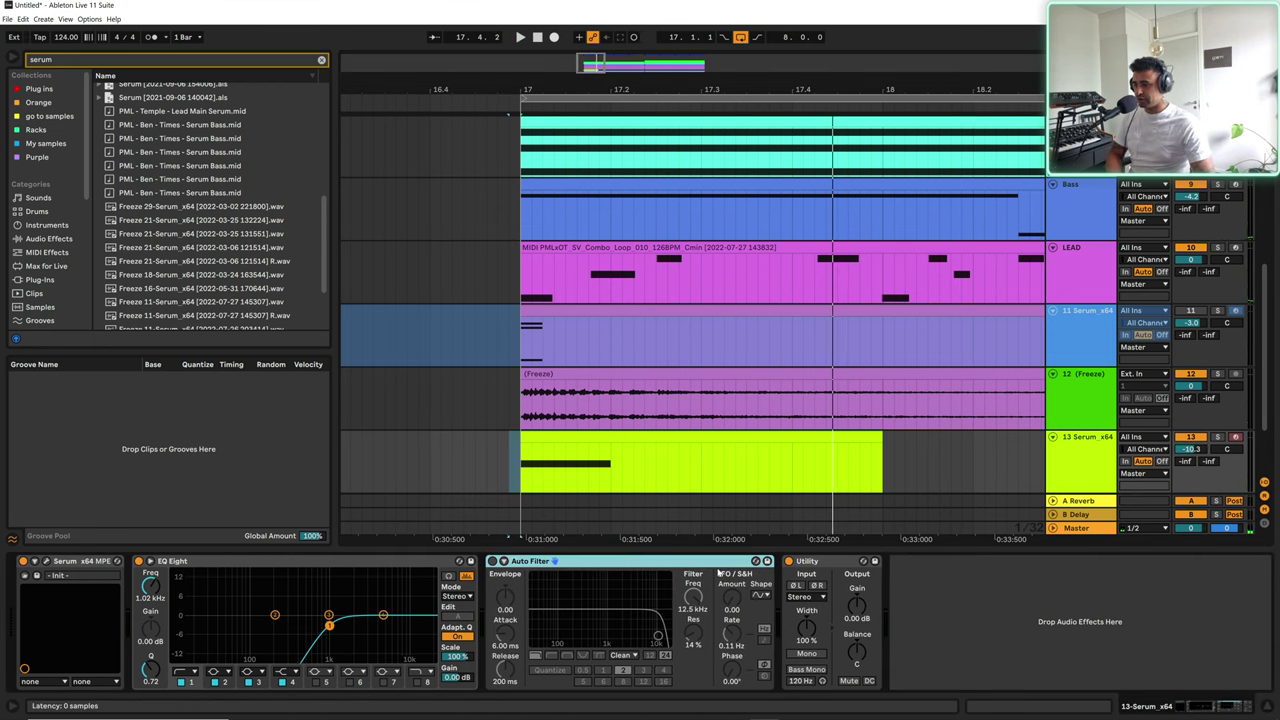
{"action": "key", "text": "Delete"}
Step: Rename the 13 Serum track "White noise" and duplicate the track
{"action": "left_click", "coordinate": [1065, 473]}
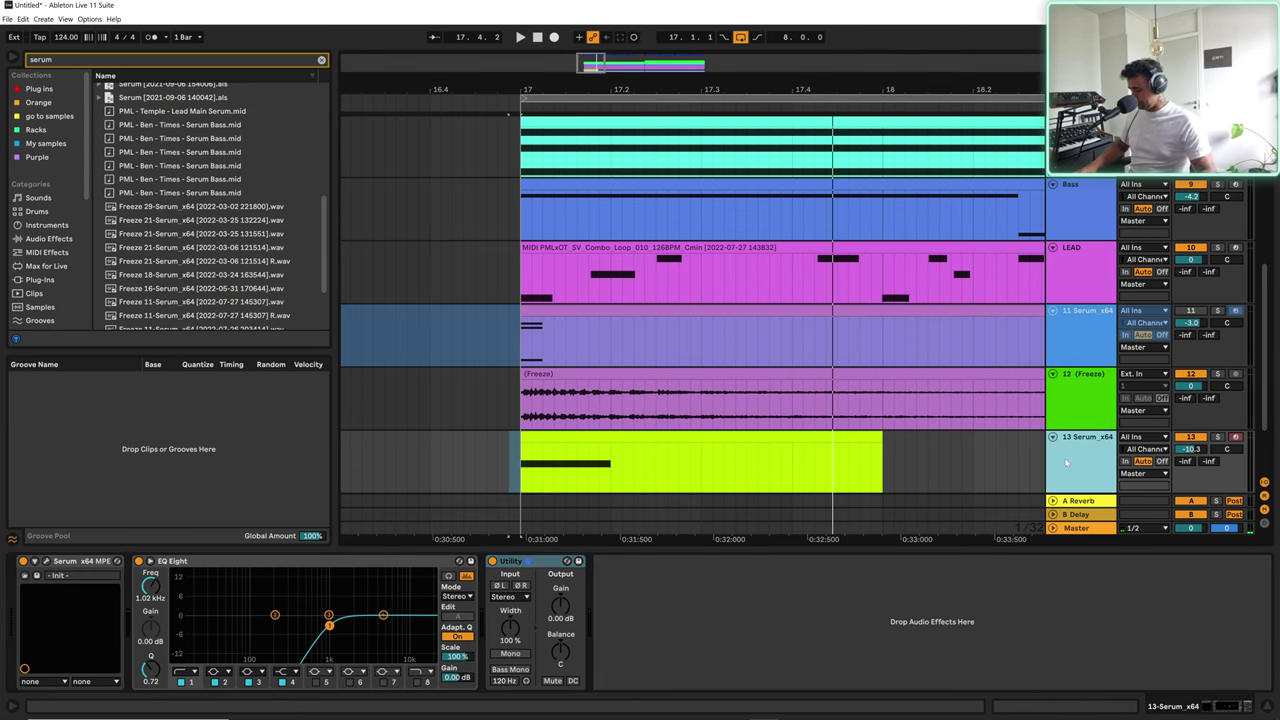
{"action": "key", "text": "ctrl+r"}
{"action": "type", "text": "Wh"}
{"action": "type", "text": "oise"}
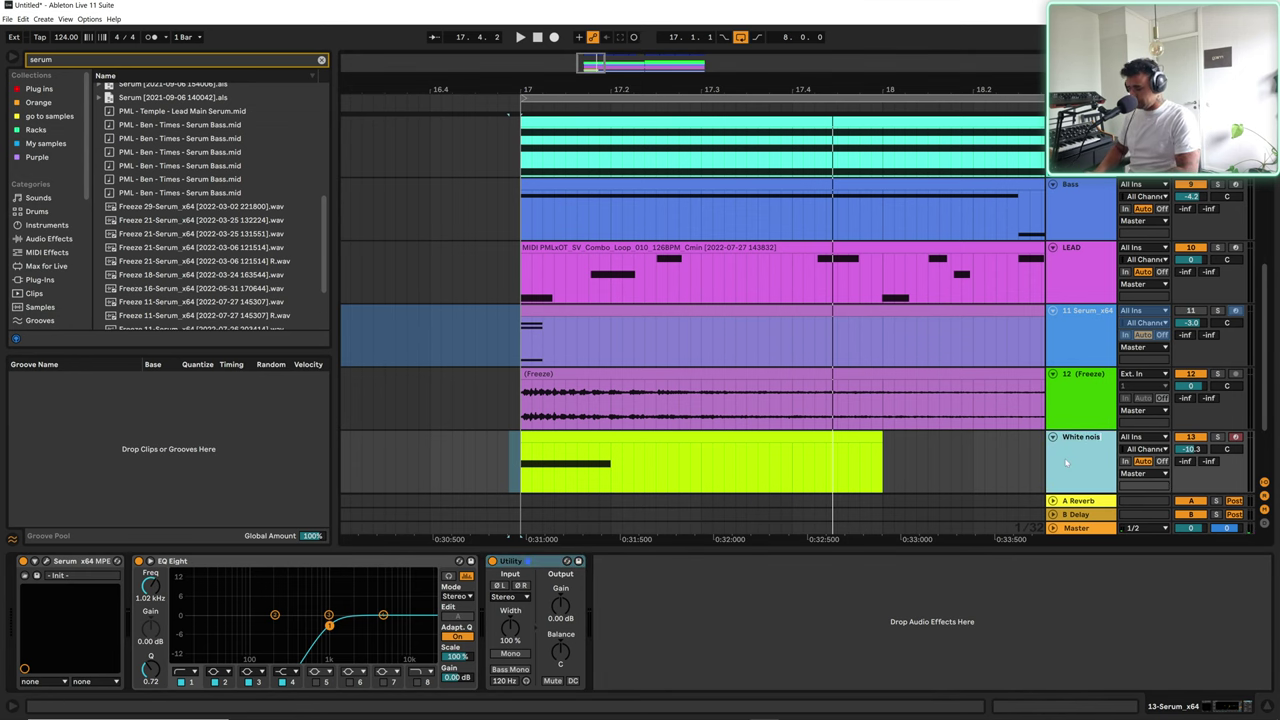
{"action": "key", "text": "Return"}
{"action": "scroll", "coordinate": [957, 428], "scroll_direction": "down", "scroll_amount": 2}
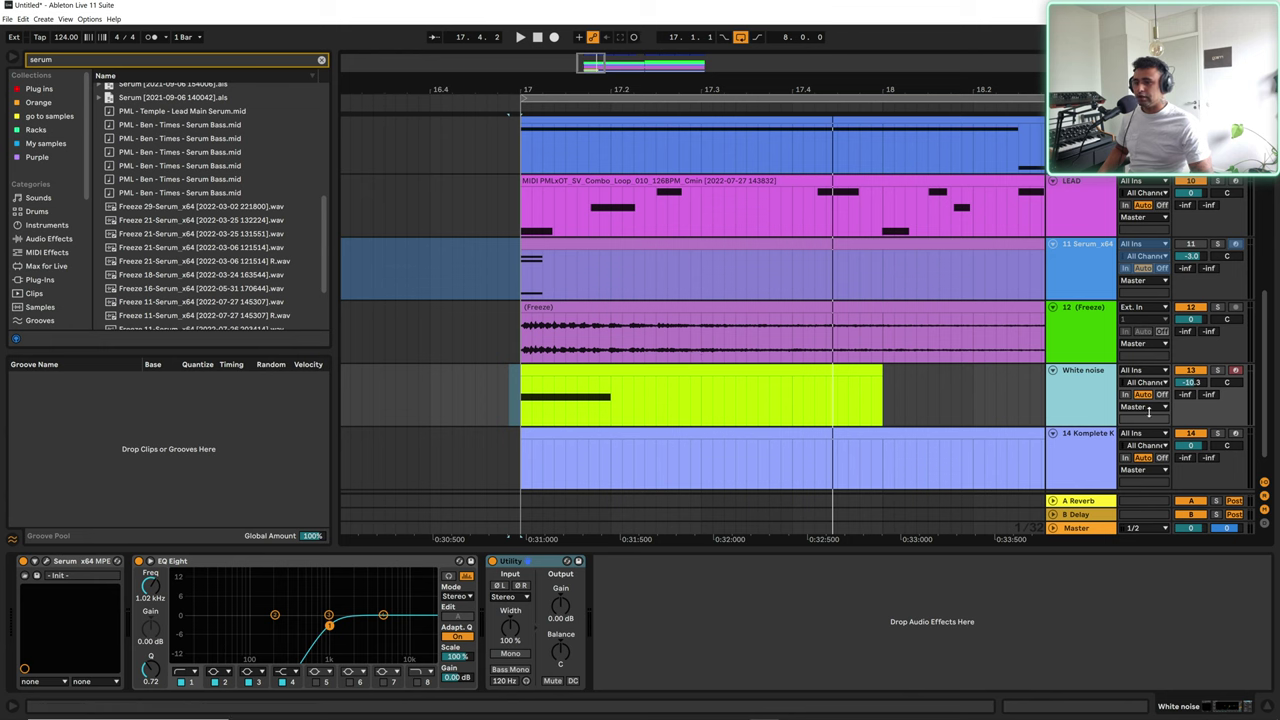
{"action": "key", "text": "ctrl+d"}
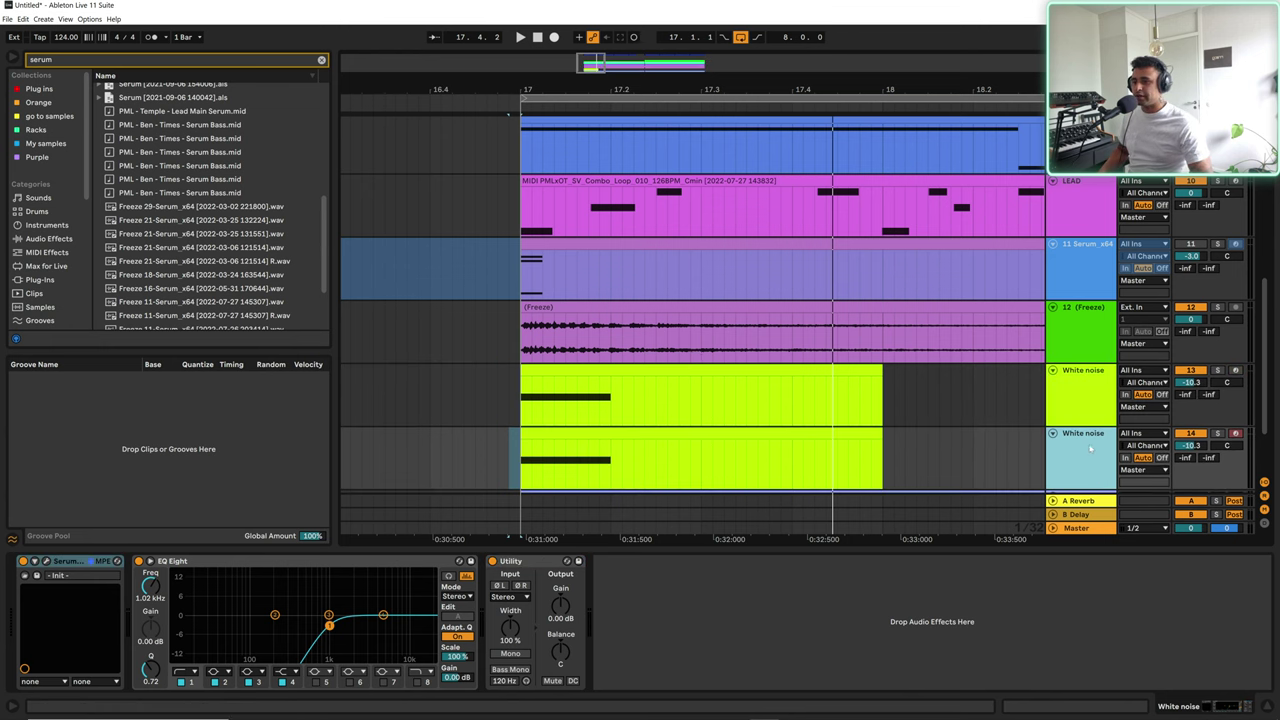
Step: Open the duplicated White noise track's clip and delete its one-beat C3 note
{"action": "double_click", "coordinate": [590, 436]}
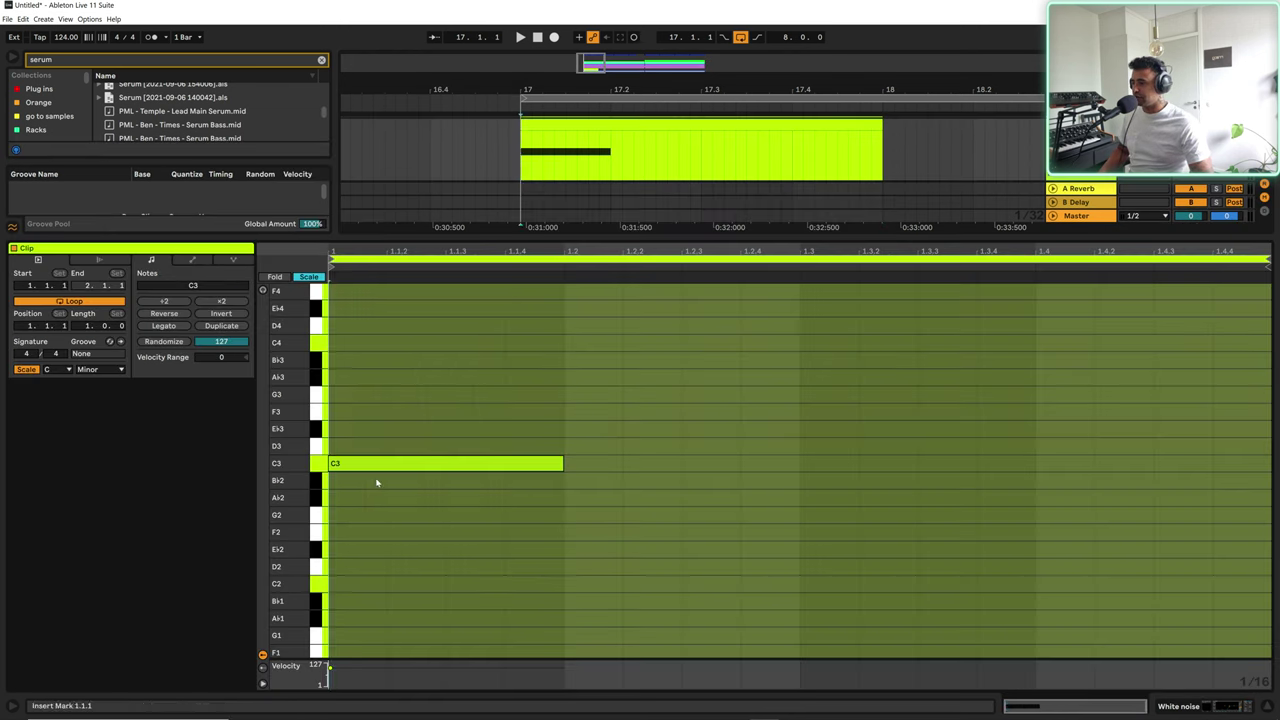
{"action": "right_click", "coordinate": [368, 509]}
{"action": "left_click", "coordinate": [472, 434]}
{"action": "left_click_drag", "start_coordinate": [412, 557], "coordinate": [384, 463]}
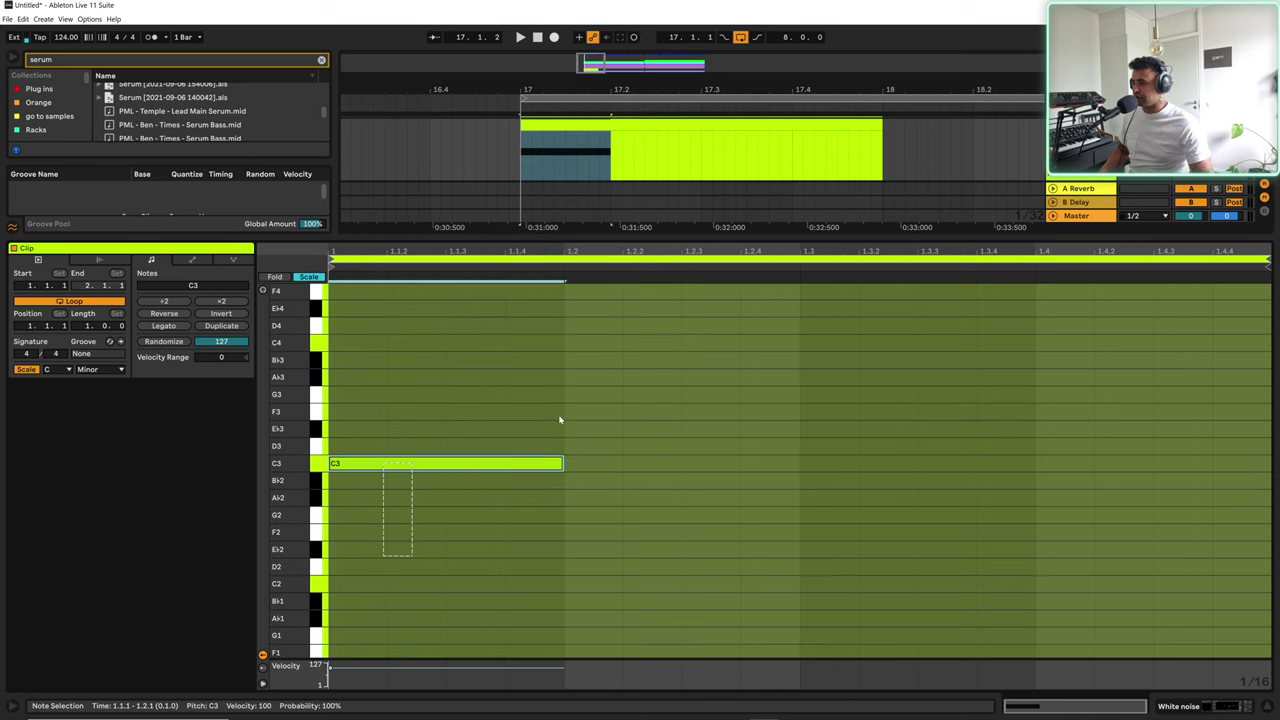
{"action": "key", "text": "Delete"}
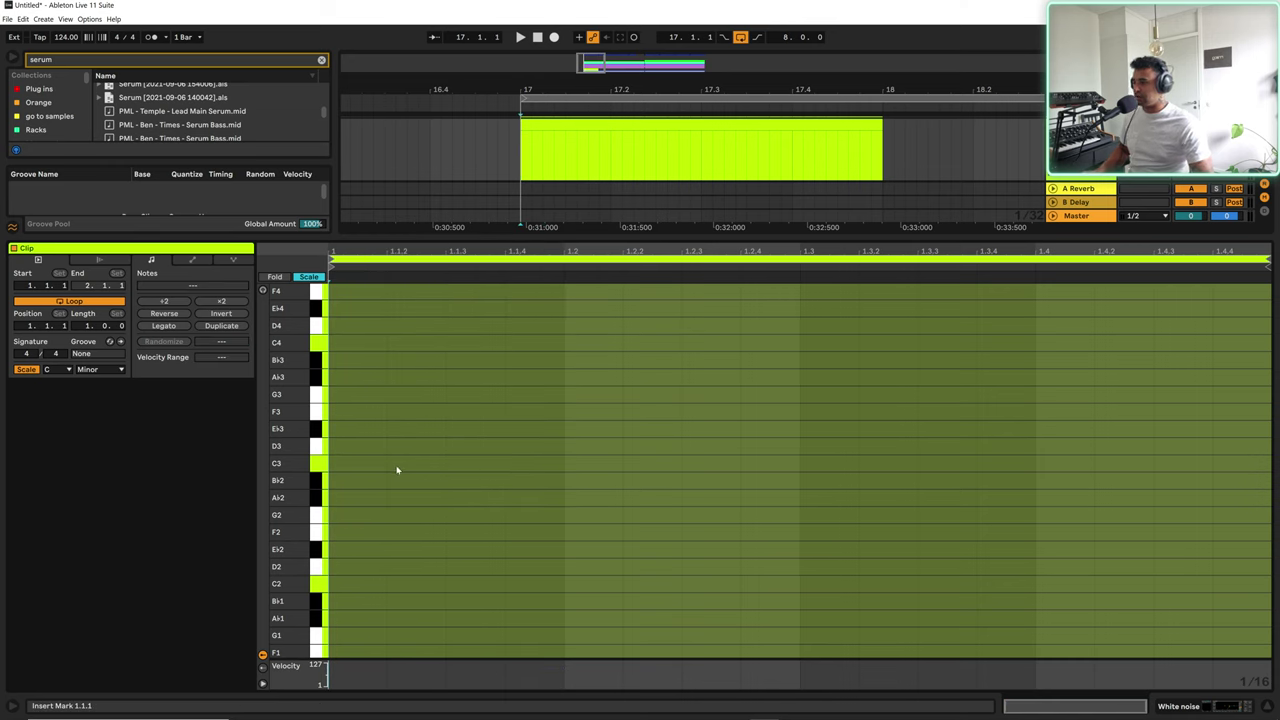
Step: Fill the clip's first beat with four consecutive sixteenth-note C3 hits
{"action": "double_click", "coordinate": [346, 463]}
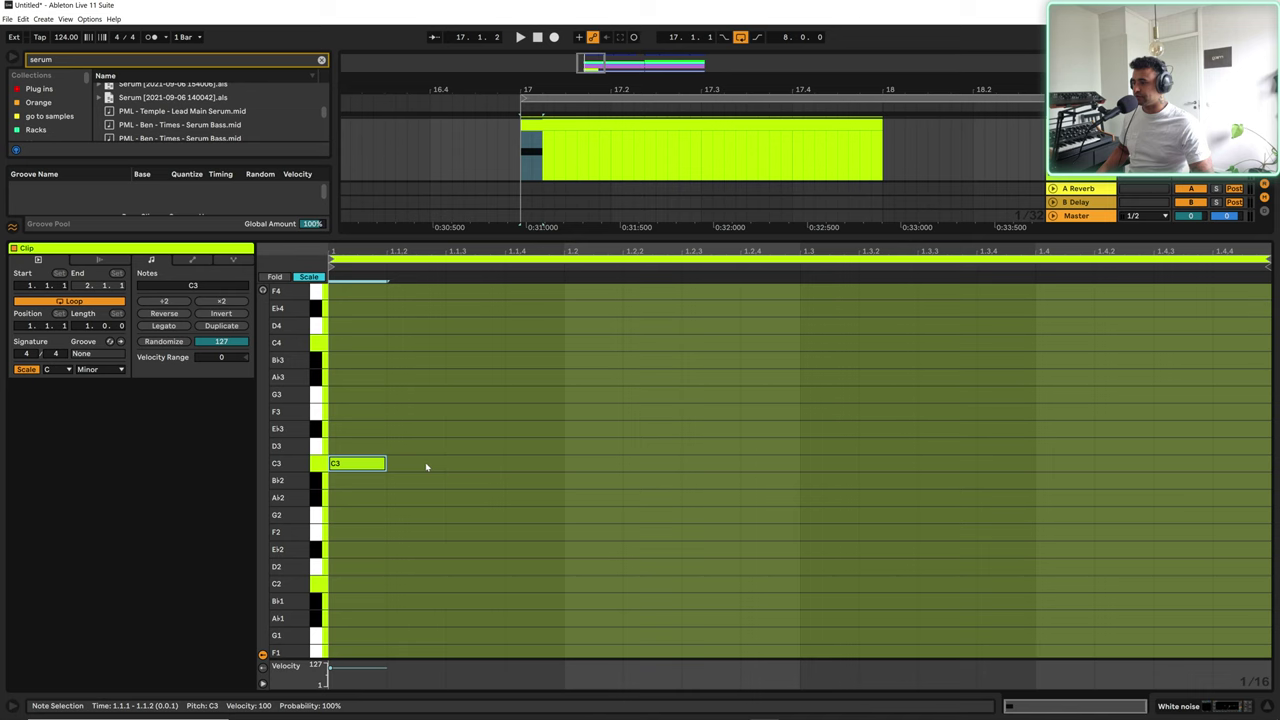
{"action": "key", "text": "ctrl+d"}
{"action": "key", "text": "ctrl+d"}
{"action": "key", "text": "ctrl+d"}
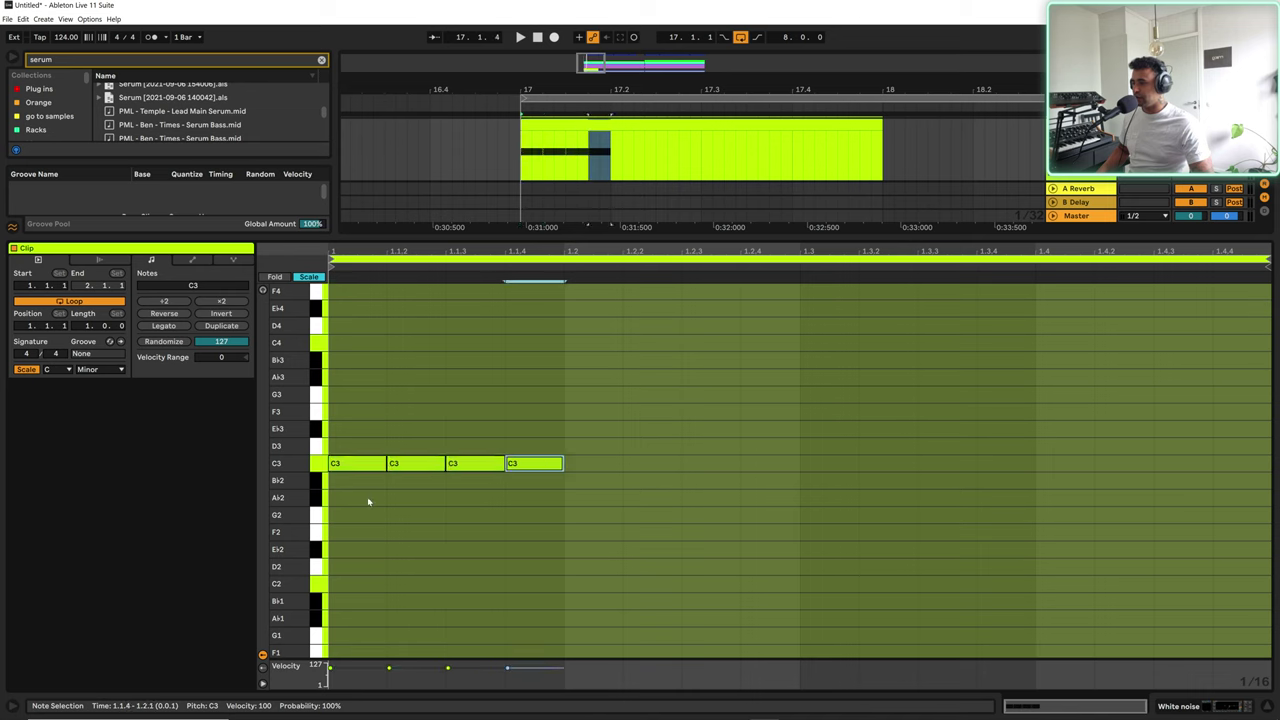
{"action": "left_click", "coordinate": [368, 502]}
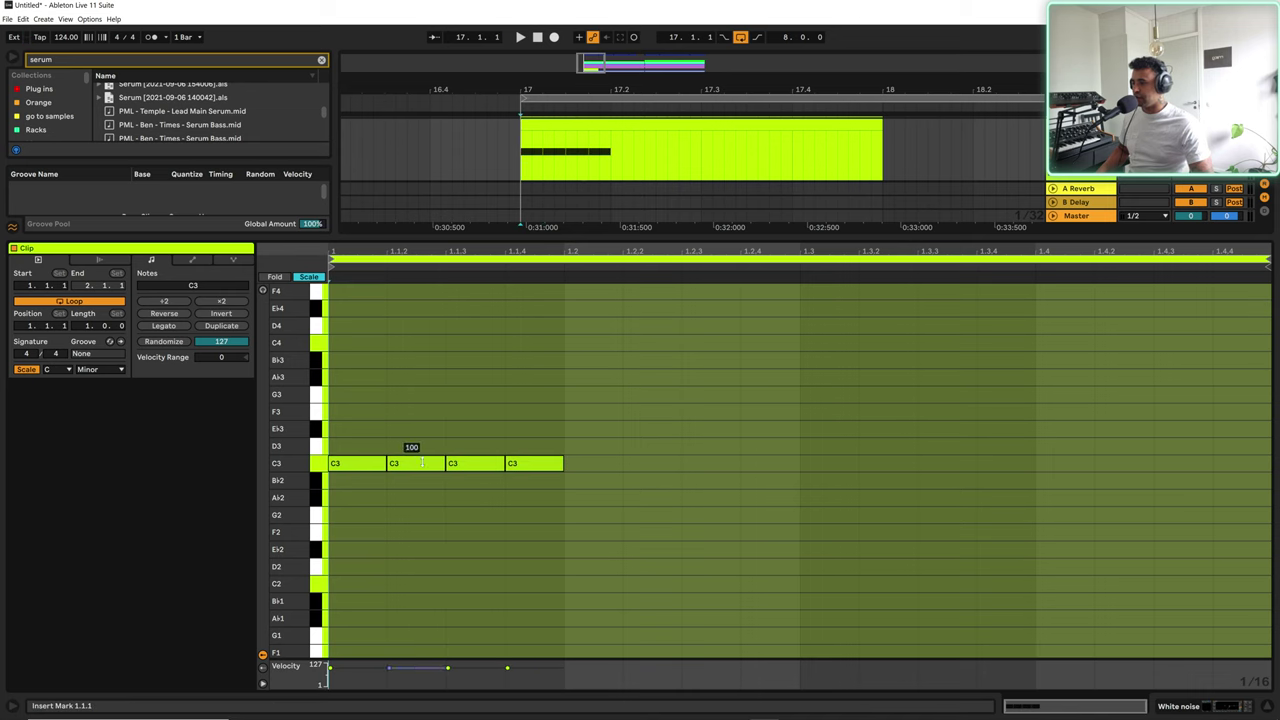
Step: Reduce the second C3 note's velocity to 20, lower the fourth's similarly, and add a slightly softer fifth note at 1.2
{"action": "left_click_drag", "start_coordinate": [422, 463], "coordinate": [422, 543]}
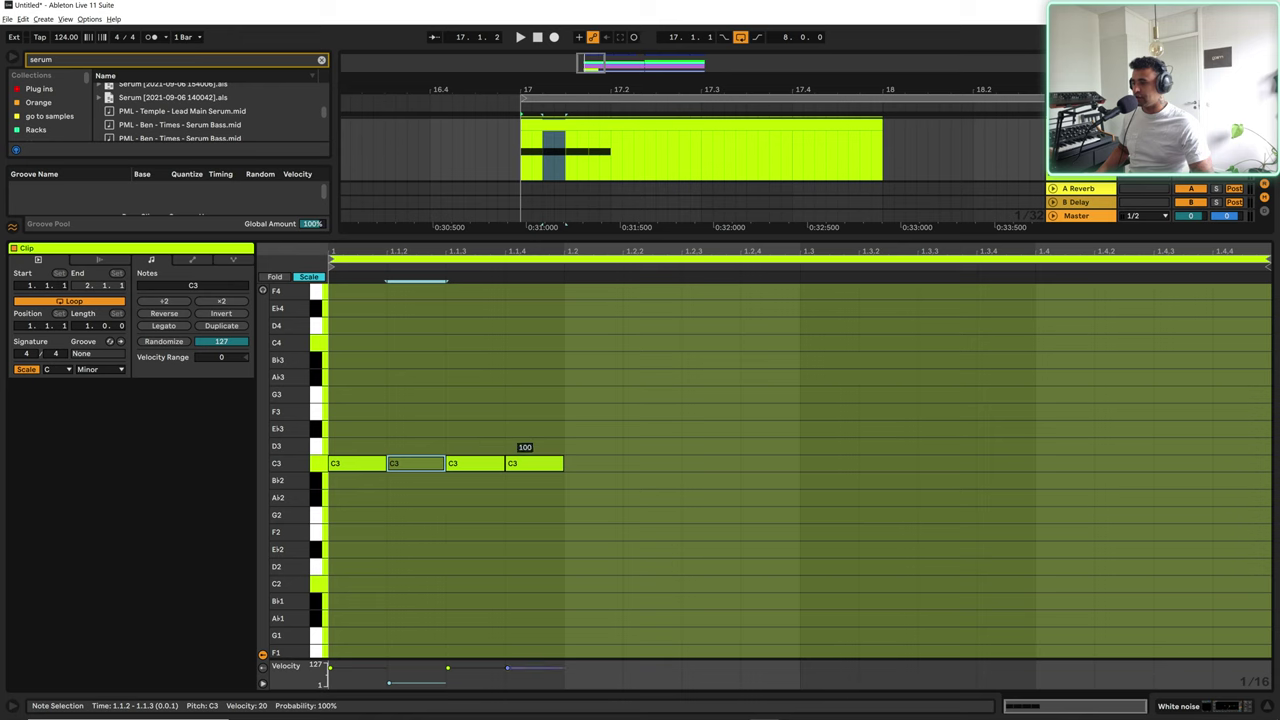
{"action": "left_click_drag", "start_coordinate": [525, 463], "coordinate": [525, 533]}
{"action": "double_click", "coordinate": [603, 466]}
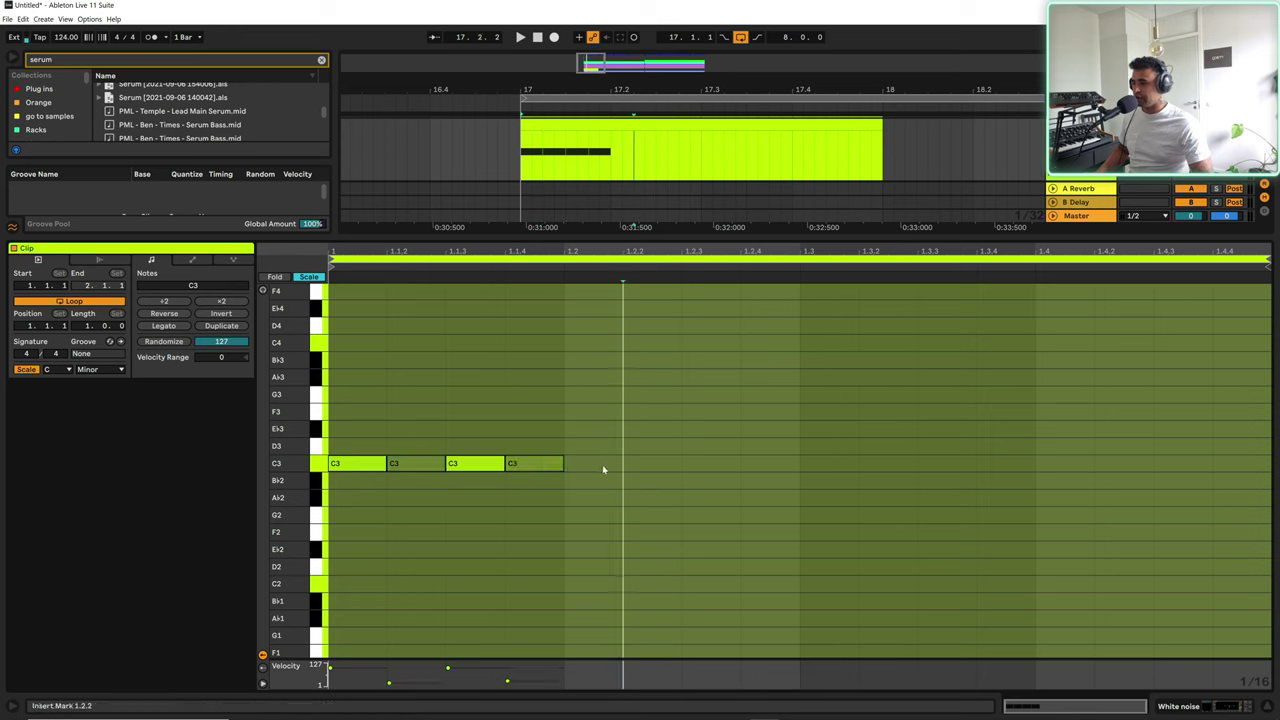
{"action": "left_click_drag", "start_coordinate": [574, 463], "coordinate": [574, 420]}
Step: Repeat the five-note C3 pattern two more times and add a final C3 note at 1.4.4 to fill the bar
{"action": "key", "text": "ctrl+a"}
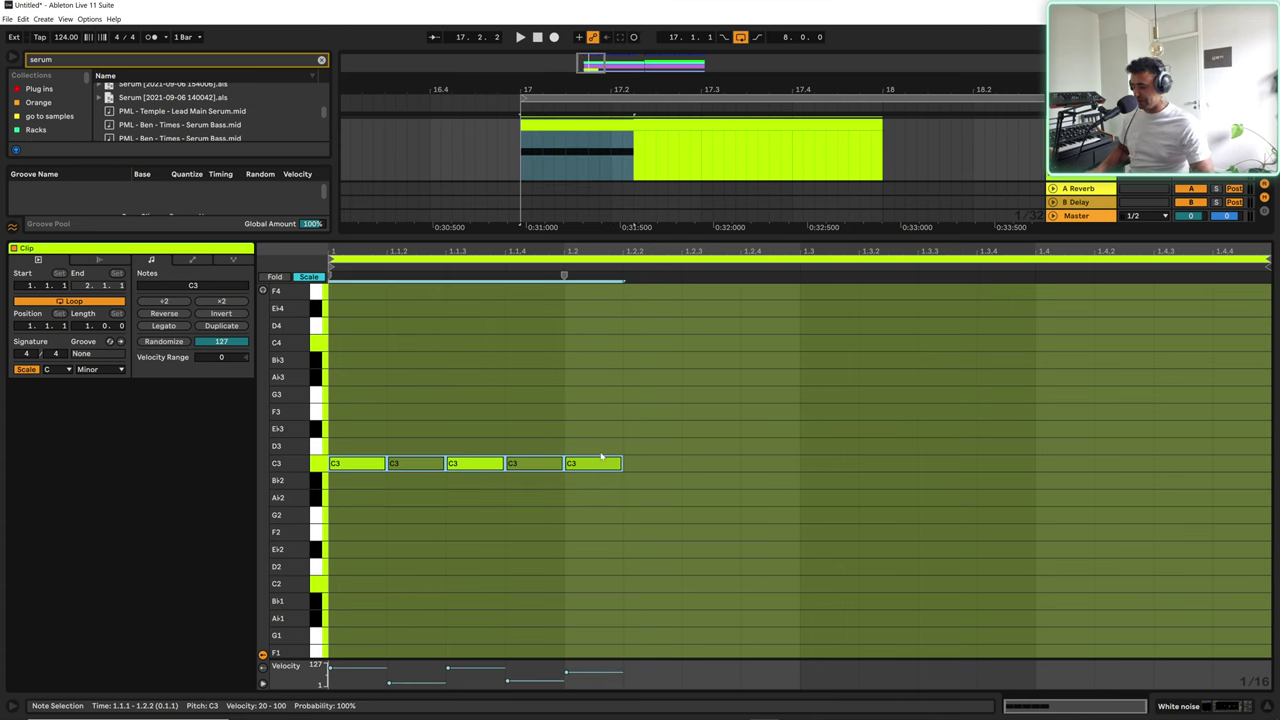
{"action": "key", "text": "ctrl+d"}
{"action": "key", "text": "ctrl+d"}
{"action": "key", "text": "ctrl+d"}
{"action": "key", "text": "ctrl+z"}
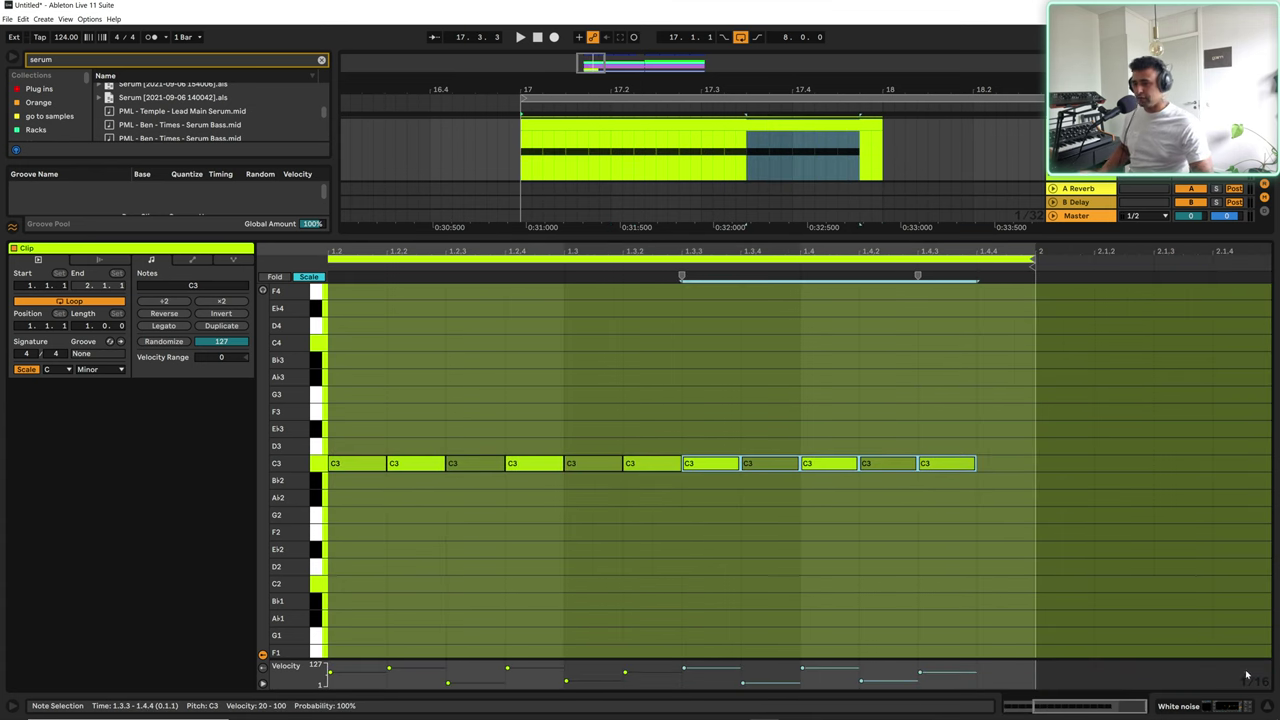
{"action": "double_click", "coordinate": [1008, 466]}
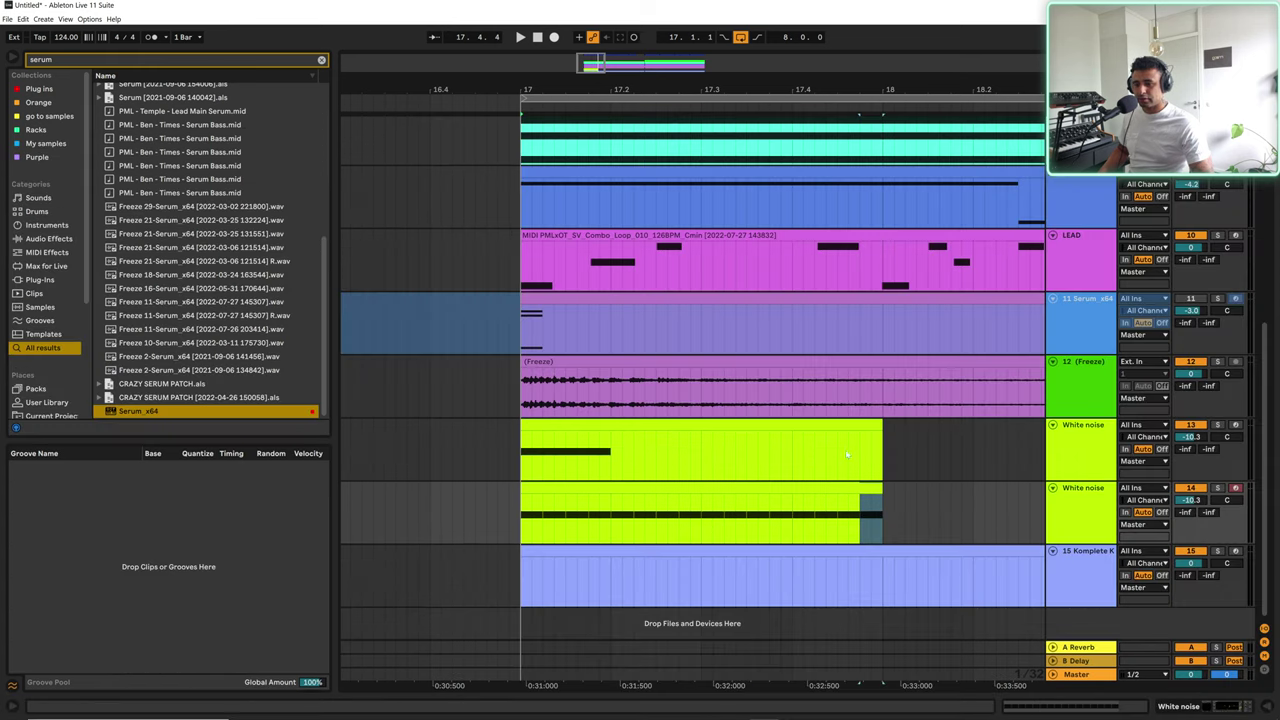
Step: Extend the duplicated White noise clip across the full eight-bar loop, up to bar 25
{"action": "left_click", "coordinate": [1264, 706]}
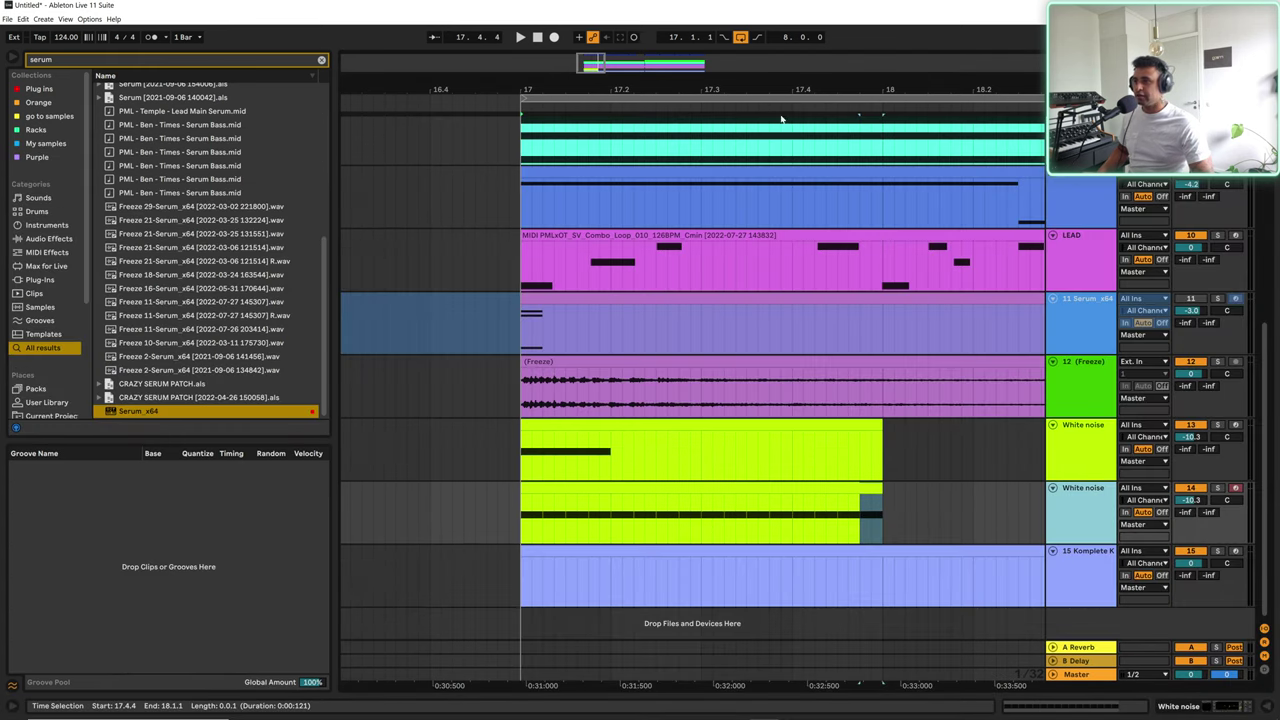
{"action": "left_click_drag", "start_coordinate": [777, 97], "coordinate": [541, 686]}
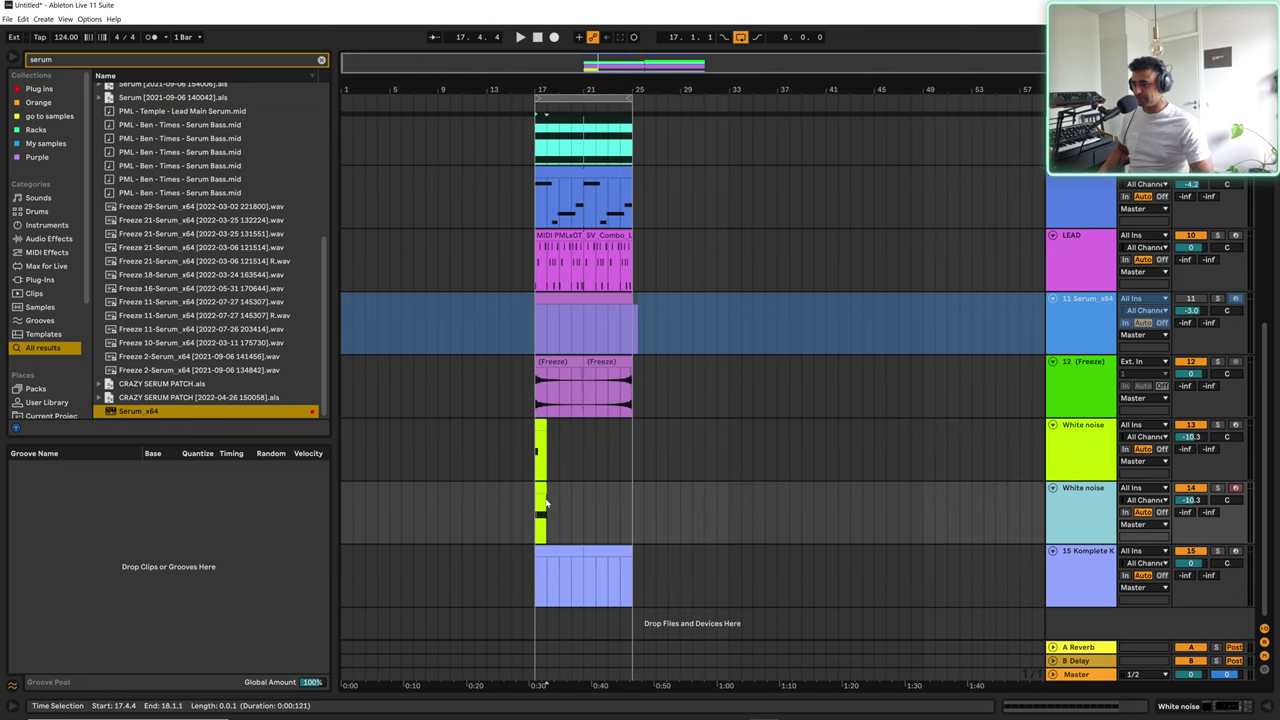
{"action": "left_click_drag", "start_coordinate": [546, 488], "coordinate": [625, 497]}
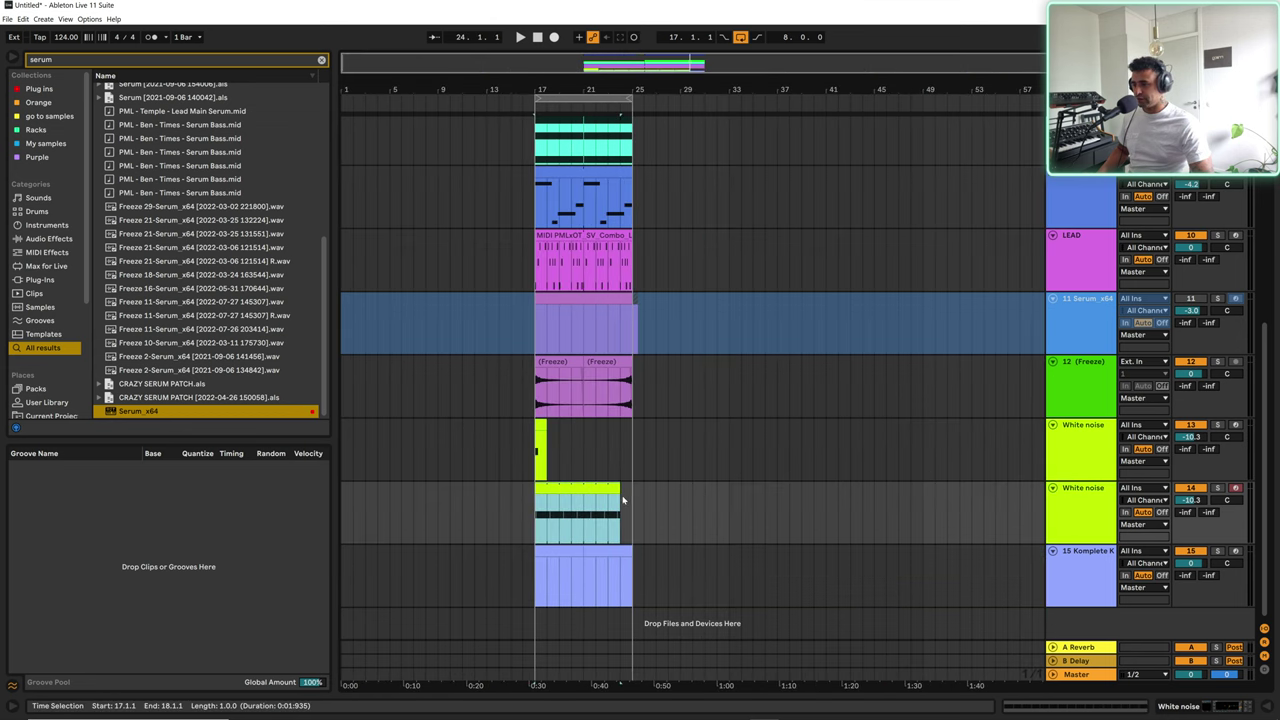
Step: Open Serum on the duplicated White noise track and load the Analog noise sample BrightWhite
{"action": "left_click", "coordinate": [1058, 519]}
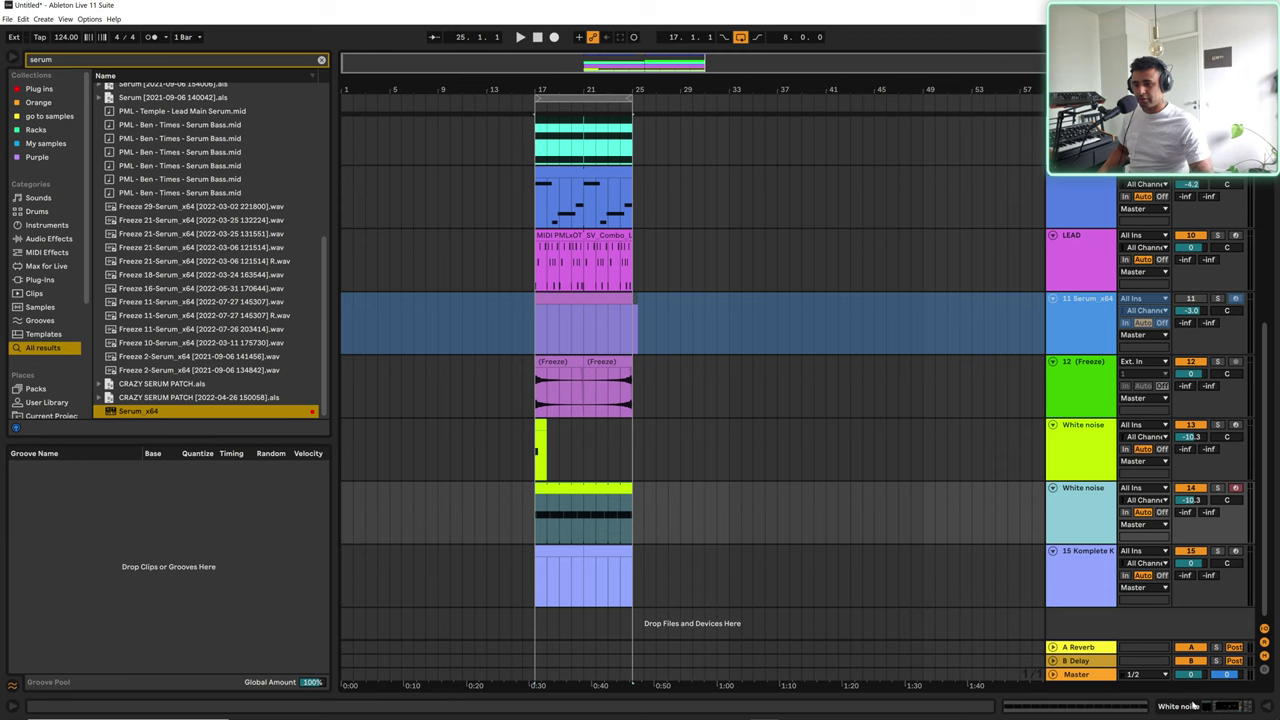
{"action": "left_click", "coordinate": [1180, 706]}
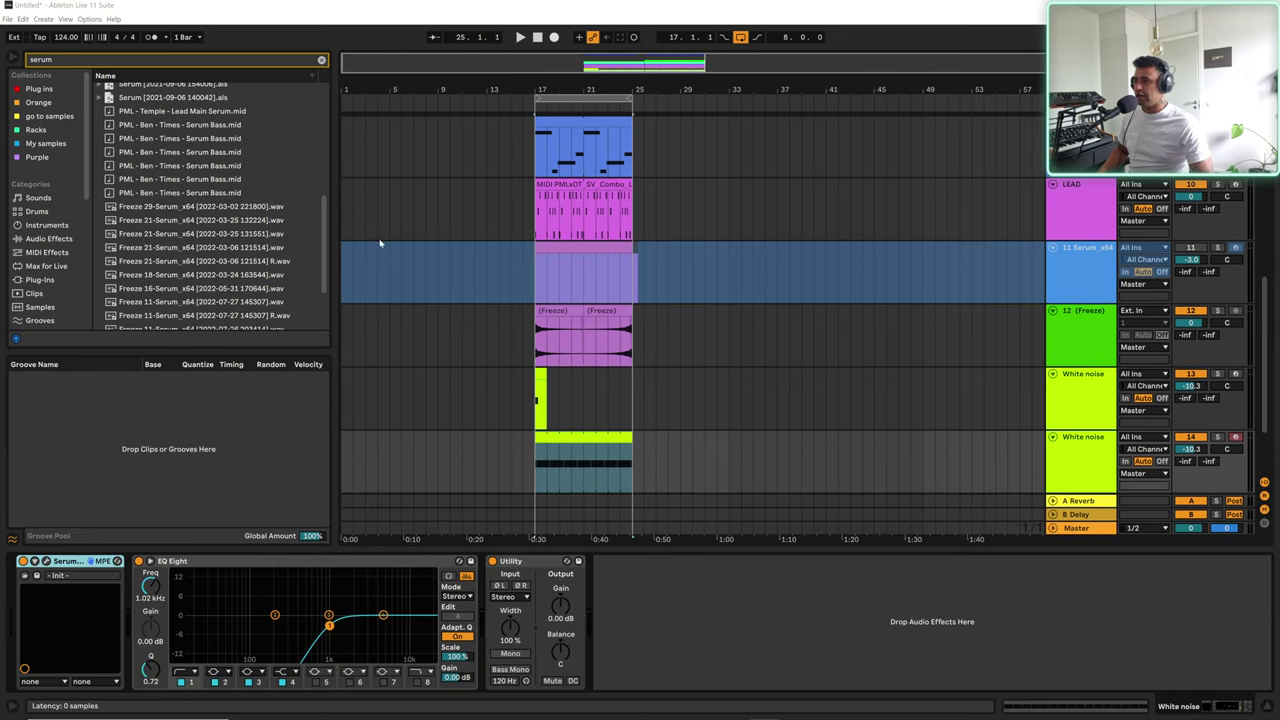
{"action": "left_click", "coordinate": [975, 323]}
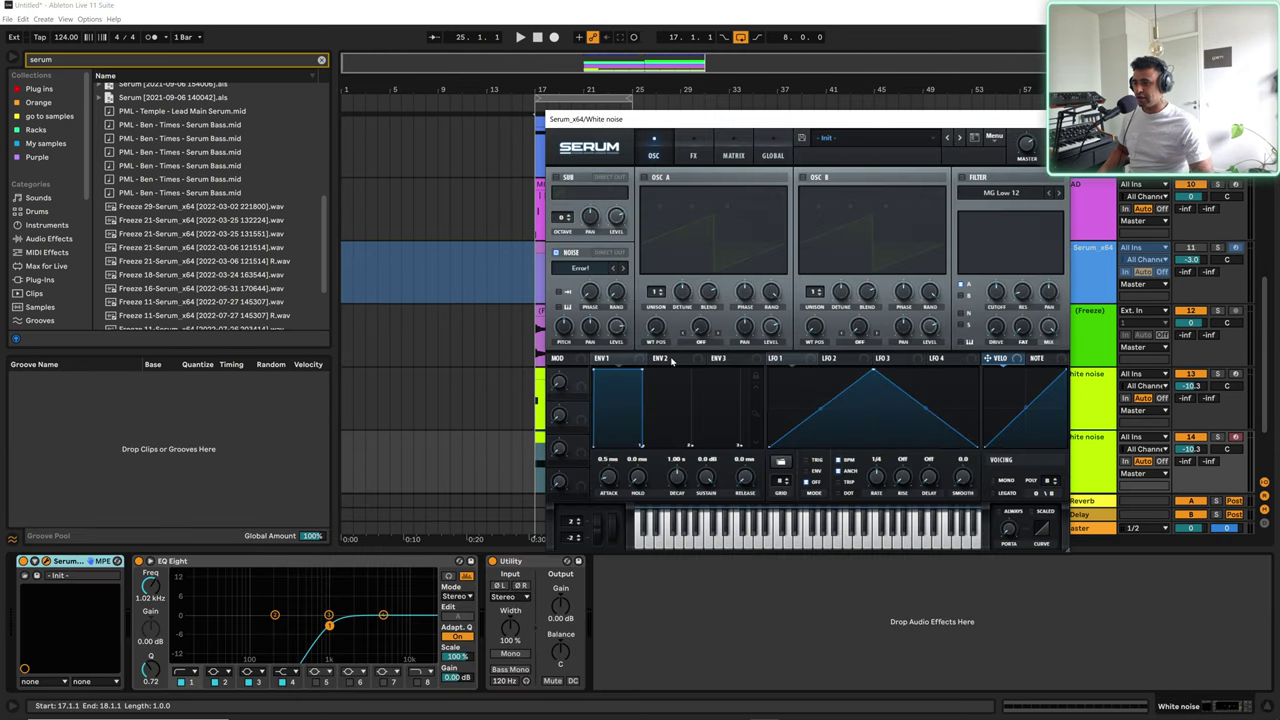
{"action": "left_click", "coordinate": [611, 272]}
{"action": "mouse_move", "coordinate": [600, 281]}
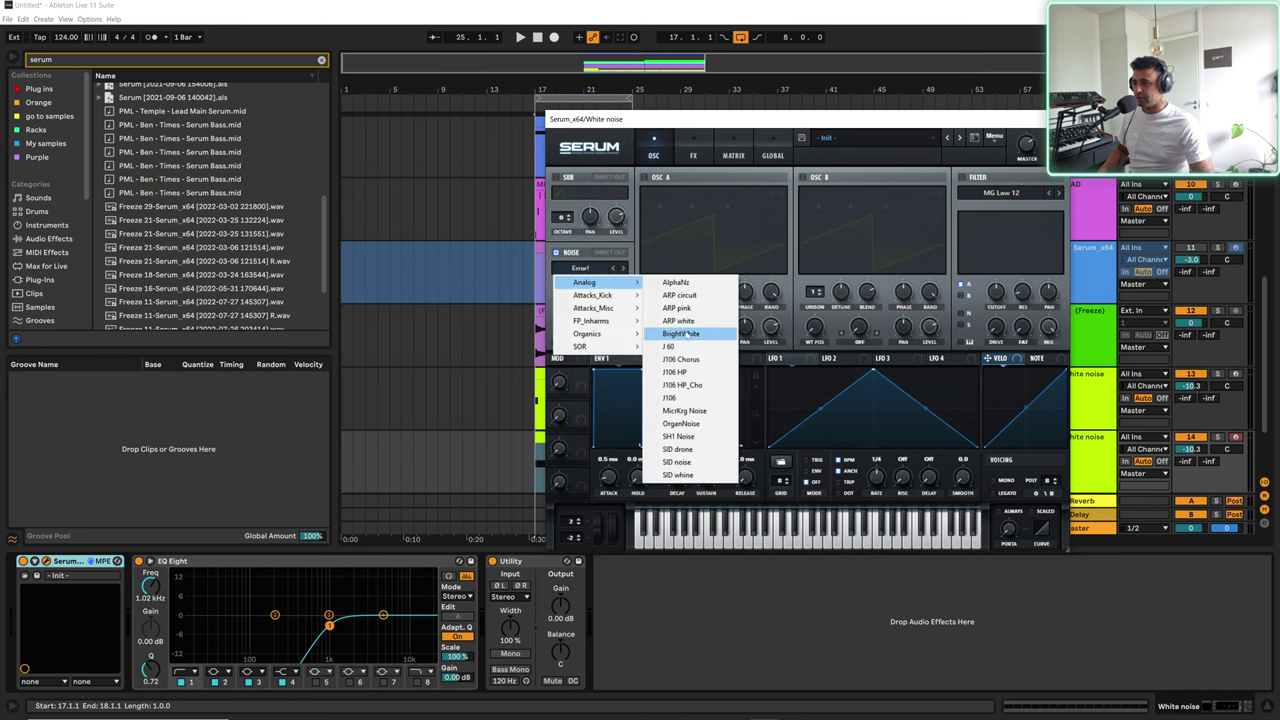
{"action": "left_click", "coordinate": [688, 333]}
Step: Give Serum's envelope 1 no sustain and a 672 ms decay, map velocity to the noise level, and audition the pattern
{"action": "left_click_drag", "start_coordinate": [641, 372], "coordinate": [632, 456]}
{"action": "key", "text": "space"}
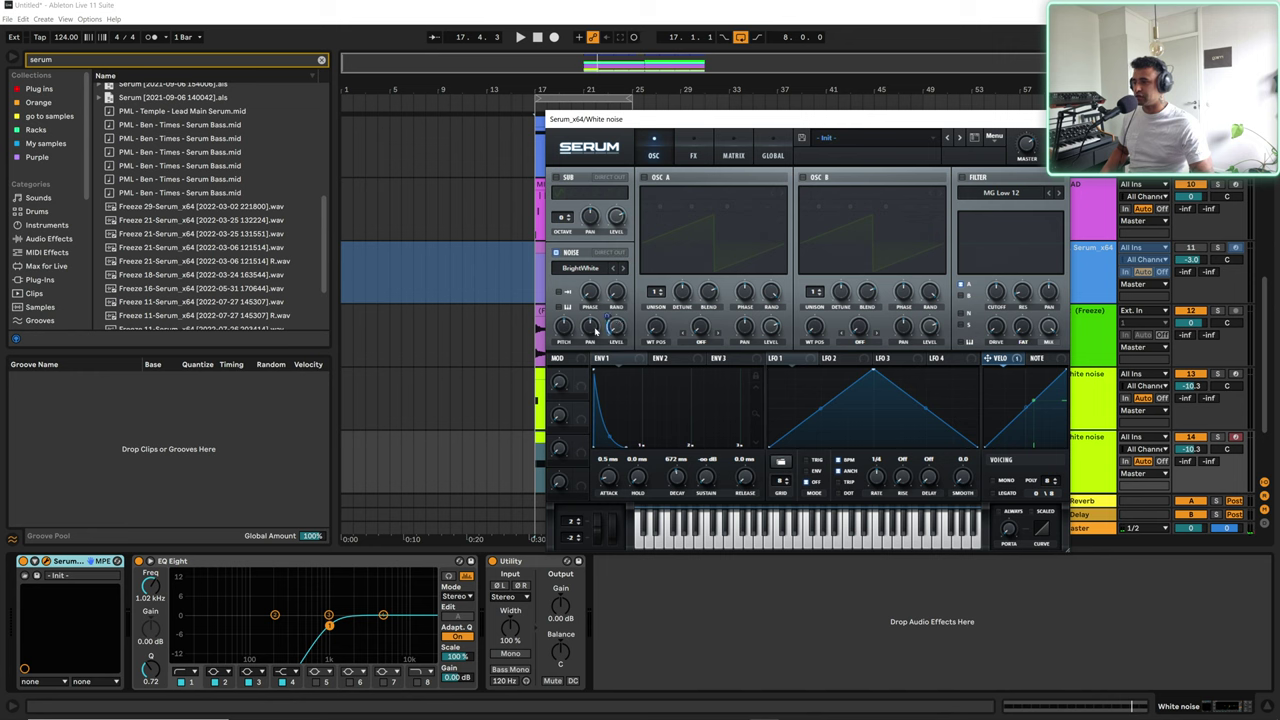
{"action": "key", "text": "space"}
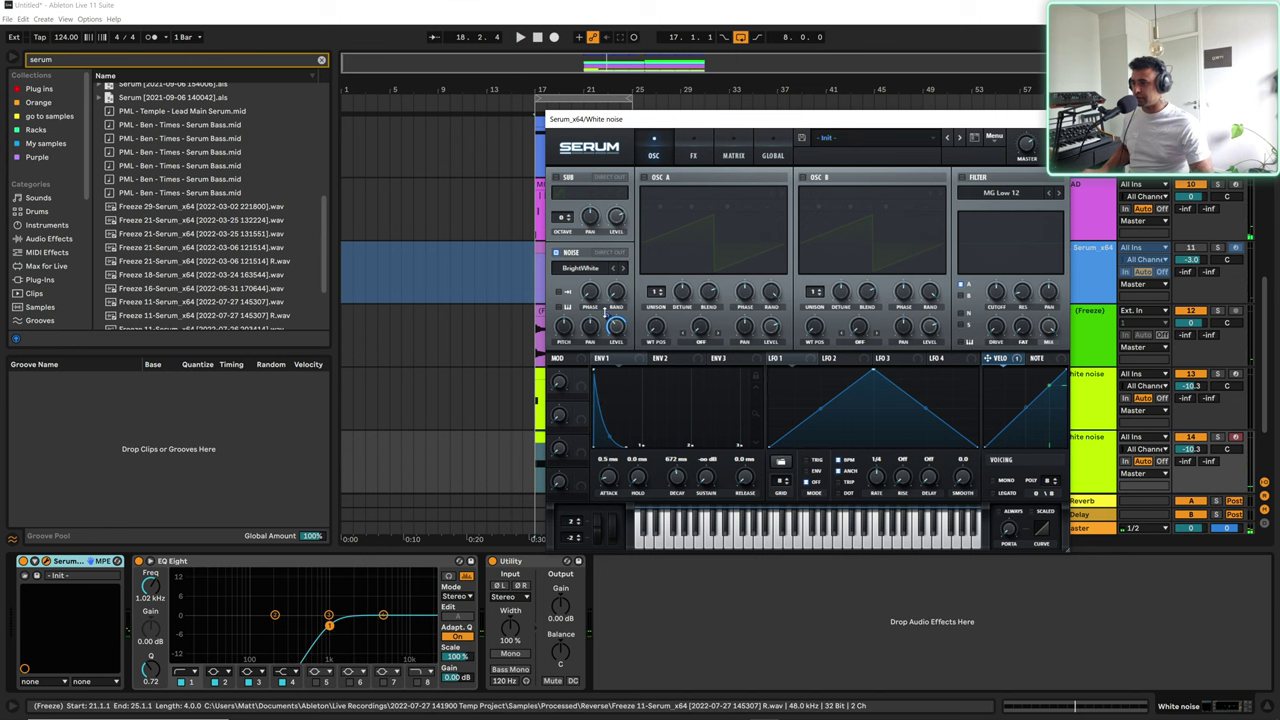
Step: Set envelope 1's decay to 249 ms and EQ Eight's low cut to 1.63 kHz while listening to the loop
{"action": "key", "text": "space"}
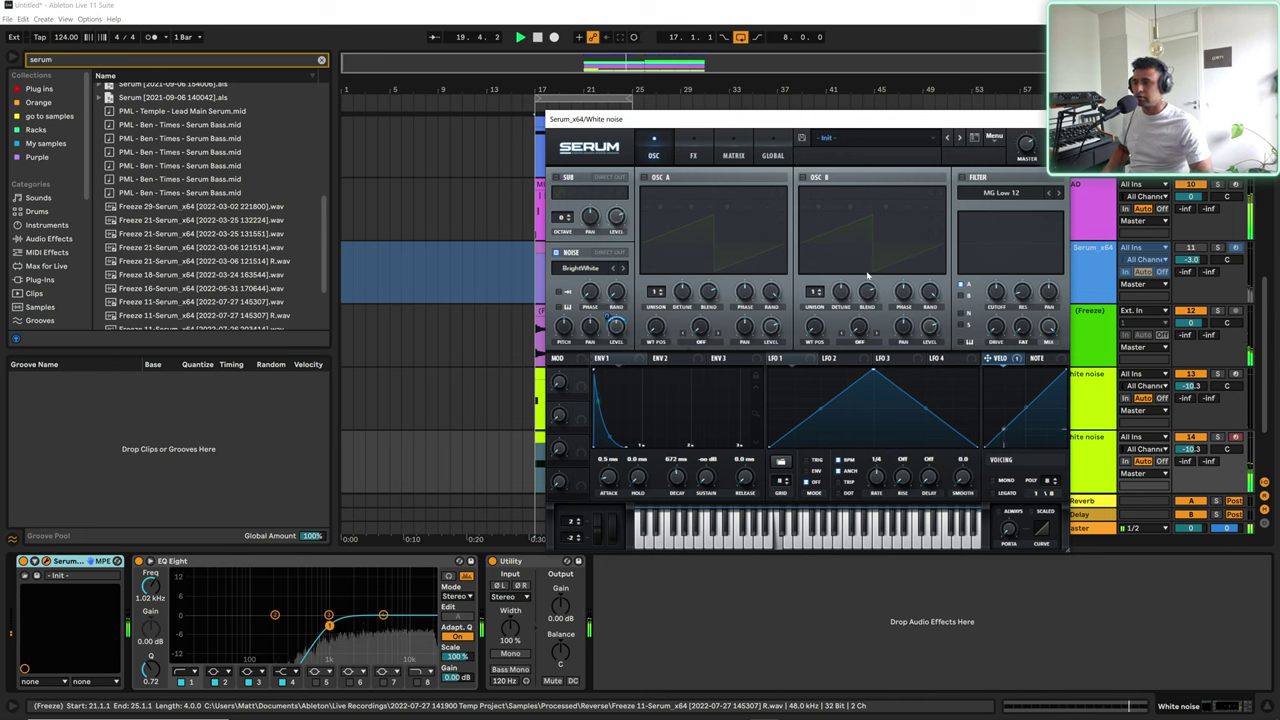
{"action": "key", "text": "space"}
{"action": "left_click_drag", "start_coordinate": [676, 477], "coordinate": [679, 484]}
{"action": "key", "text": "space"}
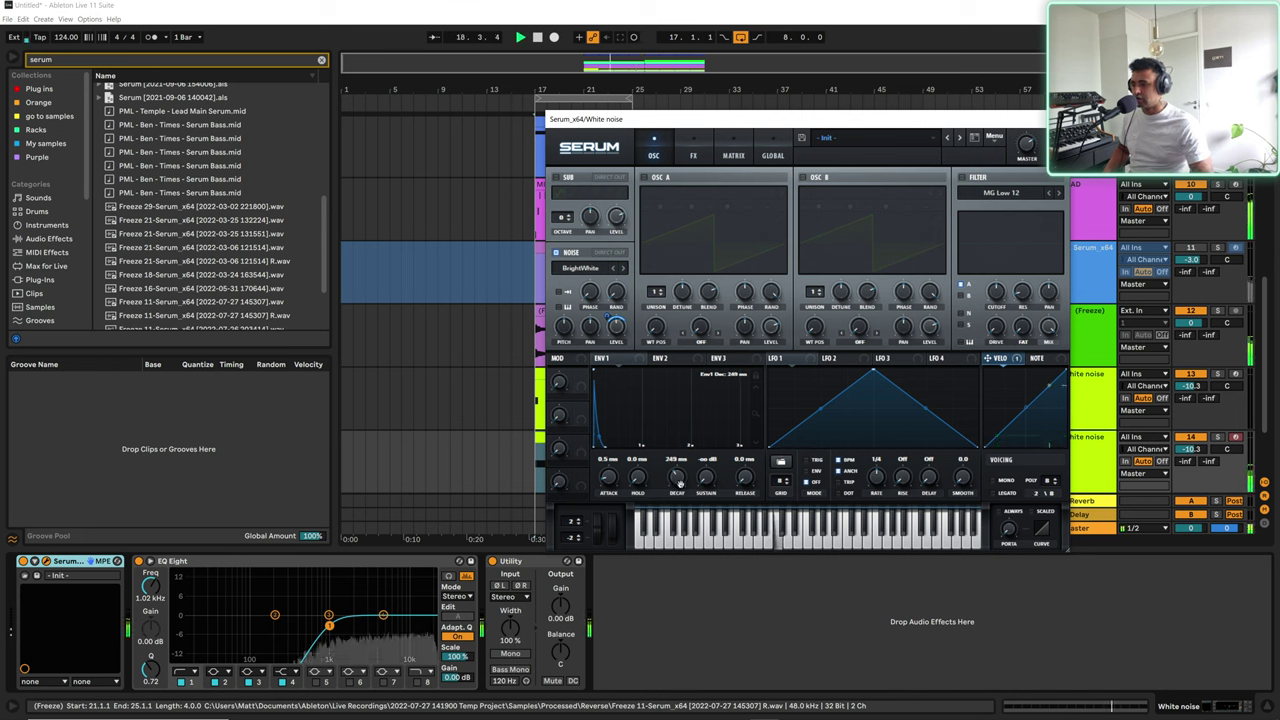
{"action": "left_click_drag", "start_coordinate": [335, 625], "coordinate": [337, 625]}
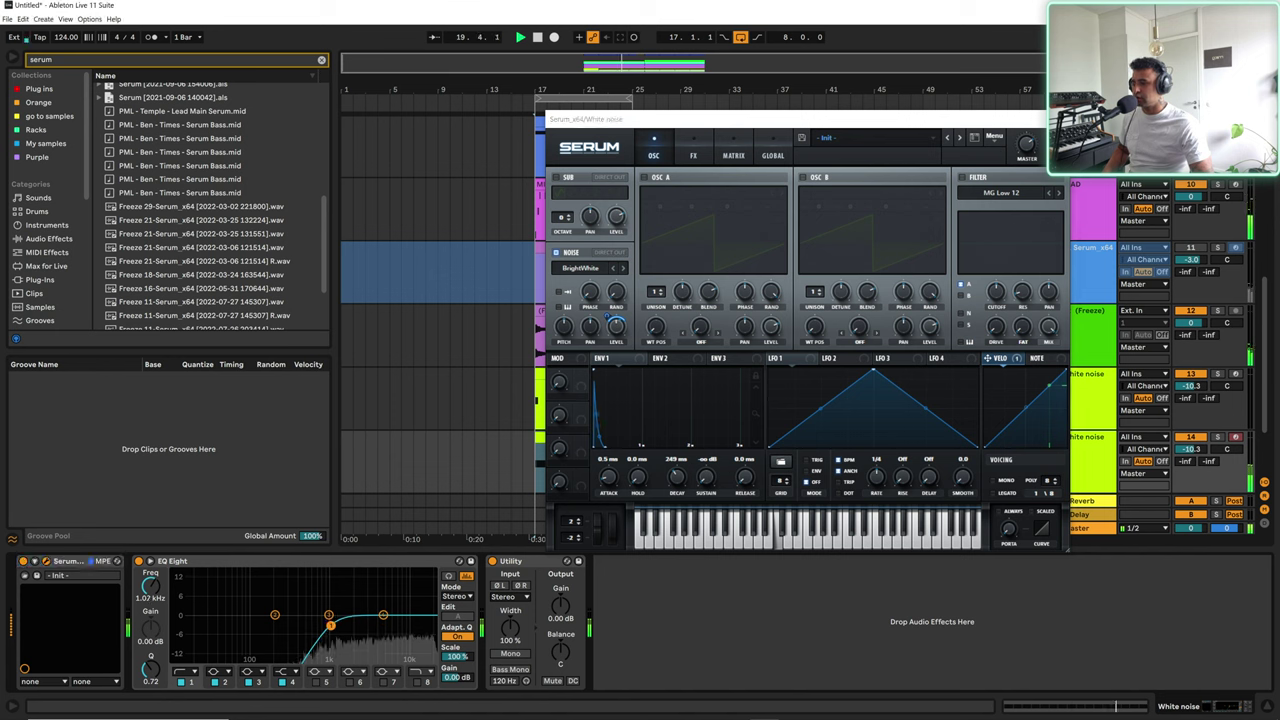
Step: Enable Serum's delay effect and shift its filter toward higher frequencies
{"action": "left_click", "coordinate": [692, 155]}
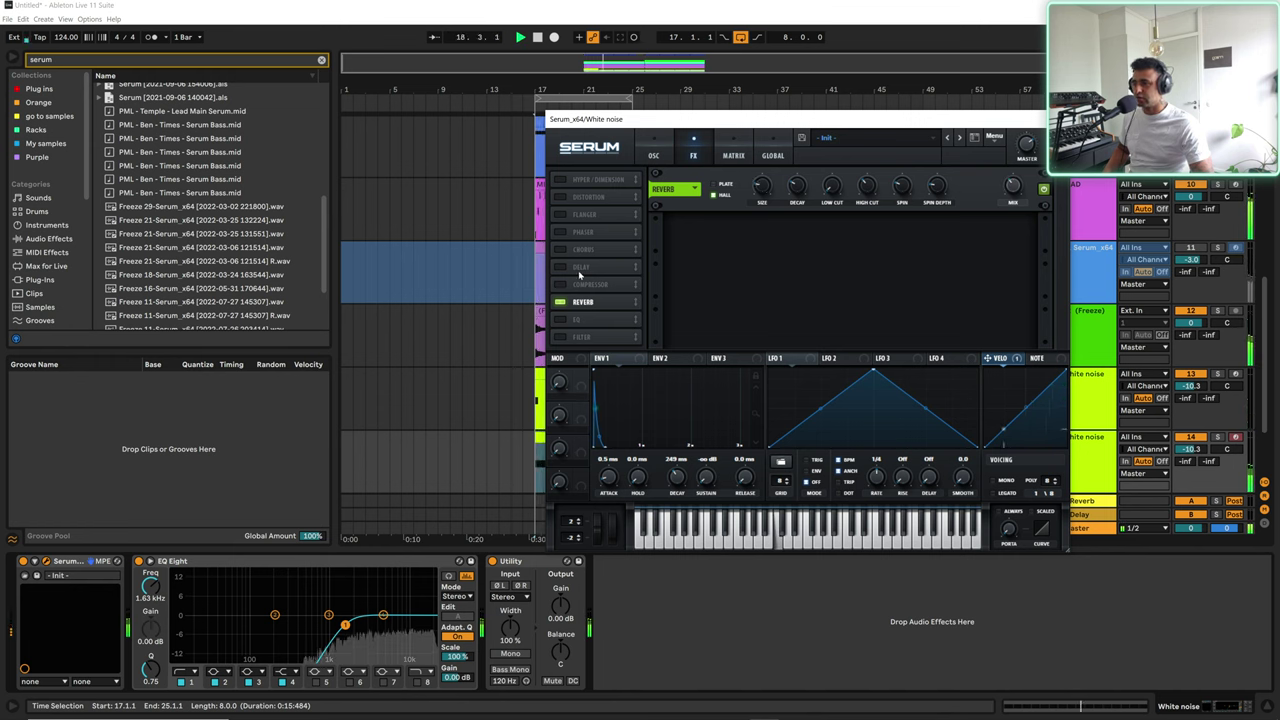
{"action": "left_click", "coordinate": [560, 266]}
{"action": "left_click_drag", "start_coordinate": [893, 184], "coordinate": [909, 200]}
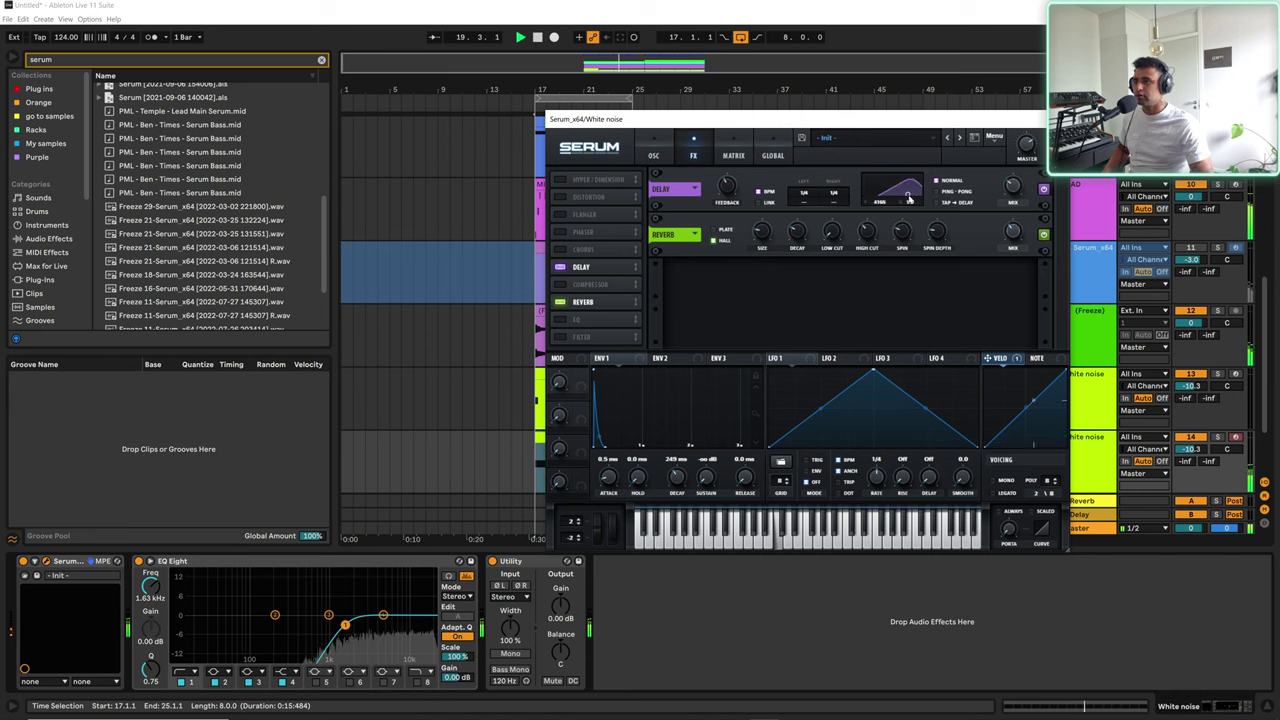
Step: Set Serum's envelope 1 attack to 0.2 ms and decay to 312 ms, and map LFO 1 to the decay
{"action": "left_click", "coordinate": [654, 156]}
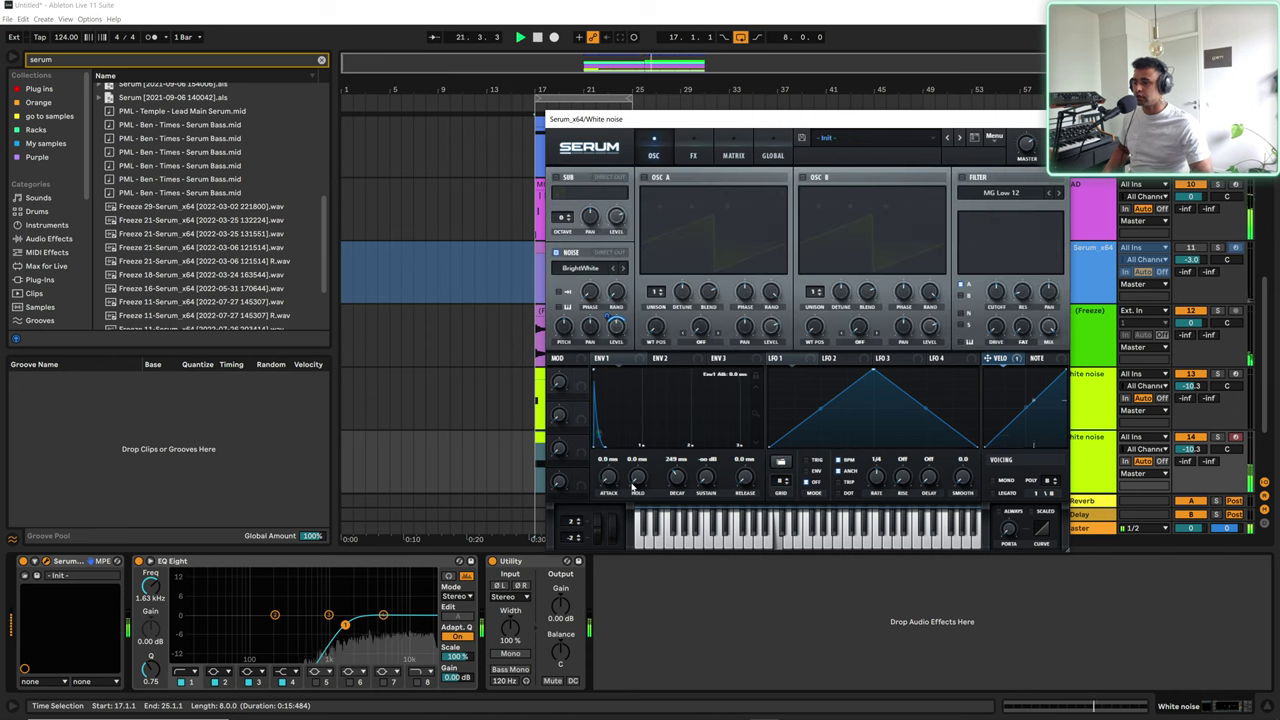
{"action": "left_click_drag", "start_coordinate": [611, 476], "coordinate": [676, 462]}
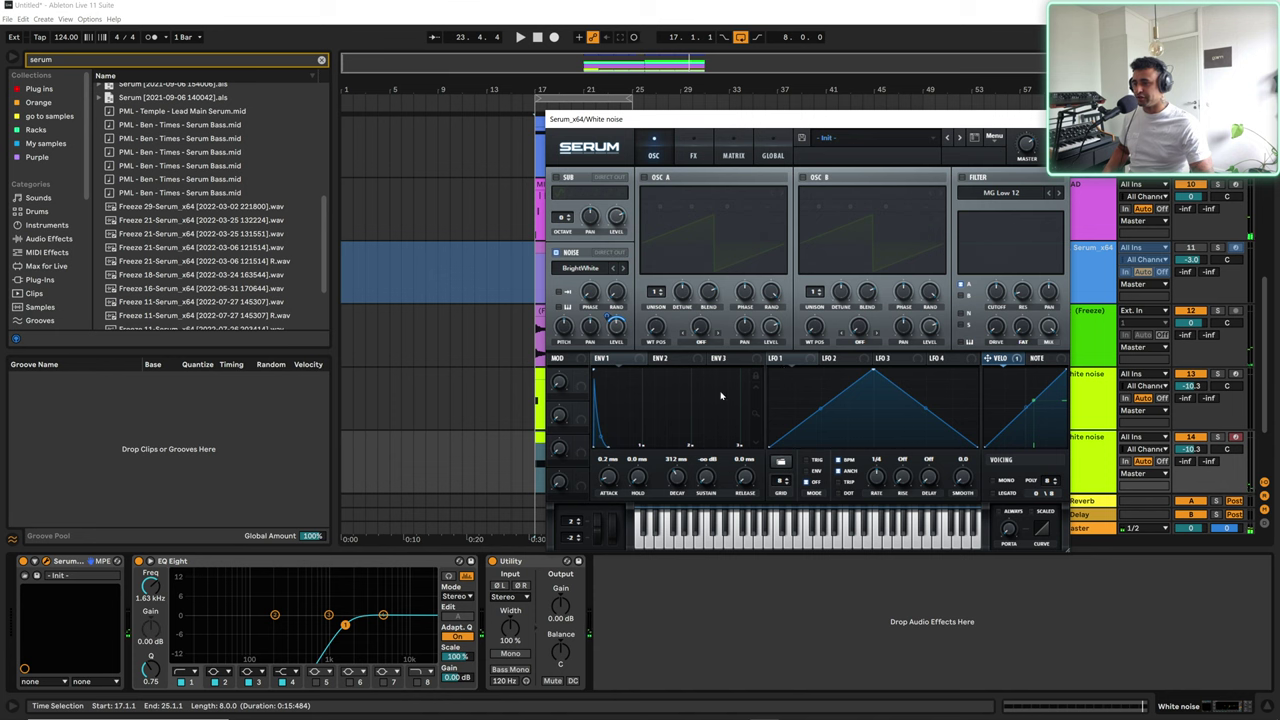
{"action": "left_click_drag", "start_coordinate": [776, 358], "coordinate": [669, 478]}
{"action": "key", "text": "space"}
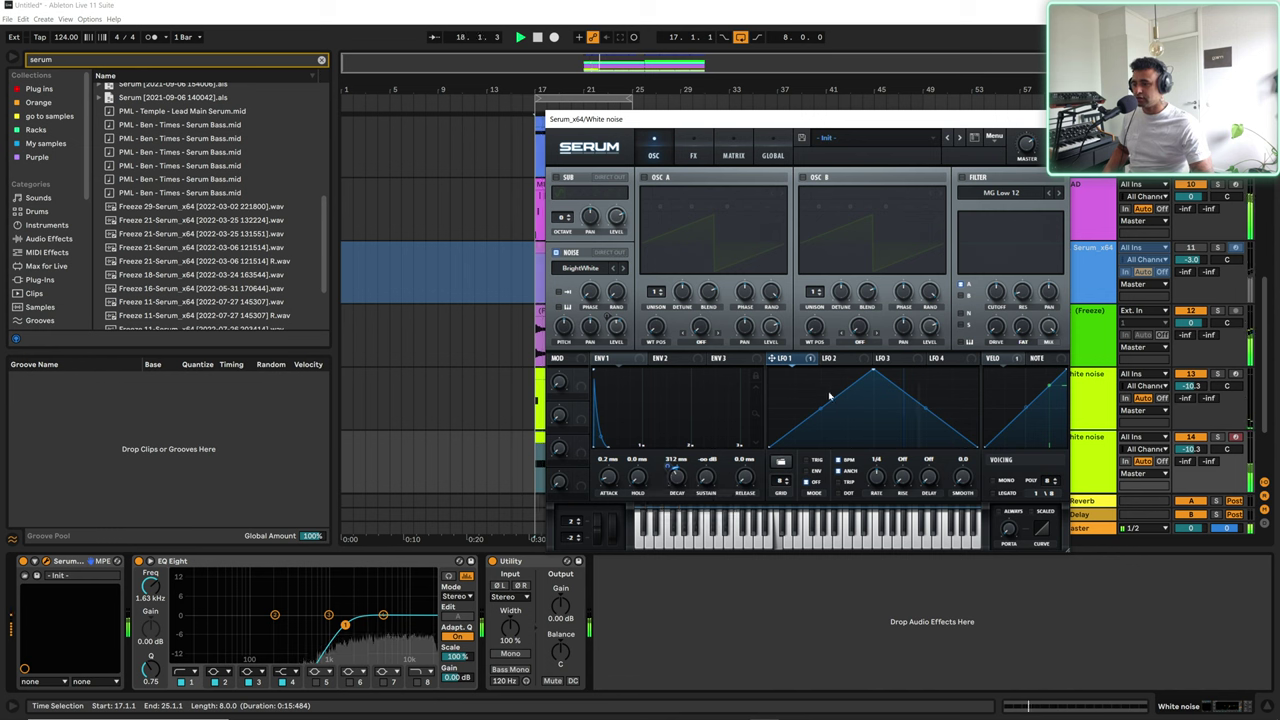
Step: Slow LFO 1's rate to 2 bars and shorten envelope 1's decay while listening to the loop
{"action": "left_click_drag", "start_coordinate": [878, 478], "coordinate": [882, 500]}
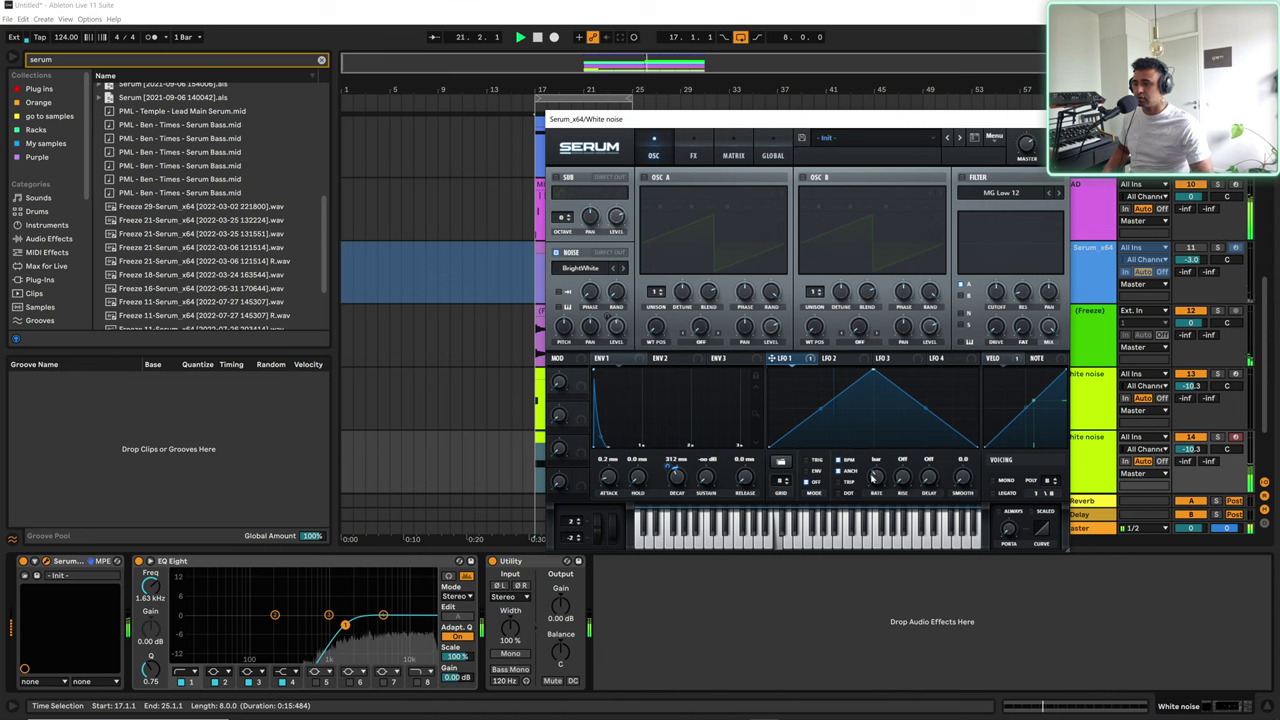
{"action": "left_click_drag", "start_coordinate": [873, 478], "coordinate": [879, 490]}
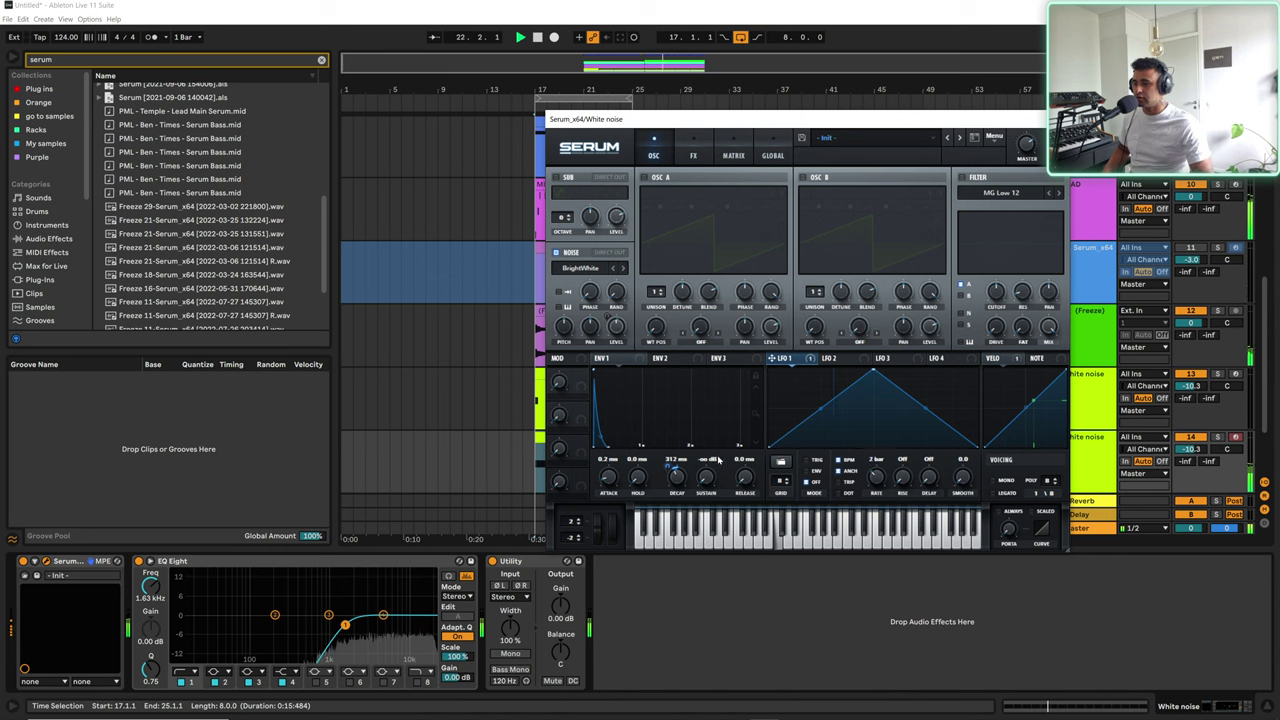
{"action": "left_click_drag", "start_coordinate": [676, 480], "coordinate": [677, 487]}
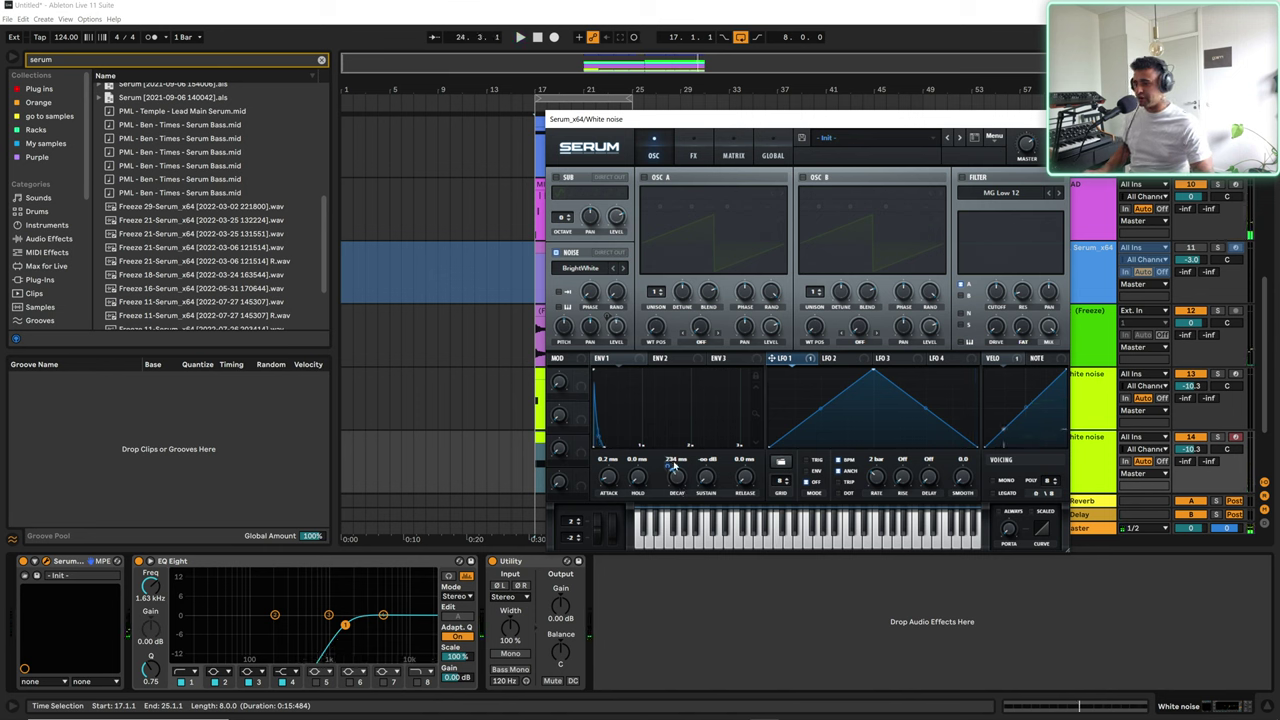
{"action": "key", "text": "space"}
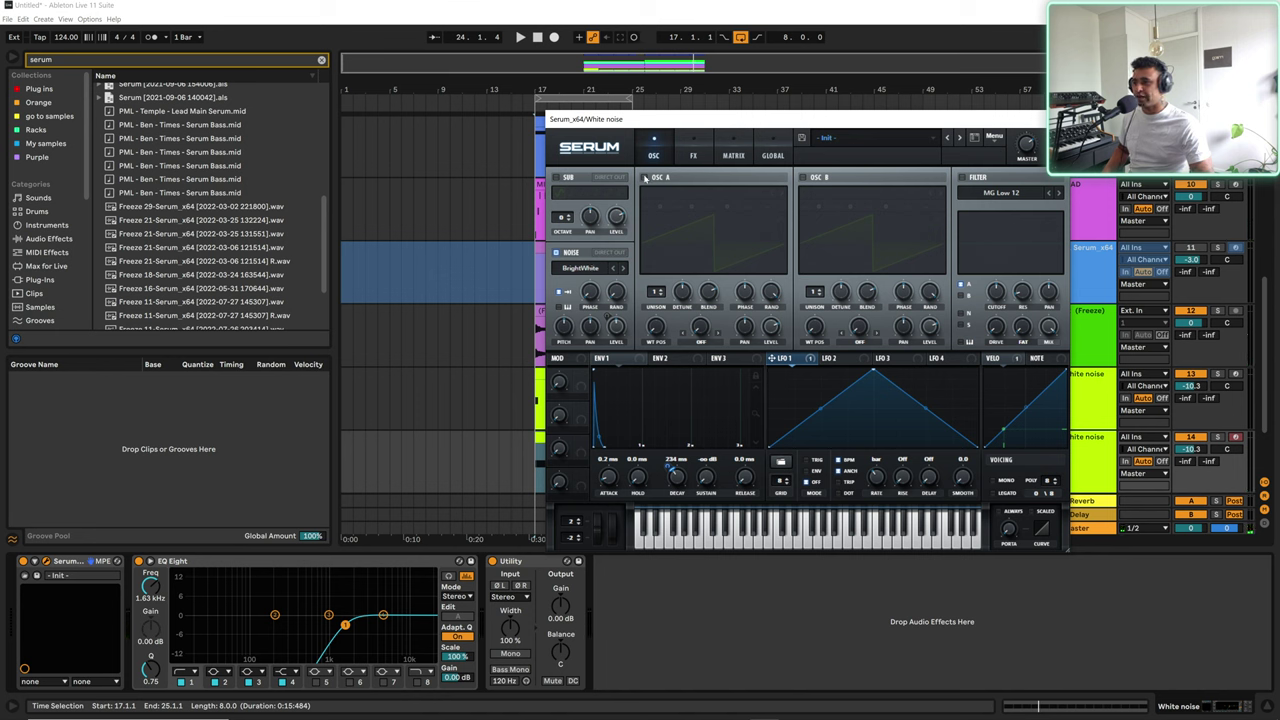
Step: Enable oscillator A and map both envelope 1 and velocity to its level
{"action": "left_click", "coordinate": [644, 177]}
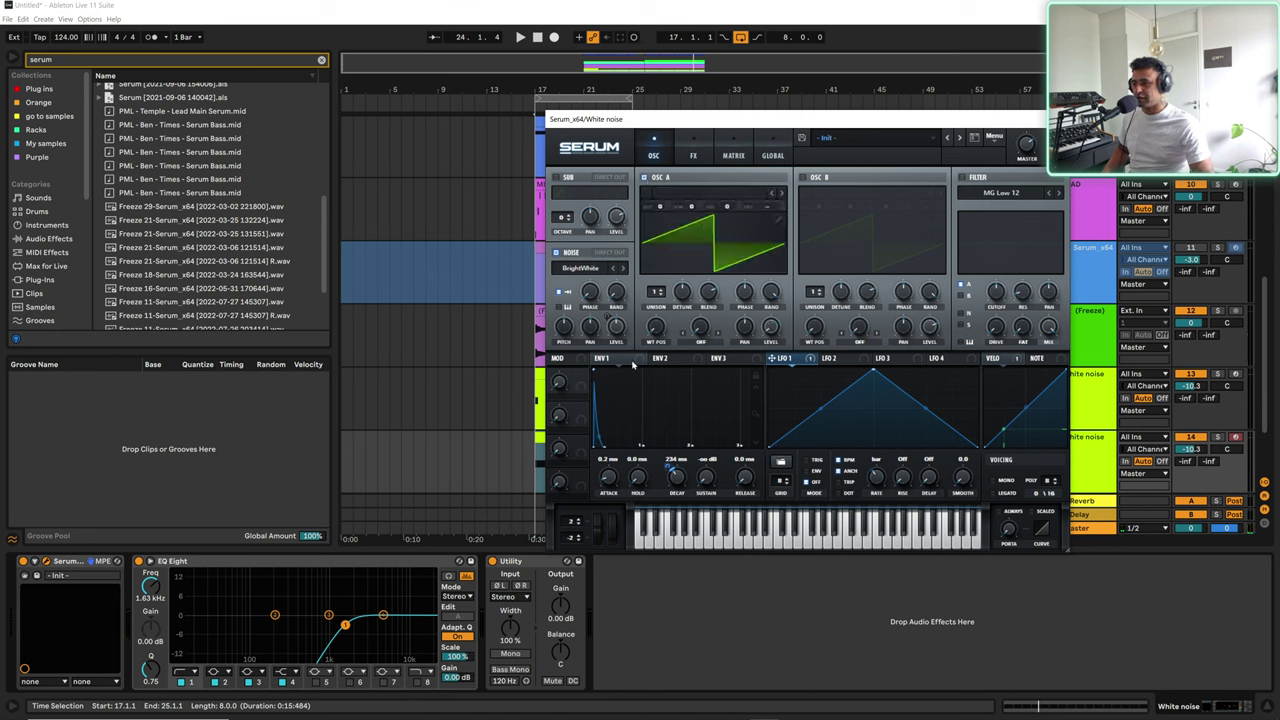
{"action": "left_click_drag", "start_coordinate": [770, 335], "coordinate": [766, 338]}
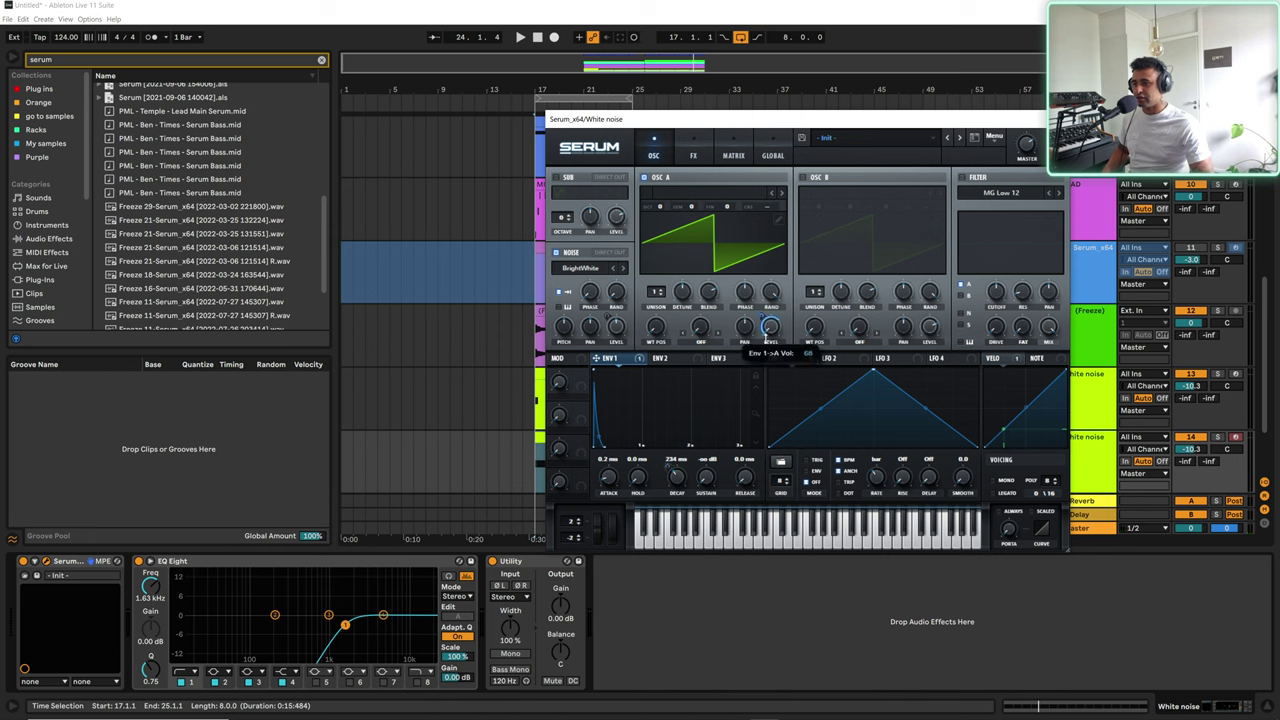
{"action": "key", "text": "space"}
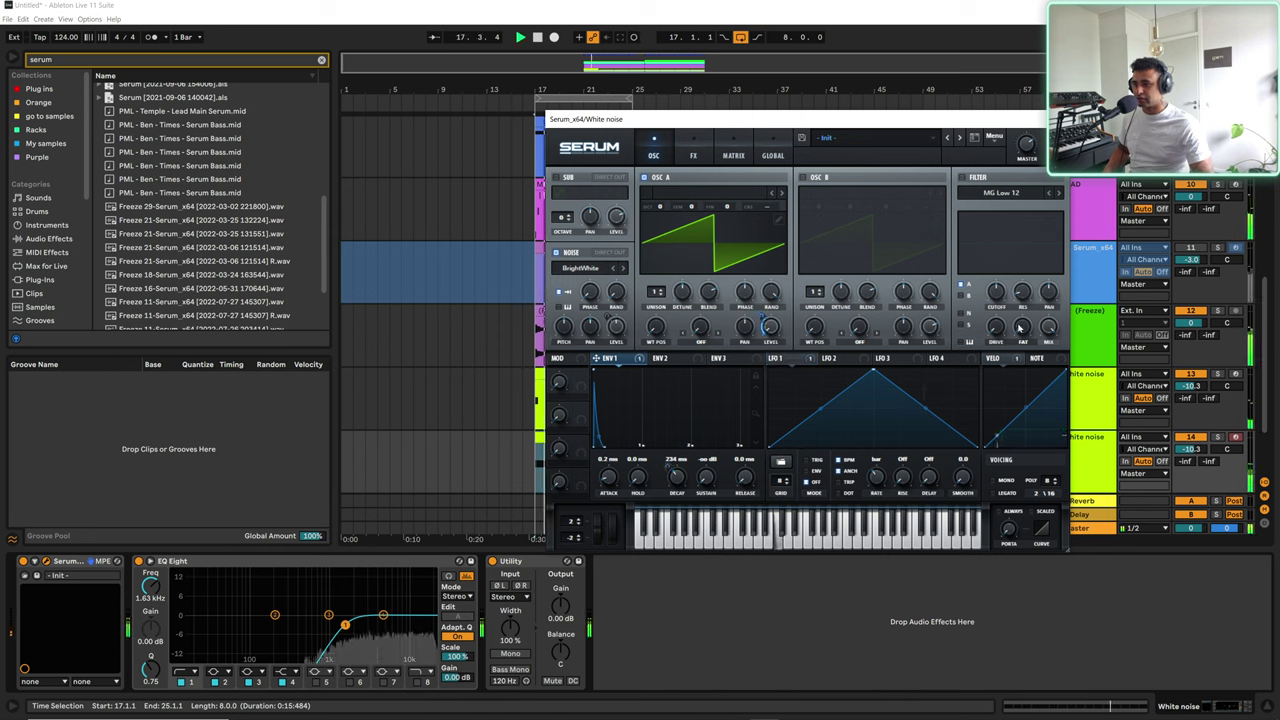
{"action": "left_click_drag", "start_coordinate": [1007, 358], "coordinate": [770, 328]}
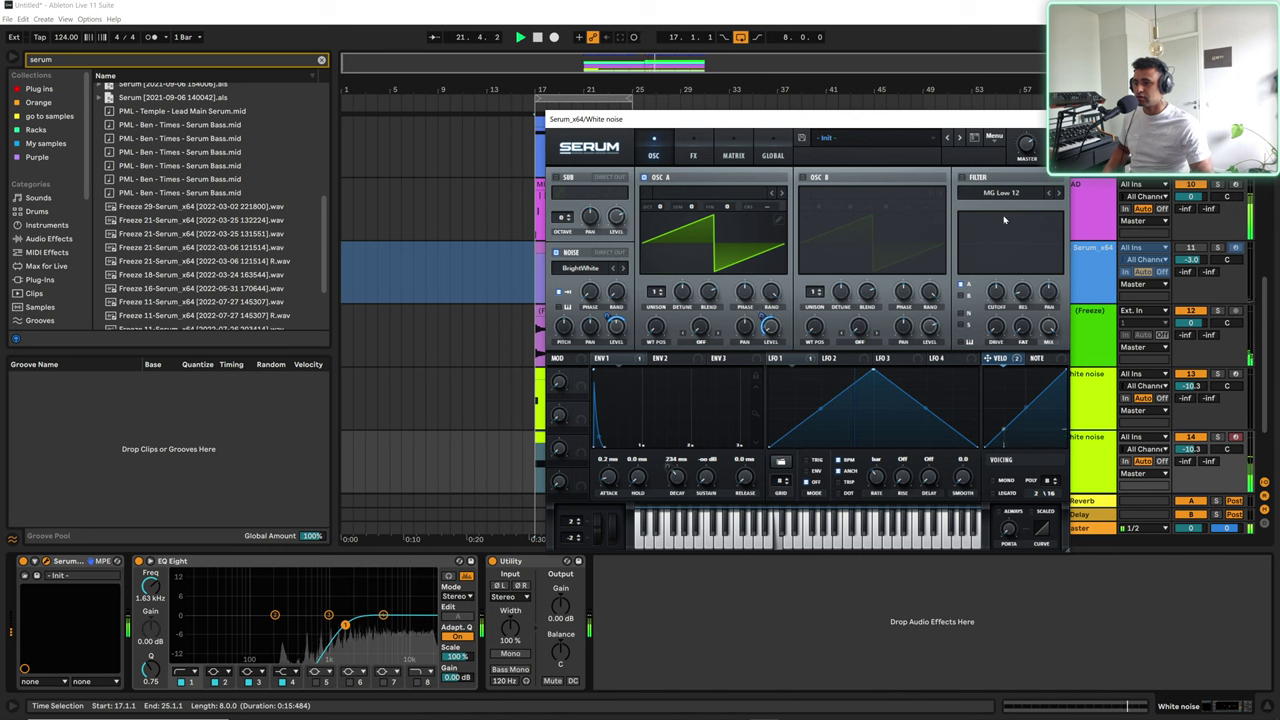
Step: Enable the MG Low 12 filter, add unison voices to oscillator A, and adjust its detune and the filter cutoff
{"action": "left_click", "coordinate": [963, 178]}
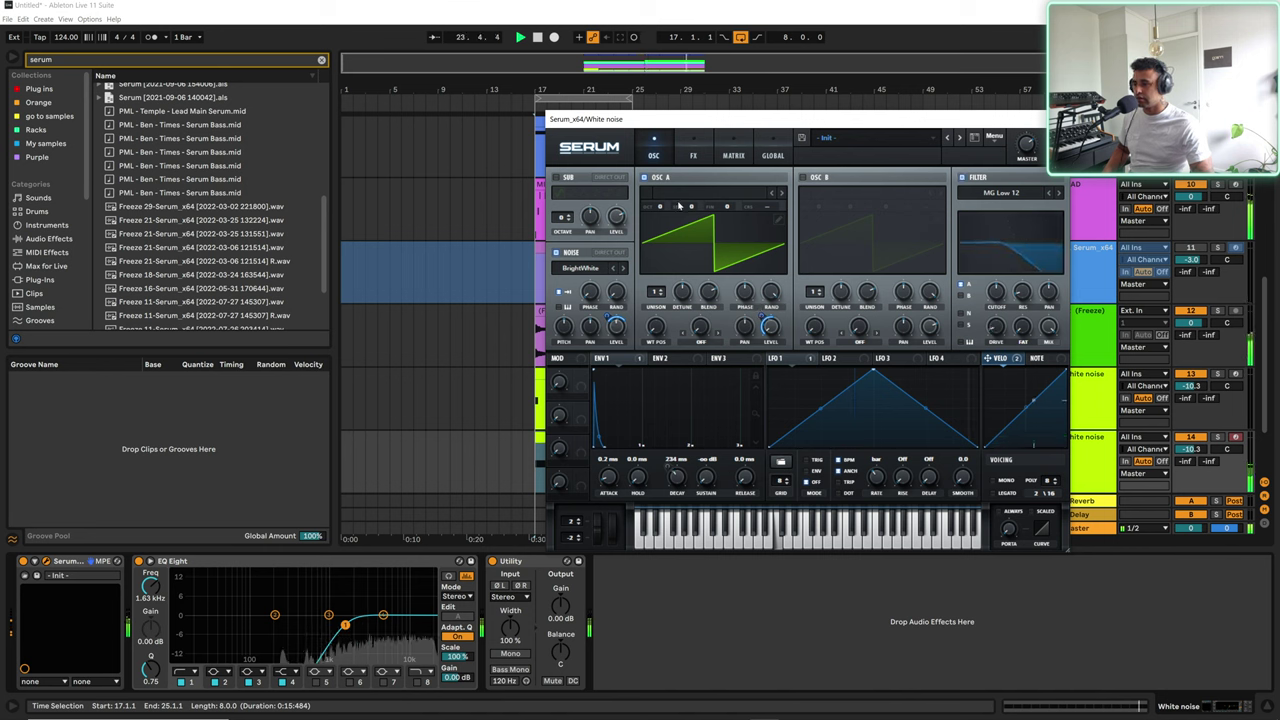
{"action": "left_click", "coordinate": [661, 291]}
{"action": "left_click", "coordinate": [661, 291]}
{"action": "left_click_drag", "start_coordinate": [684, 293], "coordinate": [711, 296]}
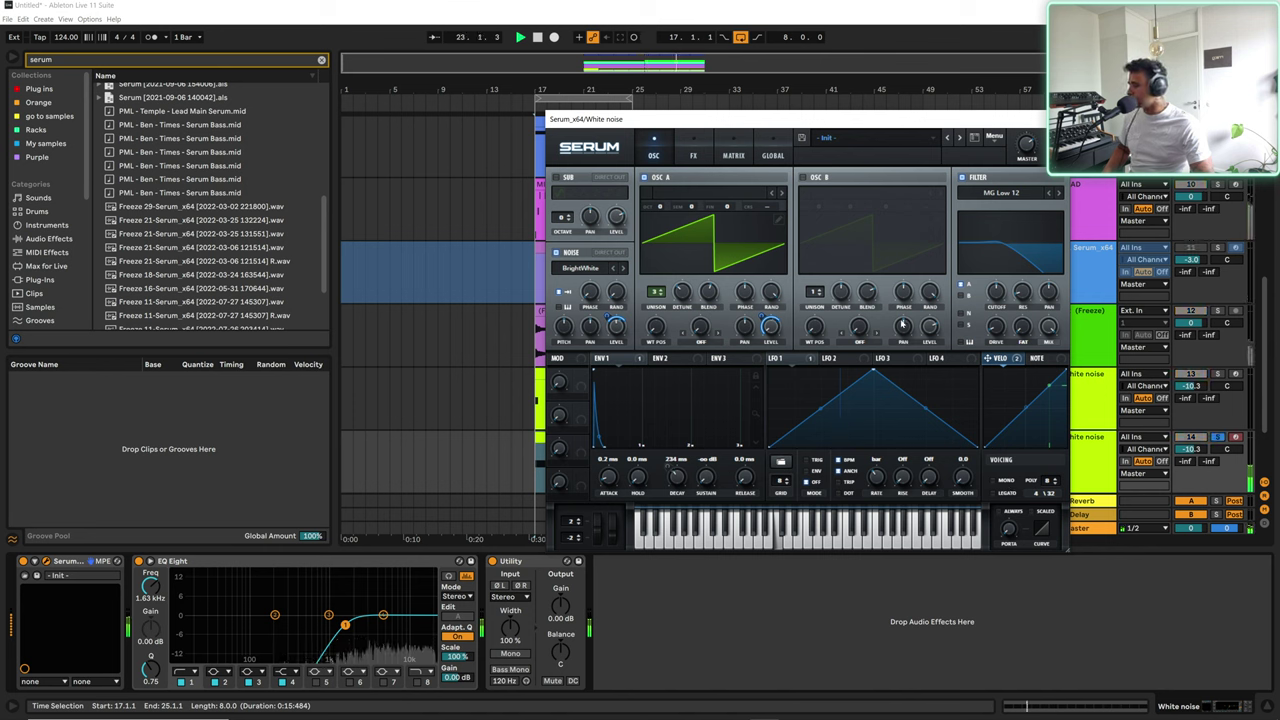
{"action": "left_click_drag", "start_coordinate": [996, 295], "coordinate": [996, 318]}
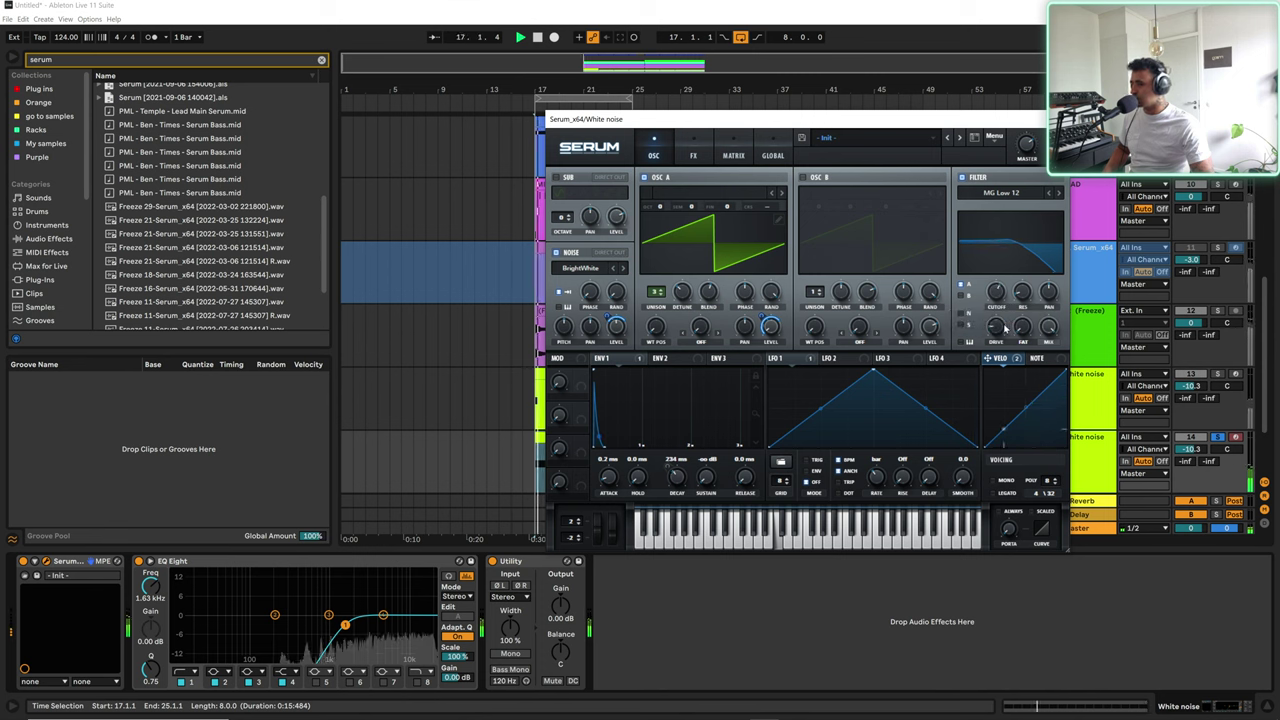
Step: Enable Serum's distortion effect, set its type to Diode 1, and adjust the drive by ear
{"action": "left_click", "coordinate": [692, 154]}
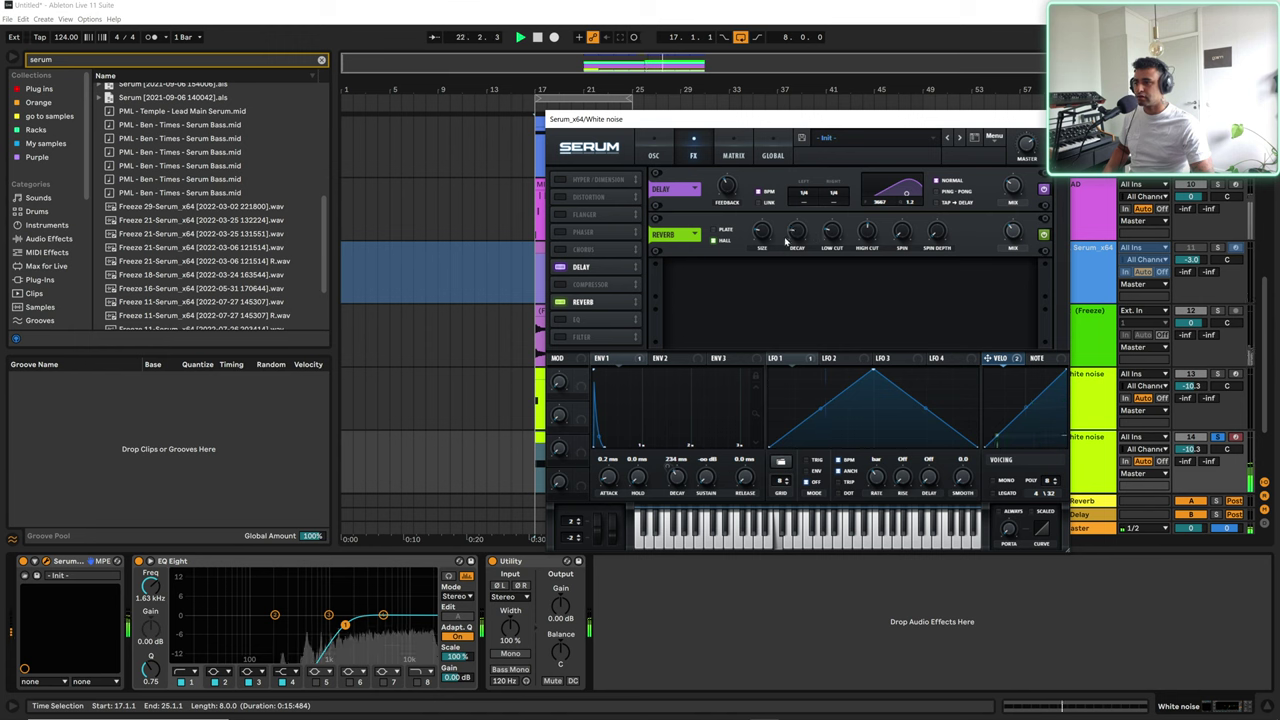
{"action": "left_click", "coordinate": [563, 203]}
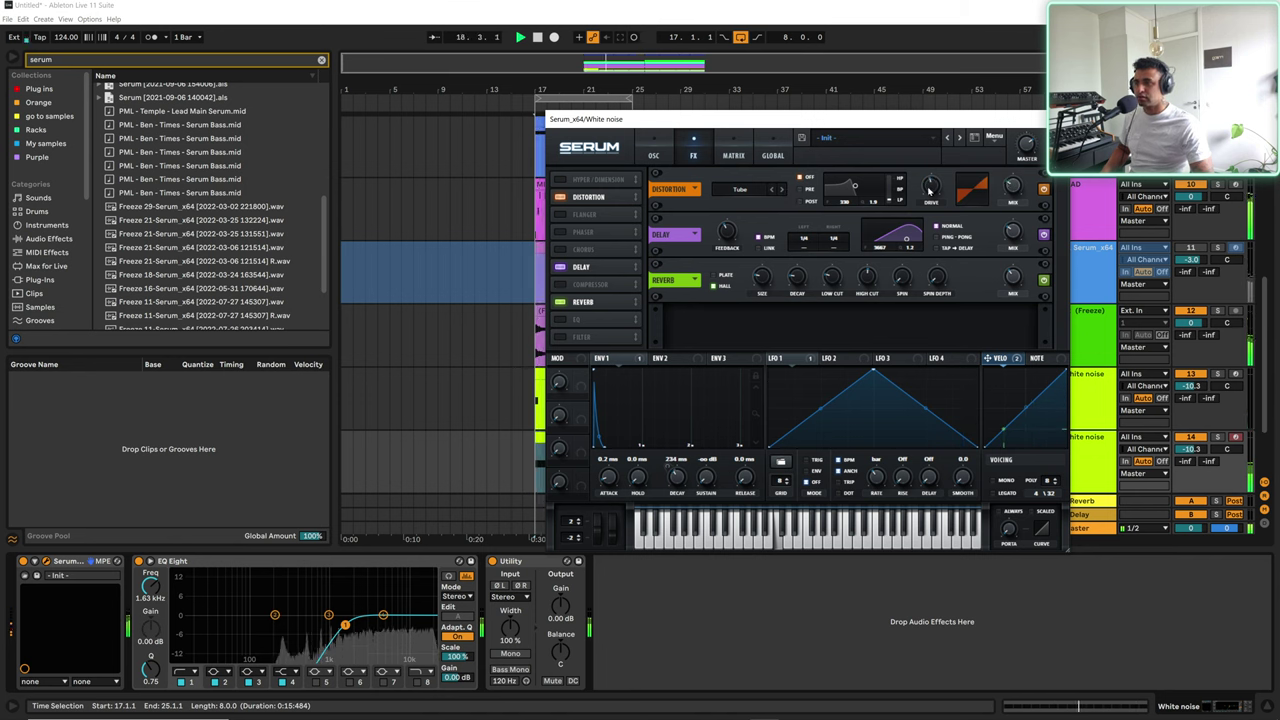
{"action": "left_click", "coordinate": [759, 189]}
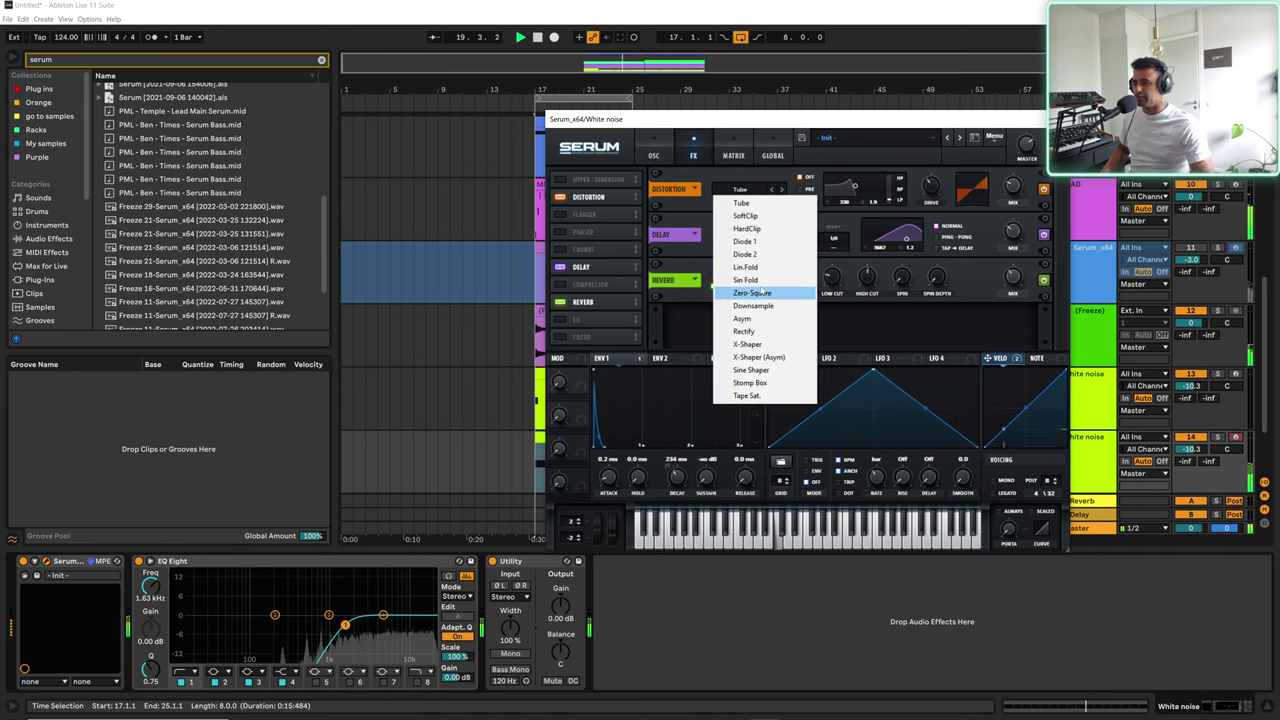
{"action": "left_click", "coordinate": [768, 241]}
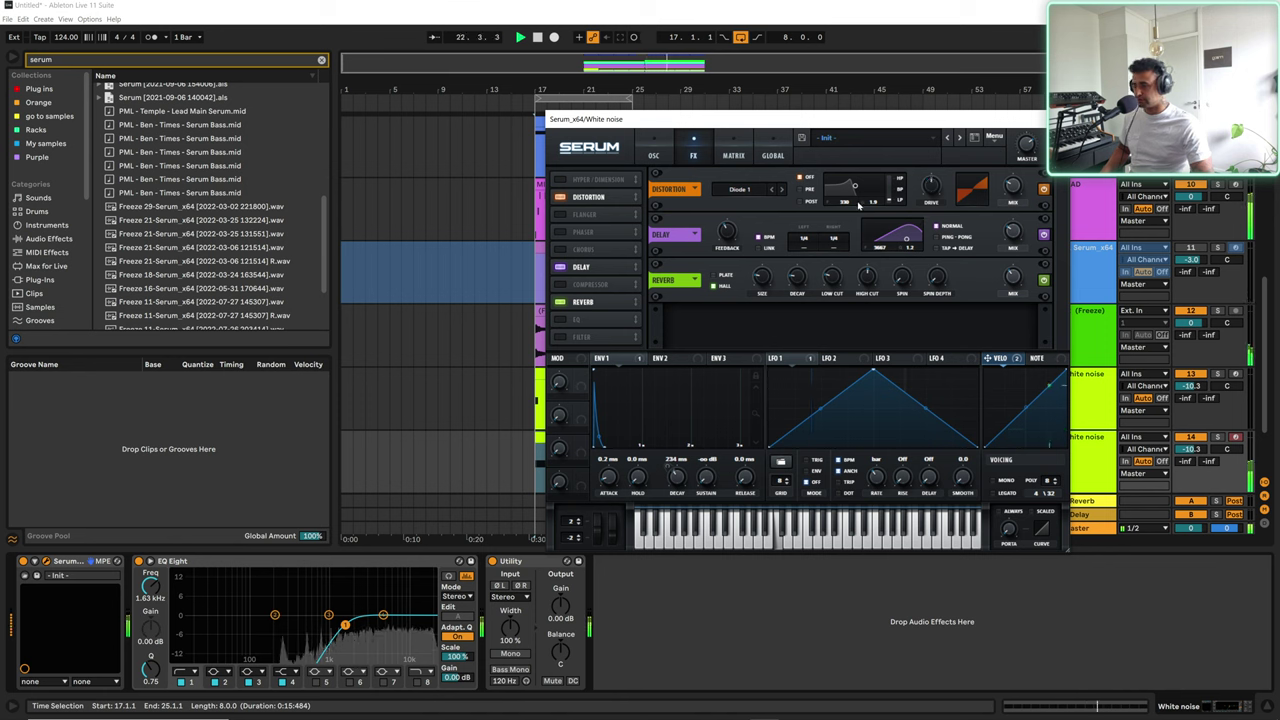
{"action": "left_click_drag", "start_coordinate": [931, 188], "coordinate": [934, 195]}
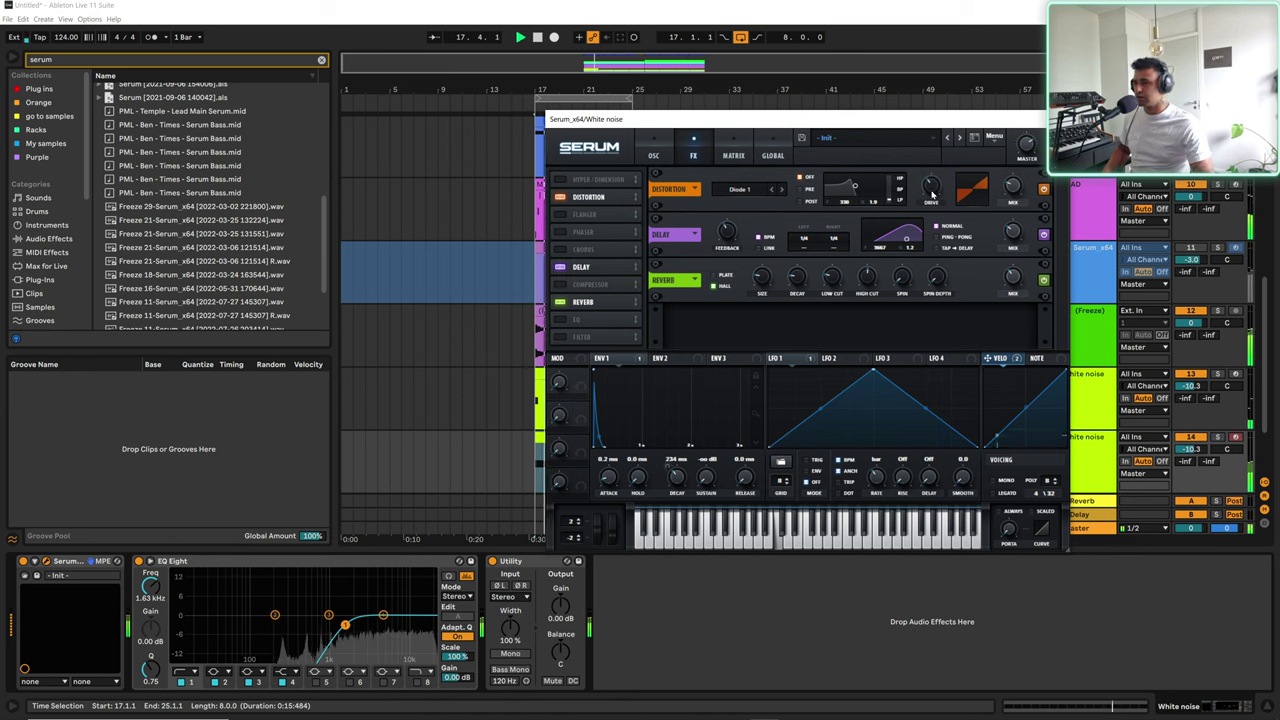
Step: Load the Misc shape SlightMovement into LFO 1, audition the pattern, and close the Serum window
{"action": "left_click", "coordinate": [655, 156]}
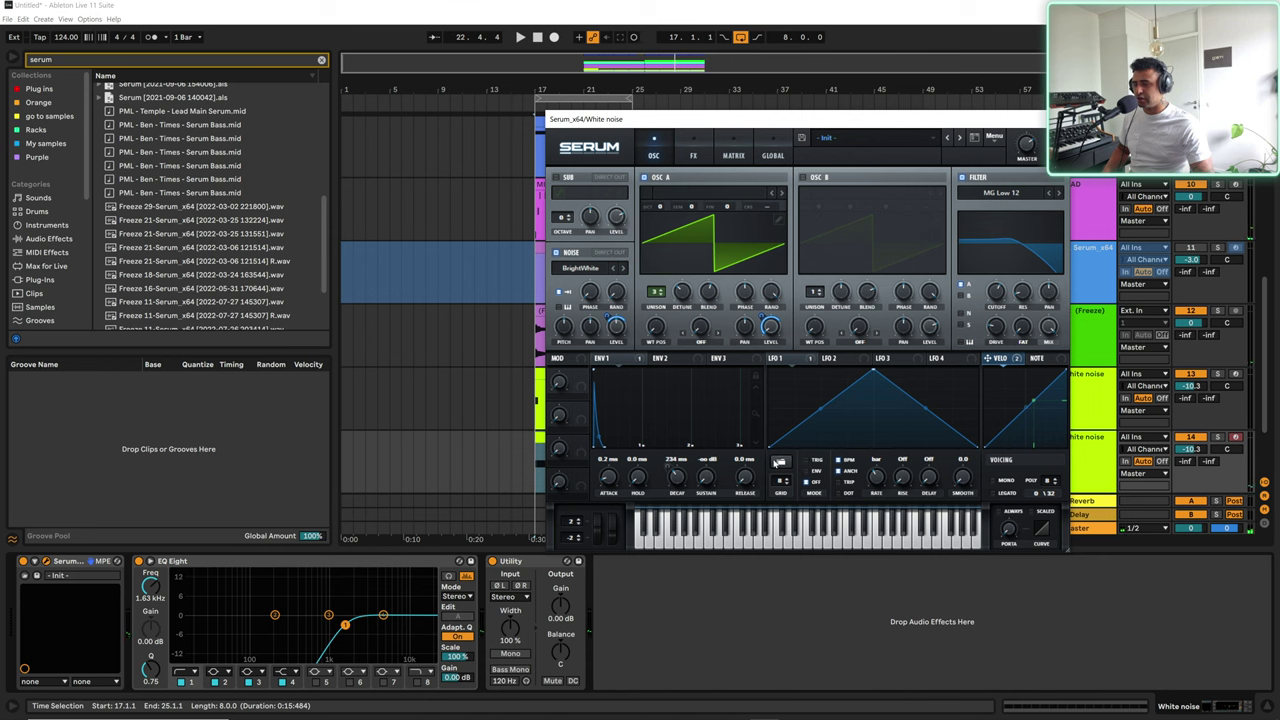
{"action": "left_click", "coordinate": [778, 462]}
{"action": "mouse_move", "coordinate": [835, 479]}
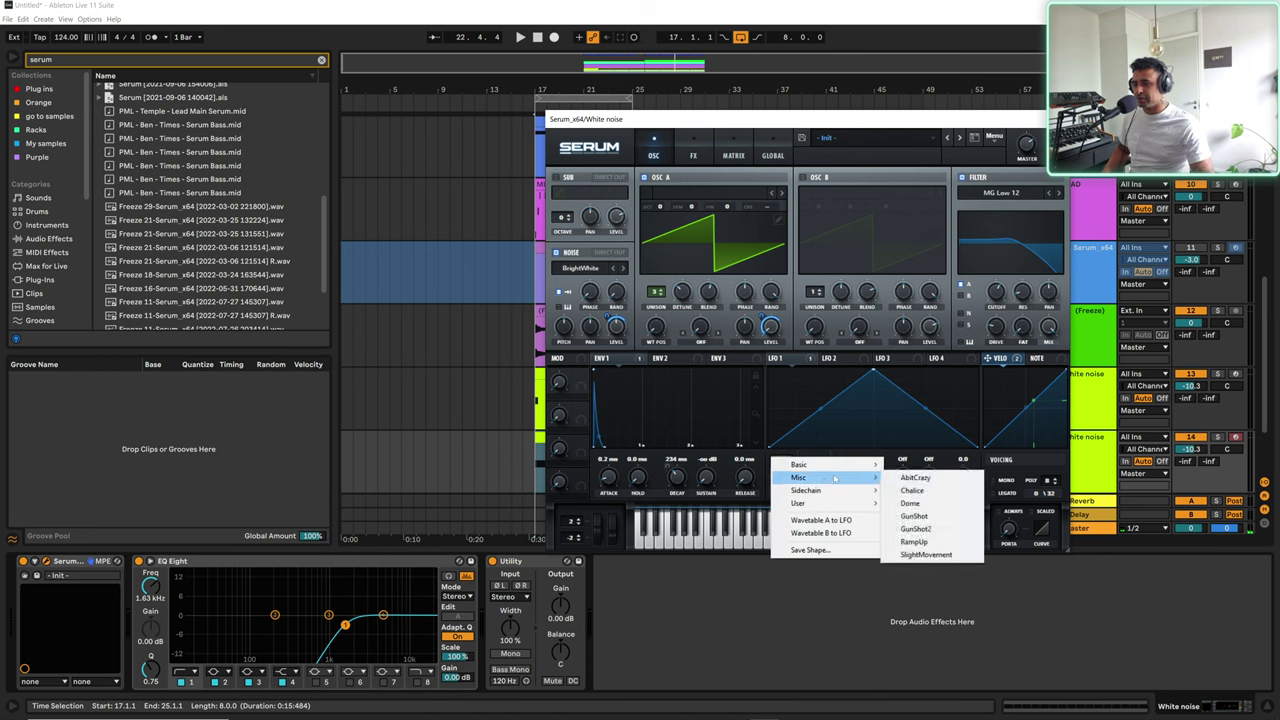
{"action": "left_click", "coordinate": [925, 554]}
{"action": "key", "text": "space"}
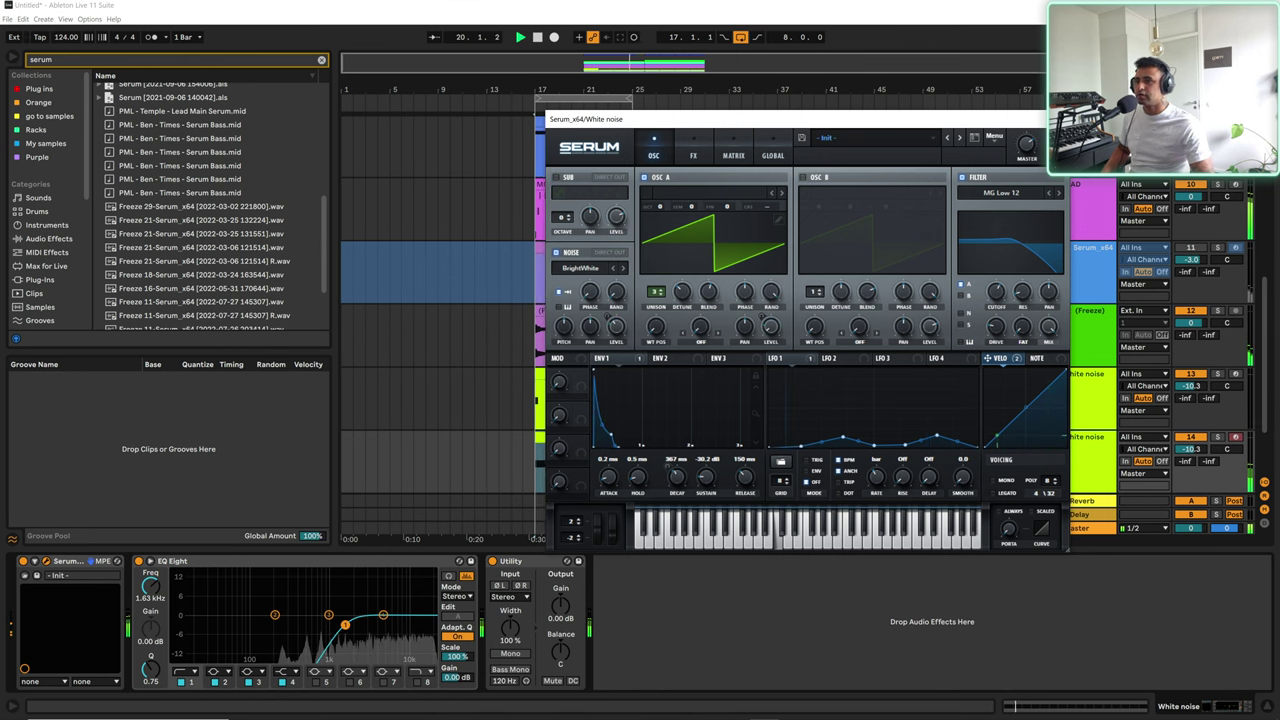
{"action": "left_click", "coordinate": [1058, 119]}
{"action": "key", "text": "space"}
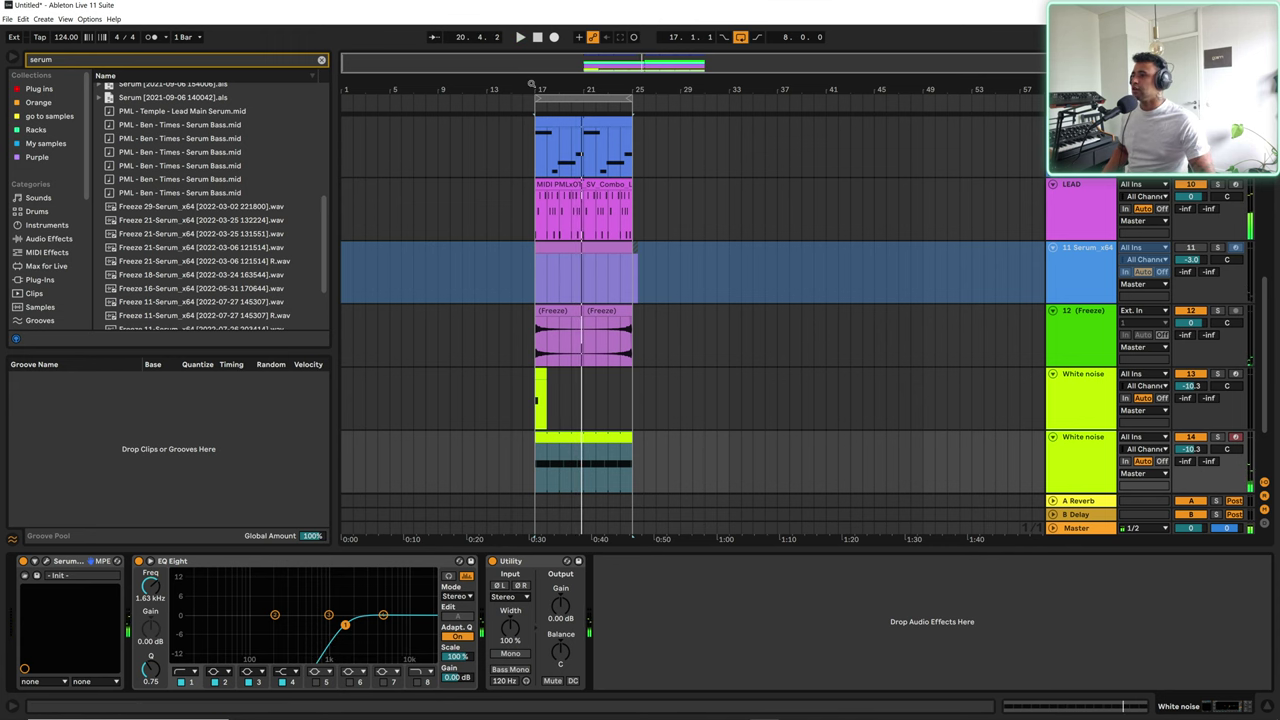
Step: Turn on the Bass track's Glue Compressor and set its sidechain source to 1-Kick D#
{"action": "left_click_drag", "start_coordinate": [531, 84], "coordinate": [569, 171]}
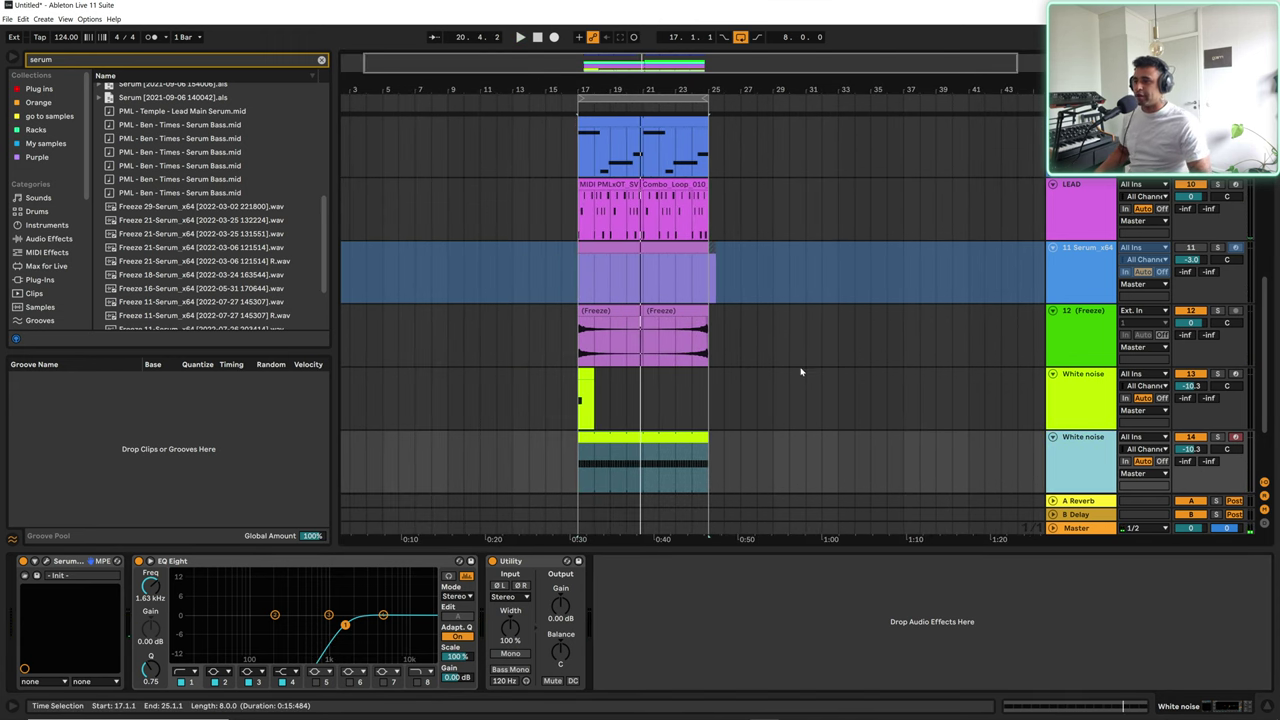
{"action": "scroll", "coordinate": [793, 410], "scroll_direction": "down", "scroll_amount": 2}
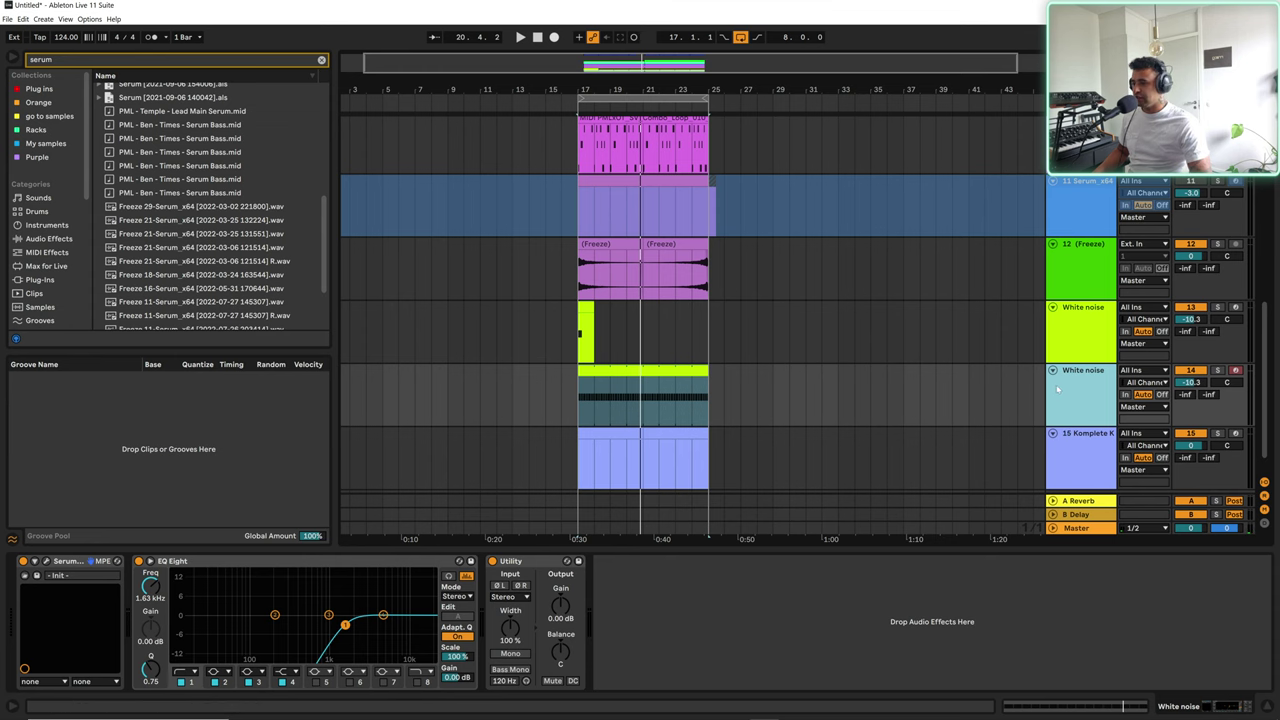
{"action": "scroll", "coordinate": [894, 357], "scroll_direction": "up", "scroll_amount": 10}
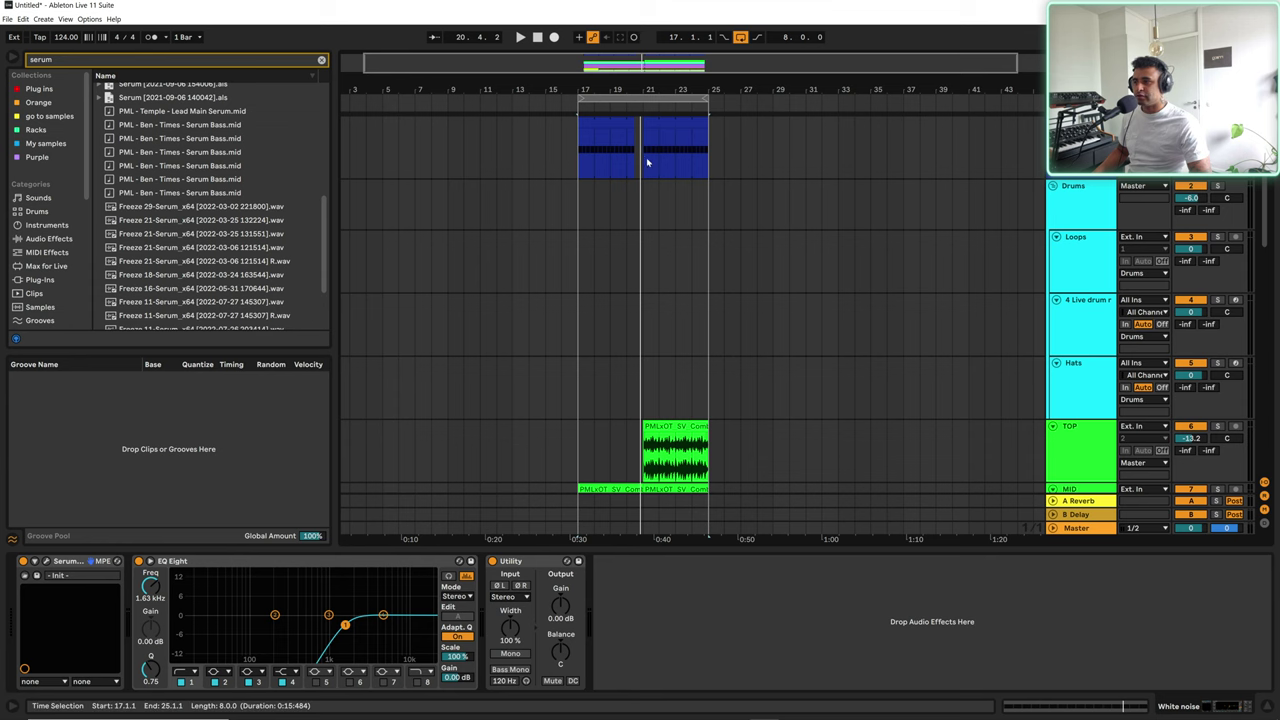
{"action": "scroll", "coordinate": [1043, 301], "scroll_direction": "down", "scroll_amount": 7}
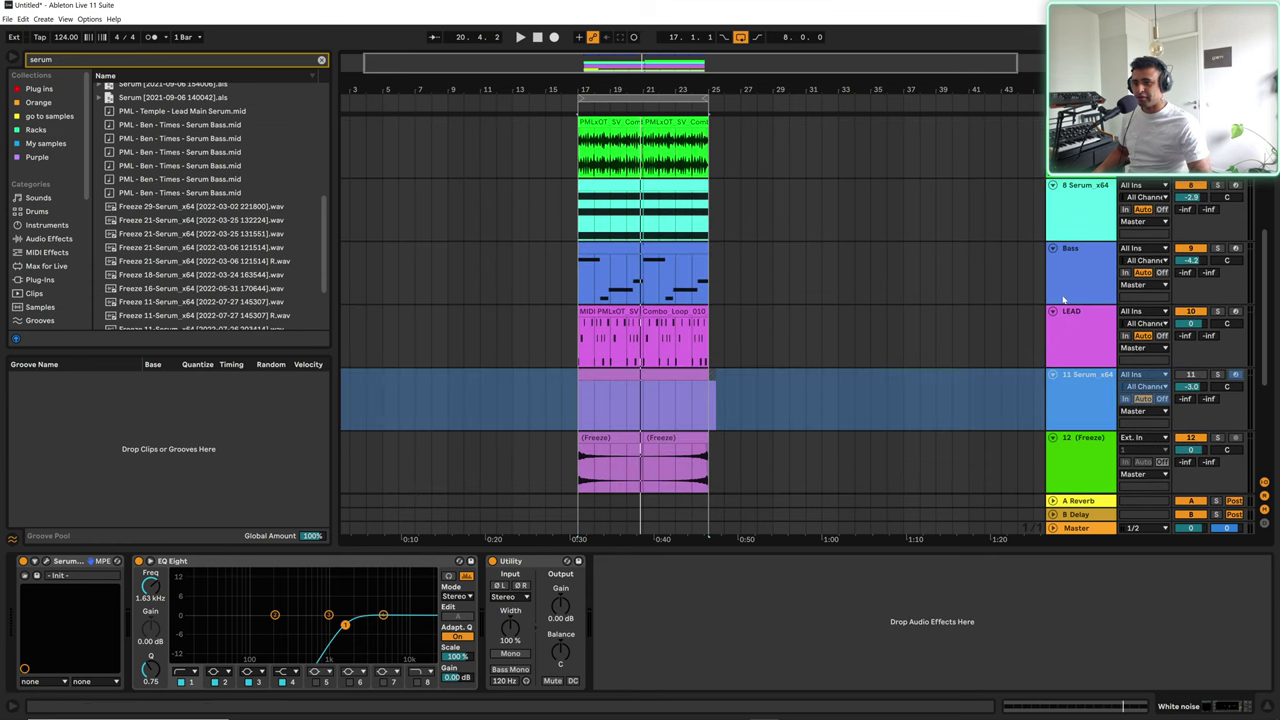
{"action": "left_click", "coordinate": [1069, 290]}
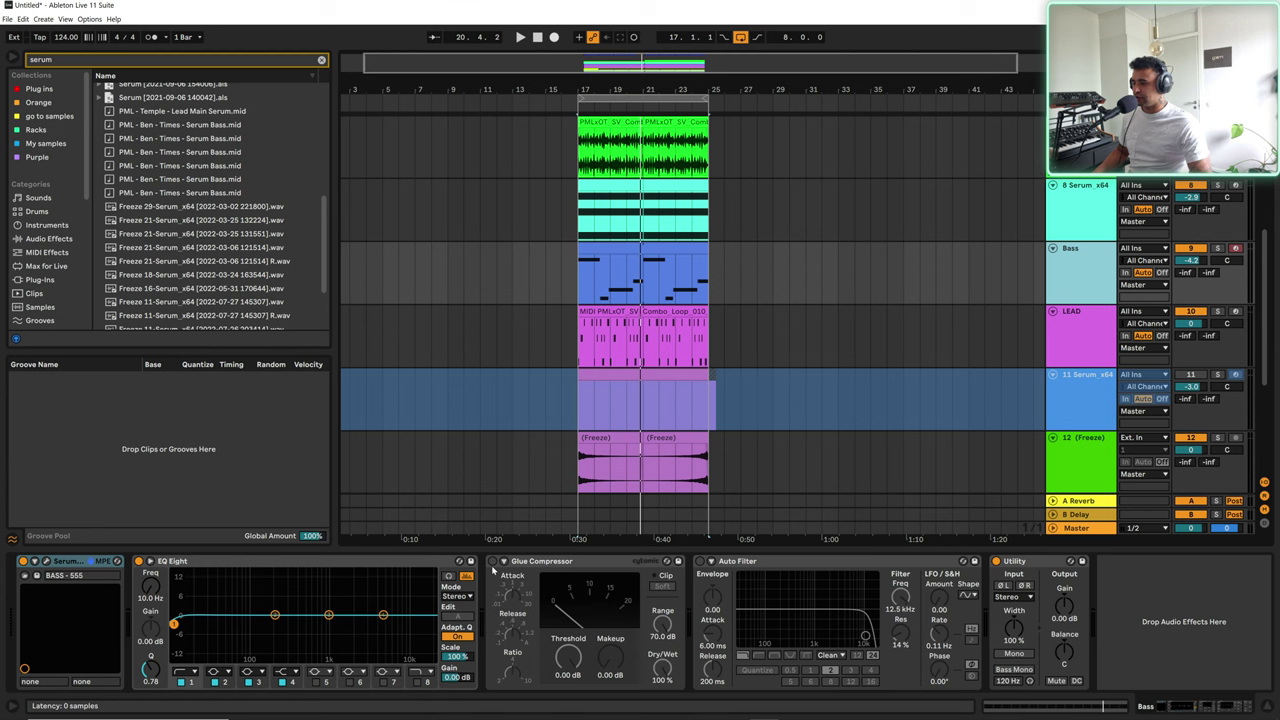
{"action": "left_click", "coordinate": [541, 614]}
{"action": "left_click", "coordinate": [491, 575]}
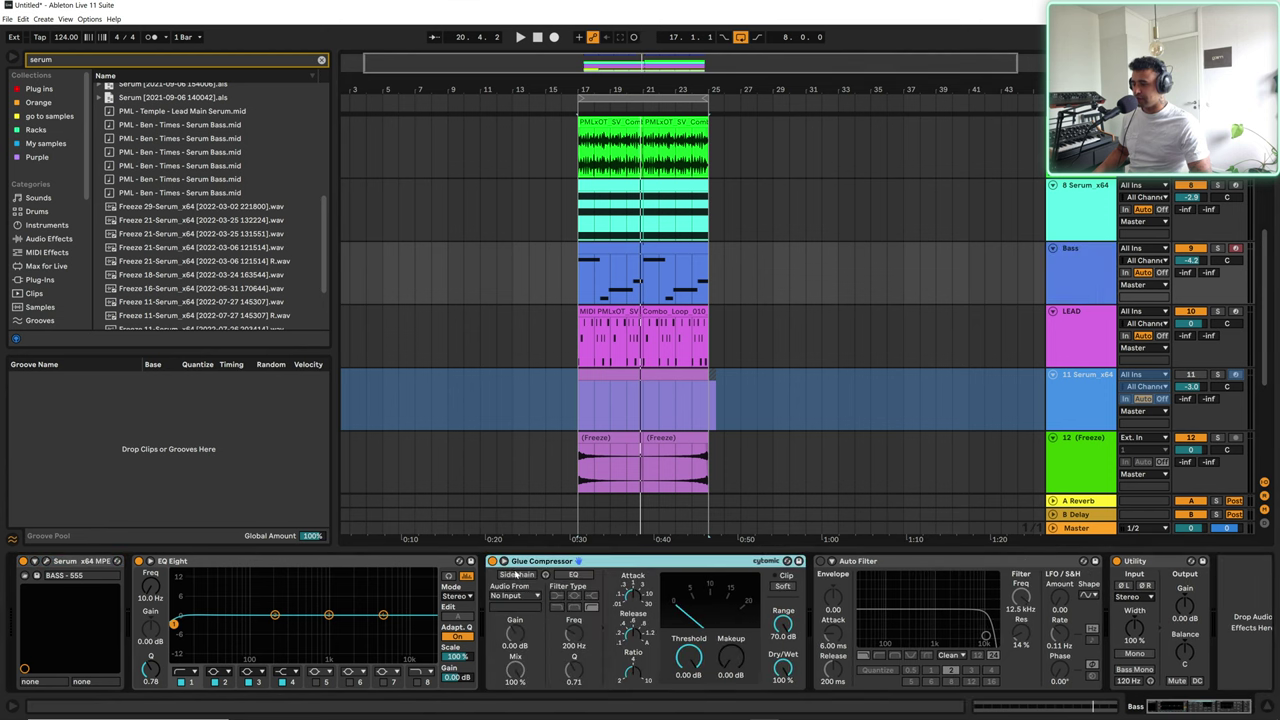
{"action": "left_click", "coordinate": [518, 595]}
{"action": "left_click", "coordinate": [520, 389]}
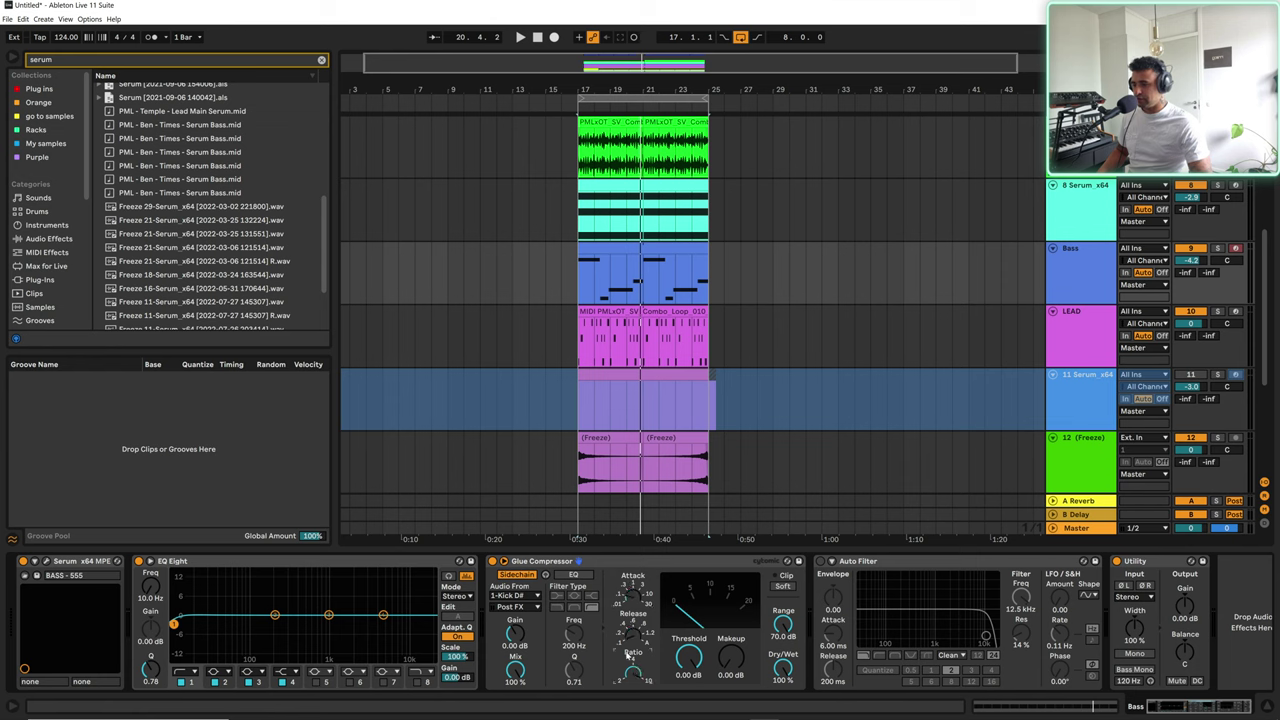
Step: Enable the Glue Compressor's sidechain EQ, set its frequency to 305 Hz and the threshold to -32.4 dB during playback
{"action": "key", "text": "space"}
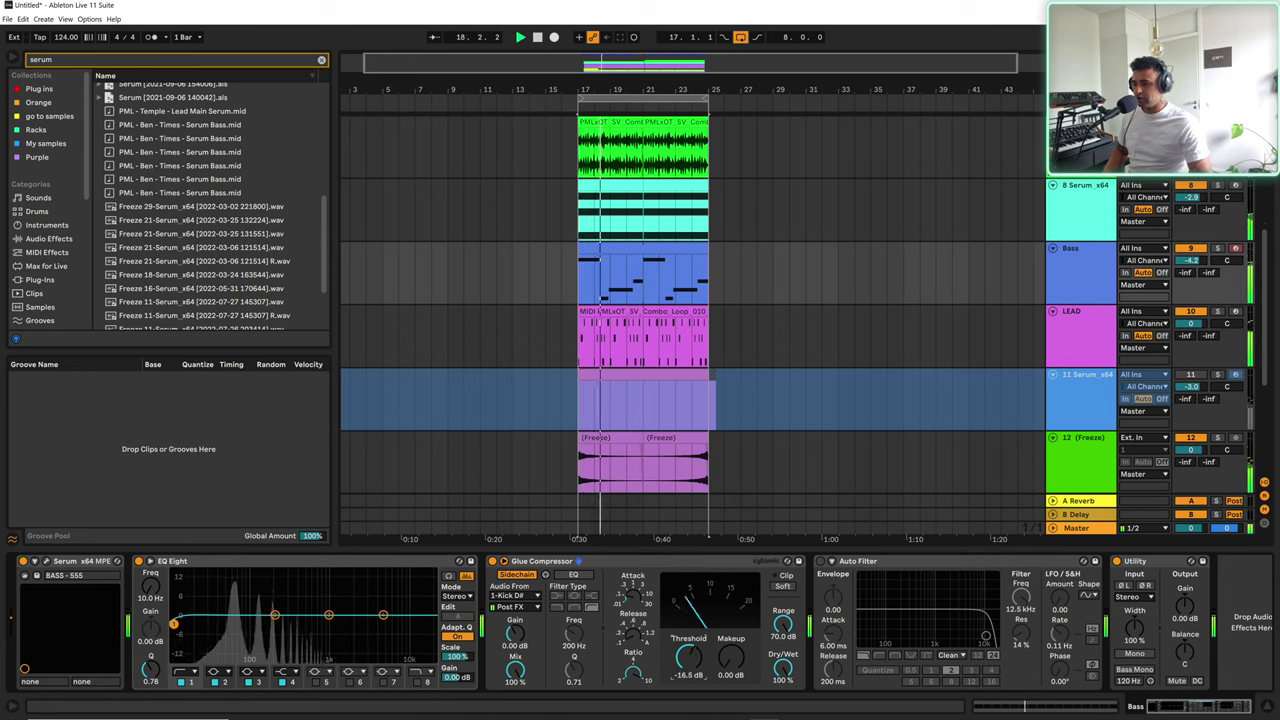
{"action": "key", "text": "space"}
{"action": "left_click", "coordinate": [571, 575]}
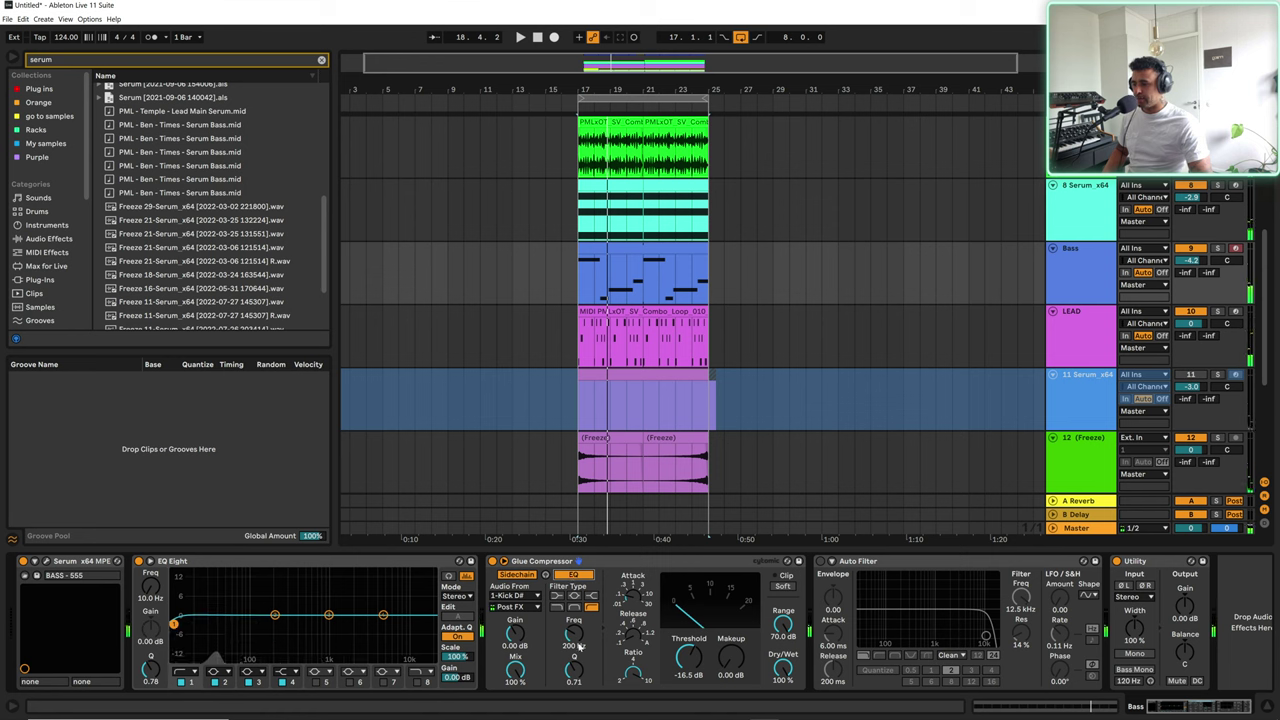
{"action": "key", "text": "space"}
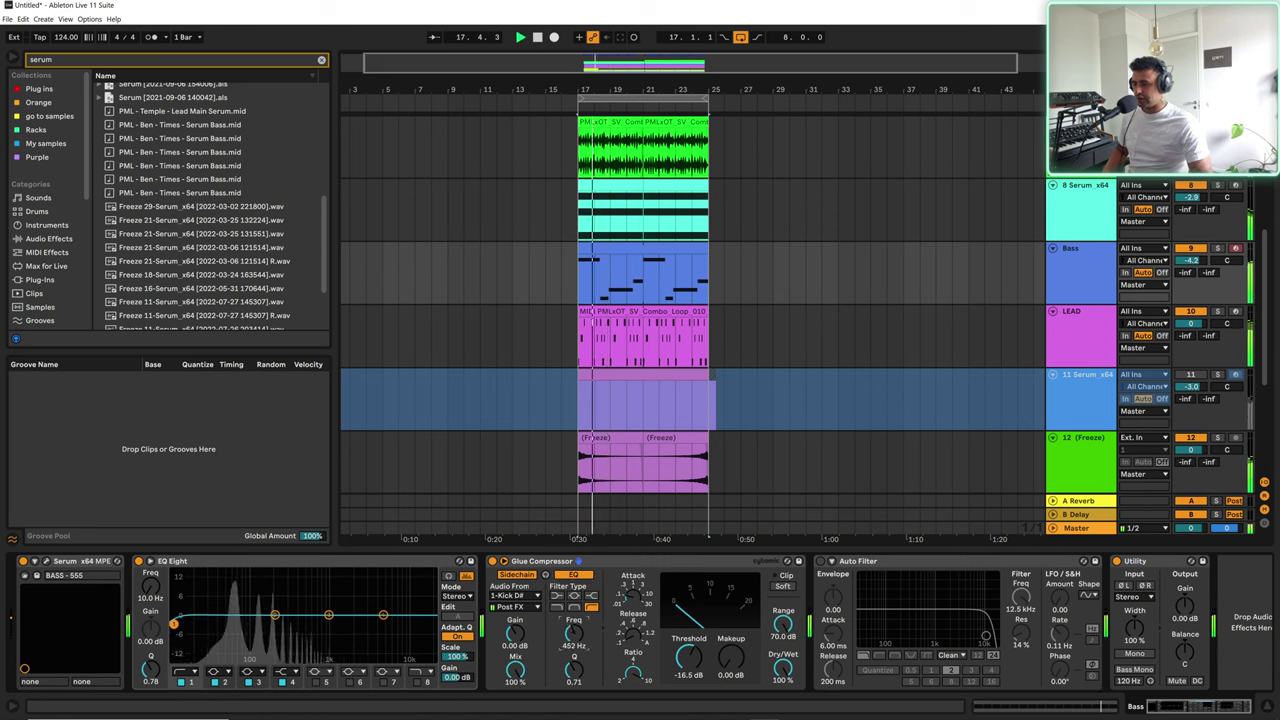
{"action": "left_click_drag", "start_coordinate": [573, 634], "coordinate": [573, 631]}
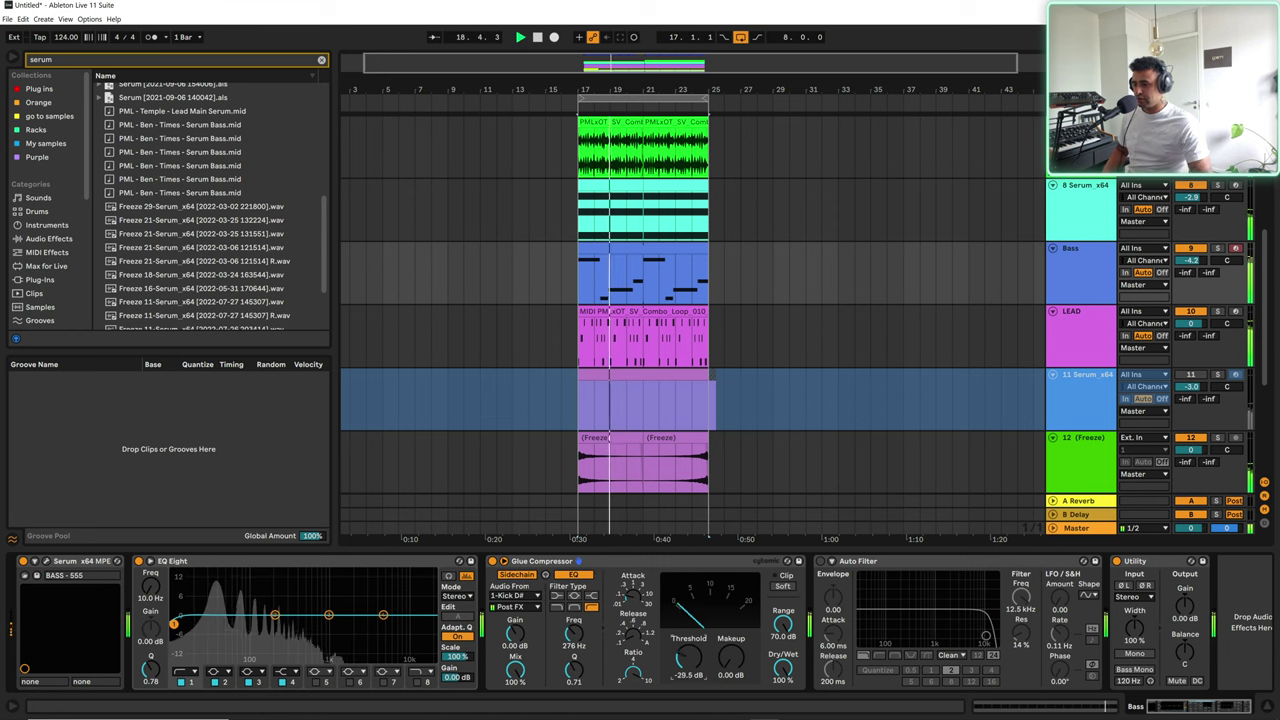
{"action": "left_click_drag", "start_coordinate": [688, 657], "coordinate": [688, 696]}
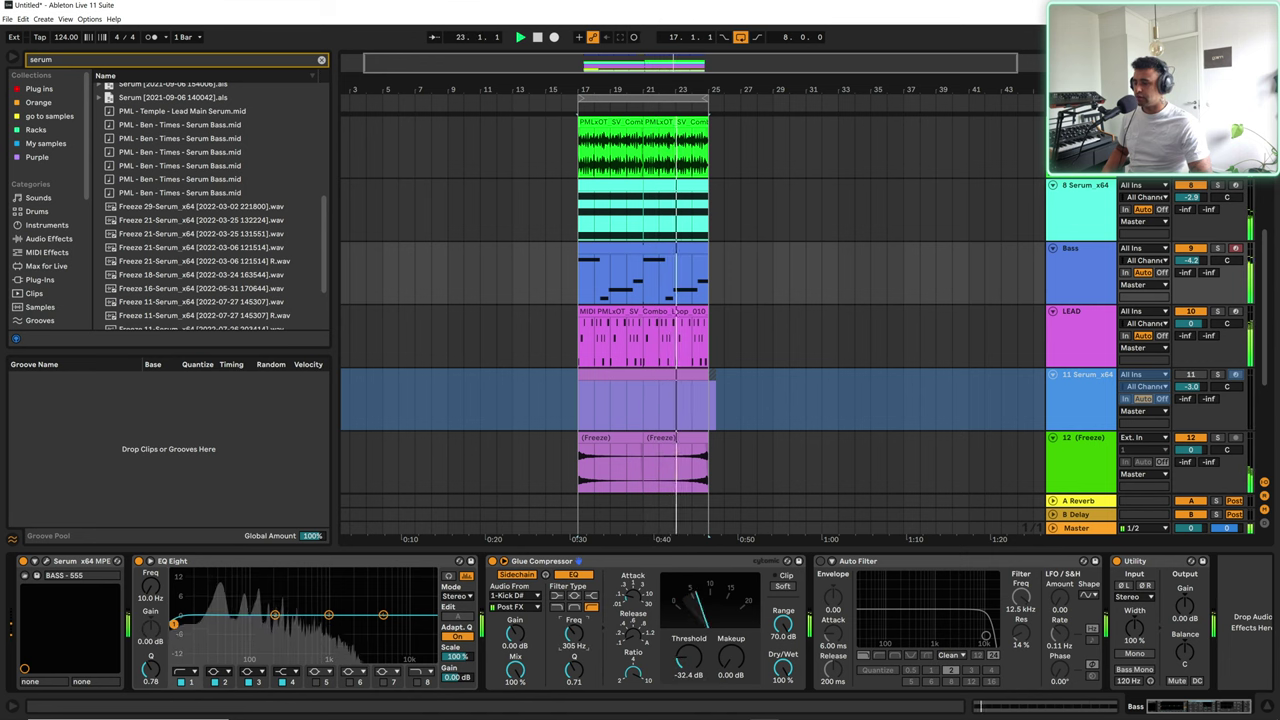
Step: Set the Glue Compressor's sidechain frequency to 390 Hz and duplicate EQ Eight after it, enabling band 8 as a high cut at 1.70 kHz
{"action": "left_click_drag", "start_coordinate": [584, 643], "coordinate": [584, 633]}
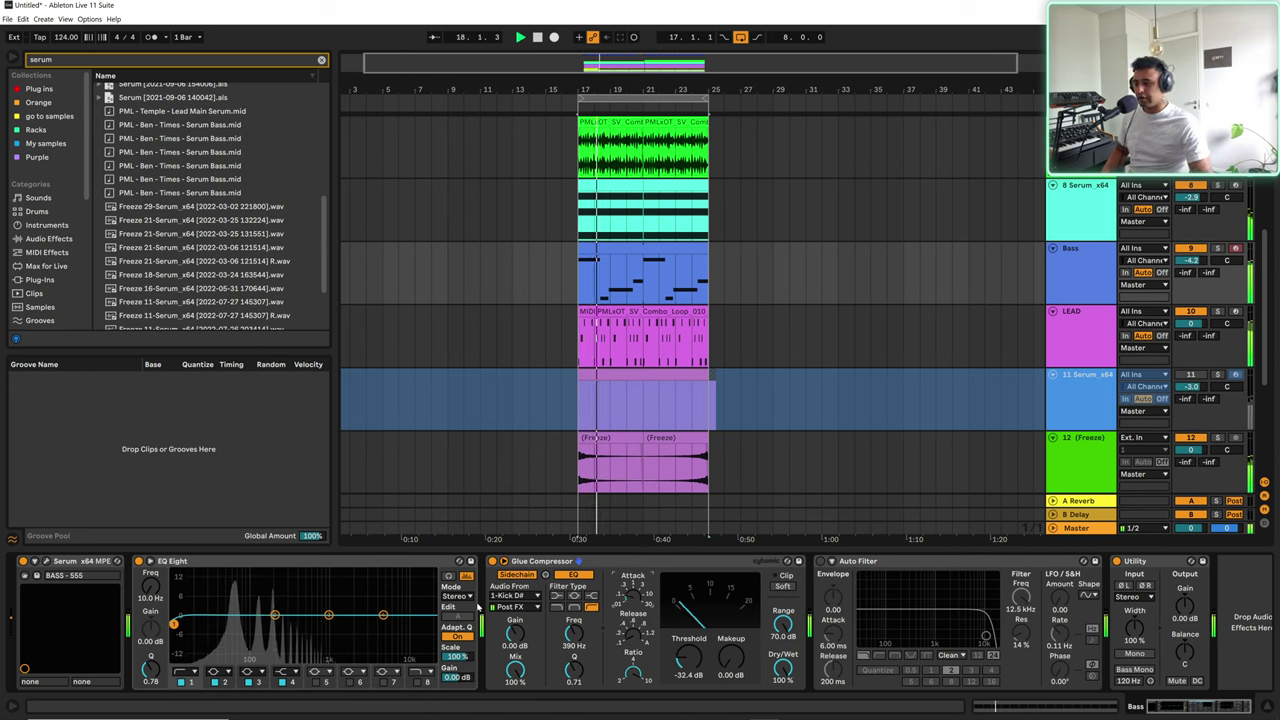
{"action": "left_click_drag", "start_coordinate": [332, 562], "coordinate": [872, 561]}
{"action": "left_click", "coordinate": [1099, 683]}
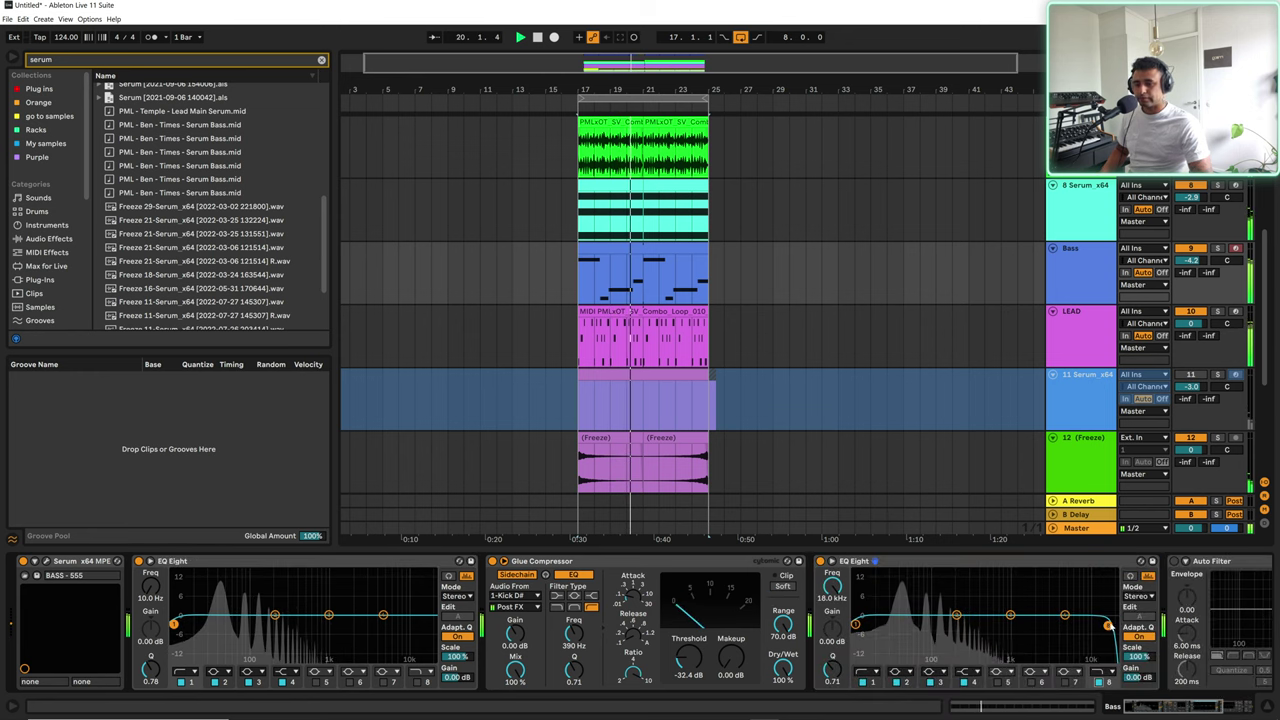
{"action": "left_click_drag", "start_coordinate": [1109, 625], "coordinate": [1028, 627]}
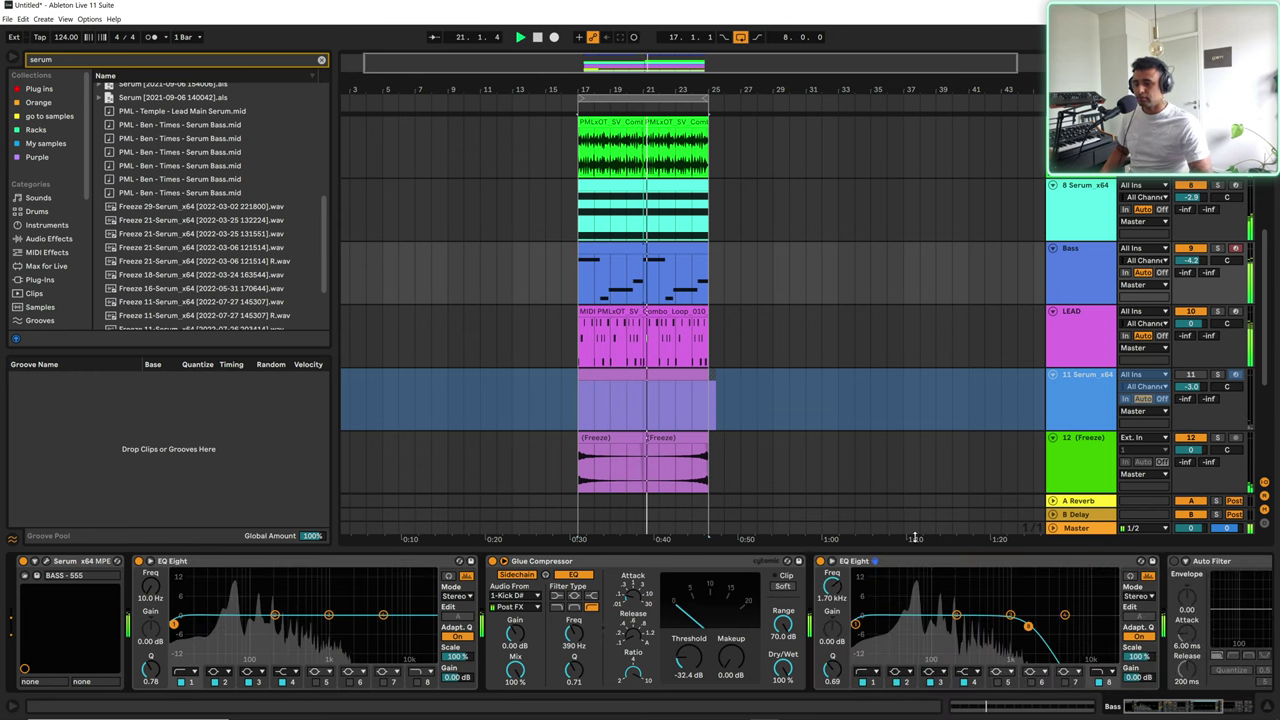
Step: Stop playback, review the drum group's tracks, and open the OOTL - Drums sample folder with the browser search cleared
{"action": "scroll", "coordinate": [758, 276], "scroll_direction": "up", "scroll_amount": 6}
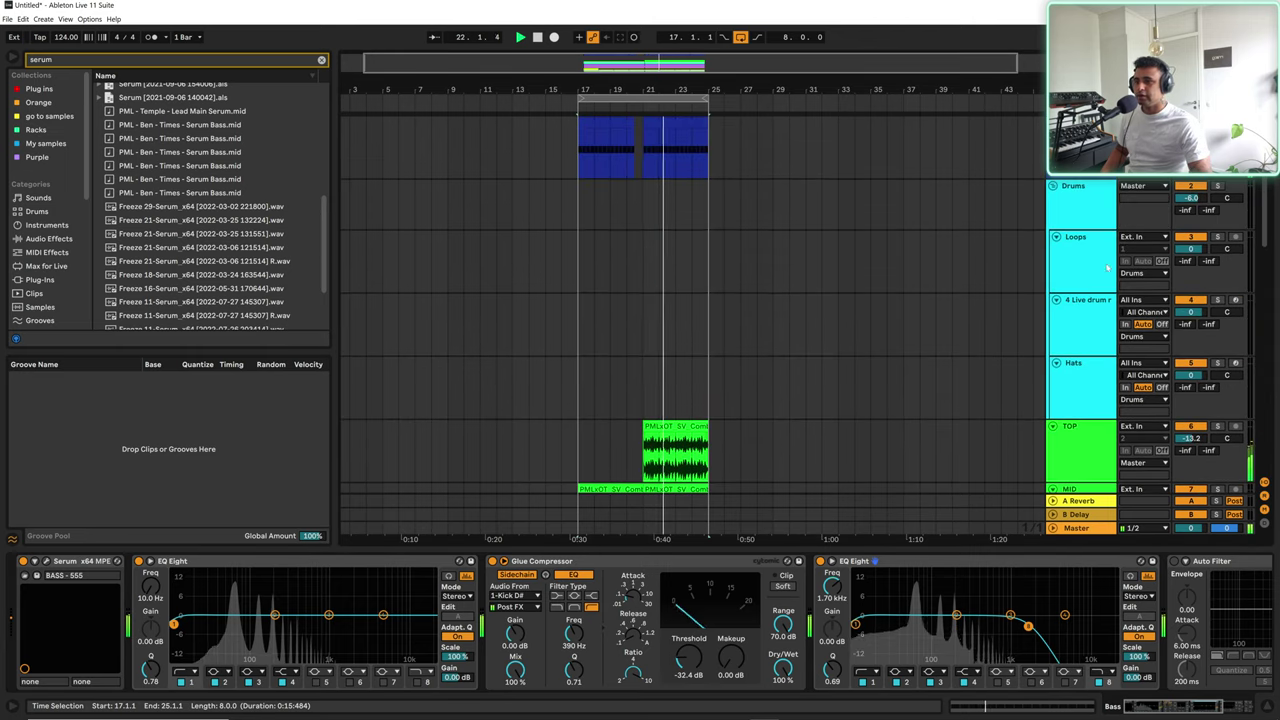
{"action": "key", "text": "space"}
{"action": "left_click", "coordinate": [1078, 248]}
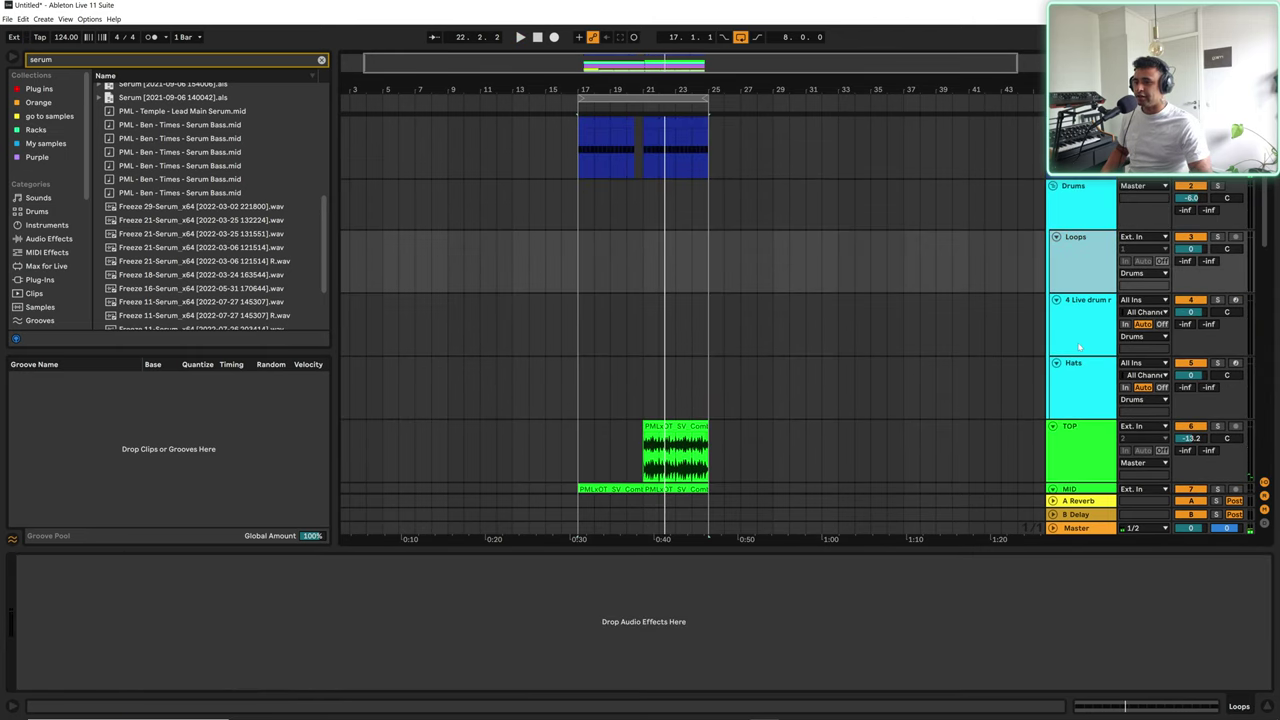
{"action": "key", "text": "Down"}
{"action": "scroll", "coordinate": [46, 254], "scroll_direction": "down", "scroll_amount": 5}
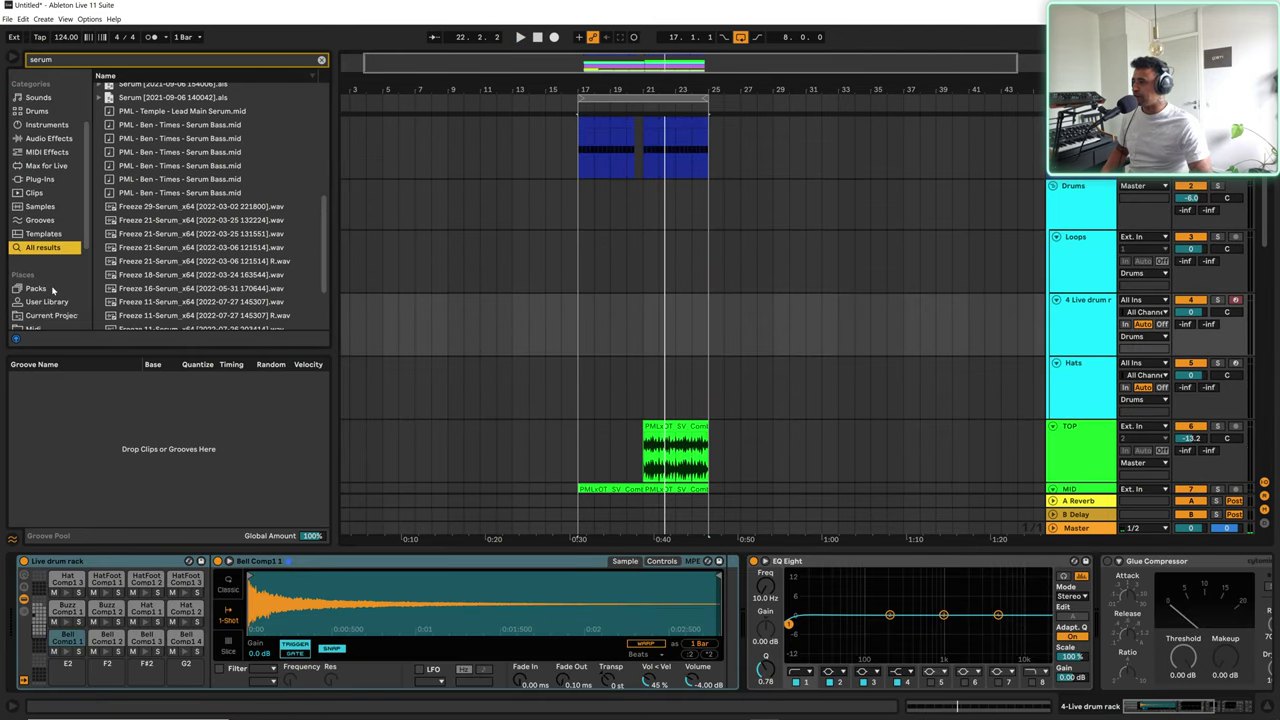
{"action": "scroll", "coordinate": [46, 254], "scroll_direction": "up", "scroll_amount": 3}
{"action": "scroll", "coordinate": [55, 246], "scroll_direction": "down", "scroll_amount": 3}
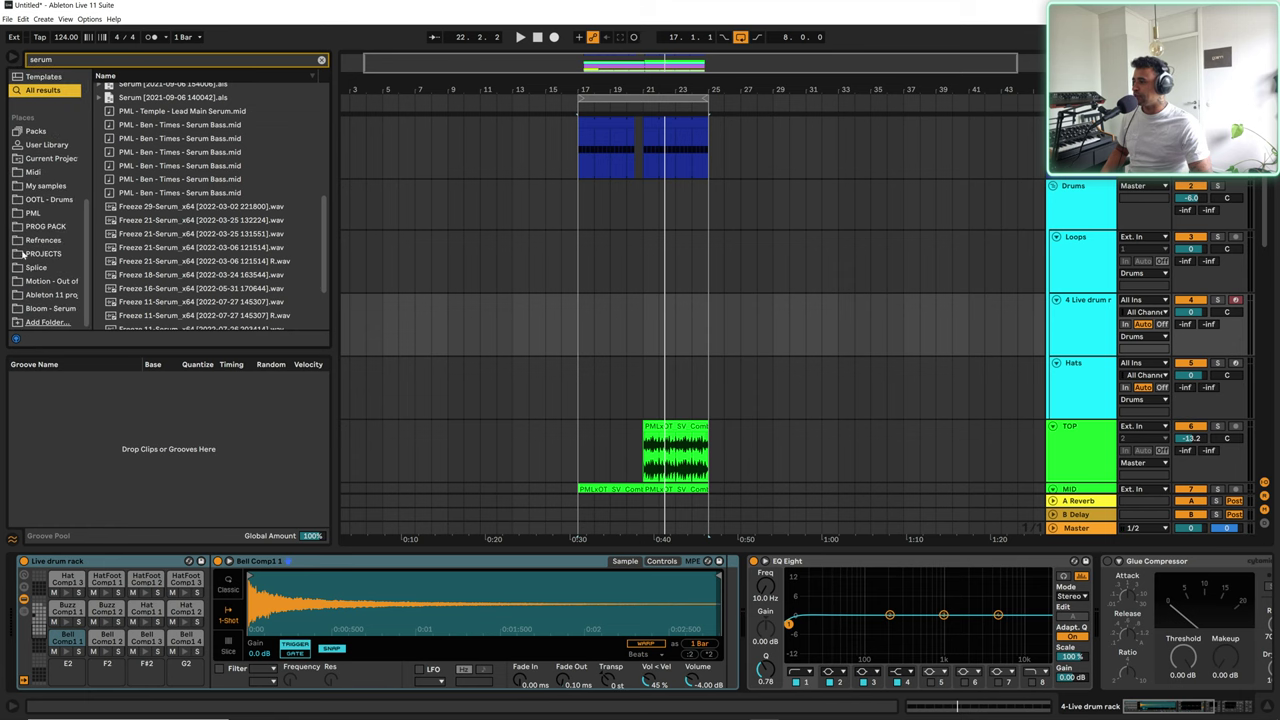
{"action": "left_click", "coordinate": [46, 199]}
{"action": "left_click", "coordinate": [321, 61]}
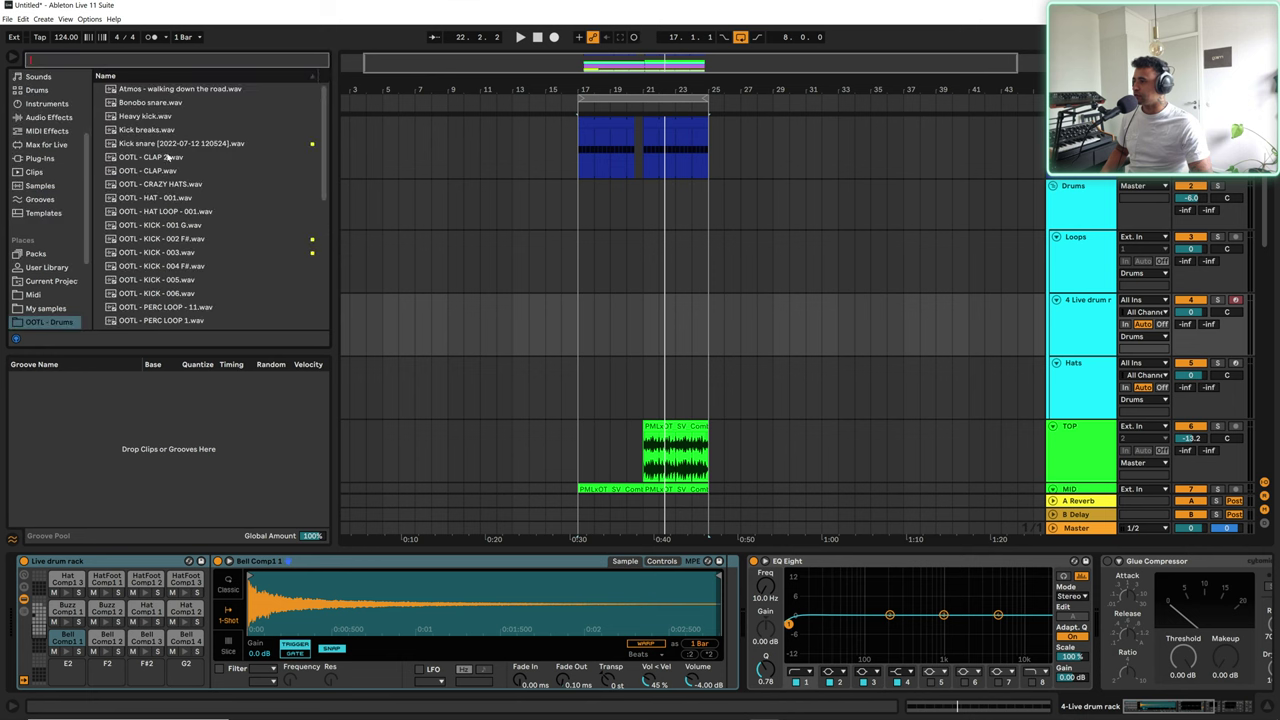
Step: Audition Bonobo snare.wav and the two OOTL clap samples, place OOTL - CLAP 2.wav on the Loops track at bar 17, and play it
{"action": "left_click", "coordinate": [140, 103]}
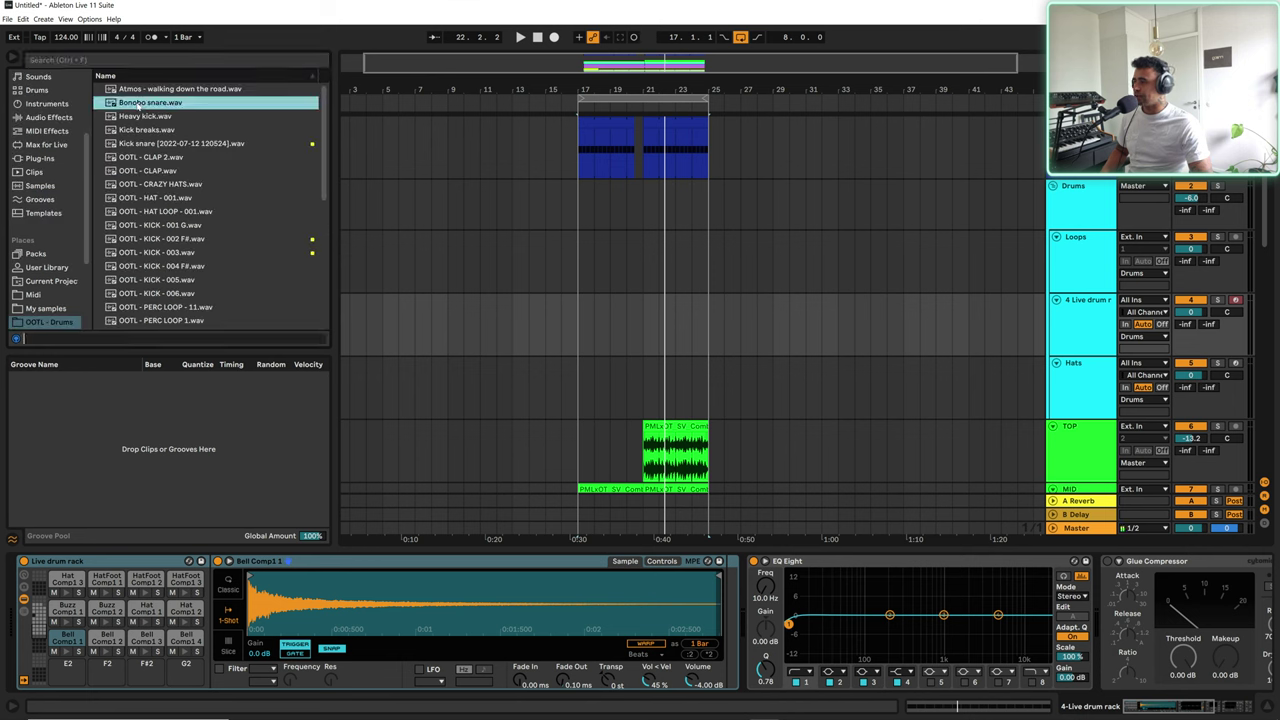
{"action": "left_click", "coordinate": [150, 157]}
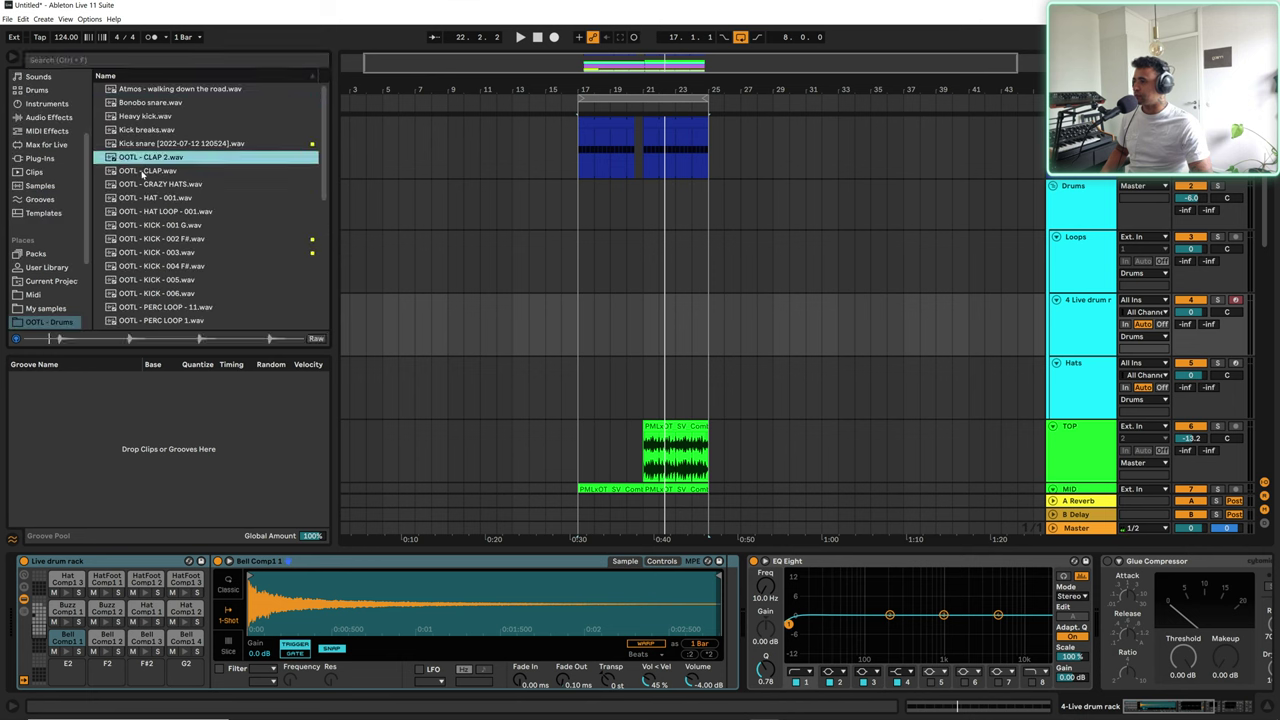
{"action": "left_click", "coordinate": [141, 171]}
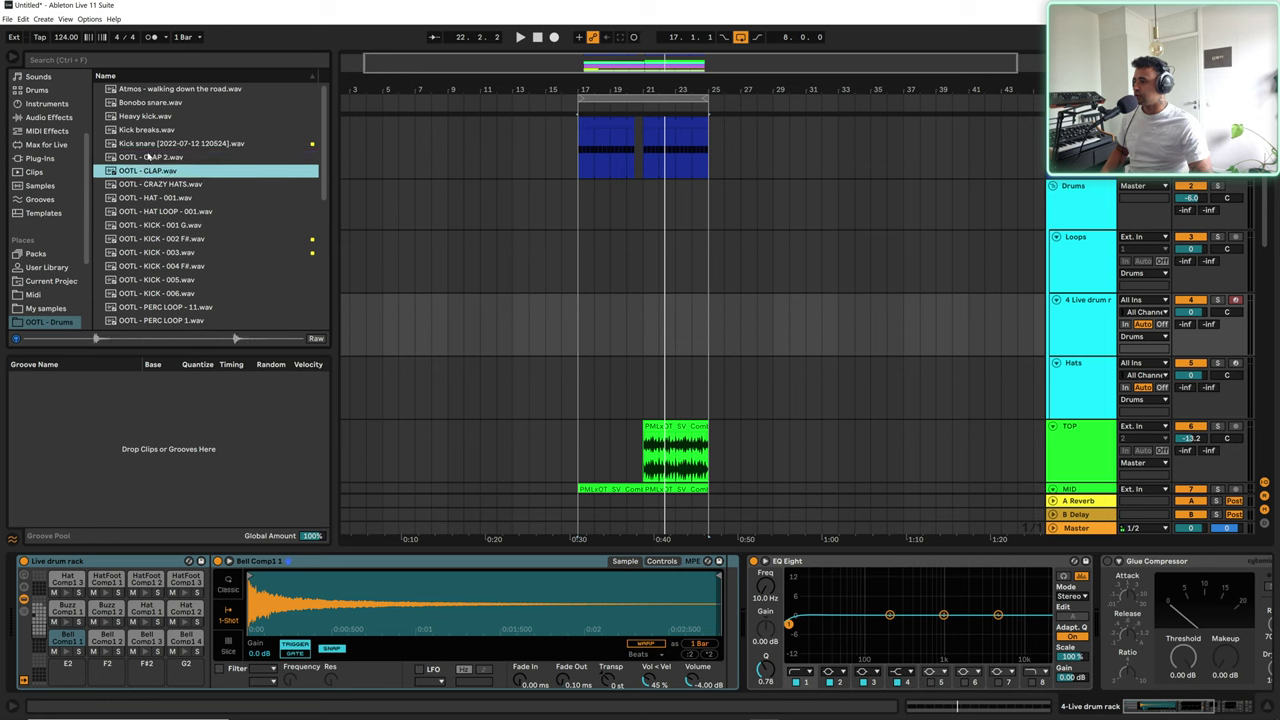
{"action": "left_click", "coordinate": [148, 157]}
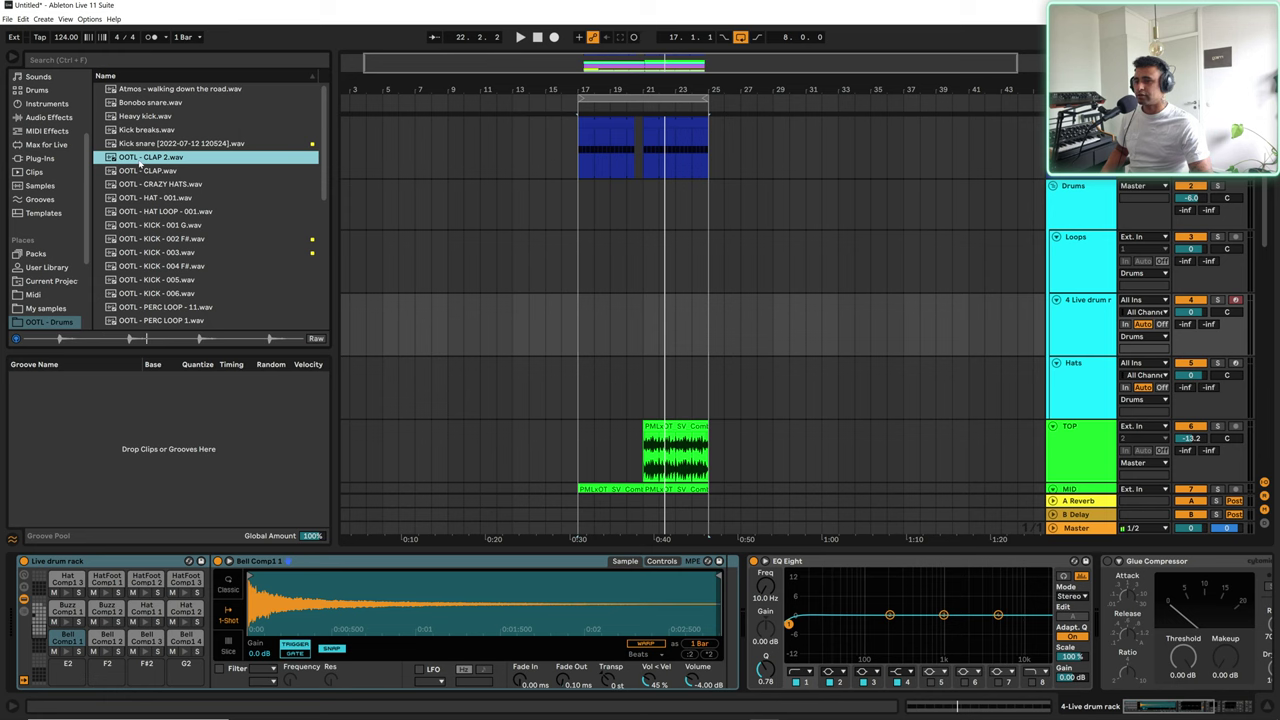
{"action": "left_click_drag", "start_coordinate": [155, 168], "coordinate": [605, 240]}
{"action": "key", "text": "space"}
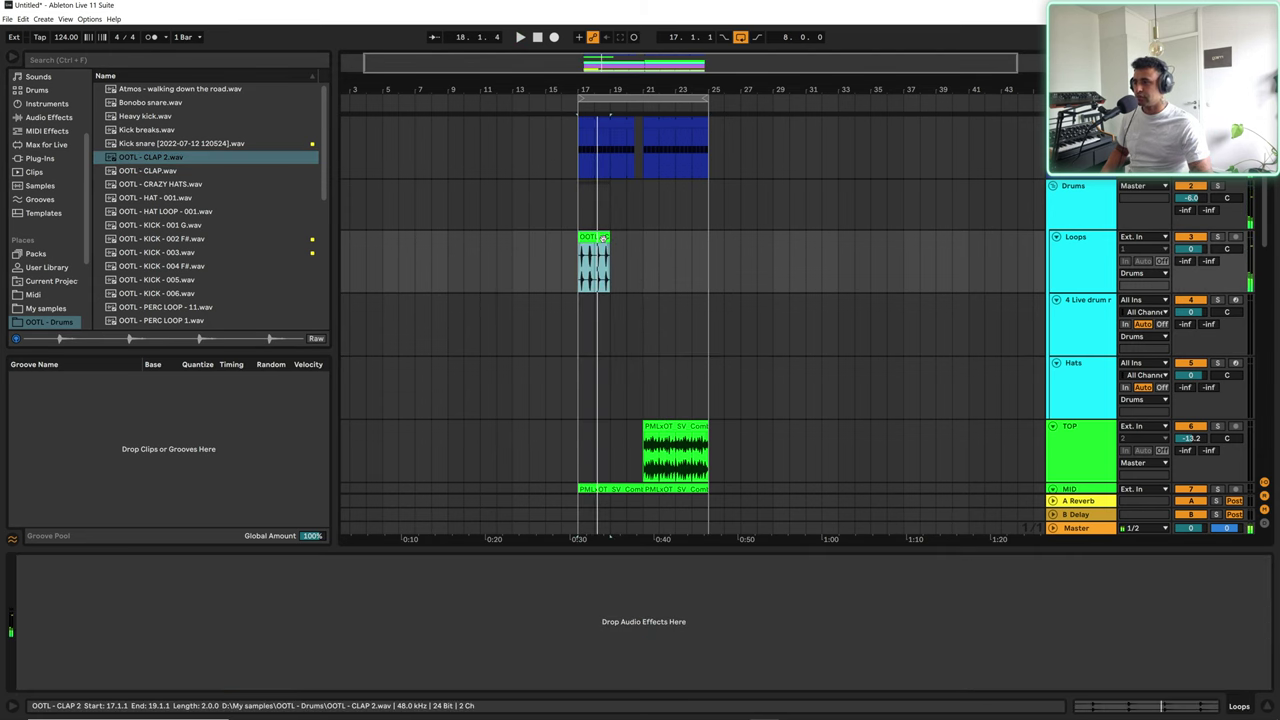
Step: Turn on looping for the OOTL - CLAP 2 clip and extend it across the eight-bar loop to bar 25
{"action": "double_click", "coordinate": [603, 238]}
{"action": "left_click", "coordinate": [110, 302]}
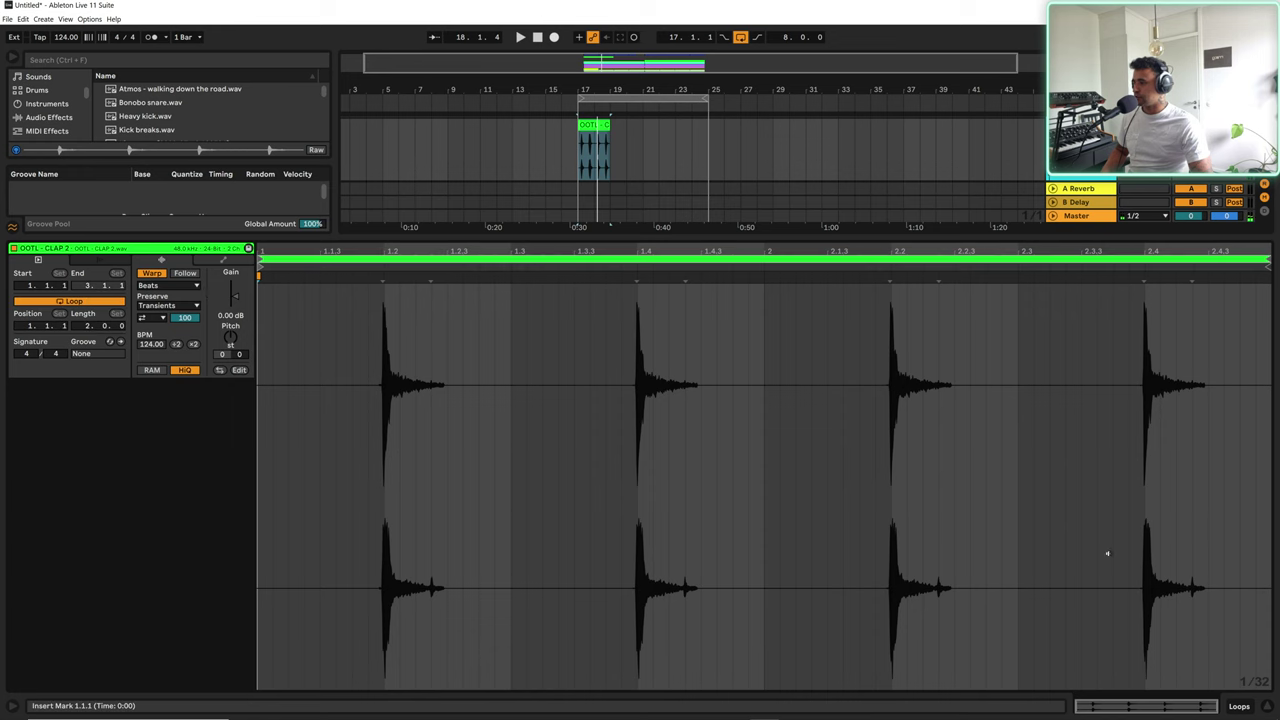
{"action": "left_click", "coordinate": [1267, 707]}
{"action": "left_click_drag", "start_coordinate": [610, 140], "coordinate": [725, 140]}
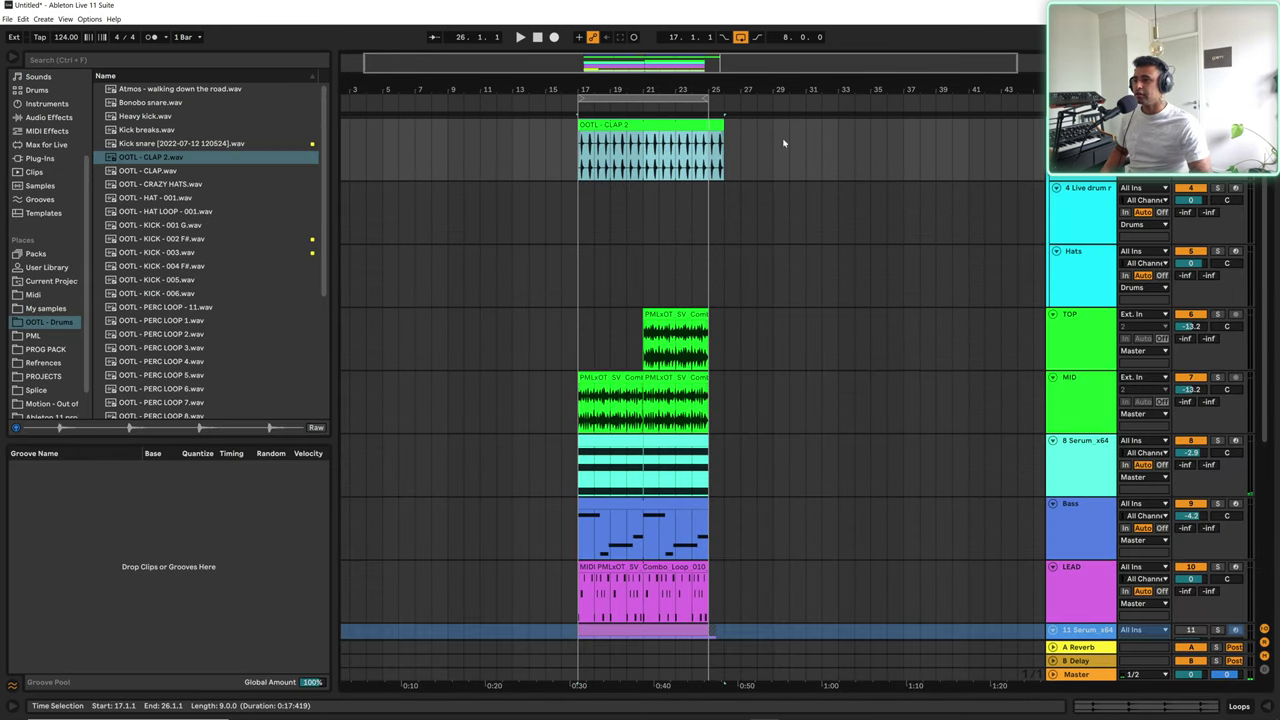
Step: Lower the Loops track volume to -13.8 dB while the loop plays
{"action": "scroll", "coordinate": [931, 263], "scroll_direction": "up", "scroll_amount": 2}
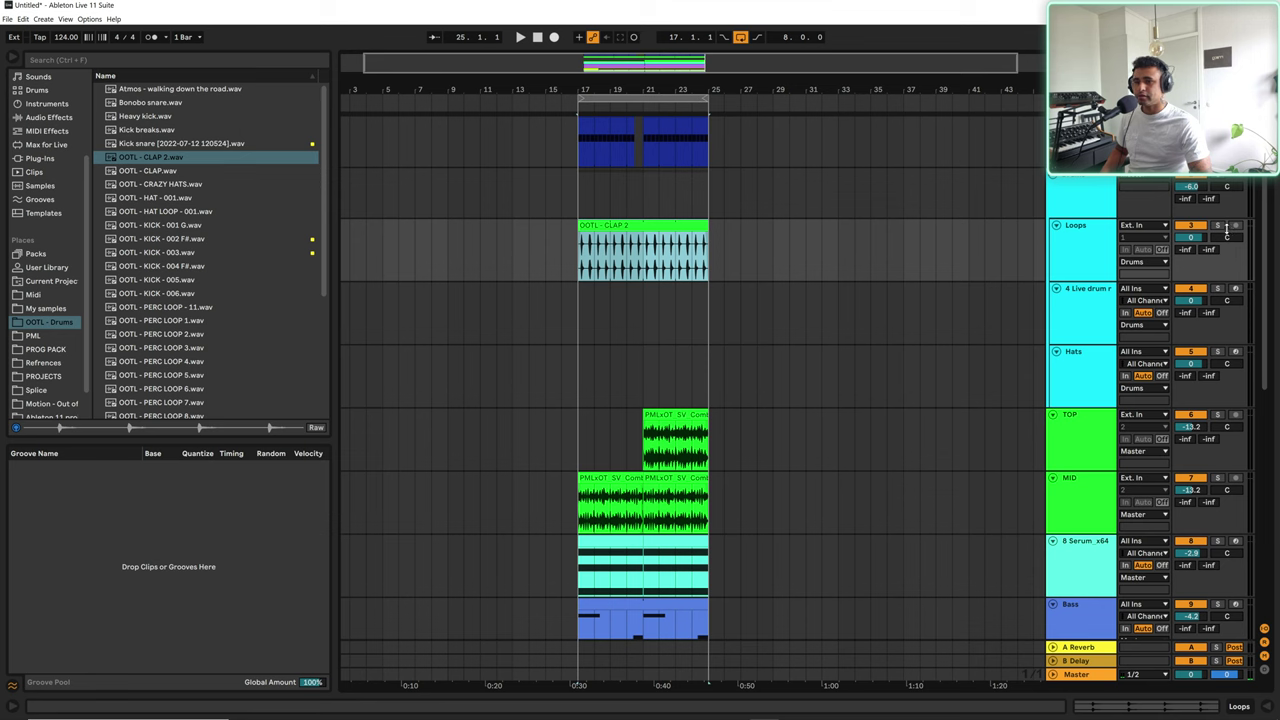
{"action": "key", "text": "space"}
{"action": "mouse_move", "coordinate": [1190, 237]}
{"action": "left_mouse_down"}
{"action": "mouse_move", "coordinate": [1190, 256]}
{"action": "mouse_move", "coordinate": [1190, 226]}
{"action": "left_mouse_up"}
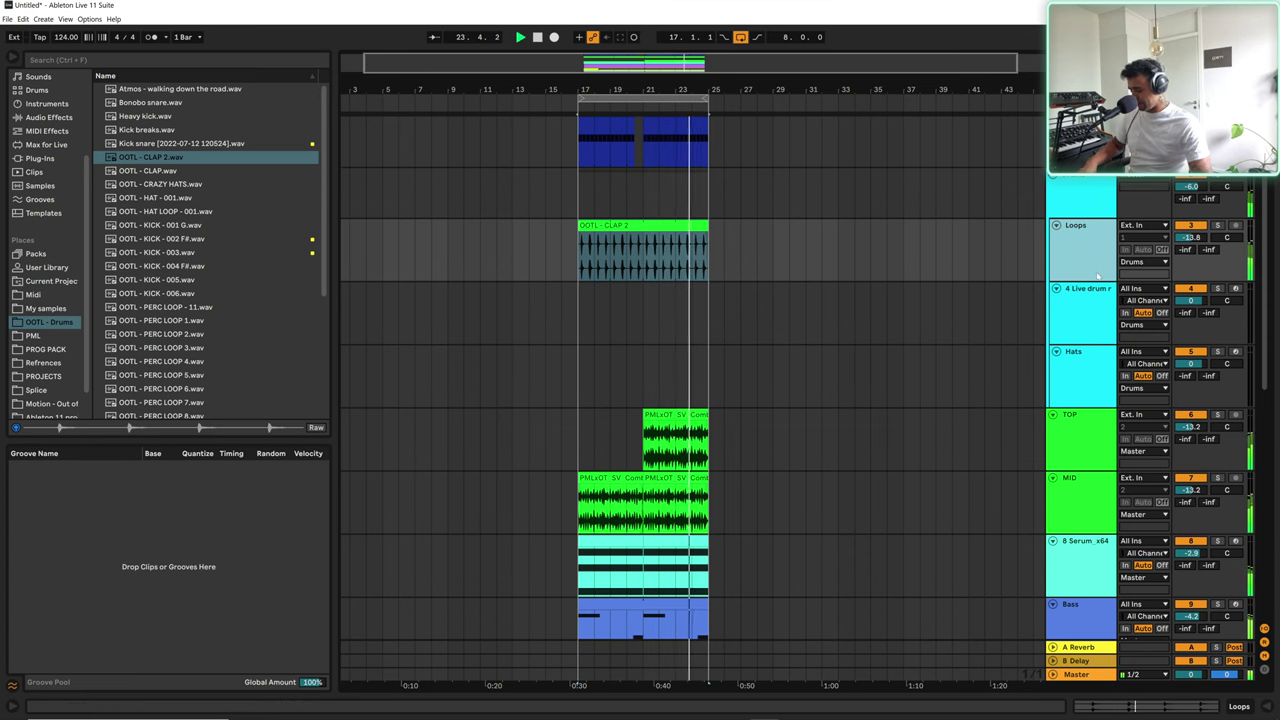
Step: Insert an audio track below Loops and place OOTL - CLAP.wav on it at bar 17
{"action": "key", "text": "ctrl+t"}
{"action": "left_click", "coordinate": [150, 172]}
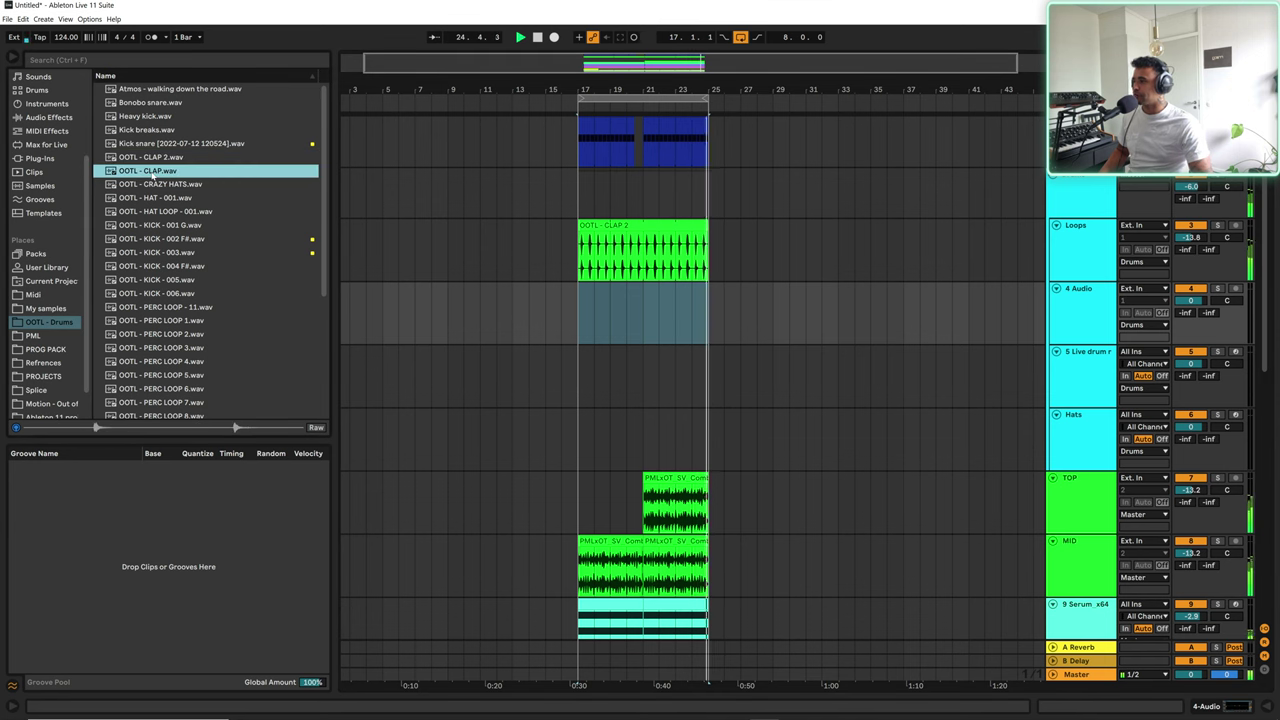
{"action": "left_click_drag", "start_coordinate": [150, 172], "coordinate": [582, 335]}
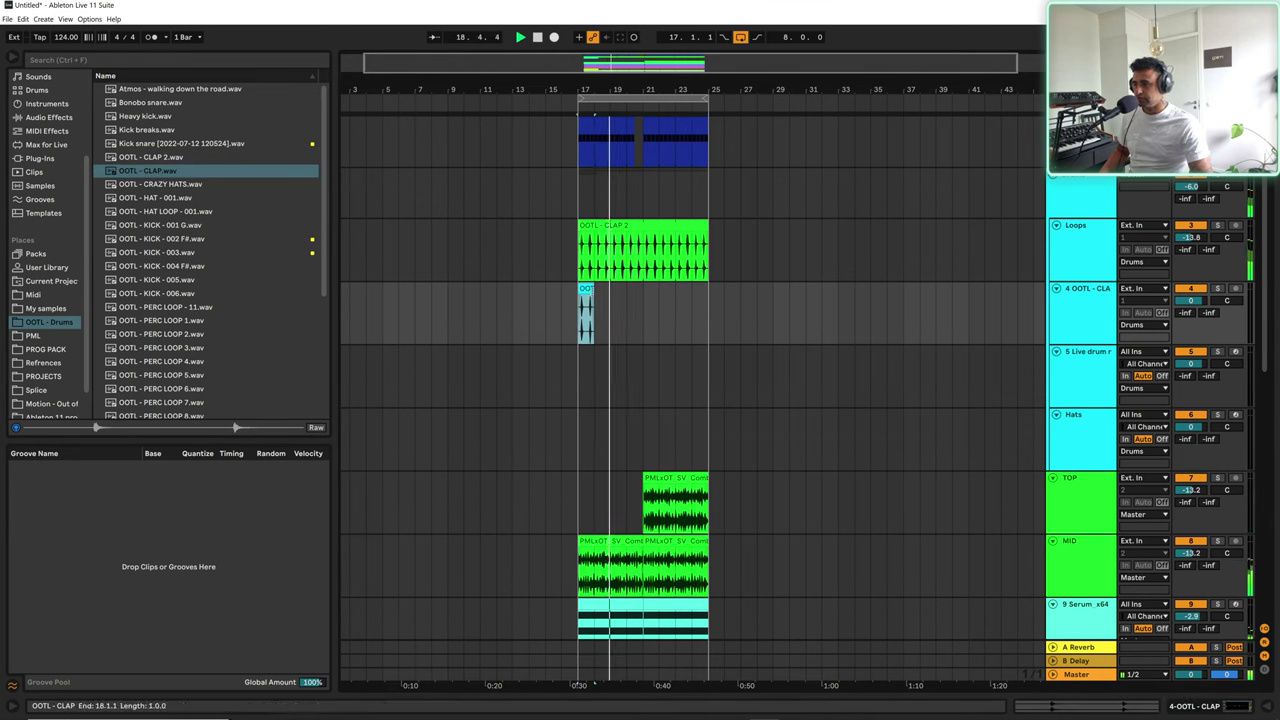
Step: Turn on looping for the OOTL - CLAP clip and extend it to bar 25
{"action": "double_click", "coordinate": [586, 289]}
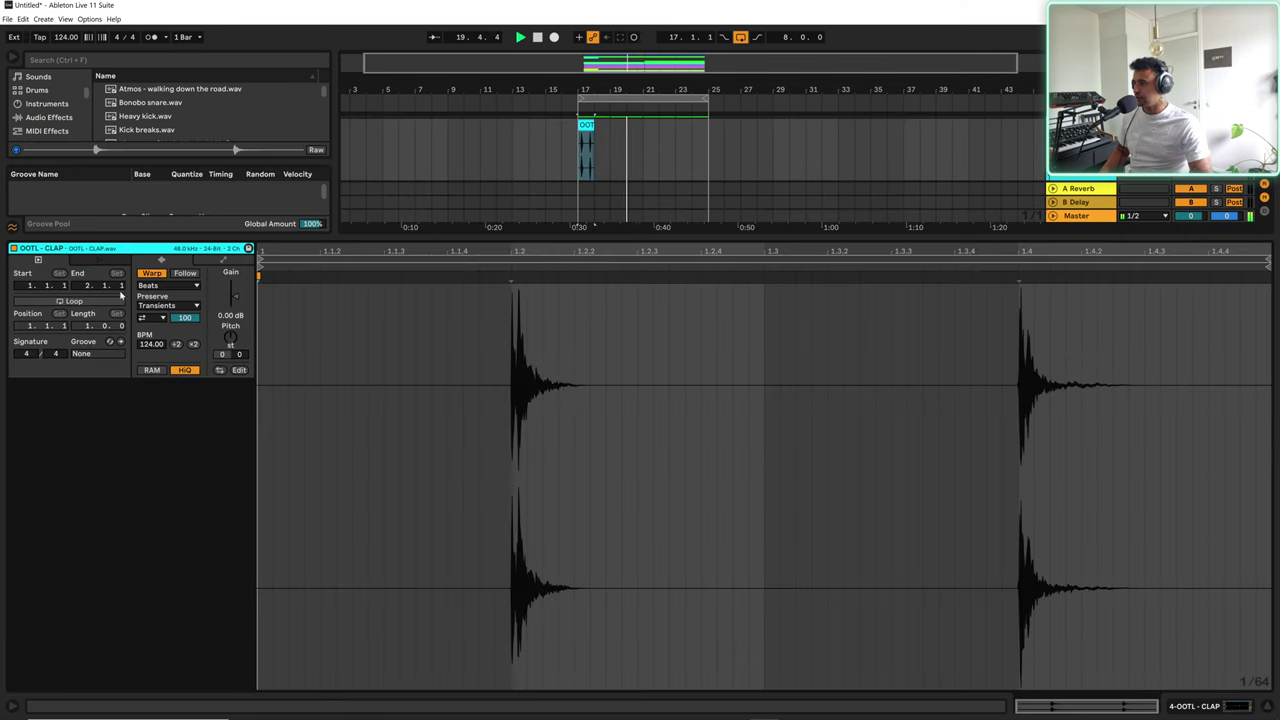
{"action": "left_click", "coordinate": [75, 301]}
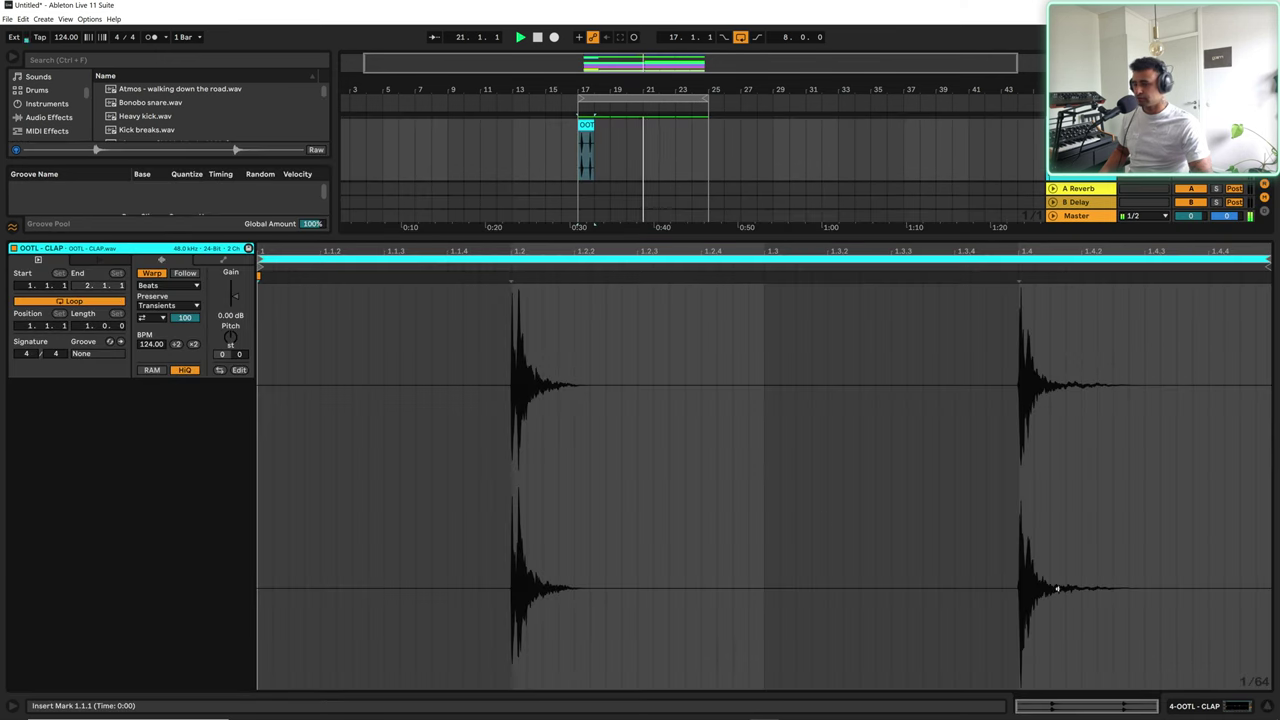
{"action": "left_click", "coordinate": [1269, 706]}
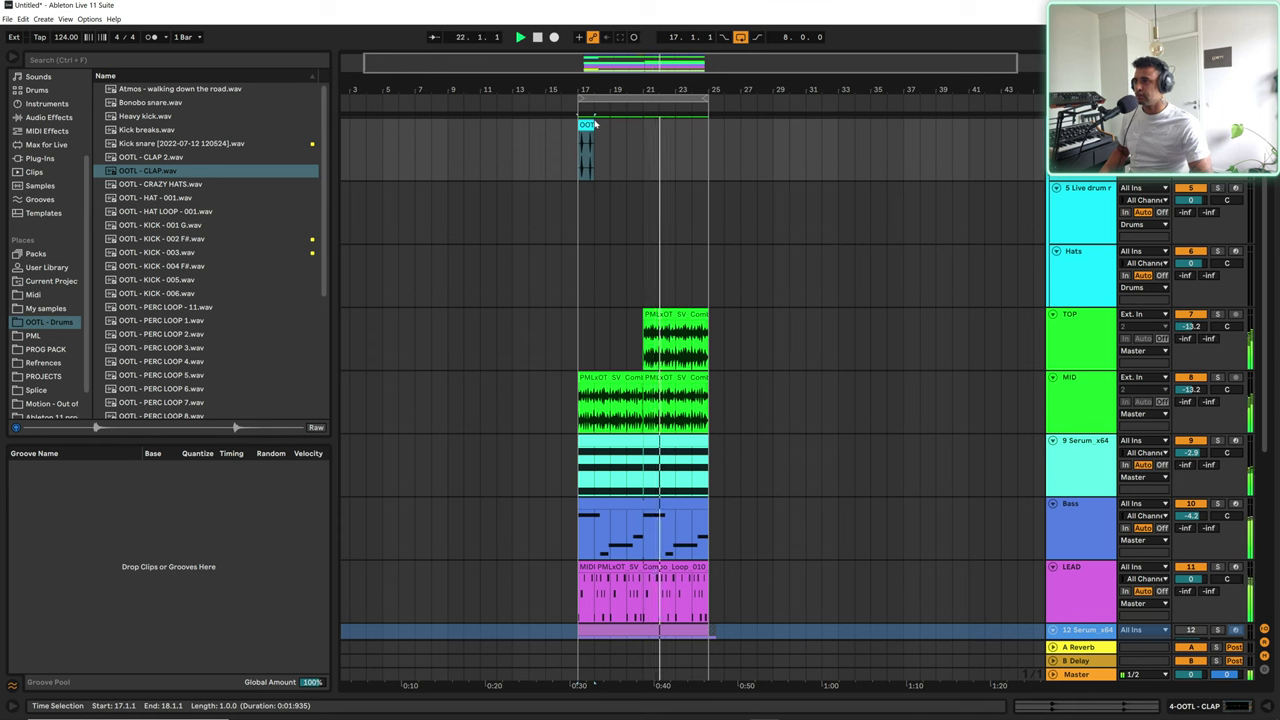
{"action": "left_click_drag", "start_coordinate": [593, 125], "coordinate": [708, 125]}
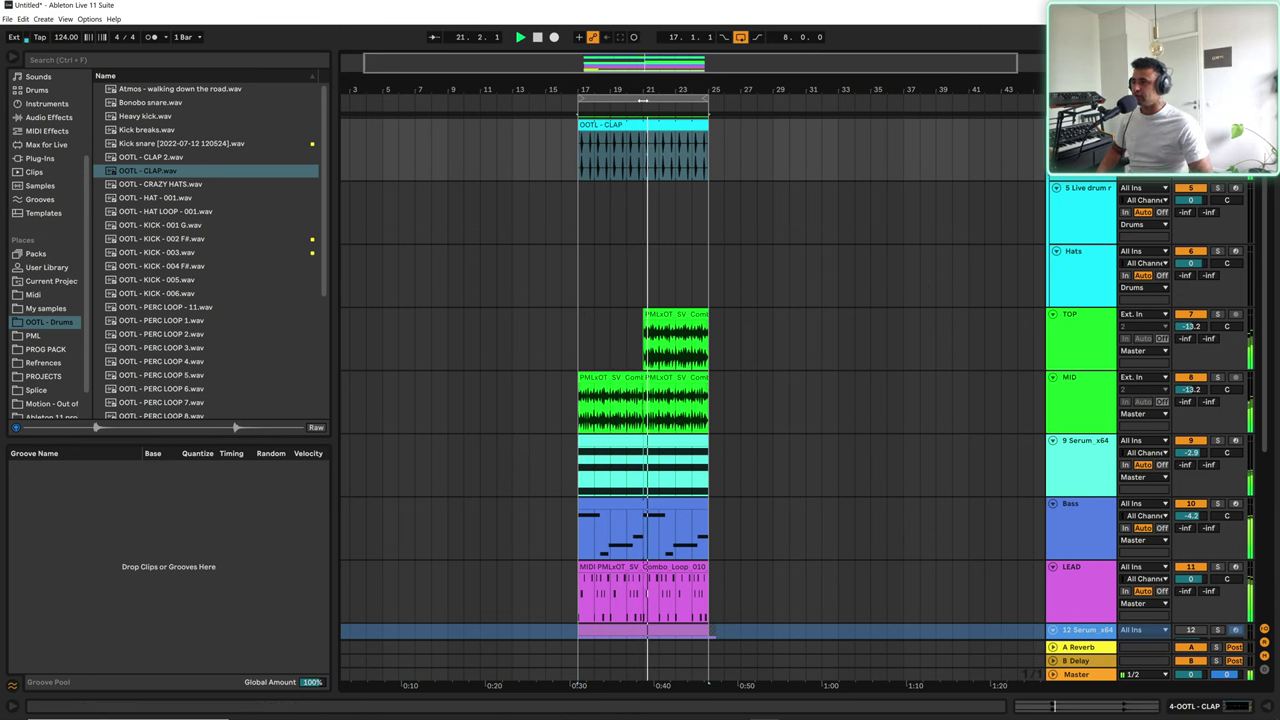
Step: Review the two layered clap tracks in the arrangement and play the loop from bar 17
{"action": "left_click_drag", "start_coordinate": [645, 90], "coordinate": [670, 98]}
{"action": "key", "text": "space"}
{"action": "scroll", "coordinate": [967, 396], "scroll_direction": "up", "scroll_amount": 2}
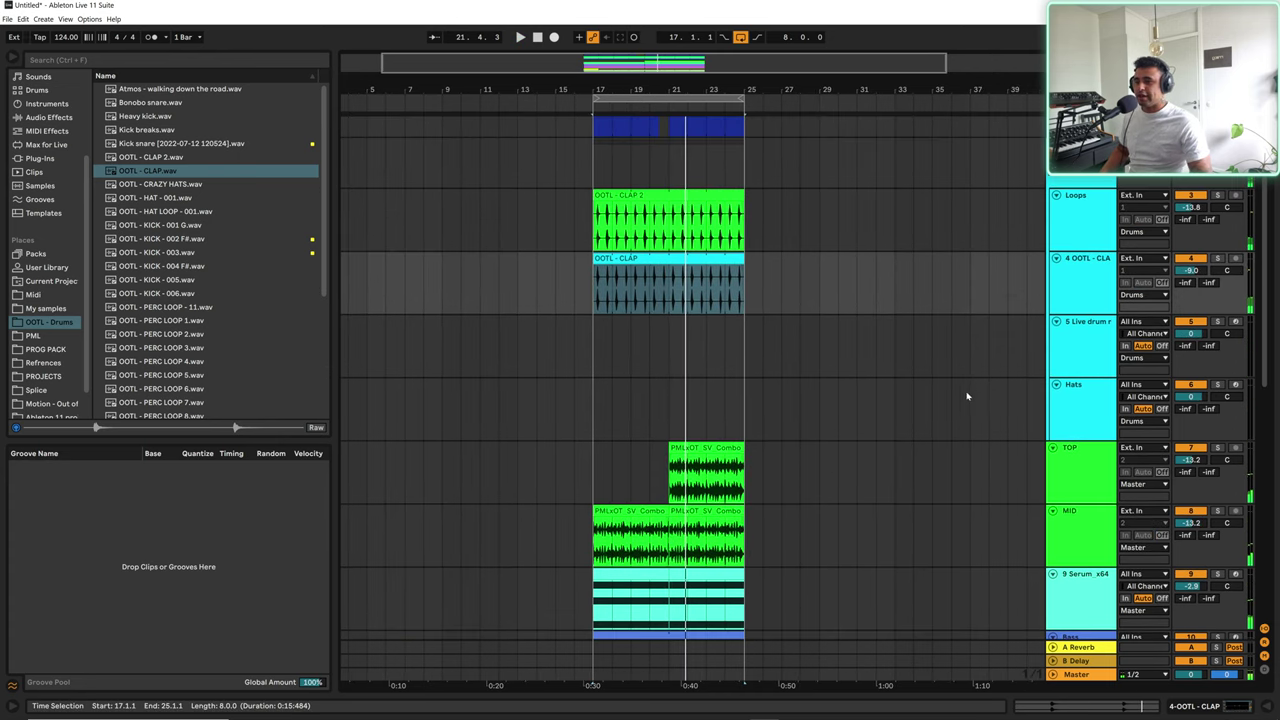
{"action": "scroll", "coordinate": [860, 320], "scroll_direction": "up", "scroll_amount": 2}
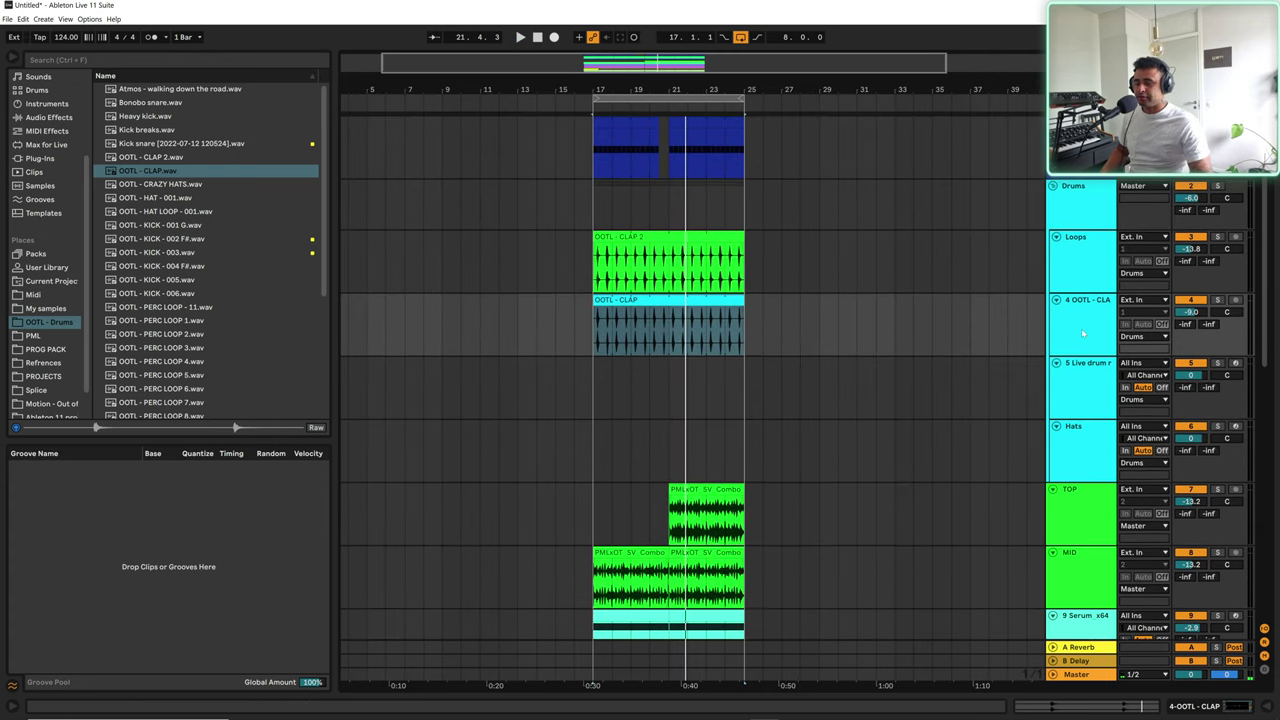
{"action": "key", "text": "space"}
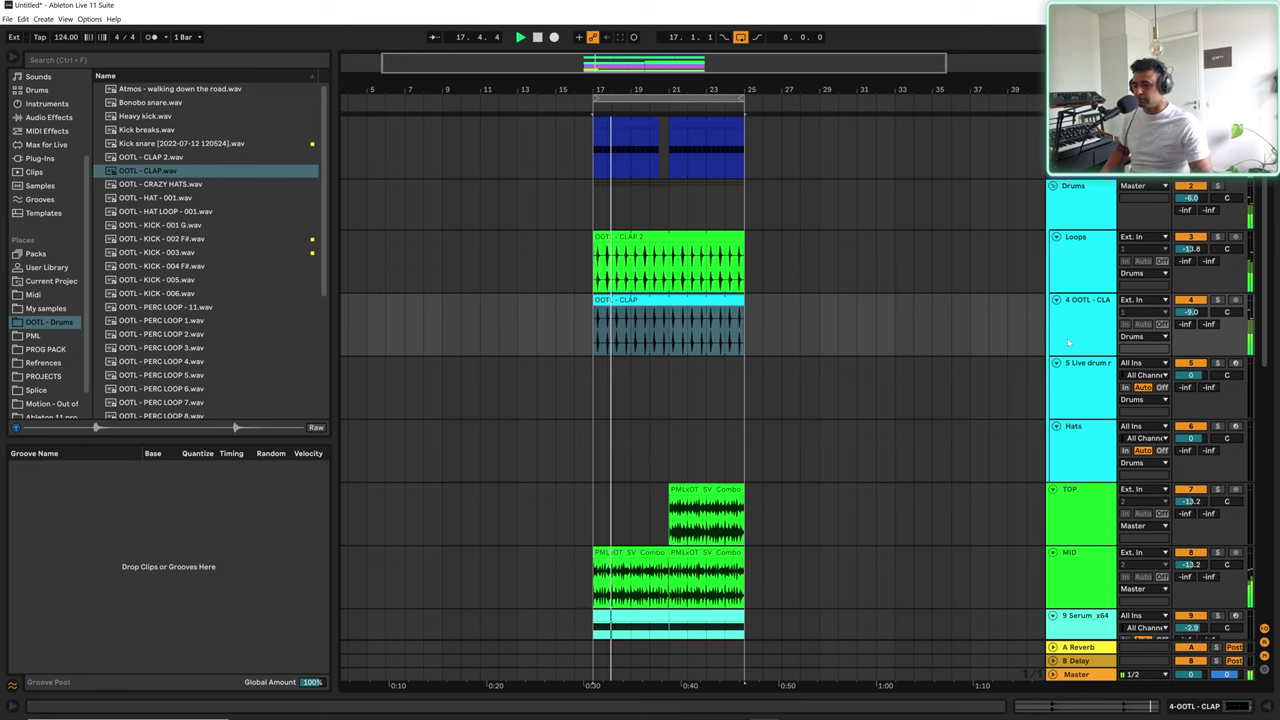
Step: Select the Hats track with playback stopped and audition OOTL - HAT LOOP - 001.wav
{"action": "left_click", "coordinate": [1100, 478]}
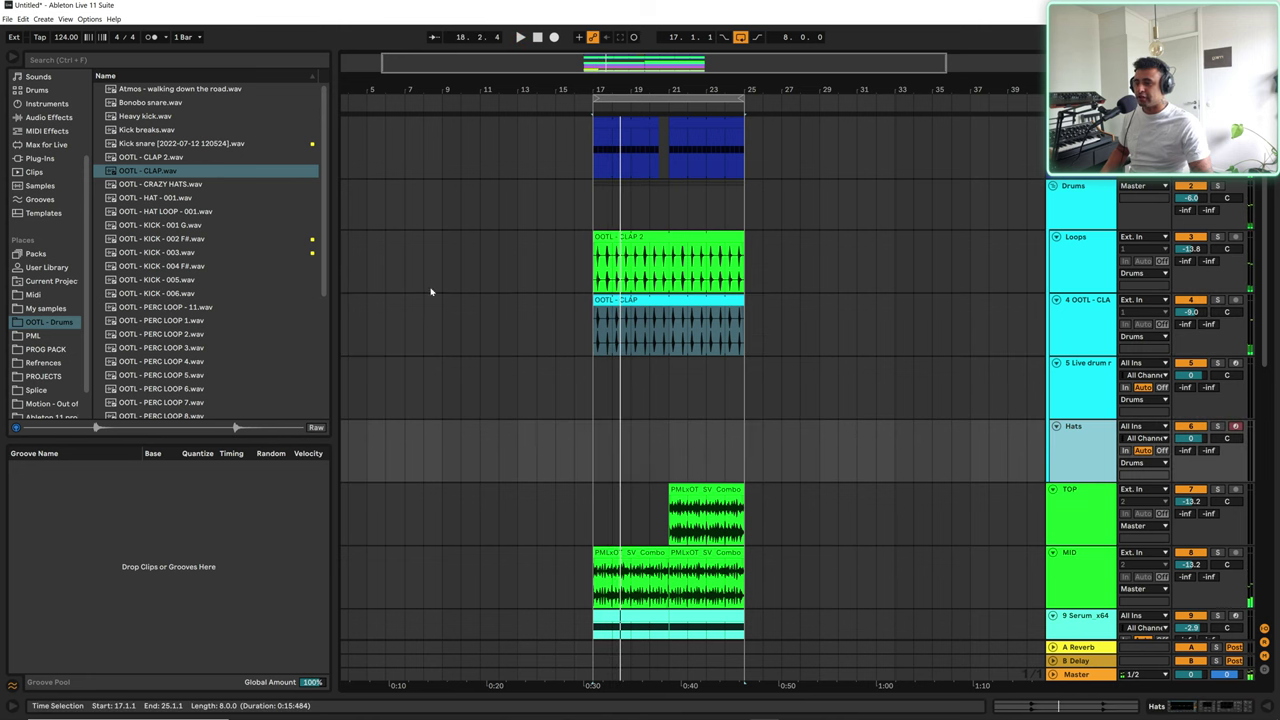
{"action": "left_click", "coordinate": [183, 212]}
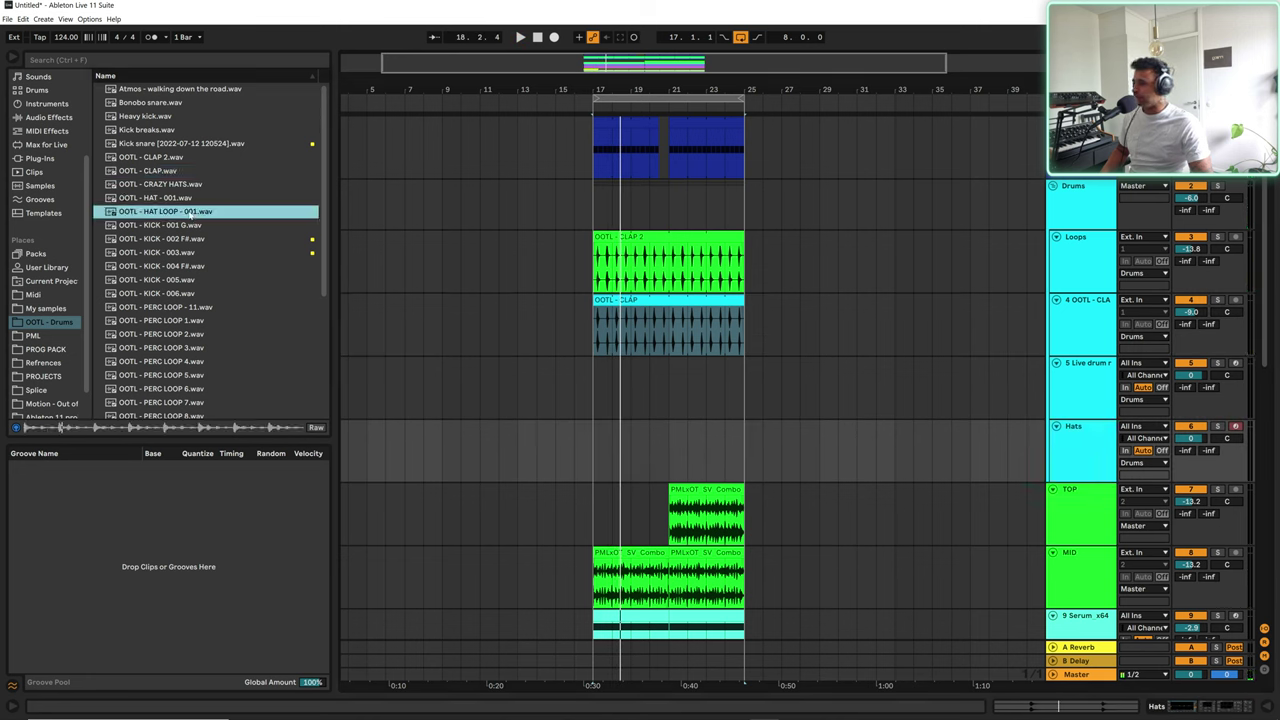
{"action": "scroll", "coordinate": [44, 300], "scroll_direction": "down", "scroll_amount": 2}
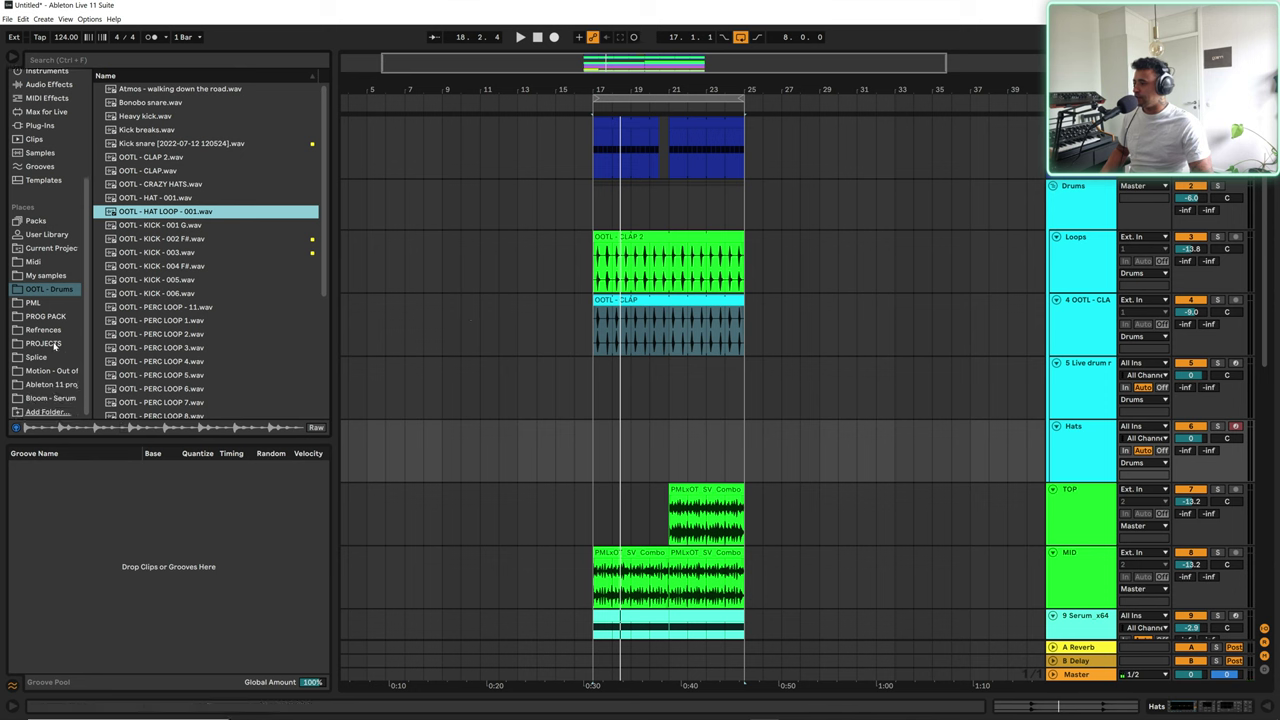
Step: In the PML library, open the Hats folder under ONESHOTS in the PML - Deep Premium Vol 6 - Drums pack
{"action": "left_click", "coordinate": [40, 302]}
{"action": "scroll", "coordinate": [200, 197], "scroll_direction": "up", "scroll_amount": 4}
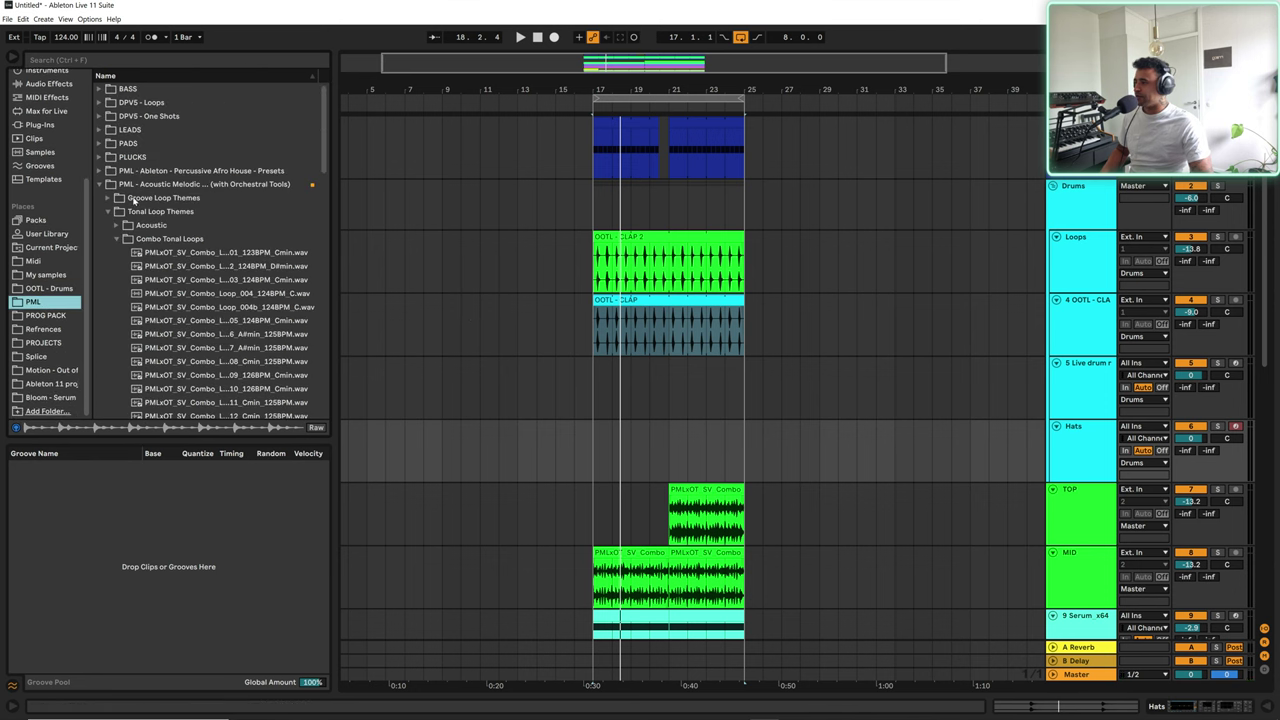
{"action": "left_click", "coordinate": [101, 183]}
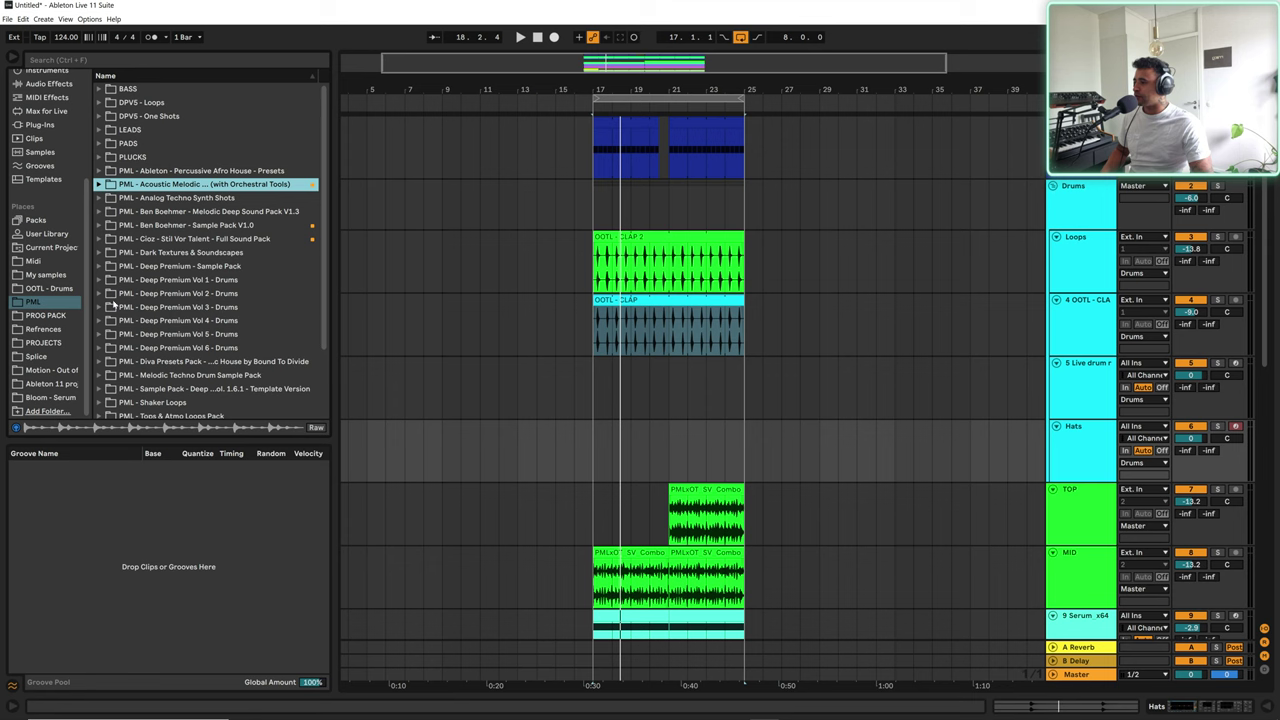
{"action": "left_click", "coordinate": [103, 347]}
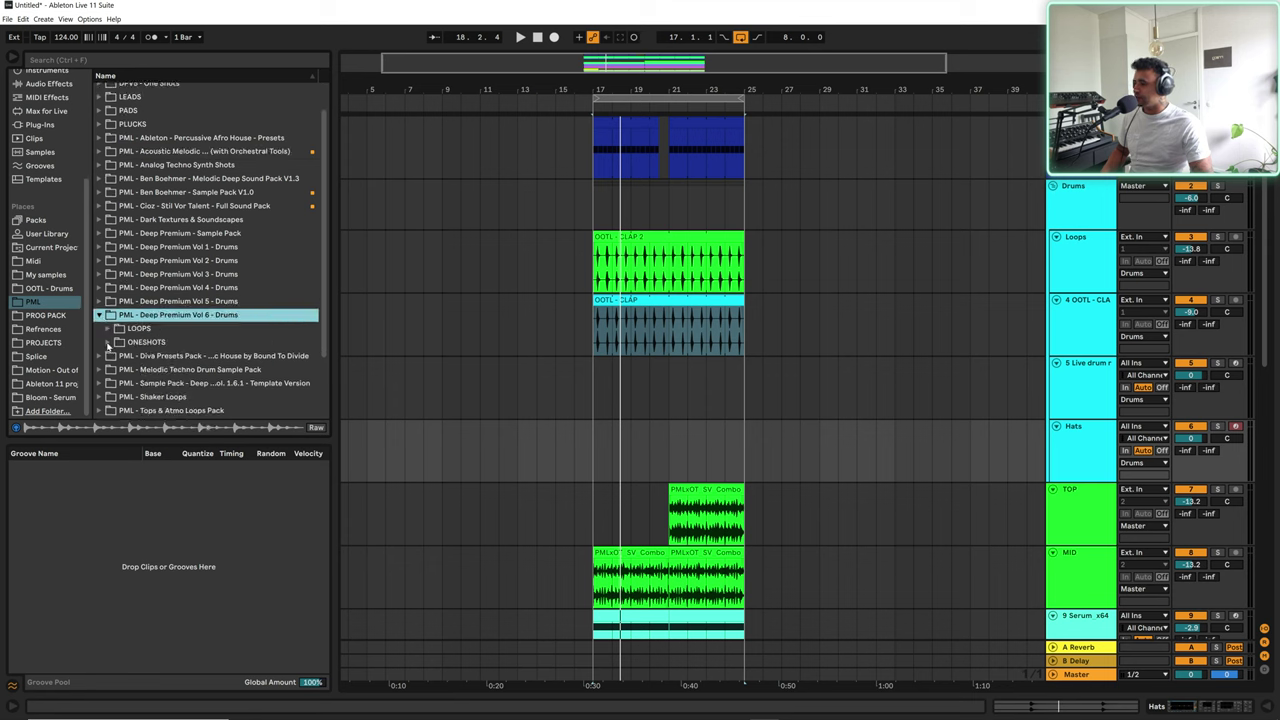
{"action": "left_click", "coordinate": [108, 343]}
{"action": "left_click", "coordinate": [140, 283]}
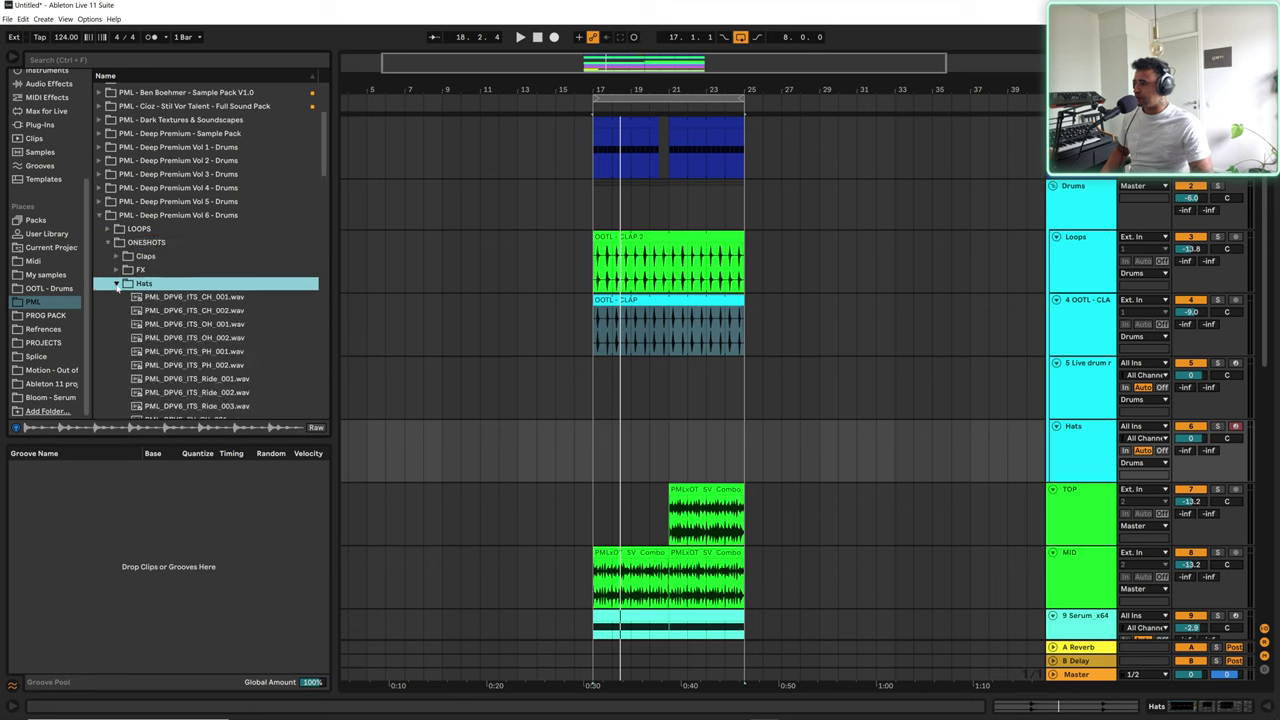
Step: Audition the CH, OH and PH hat one-shots and load PML_DPV6_ITS_PH_001.wav onto the Hats track
{"action": "left_click", "coordinate": [199, 298]}
{"action": "left_click", "coordinate": [186, 311]}
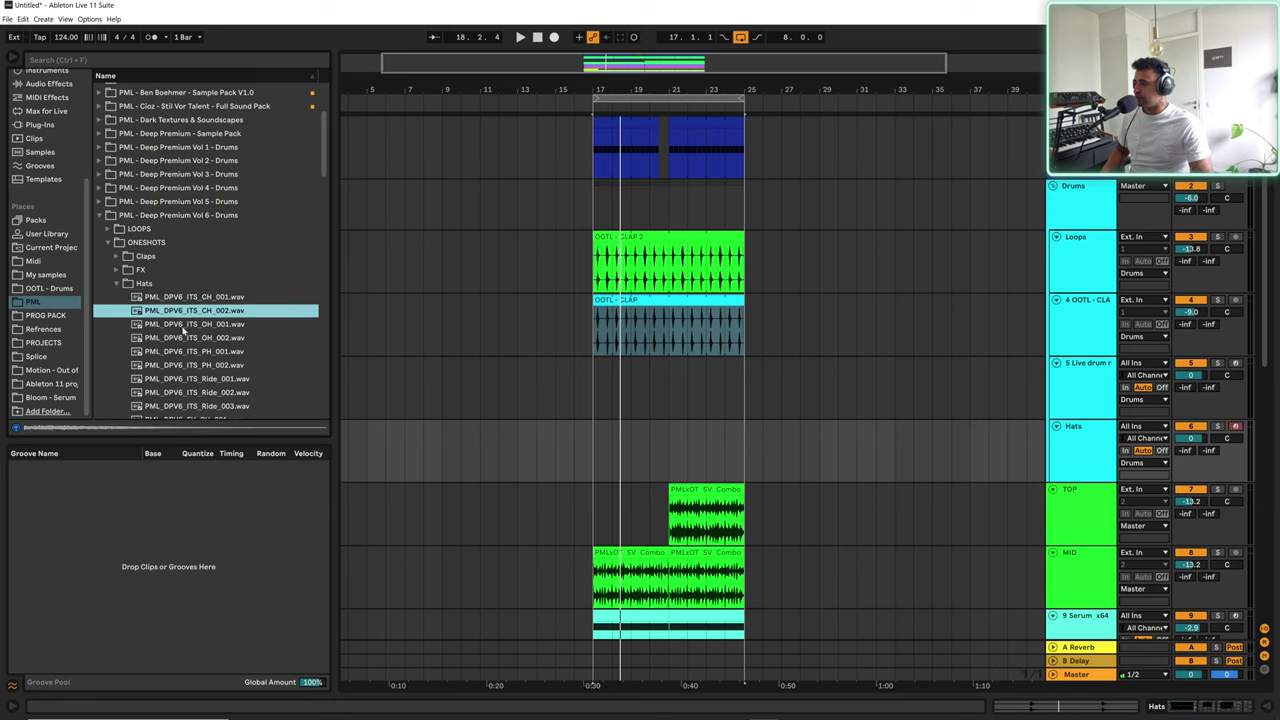
{"action": "left_click", "coordinate": [184, 324]}
{"action": "left_click", "coordinate": [182, 339]}
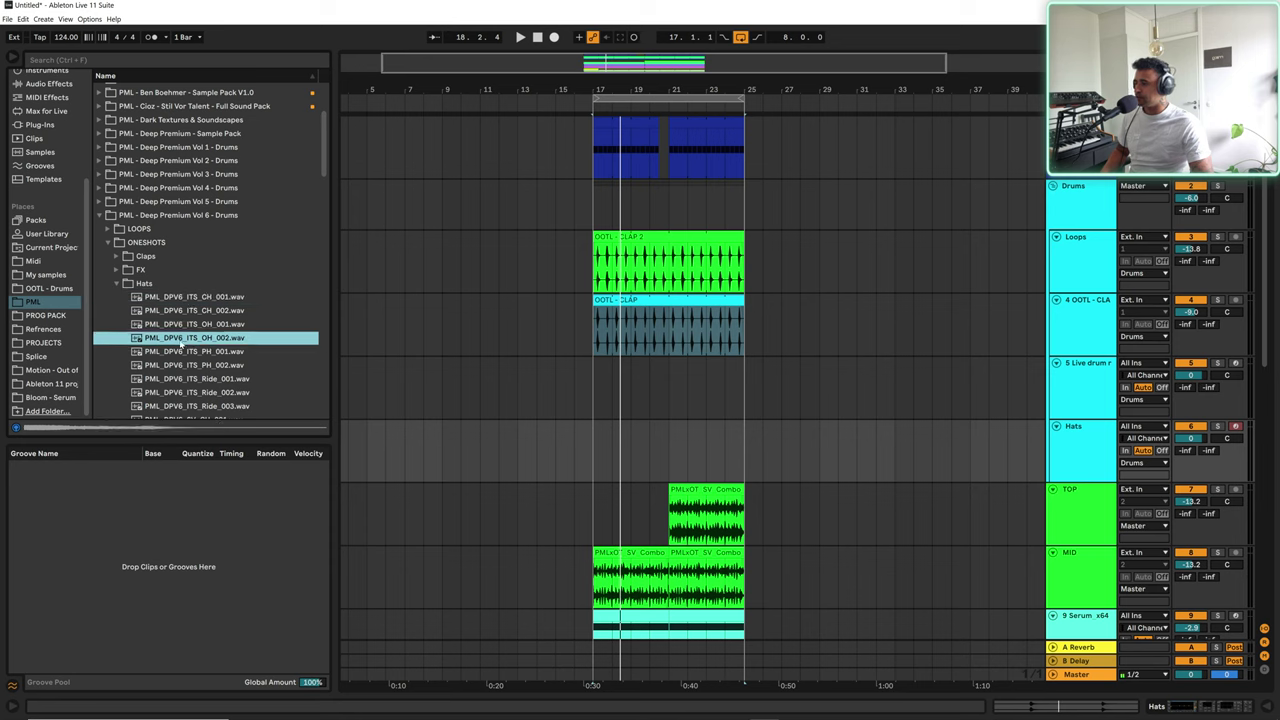
{"action": "left_click", "coordinate": [177, 352]}
{"action": "left_click", "coordinate": [179, 365]}
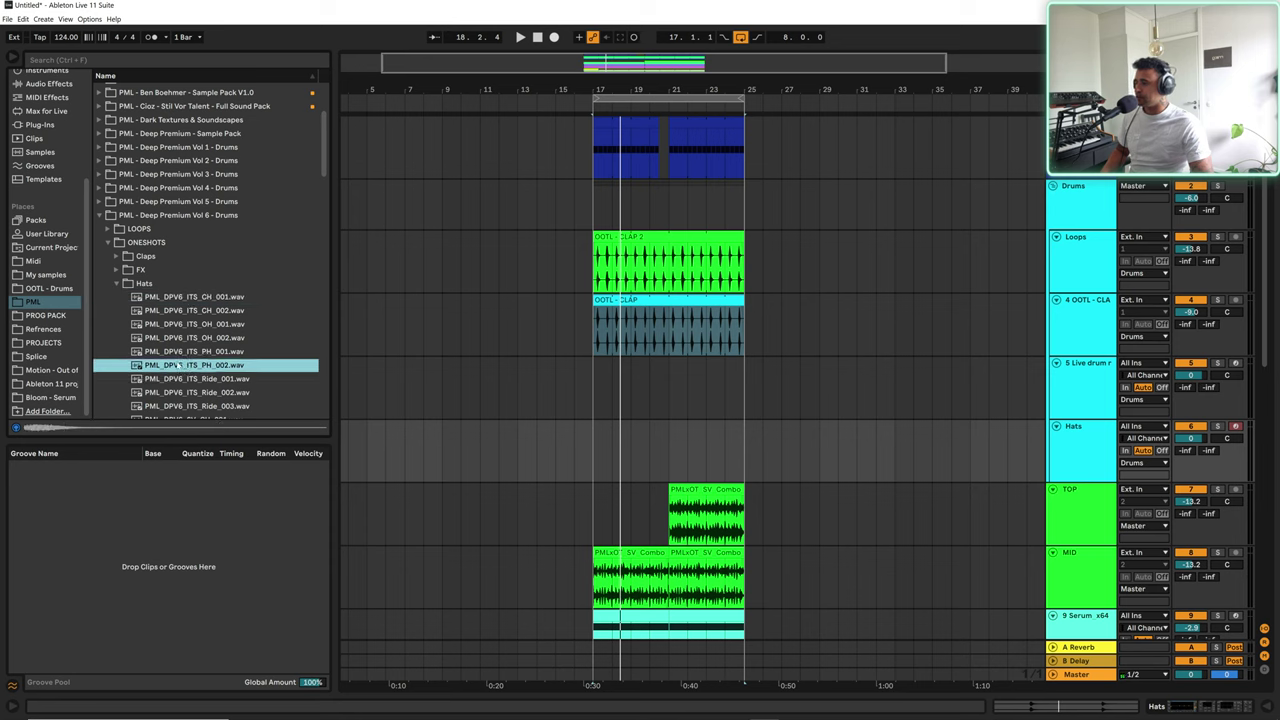
{"action": "left_click", "coordinate": [182, 352]}
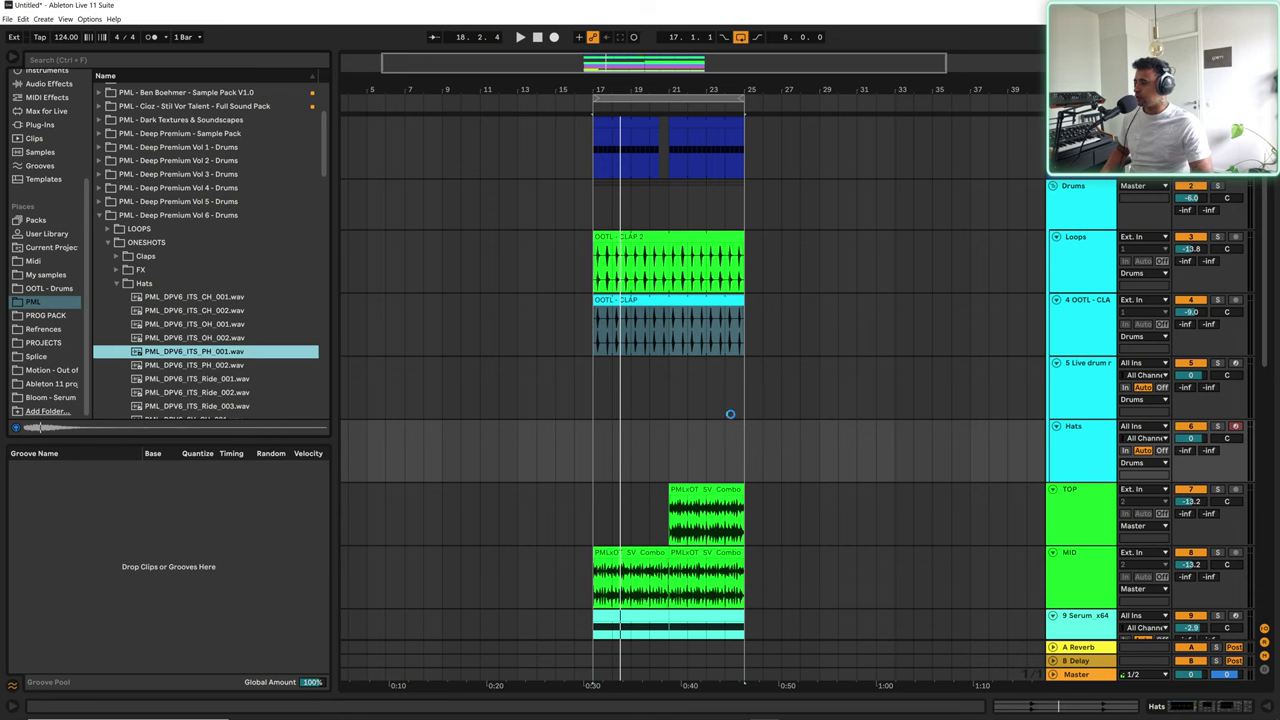
Step: Create a four-bar MIDI clip on the Hats track at bar 17 and enter offbeat C3 notes across its first two bars
{"action": "left_click_drag", "start_coordinate": [730, 413], "coordinate": [655, 448]}
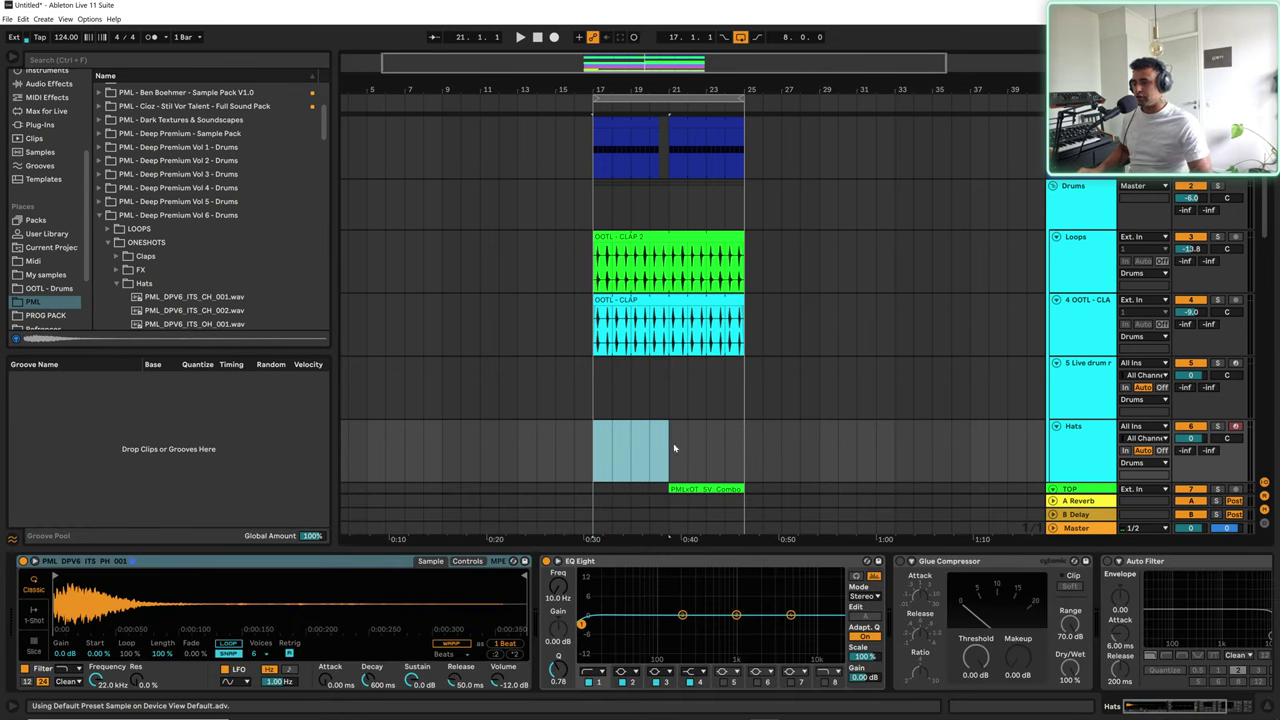
{"action": "double_click", "coordinate": [666, 449]}
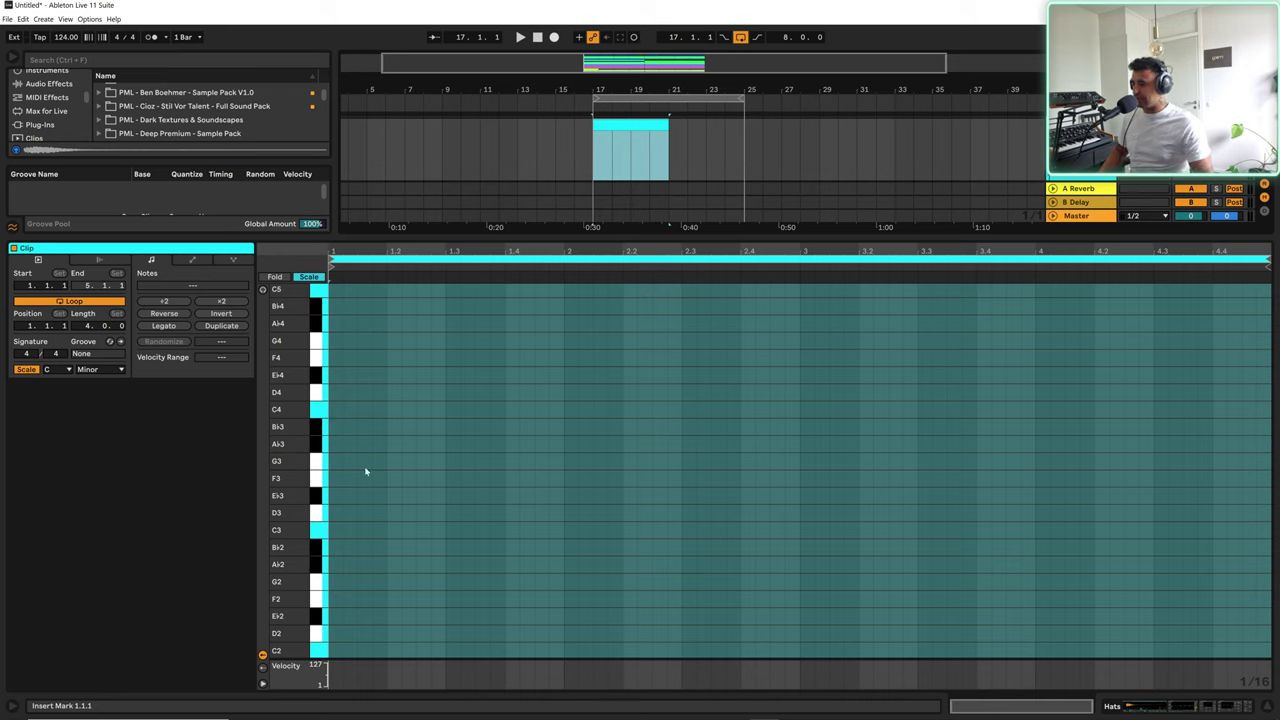
{"action": "double_click", "coordinate": [364, 531]}
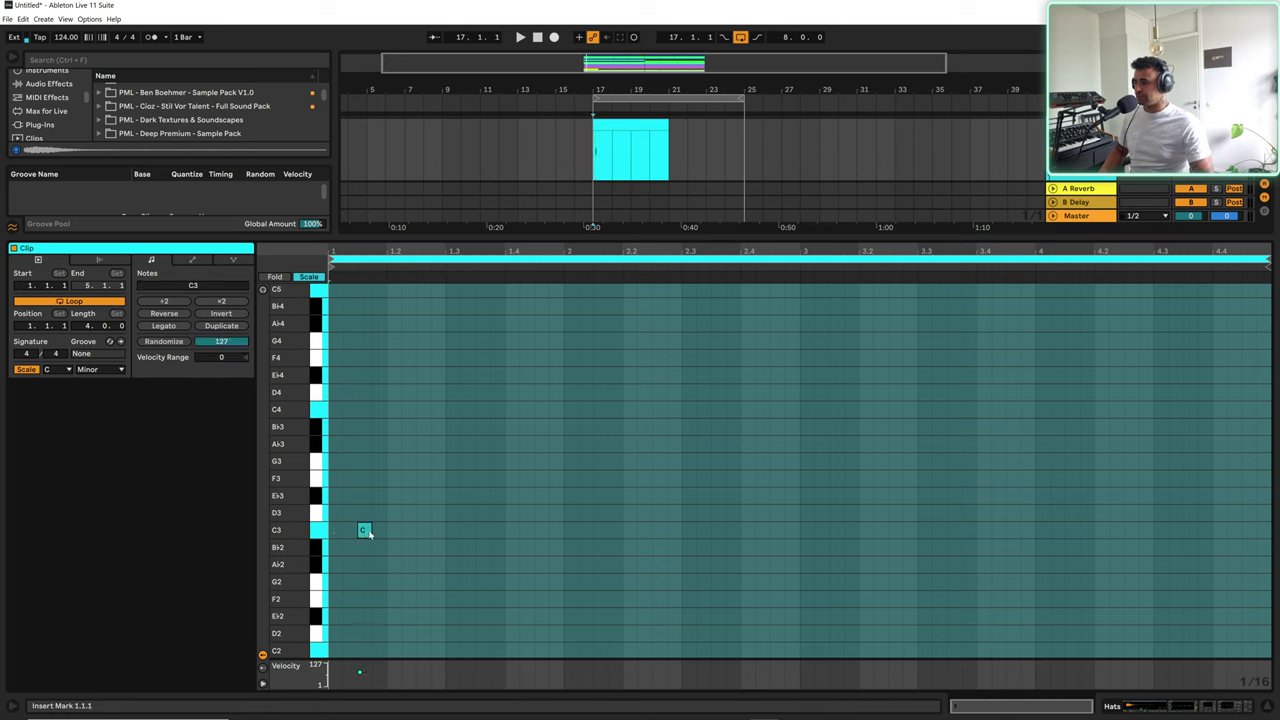
{"action": "left_click_drag", "start_coordinate": [368, 532], "coordinate": [383, 535]}
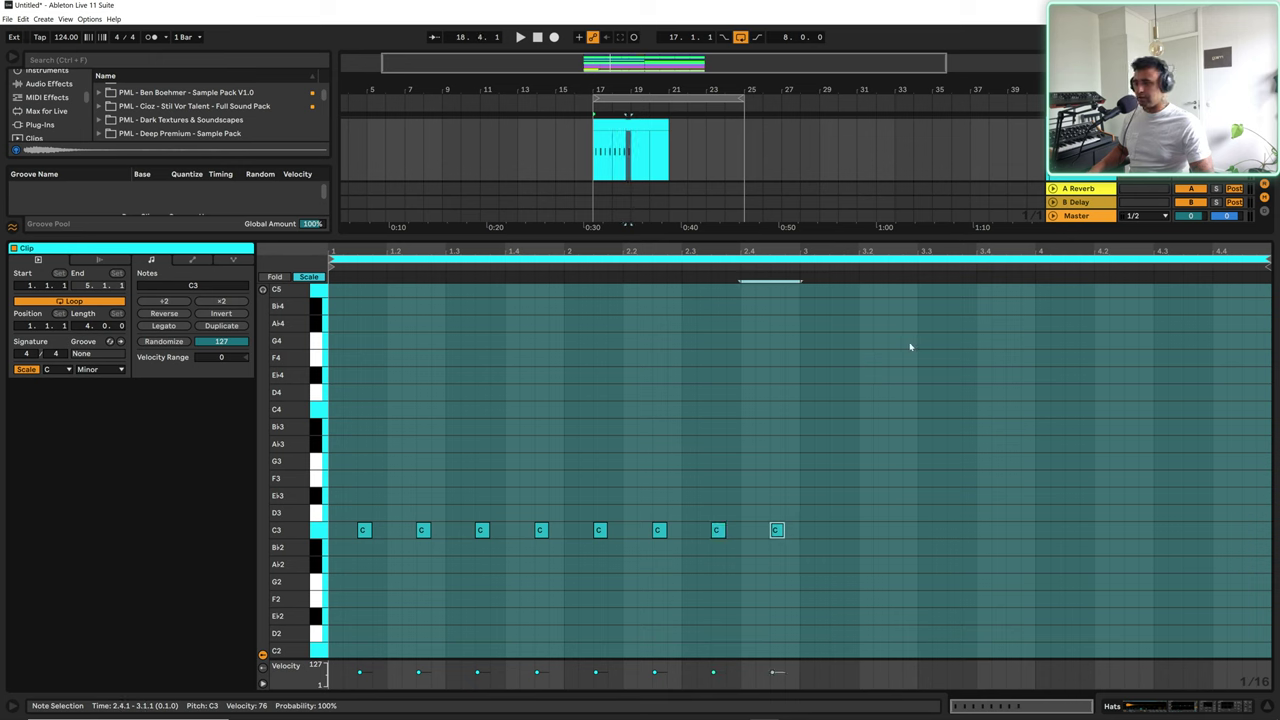
Step: Loop the first two bars of the hat clip and play the arrangement
{"action": "left_click_drag", "start_coordinate": [336, 538], "coordinate": [799, 530]}
{"action": "key", "text": "ctrl+l"}
{"action": "key", "text": "space"}
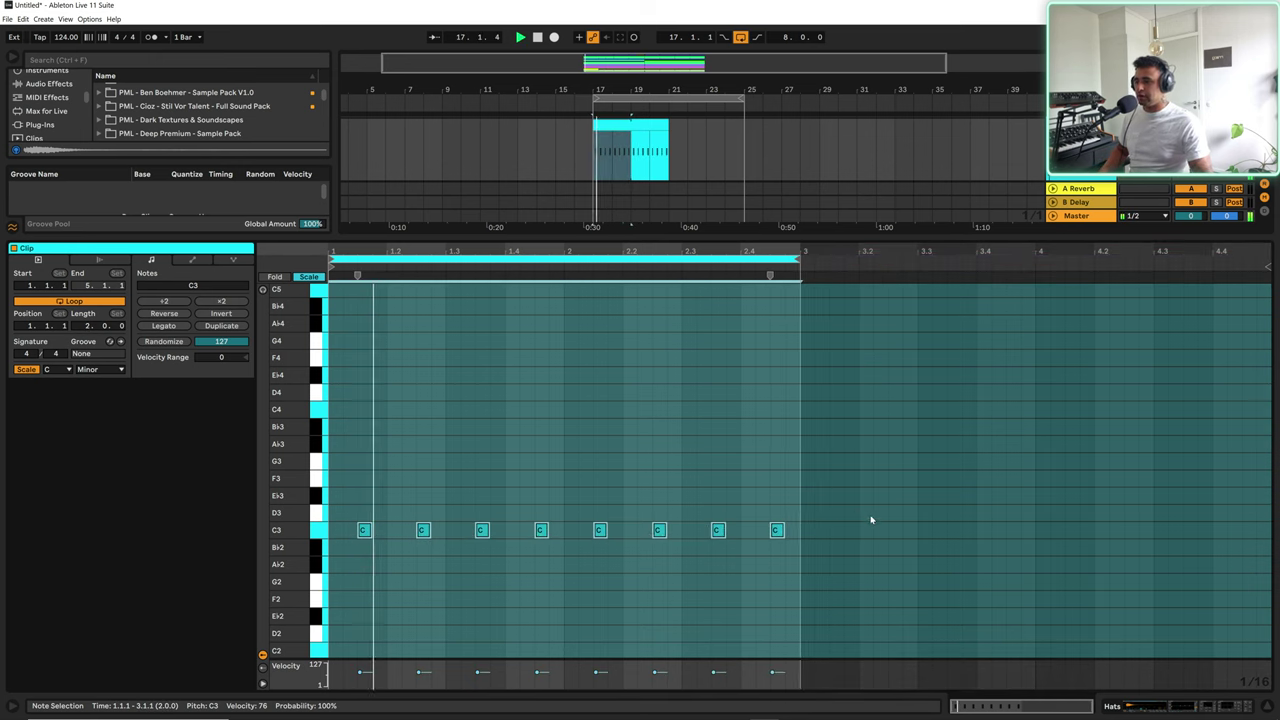
Step: Switch the hat sampler to 1-Shot mode and cut the lows with EQ Eight band 1 at 225 Hz
{"action": "left_click", "coordinate": [1164, 708]}
{"action": "left_click", "coordinate": [38, 624]}
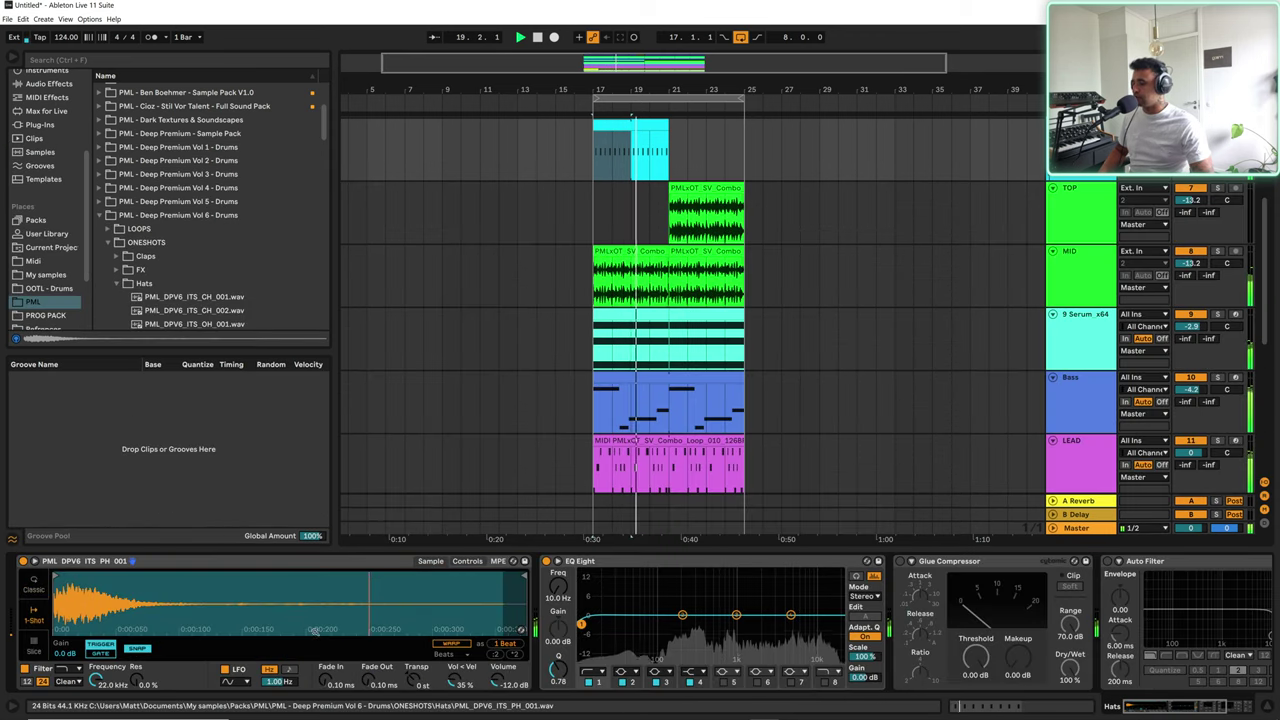
{"action": "left_click_drag", "start_coordinate": [584, 624], "coordinate": [686, 628]}
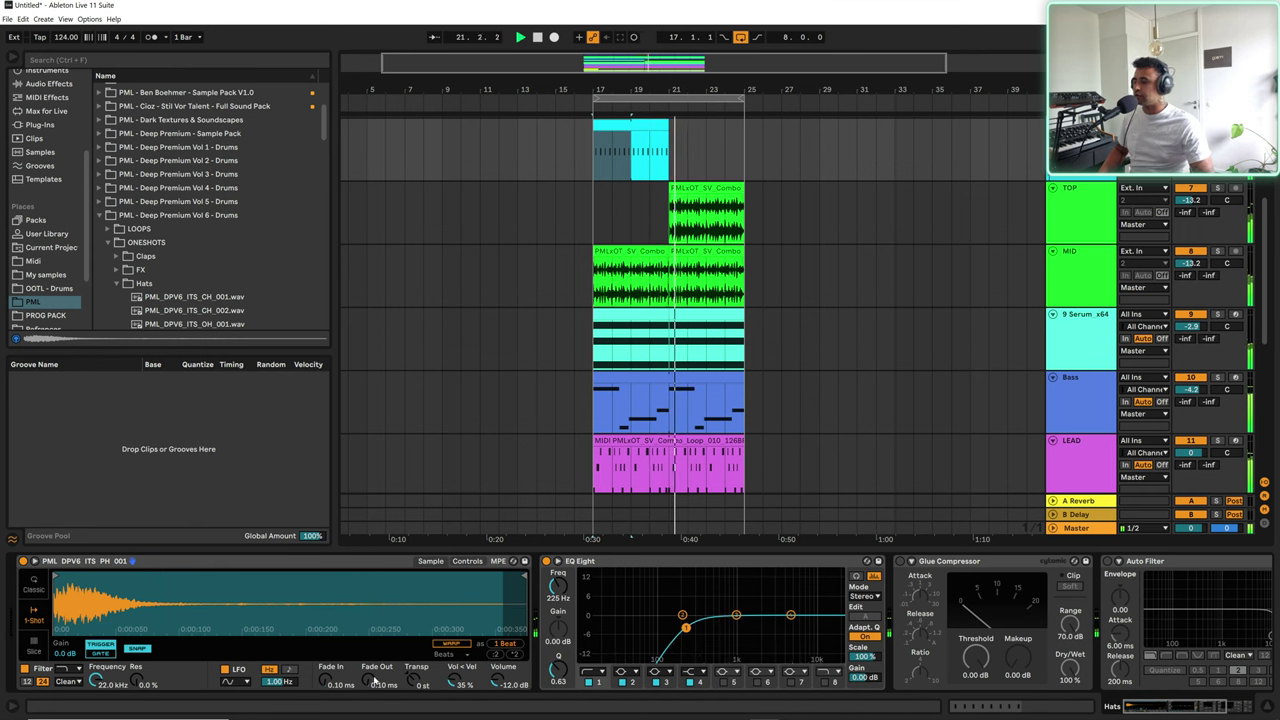
Step: Restart playback and extend the looped Hats clip to bar 25
{"action": "key", "text": "space"}
{"action": "key", "text": "space"}
{"action": "left_click_drag", "start_coordinate": [668, 124], "coordinate": [738, 139]}
{"action": "scroll", "coordinate": [894, 223], "scroll_direction": "up", "scroll_amount": 2}
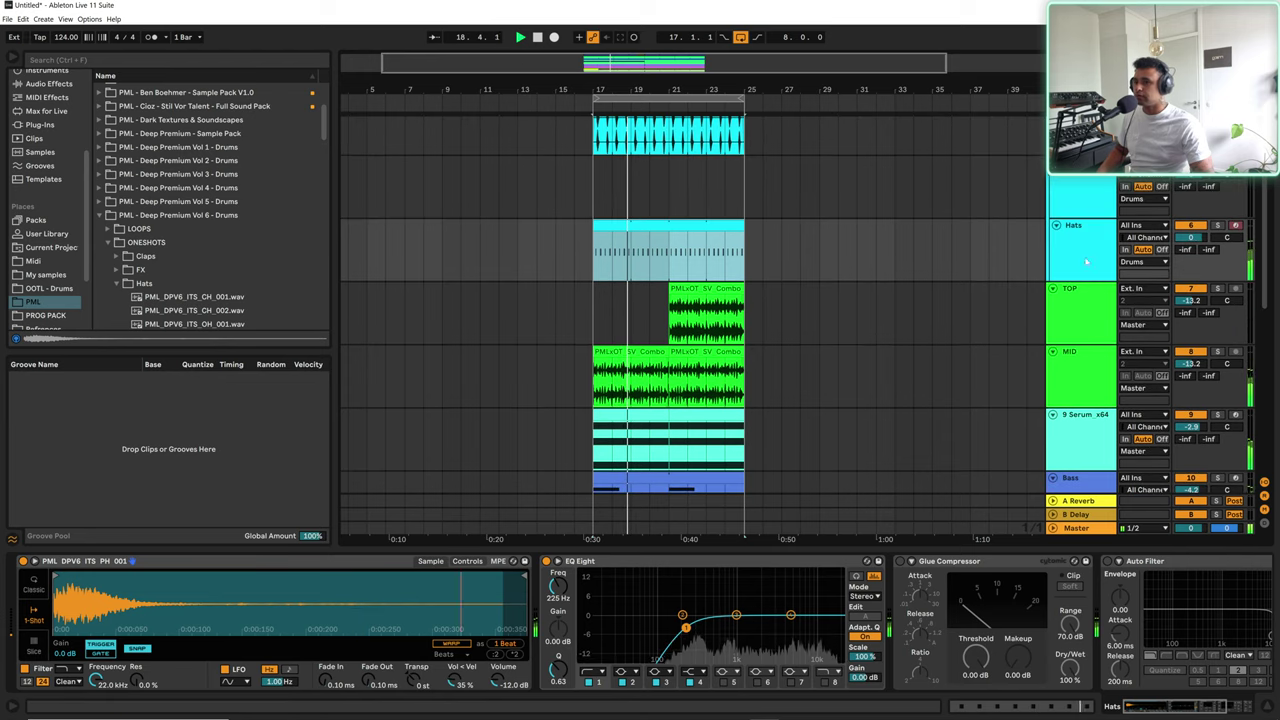
Step: Add quiet C3 ghost notes at velocity 6 in the Hats clip at 1.1.4, 1.2.4, 2.1.4 and 2.2.4
{"action": "double_click", "coordinate": [670, 230]}
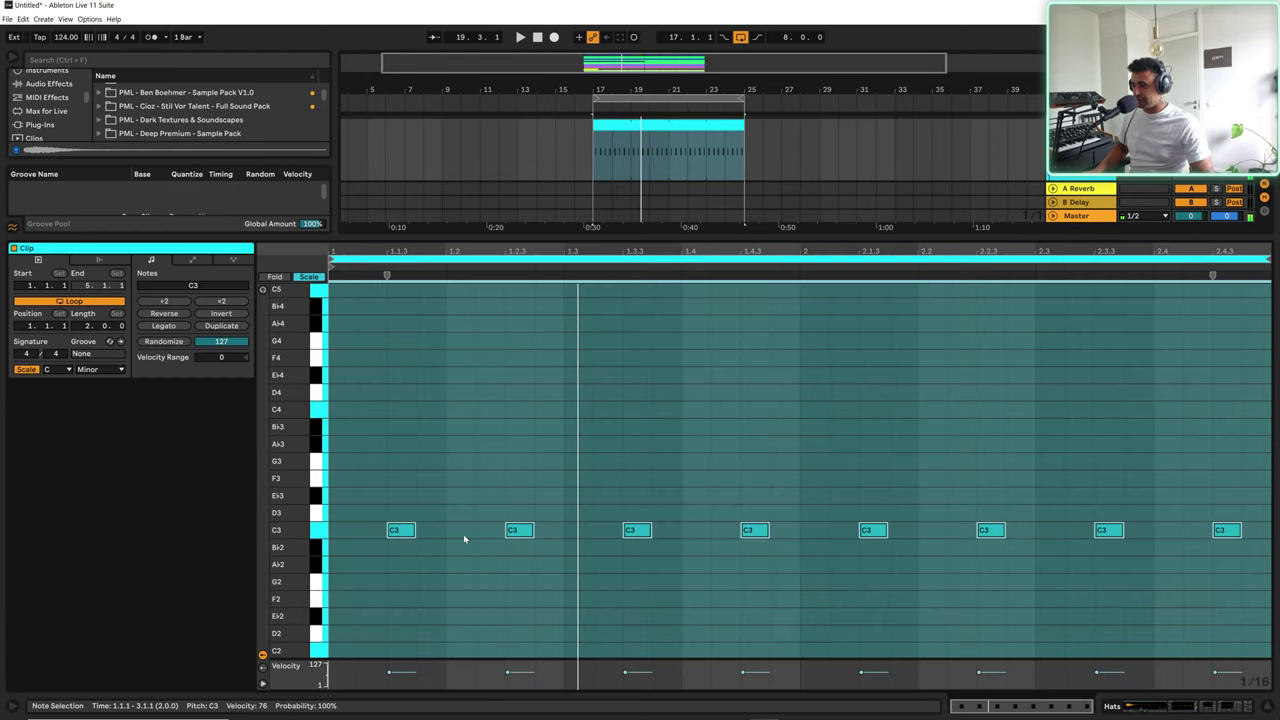
{"action": "left_click", "coordinate": [438, 537]}
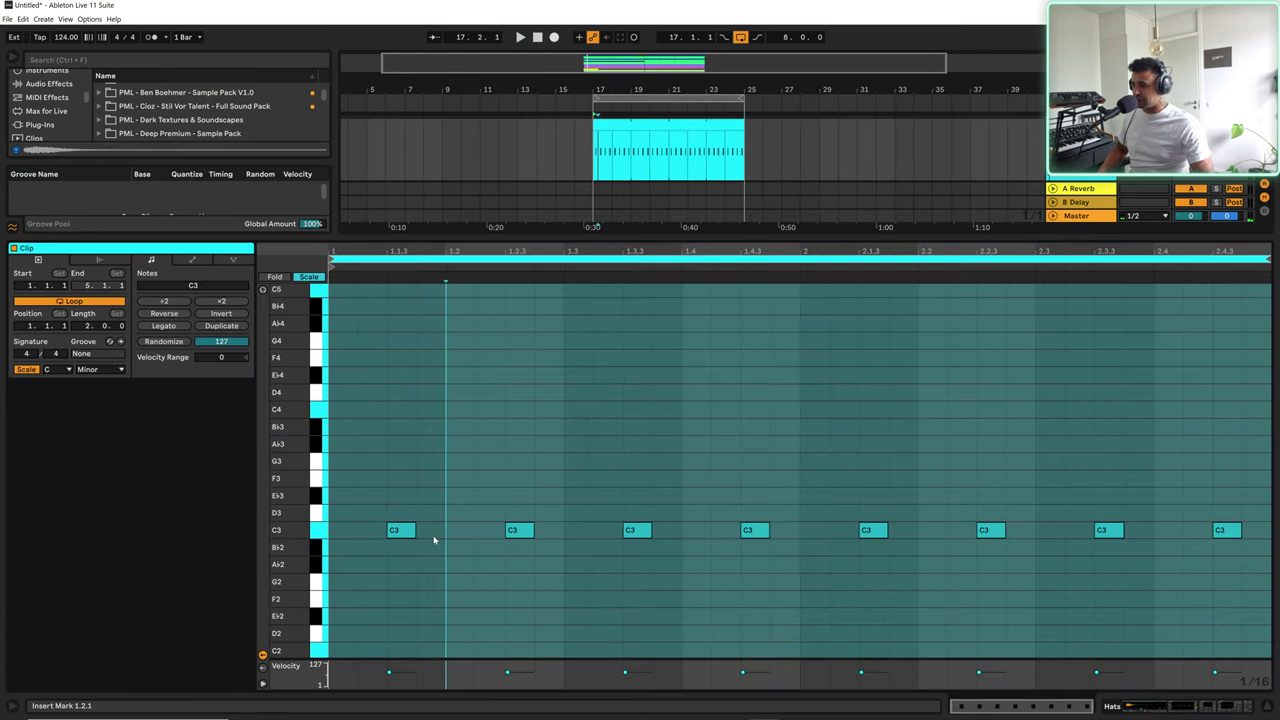
{"action": "double_click", "coordinate": [433, 531]}
{"action": "key", "text": "space"}
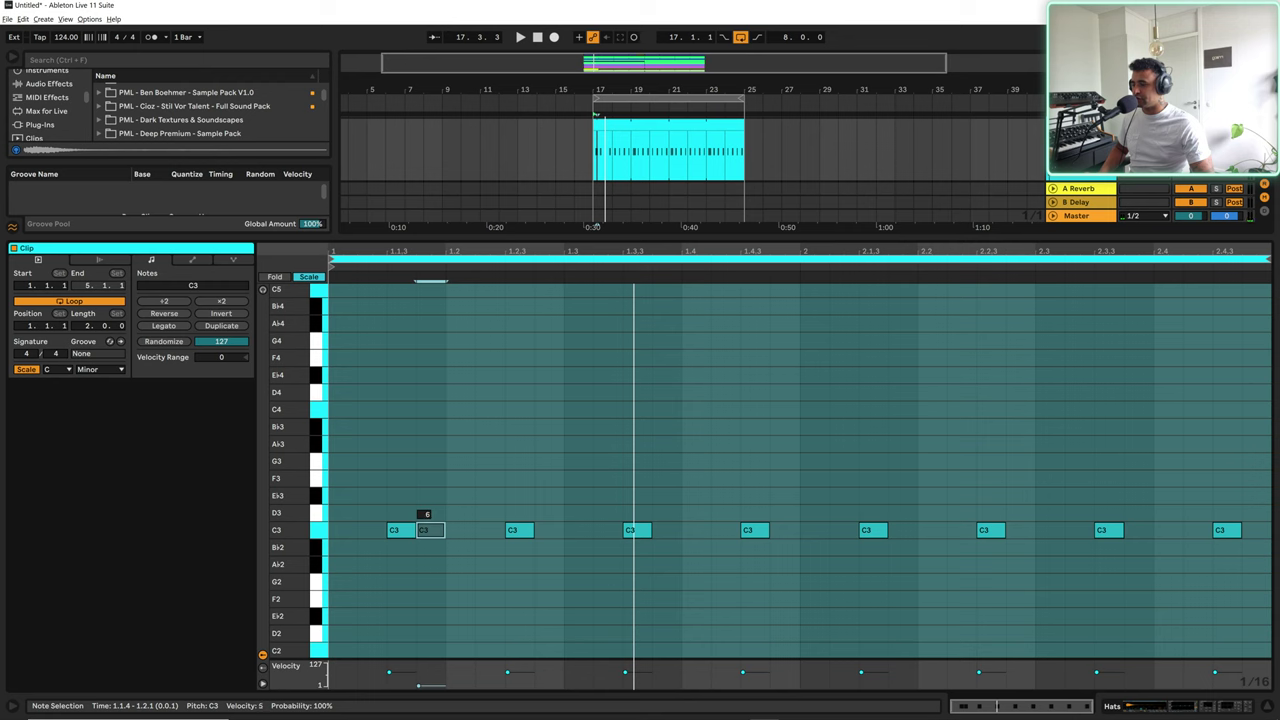
{"action": "double_click", "coordinate": [574, 512]}
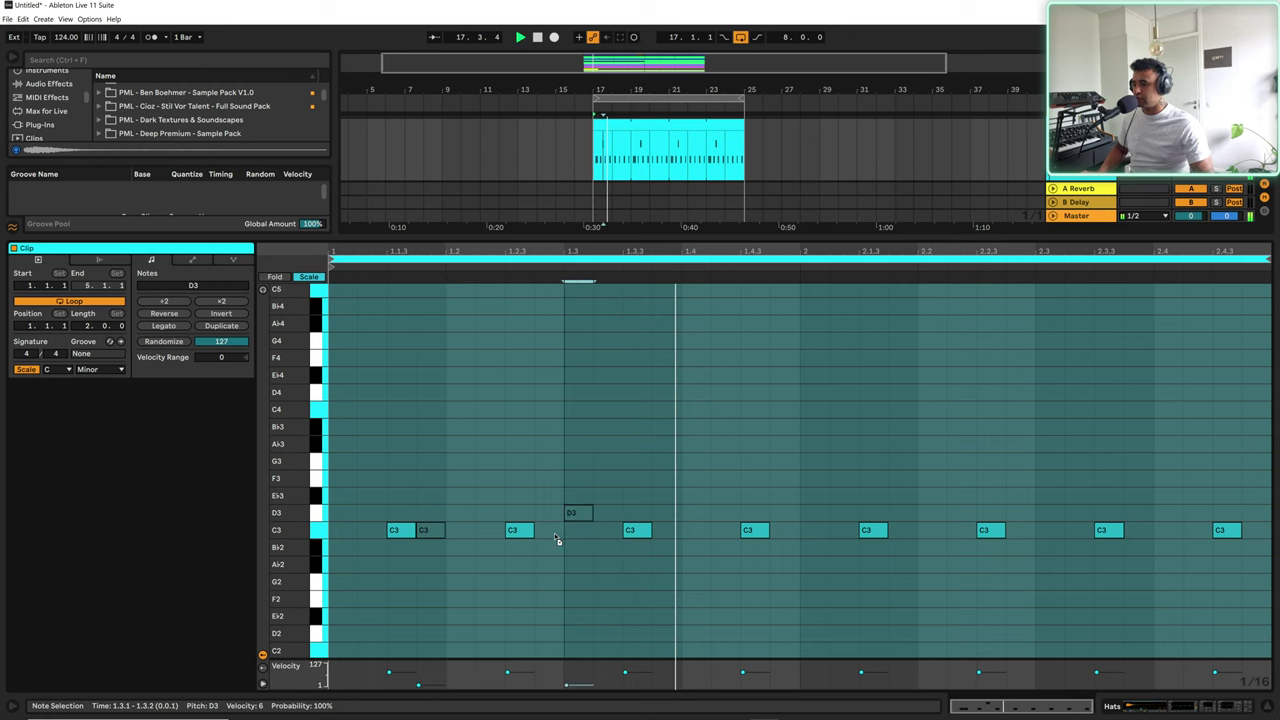
{"action": "left_click_drag", "start_coordinate": [556, 538], "coordinate": [1025, 537]}
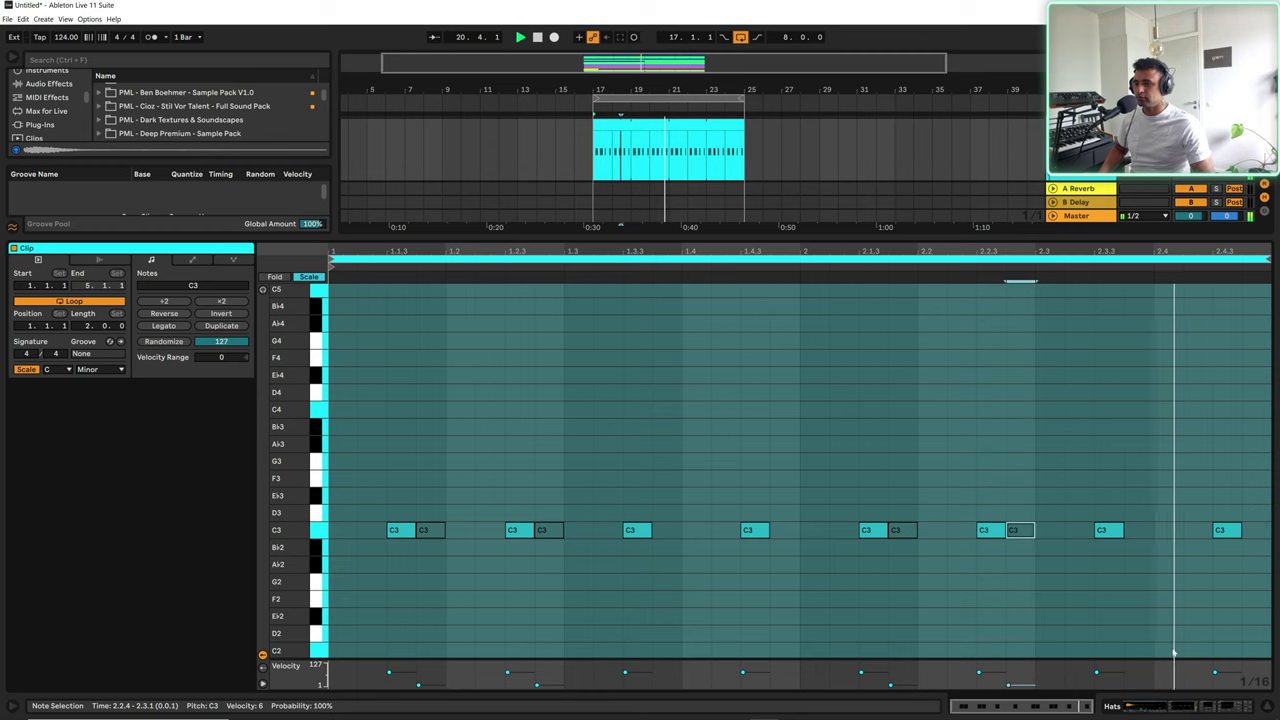
{"action": "left_click", "coordinate": [1267, 698]}
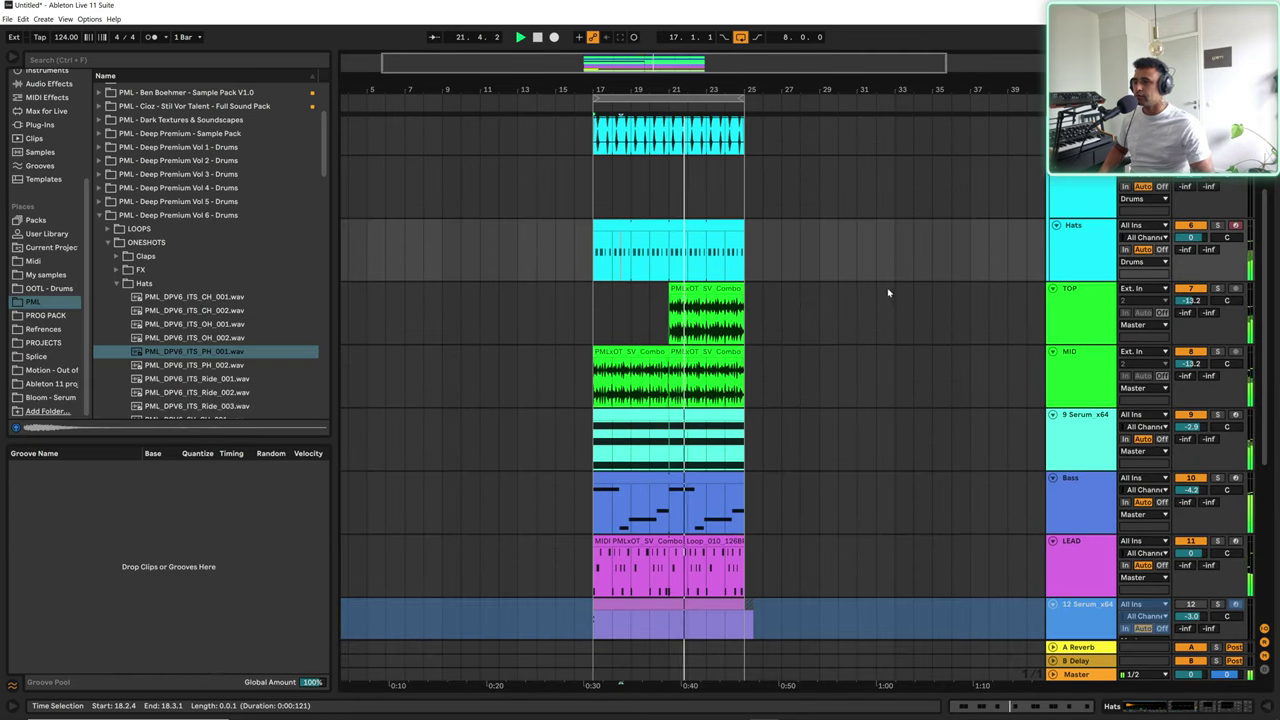
Step: Group the TOP and MID tracks and rename the group ARP
{"action": "scroll", "coordinate": [1045, 350], "scroll_direction": "up", "scroll_amount": 3}
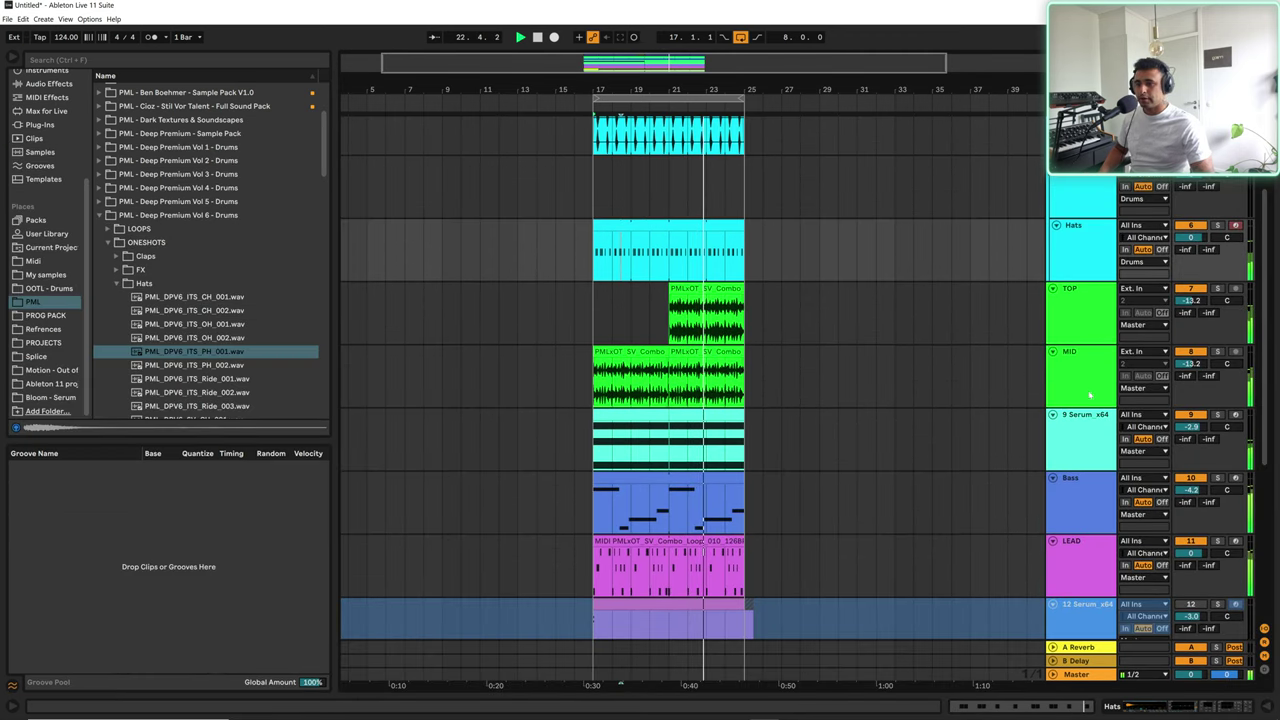
{"action": "left_click", "coordinate": [1093, 323]}
{"action": "left_click", "coordinate": [1093, 378], "text": "shift"}
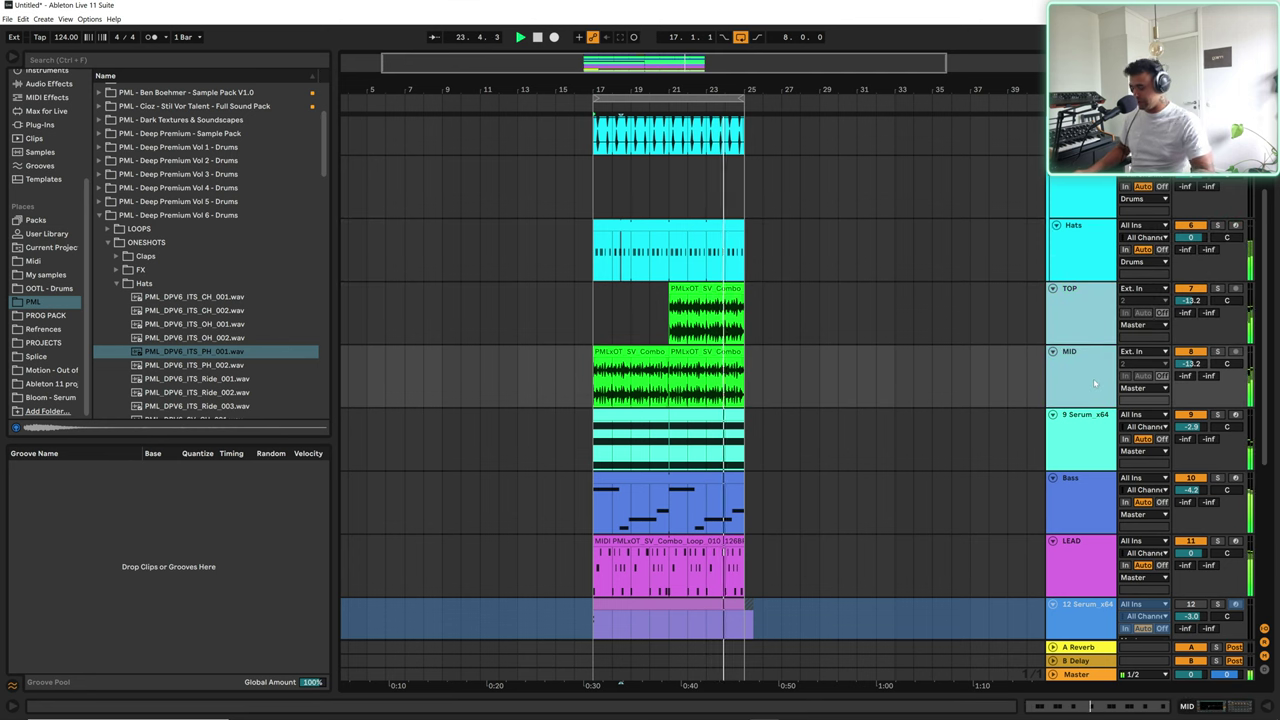
{"action": "key", "text": "ctrl+g"}
{"action": "left_click", "coordinate": [1100, 320]}
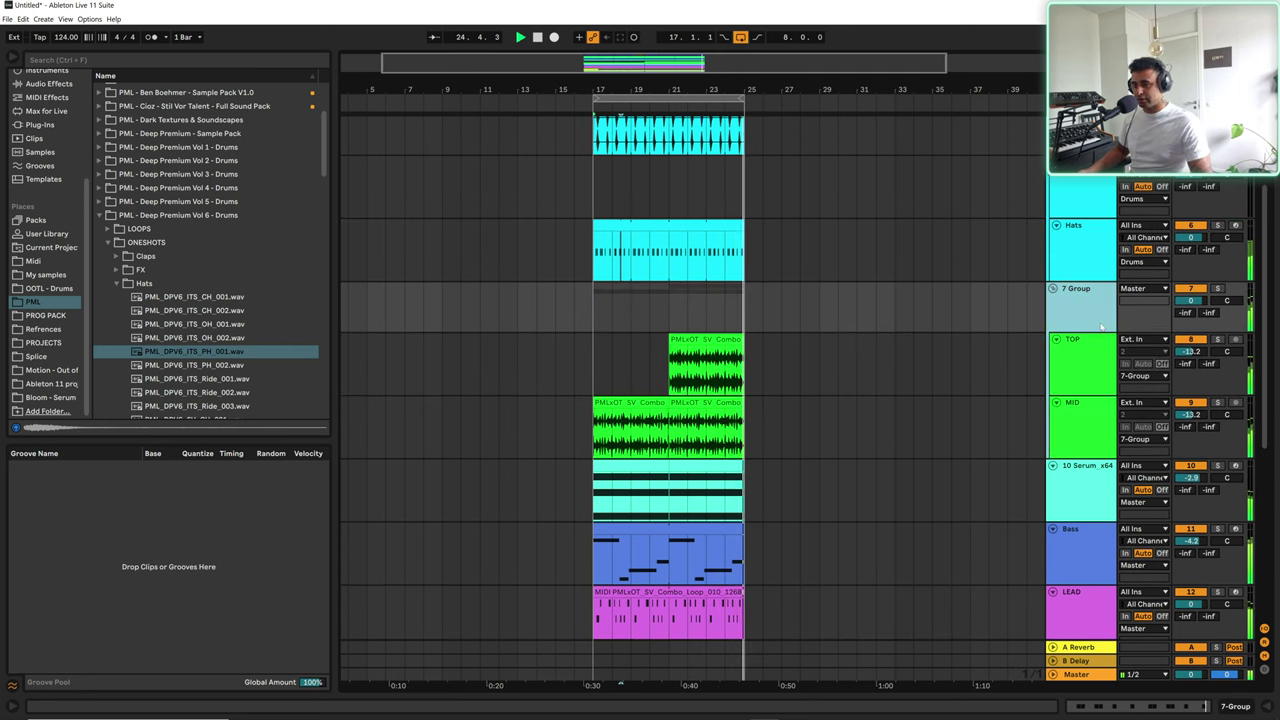
{"action": "key", "text": "ctrl+r"}
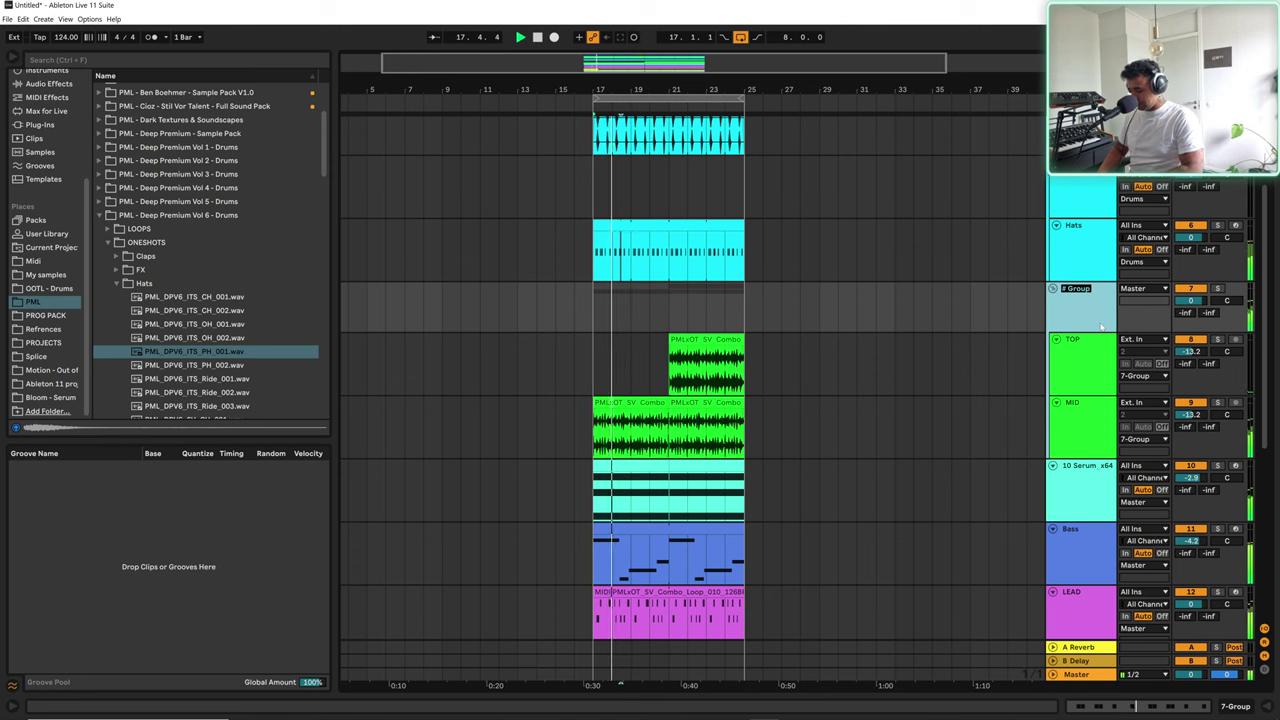
{"action": "type", "text": "ARp"}
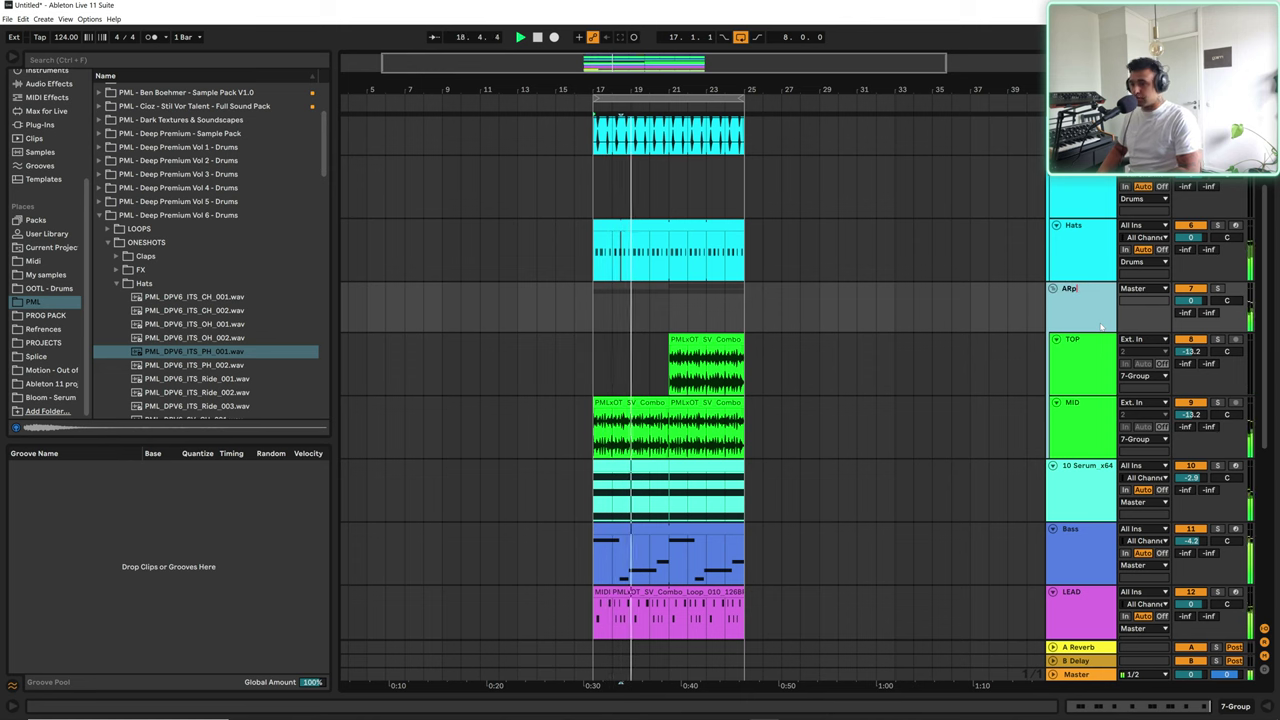
{"action": "key", "text": "Return"}
{"action": "key", "text": "ctrl+r"}
{"action": "type", "text": "ARP"}
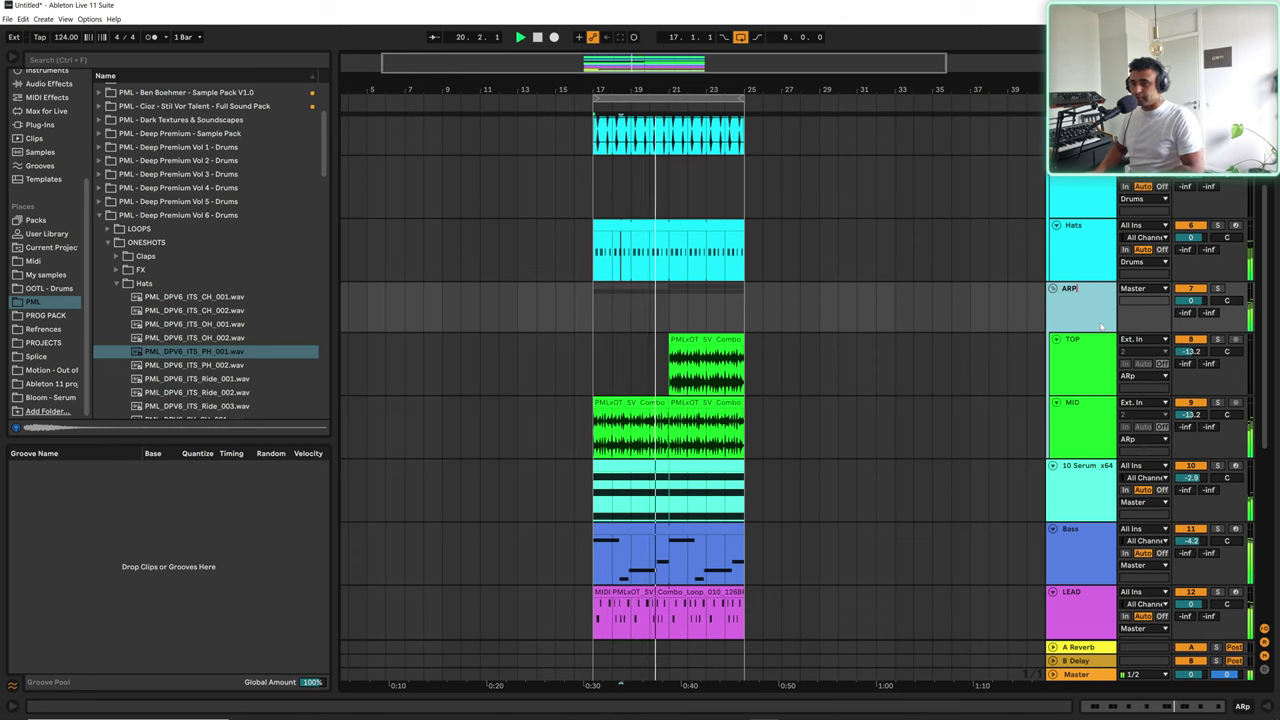
{"action": "key", "text": "Return"}
Step: Search all browser results for "comp" and add the Compressor to the ARP group
{"action": "left_click", "coordinate": [256, 59]}
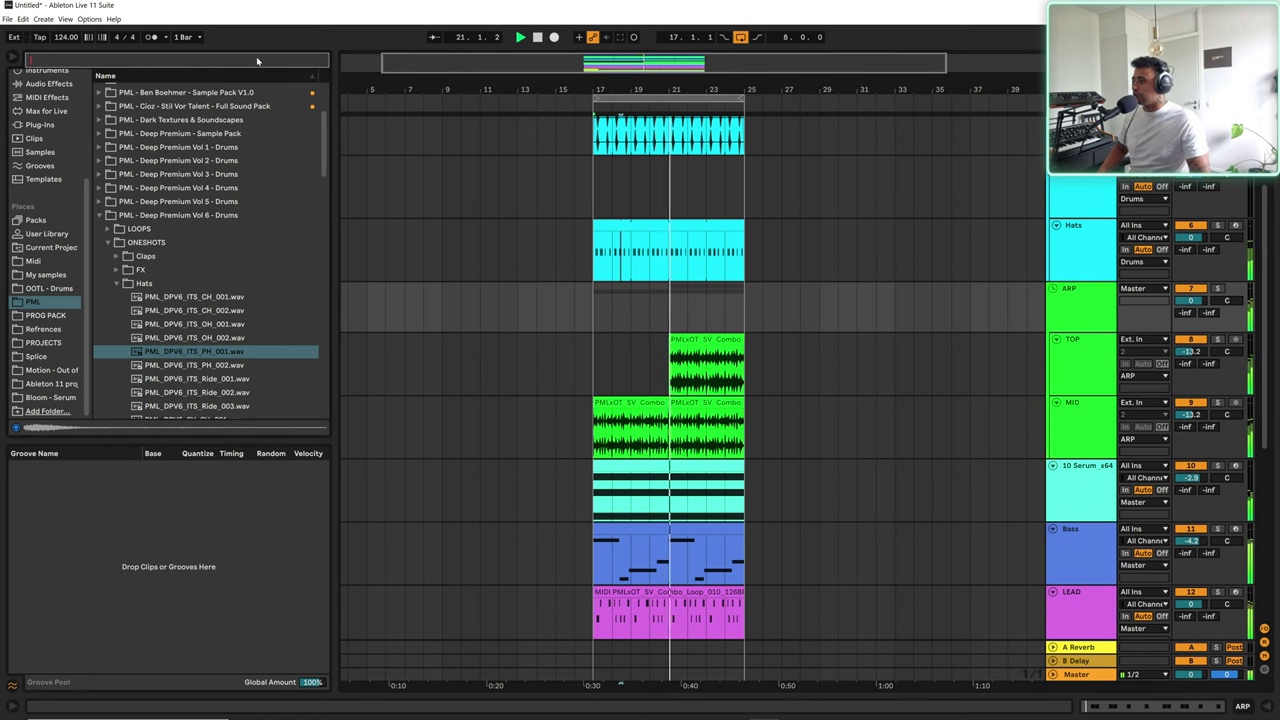
{"action": "type", "text": "comp"}
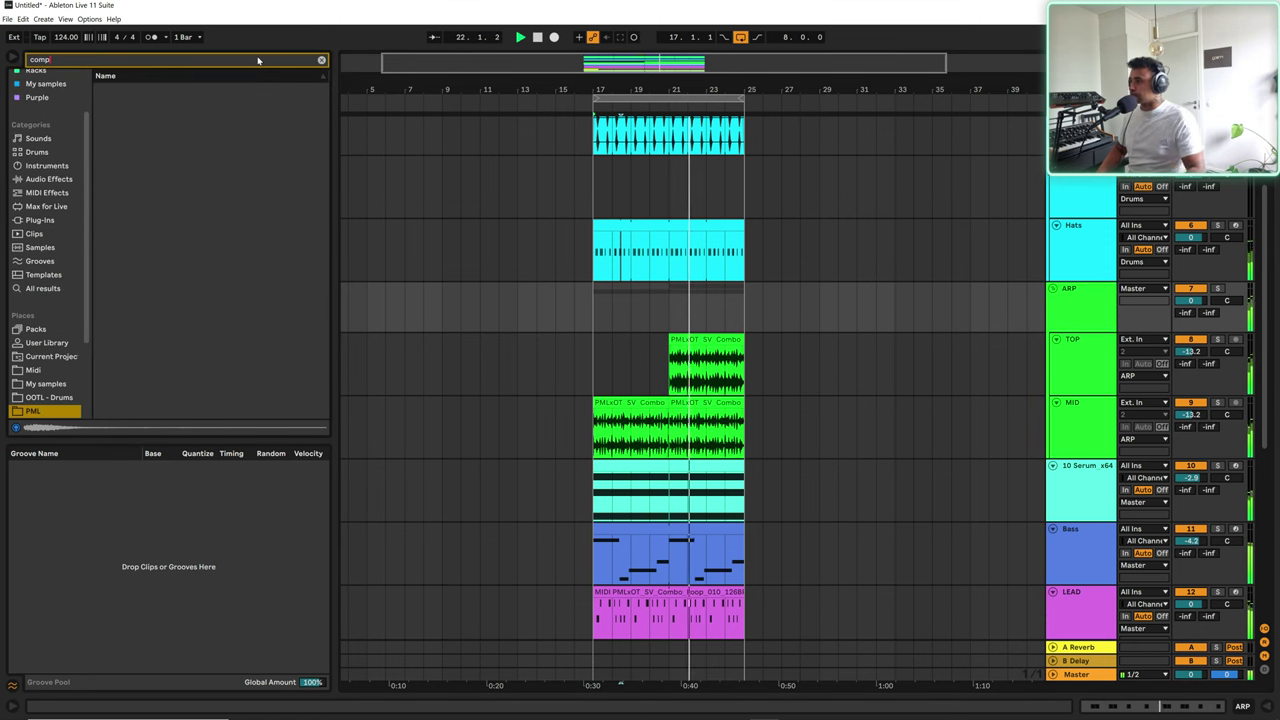
{"action": "left_click", "coordinate": [42, 289]}
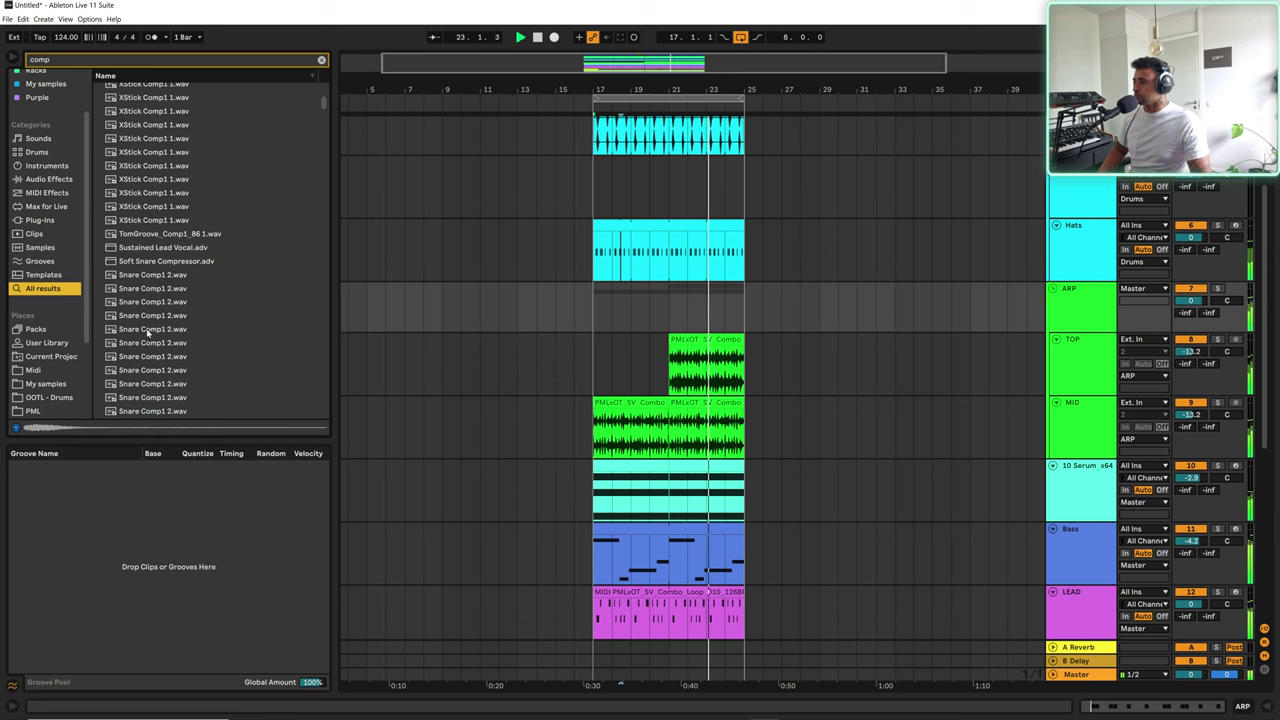
{"action": "scroll", "coordinate": [244, 172], "scroll_direction": "up", "scroll_amount": 10}
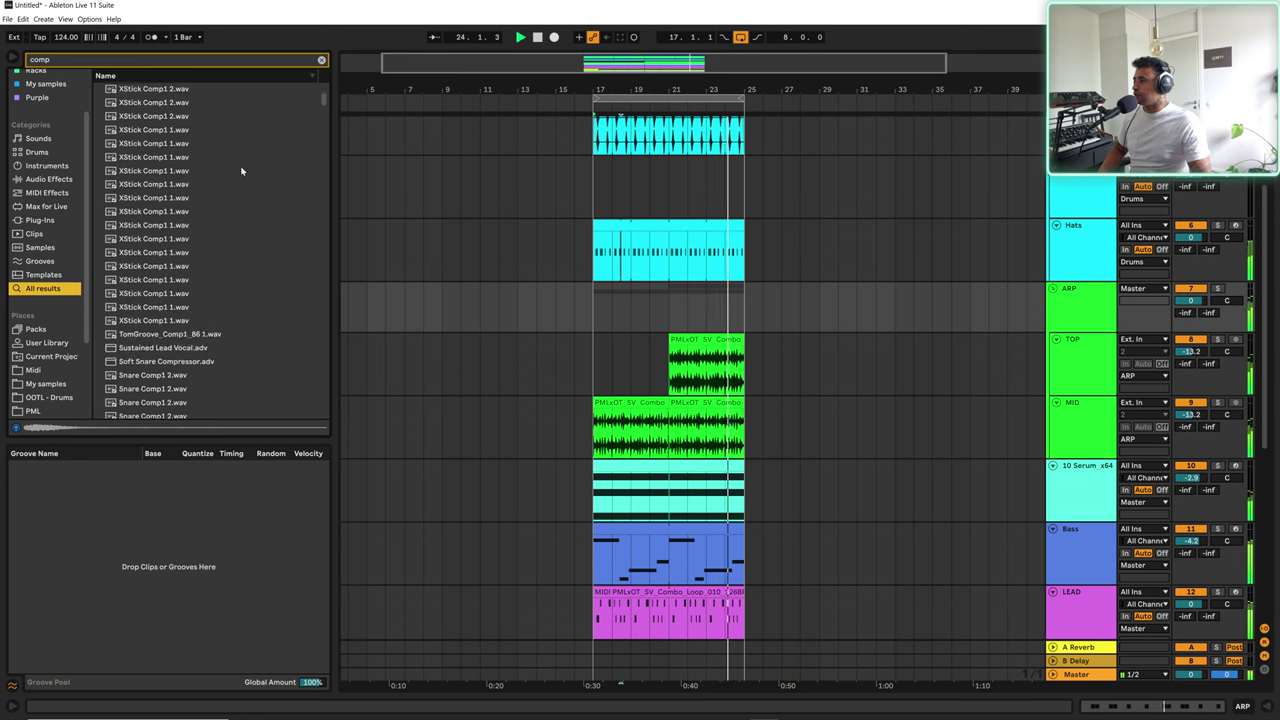
{"action": "left_click", "coordinate": [152, 103]}
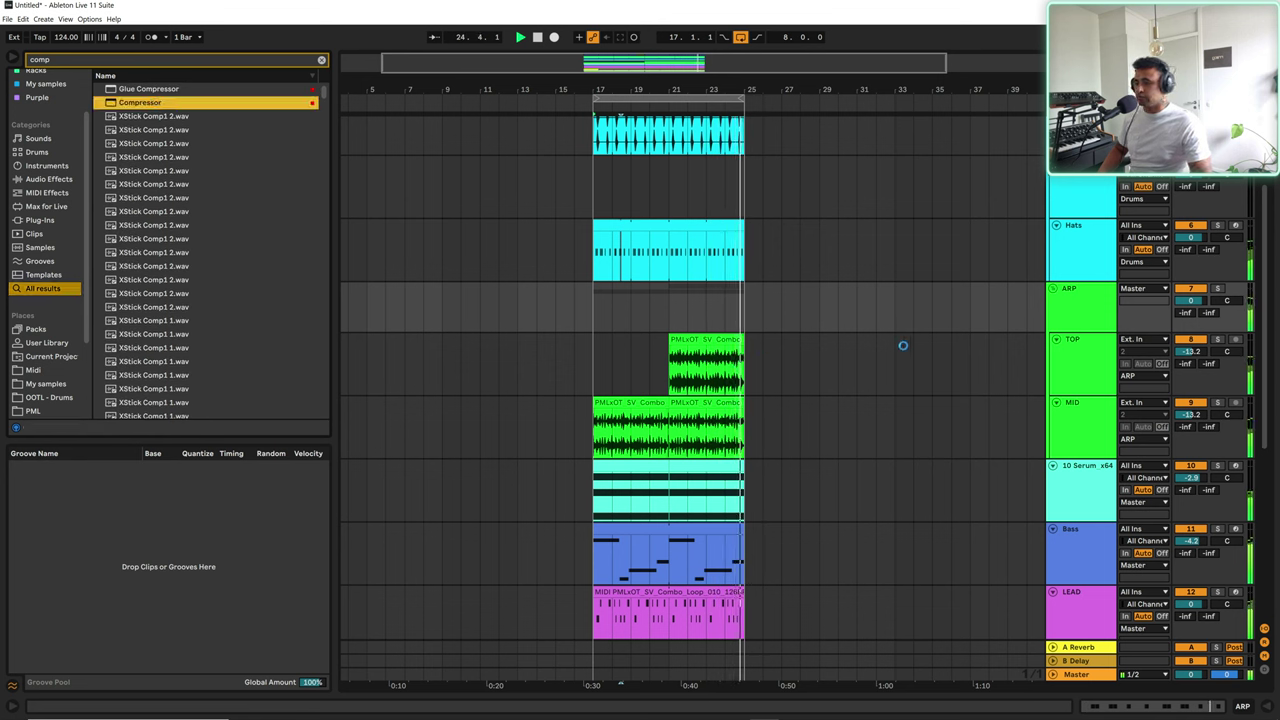
{"action": "key", "text": "Return"}
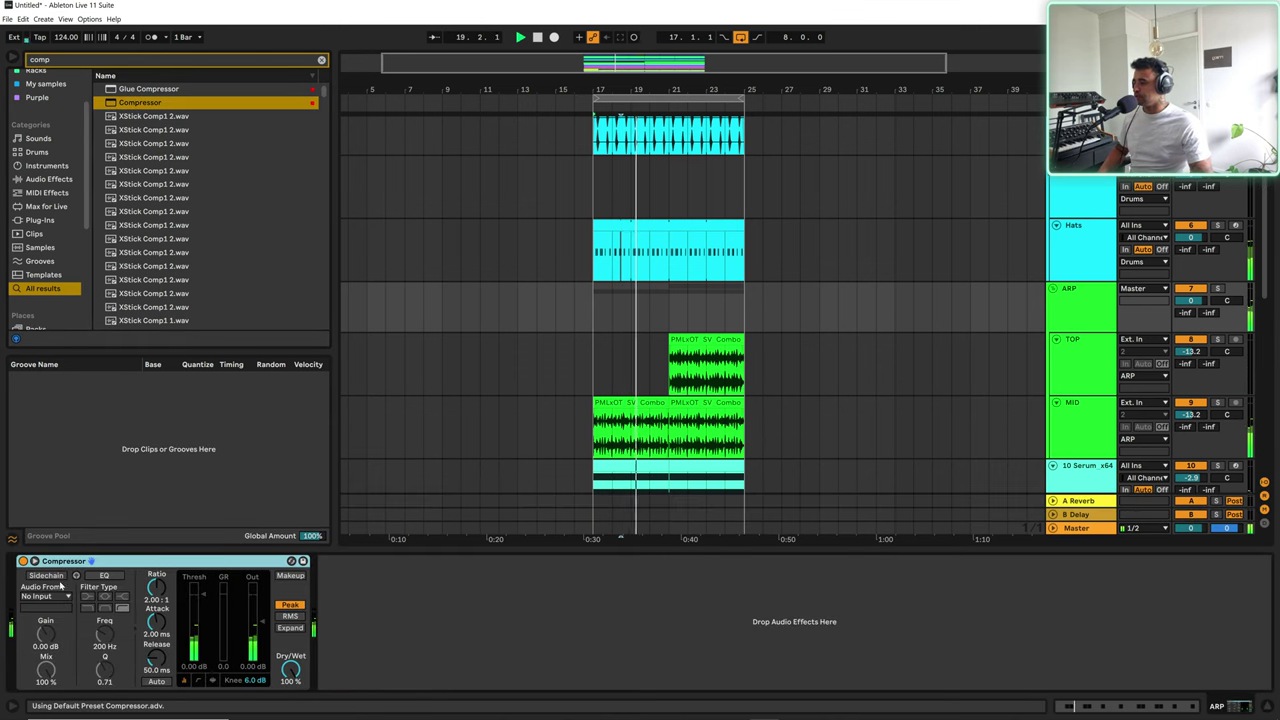
Step: Sidechain the Compressor from 1-Kick D# with a -21.3 dB threshold, enable its sidechain EQ at 390 Hz, and play the loop
{"action": "left_click", "coordinate": [45, 575]}
{"action": "left_click", "coordinate": [45, 596]}
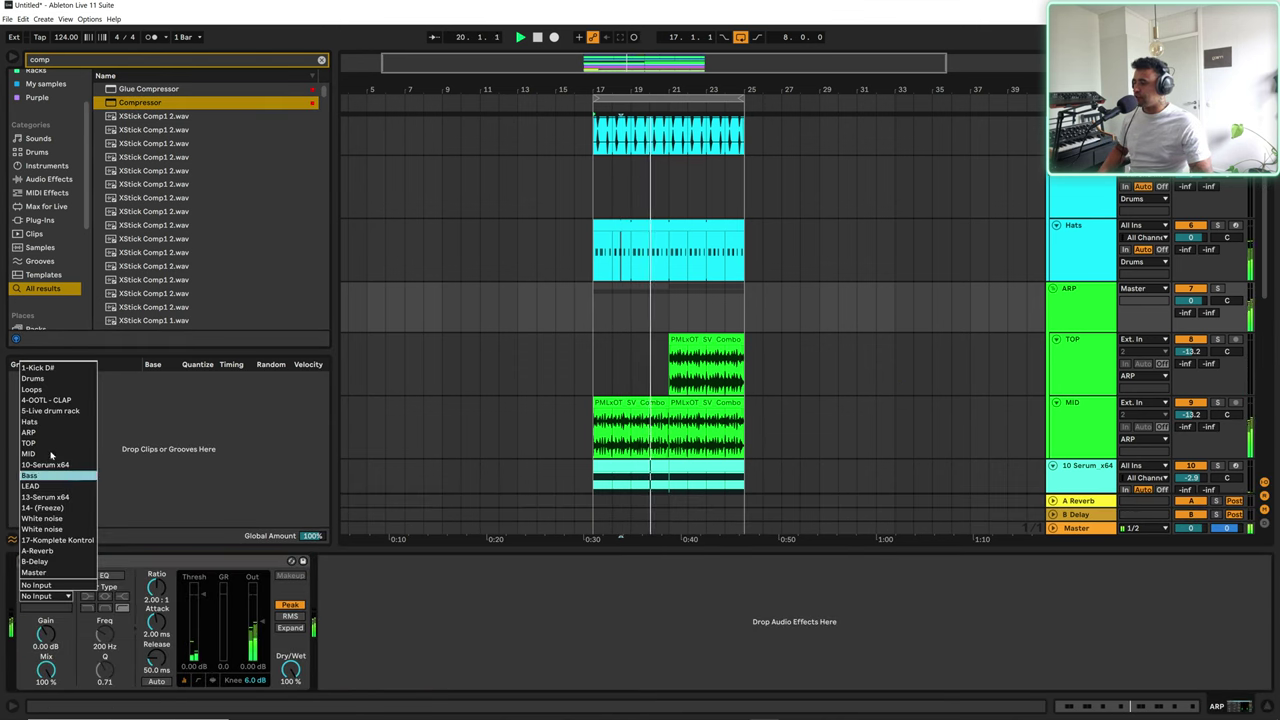
{"action": "left_click", "coordinate": [40, 368]}
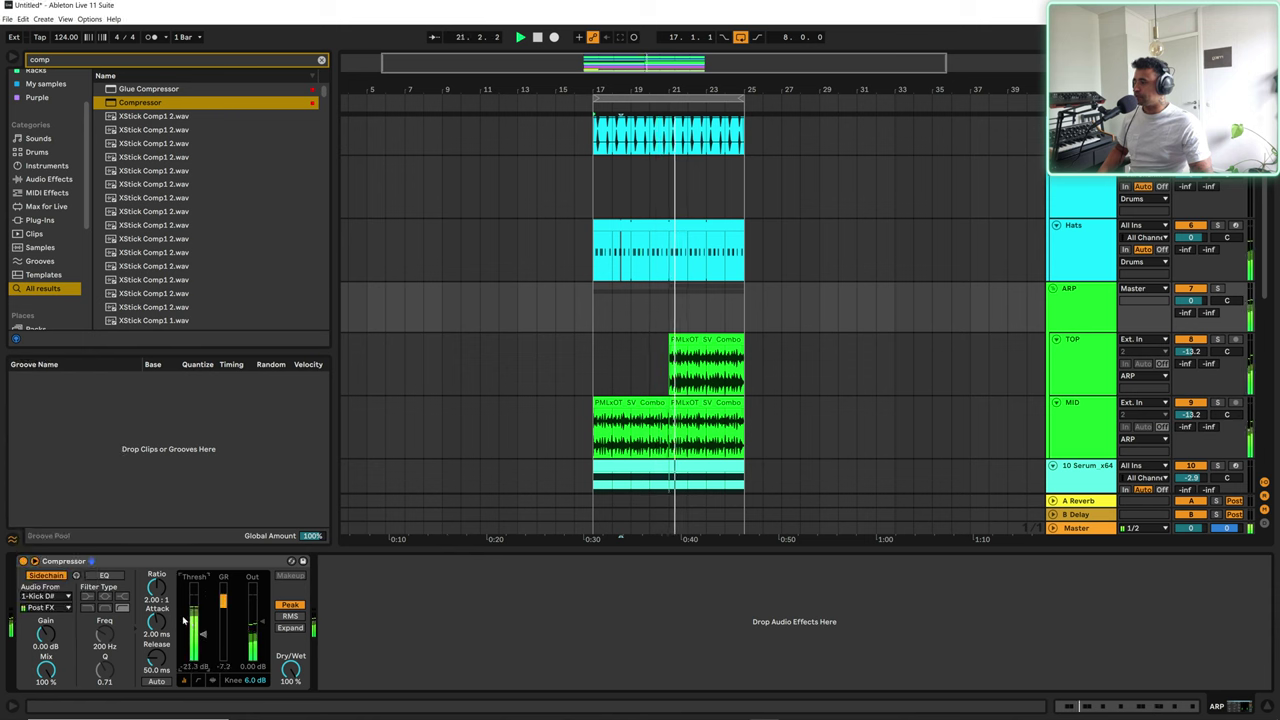
{"action": "left_click", "coordinate": [103, 577]}
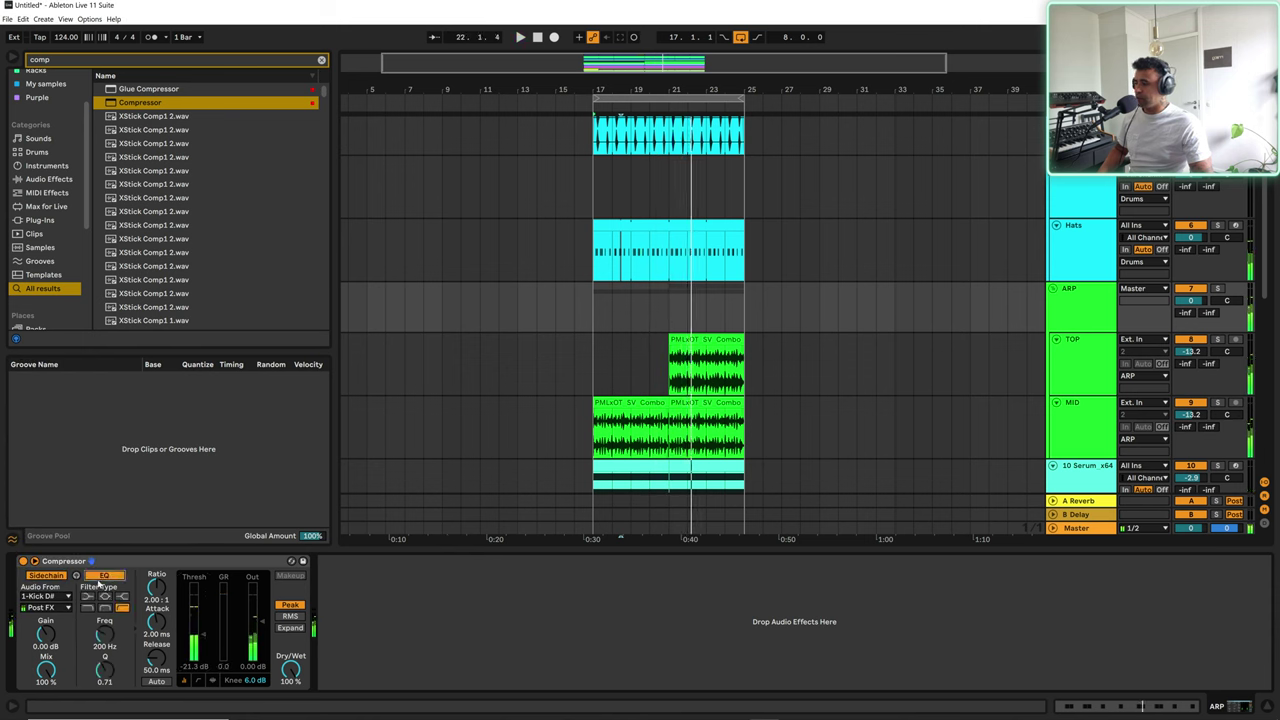
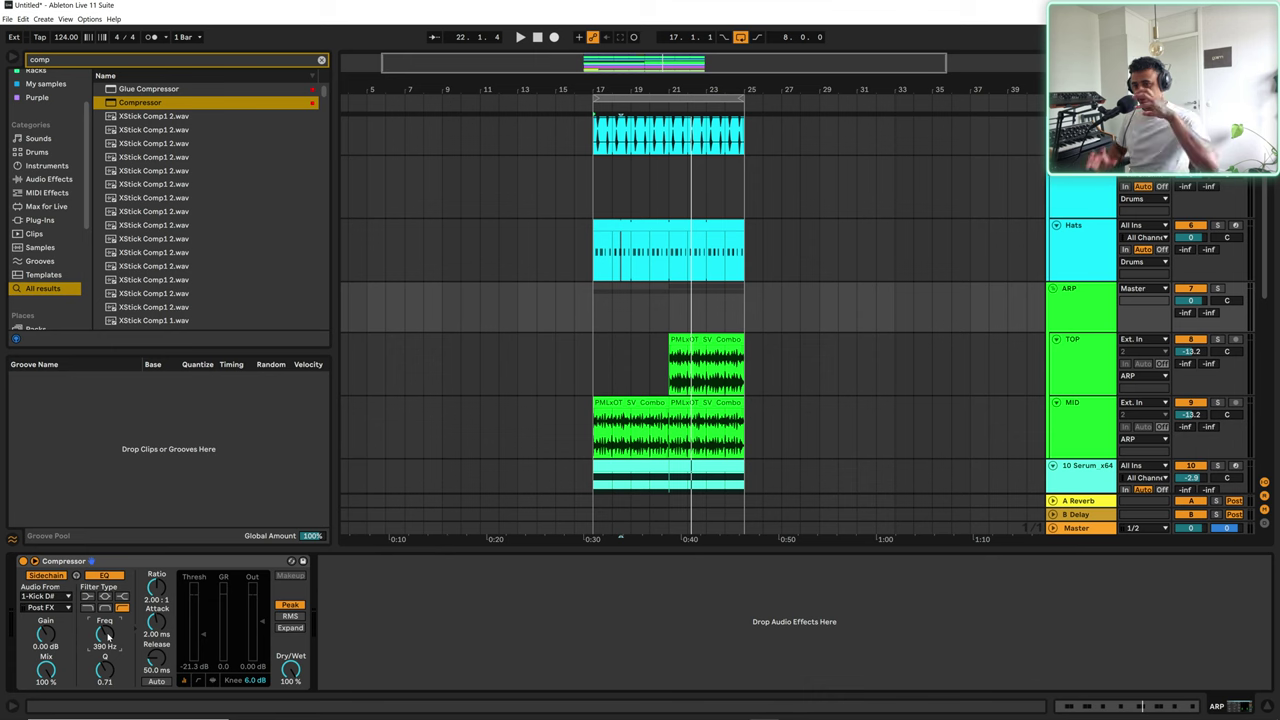
{"action": "key", "text": "space"}
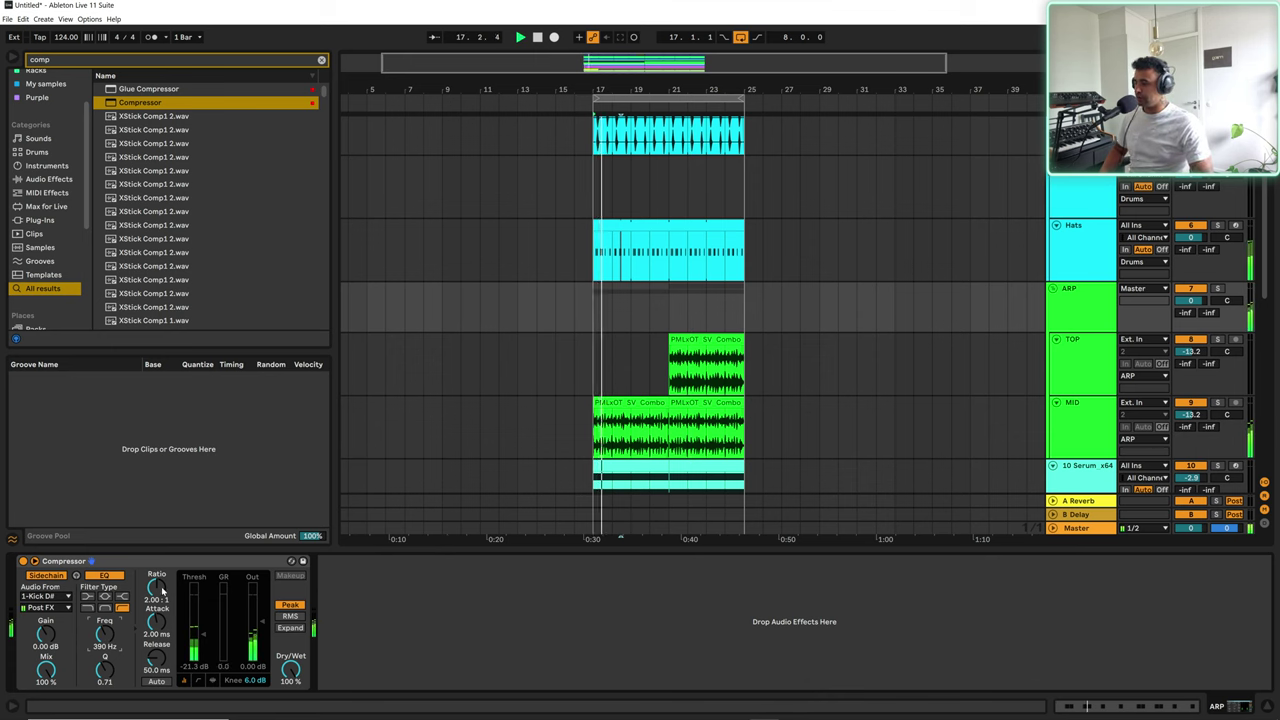
Step: Set the ARP group's Compressor to an inf:1 ratio, 0.06 ms attack and a -27.2 dB threshold
{"action": "left_click_drag", "start_coordinate": [159, 590], "coordinate": [159, 510]}
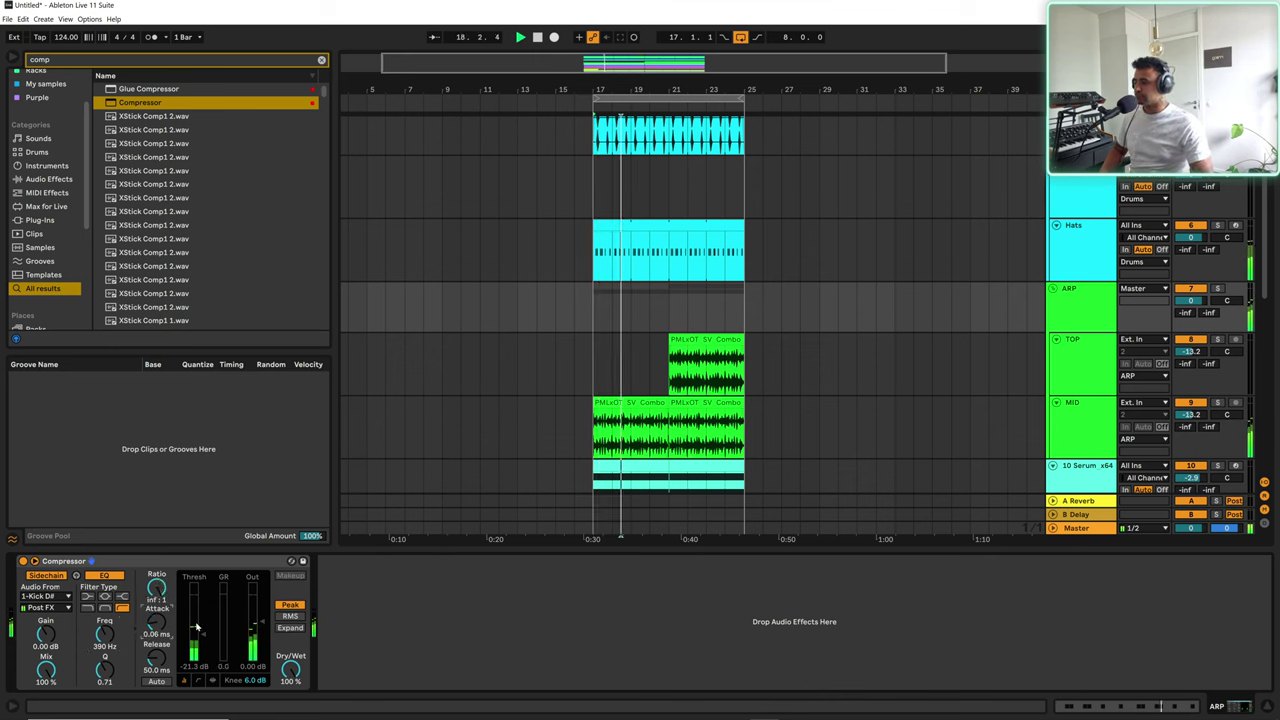
{"action": "left_click_drag", "start_coordinate": [160, 625], "coordinate": [160, 662]}
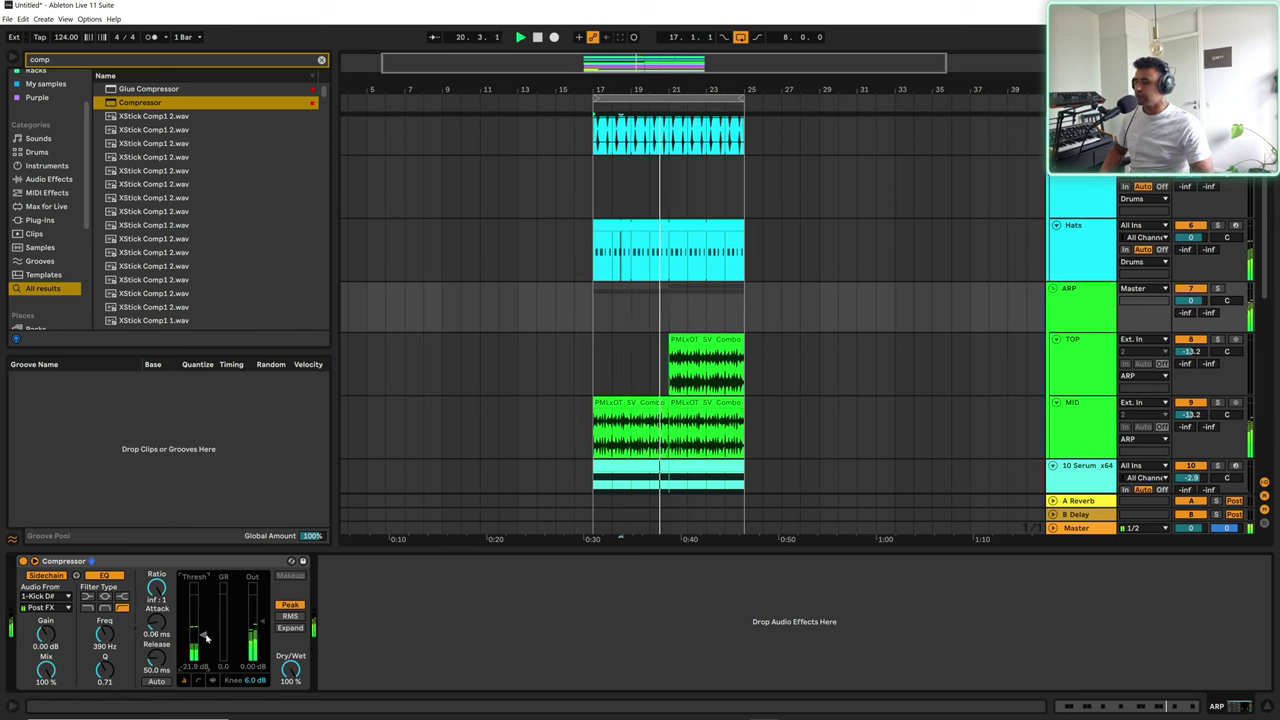
{"action": "left_click_drag", "start_coordinate": [202, 634], "coordinate": [204, 643]}
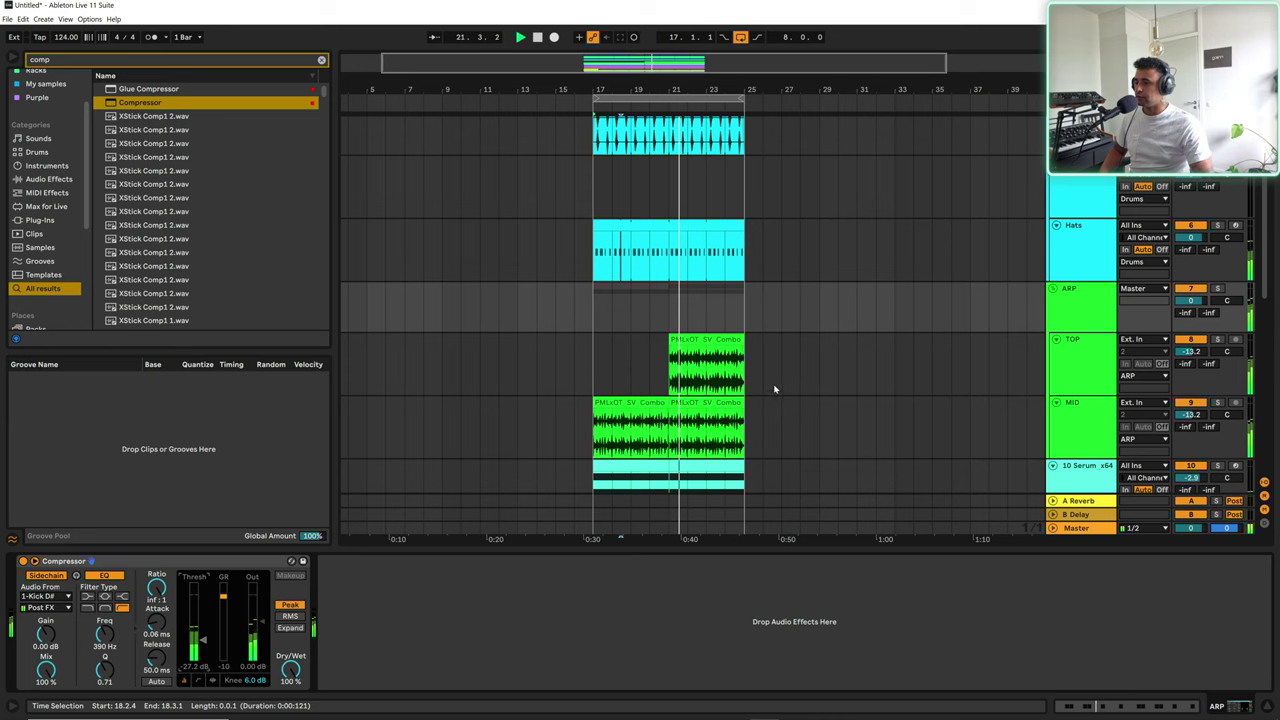
Step: Move the LEAD track into the ARP group, directly below the MID track
{"action": "scroll", "coordinate": [1084, 306], "scroll_direction": "down", "scroll_amount": 5}
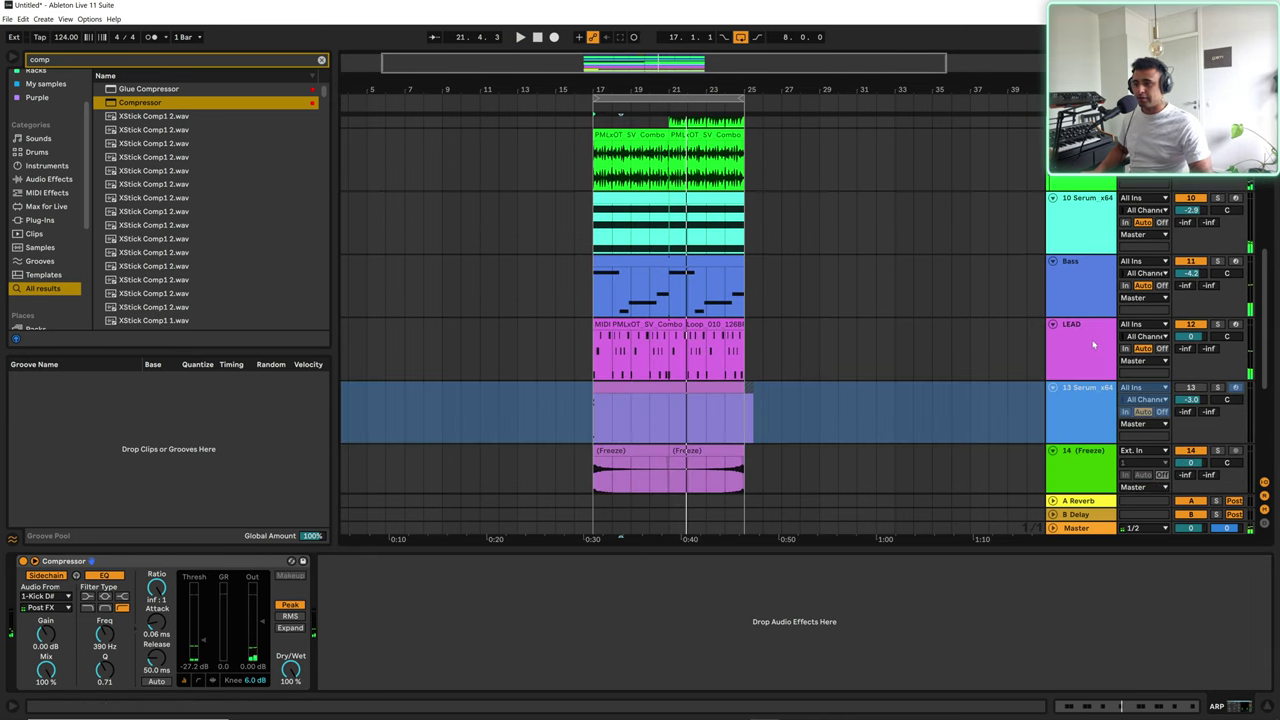
{"action": "left_click_drag", "start_coordinate": [1094, 343], "coordinate": [1088, 178]}
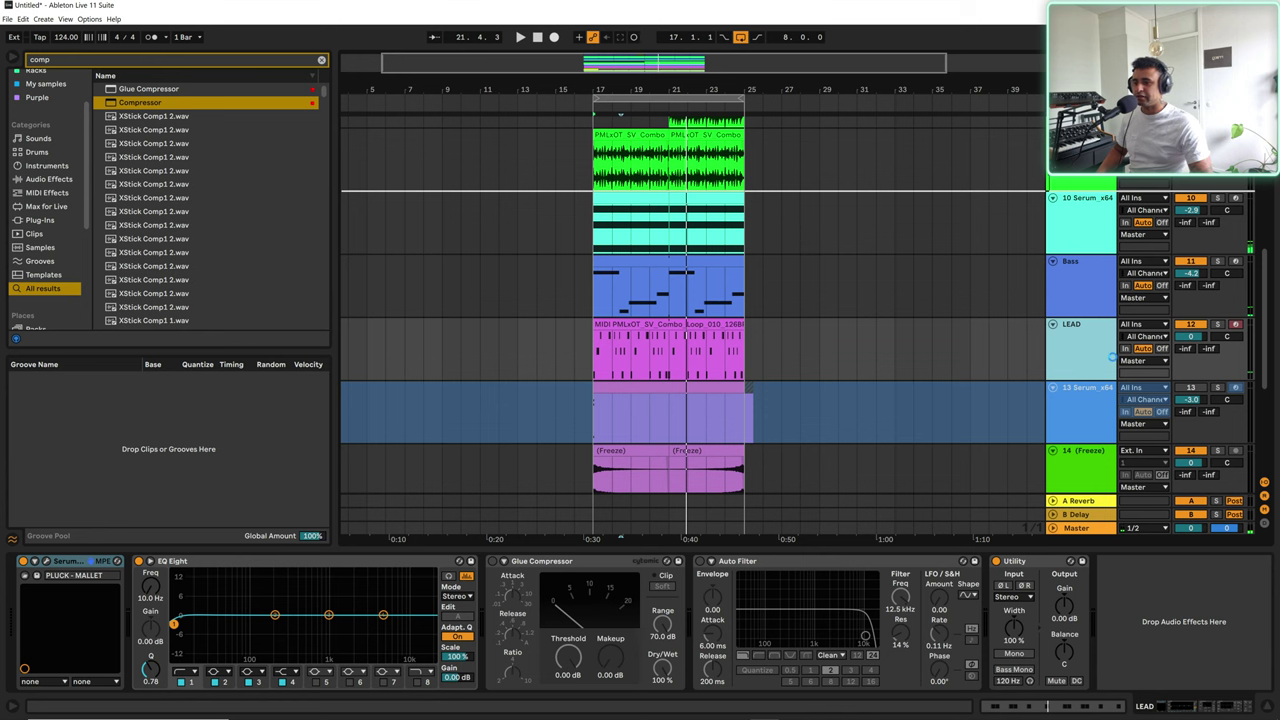
{"action": "left_click_drag", "start_coordinate": [1113, 355], "coordinate": [1113, 362]}
{"action": "scroll", "coordinate": [1116, 298], "scroll_direction": "up", "scroll_amount": 3}
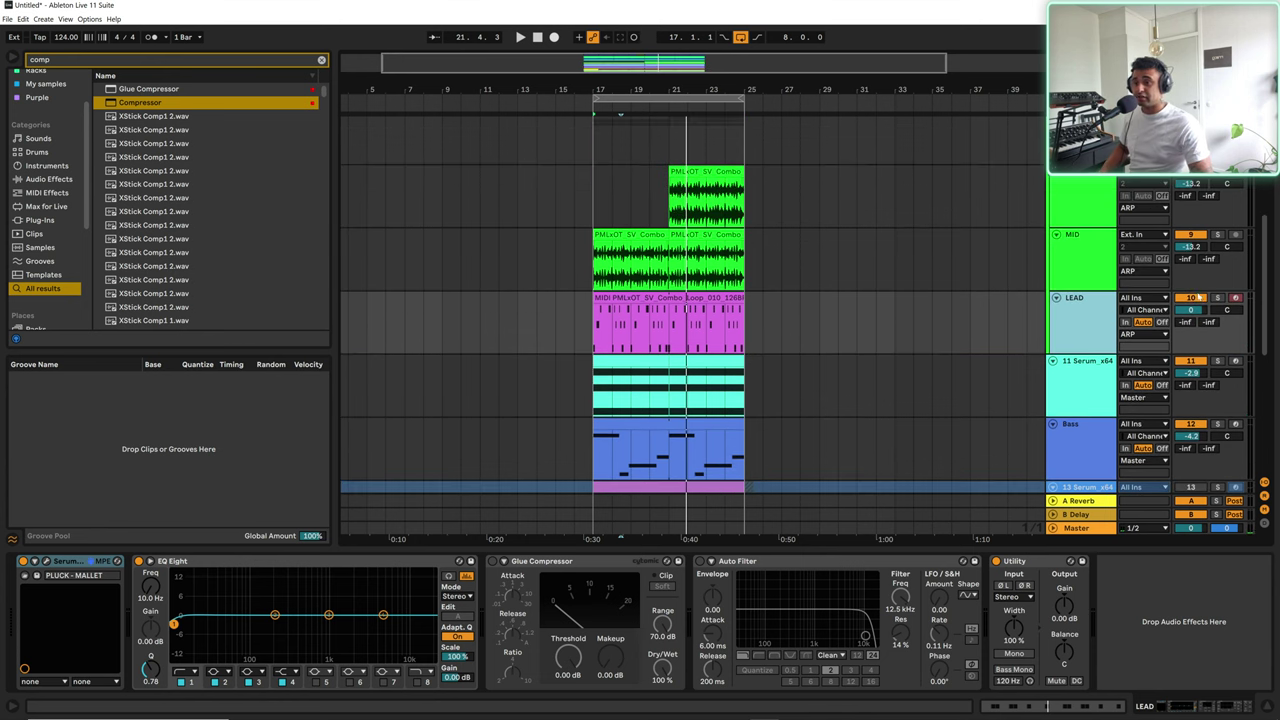
Step: While the loop plays, set LEAD to -4.9 dB with a -16.6 dB delay send and an EQ Eight low cut at 135 Hz
{"action": "left_click_drag", "start_coordinate": [1197, 313], "coordinate": [1197, 335]}
{"action": "key", "text": "space"}
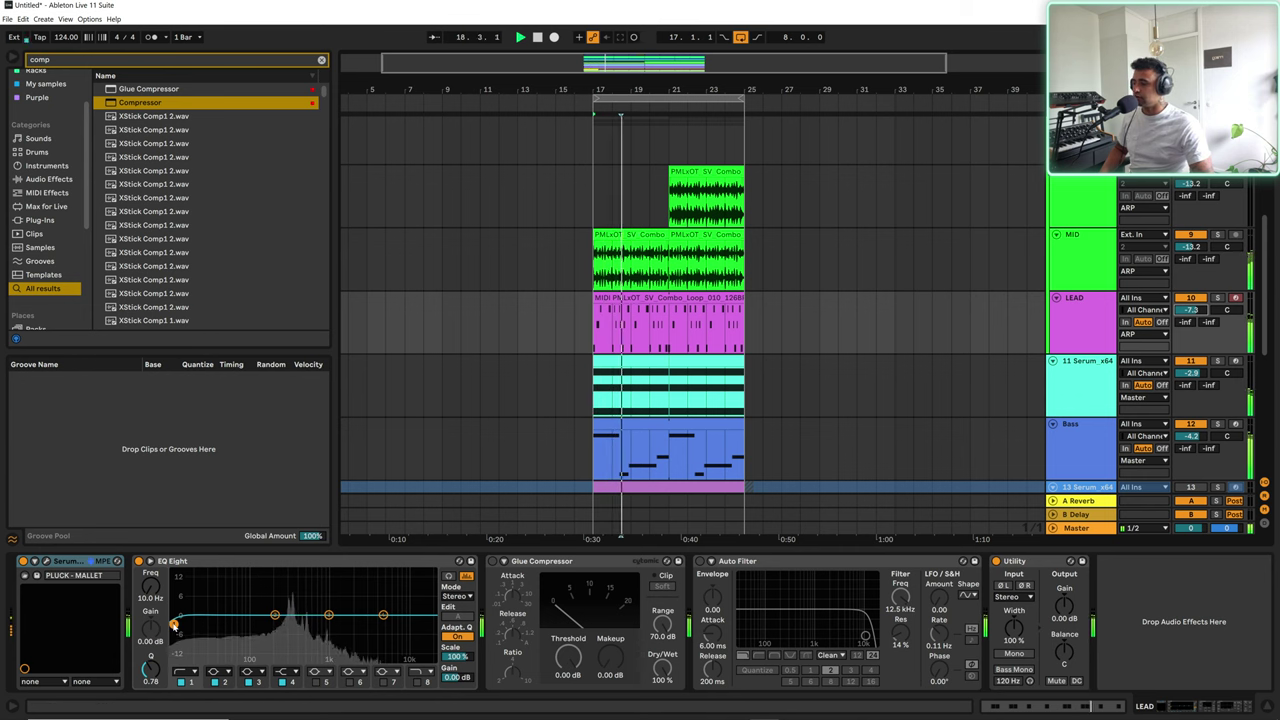
{"action": "left_click_drag", "start_coordinate": [173, 624], "coordinate": [256, 628]}
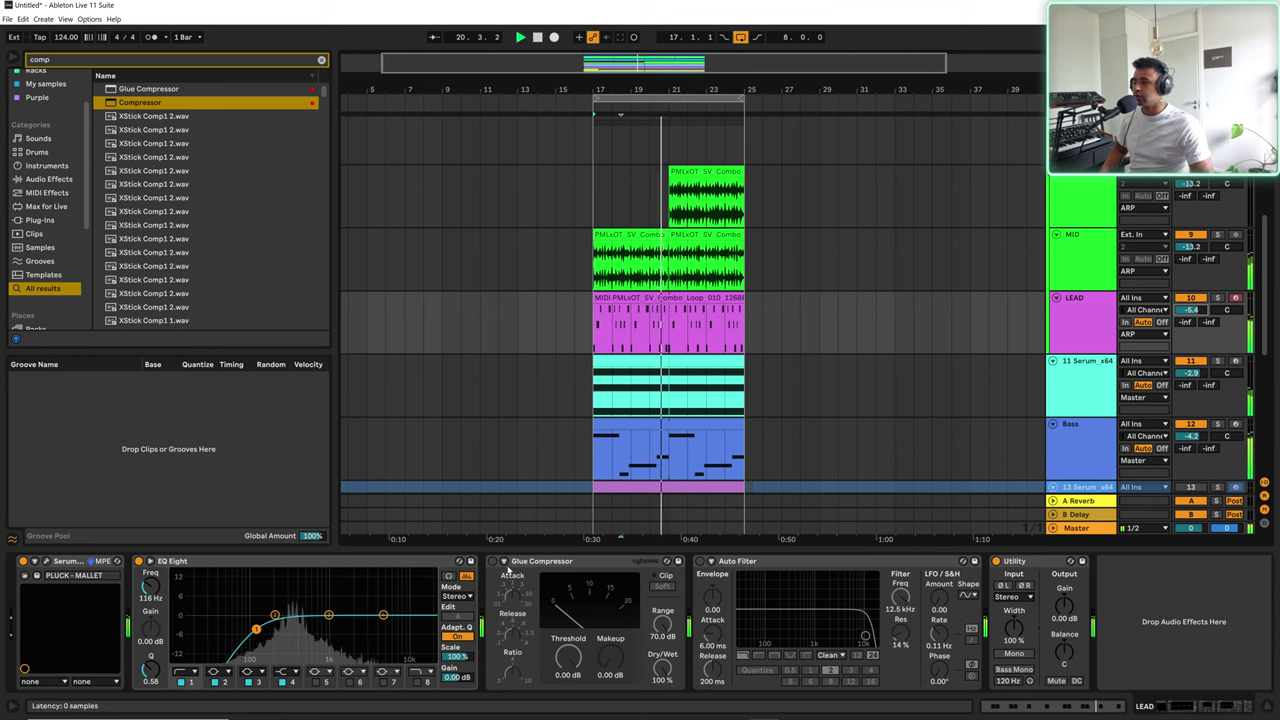
{"action": "left_click_drag", "start_coordinate": [1203, 321], "coordinate": [1210, 350]}
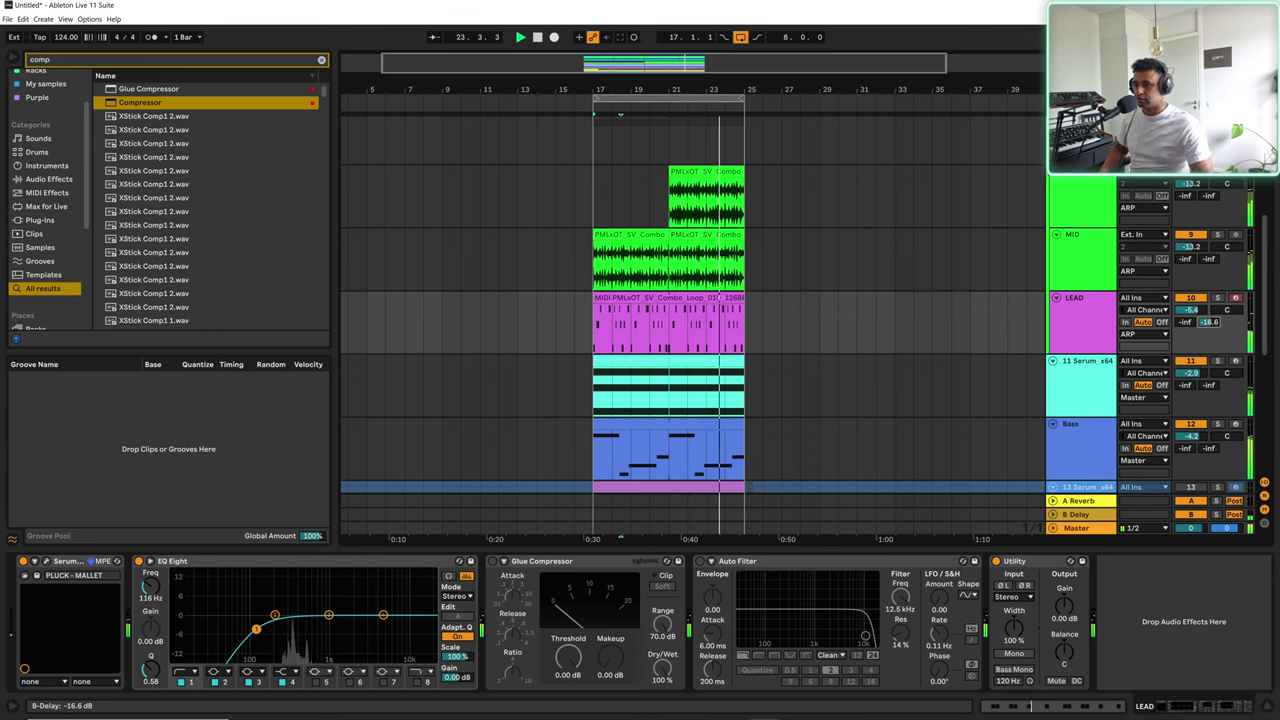
{"action": "left_click_drag", "start_coordinate": [1193, 312], "coordinate": [1193, 307]}
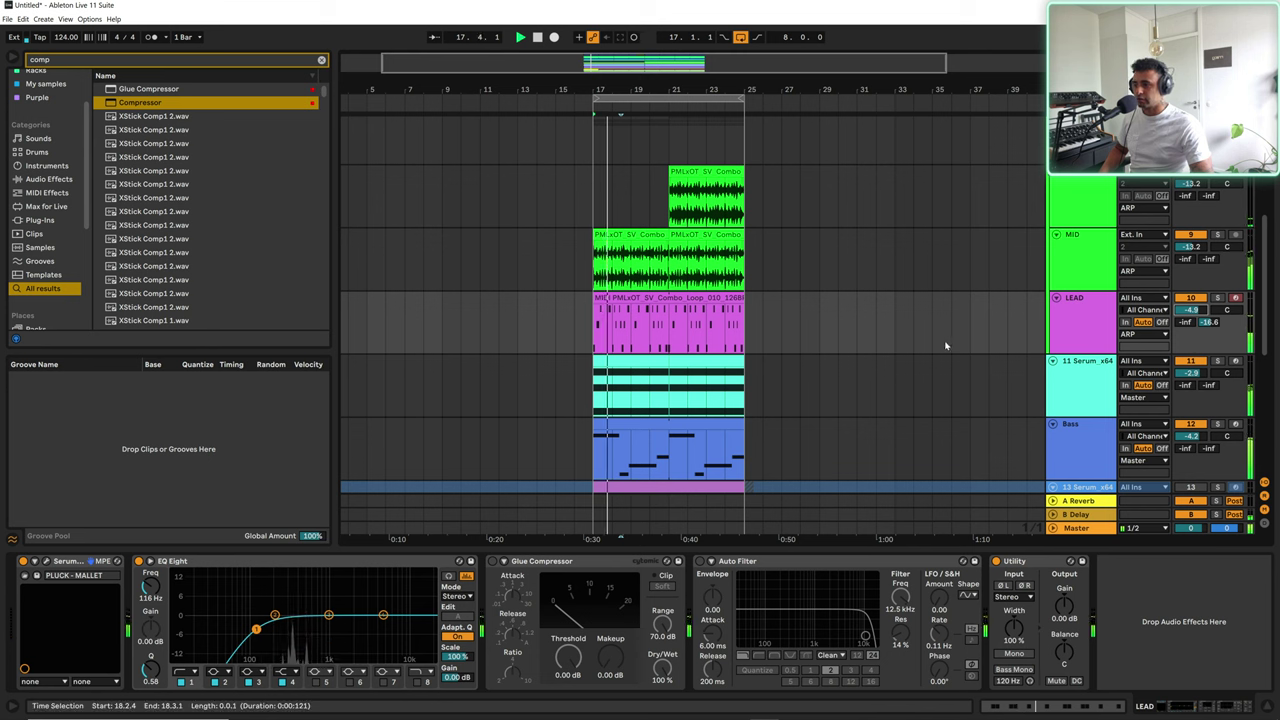
{"action": "left_click", "coordinate": [1083, 347]}
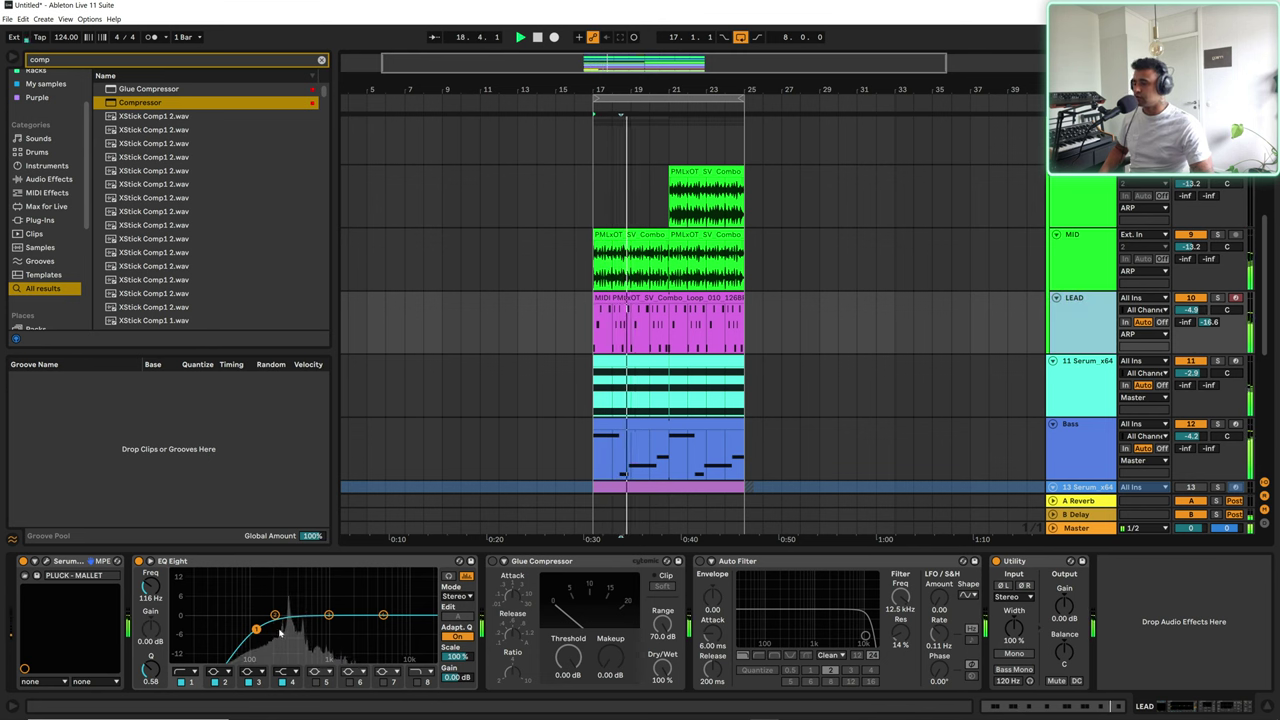
{"action": "left_click_drag", "start_coordinate": [256, 628], "coordinate": [260, 626]}
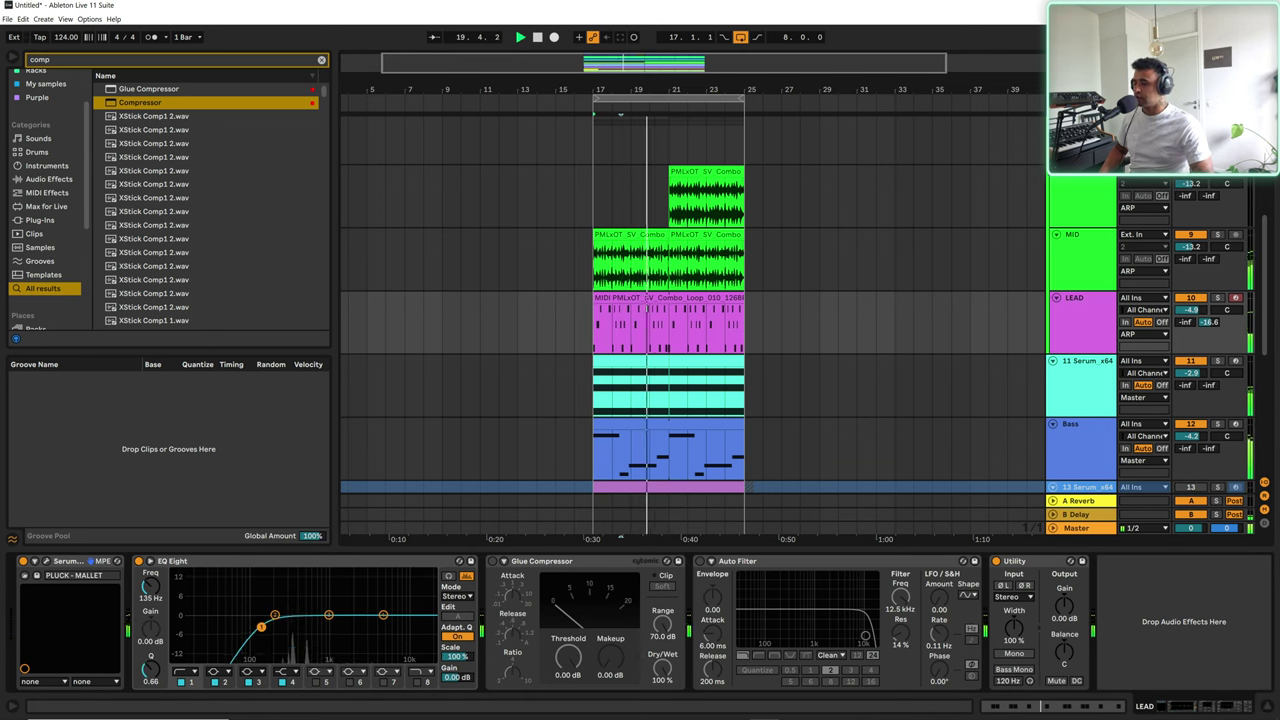
Step: Restart the loop and set the ARP group's Compressor to a 3.50:1 ratio, 0.03 ms attack and 7.52 ms release
{"action": "key", "text": "space"}
{"action": "left_click", "coordinate": [1083, 140]}
{"action": "key", "text": "space"}
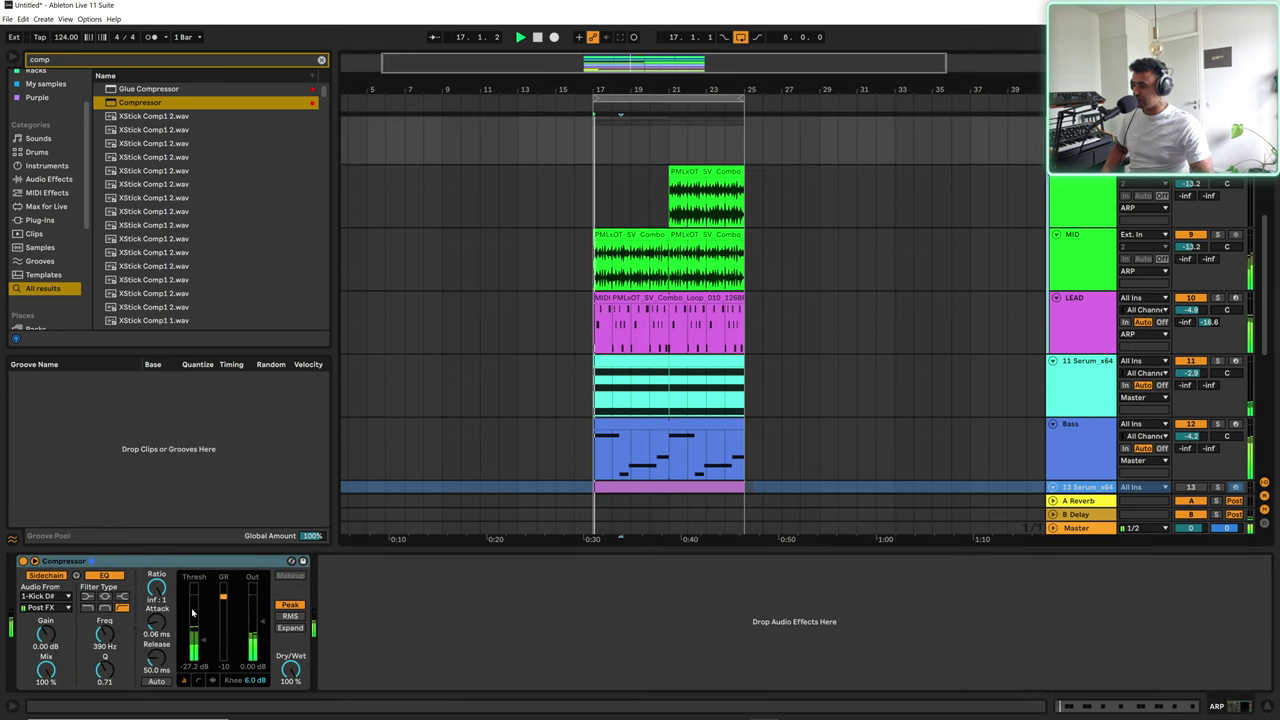
{"action": "left_click_drag", "start_coordinate": [154, 598], "coordinate": [156, 651]}
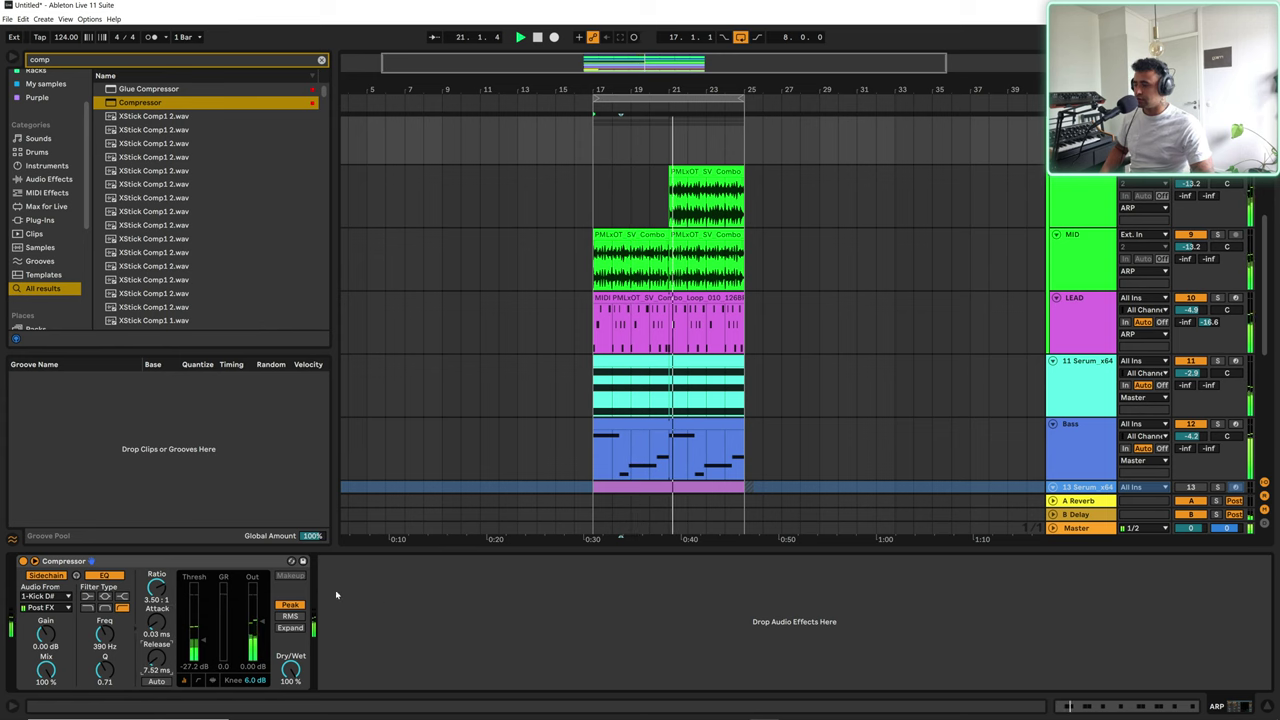
{"action": "left_click", "coordinate": [620, 457]}
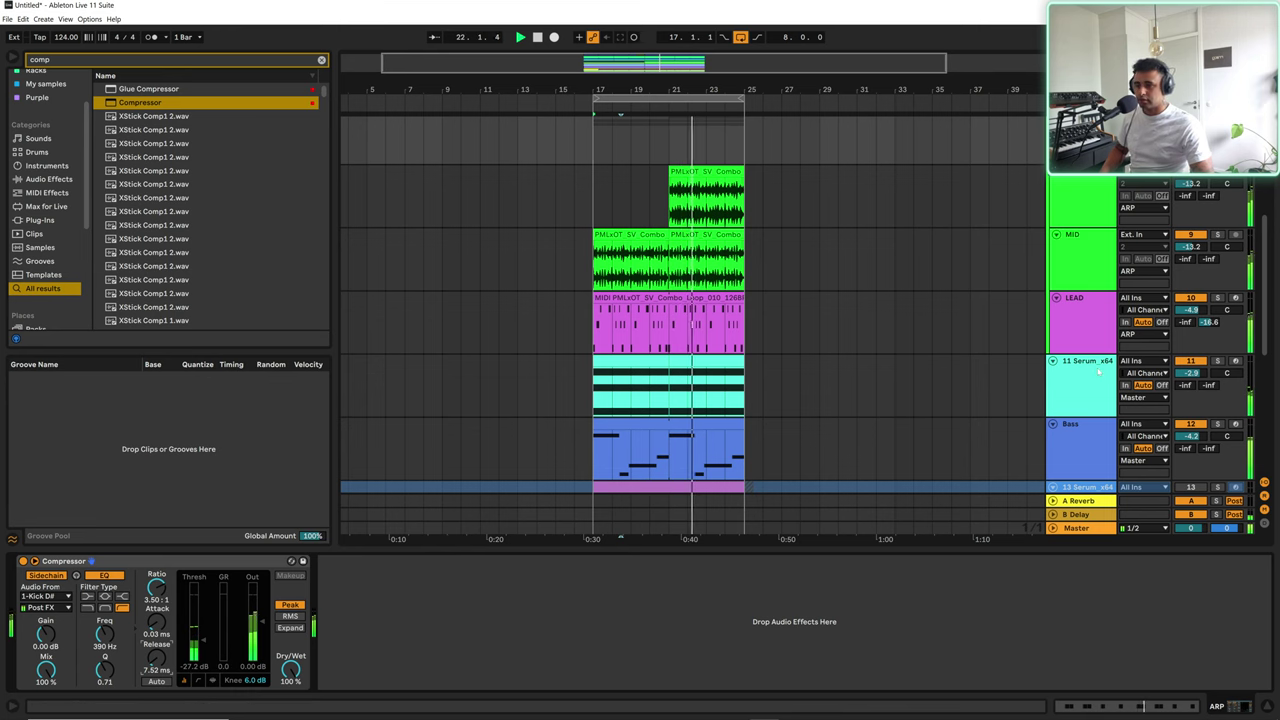
Step: Enable the Glue Compressor on LEAD with a -19.7 dB threshold and 4.13 dB of makeup gain
{"action": "left_click", "coordinate": [1080, 333]}
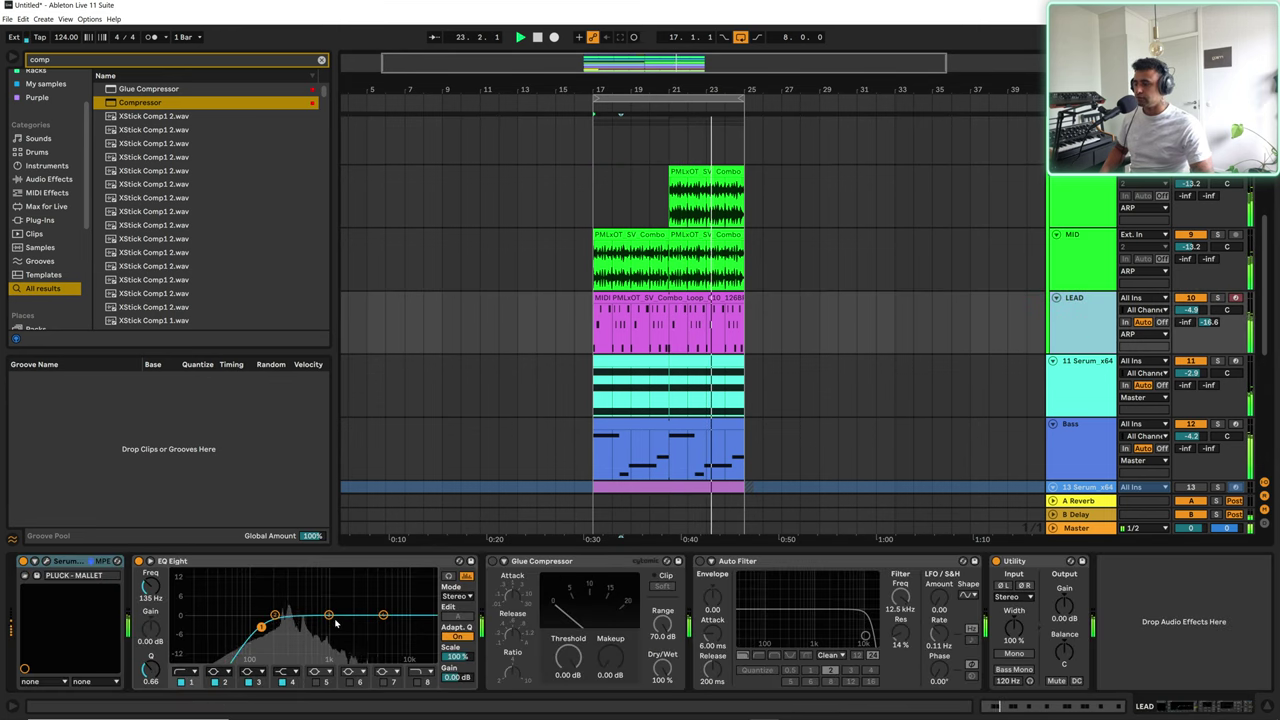
{"action": "left_click", "coordinate": [492, 562]}
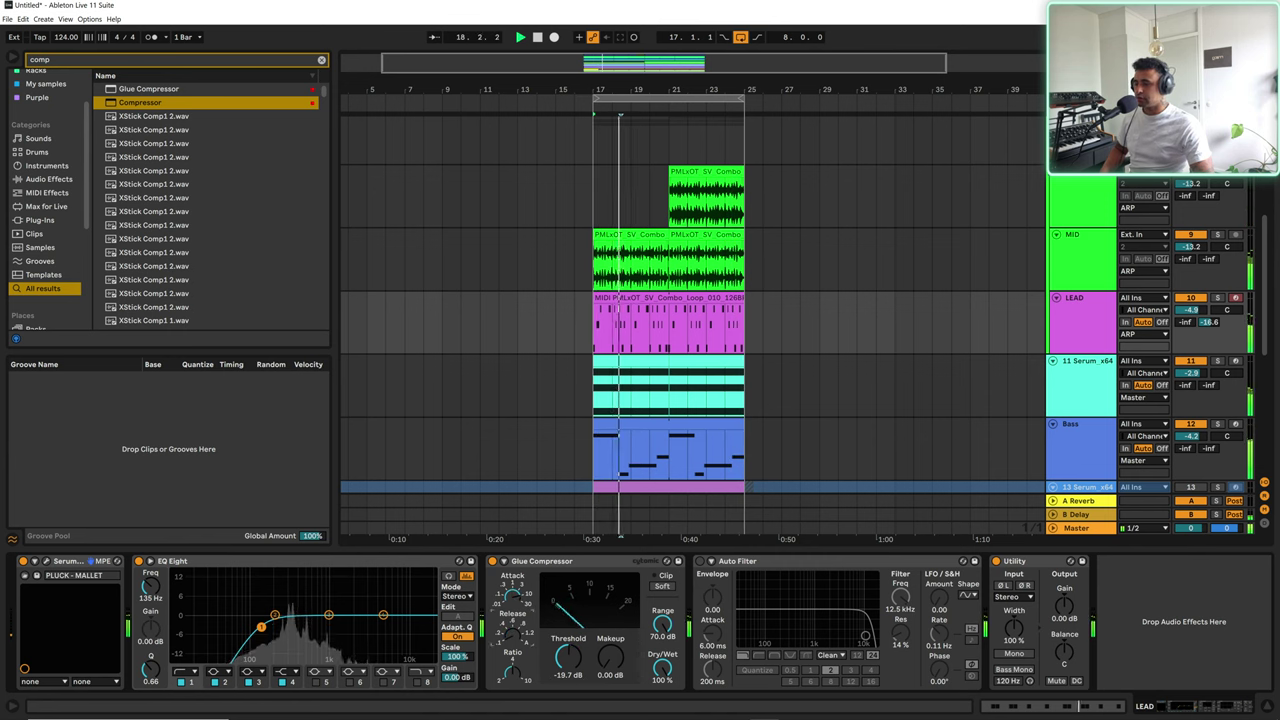
{"action": "mouse_move", "coordinate": [602, 670]}
{"action": "left_mouse_down"}
{"action": "mouse_move", "coordinate": [602, 640]}
{"action": "mouse_move", "coordinate": [602, 672]}
{"action": "left_mouse_up"}
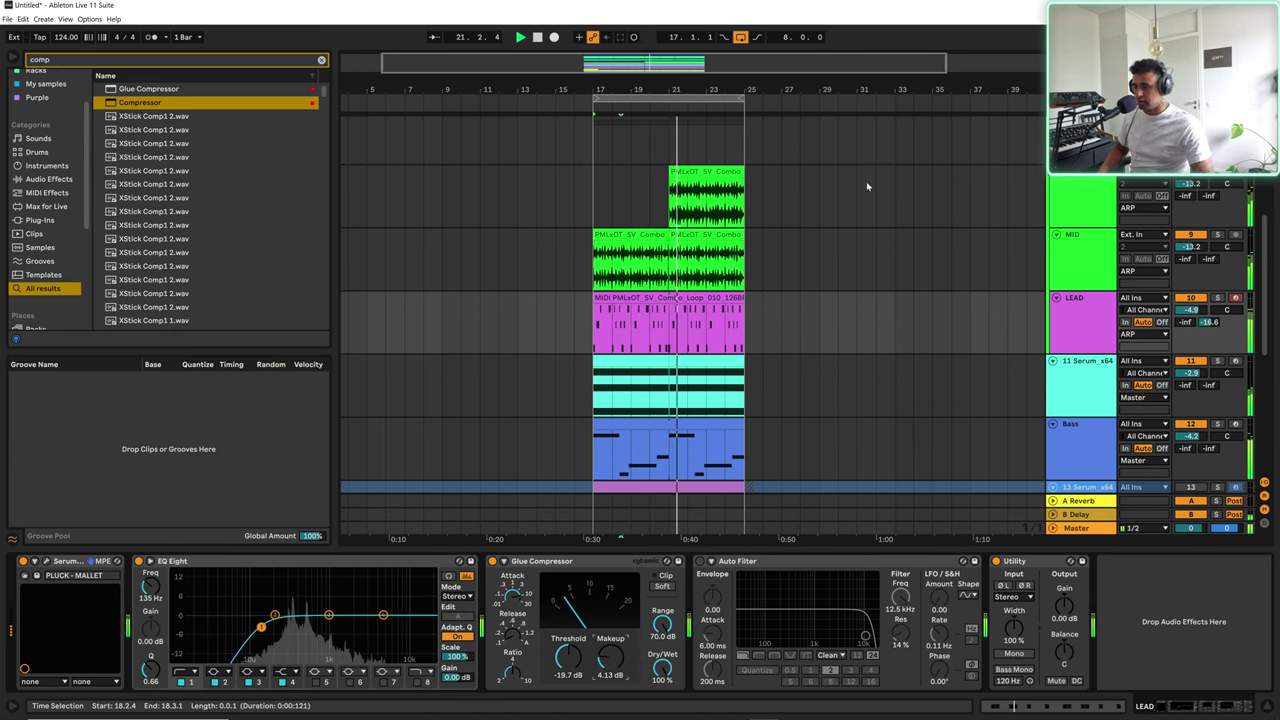
Step: Look through the whole track stack, from the drums to the white noise tracks, including the first White noise track's devices
{"action": "scroll", "coordinate": [835, 290], "scroll_direction": "up", "scroll_amount": 3}
{"action": "scroll", "coordinate": [829, 298], "scroll_direction": "up", "scroll_amount": 8}
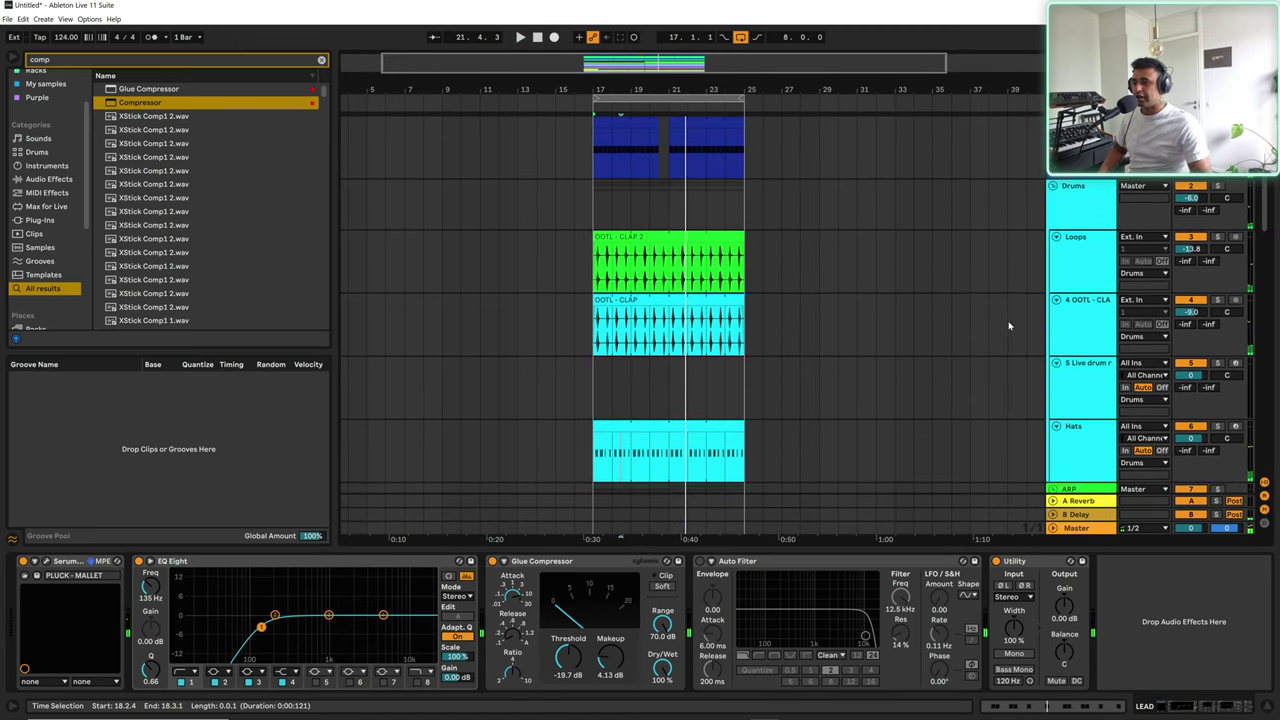
{"action": "scroll", "coordinate": [845, 250], "scroll_direction": "down", "scroll_amount": 15}
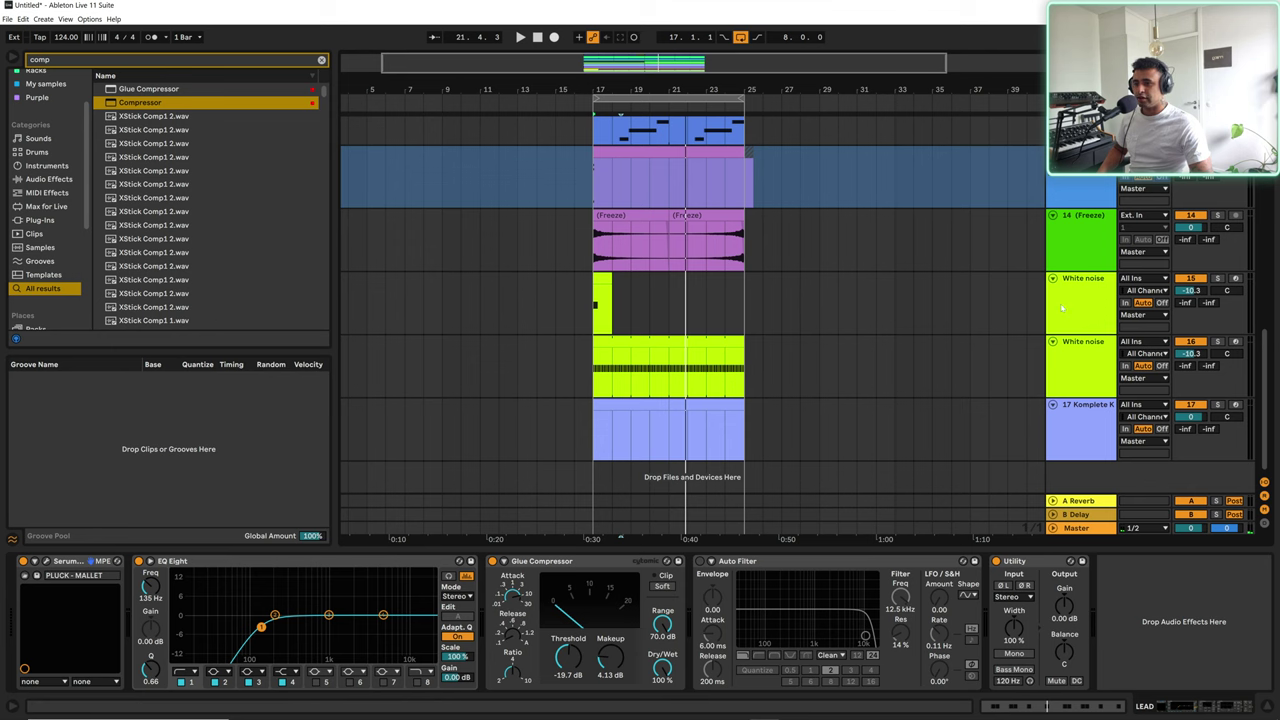
{"action": "left_click", "coordinate": [1062, 308]}
{"action": "scroll", "coordinate": [687, 320], "scroll_direction": "up", "scroll_amount": 3}
{"action": "scroll", "coordinate": [625, 393], "scroll_direction": "down", "scroll_amount": 3}
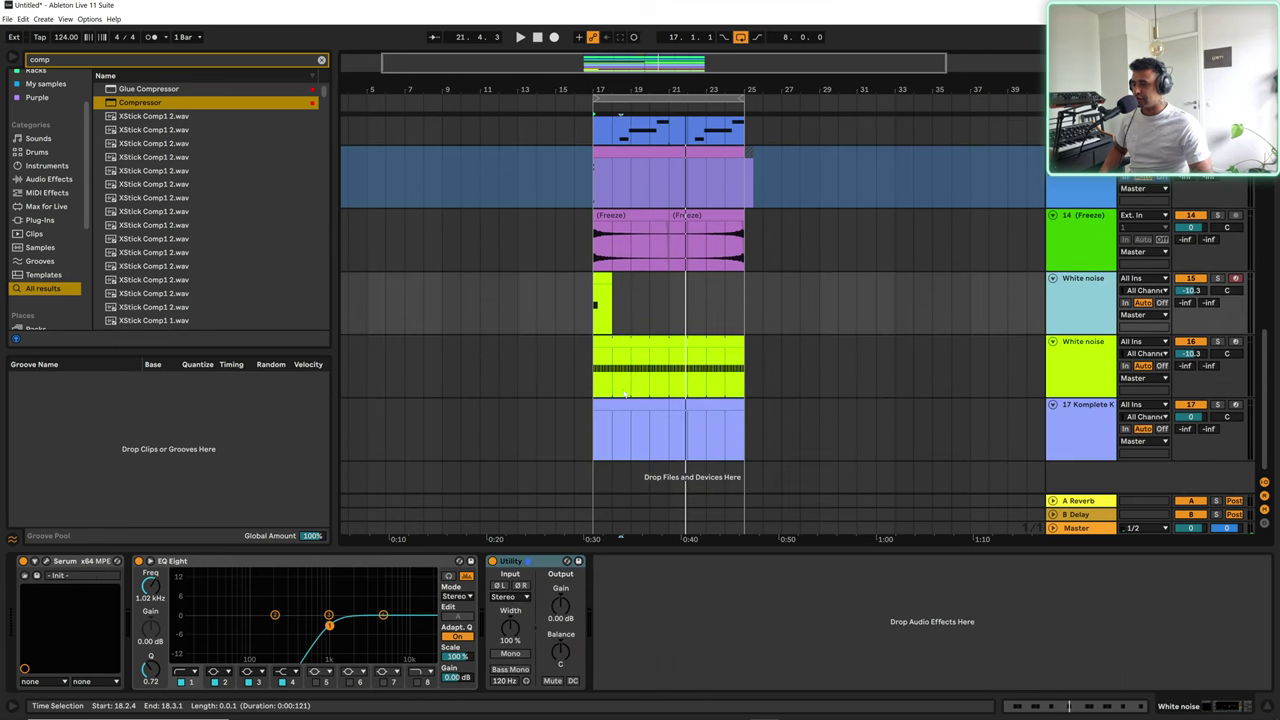
{"action": "scroll", "coordinate": [986, 353], "scroll_direction": "up", "scroll_amount": 10}
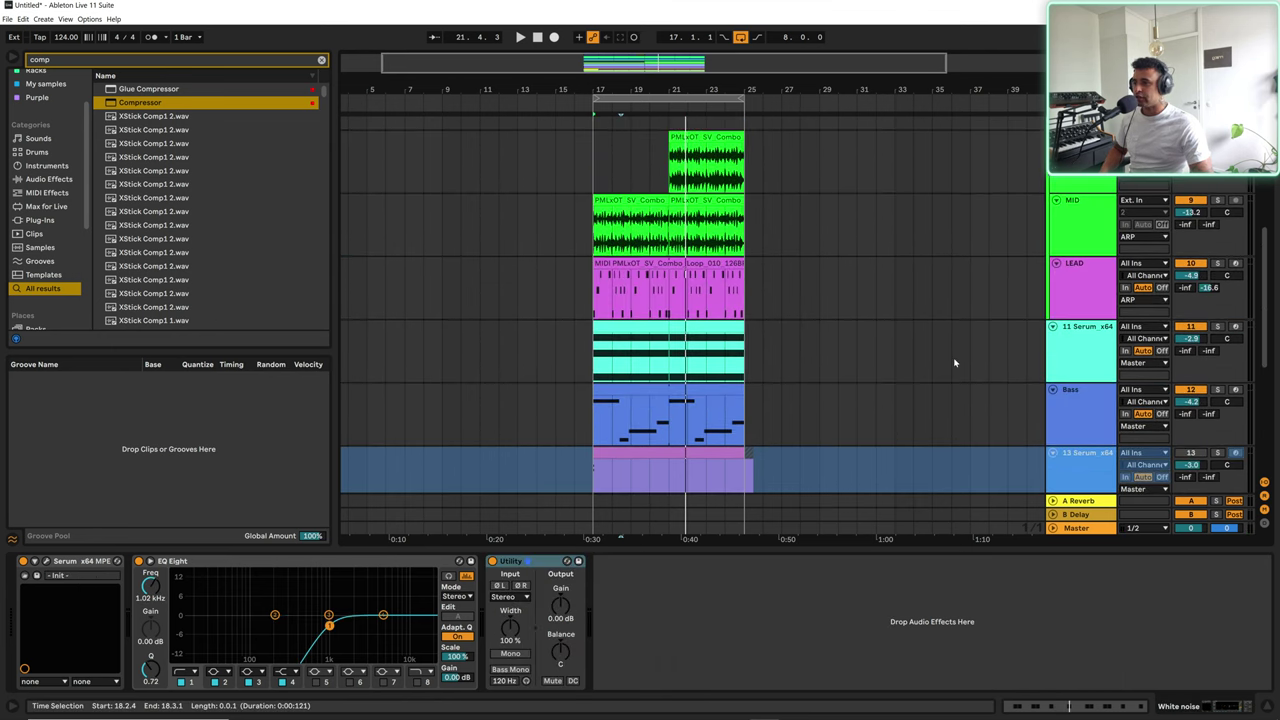
{"action": "scroll", "coordinate": [957, 352], "scroll_direction": "down", "scroll_amount": 10}
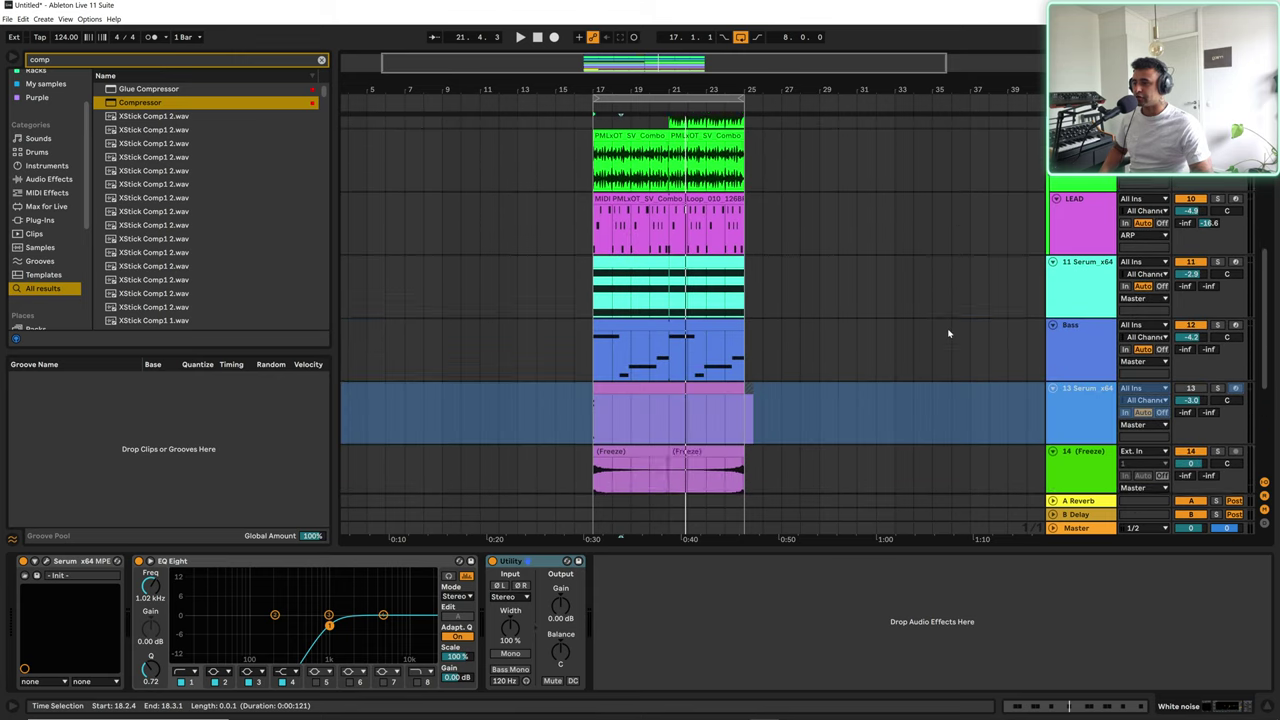
{"action": "scroll", "coordinate": [896, 272], "scroll_direction": "up", "scroll_amount": 2}
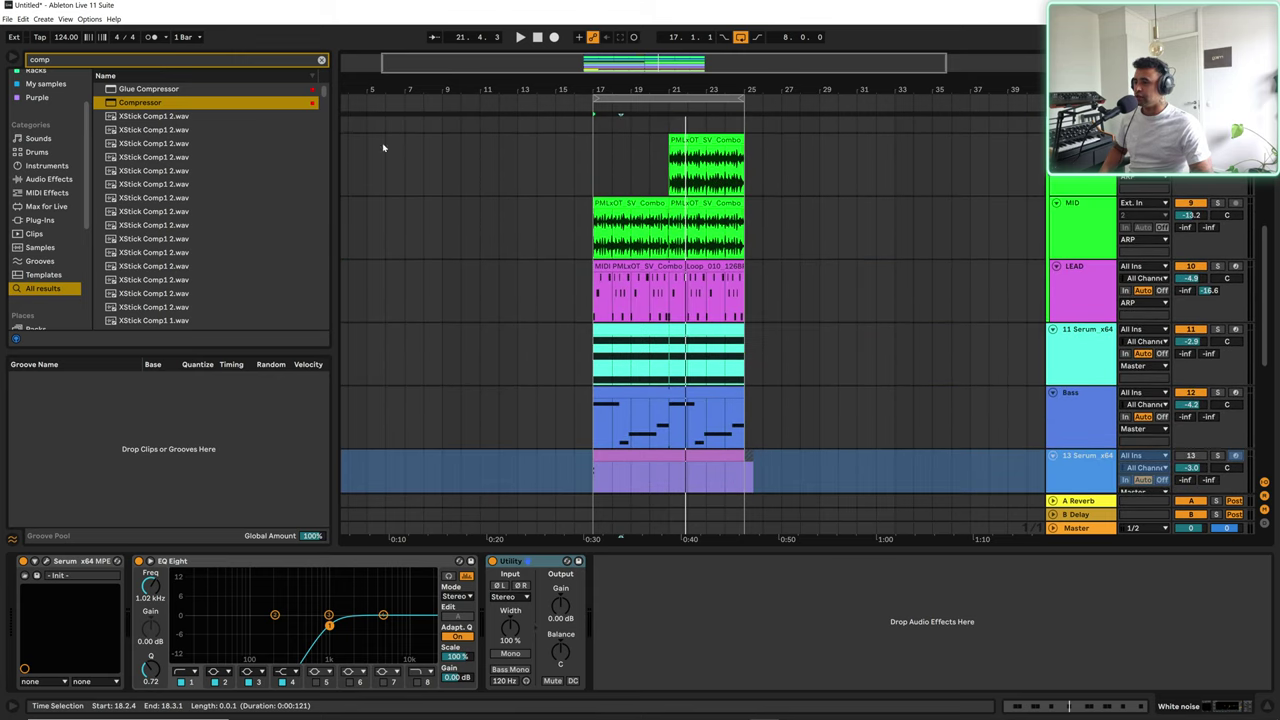
Step: Search the browser for "cmin" and preview uglh_music_loop_61_Cmin_124bpm.wav
{"action": "left_click", "coordinate": [321, 61]}
{"action": "type", "text": "cmin"}
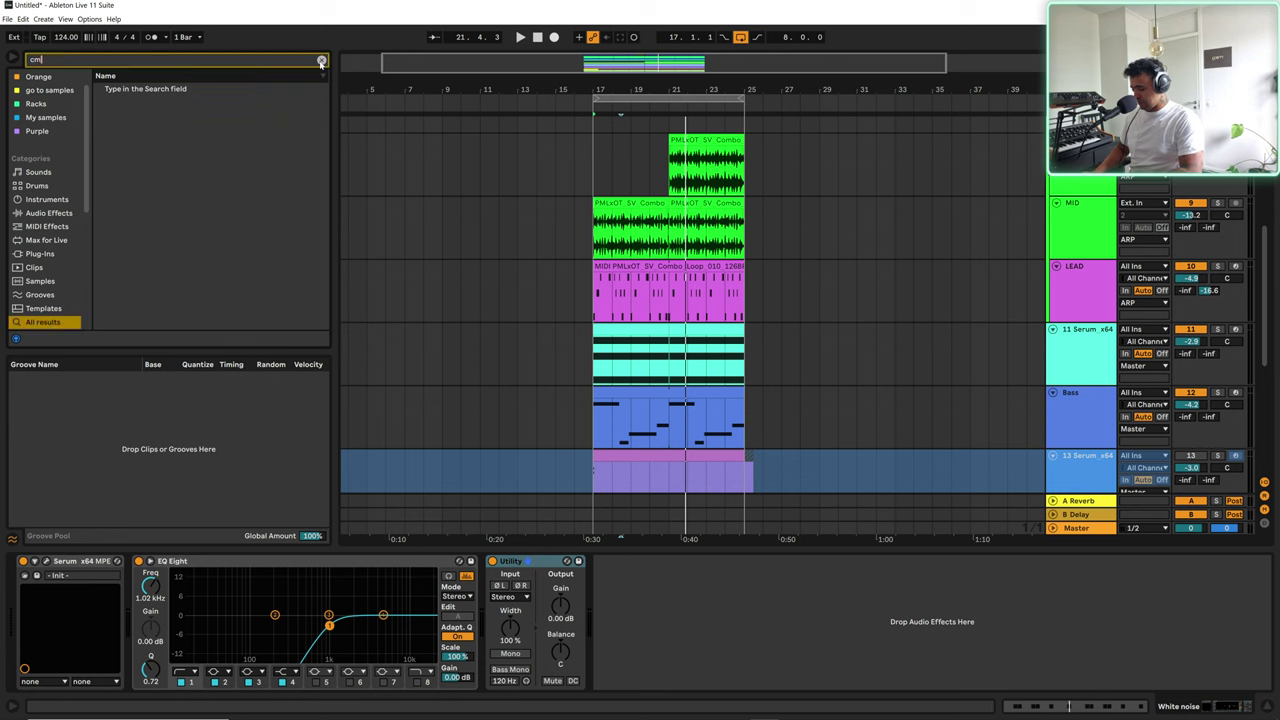
{"action": "left_click", "coordinate": [160, 92]}
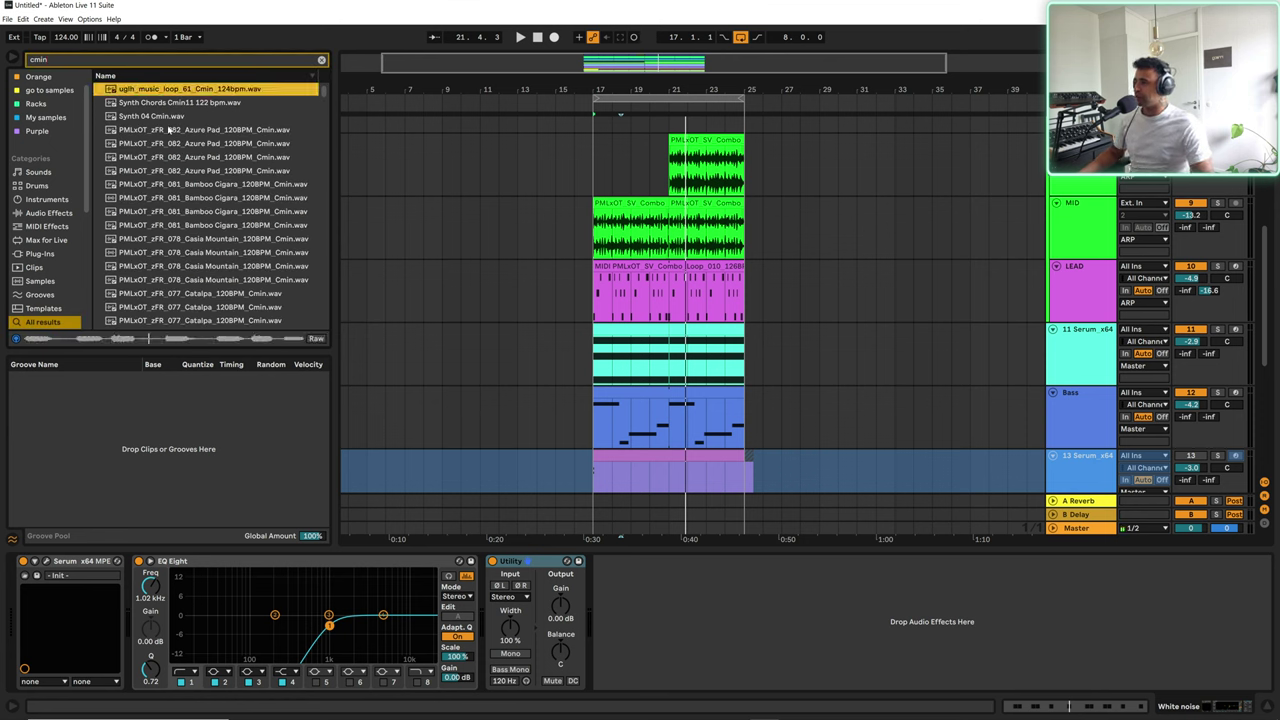
Step: Preview the Azure Pad, Bamboo Cigara, Catalpa and Kalimba C minor loops in the search results
{"action": "left_click", "coordinate": [169, 130]}
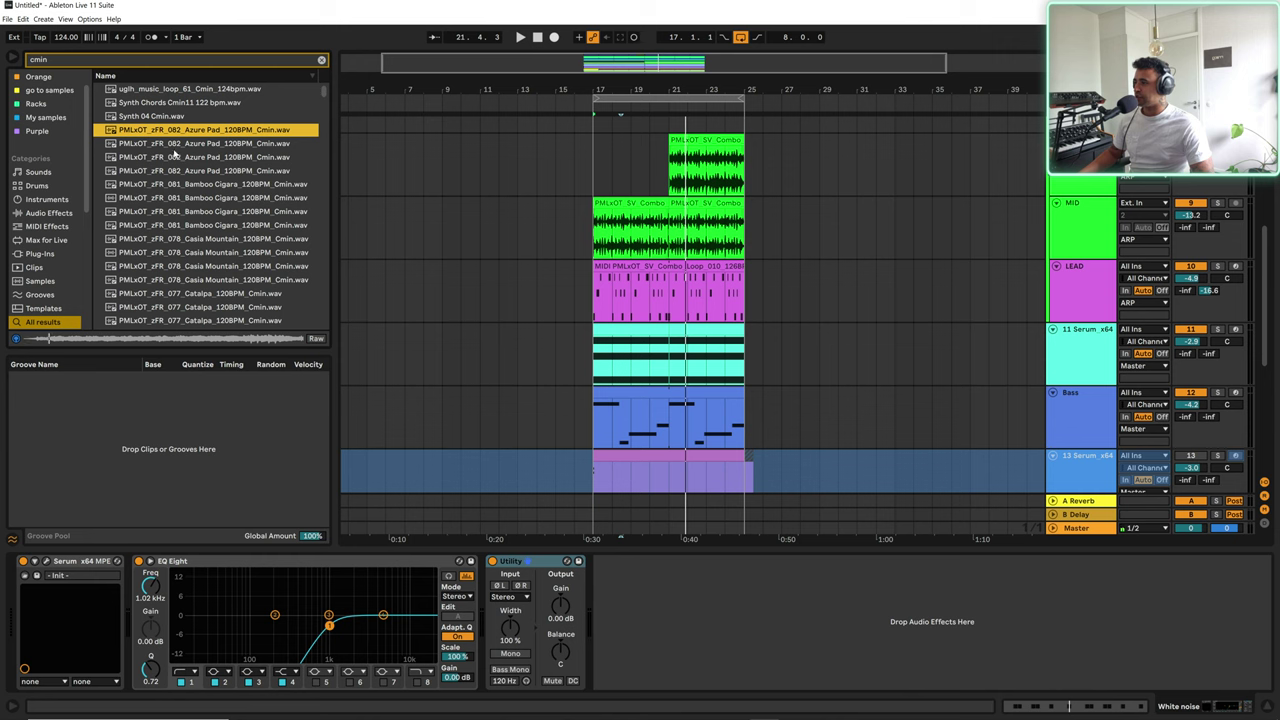
{"action": "left_click", "coordinate": [174, 147]}
{"action": "left_click", "coordinate": [170, 211]}
{"action": "scroll", "coordinate": [180, 230], "scroll_direction": "down", "scroll_amount": 3}
{"action": "left_click", "coordinate": [186, 240]}
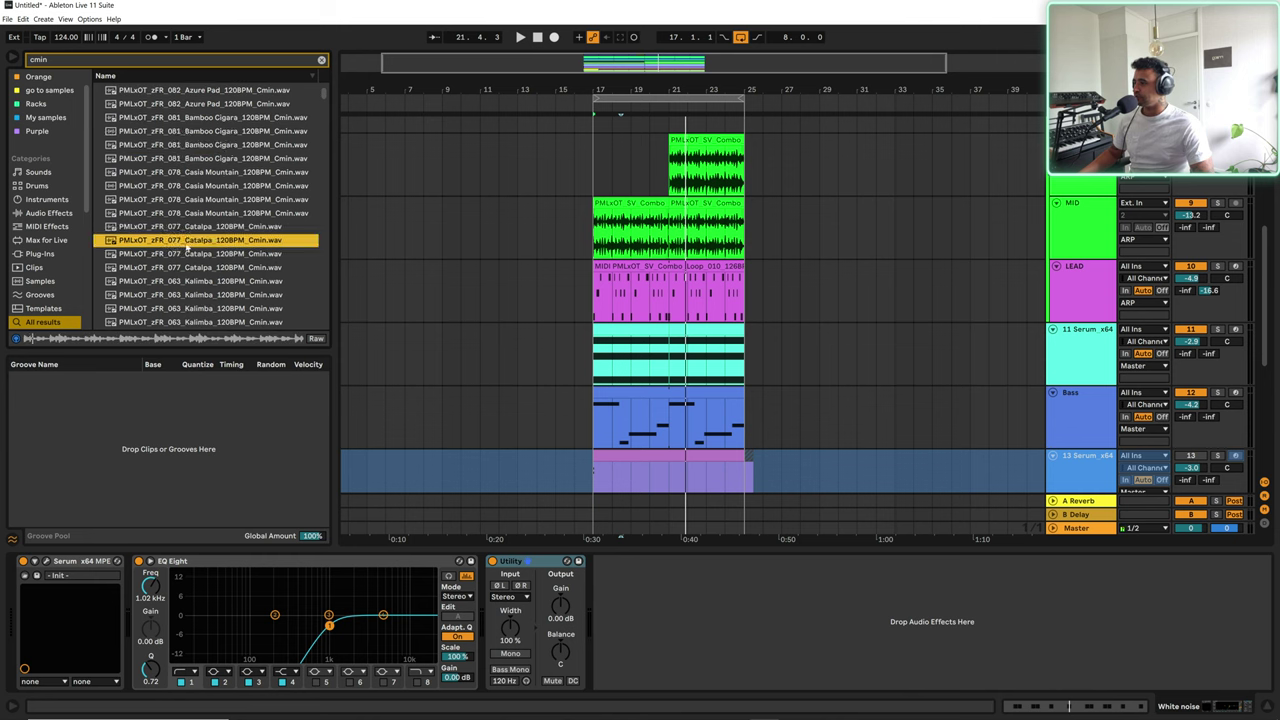
{"action": "left_click", "coordinate": [186, 259]}
{"action": "scroll", "coordinate": [190, 260], "scroll_direction": "down", "scroll_amount": 2}
{"action": "left_click", "coordinate": [190, 259]}
{"action": "scroll", "coordinate": [190, 259], "scroll_direction": "down", "scroll_amount": 2}
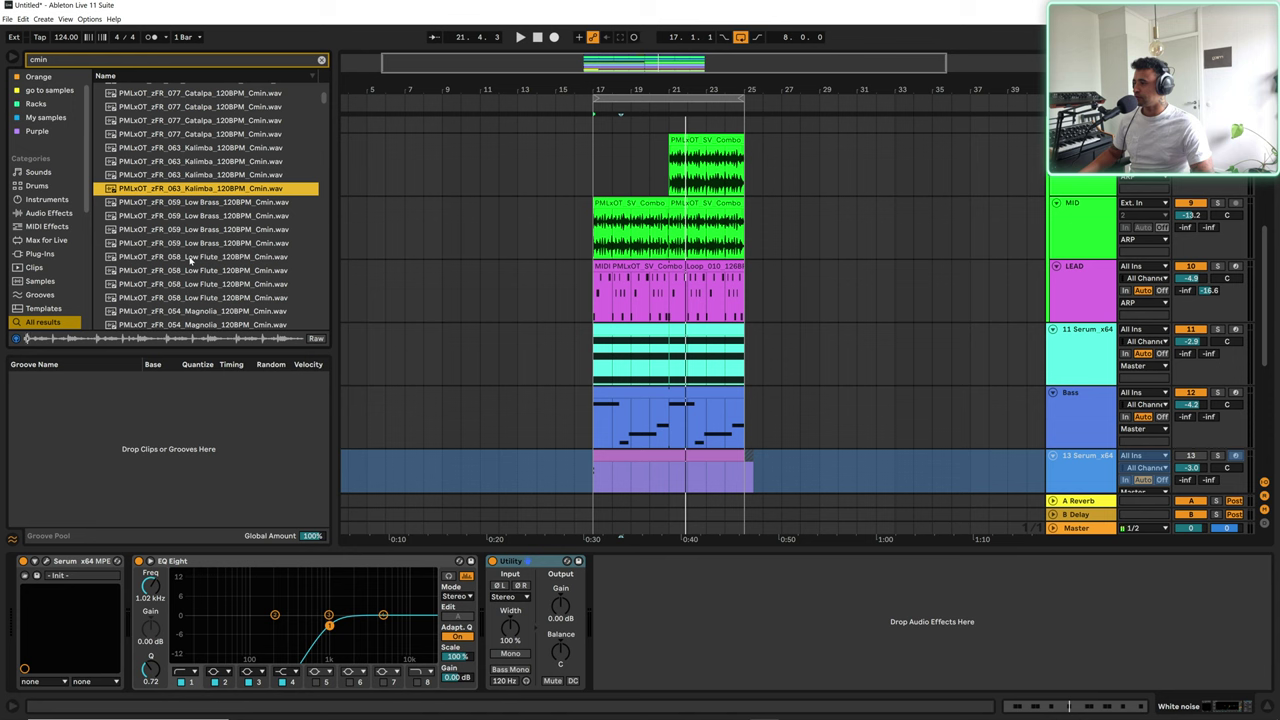
Step: Audition further C minor loops from Low Flute through Shakuchi and Wooden Tom to Key Pad
{"action": "left_click", "coordinate": [190, 259]}
{"action": "scroll", "coordinate": [190, 259], "scroll_direction": "down", "scroll_amount": 2}
{"action": "left_click", "coordinate": [192, 258]}
{"action": "scroll", "coordinate": [193, 258], "scroll_direction": "down", "scroll_amount": 2}
{"action": "left_click", "coordinate": [195, 257]}
{"action": "scroll", "coordinate": [196, 257], "scroll_direction": "down", "scroll_amount": 2}
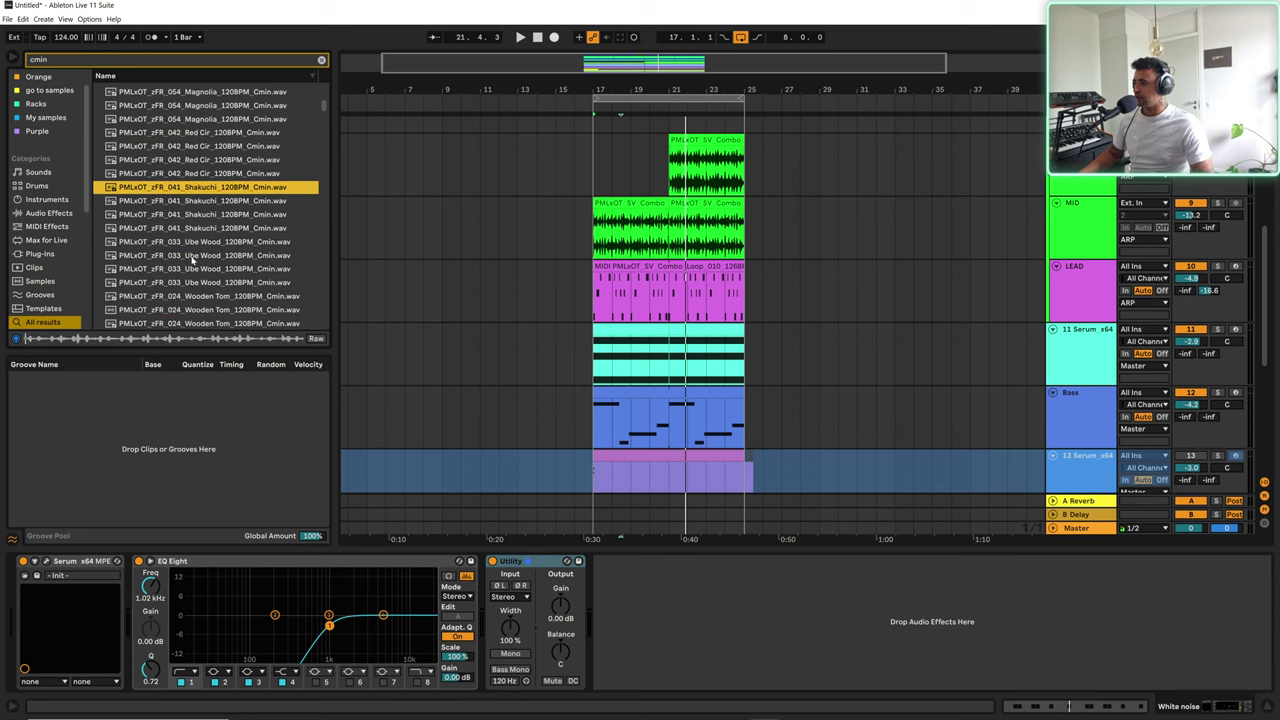
{"action": "left_click", "coordinate": [199, 257]}
{"action": "scroll", "coordinate": [199, 257], "scroll_direction": "down", "scroll_amount": 4}
{"action": "left_click", "coordinate": [199, 258]}
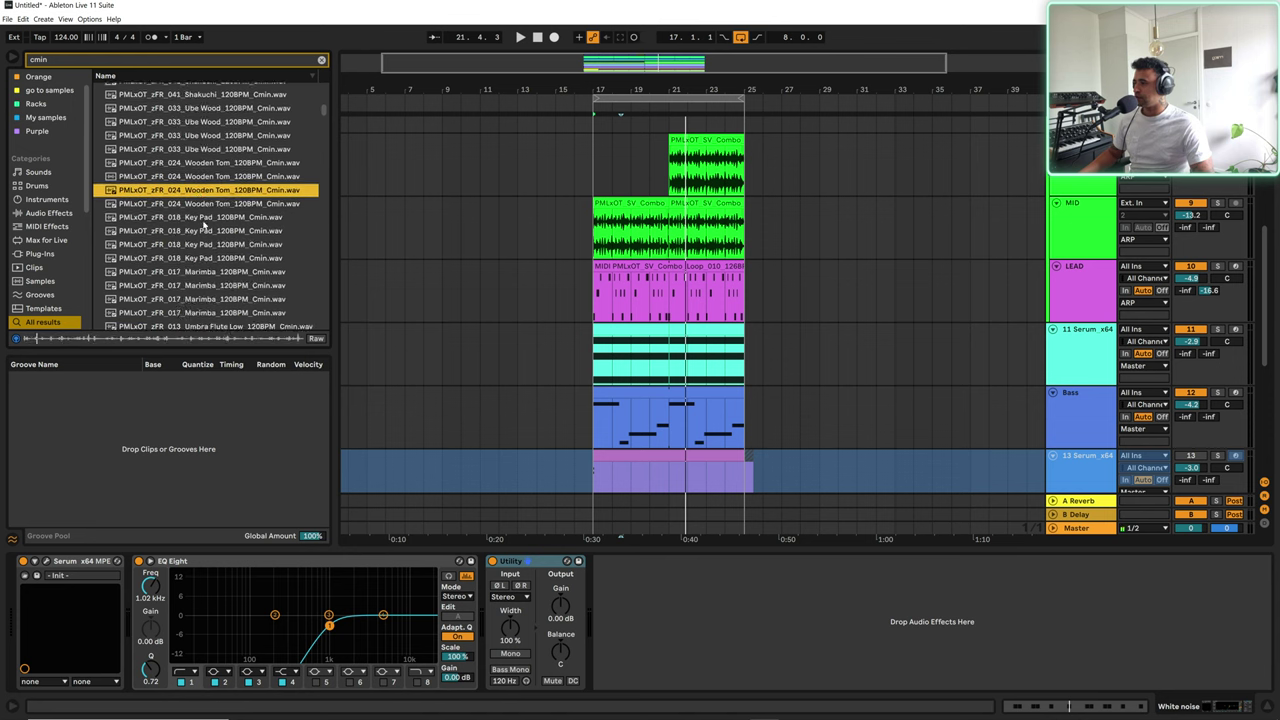
{"action": "left_click", "coordinate": [203, 204]}
{"action": "scroll", "coordinate": [202, 205], "scroll_direction": "down", "scroll_amount": 2}
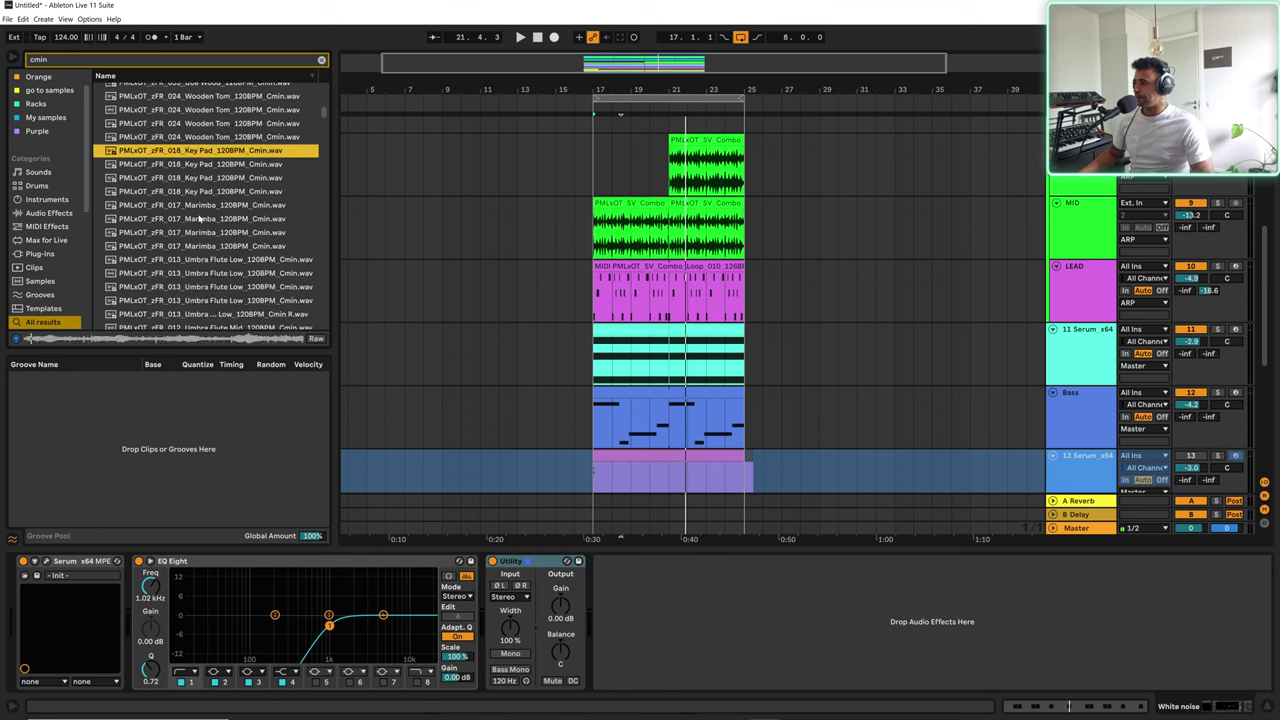
Step: Preview the Marimba, Umbra Flute Low, Umbra Flute Mid and Weird Brush C minor loops
{"action": "left_click", "coordinate": [201, 205]}
{"action": "scroll", "coordinate": [201, 207], "scroll_direction": "down", "scroll_amount": 1}
{"action": "left_click", "coordinate": [199, 188]}
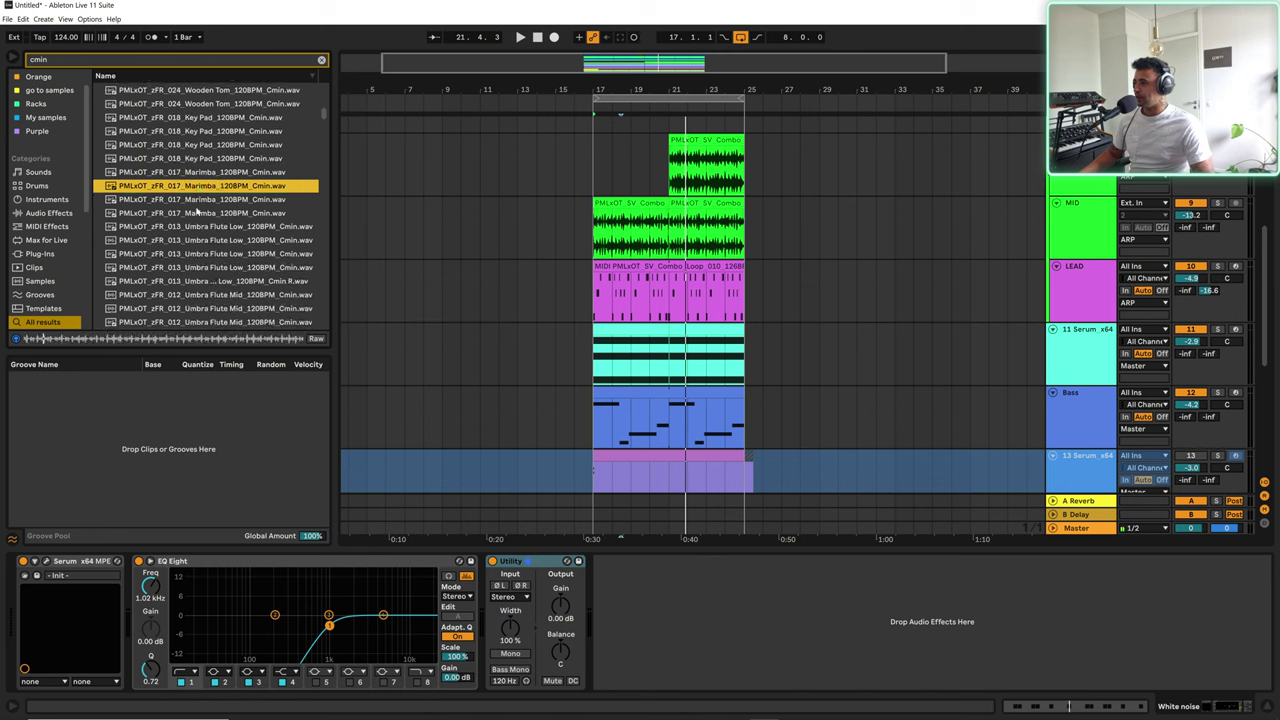
{"action": "left_click", "coordinate": [199, 227]}
{"action": "scroll", "coordinate": [199, 230], "scroll_direction": "down", "scroll_amount": 3}
{"action": "left_click", "coordinate": [197, 236]}
{"action": "scroll", "coordinate": [197, 236], "scroll_direction": "down", "scroll_amount": 2}
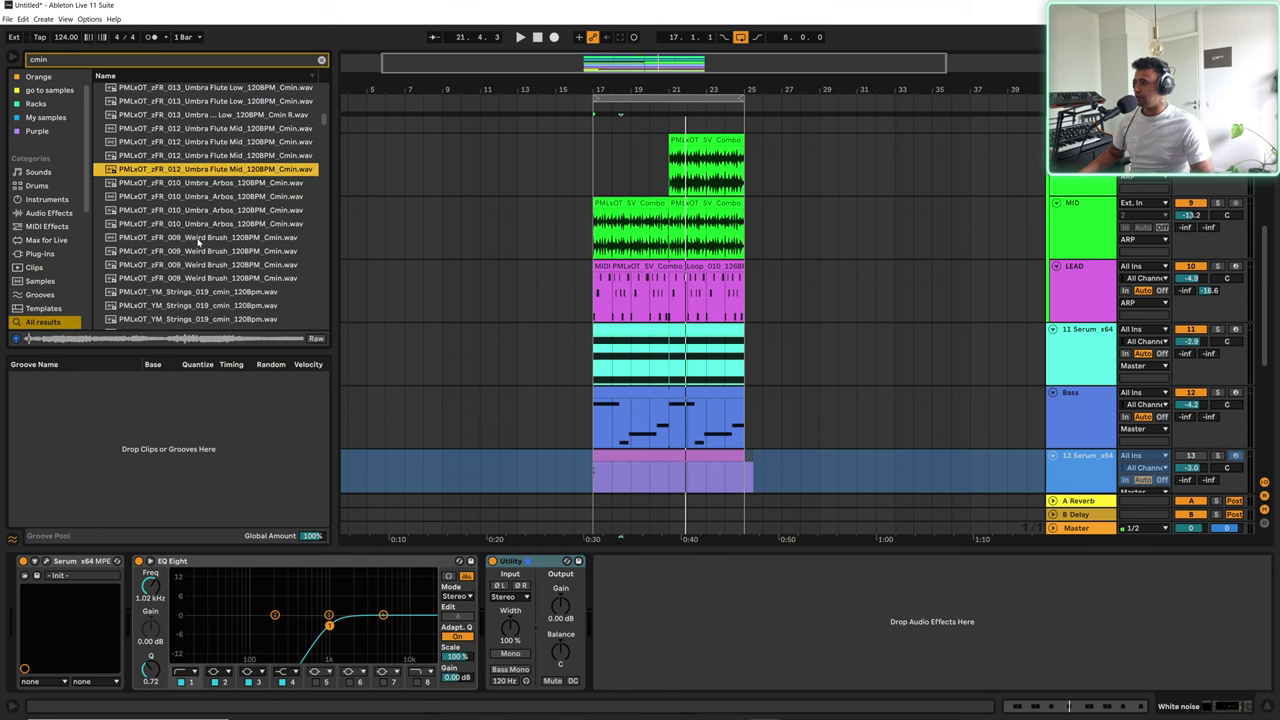
{"action": "left_click", "coordinate": [197, 236]}
{"action": "scroll", "coordinate": [198, 240], "scroll_direction": "down", "scroll_amount": 2}
Step: Go through the PMLxOT_YM_Strings C minor loops and MIDI files, from 019 through 015 and 014 to 003
{"action": "left_click", "coordinate": [198, 226]}
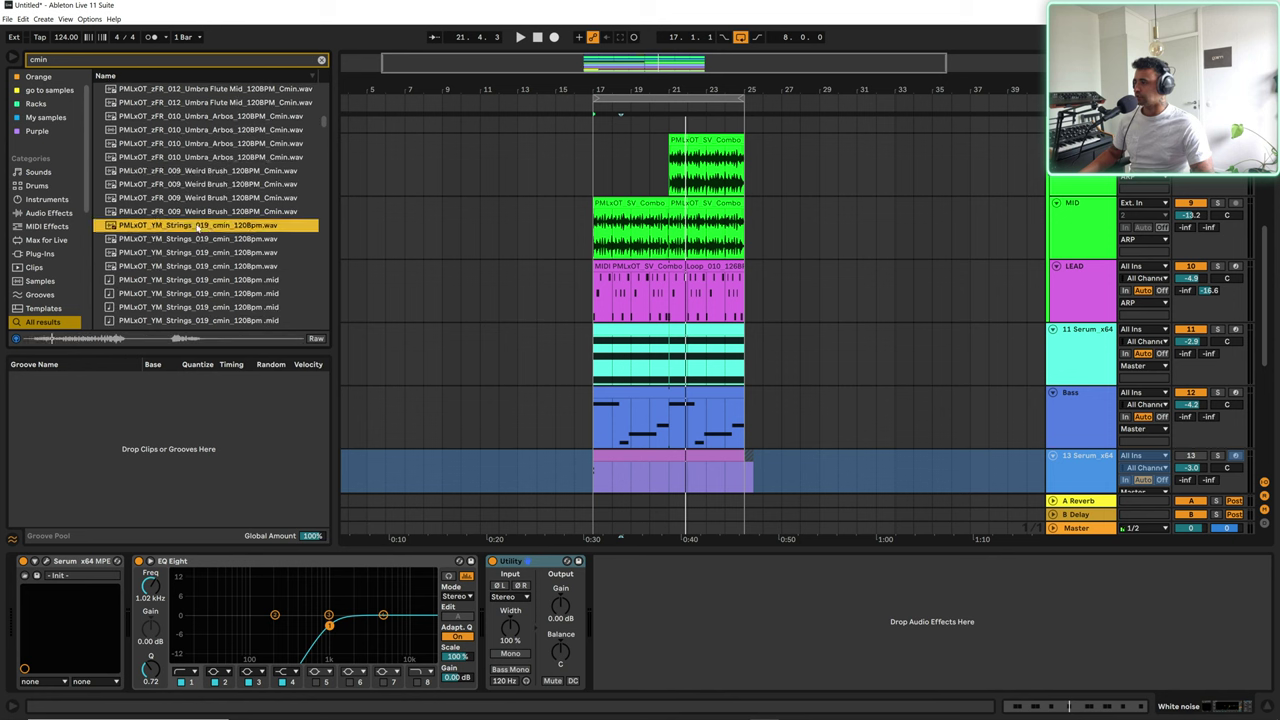
{"action": "scroll", "coordinate": [198, 228], "scroll_direction": "down", "scroll_amount": 2}
{"action": "left_click", "coordinate": [197, 200]}
{"action": "scroll", "coordinate": [197, 205], "scroll_direction": "down", "scroll_amount": 2}
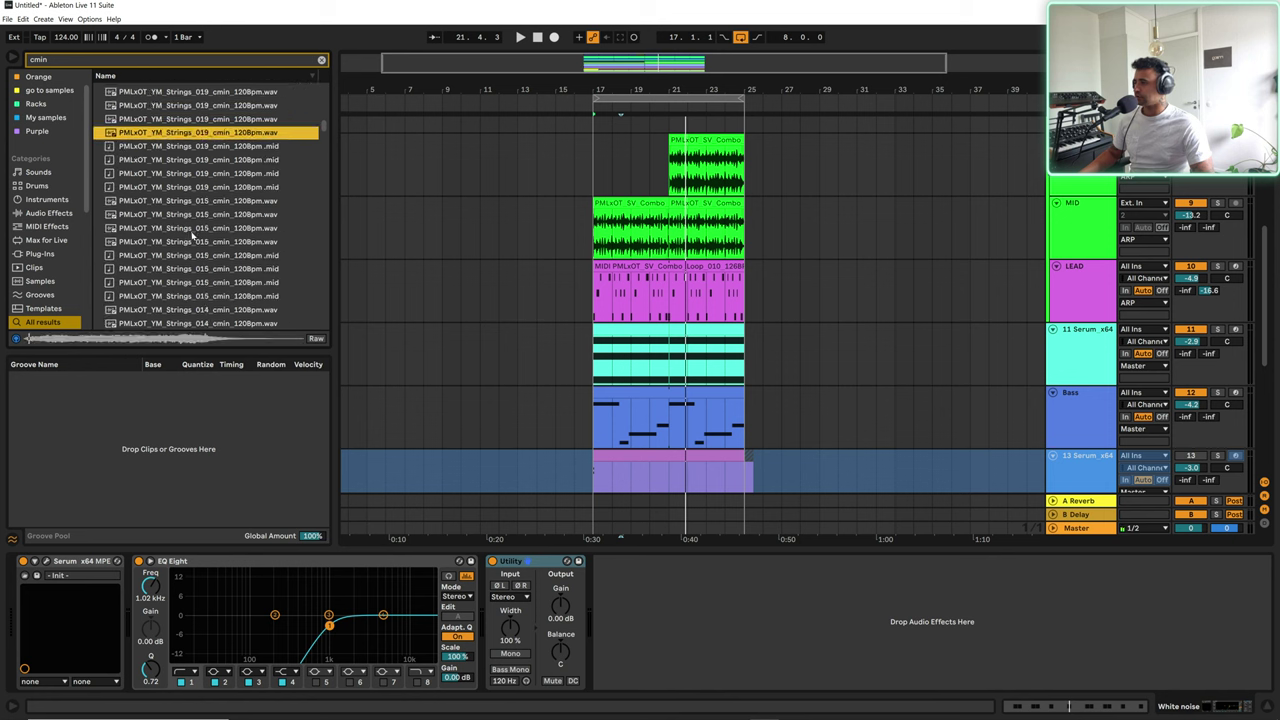
{"action": "left_click", "coordinate": [191, 230]}
{"action": "scroll", "coordinate": [190, 236], "scroll_direction": "down", "scroll_amount": 2}
{"action": "left_click", "coordinate": [191, 234]}
{"action": "scroll", "coordinate": [191, 236], "scroll_direction": "down", "scroll_amount": 2}
{"action": "left_click", "coordinate": [193, 243]}
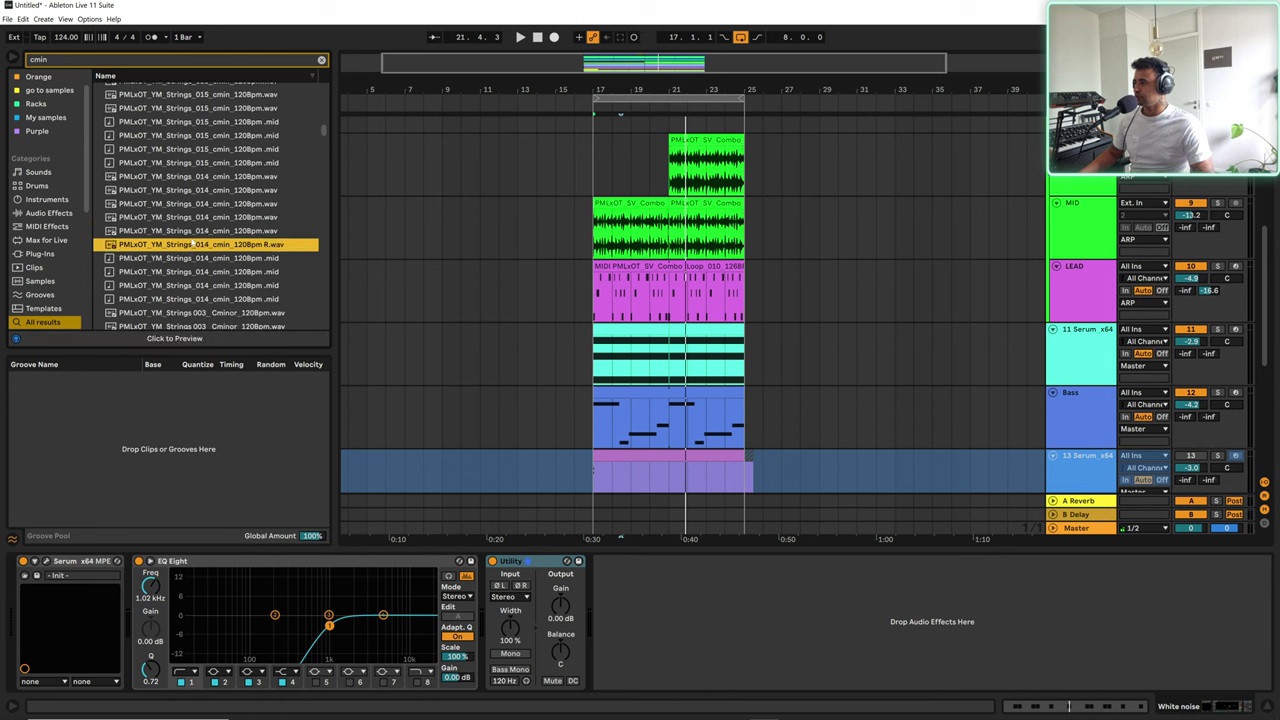
{"action": "scroll", "coordinate": [190, 258], "scroll_direction": "down", "scroll_amount": 1}
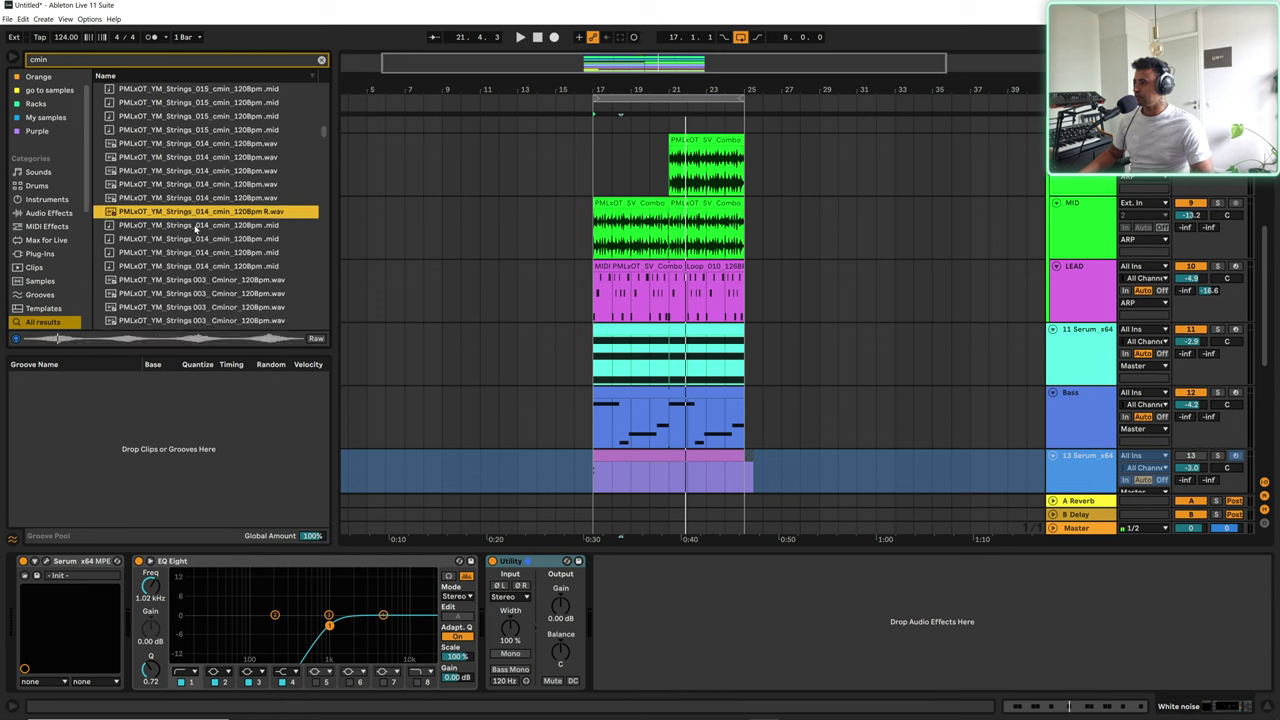
{"action": "left_click", "coordinate": [196, 229]}
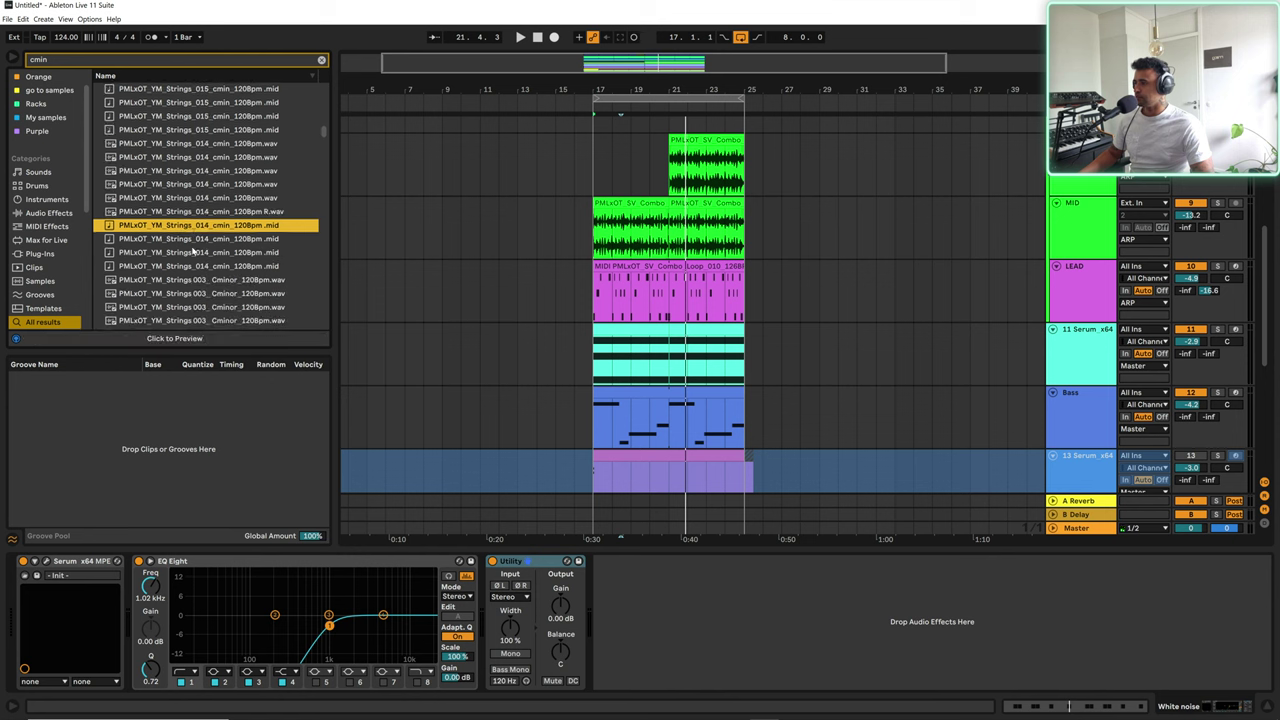
{"action": "key", "text": "Down"}
{"action": "key", "text": "Down"}
{"action": "key", "text": "Down"}
{"action": "key", "text": "Down"}
{"action": "key", "text": "Down"}
{"action": "key", "text": "Down"}
{"action": "key", "text": "Down"}
{"action": "key", "text": "Down"}
{"action": "key", "text": "Down"}
{"action": "scroll", "coordinate": [196, 249], "scroll_direction": "down", "scroll_amount": 8}
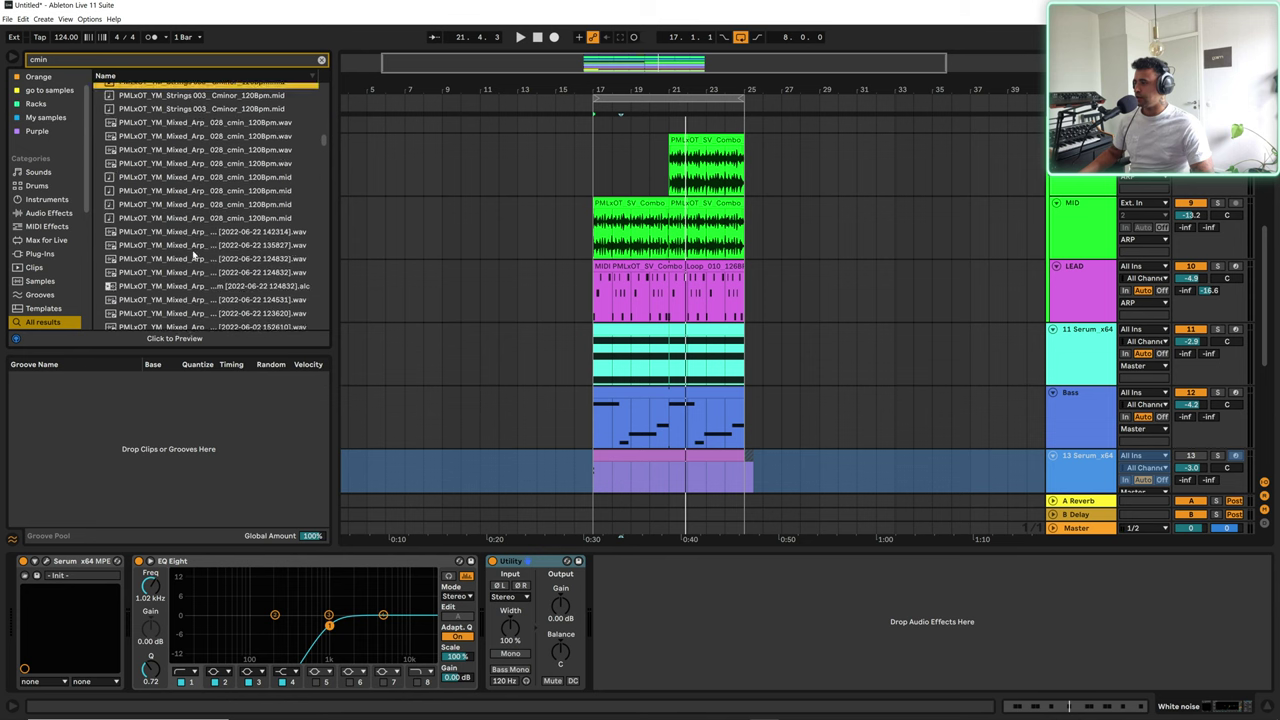
Step: Preview several of the PMLxOT_YM_Mixed_Arp C minor files, including one of the 007 loops
{"action": "left_click", "coordinate": [197, 255]}
{"action": "scroll", "coordinate": [197, 258], "scroll_direction": "down", "scroll_amount": 2}
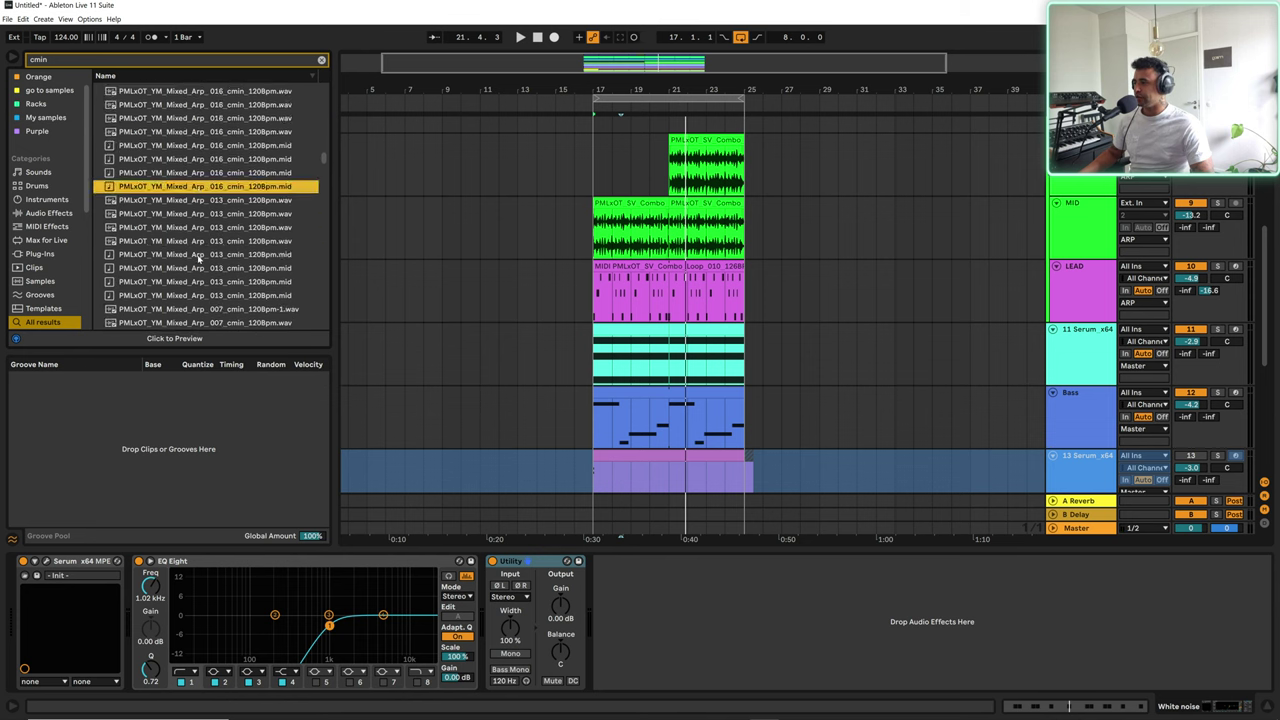
{"action": "left_click", "coordinate": [197, 255]}
{"action": "scroll", "coordinate": [197, 258], "scroll_direction": "down", "scroll_amount": 2}
{"action": "left_click", "coordinate": [197, 255]}
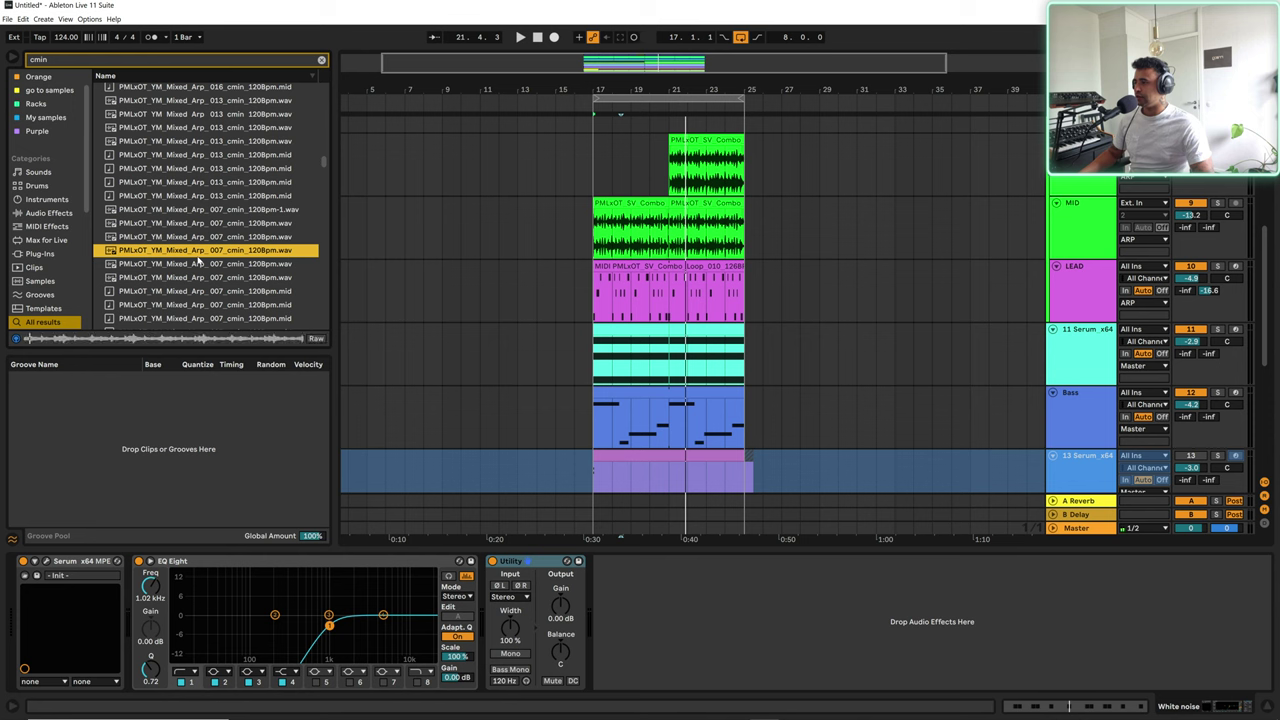
Step: Audition the PMLxOT_TE_Loop C minor samples, from 091 through 087 and 079 to 074
{"action": "scroll", "coordinate": [197, 258], "scroll_direction": "down", "scroll_amount": 2}
{"action": "scroll", "coordinate": [197, 262], "scroll_direction": "down", "scroll_amount": 8}
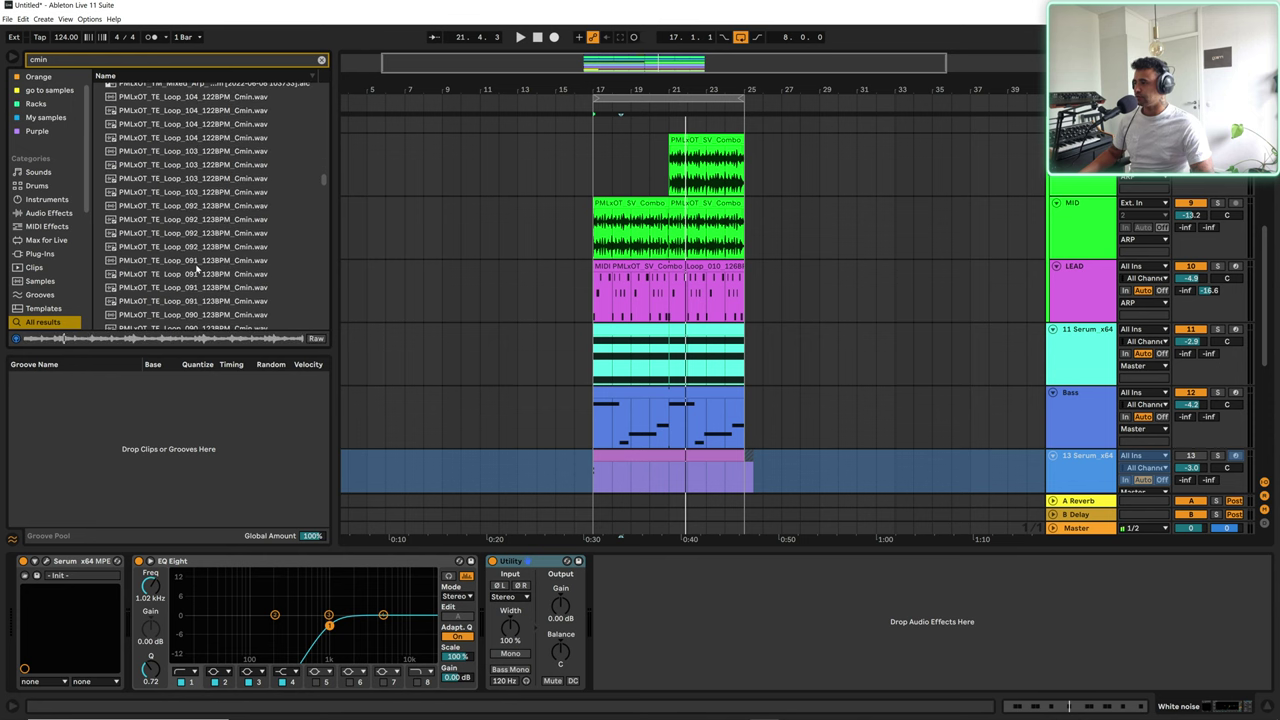
{"action": "left_click", "coordinate": [197, 263]}
{"action": "scroll", "coordinate": [197, 266], "scroll_direction": "down", "scroll_amount": 3}
{"action": "left_click", "coordinate": [197, 264]}
{"action": "scroll", "coordinate": [197, 266], "scroll_direction": "down", "scroll_amount": 2}
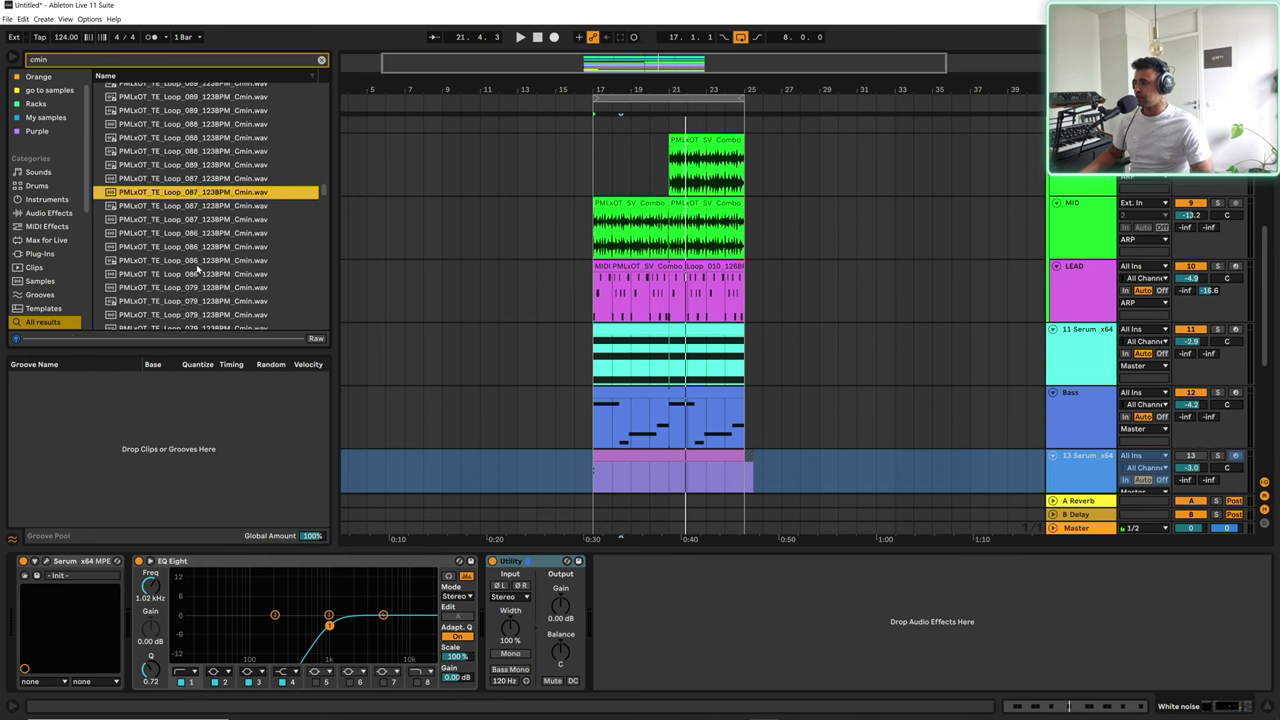
{"action": "left_click", "coordinate": [198, 262]}
{"action": "scroll", "coordinate": [198, 266], "scroll_direction": "down", "scroll_amount": 2}
{"action": "left_click", "coordinate": [198, 264]}
{"action": "scroll", "coordinate": [198, 266], "scroll_direction": "down", "scroll_amount": 3}
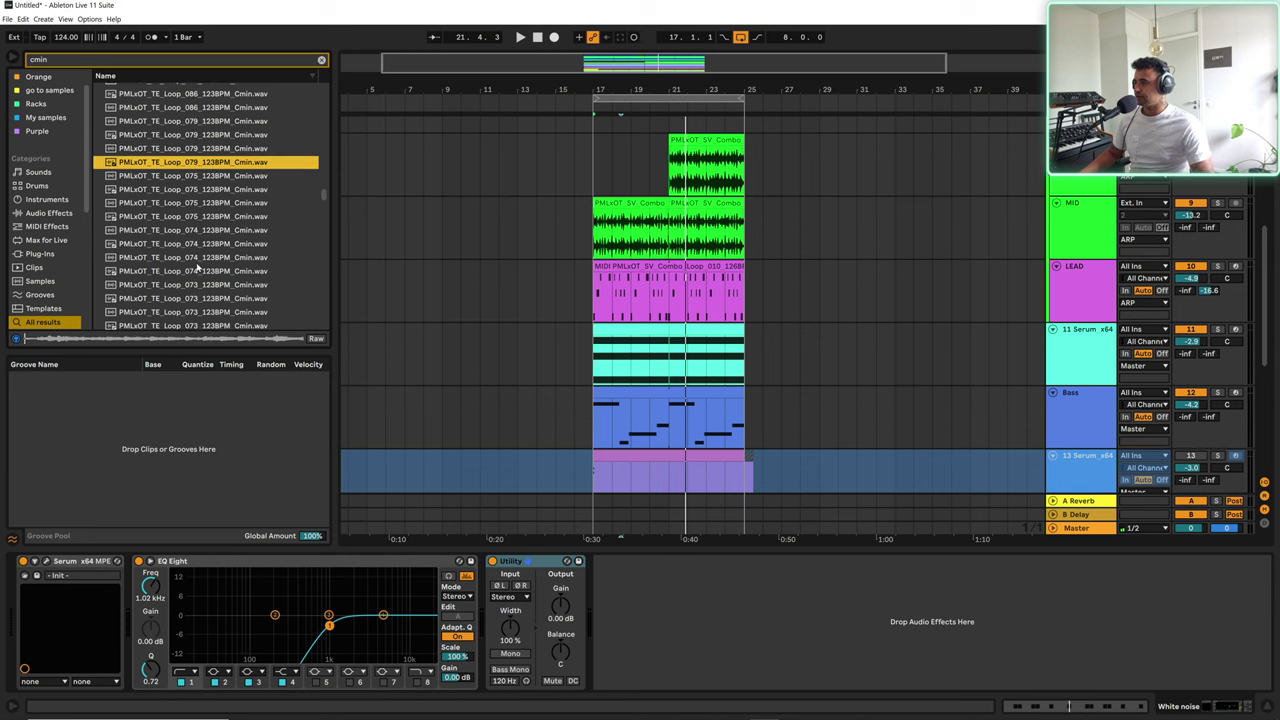
{"action": "left_click", "coordinate": [197, 263]}
{"action": "scroll", "coordinate": [197, 266], "scroll_direction": "down", "scroll_amount": 2}
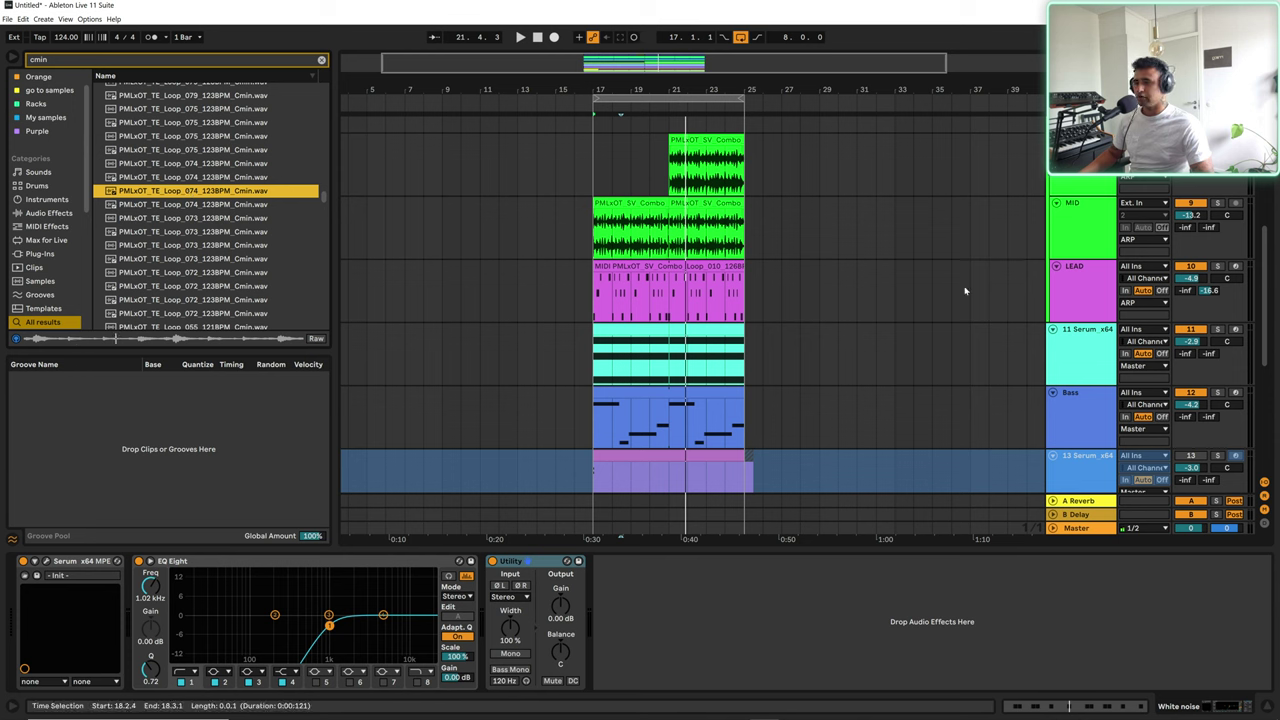
Step: Insert an audio track below the 11 Serum_x64 track and place PMLxOT_TE_Loop_074_123BPM_Cmin.wav on it at bar 17
{"action": "left_click", "coordinate": [1079, 365]}
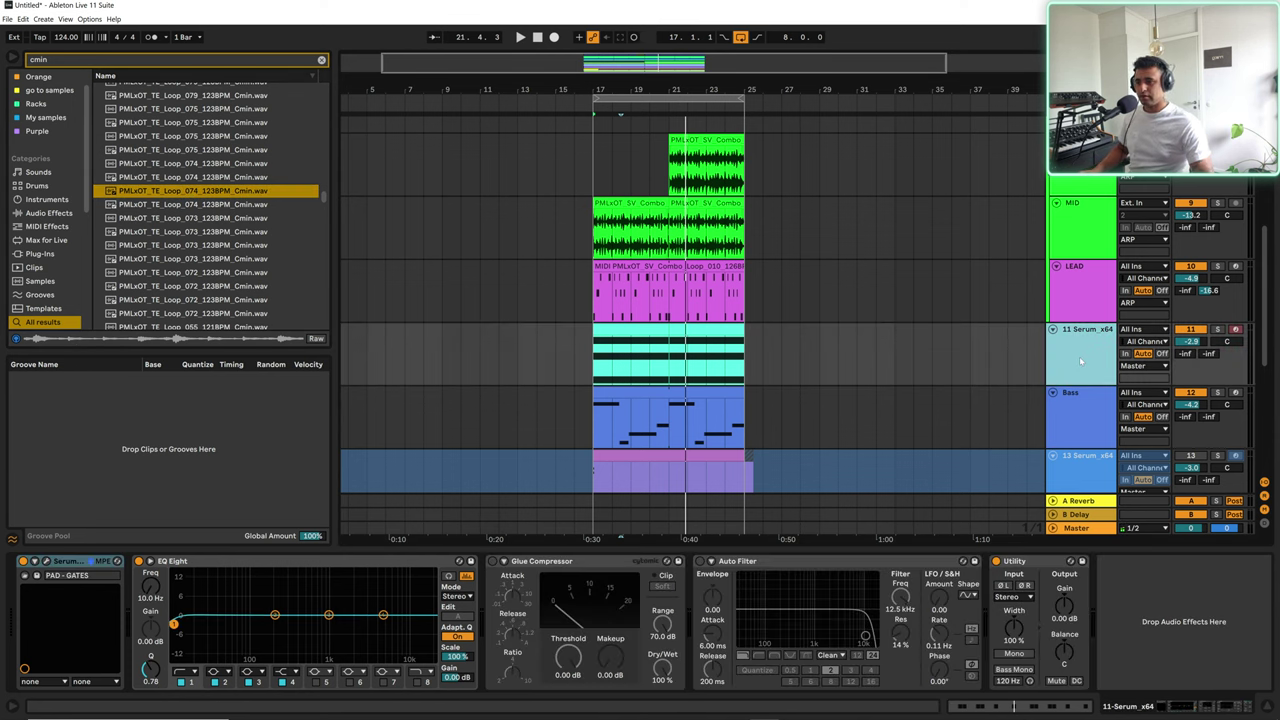
{"action": "key", "text": "ctrl+t"}
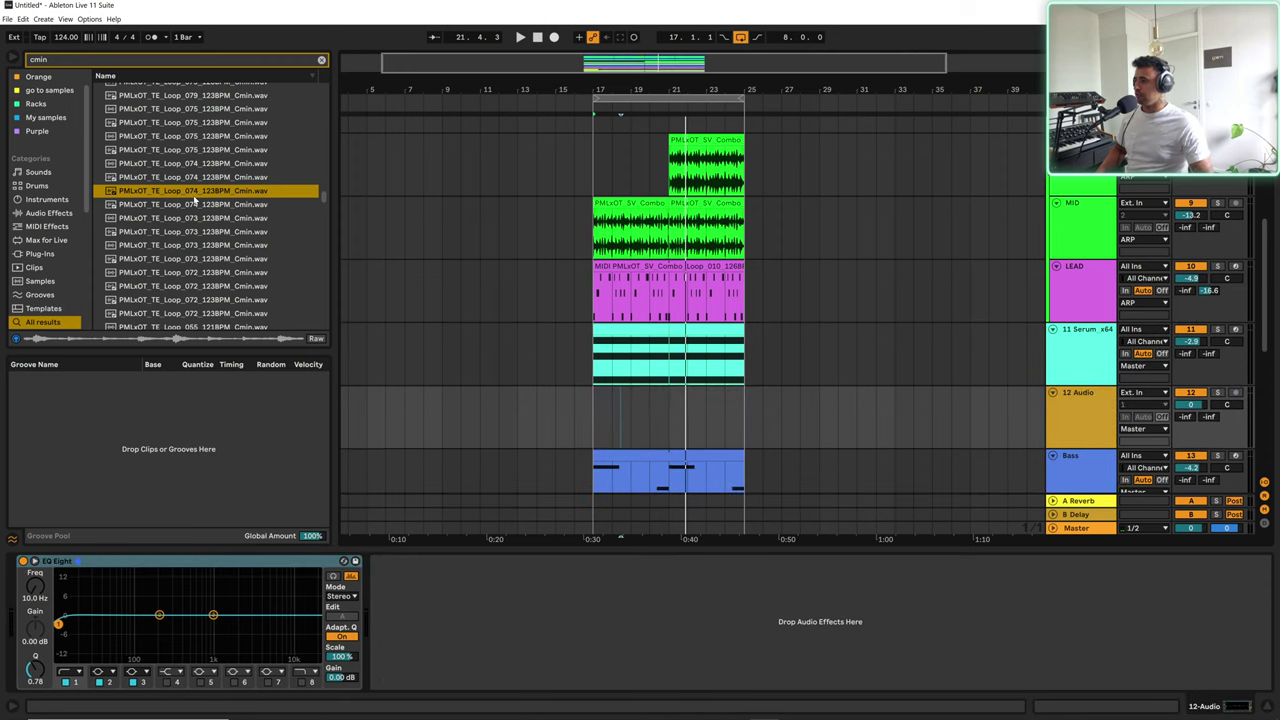
{"action": "left_click_drag", "start_coordinate": [195, 199], "coordinate": [600, 420]}
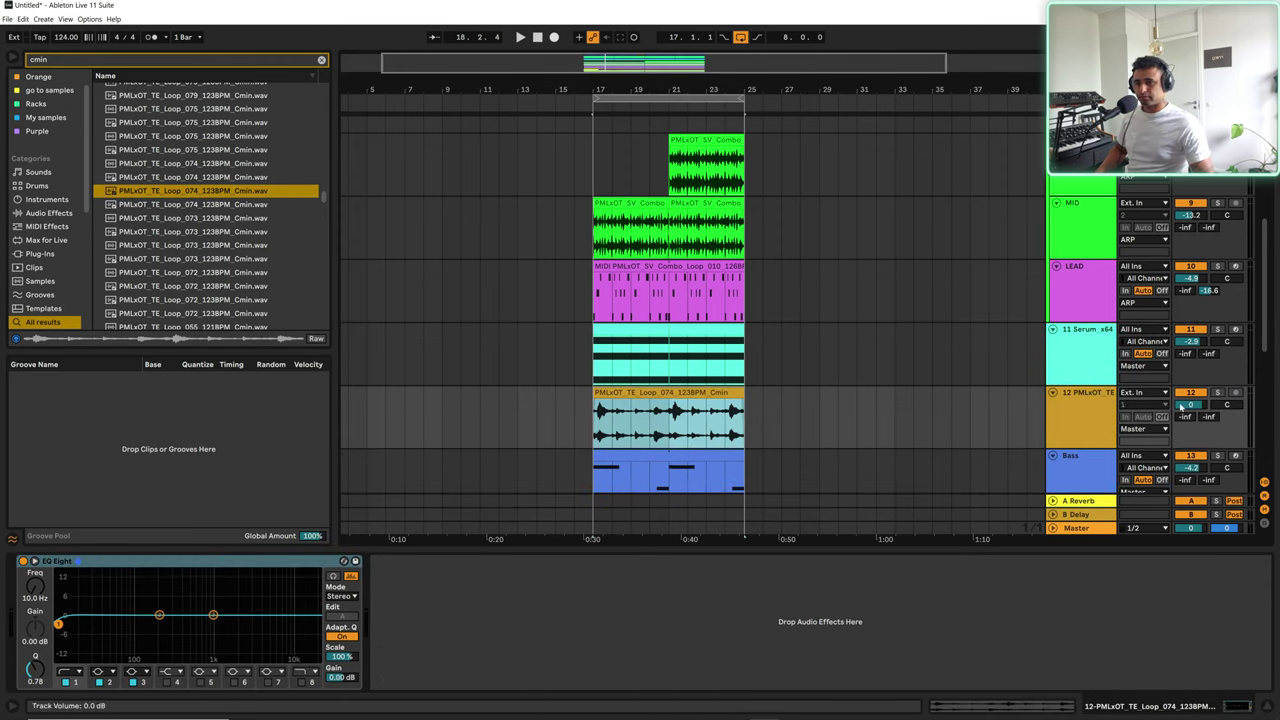
Step: With the loop playing, set the new sample track's EQ Eight low cut to 182 Hz and its volume to -19.4 dB
{"action": "left_click", "coordinate": [1190, 404]}
{"action": "key", "text": "space"}
{"action": "left_click_drag", "start_coordinate": [1190, 404], "coordinate": [1190, 370]}
{"action": "left_click_drag", "start_coordinate": [58, 624], "coordinate": [156, 623]}
{"action": "key", "text": "space"}
{"action": "key", "text": "space"}
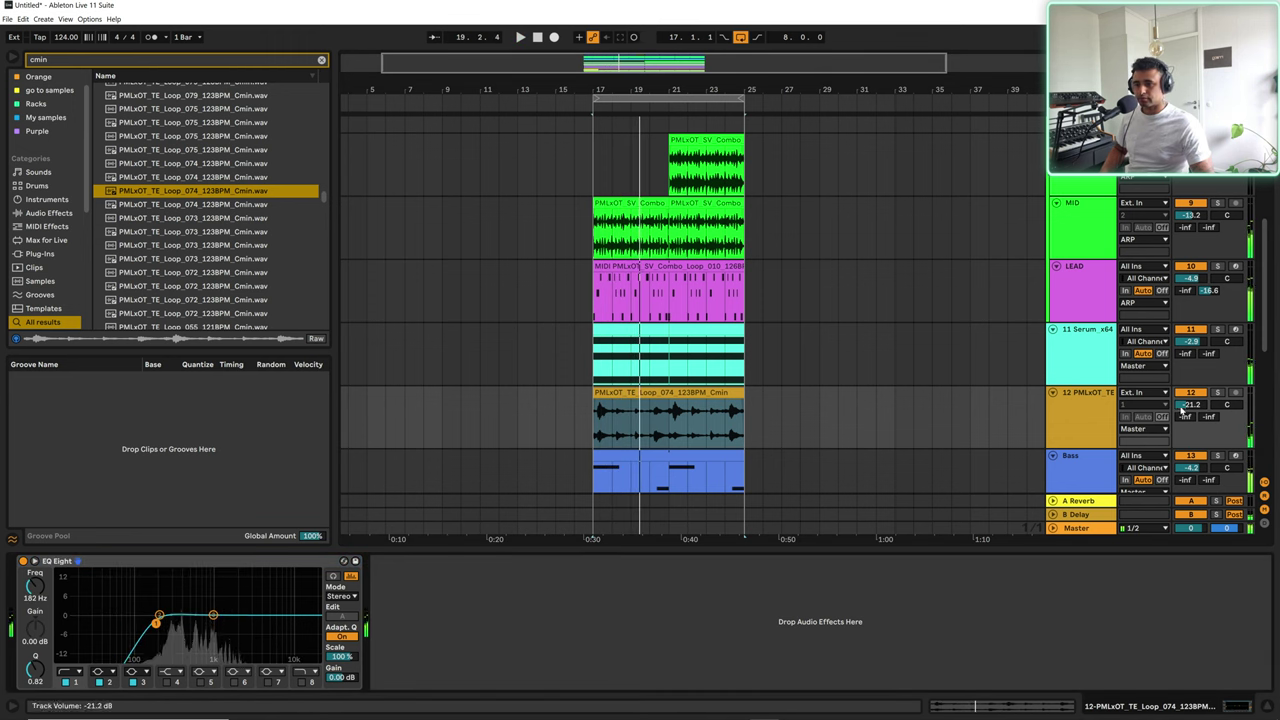
{"action": "left_click_drag", "start_coordinate": [1186, 405], "coordinate": [1186, 401]}
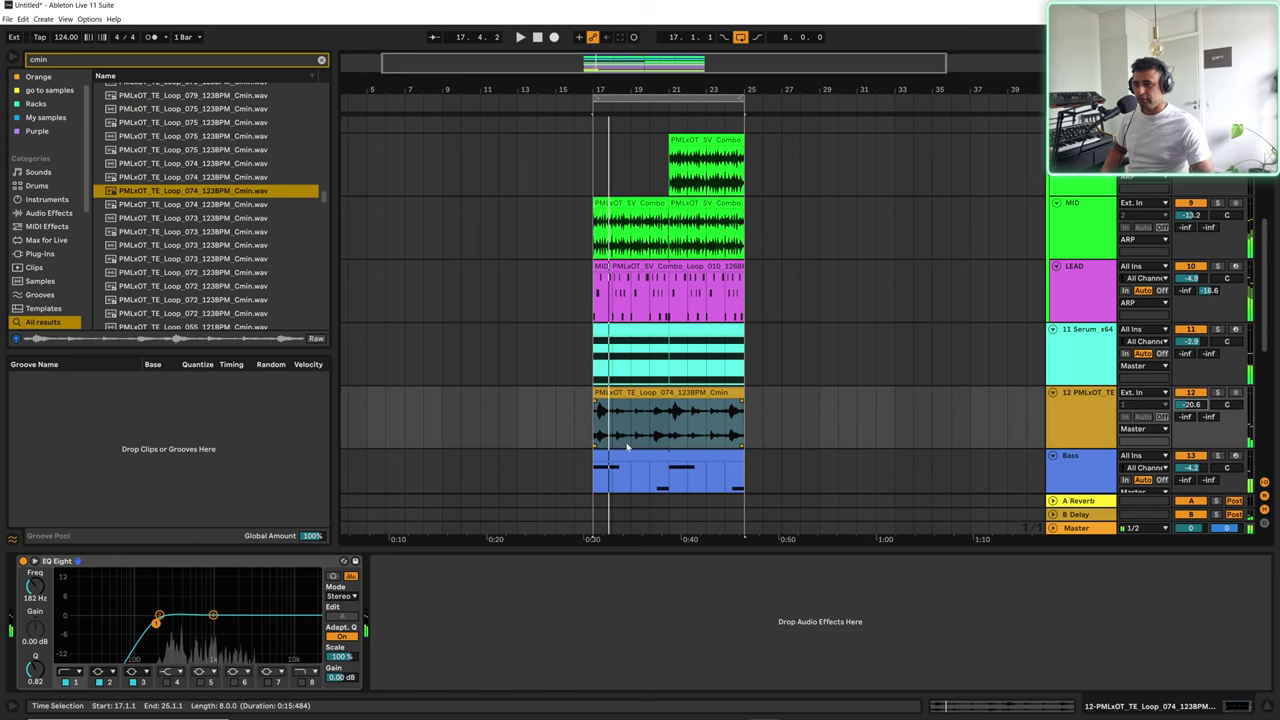
{"action": "left_click_drag", "start_coordinate": [600, 66], "coordinate": [679, 280]}
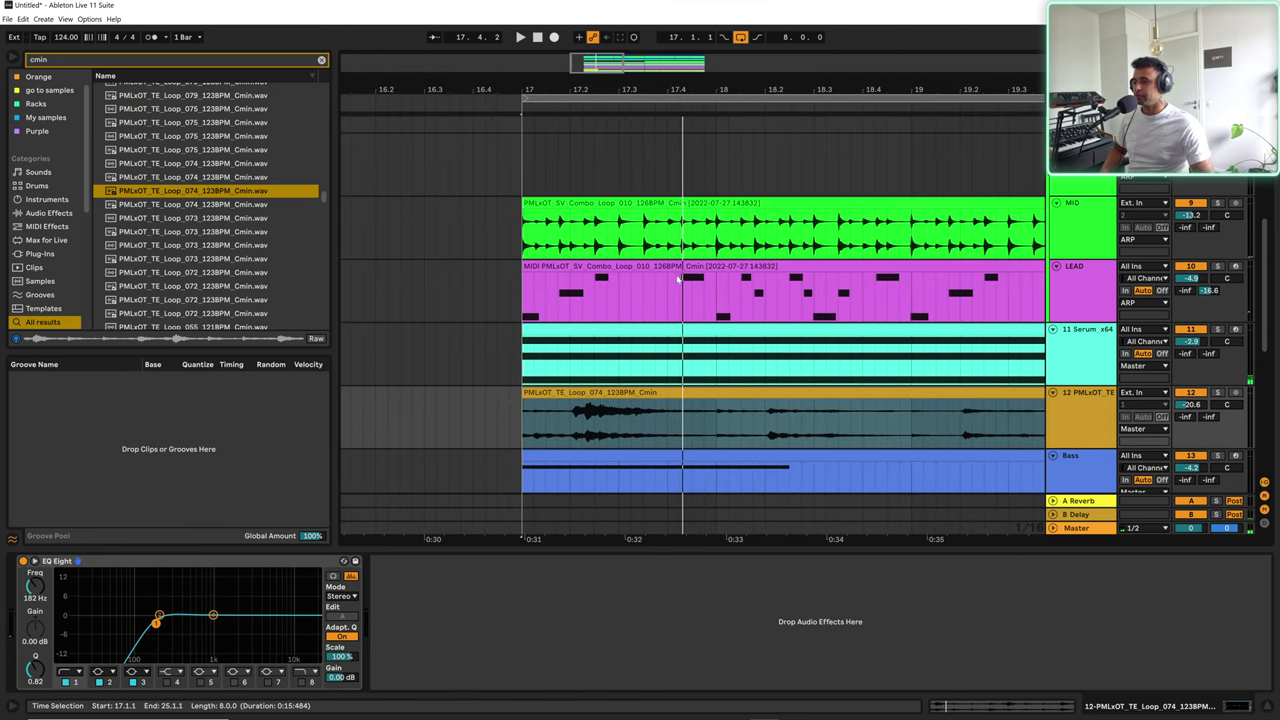
{"action": "key", "text": "space"}
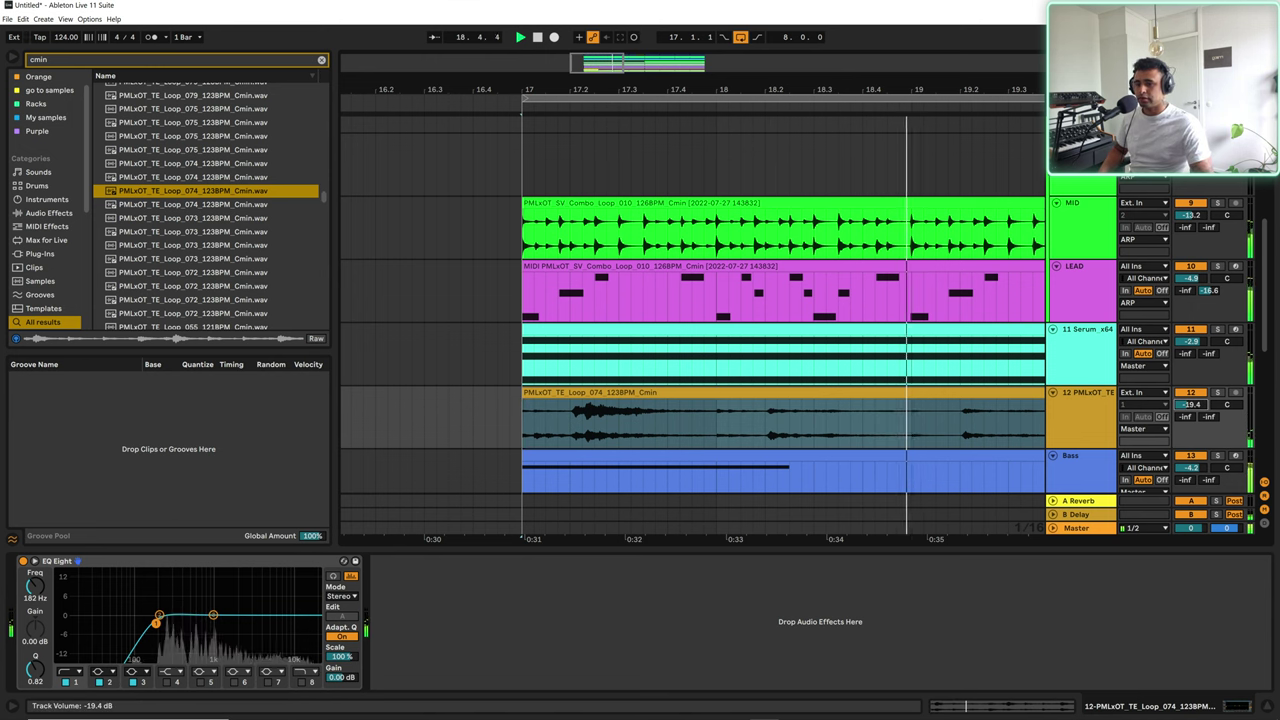
{"action": "key", "text": "space"}
Step: Search the browser for "filter" and add Filter Delay after EQ Eight on the PMLxOT_TE_Loop_074 track
{"action": "left_click", "coordinate": [1112, 427]}
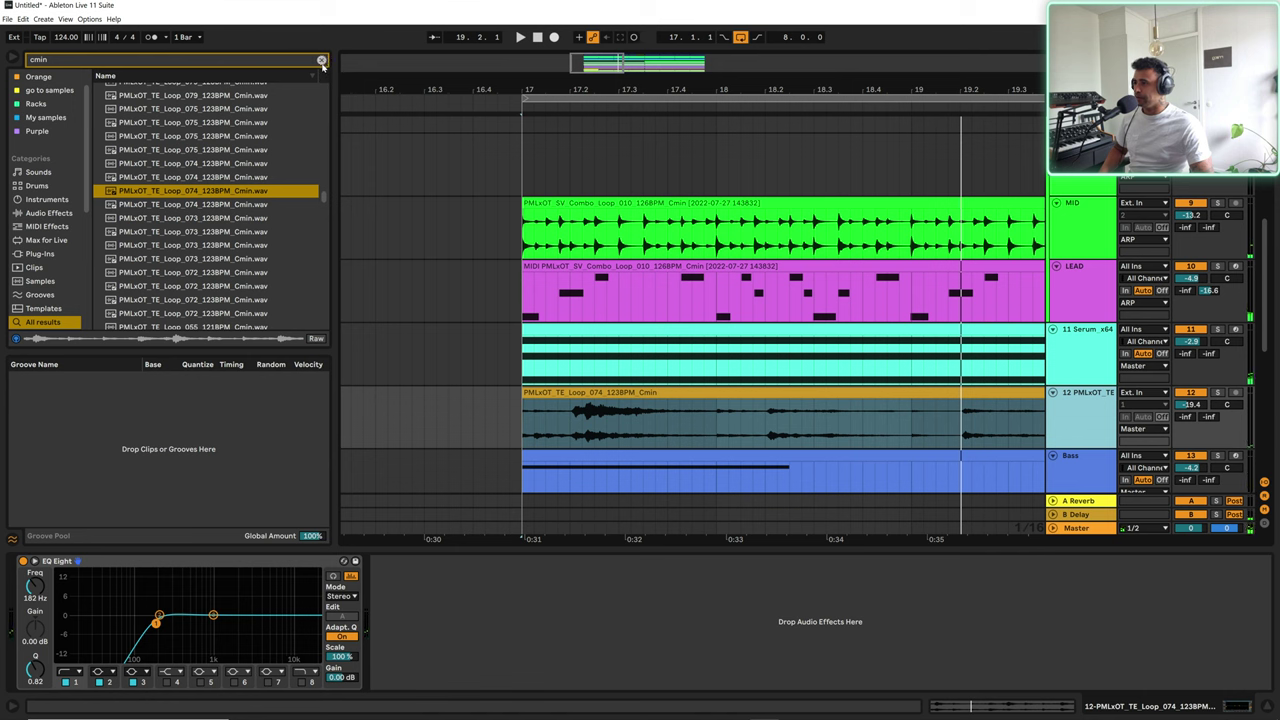
{"action": "left_click", "coordinate": [321, 60]}
{"action": "type", "text": "filter"}
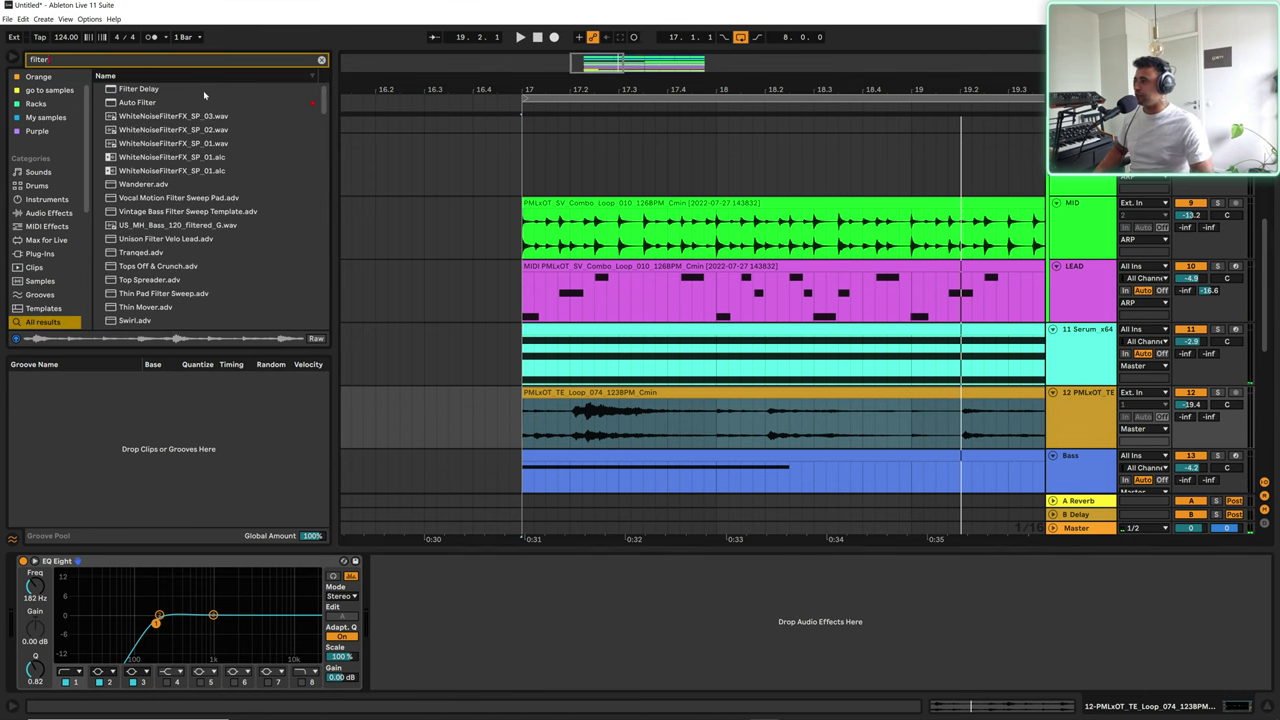
{"action": "left_click", "coordinate": [160, 89]}
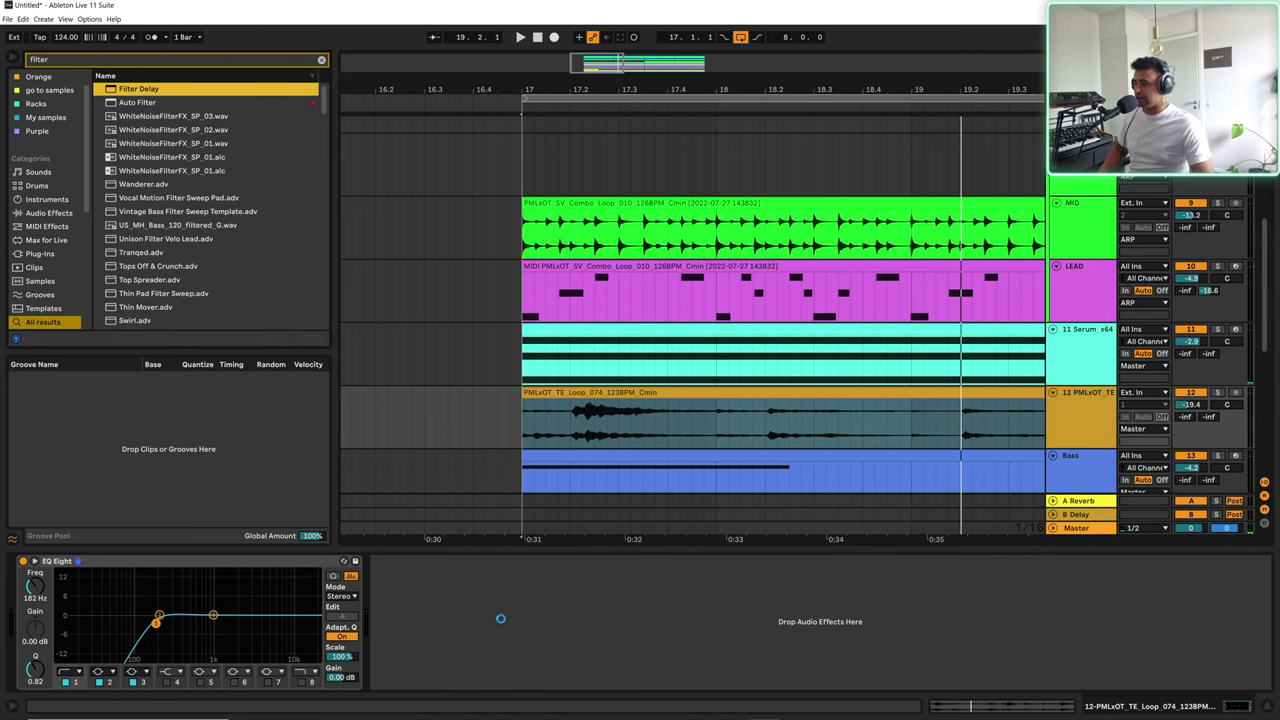
{"action": "left_click_drag", "start_coordinate": [500, 619], "coordinate": [500, 619]}
Step: During playback, set Filter Delay's dry level to -13 dB, the L delay volume to -4.5 dB and the R volume to 1.9 dB
{"action": "key", "text": "space"}
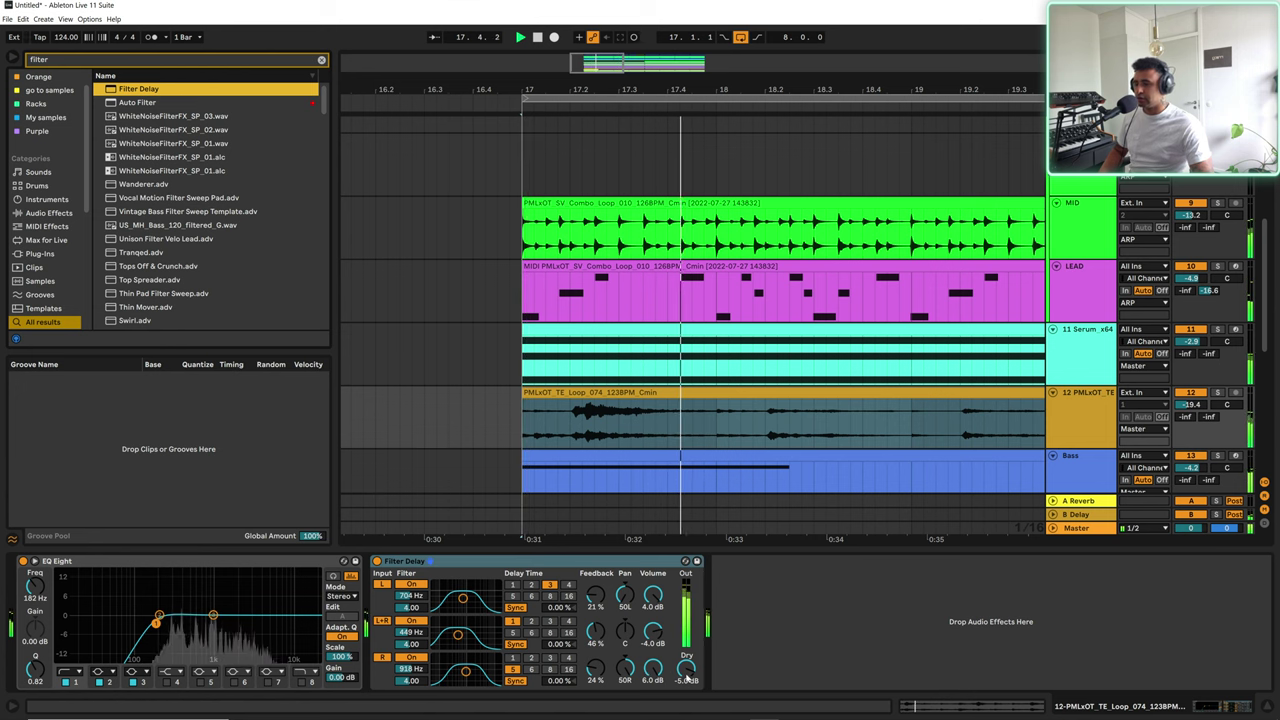
{"action": "left_click_drag", "start_coordinate": [687, 679], "coordinate": [687, 700]}
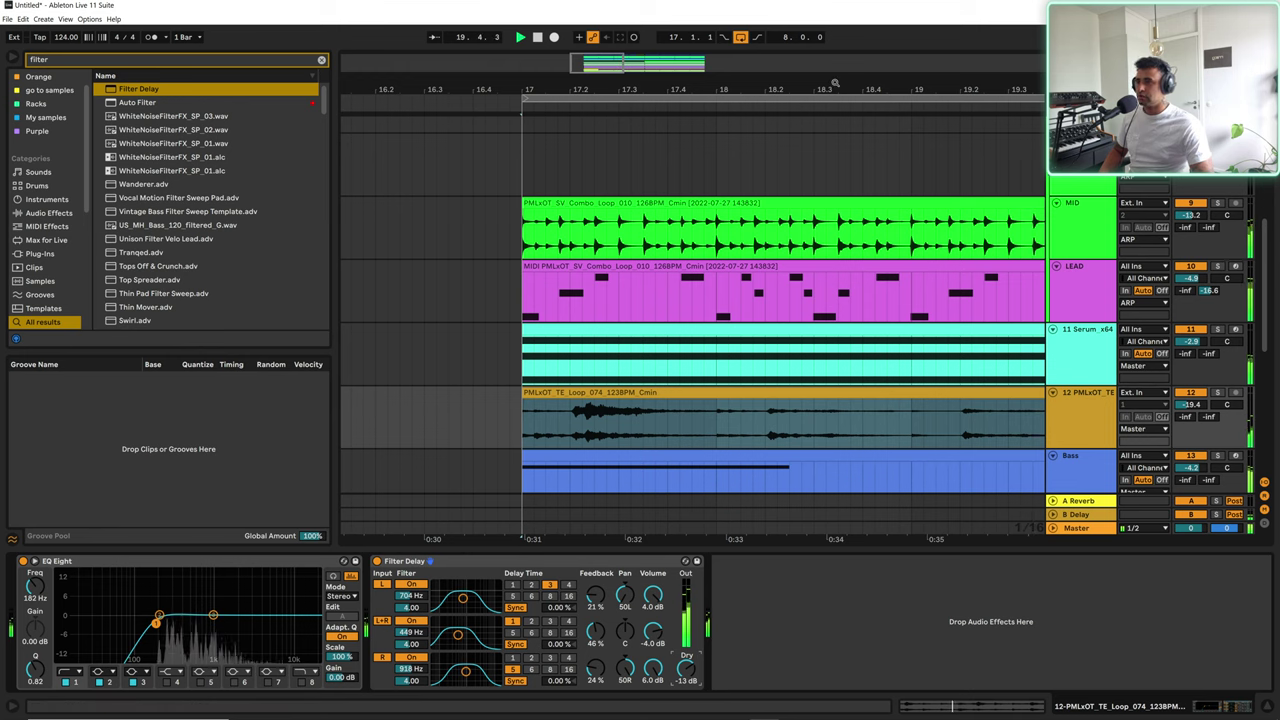
{"action": "left_click_drag", "start_coordinate": [835, 83], "coordinate": [797, 38]}
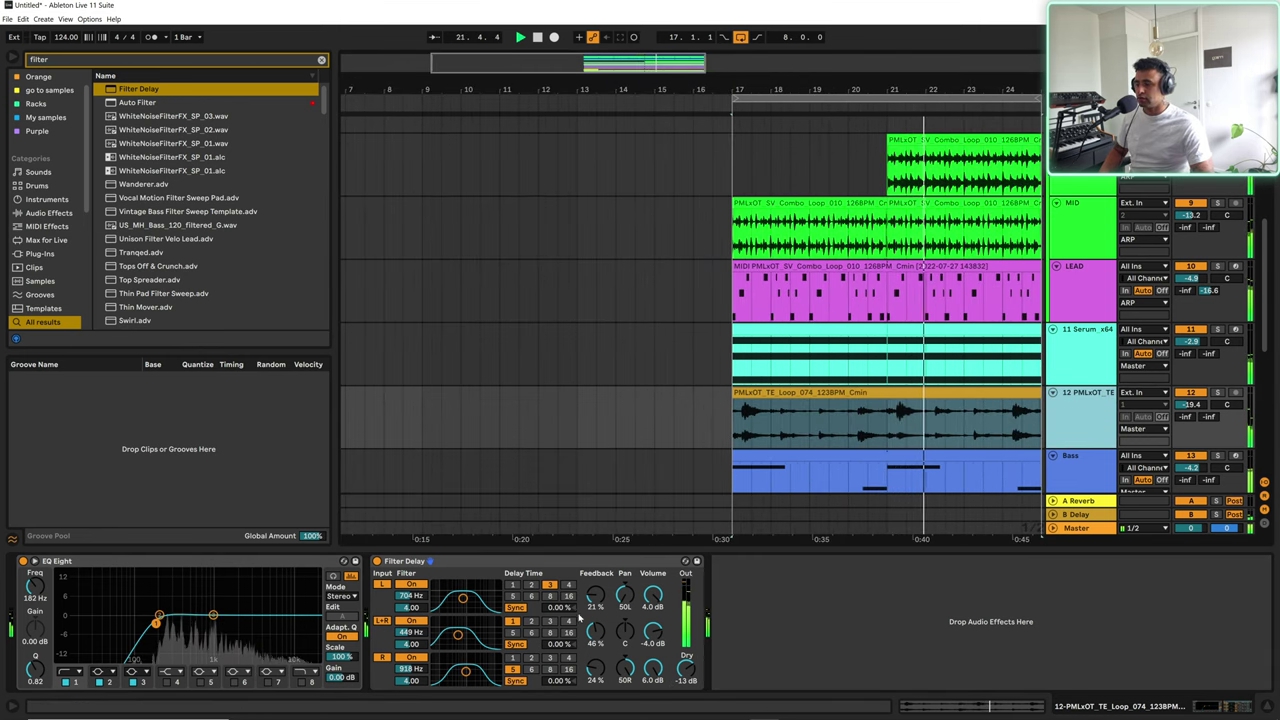
{"action": "left_click_drag", "start_coordinate": [653, 595], "coordinate": [654, 684]}
Step: Retune Filter Delay's L+R filter to 700 Hz, switch that delay line off, and set the R filter to 1.80 kHz
{"action": "left_click_drag", "start_coordinate": [458, 635], "coordinate": [463, 636]}
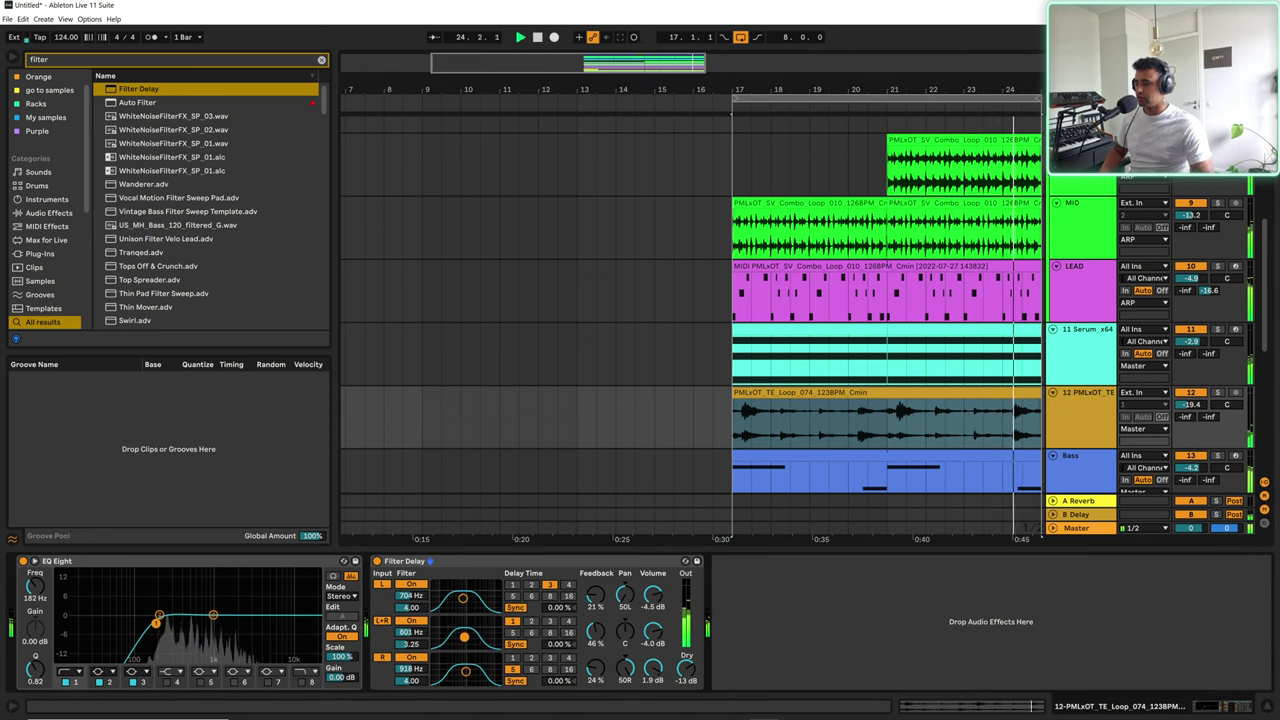
{"action": "left_click", "coordinate": [383, 621]}
{"action": "left_click_drag", "start_coordinate": [464, 671], "coordinate": [473, 670]}
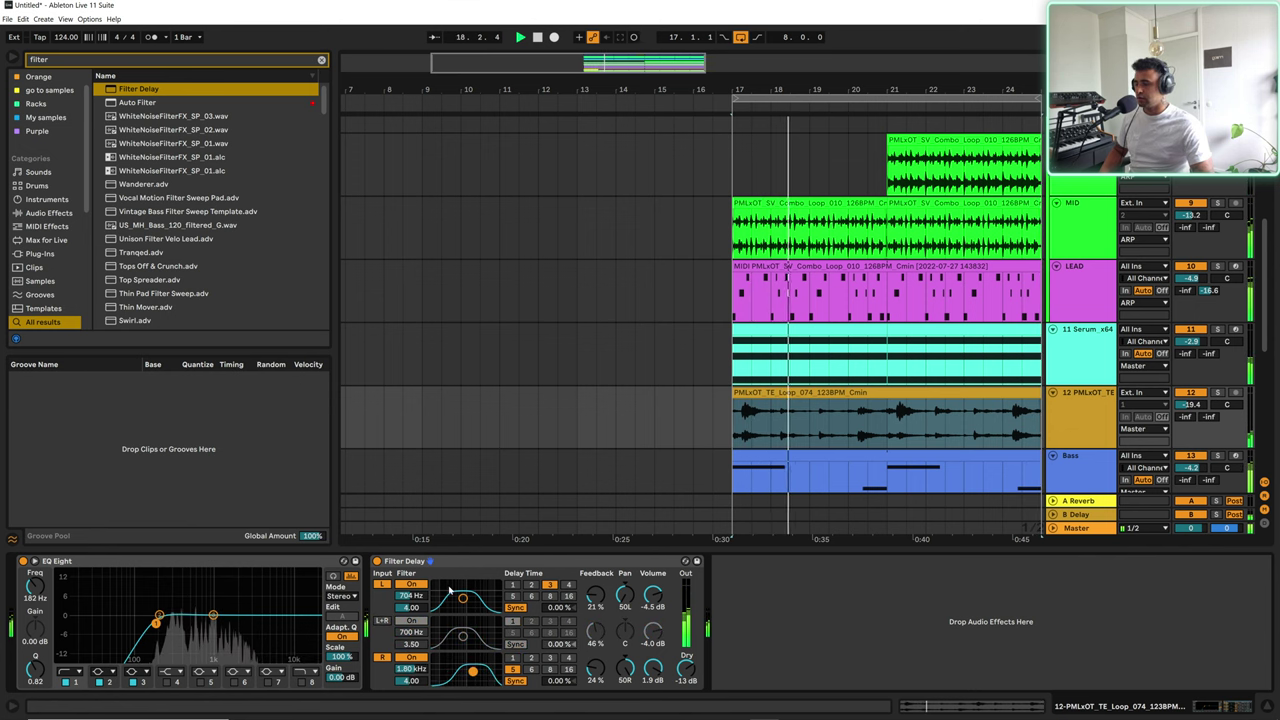
Step: Set Filter Delay's L filter frequency to 857 Hz
{"action": "left_click_drag", "start_coordinate": [462, 598], "coordinate": [465, 598]}
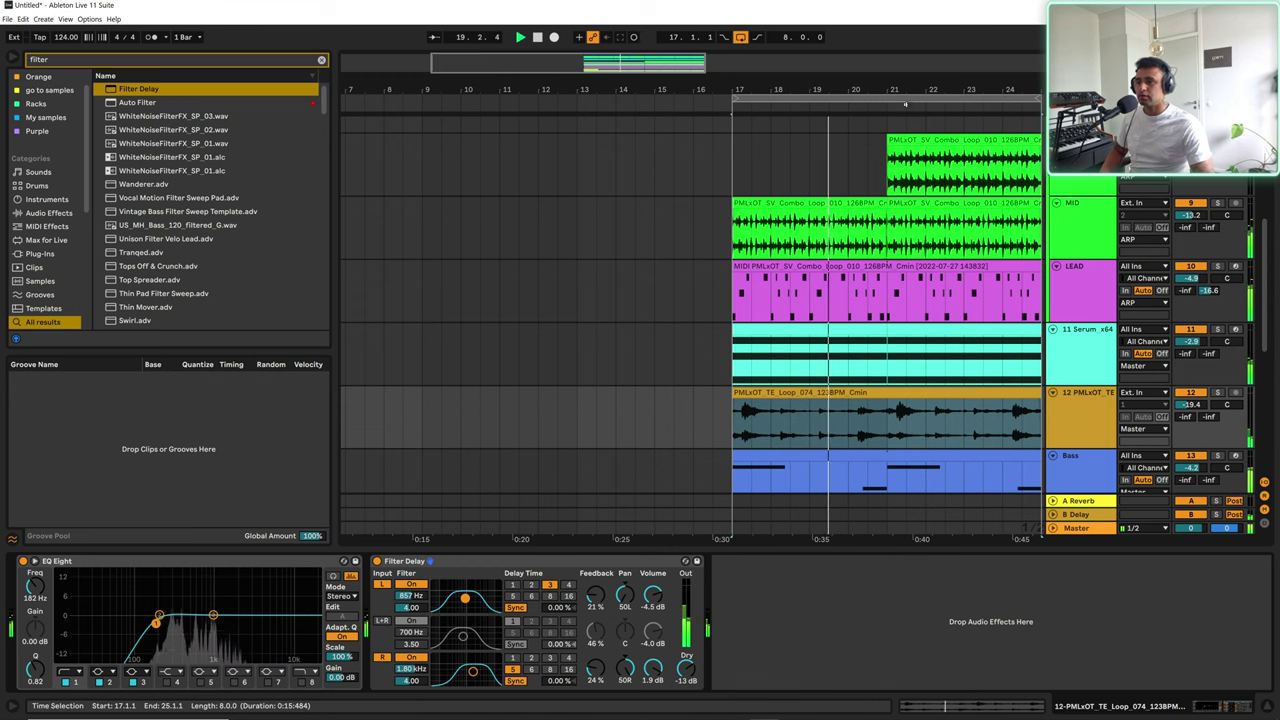
Step: Duplicate the eight-bar section at bars 17–25 across all tracks and extend the loop to 16 bars, ending at bar 33
{"action": "left_click_drag", "start_coordinate": [906, 91], "coordinate": [668, 86]}
{"action": "scroll", "coordinate": [880, 370], "scroll_direction": "up", "scroll_amount": 8}
{"action": "scroll", "coordinate": [900, 360], "scroll_direction": "down", "scroll_amount": 5}
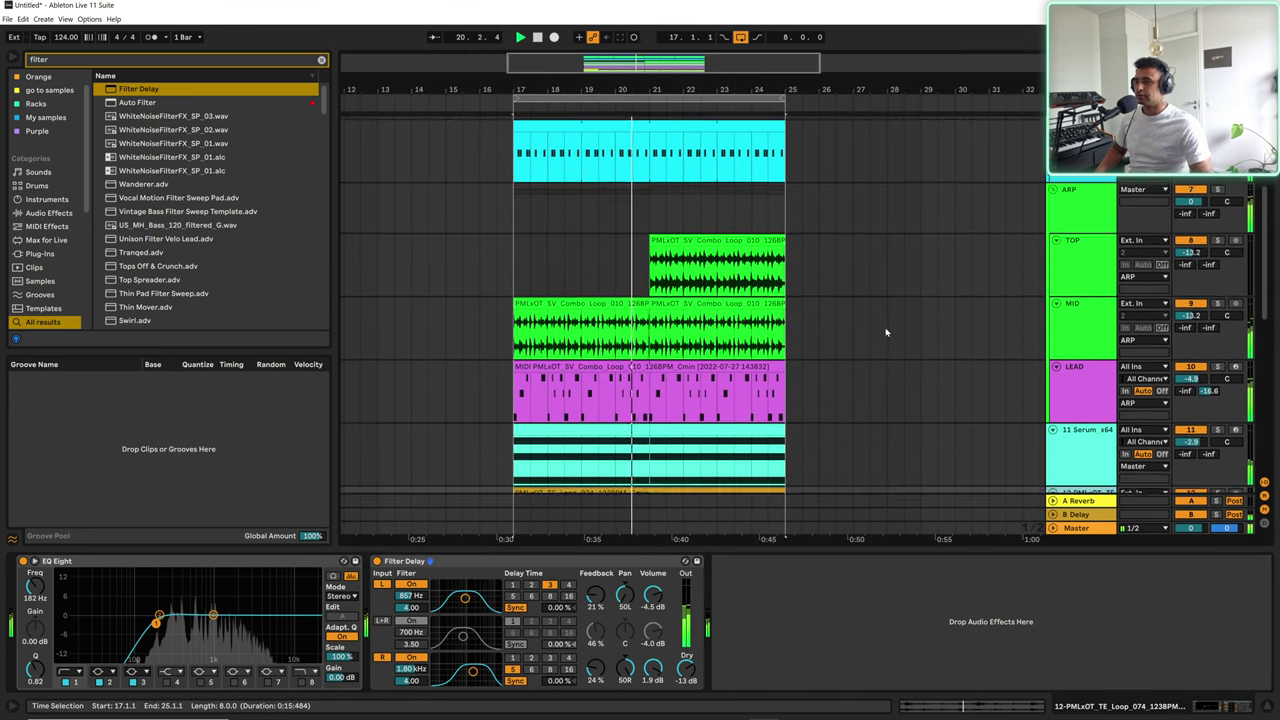
{"action": "scroll", "coordinate": [885, 332], "scroll_direction": "down", "scroll_amount": 5}
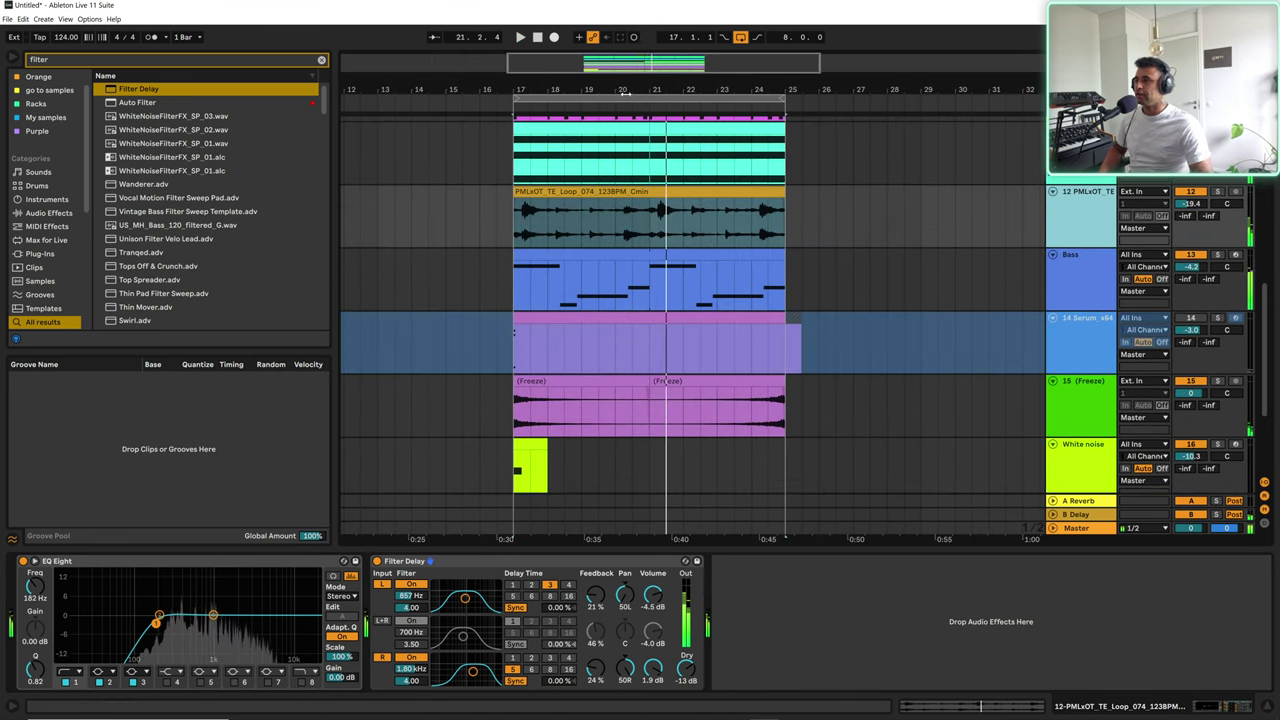
{"action": "left_click", "coordinate": [624, 93]}
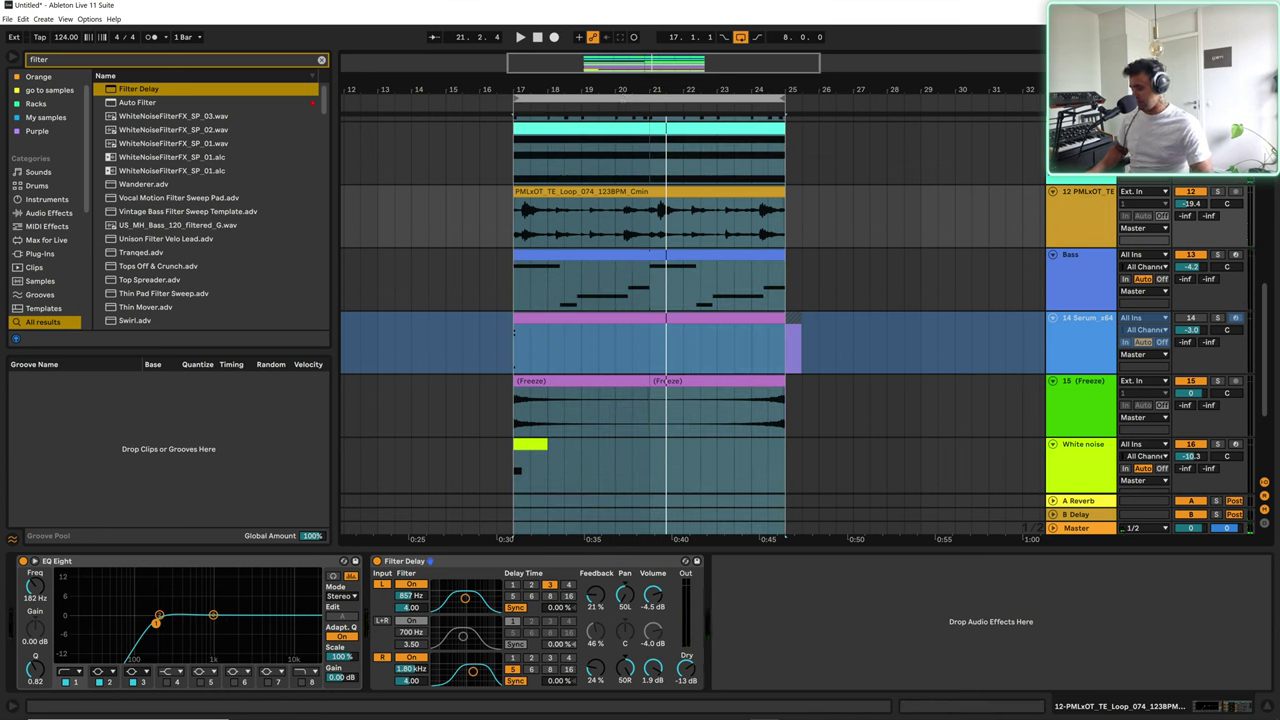
{"action": "key", "text": "ctrl+d"}
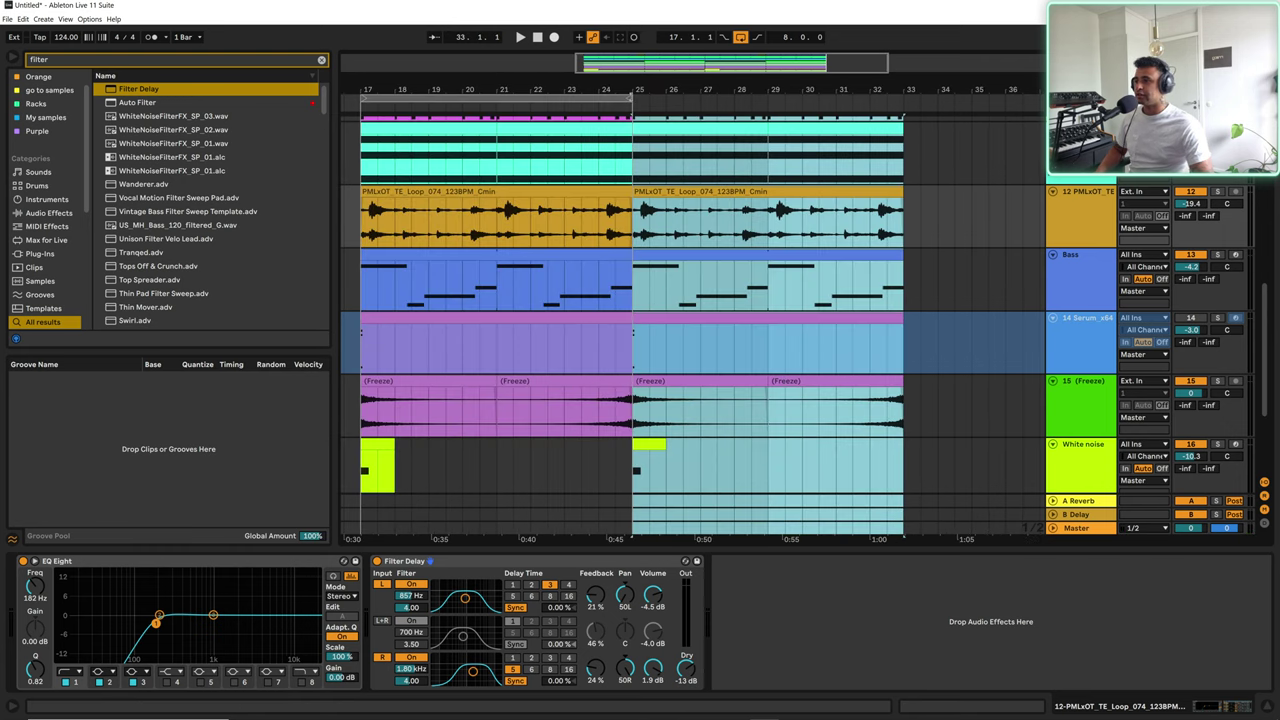
{"action": "left_click_drag", "start_coordinate": [630, 97], "coordinate": [903, 97]}
Step: Select the second Bass clip starting at bar 25 and check the Bass track's Serum patch
{"action": "left_click", "coordinate": [968, 317]}
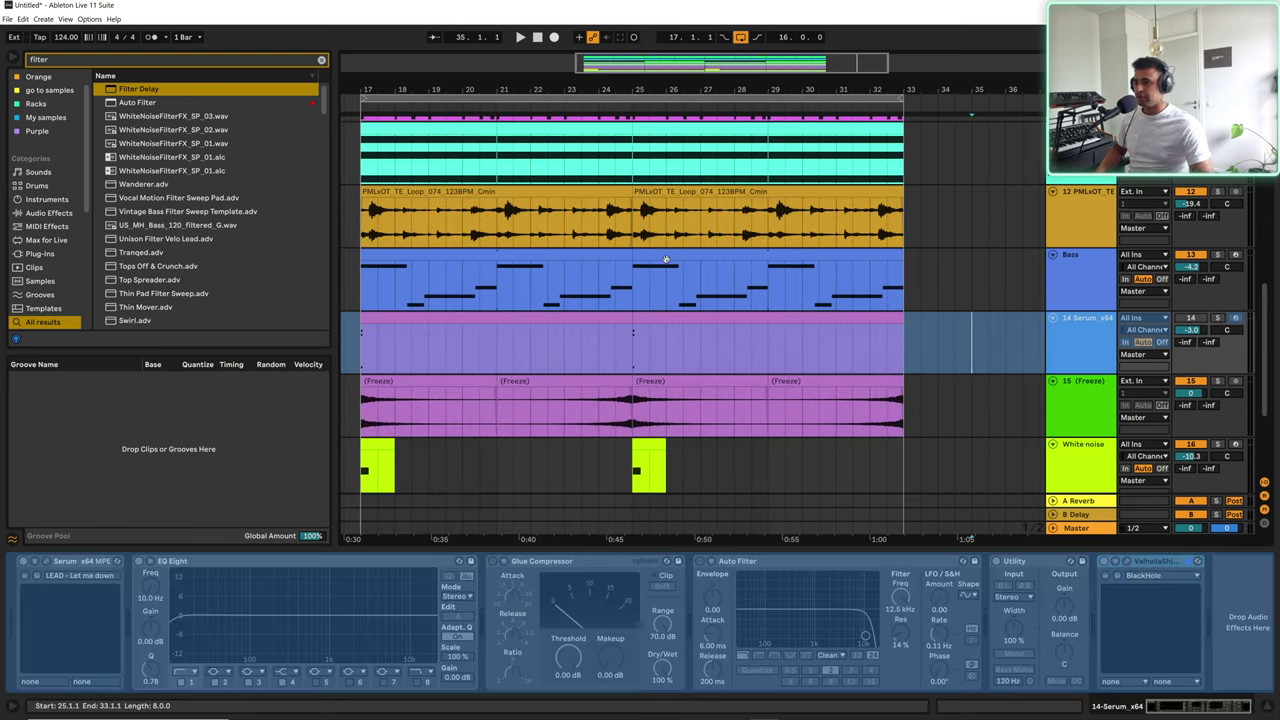
{"action": "left_click", "coordinate": [665, 260]}
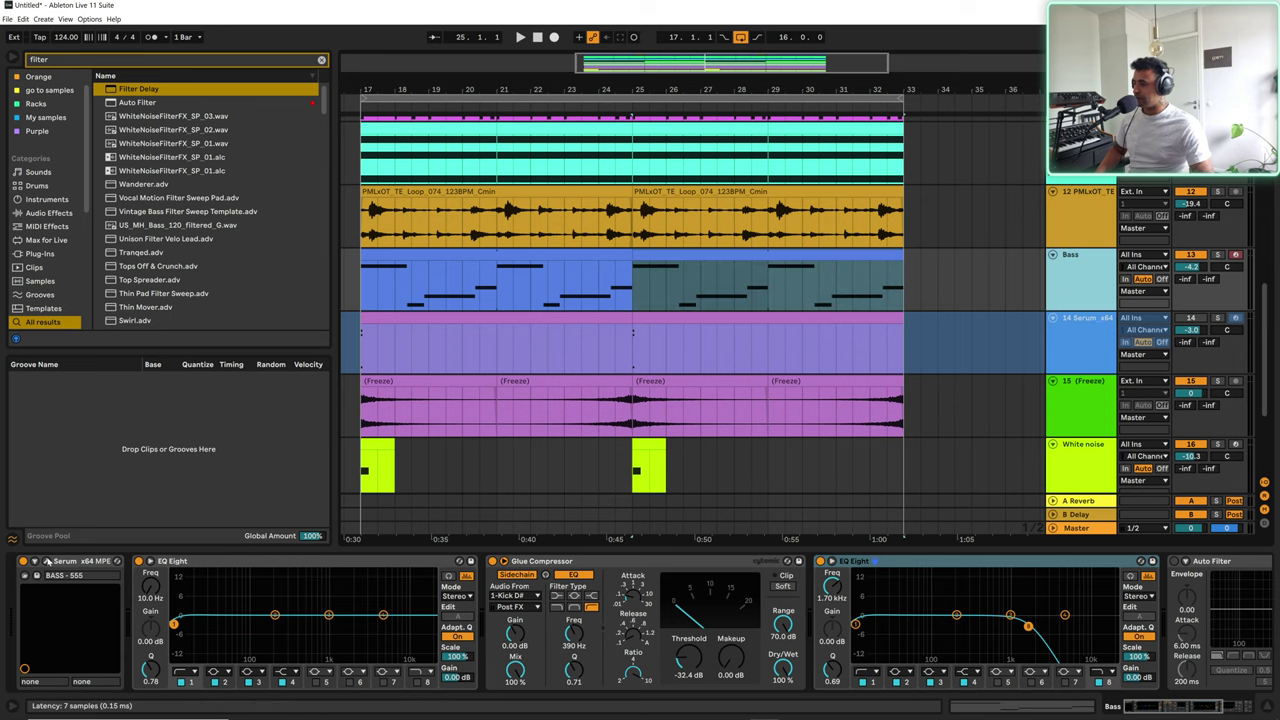
{"action": "left_click", "coordinate": [47, 561]}
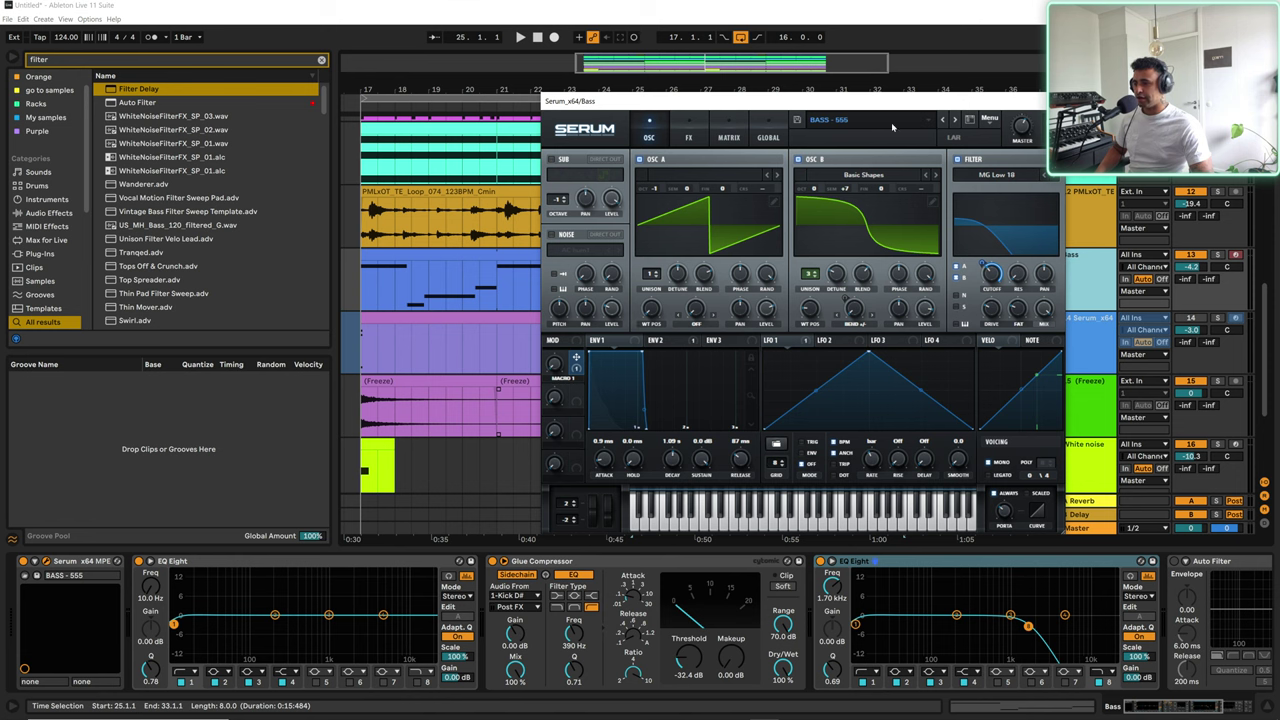
{"action": "key", "text": "ctrl+alt+p"}
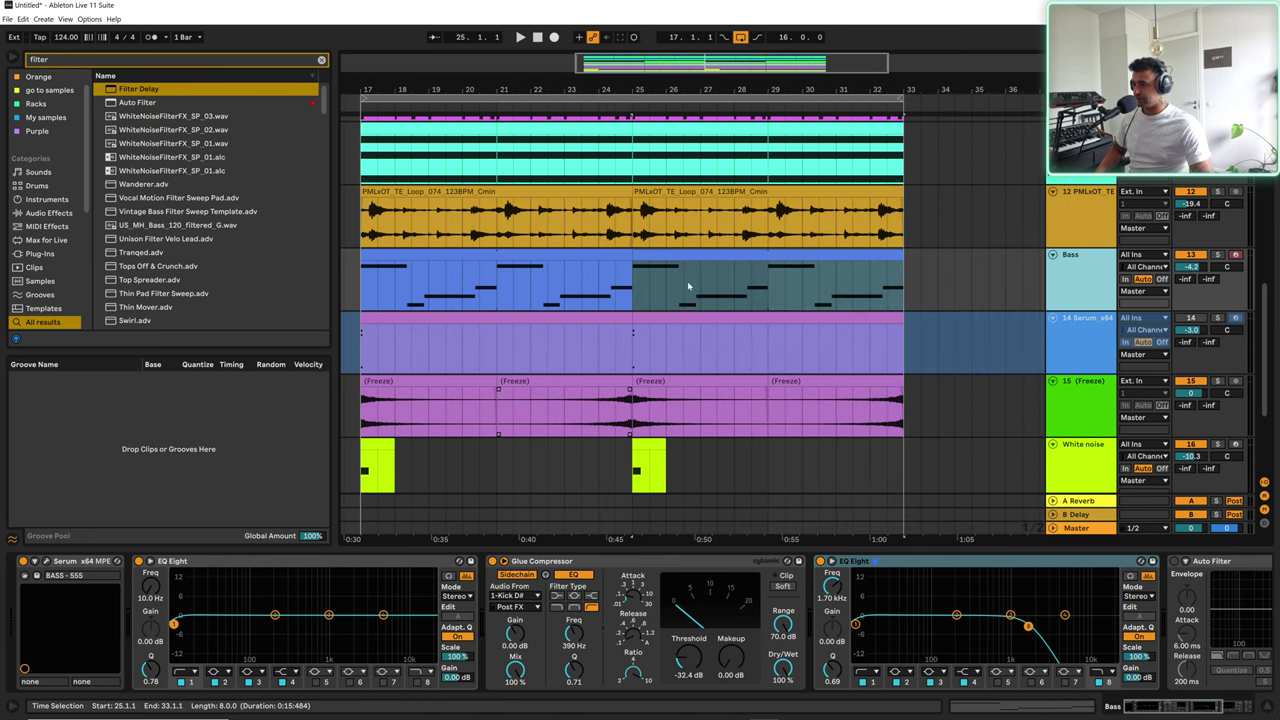
{"action": "left_click_drag", "start_coordinate": [910, 89], "coordinate": [985, 87]}
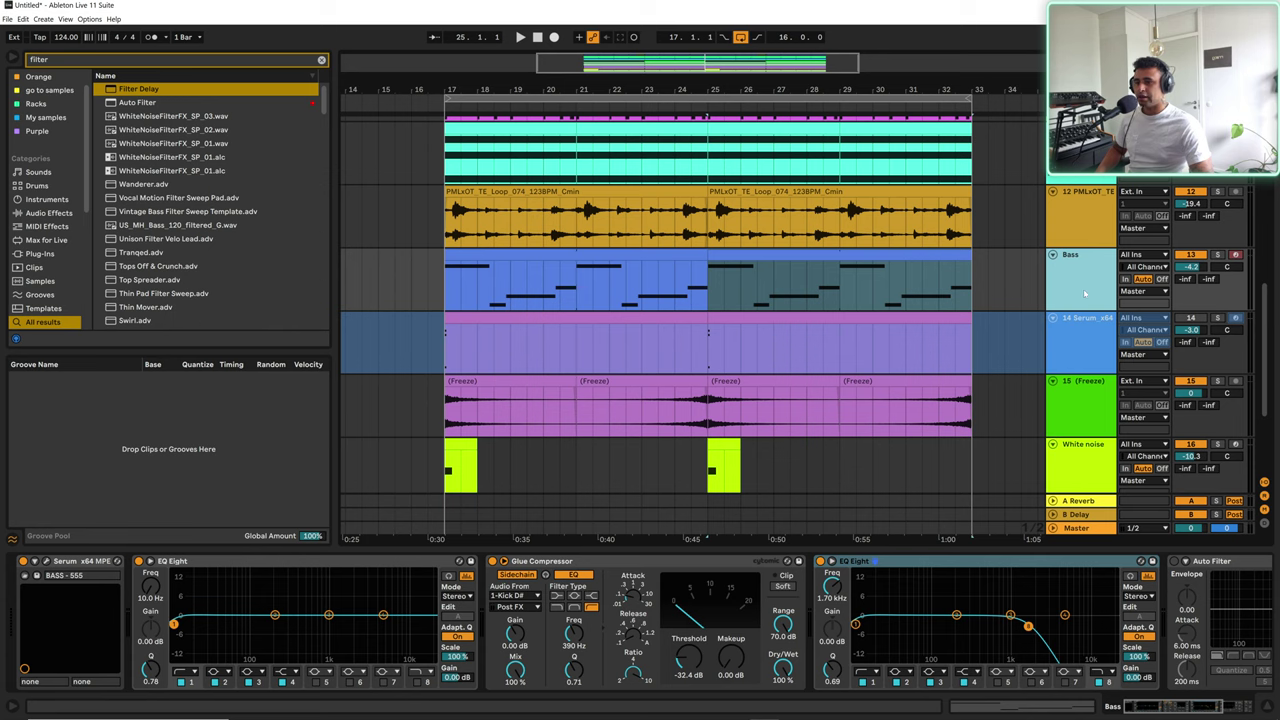
Step: Show automation lanes and expose Serum's Macro 1 as an automatable parameter on the Bass track
{"action": "key", "text": "a"}
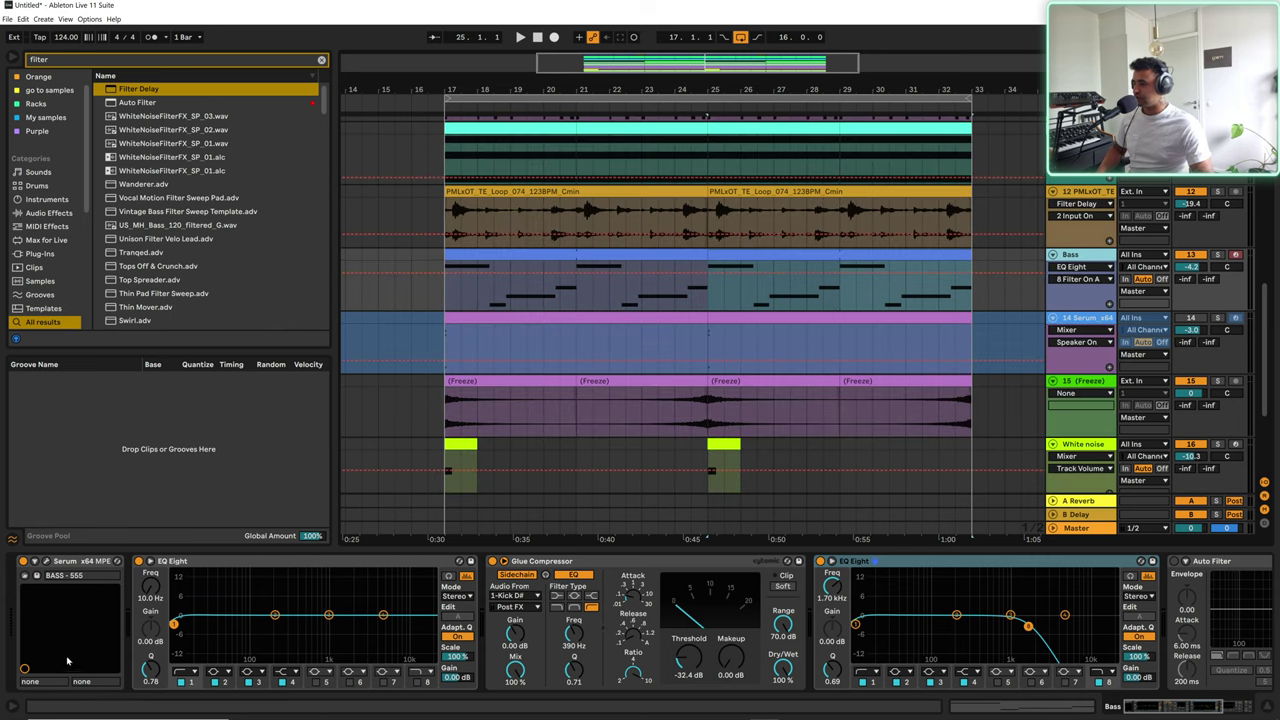
{"action": "left_click", "coordinate": [42, 683]}
{"action": "left_click", "coordinate": [44, 561]}
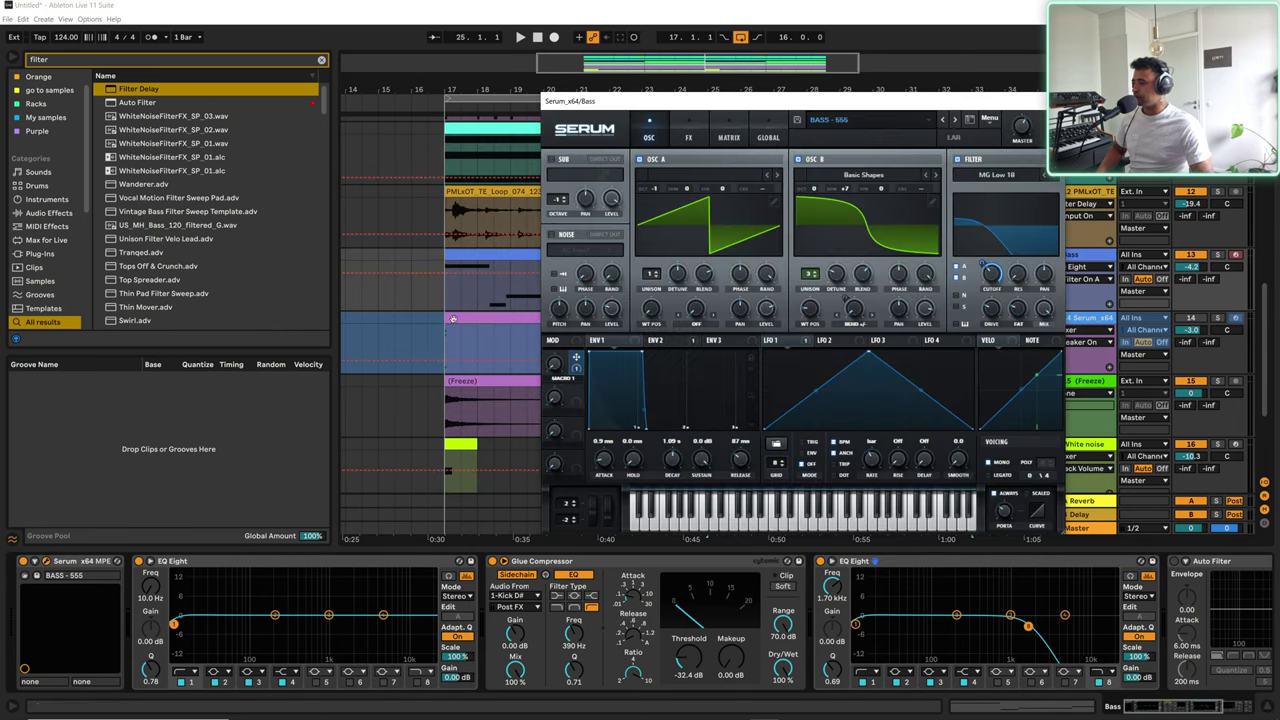
{"action": "left_click", "coordinate": [555, 367]}
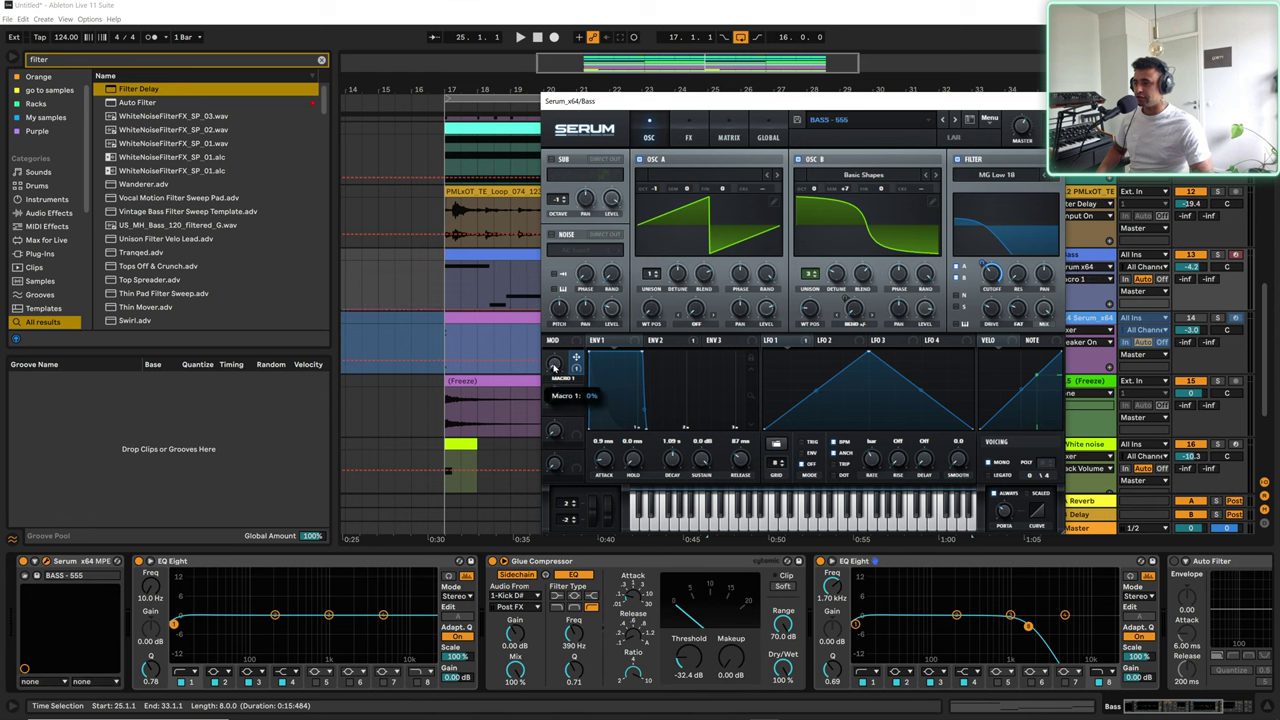
{"action": "left_click", "coordinate": [47, 681]}
{"action": "left_click", "coordinate": [40, 703]}
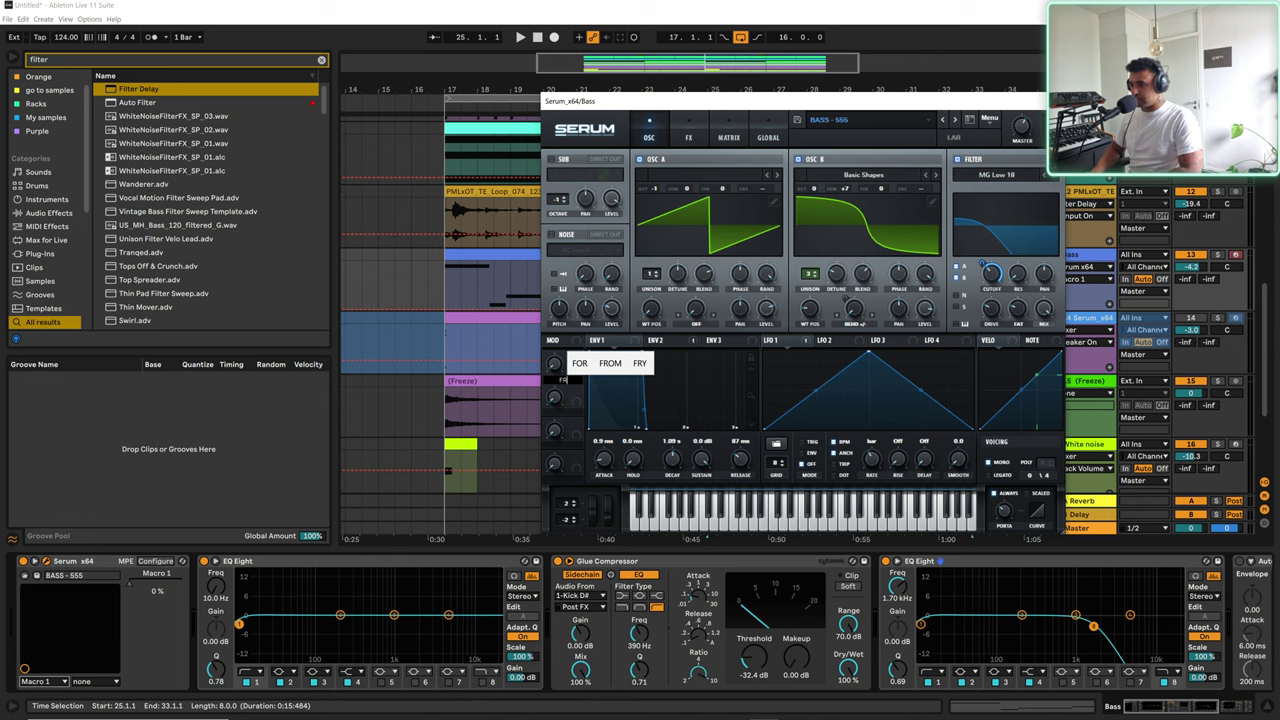
Step: Rename Serum's Macro 1 to FILTER and close the plug-in window
{"action": "type", "text": "filter"}
{"action": "key", "text": "Return"}
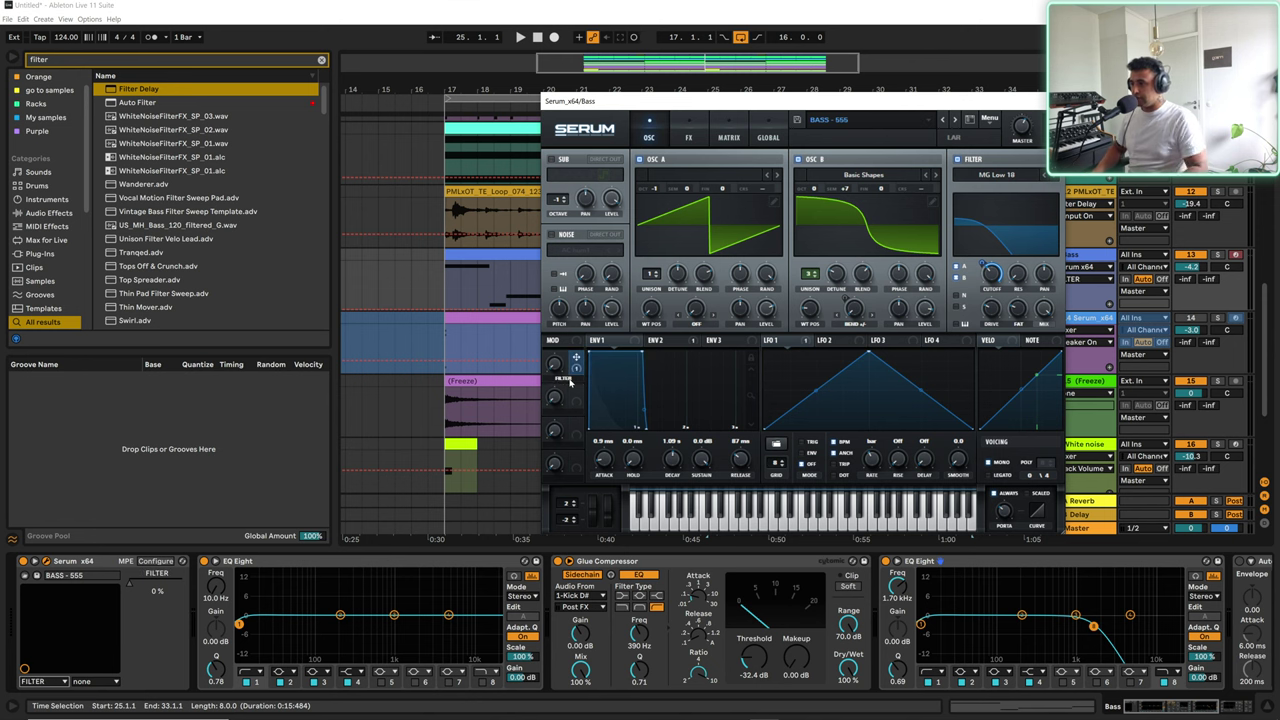
{"action": "left_click", "coordinate": [1054, 101]}
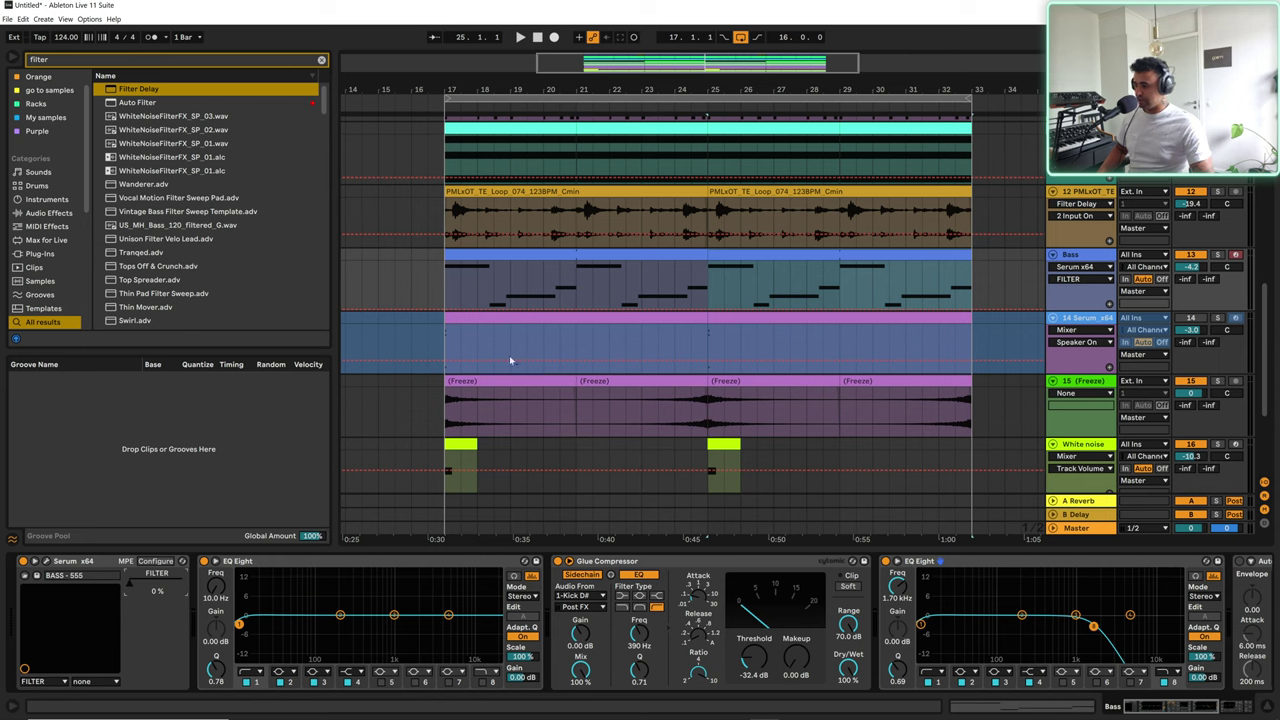
Step: Automate the Bass FILTER macro to rise to about 12% at bar 25 and climb further toward bar 33, audition it, and hide automation
{"action": "key", "text": "a"}
{"action": "key", "text": "a"}
{"action": "left_click", "coordinate": [707, 311]}
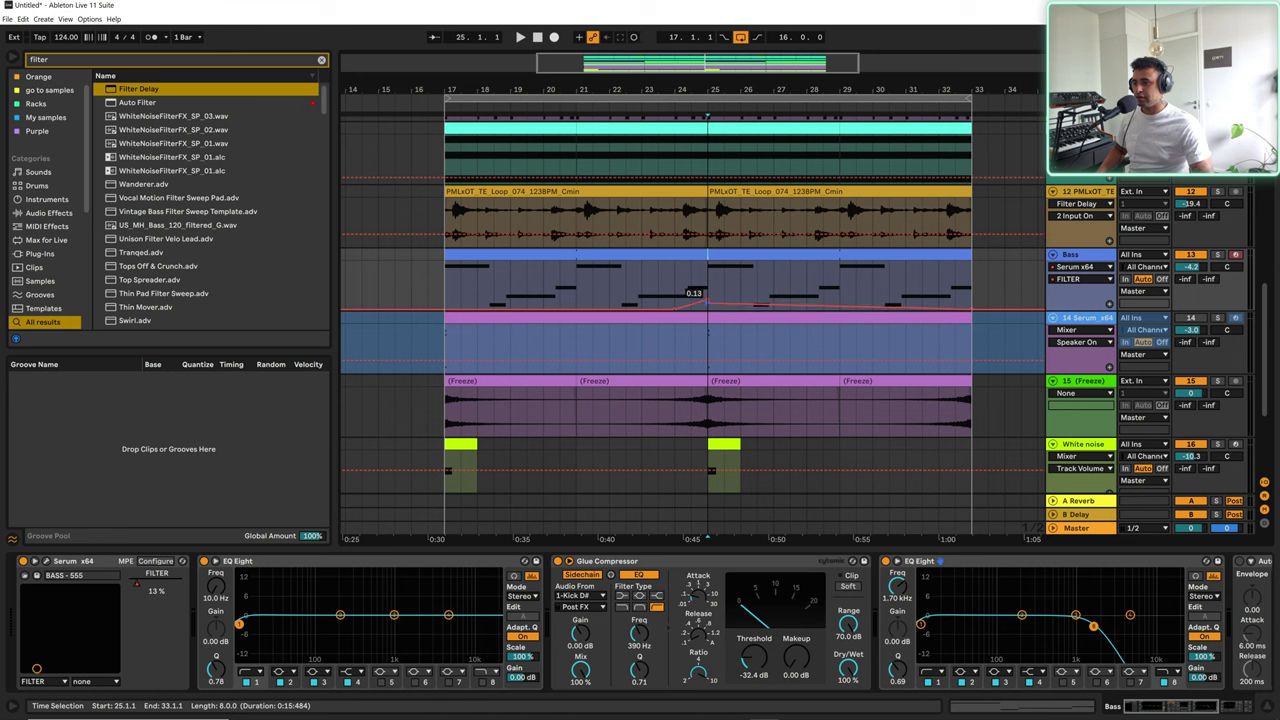
{"action": "left_click_drag", "start_coordinate": [955, 311], "coordinate": [955, 297]}
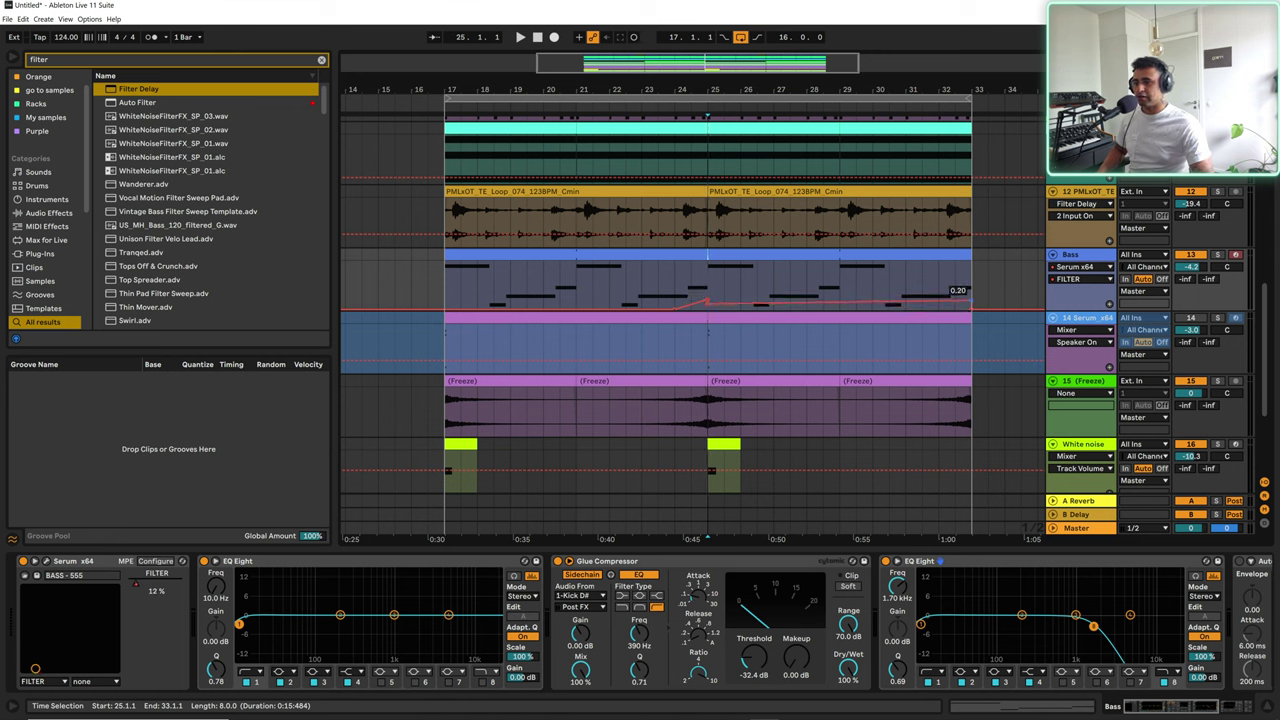
{"action": "left_click", "coordinate": [607, 285]}
{"action": "key", "text": "space"}
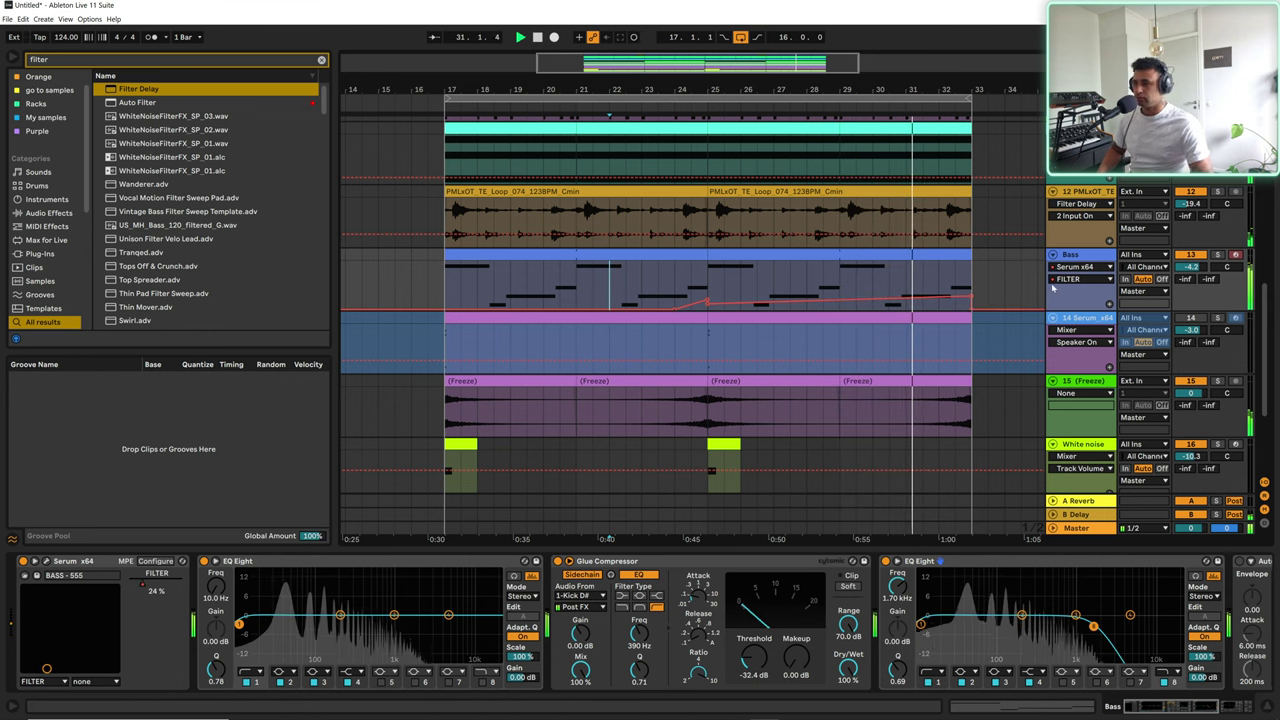
{"action": "key", "text": "a"}
Step: Open the second Bass clip's notes and shorten the opening C2 to three beats, auditioning the change
{"action": "scroll", "coordinate": [1020, 329], "scroll_direction": "up", "scroll_amount": 3}
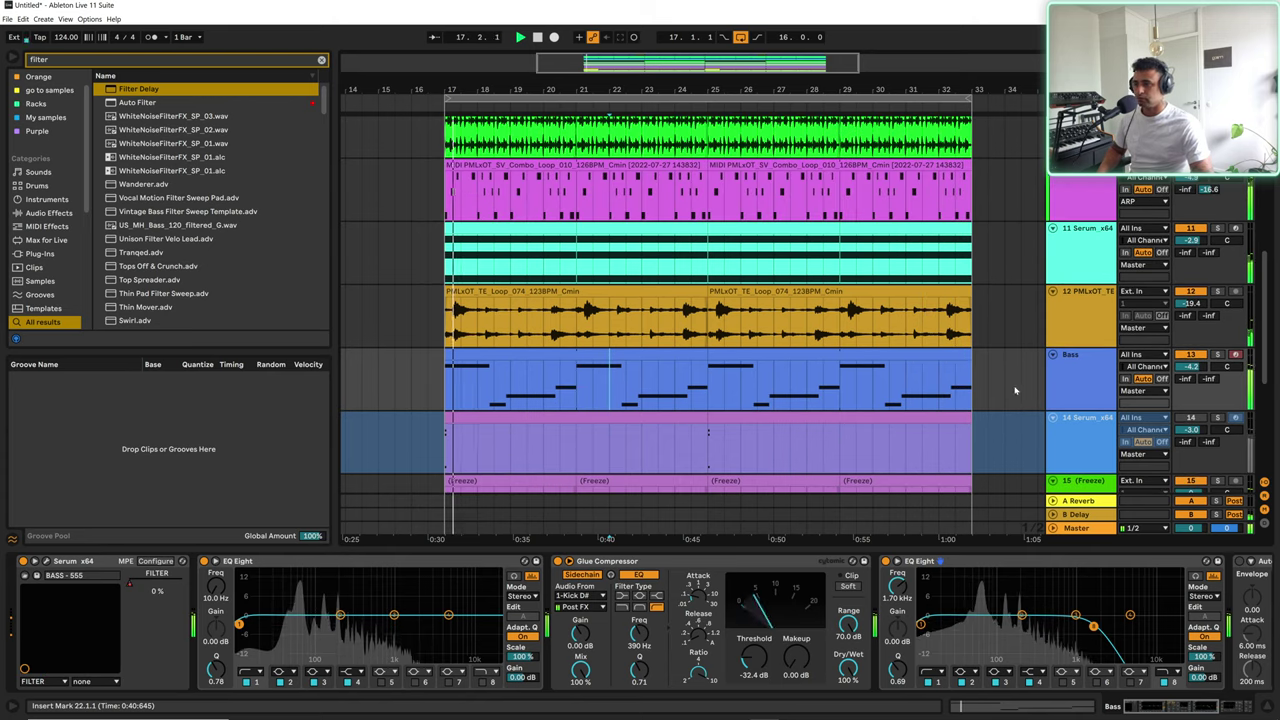
{"action": "left_click", "coordinate": [726, 358]}
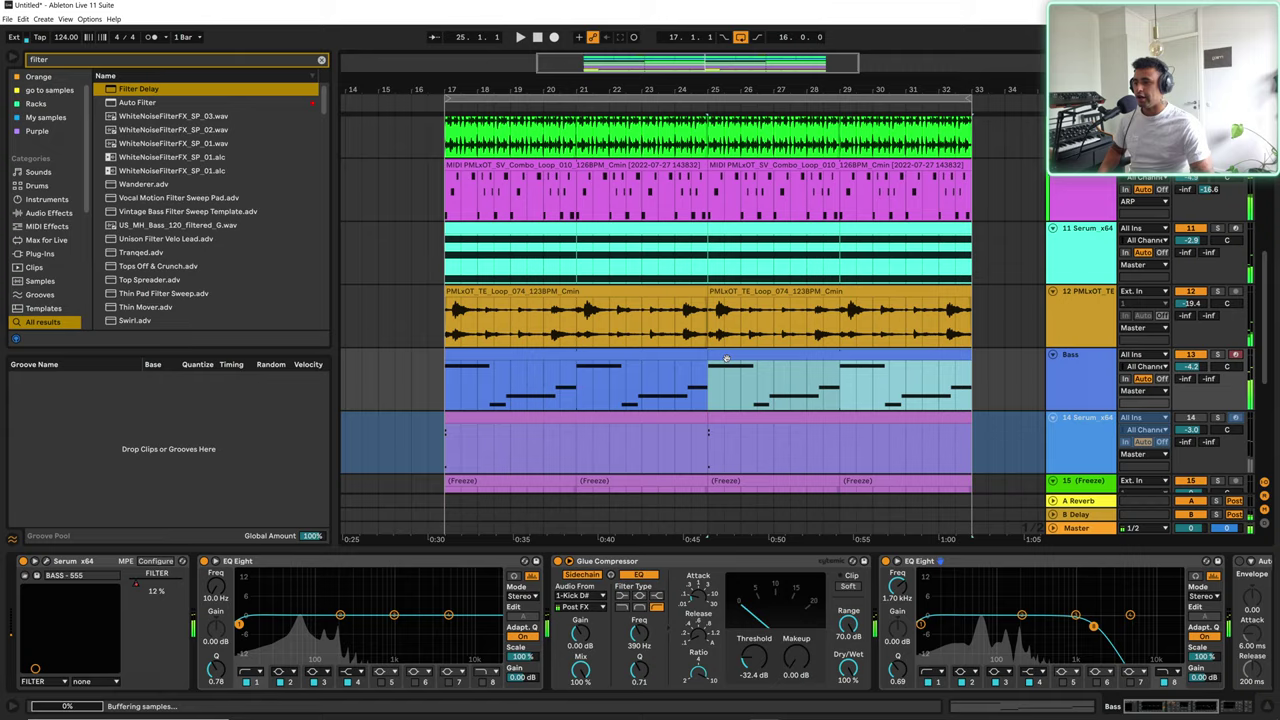
{"action": "double_click", "coordinate": [726, 358]}
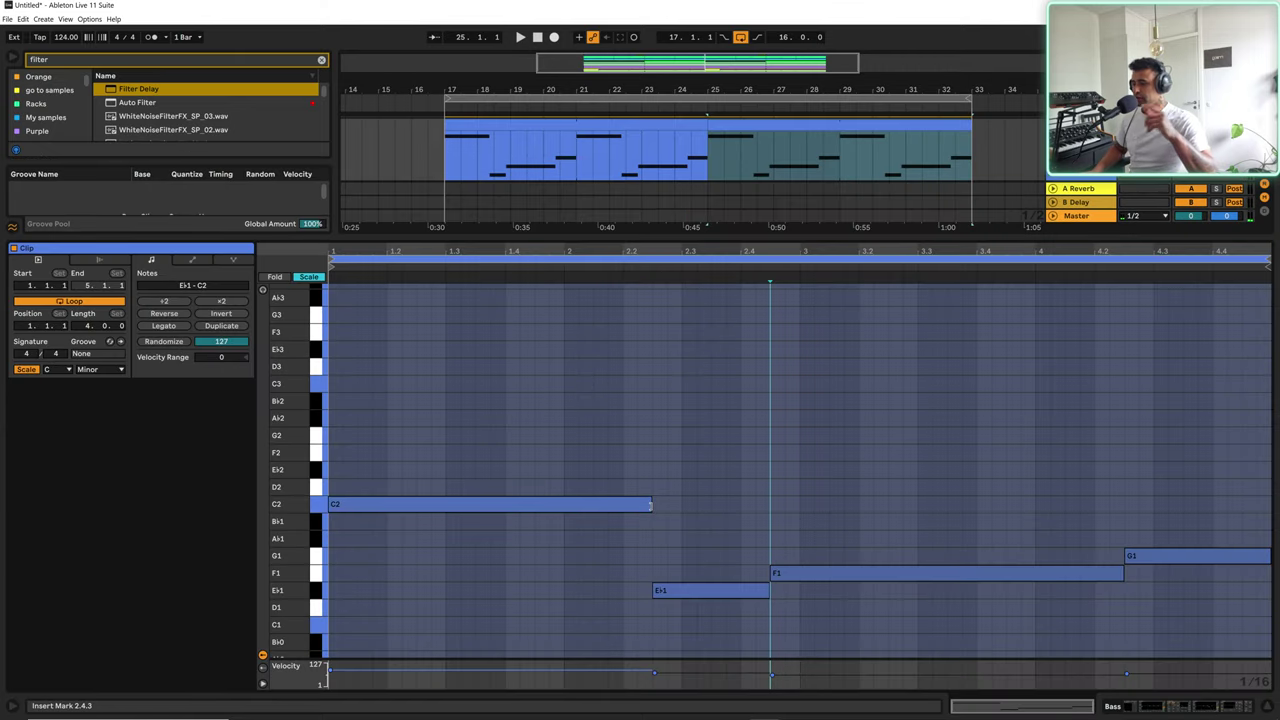
{"action": "left_click_drag", "start_coordinate": [651, 504], "coordinate": [459, 506]}
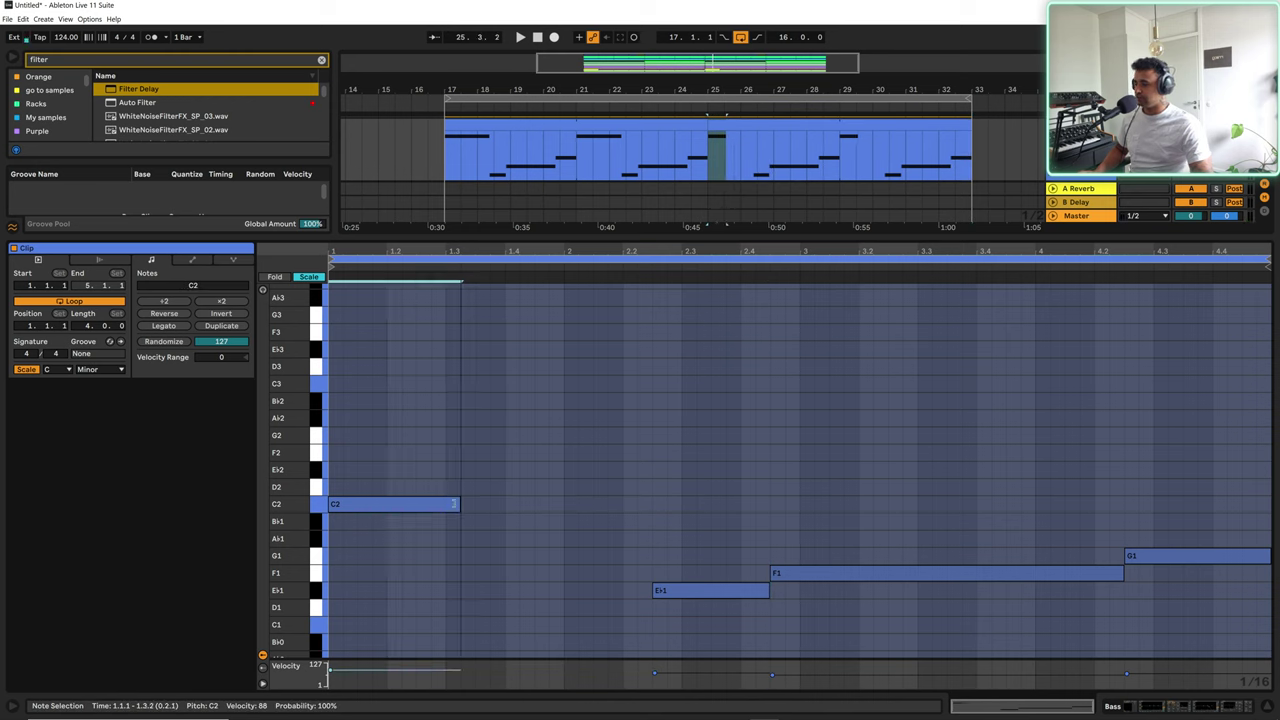
{"action": "key", "text": "space"}
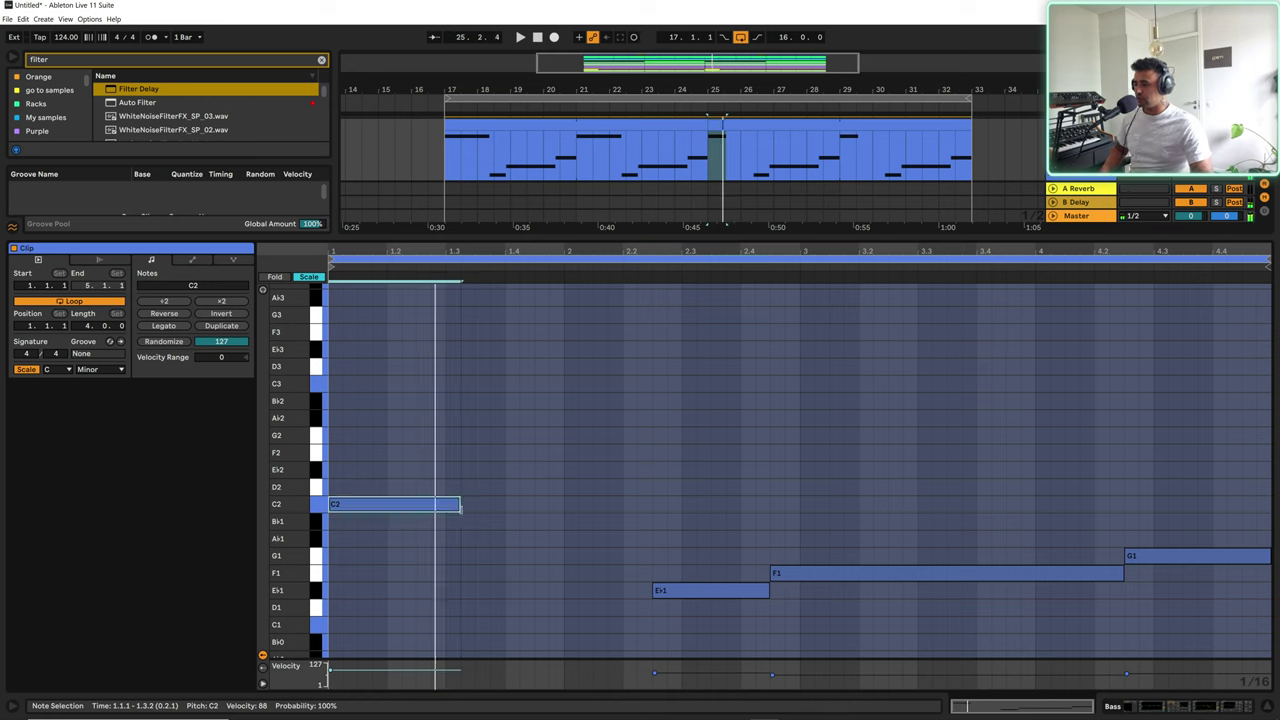
{"action": "key", "text": "space"}
{"action": "left_click_drag", "start_coordinate": [460, 505], "coordinate": [505, 503]}
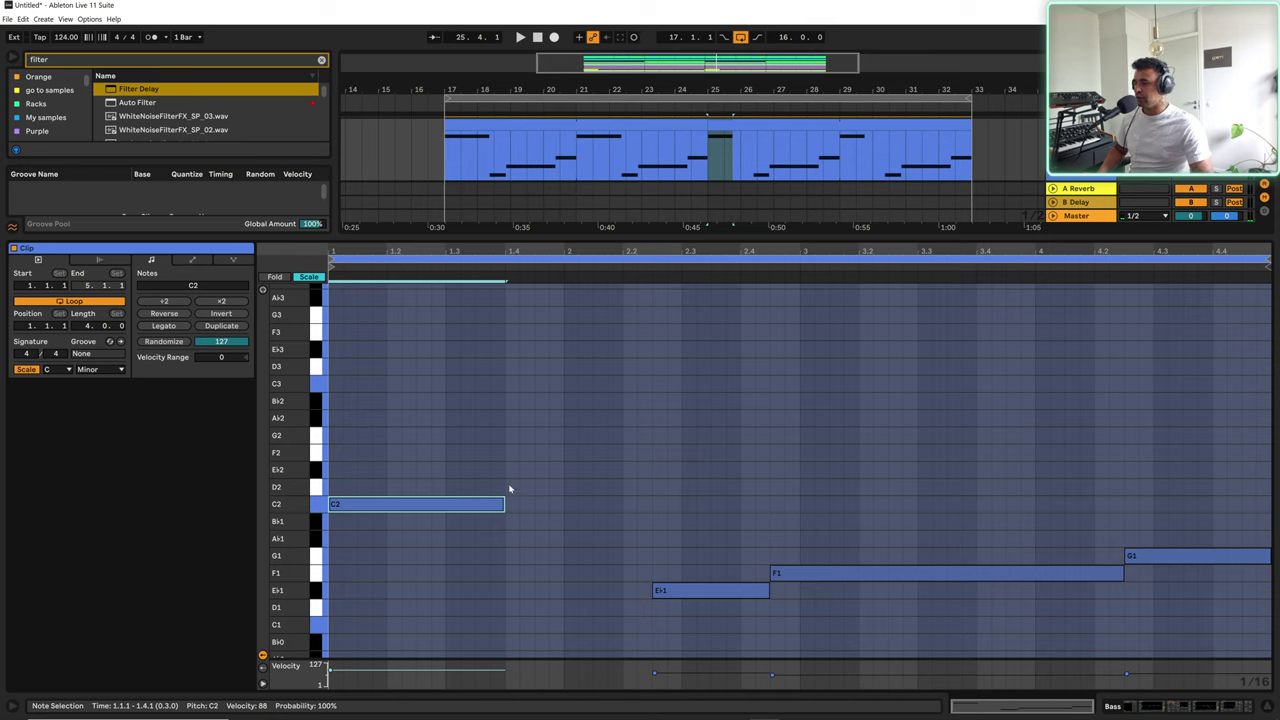
Step: Add a one-beat A♭1 note after the C2, shift it to the start of bar 2, and lengthen C2 to meet it
{"action": "double_click", "coordinate": [511, 540]}
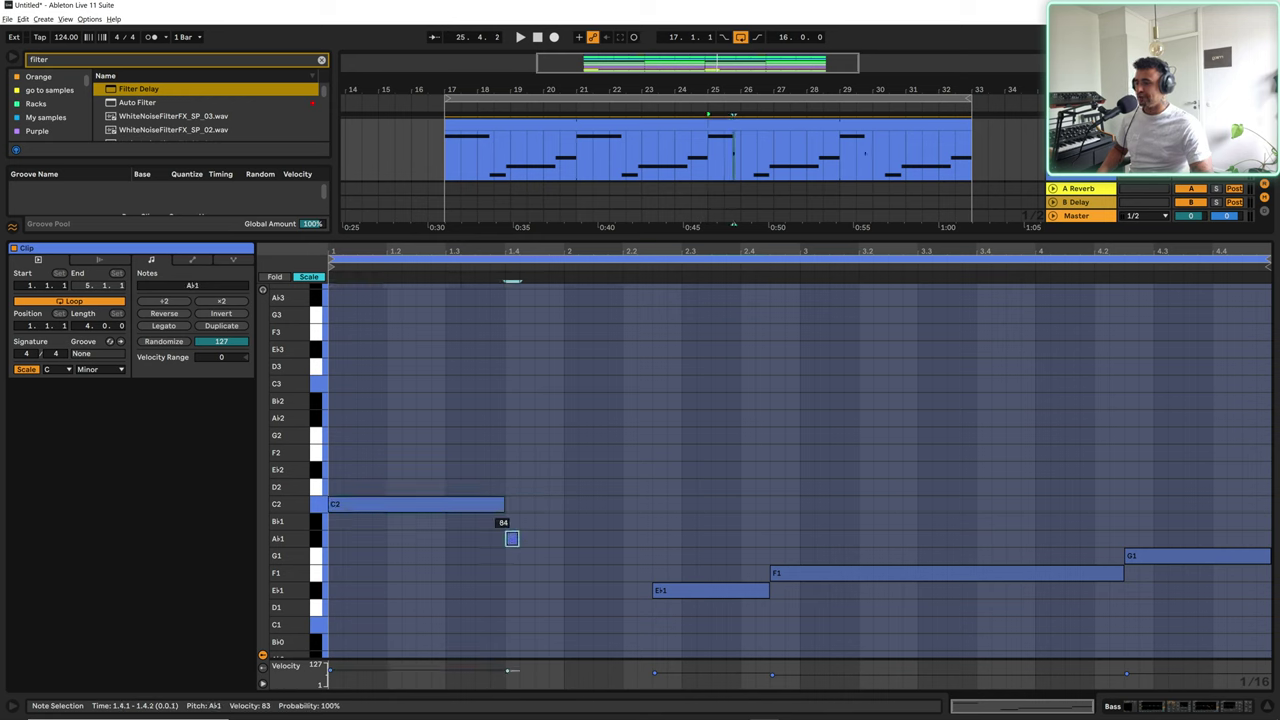
{"action": "left_click_drag", "start_coordinate": [512, 539], "coordinate": [563, 542]}
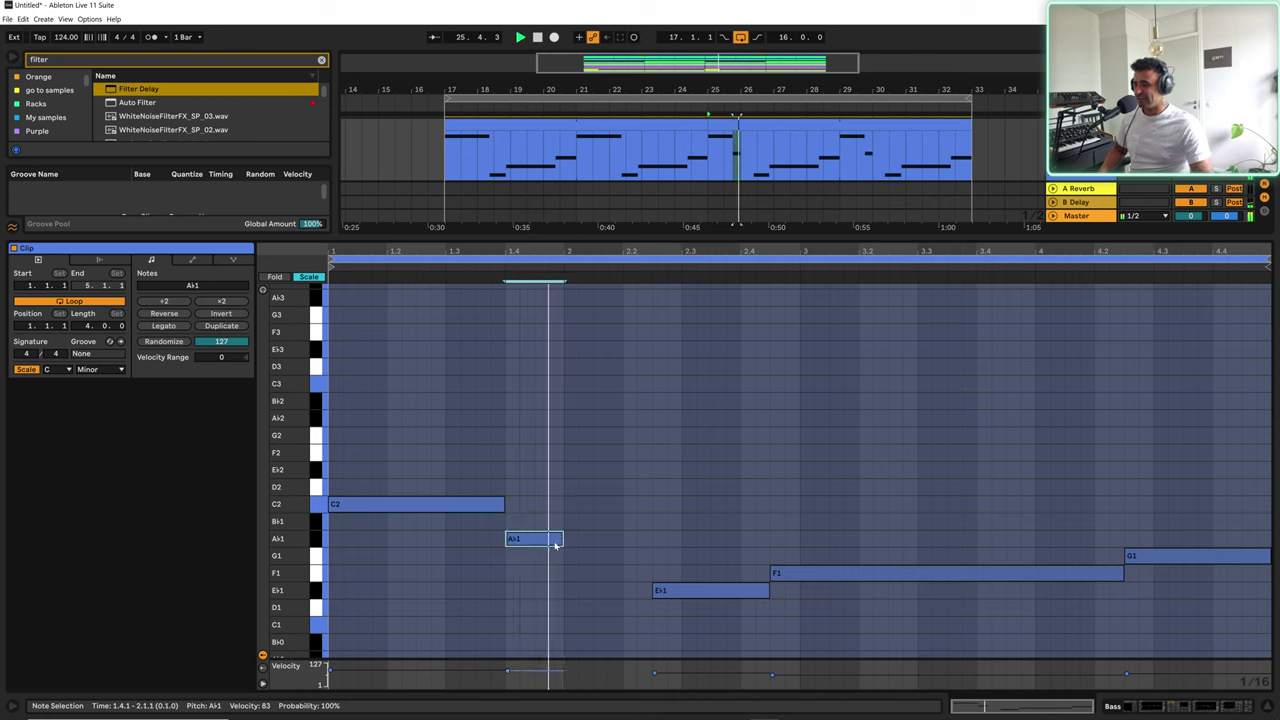
{"action": "left_click_drag", "start_coordinate": [526, 543], "coordinate": [585, 545]}
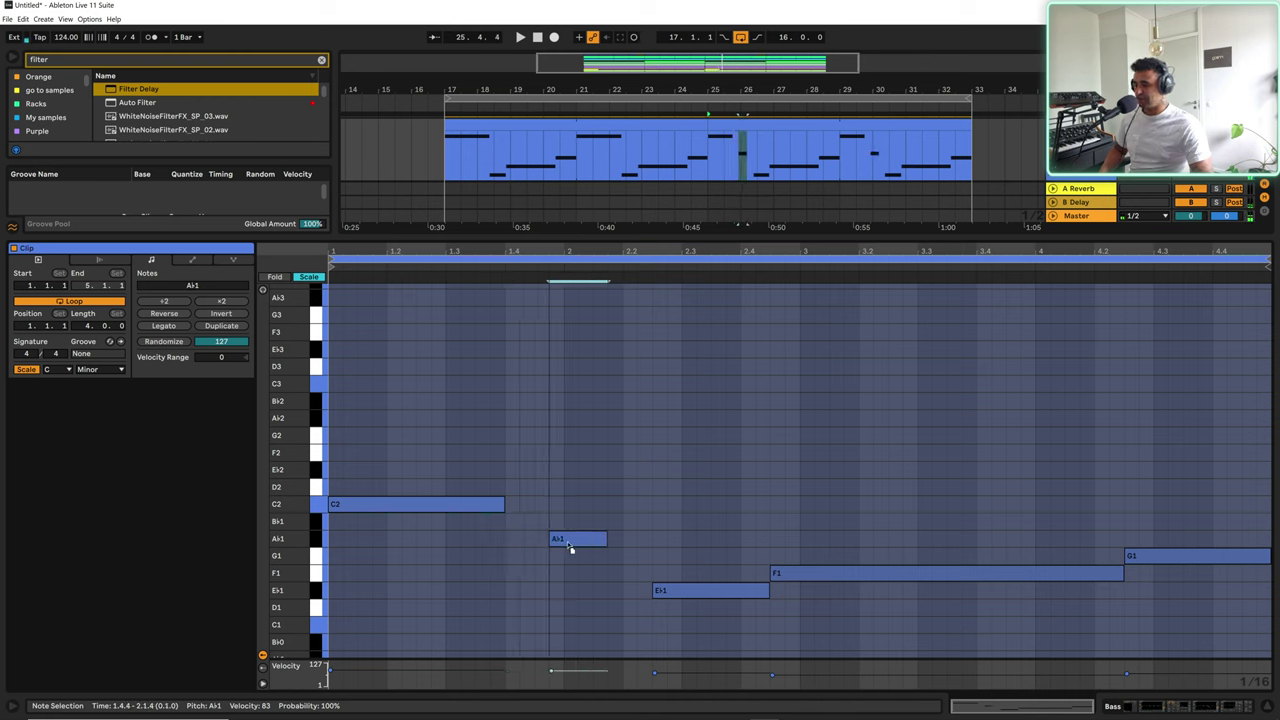
{"action": "left_click_drag", "start_coordinate": [502, 503], "coordinate": [564, 504]}
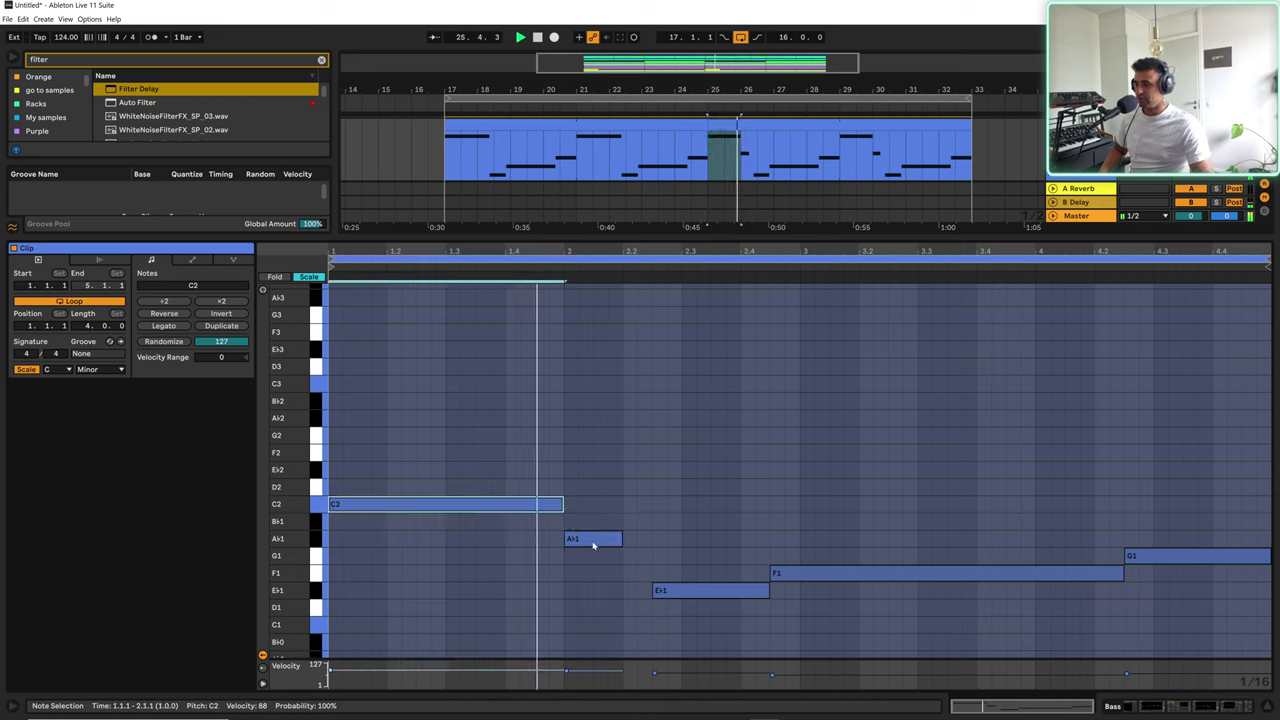
Step: Copy the A♭1 note to E♭2 at 2.1.3, and retime C2 to end at 1.4.4 and A♭1 to span 1.4.4–2.1.3
{"action": "left_click_drag", "start_coordinate": [575, 545], "coordinate": [627, 476]}
{"action": "left_click_drag", "start_coordinate": [564, 504], "coordinate": [549, 504]}
{"action": "key", "text": "space"}
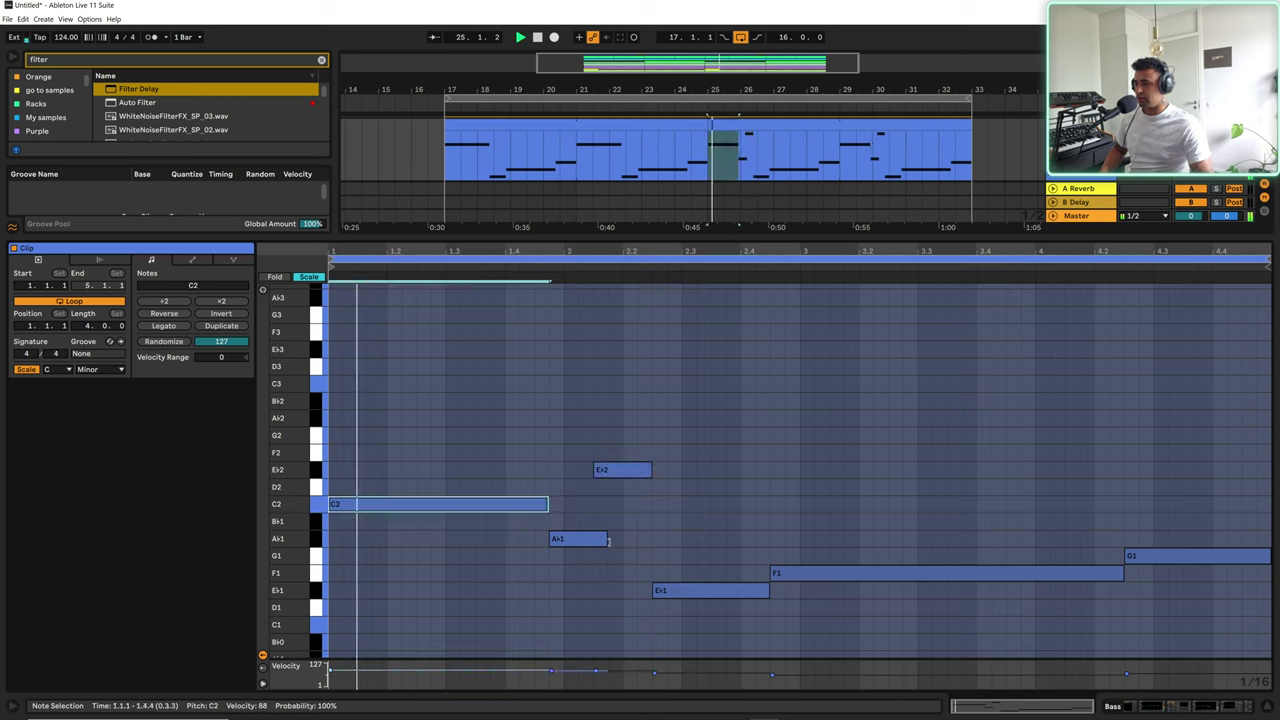
{"action": "left_click_drag", "start_coordinate": [606, 538], "coordinate": [593, 538]}
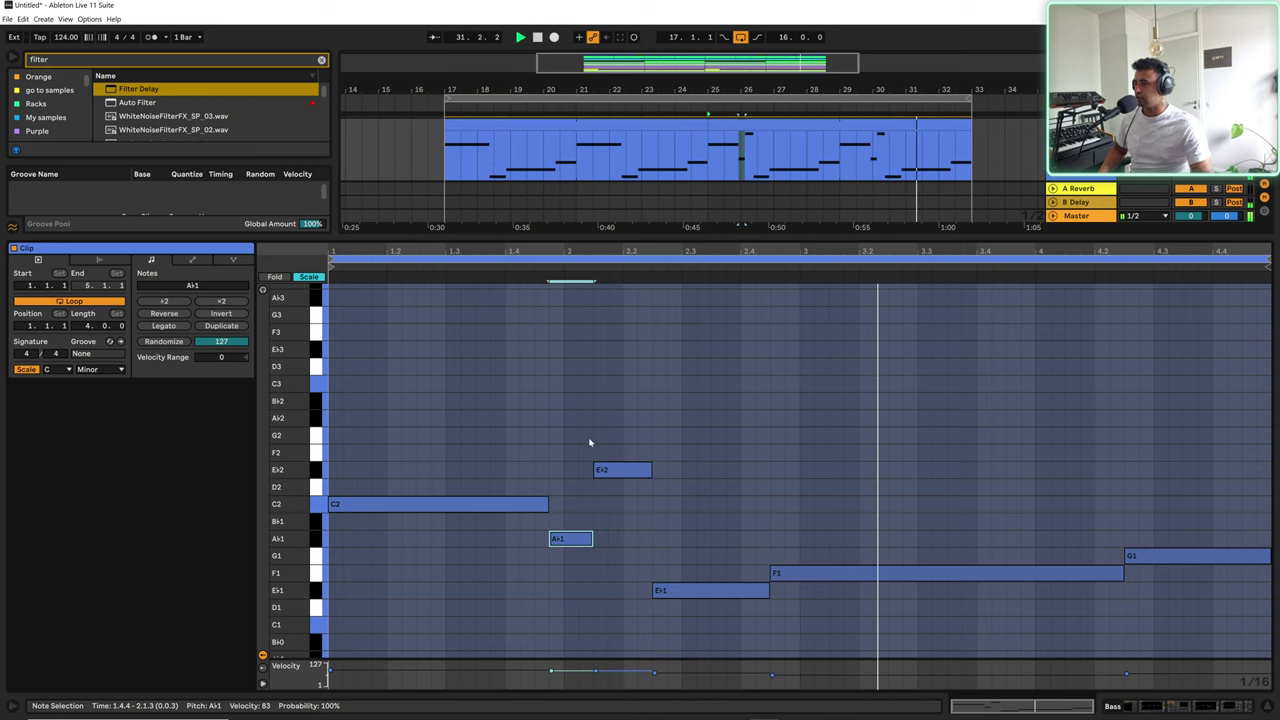
Step: Duplicate the Bass clip's loop to eight bars and lower the repeated E♭2 note in bar 6 to D2
{"action": "left_click", "coordinate": [206, 326]}
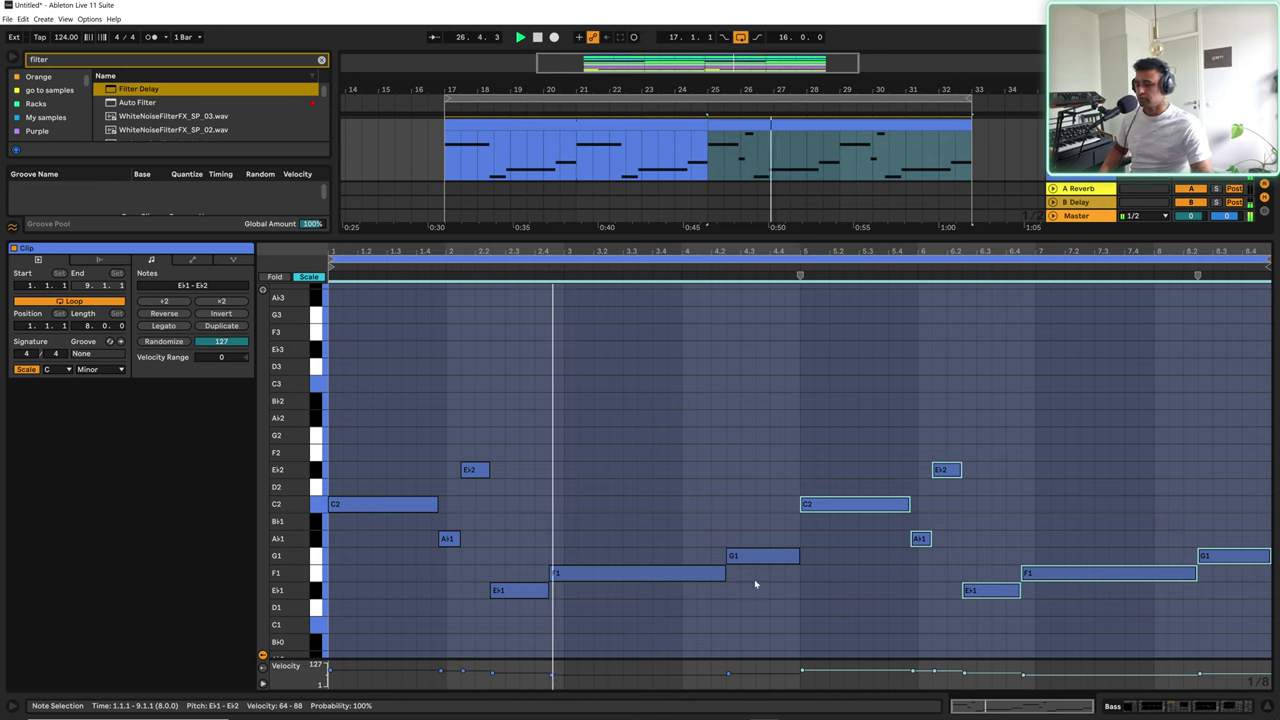
{"action": "left_click", "coordinate": [868, 545]}
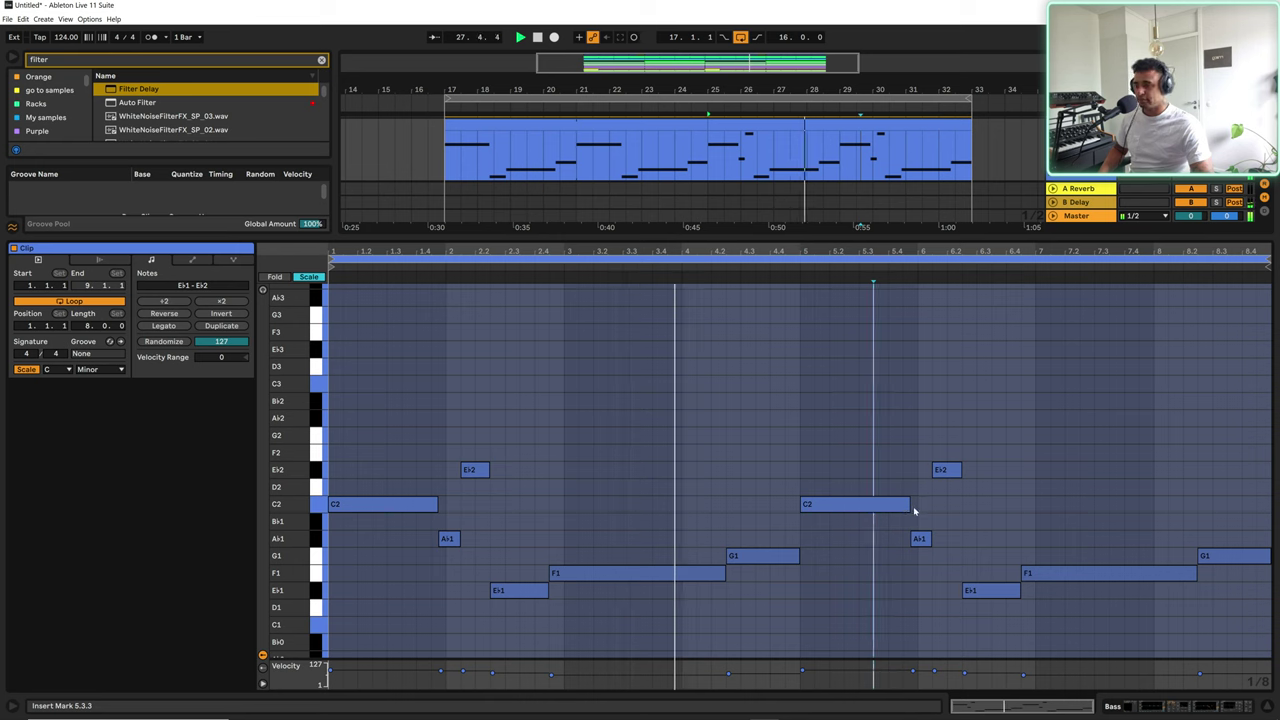
{"action": "left_click", "coordinate": [946, 470]}
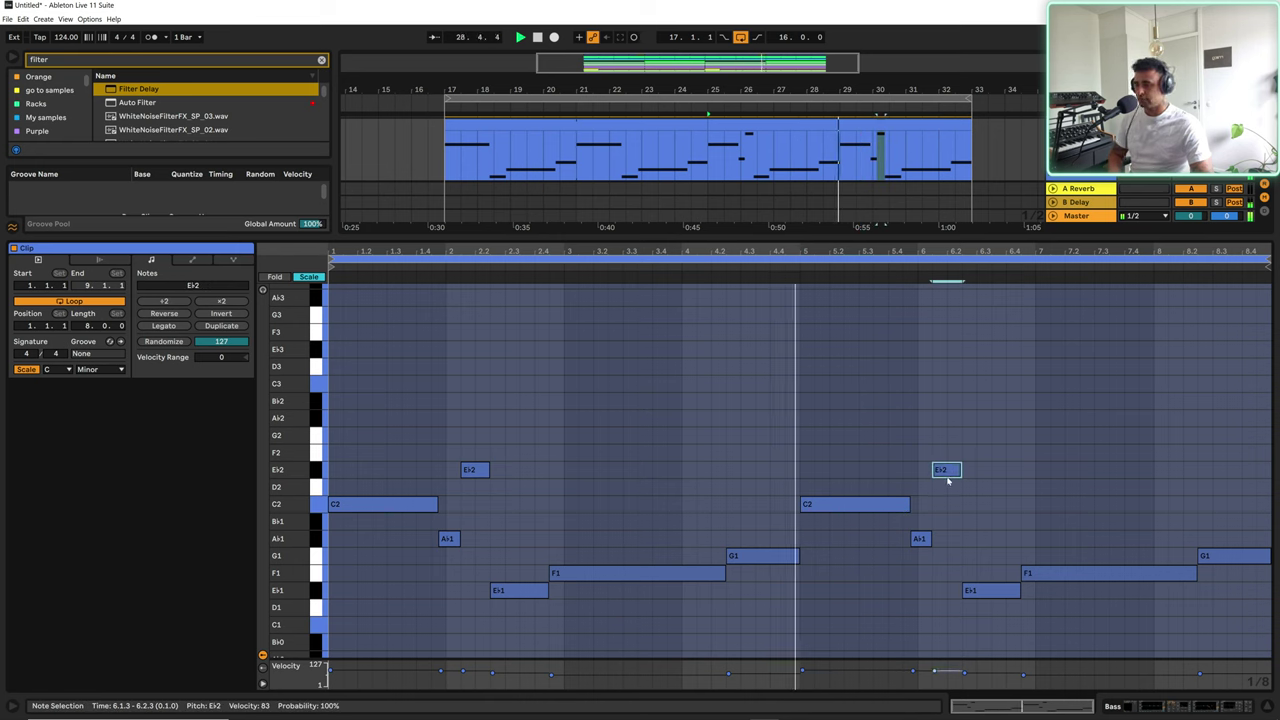
{"action": "key", "text": "Down"}
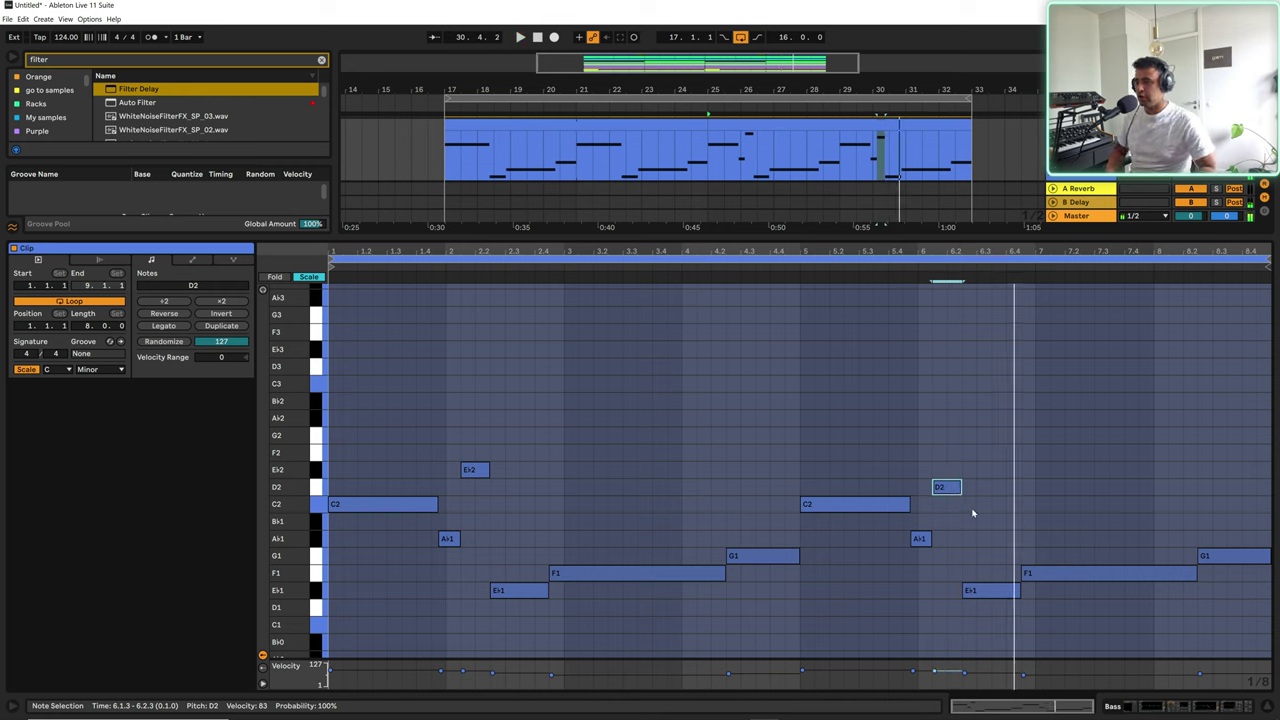
Step: Raise the selected D2 note in bar 6 of the Bass clip to F2, audition it and close the clip's notes
{"action": "key", "text": "Up"}
{"action": "key", "text": "Up"}
{"action": "key", "text": "Up"}
{"action": "left_click", "coordinate": [781, 278]}
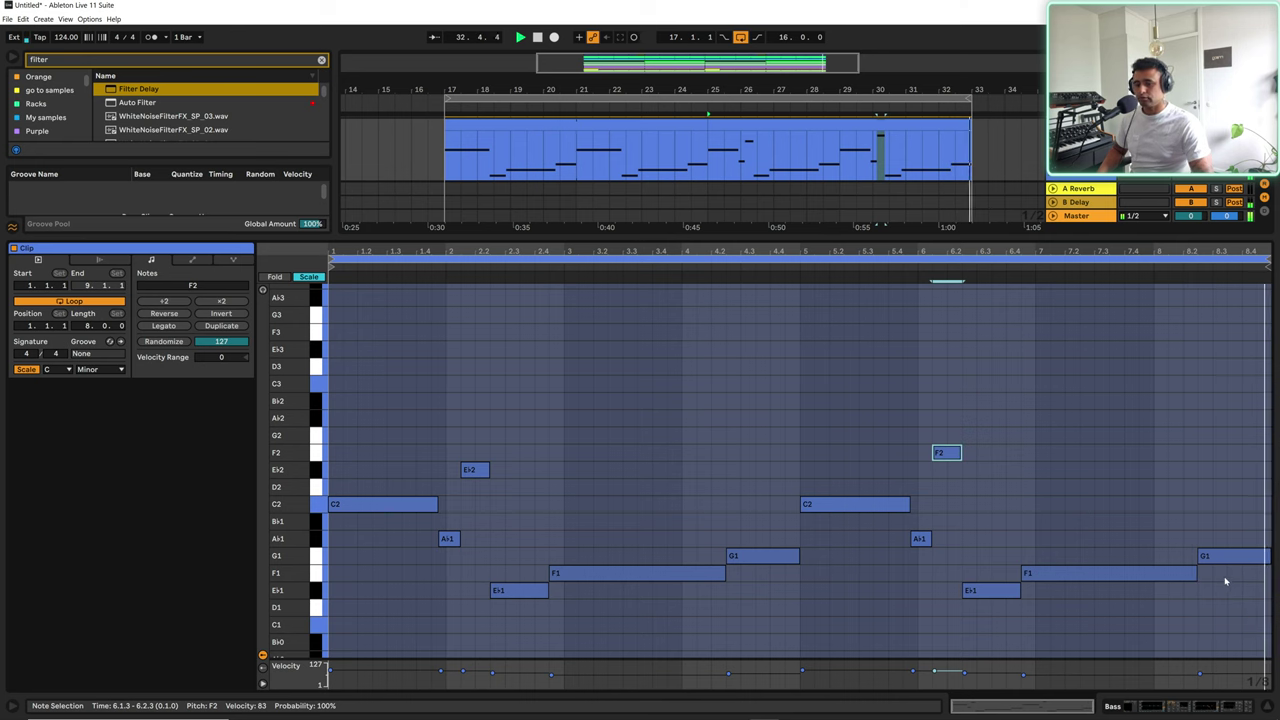
{"action": "left_click", "coordinate": [1267, 707]}
Step: Check Serum on the sustained White noise track 17 and assign Macro 1 as the device's horizontal XY control
{"action": "scroll", "coordinate": [760, 300], "scroll_direction": "up", "scroll_amount": 6}
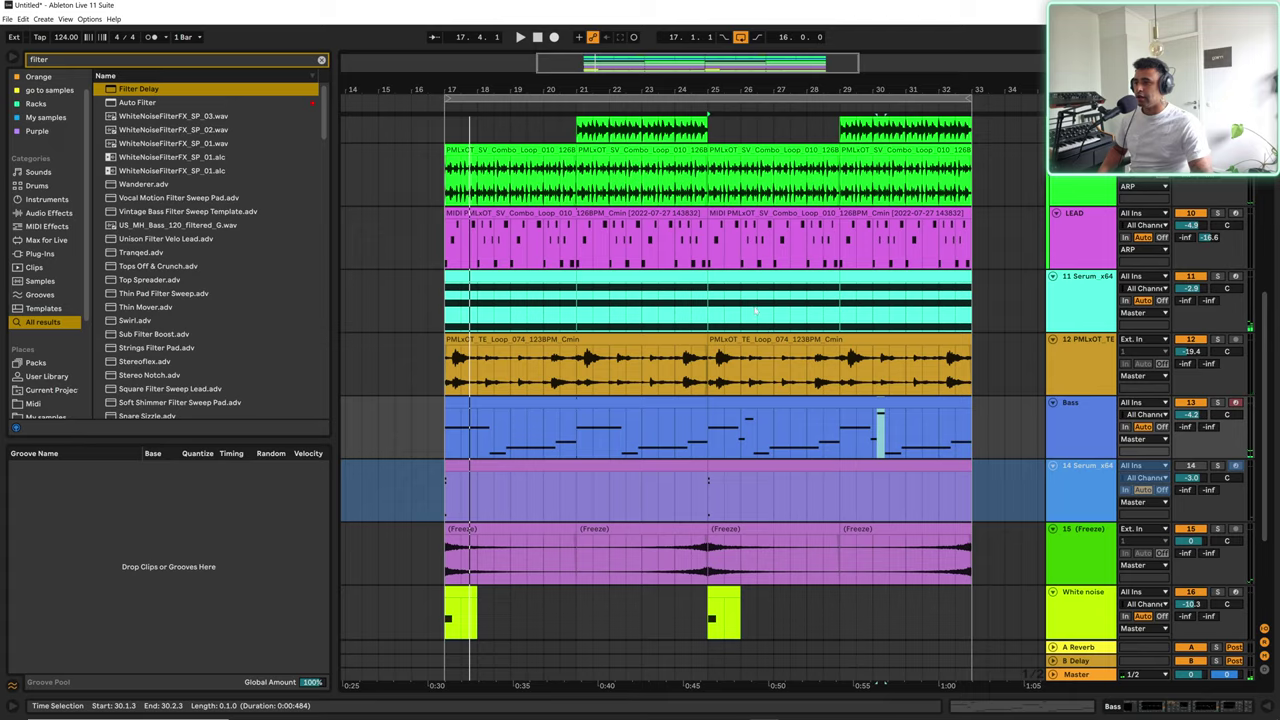
{"action": "scroll", "coordinate": [750, 390], "scroll_direction": "down", "scroll_amount": 6}
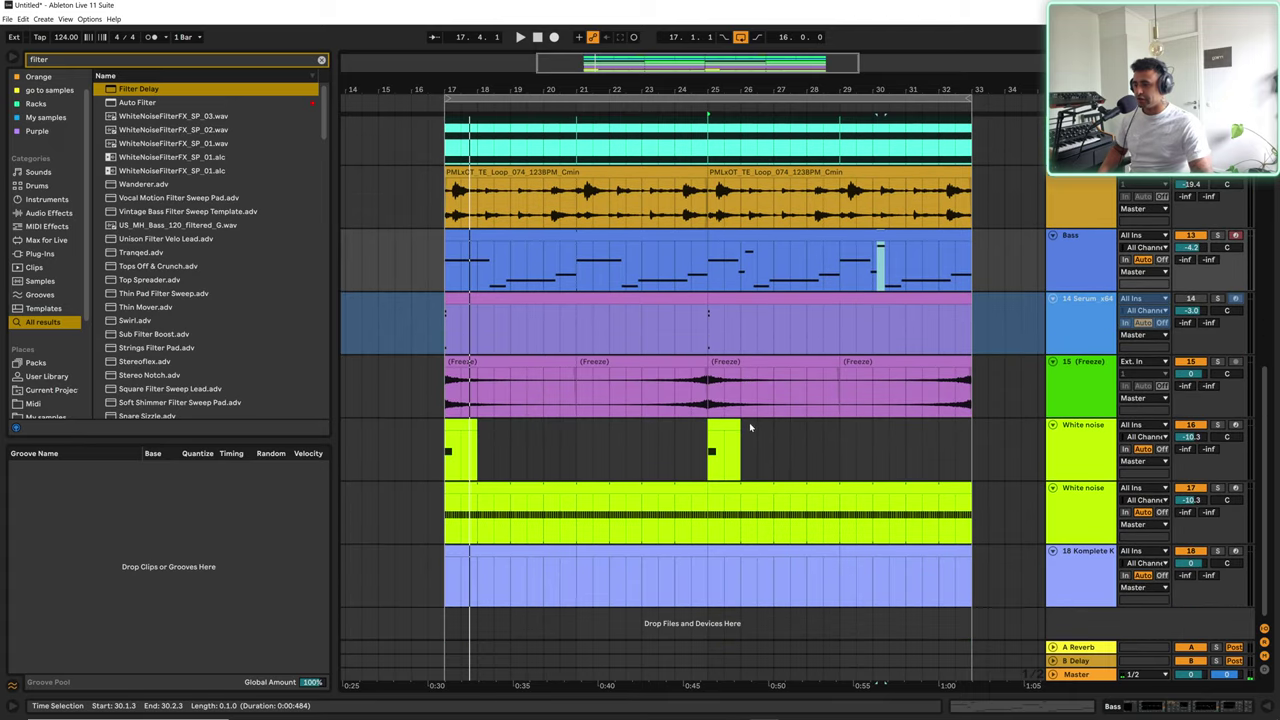
{"action": "left_click", "coordinate": [1079, 518]}
{"action": "left_click", "coordinate": [1188, 711]}
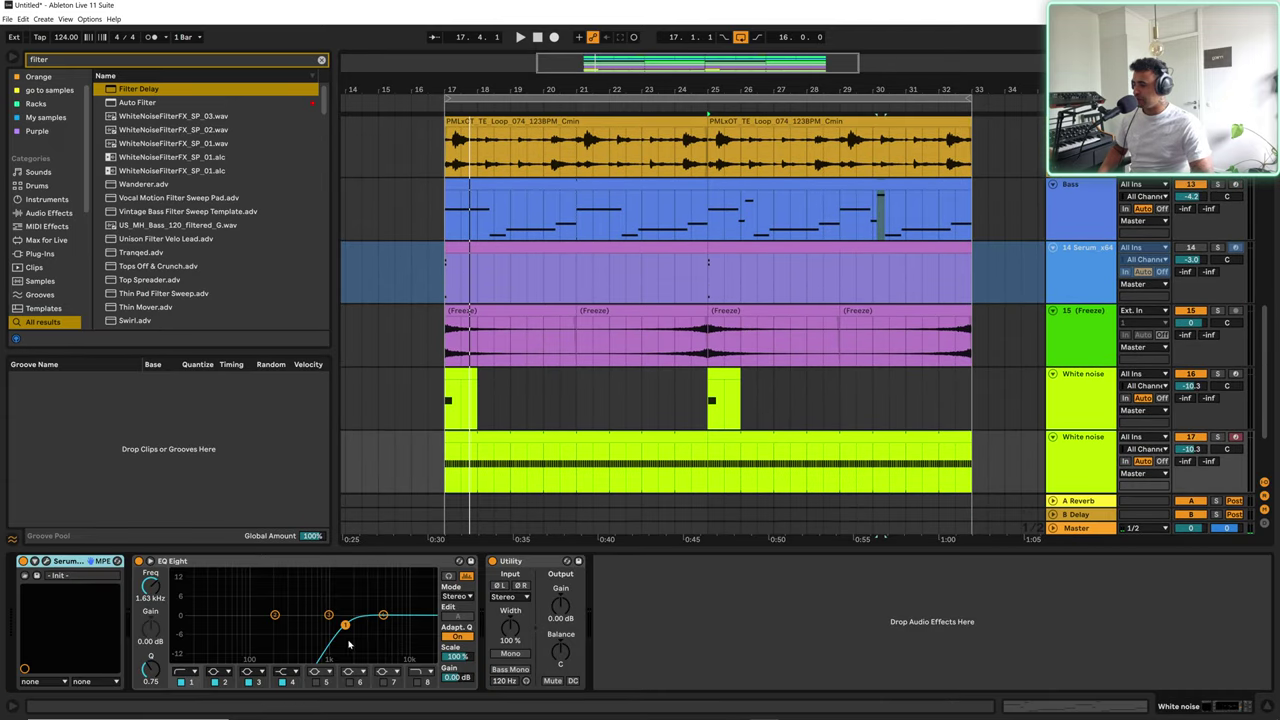
{"action": "left_click", "coordinate": [44, 563]}
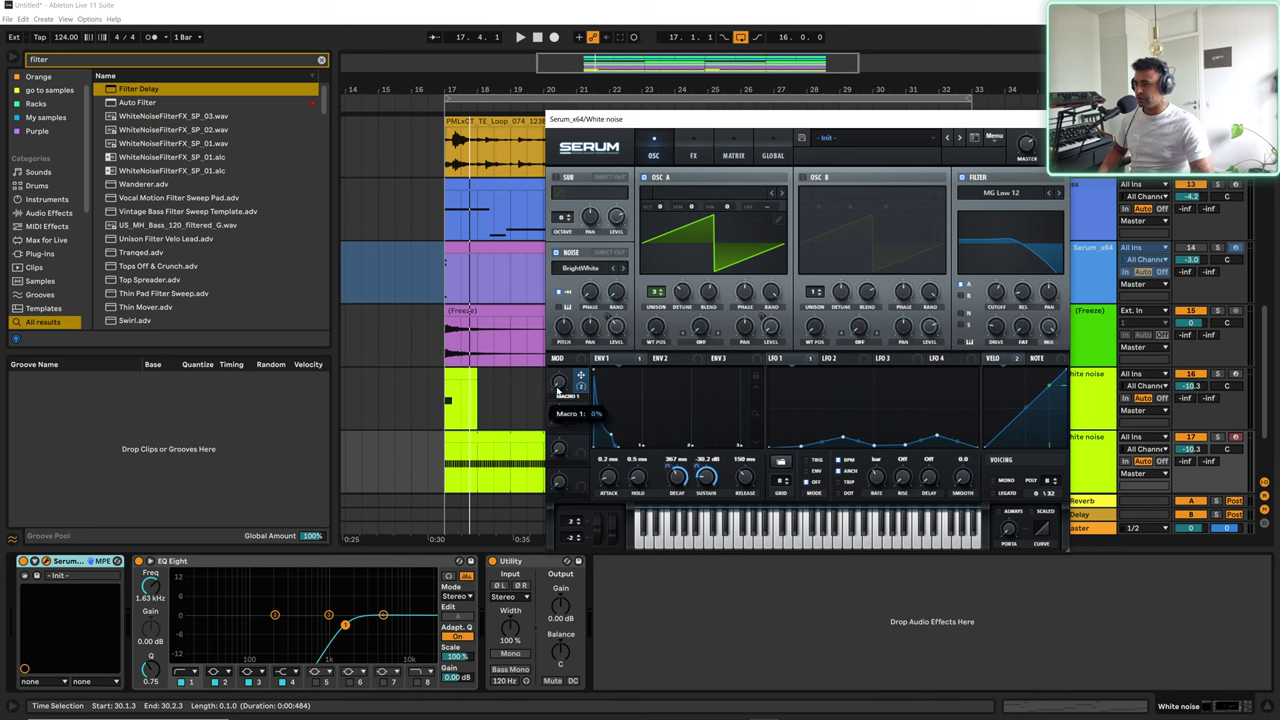
{"action": "left_click", "coordinate": [40, 681]}
{"action": "left_click", "coordinate": [43, 700]}
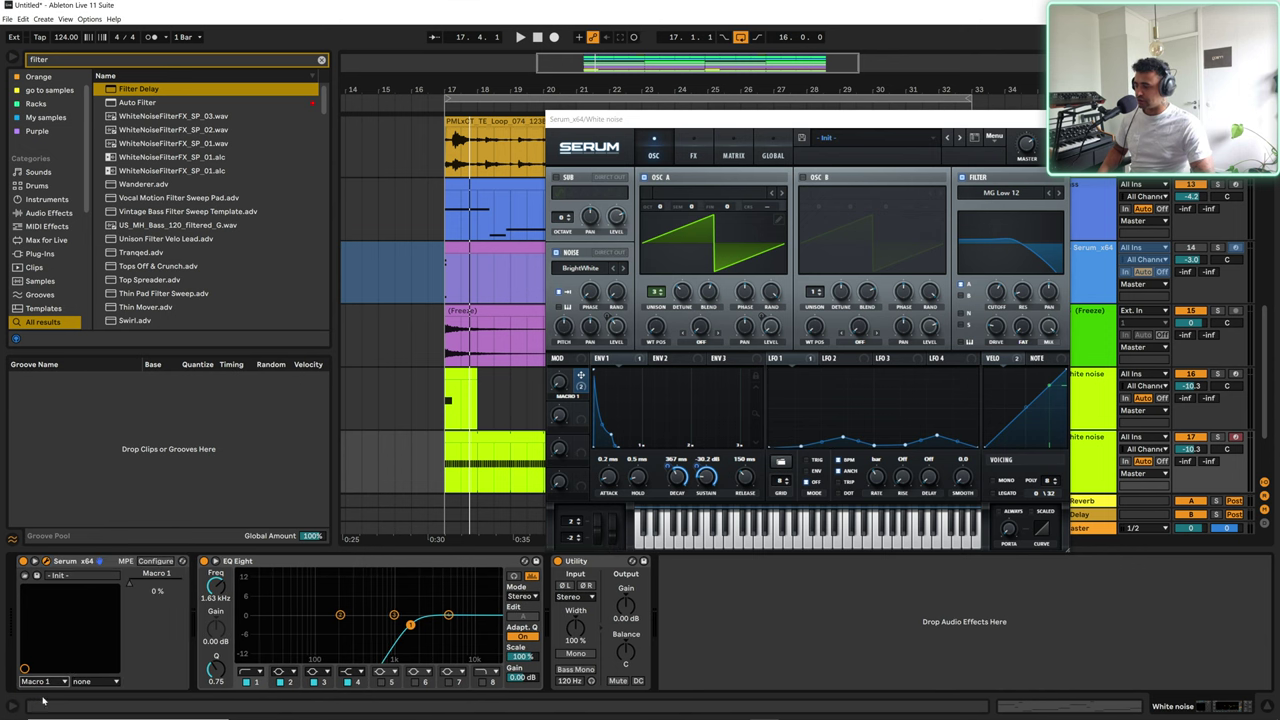
{"action": "left_click", "coordinate": [1057, 119]}
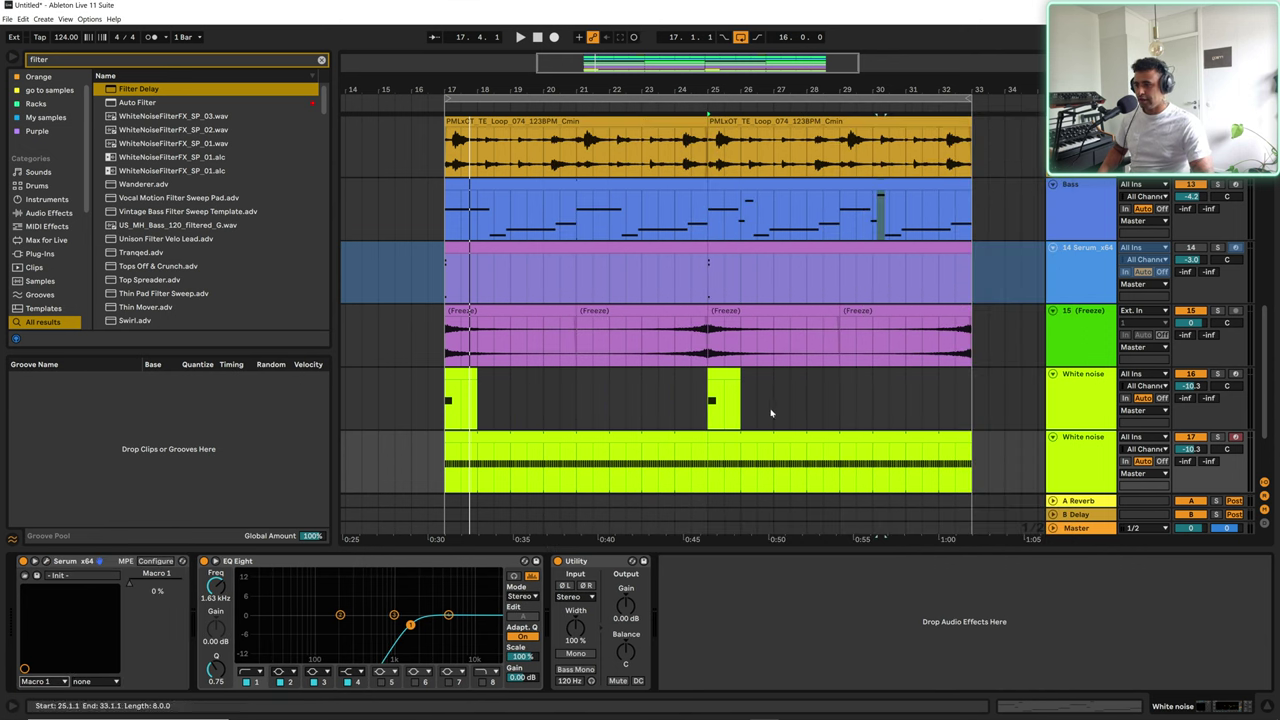
Step: Automate Macro 1 on White noise track 17 to step up to 18% from bar 25, and audition the change
{"action": "key", "text": "a"}
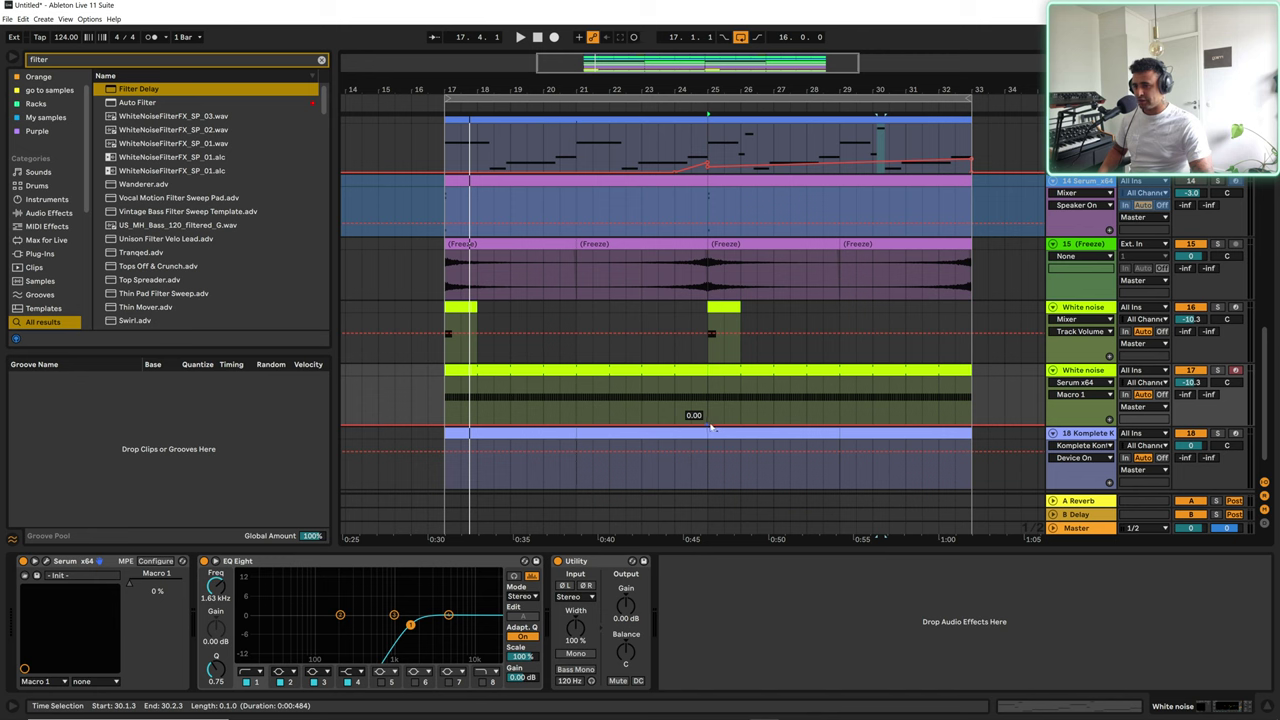
{"action": "left_click_drag", "start_coordinate": [713, 424], "coordinate": [715, 418]}
{"action": "key", "text": "space"}
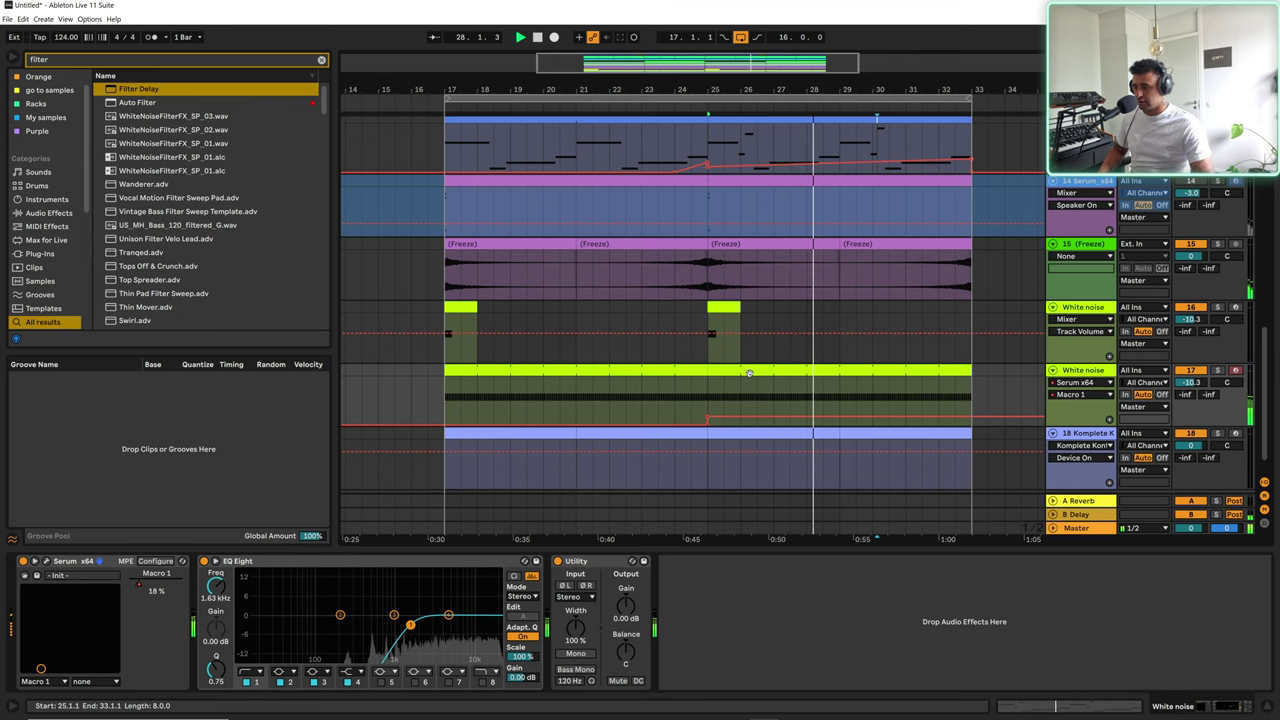
{"action": "key", "text": "a"}
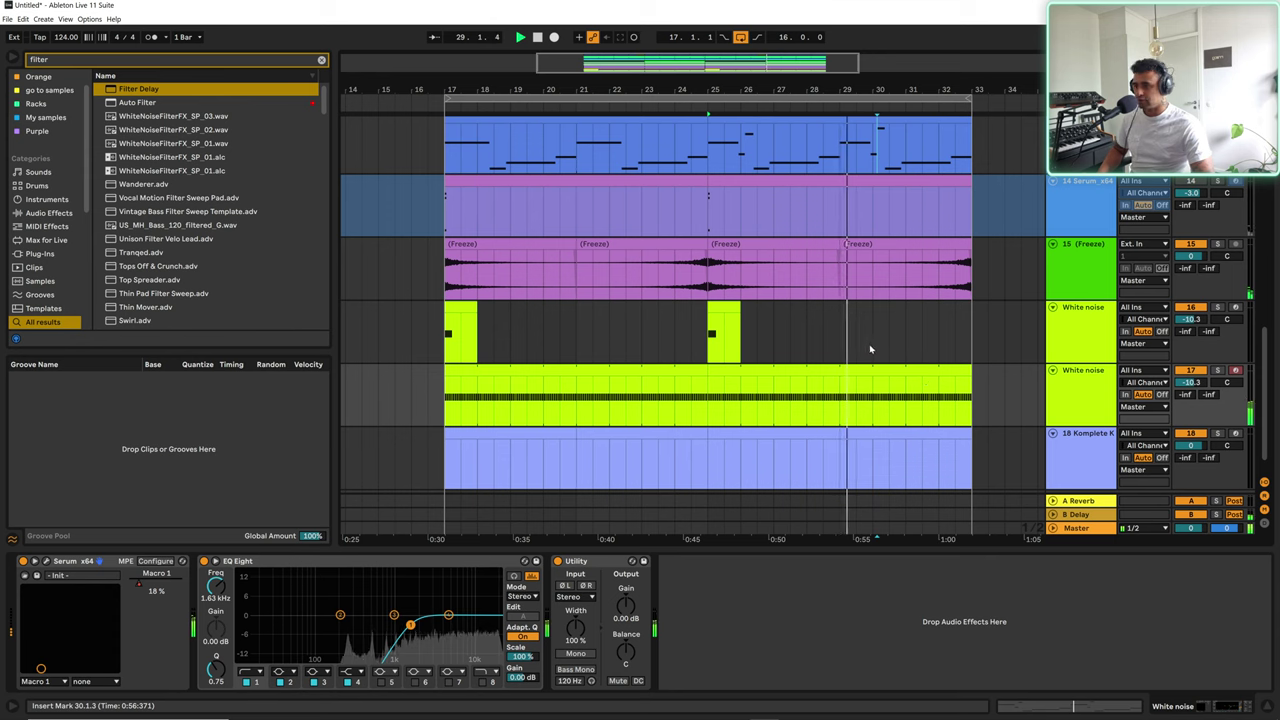
Step: Play the transition into bar 25 from 24.3.1 to check the White noise hit
{"action": "scroll", "coordinate": [1006, 340], "scroll_direction": "up", "scroll_amount": 3}
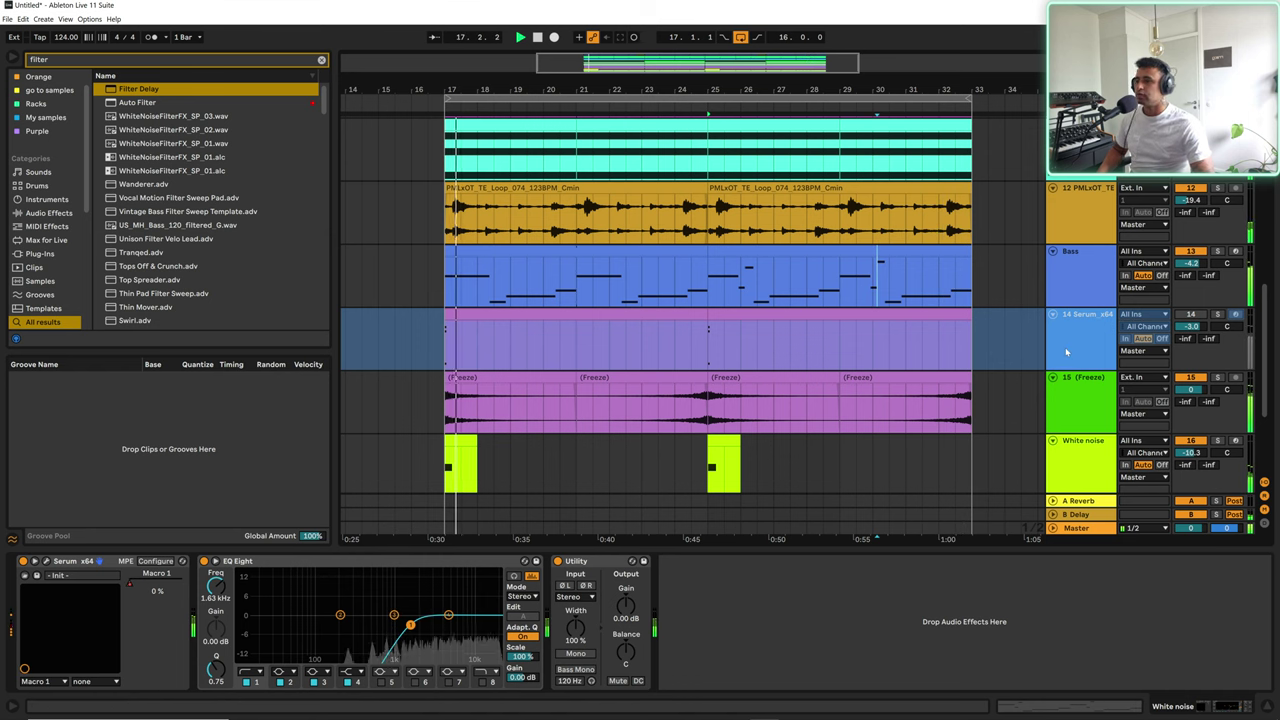
{"action": "left_click", "coordinate": [713, 484]}
{"action": "key", "text": "space"}
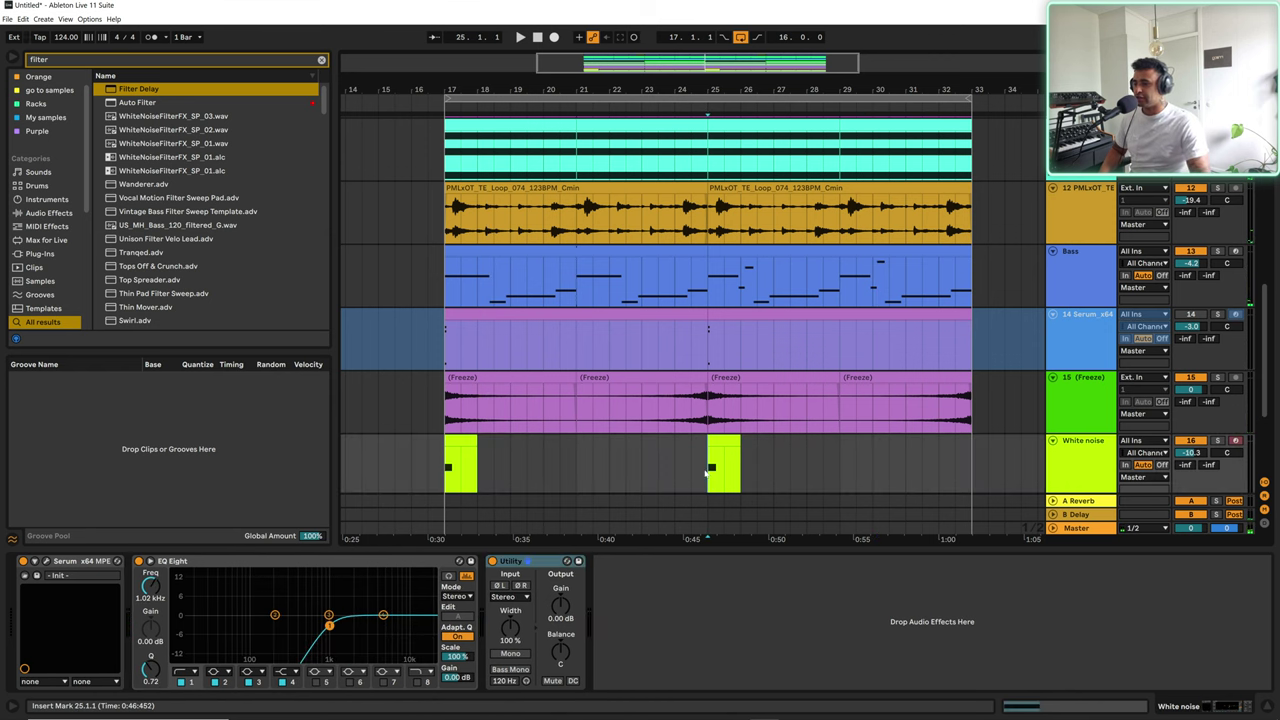
{"action": "key", "text": "space"}
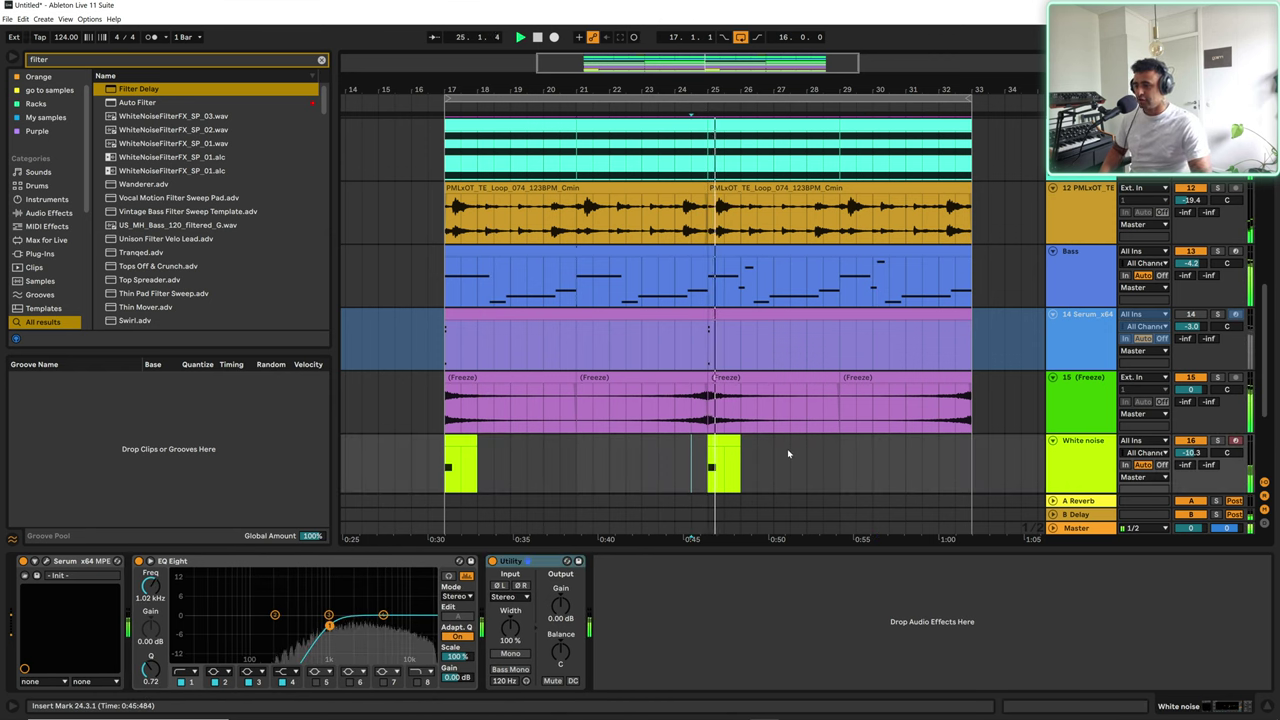
Step: Delete the opening half beat of the kick at bar 25 and audition the gap from 24.4.1
{"action": "scroll", "coordinate": [707, 252], "scroll_direction": "up", "scroll_amount": 10}
{"action": "scroll", "coordinate": [707, 252], "scroll_direction": "up", "scroll_amount": 5}
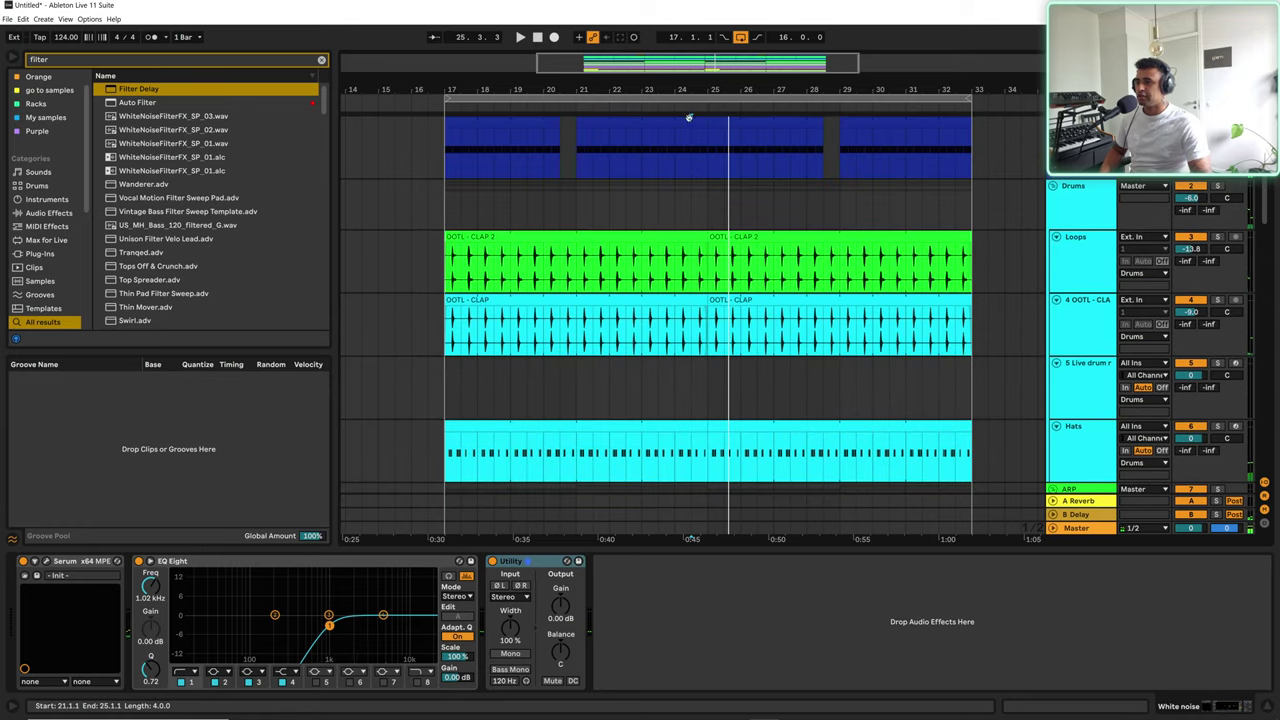
{"action": "mouse_move", "coordinate": [712, 90]}
{"action": "left_mouse_down"}
{"action": "mouse_move", "coordinate": [687, 136]}
{"action": "mouse_move", "coordinate": [710, 153]}
{"action": "left_mouse_up"}
{"action": "key", "text": "Delete"}
{"action": "left_click", "coordinate": [619, 155]}
{"action": "key", "text": "space"}
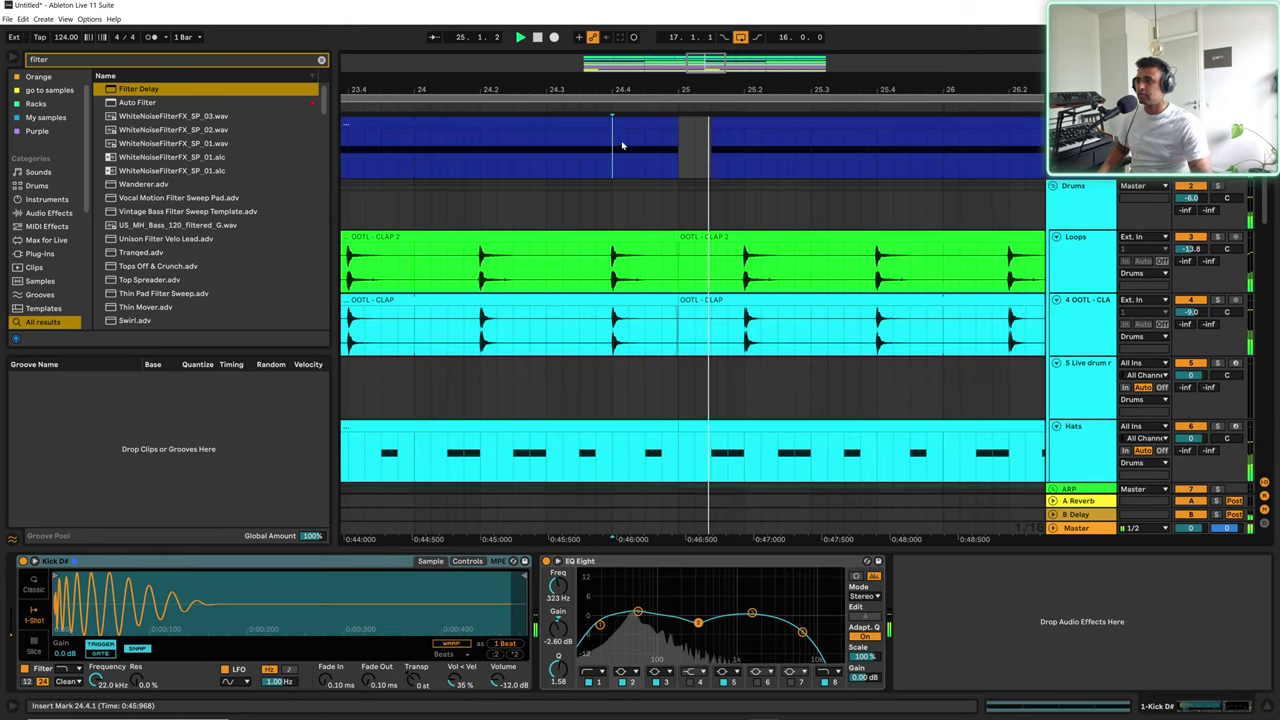
Step: Trim the kick clip after the gap to start at 25.2.1, and audition the transition
{"action": "key", "text": "space"}
{"action": "left_click_drag", "start_coordinate": [711, 124], "coordinate": [744, 124]}
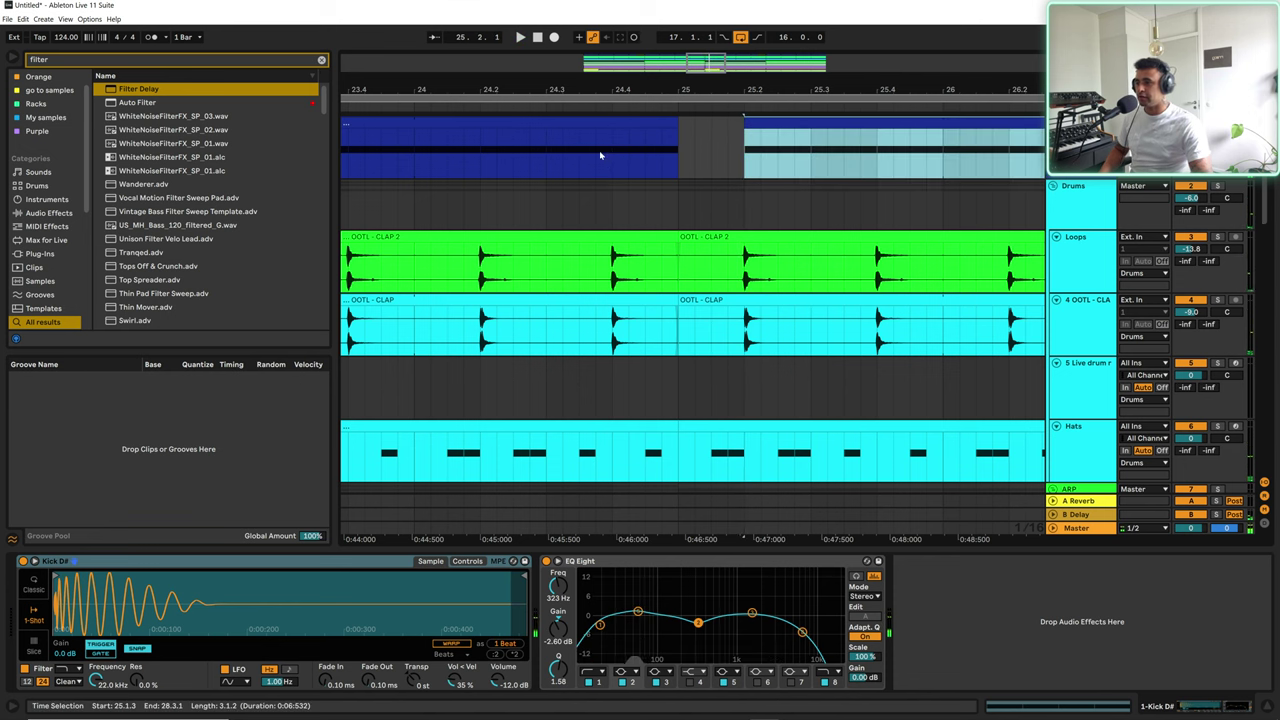
{"action": "left_click", "coordinate": [600, 155]}
{"action": "key", "text": "space"}
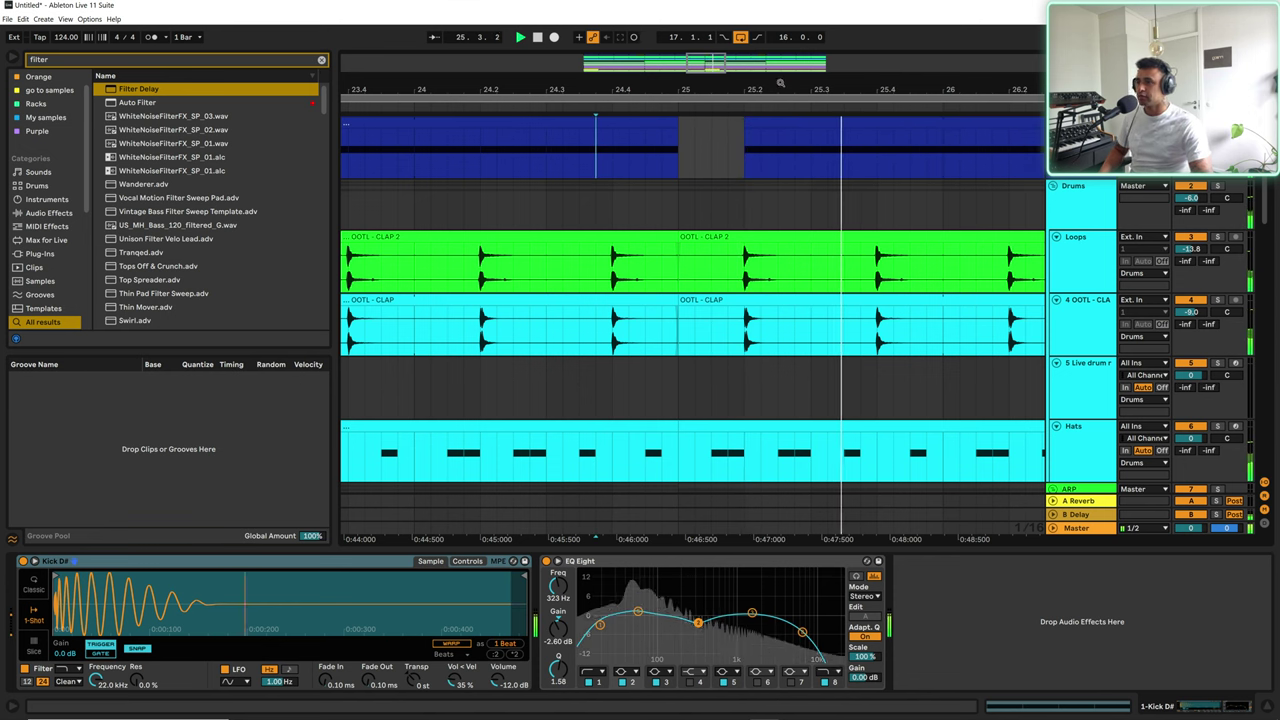
Step: Delete the Komplete Kontrol track 18
{"action": "scroll", "coordinate": [690, 320], "scroll_direction": "down", "scroll_amount": 10}
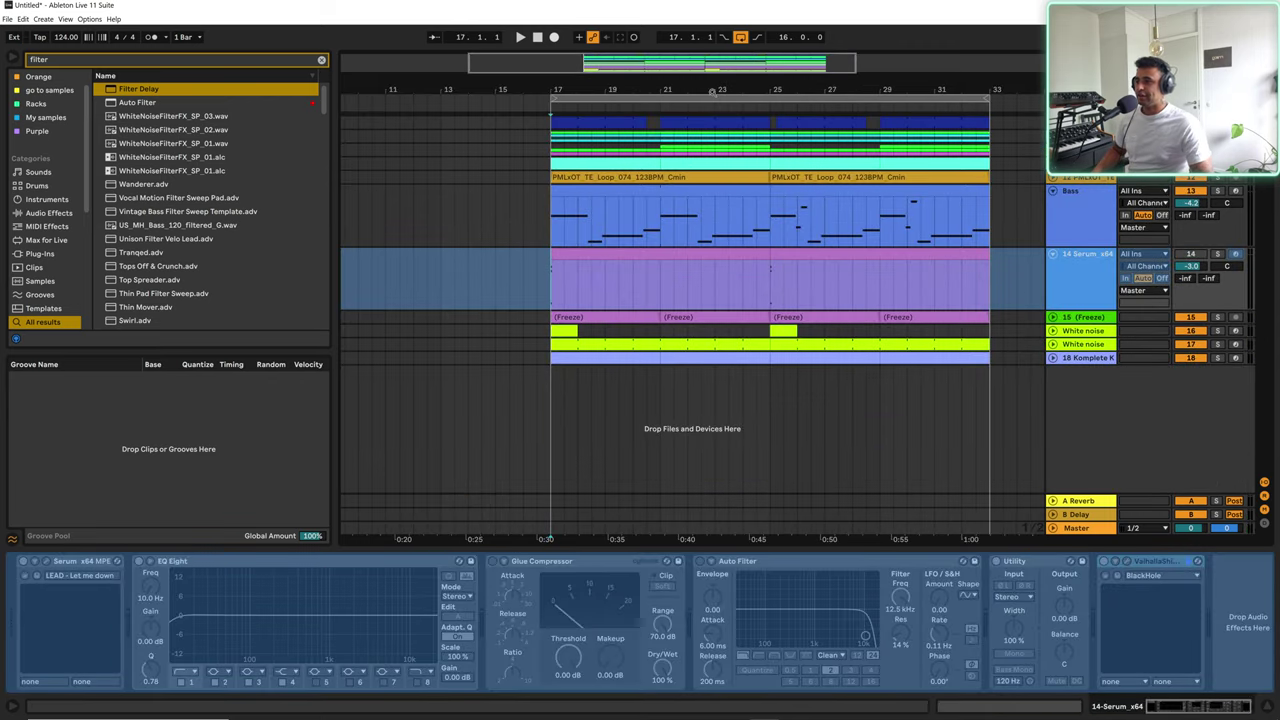
{"action": "left_click_drag", "start_coordinate": [712, 92], "coordinate": [698, 62]}
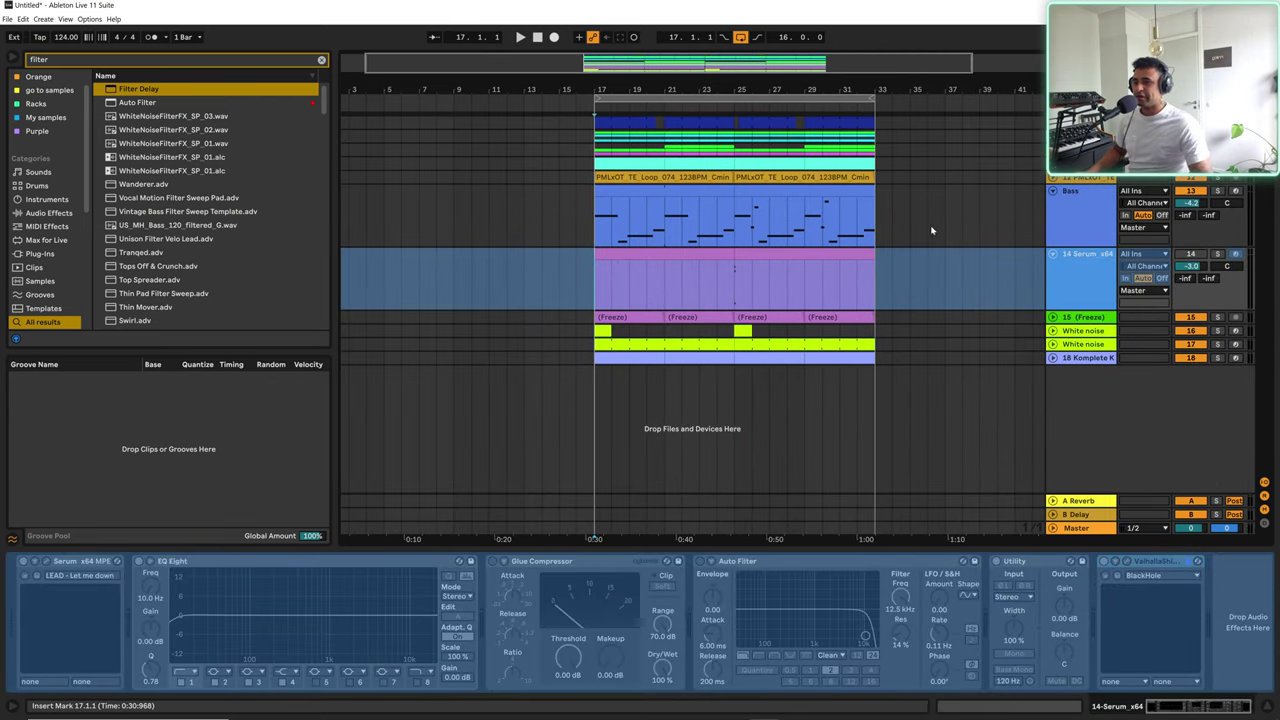
{"action": "left_click", "coordinate": [889, 225]}
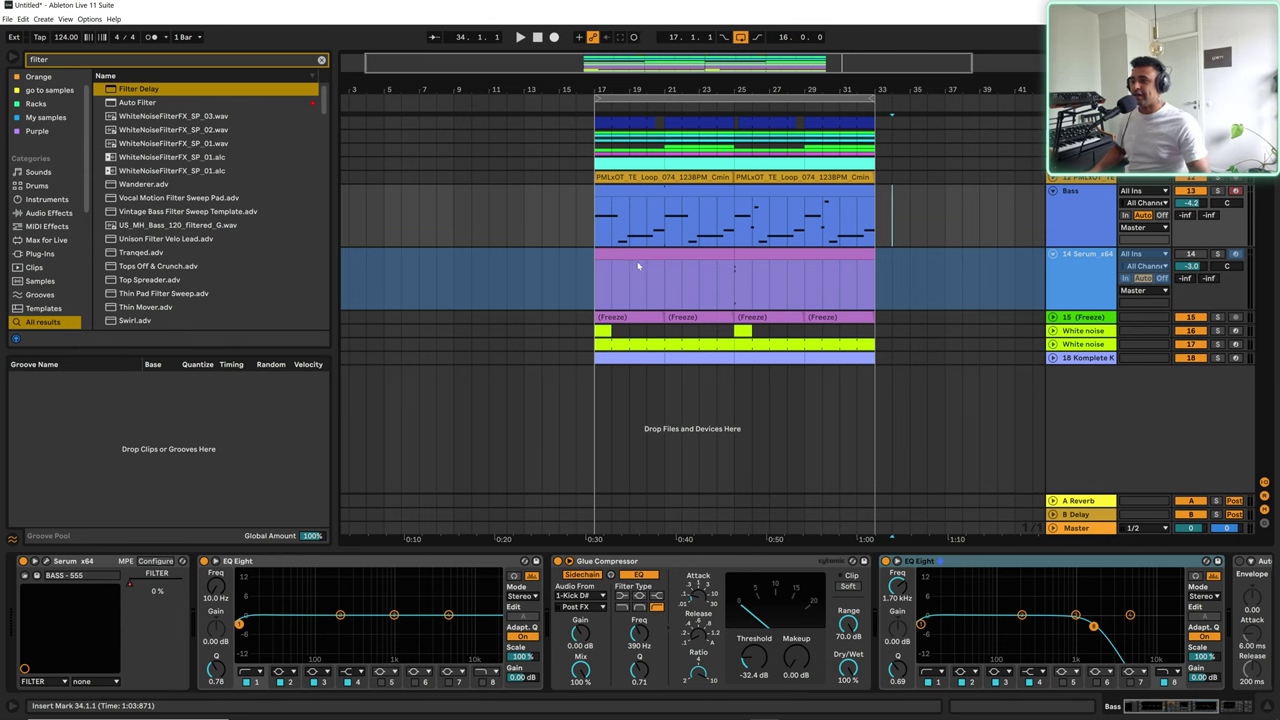
{"action": "left_click_drag", "start_coordinate": [587, 90], "coordinate": [639, 103]}
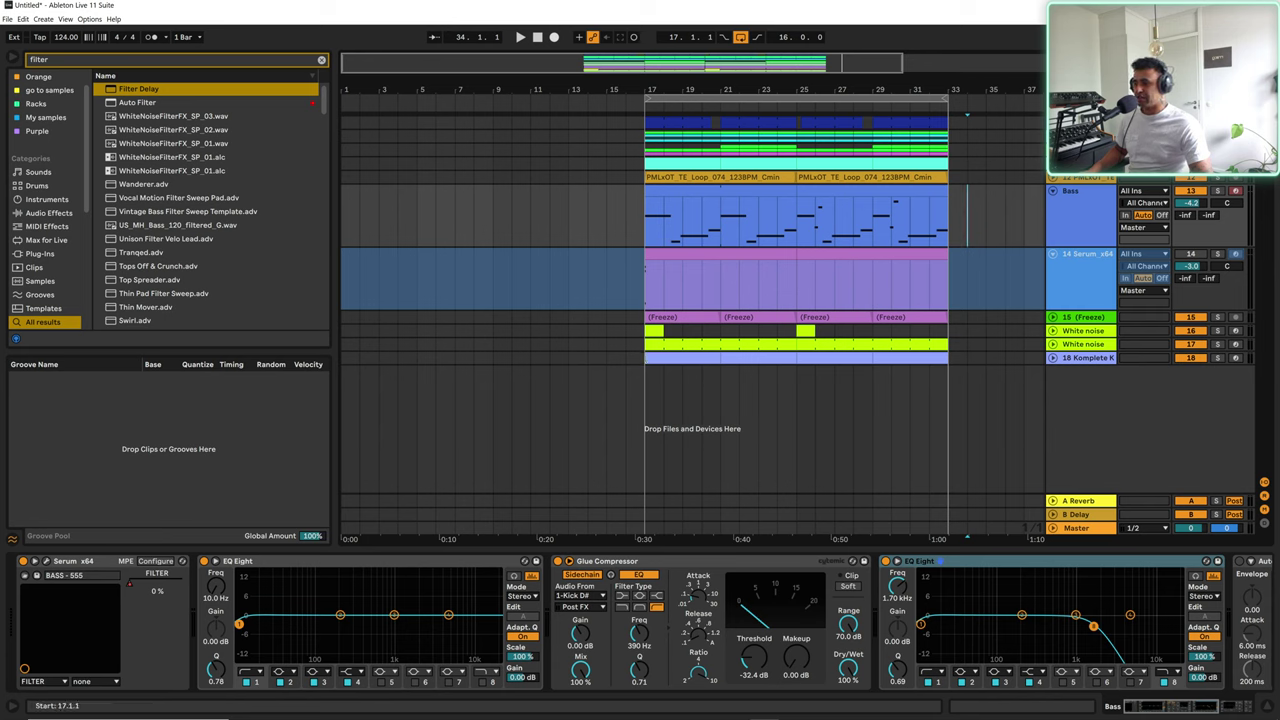
{"action": "left_click", "coordinate": [1087, 358]}
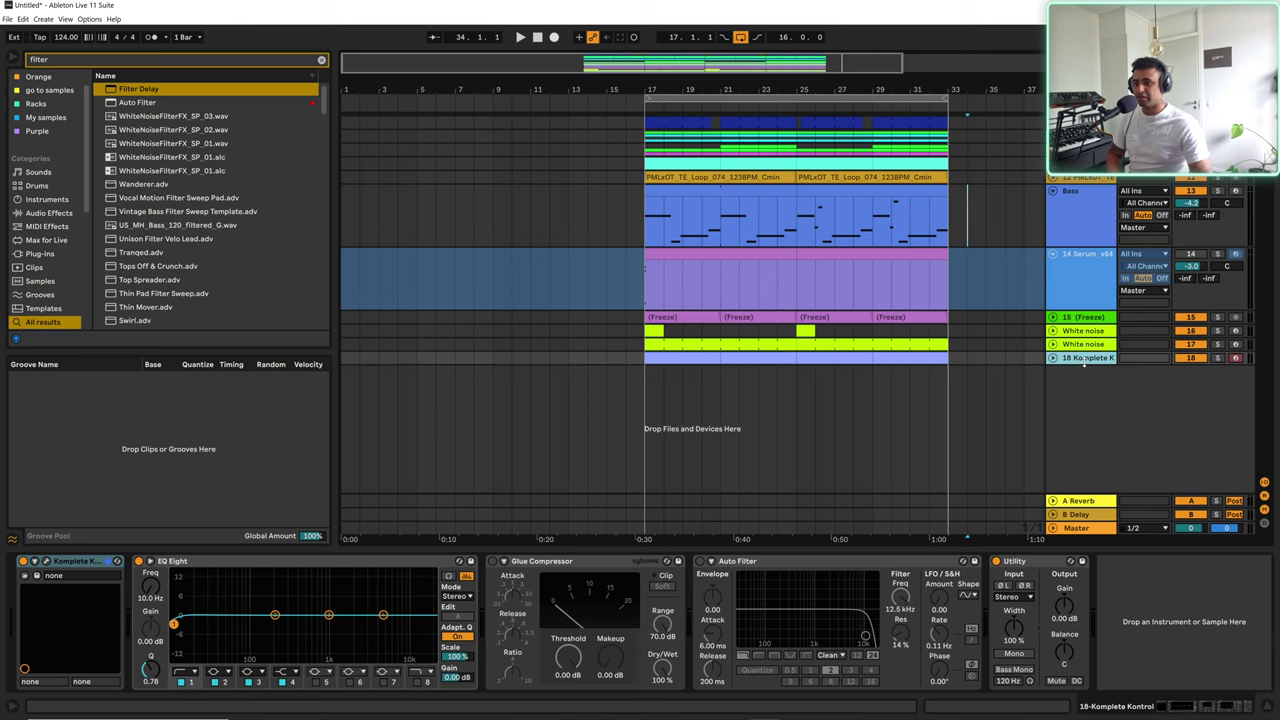
{"action": "key", "text": "Delete"}
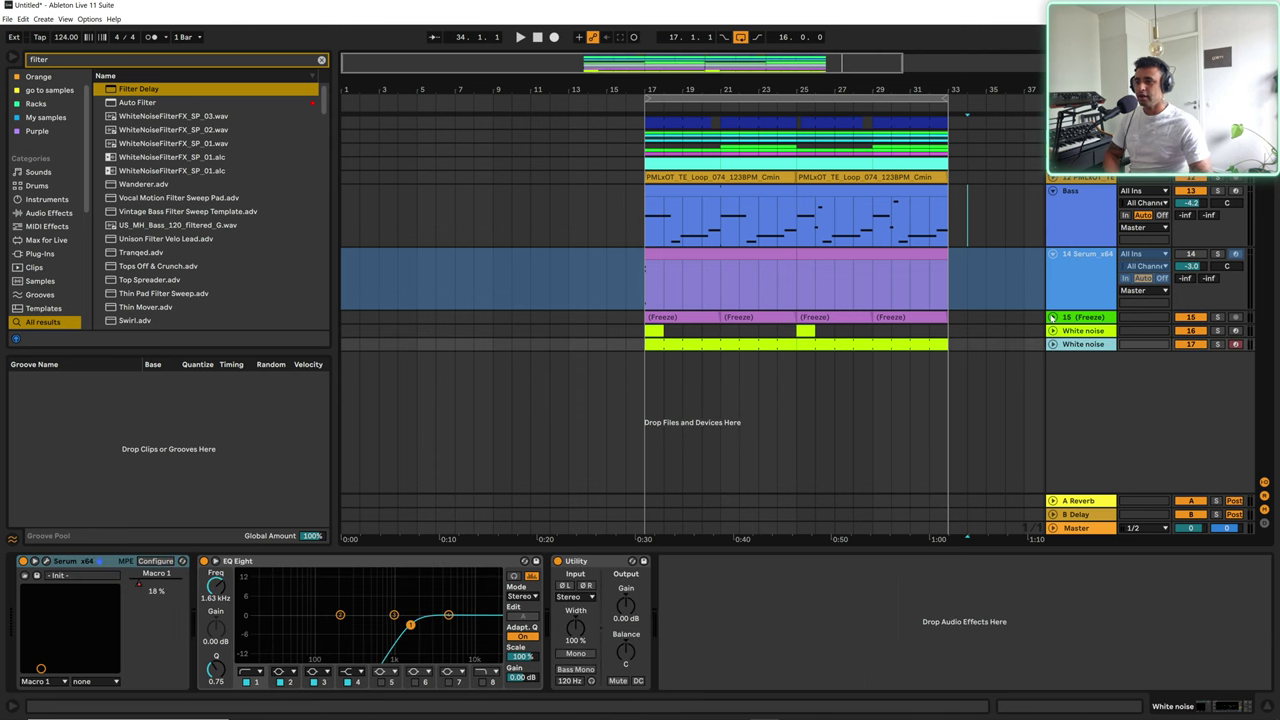
Step: Copy eight bars of the Freeze clips and of the PMLxOT_TE_Loop_074 clip from bar 17 to bar 9
{"action": "left_click", "coordinate": [1053, 317]}
{"action": "mouse_move", "coordinate": [646, 350]}
{"action": "left_mouse_down"}
{"action": "mouse_move", "coordinate": [793, 333]}
{"action": "mouse_move", "coordinate": [580, 334]}
{"action": "mouse_move", "coordinate": [645, 335]}
{"action": "left_mouse_up"}
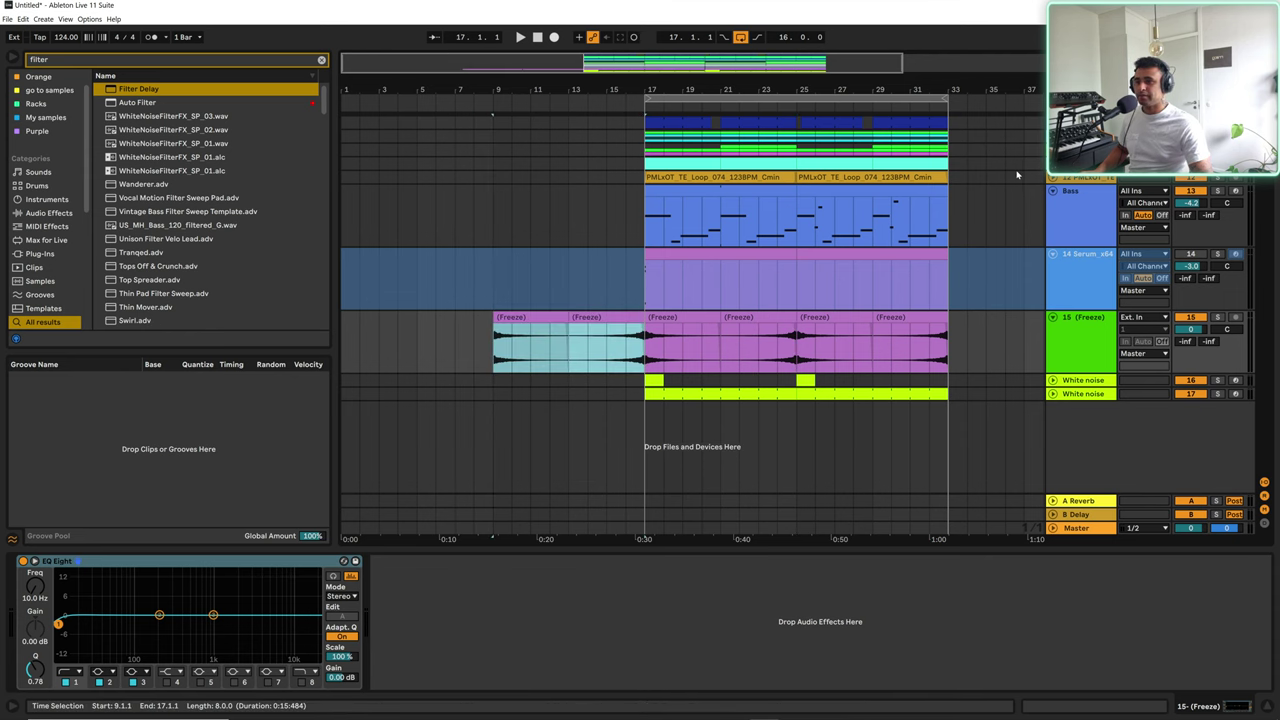
{"action": "left_click", "coordinate": [1053, 178]}
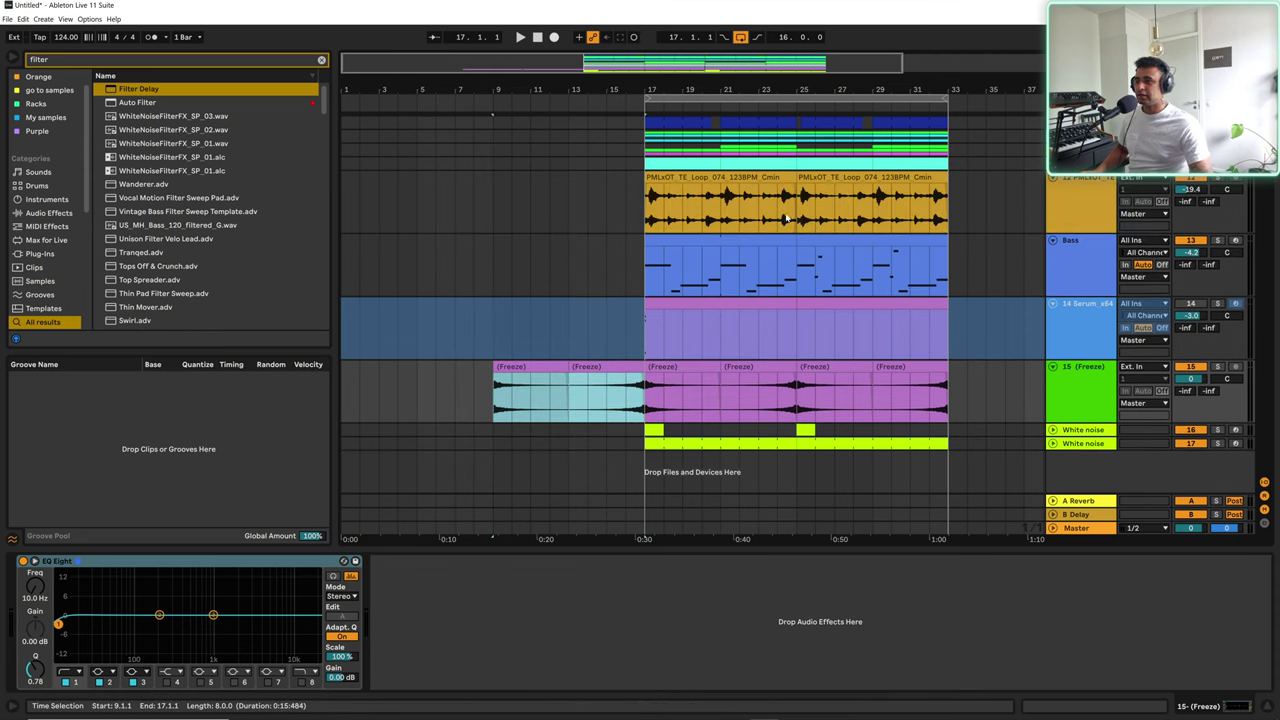
{"action": "left_click", "coordinate": [648, 212]}
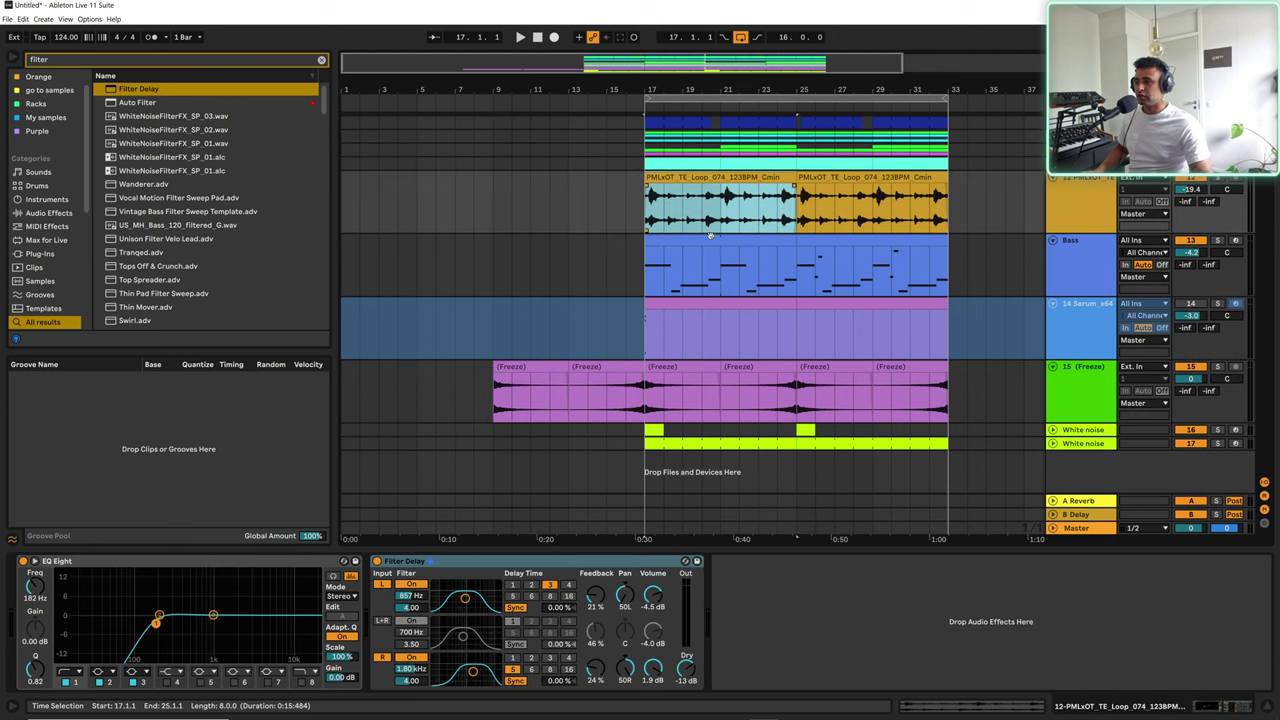
{"action": "left_click_drag", "start_coordinate": [686, 186], "coordinate": [568, 182]}
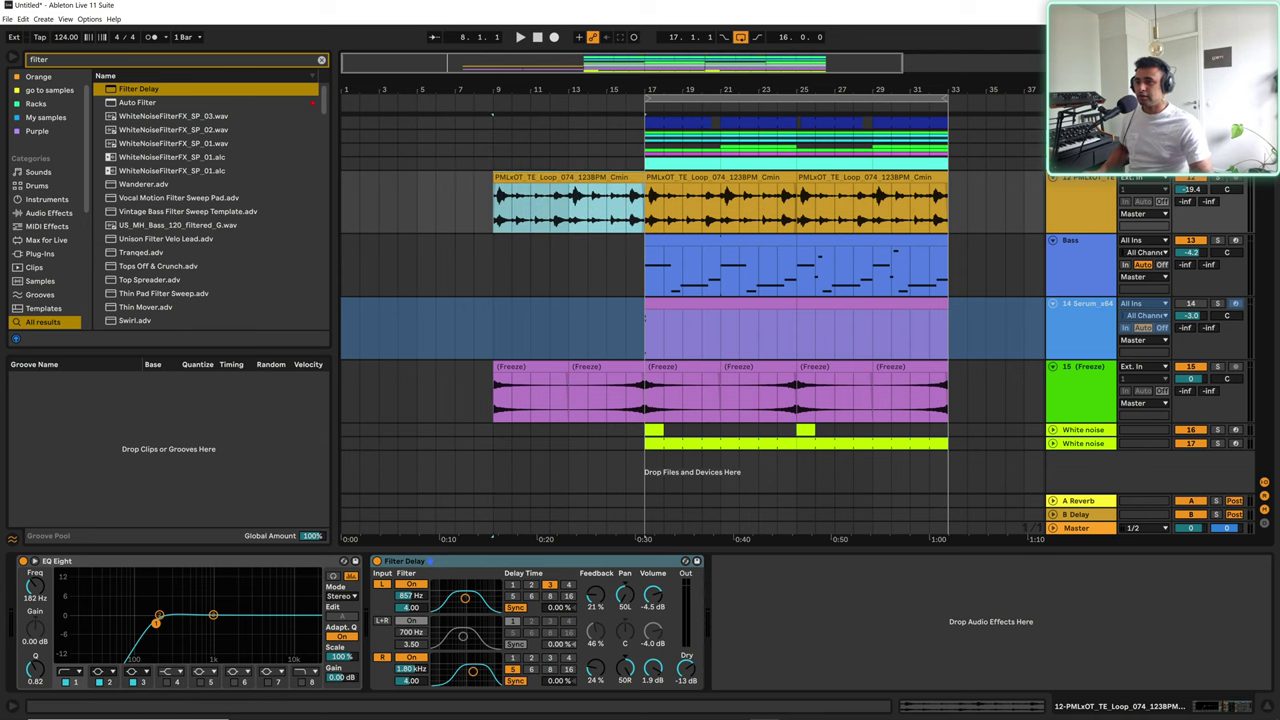
Step: Copy the Serum pad clip on track 11 to bar 9, duplicate it up to bar 17, and play from bar 9
{"action": "left_click", "coordinate": [1053, 164]}
{"action": "left_click_drag", "start_coordinate": [698, 164], "coordinate": [551, 191]}
{"action": "key", "text": "ctrl+d"}
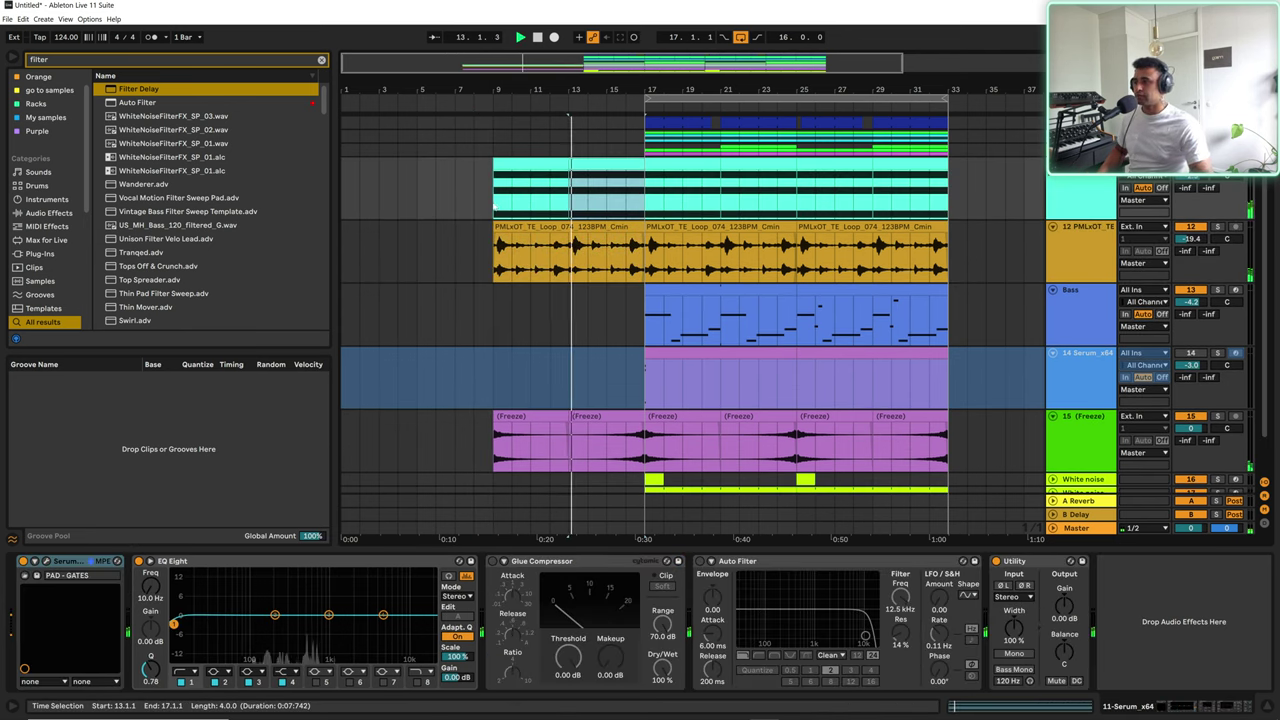
{"action": "left_click", "coordinate": [497, 200]}
{"action": "key", "text": "space"}
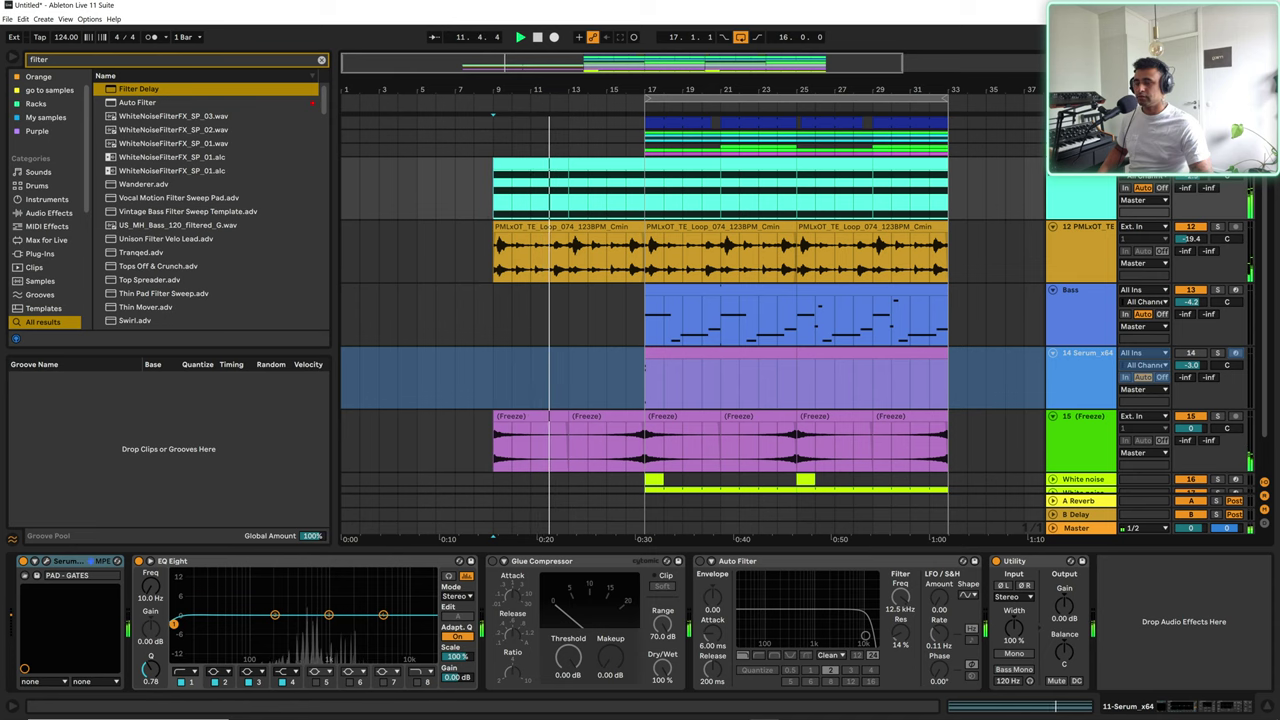
Step: Copy the MID track's four-bar combo loop to bar 9, duplicate it up to bar 17, and audition the arrangement
{"action": "scroll", "coordinate": [703, 283], "scroll_direction": "up", "scroll_amount": 5}
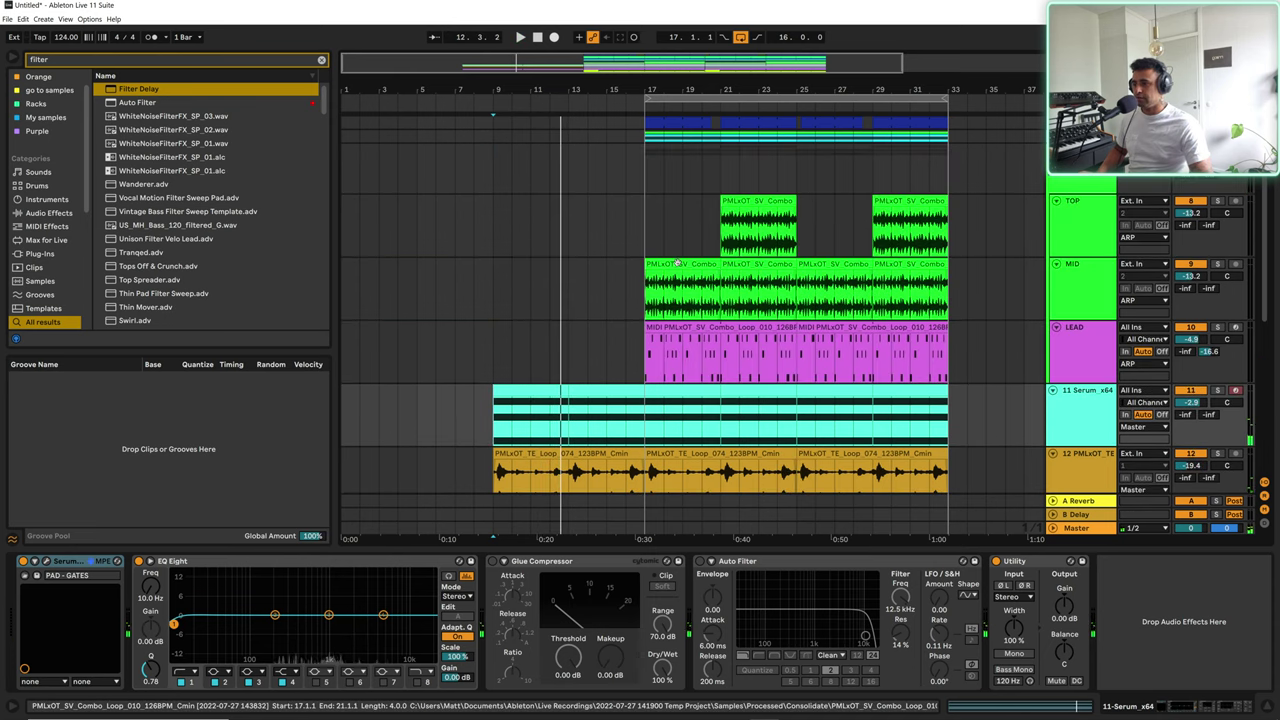
{"action": "left_click_drag", "start_coordinate": [677, 262], "coordinate": [530, 310]}
{"action": "key", "text": "space"}
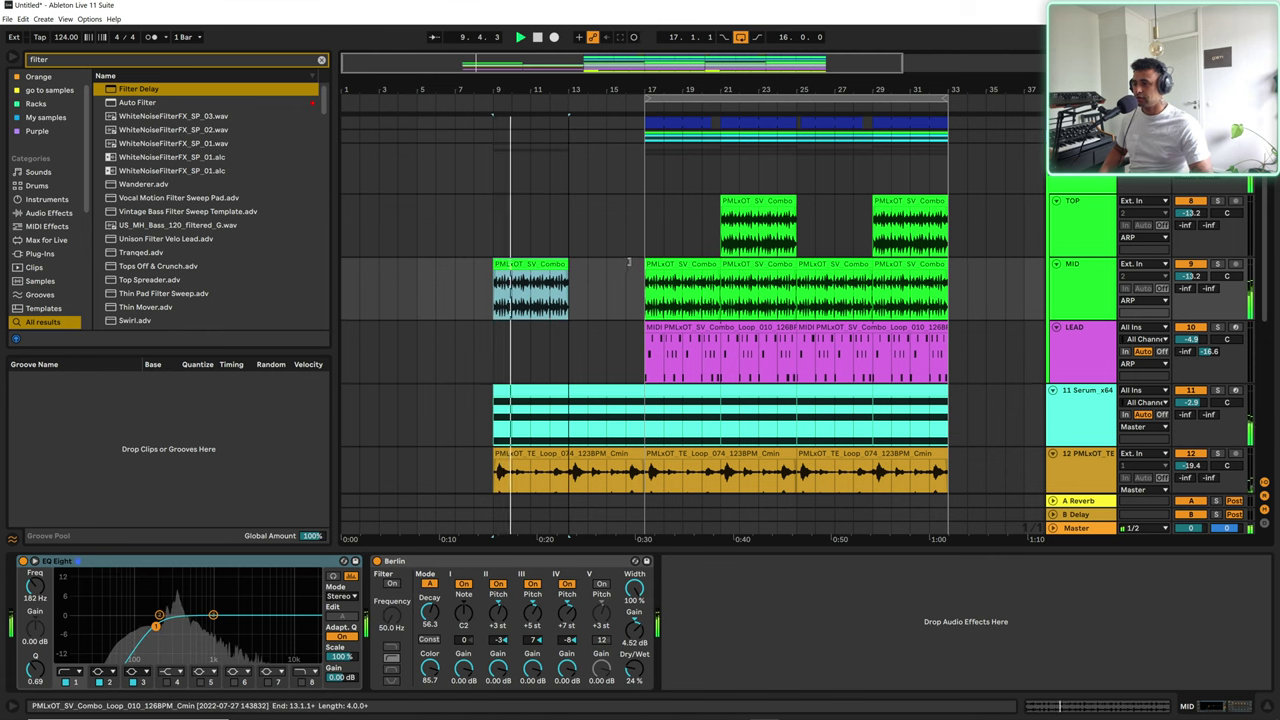
{"action": "key", "text": "ctrl+d"}
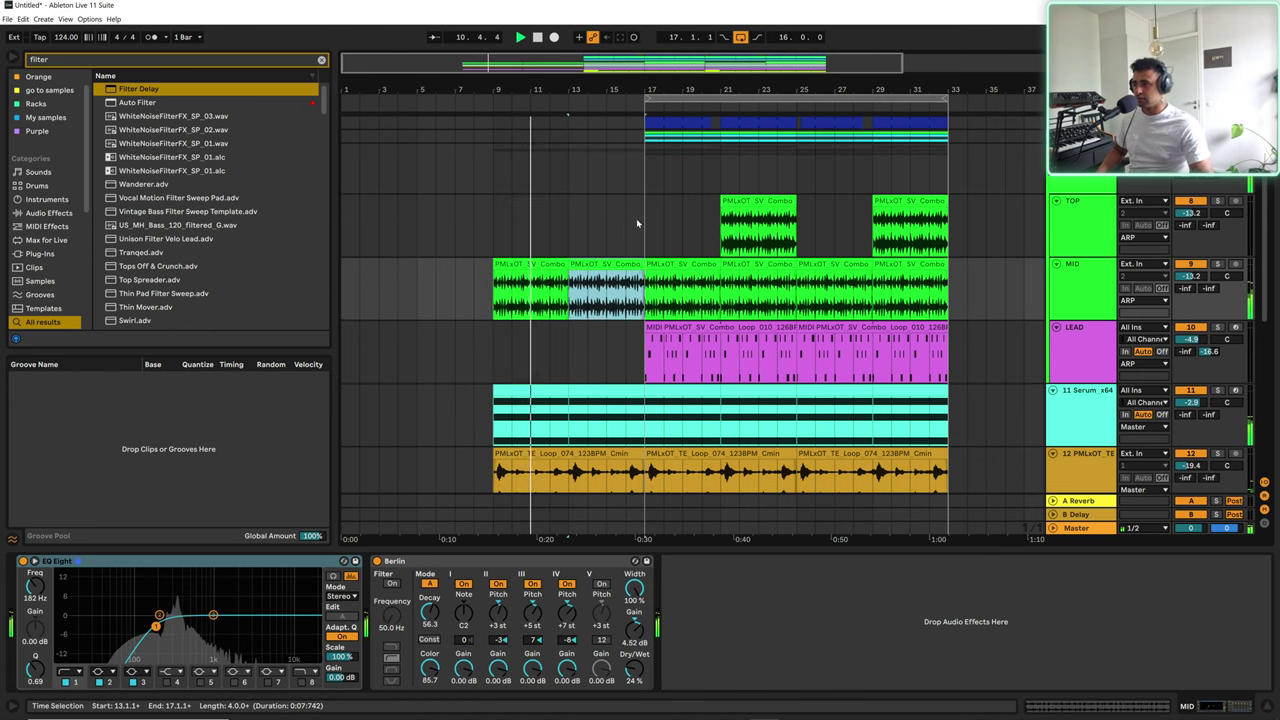
{"action": "key", "text": "plus"}
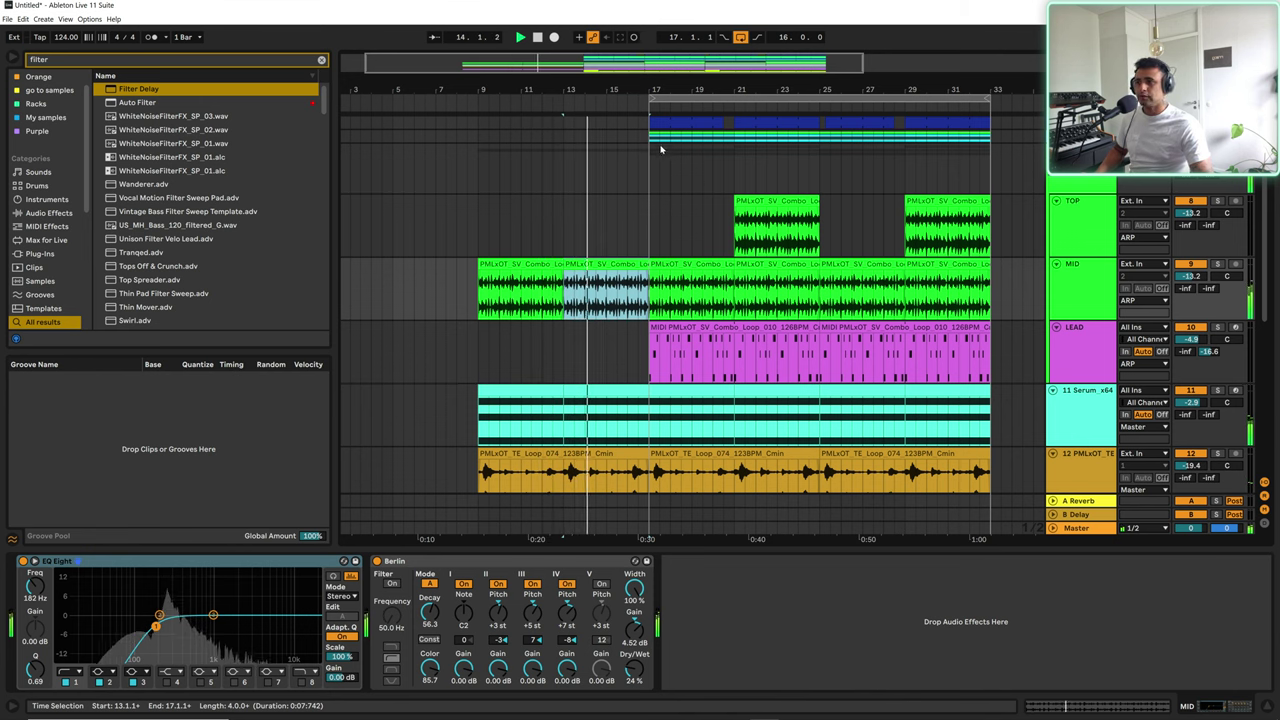
{"action": "scroll", "coordinate": [655, 246], "scroll_direction": "down", "scroll_amount": 5}
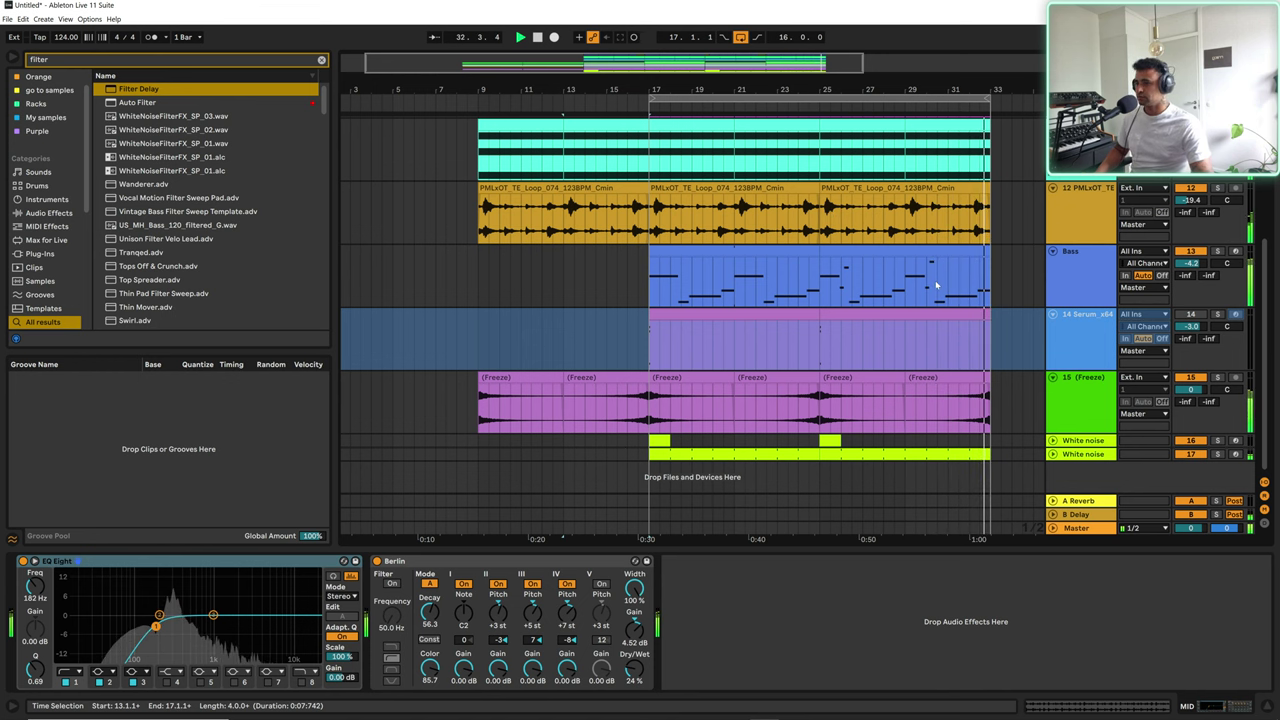
{"action": "key", "text": "space"}
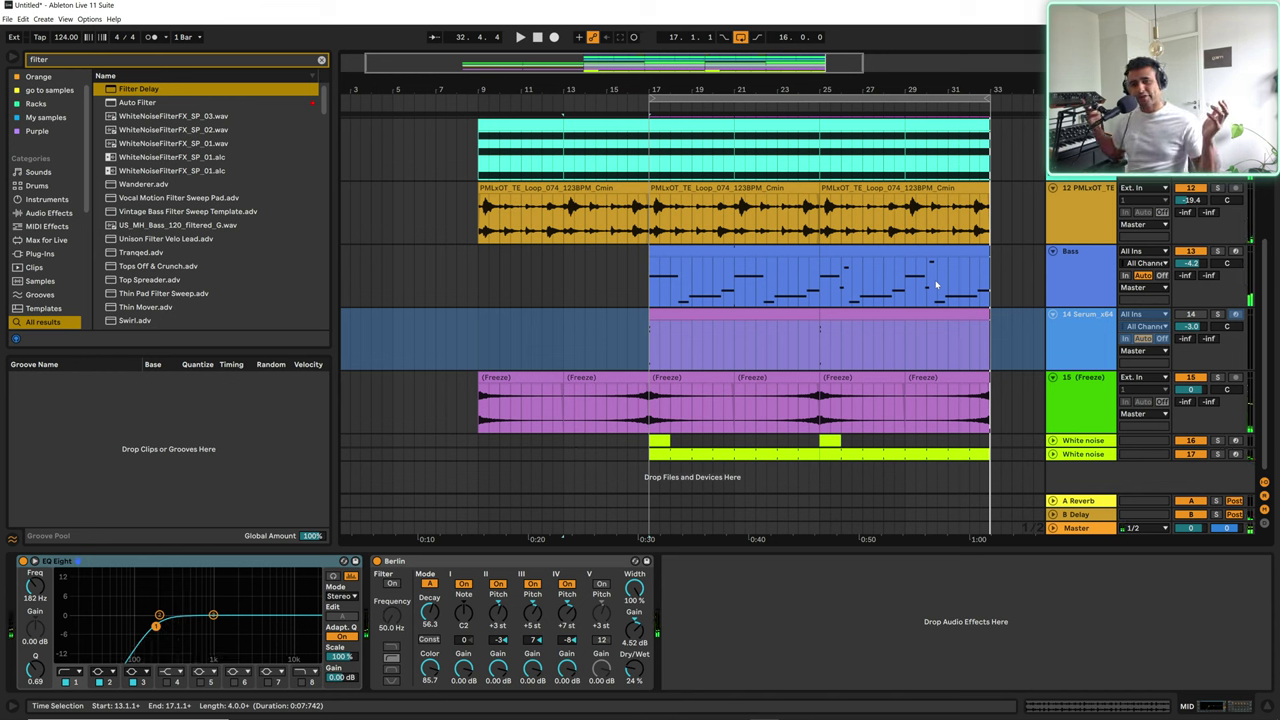